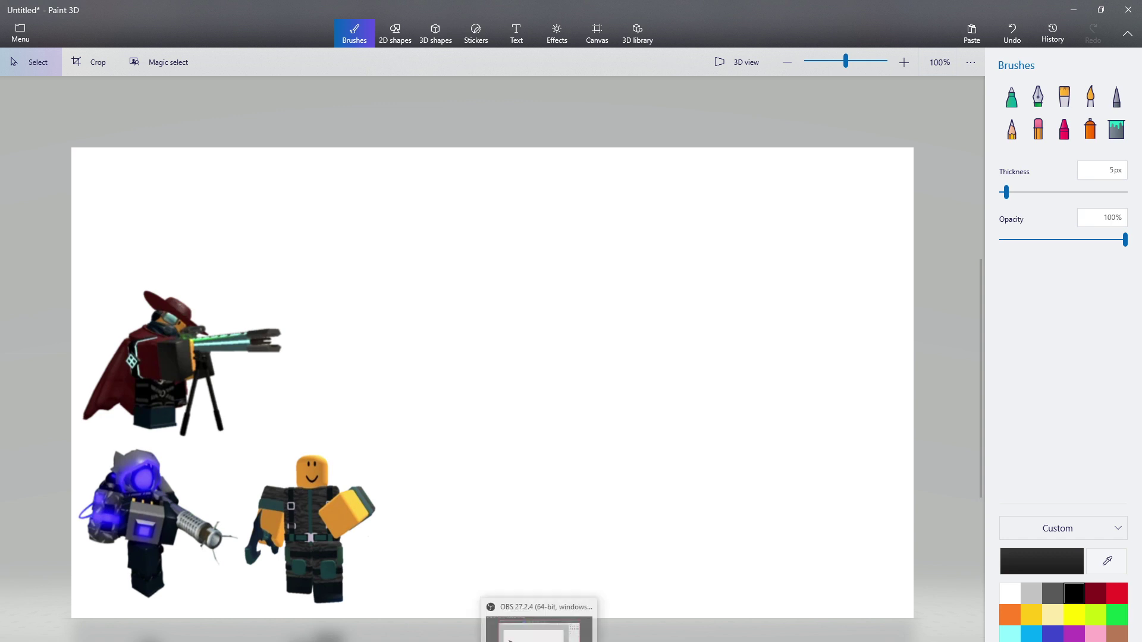
Paste the copied Pike image and place it near the lower edge of the canvas, apart from the three existing characters.
left_click(540, 640)
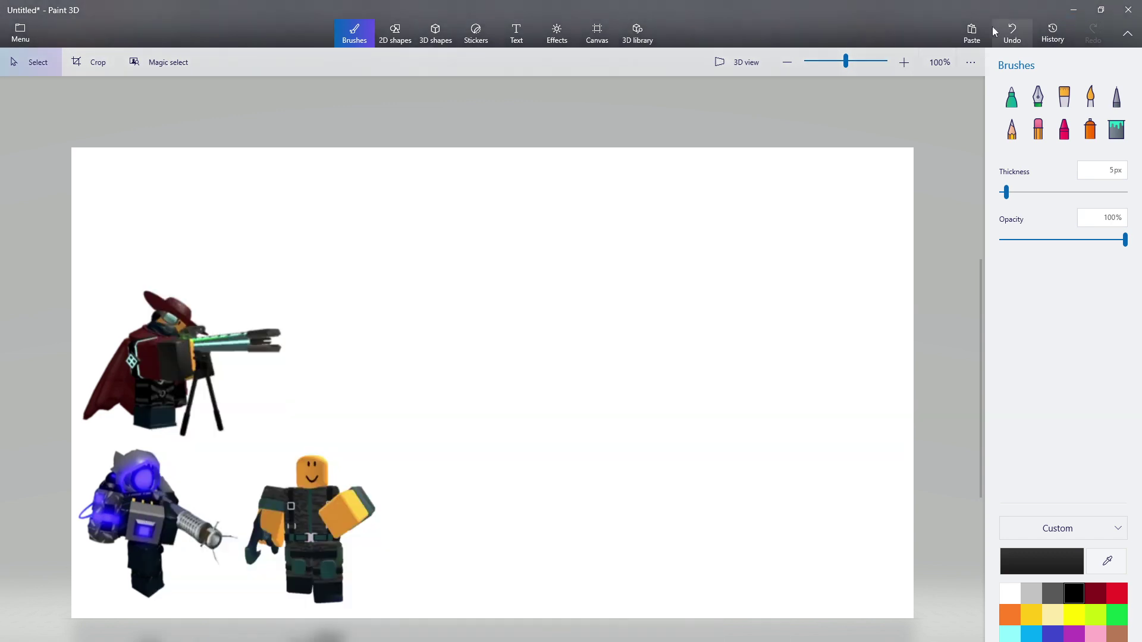
left_click(971, 33)
left_click_drag(507, 380, 628, 490)
left_click(464, 492)
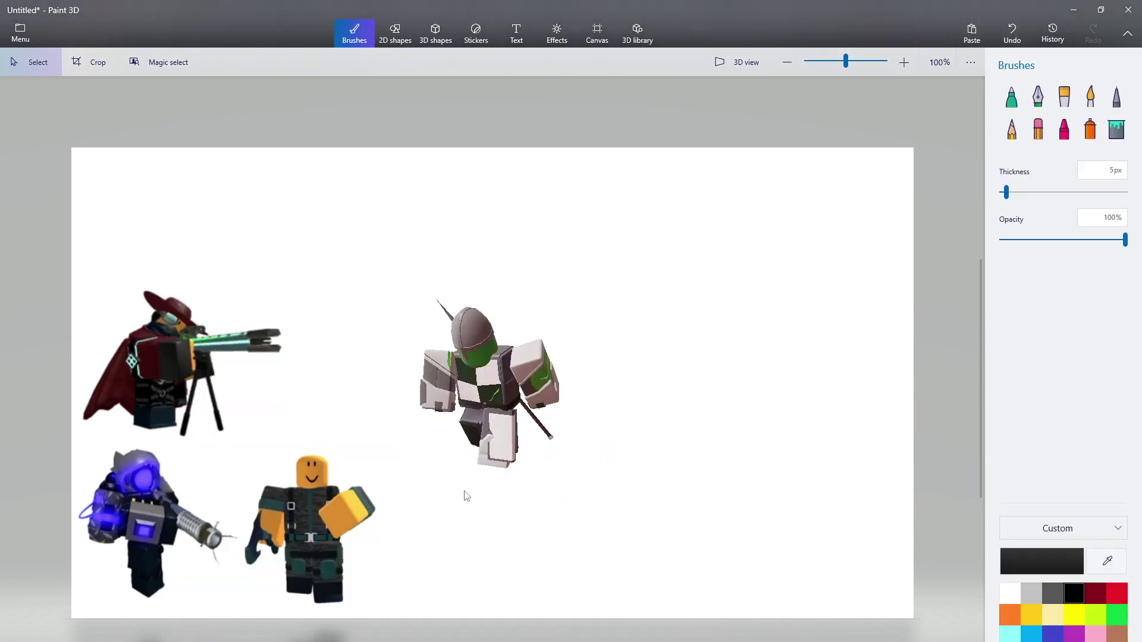
left_click_drag(550, 400, 395, 248)
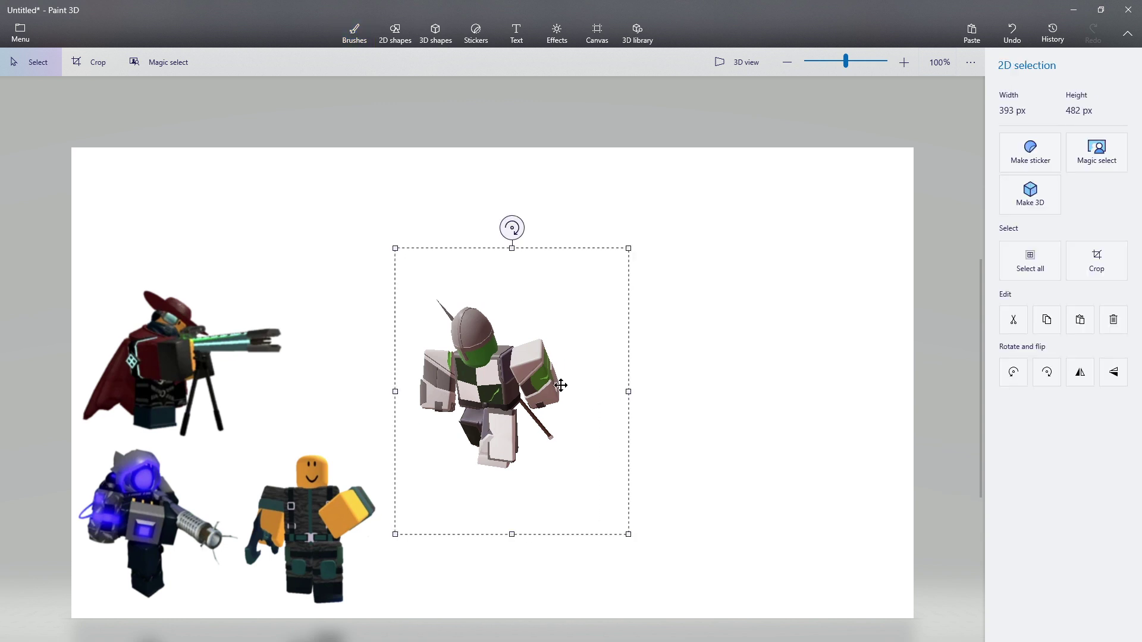
left_click_drag(561, 385, 698, 517)
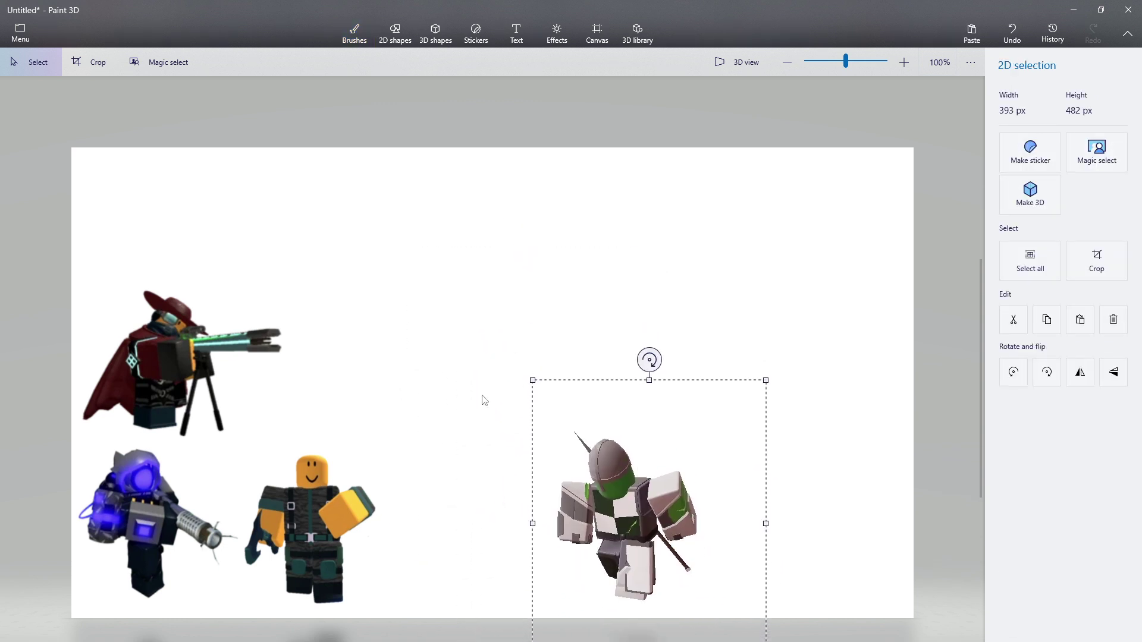
left_click(481, 395)
Squash the Pike's head section down into its body and delete the whole figure.
scroll(55, 548, "up", 1)
scroll(55, 508, "down", 1)
scroll(673, 612, "up", 1)
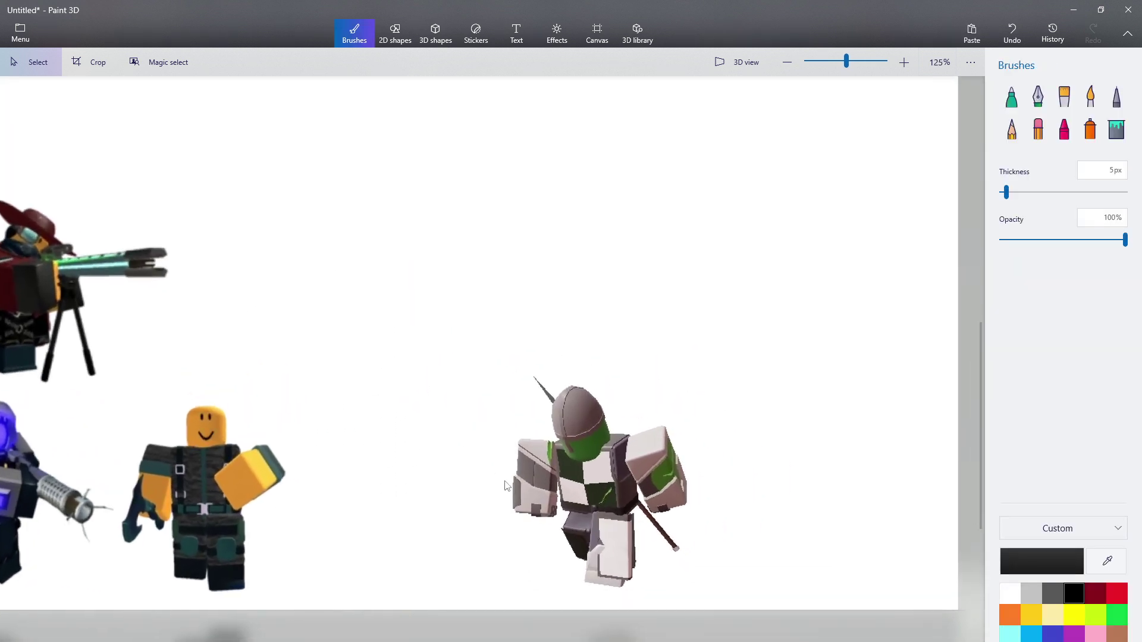
mouse_move(504, 480)
left_mouse_down()
mouse_move(621, 382)
mouse_move(560, 448)
left_mouse_up()
left_click(591, 553)
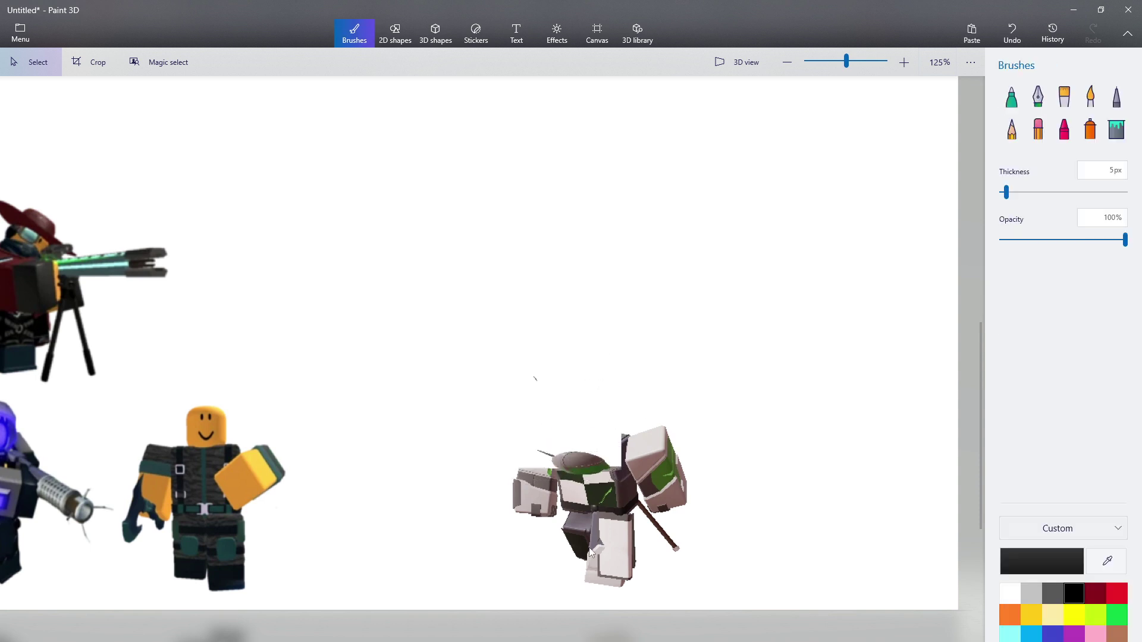
left_click_drag(483, 622, 712, 395)
key("Delete")
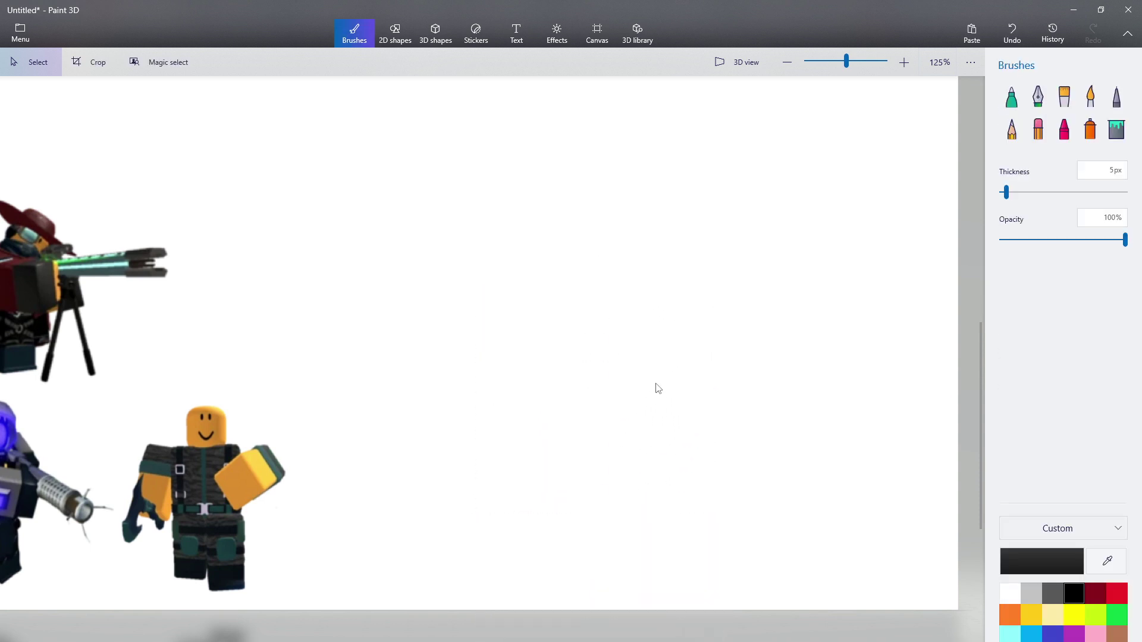
Switch to the browser and bring up the Tower Defense Simulator Wiki's Pike page.
scroll(445, 545, "down", 5)
scroll(446, 545, "up", 1)
left_click_drag(847, 5, 880, 46)
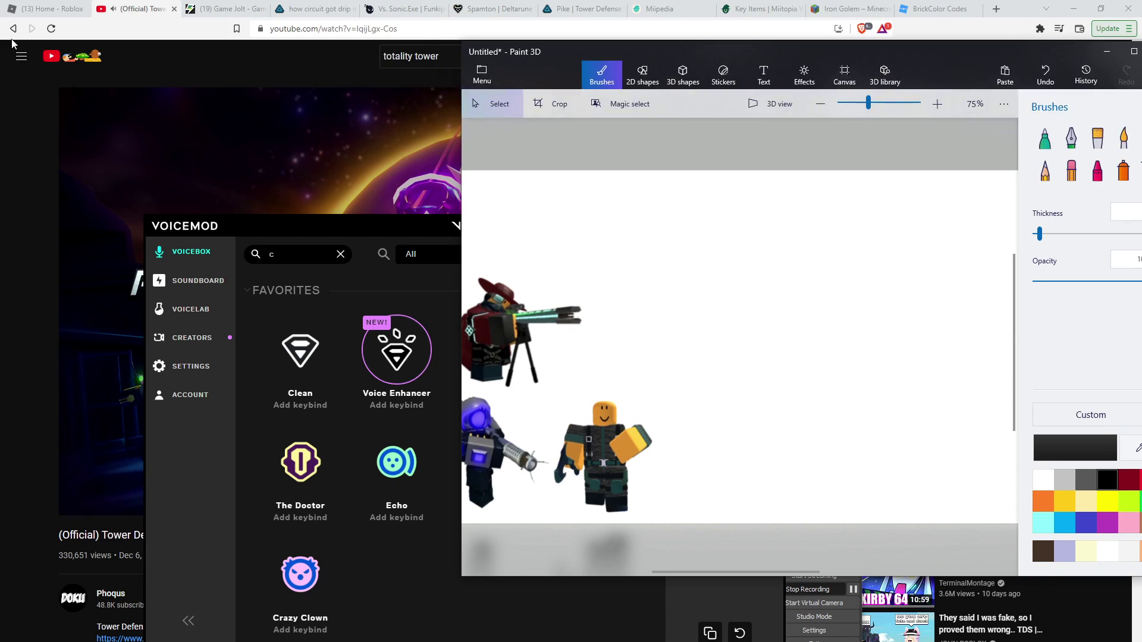
left_click(56, 196)
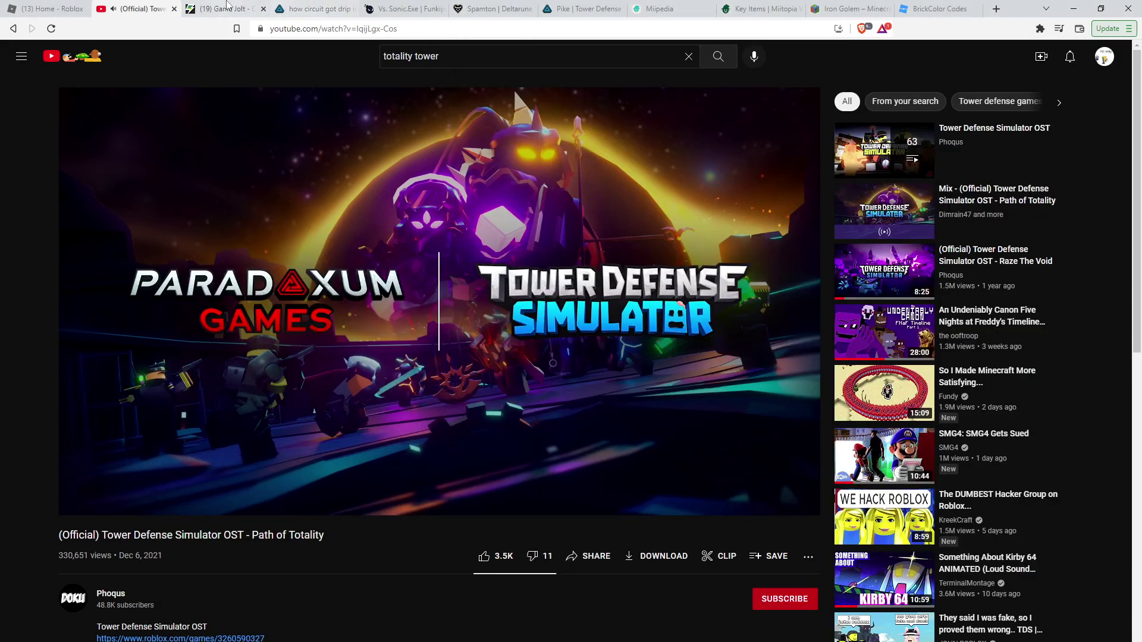
left_click(574, 9)
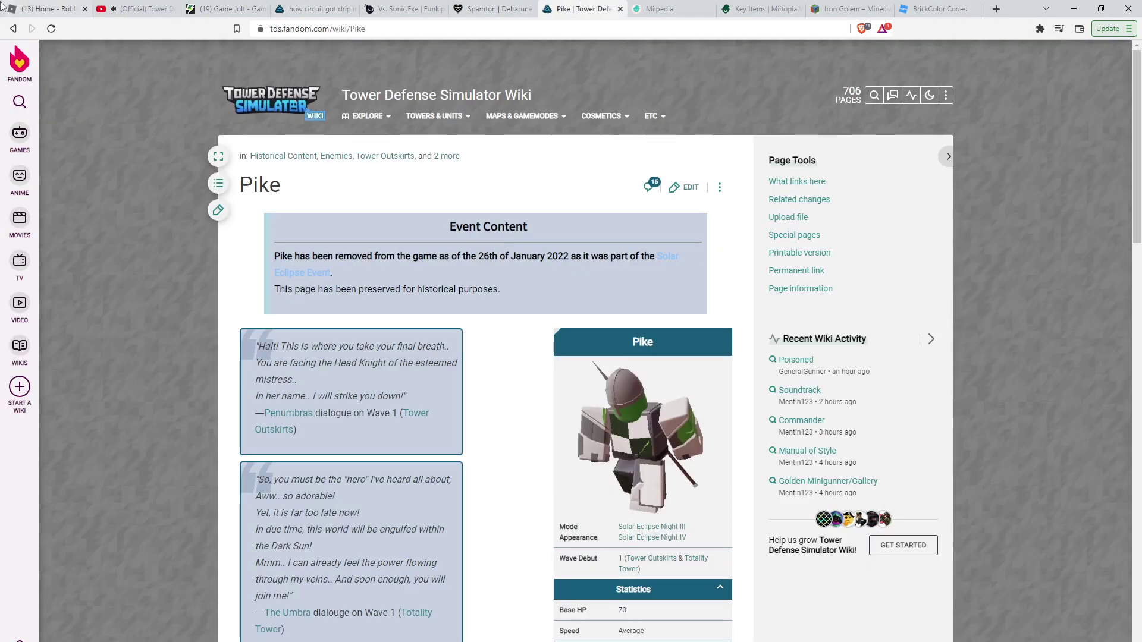
Return to the Solar Eclipse Event page, open the Knight entry under Night IV and copy the Knight's image.
left_click(11, 29)
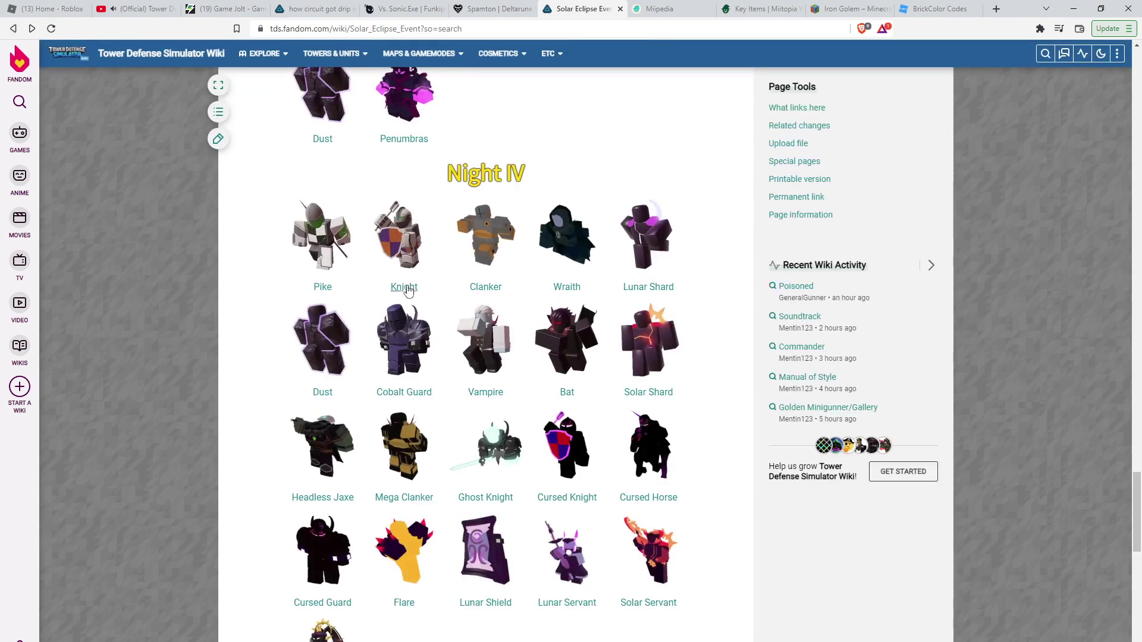
left_click(408, 289)
right_click(642, 555)
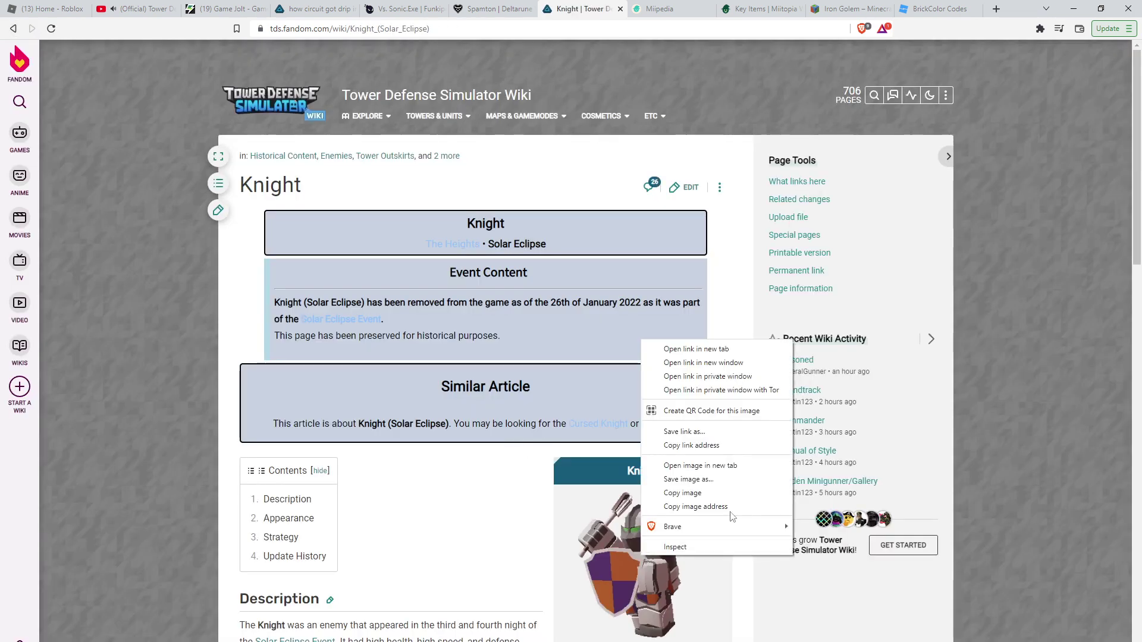
left_click(709, 498)
Switch to Paint 3D, paste the 300 × 300 px Knight image and place it near the canvas's lower edge, facing the three characters.
key("alt+Tab")
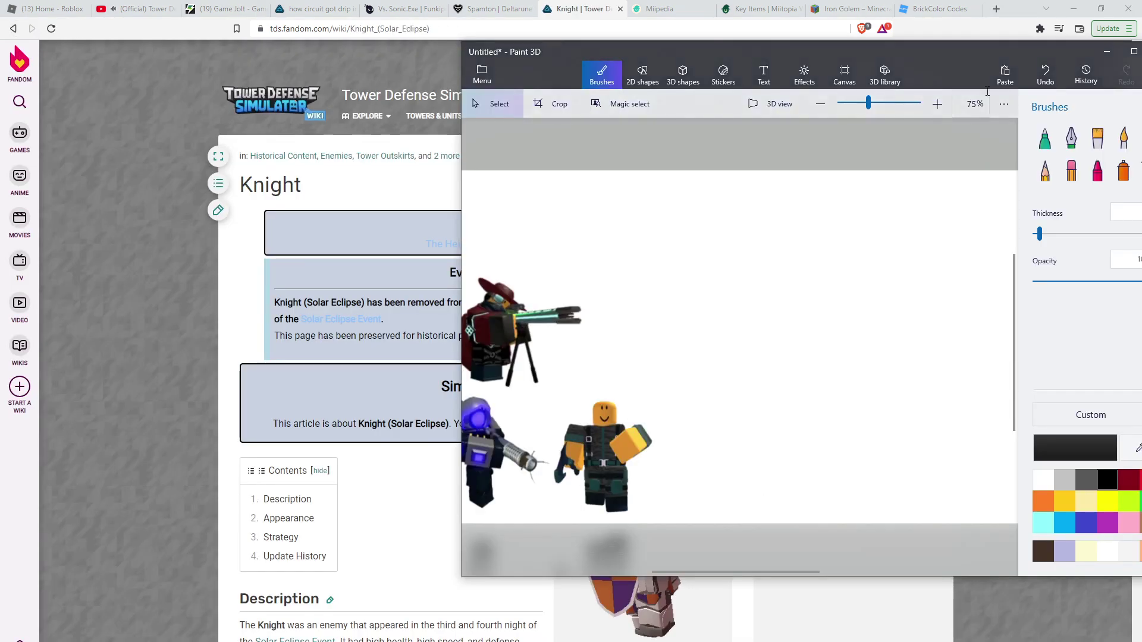
left_click(1133, 51)
left_click(974, 33)
mouse_move(506, 389)
left_mouse_down()
mouse_move(524, 443)
mouse_move(575, 493)
mouse_move(587, 486)
left_mouse_up()
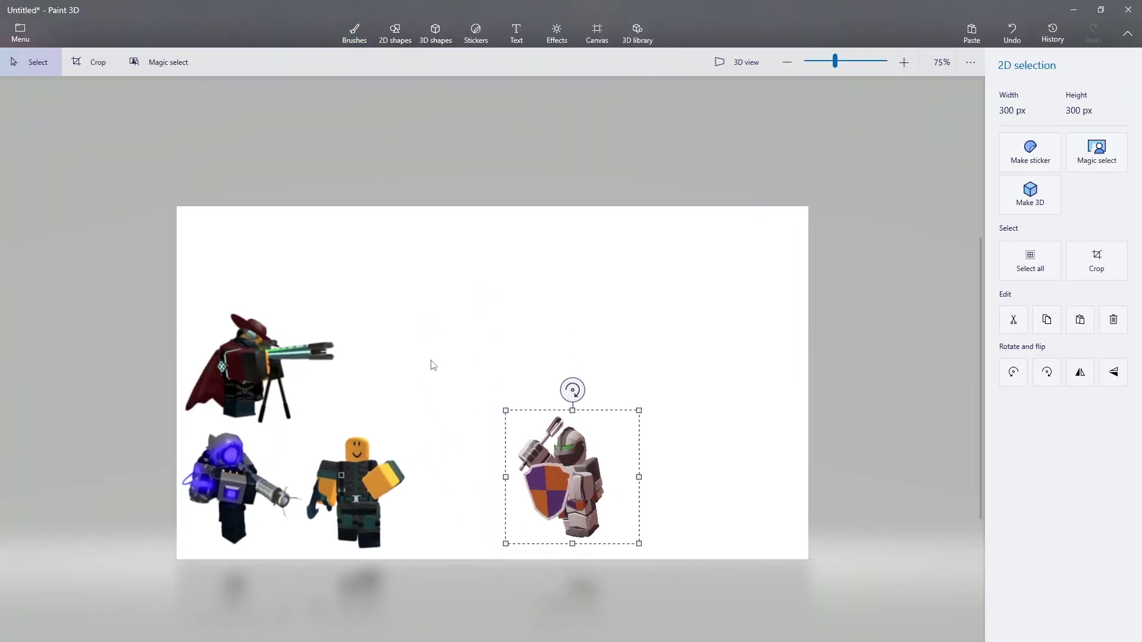
left_click(433, 365)
Delete the rectangular area of the Knight that covers its shield.
scroll(284, 544, "up", 3)
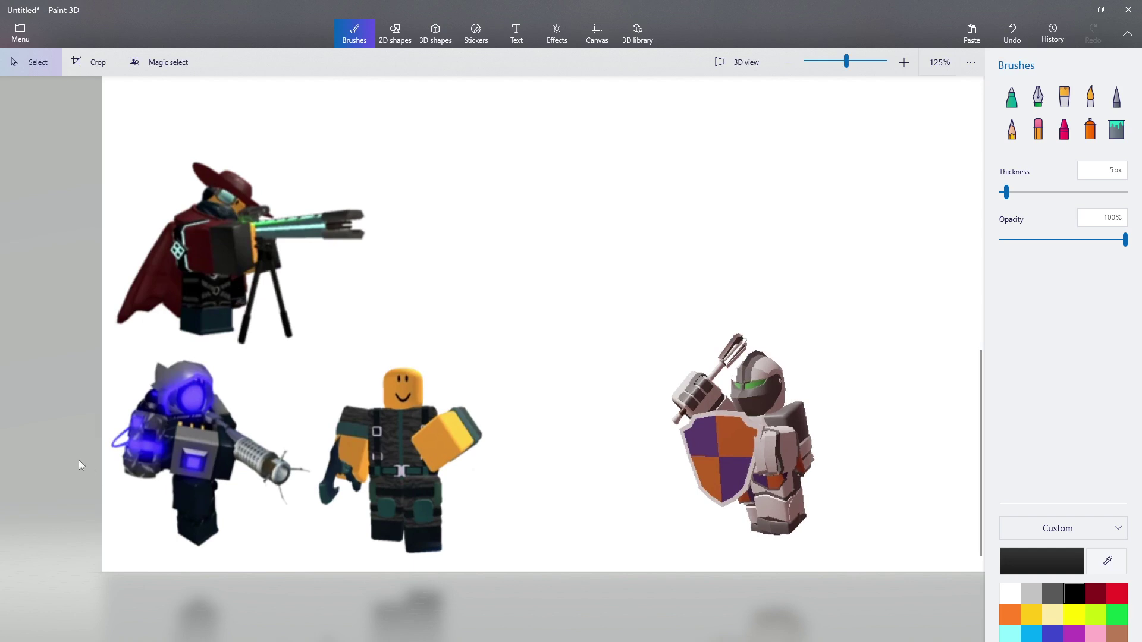
scroll(106, 416, "down", 2)
scroll(601, 418, "up", 5)
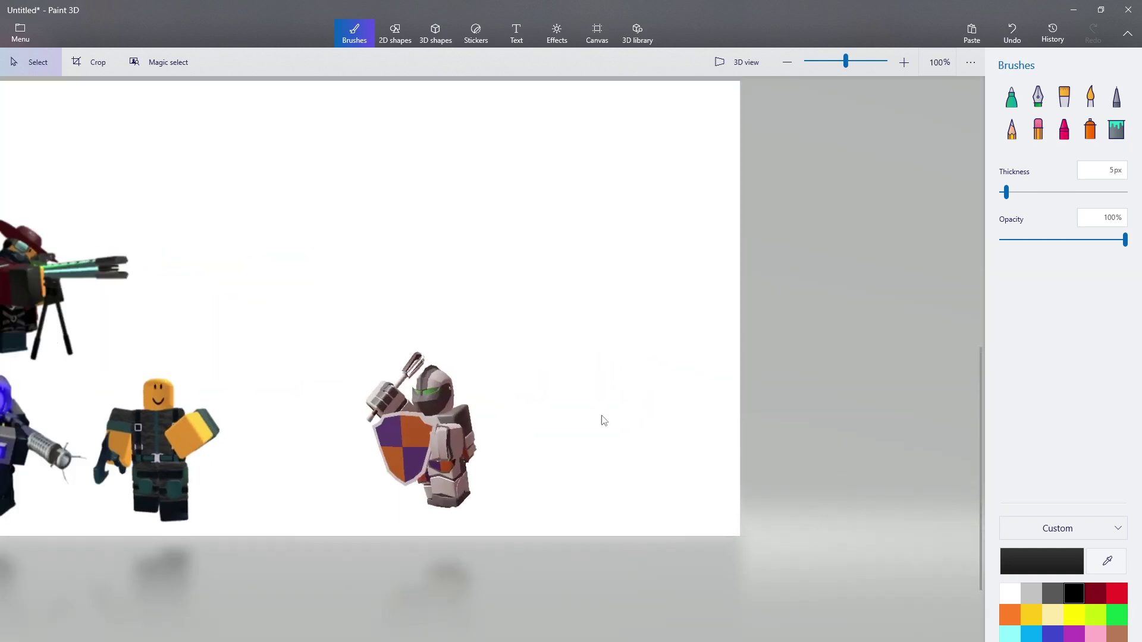
scroll(514, 494, "down", 3)
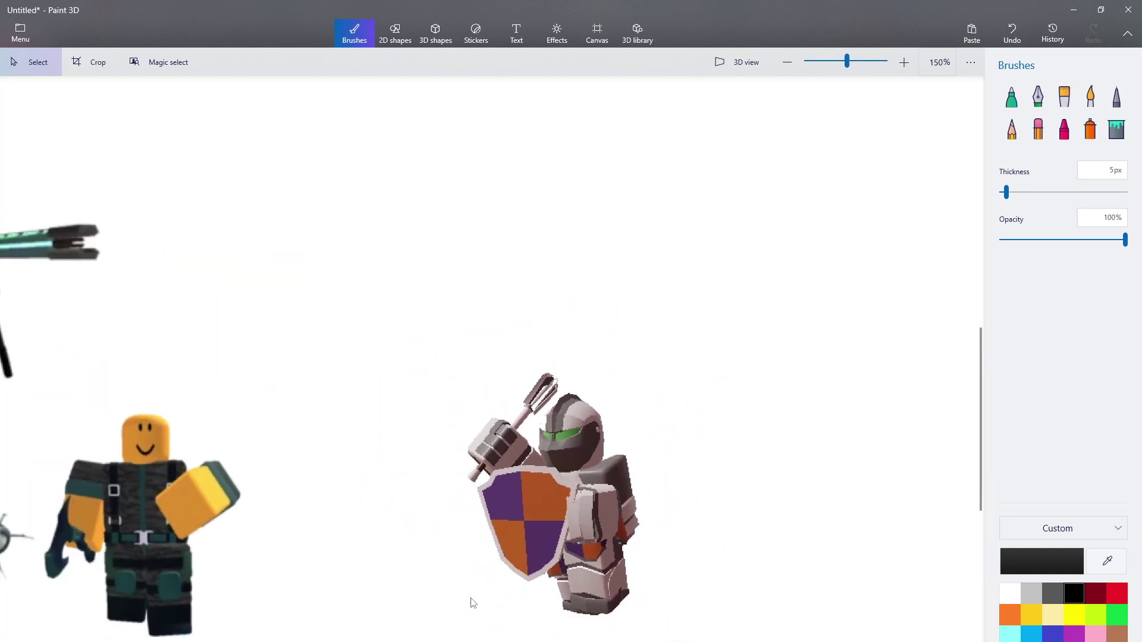
mouse_move(486, 588)
left_mouse_down()
mouse_move(600, 421)
mouse_move(553, 524)
mouse_move(444, 579)
mouse_move(440, 595)
left_mouse_up()
scroll(536, 518, "down", 2)
left_click_drag(520, 602, 520, 635)
key("Delete")
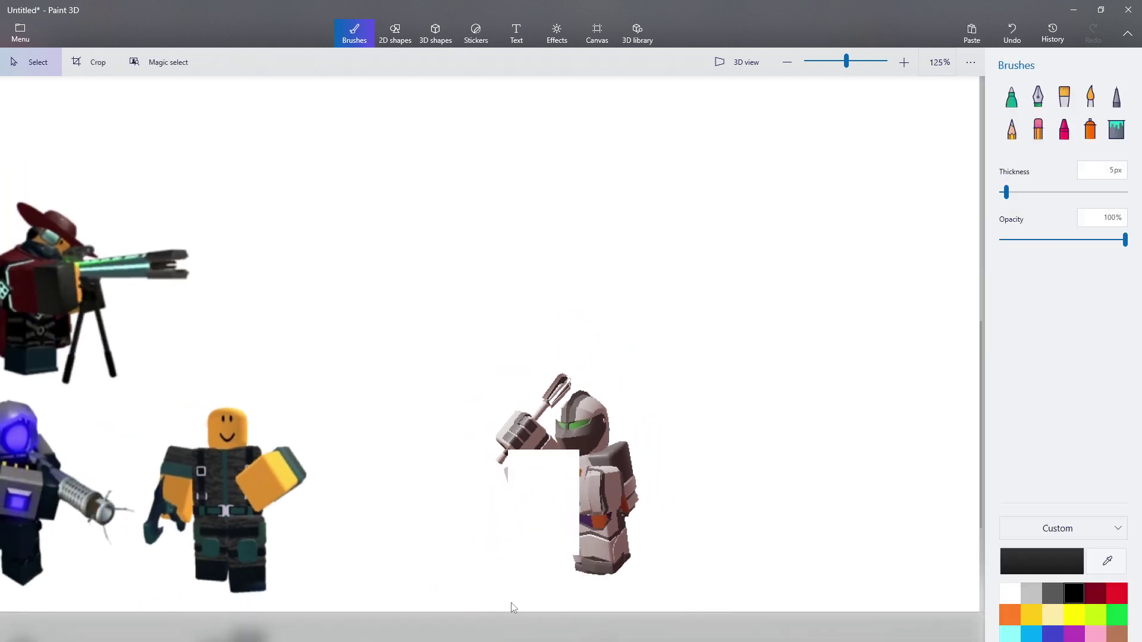
Move the rest of the Knight off the canvas's lower edge and pause the recording in OBS.
left_click_drag(462, 611, 709, 317)
left_click_drag(648, 395, 619, 641)
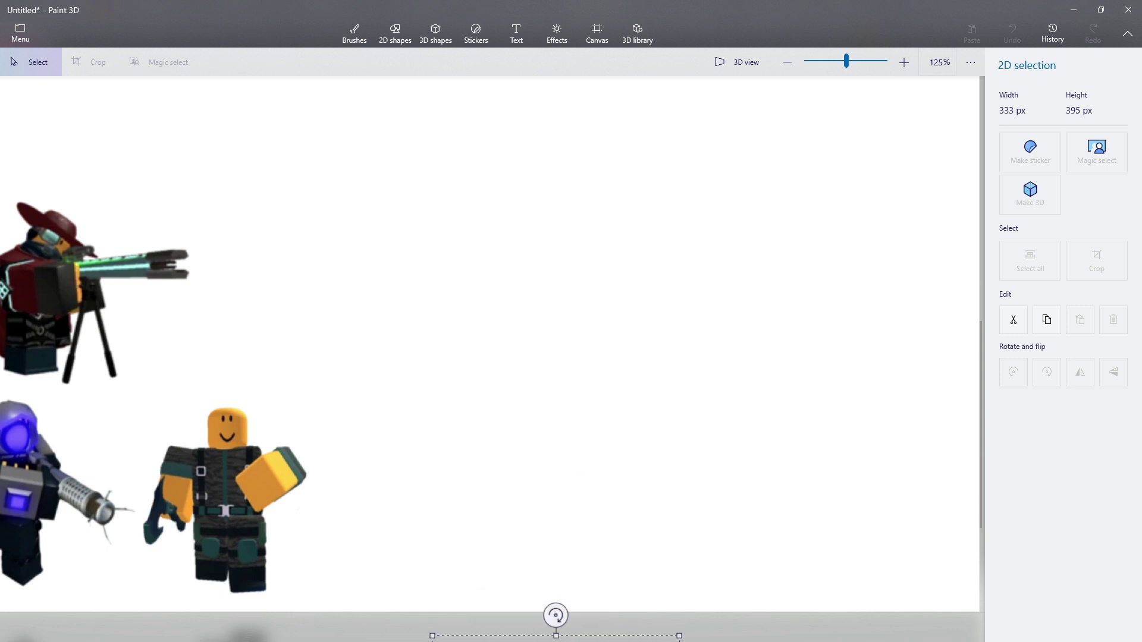
key("alt+Tab")
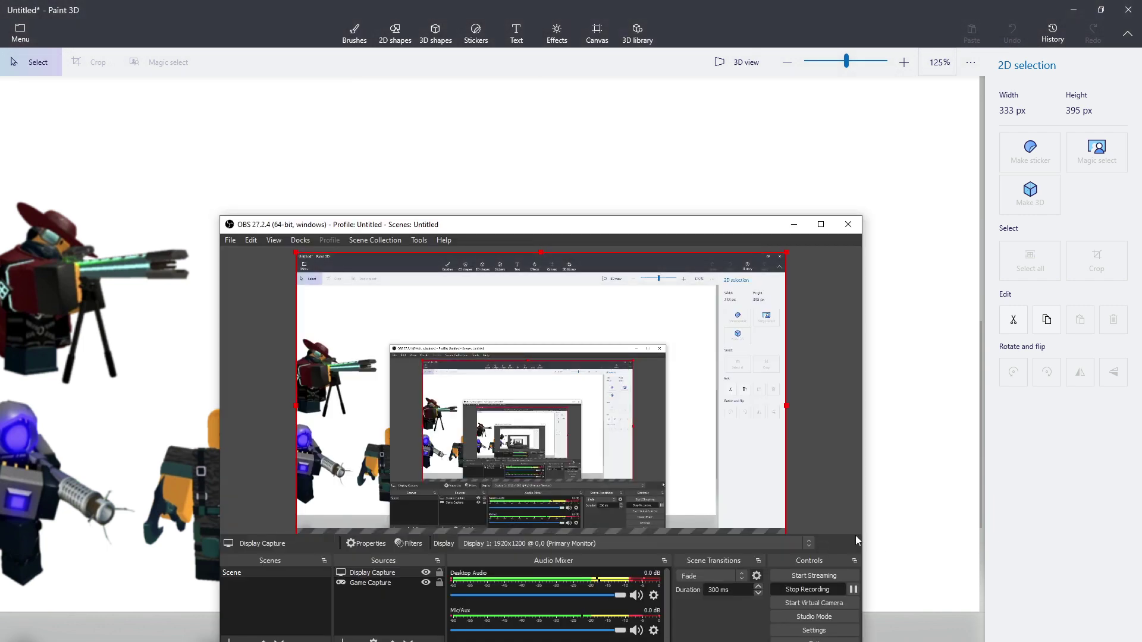
left_click(853, 590)
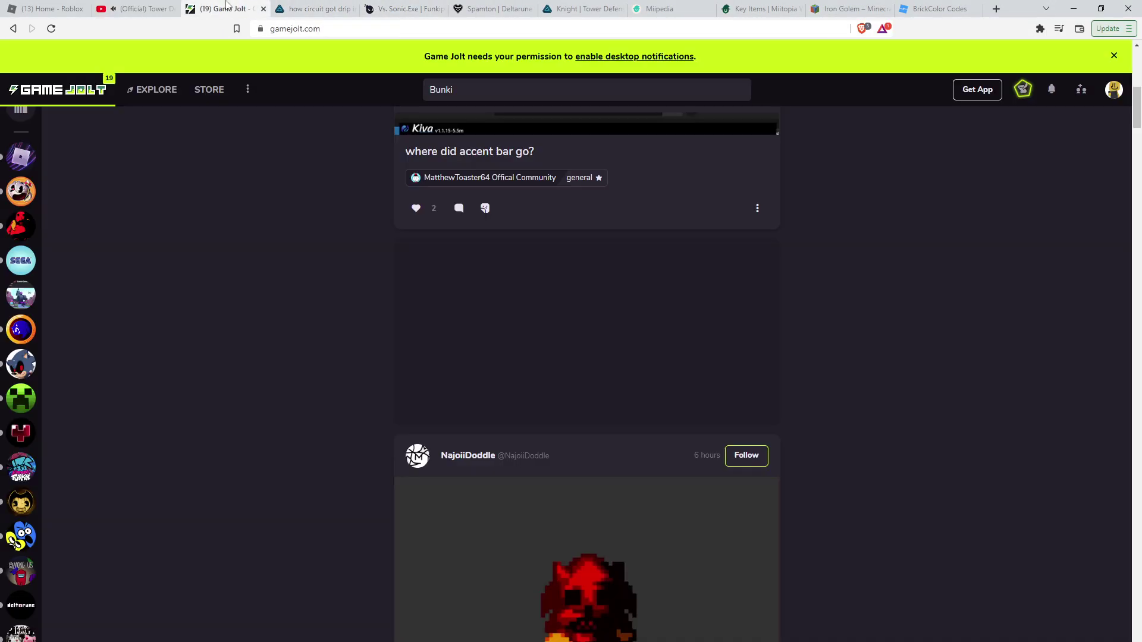
Switch to the wiki in the browser, open the Clanker page and copy the Clanker's image.
left_click(229, 8)
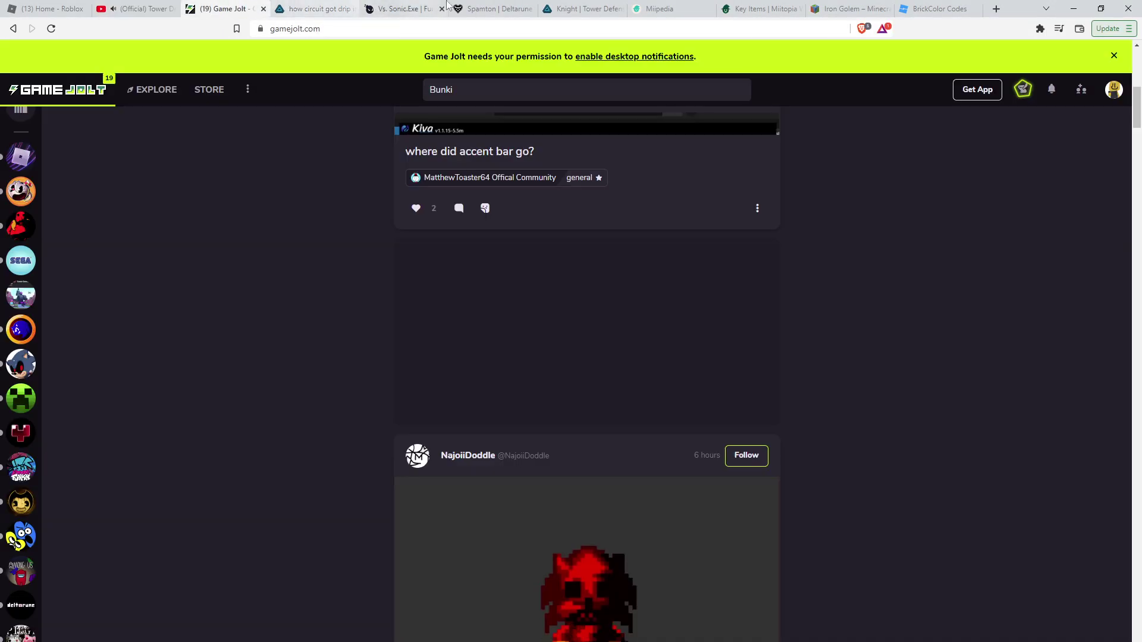
left_click(312, 6)
left_click(580, 6)
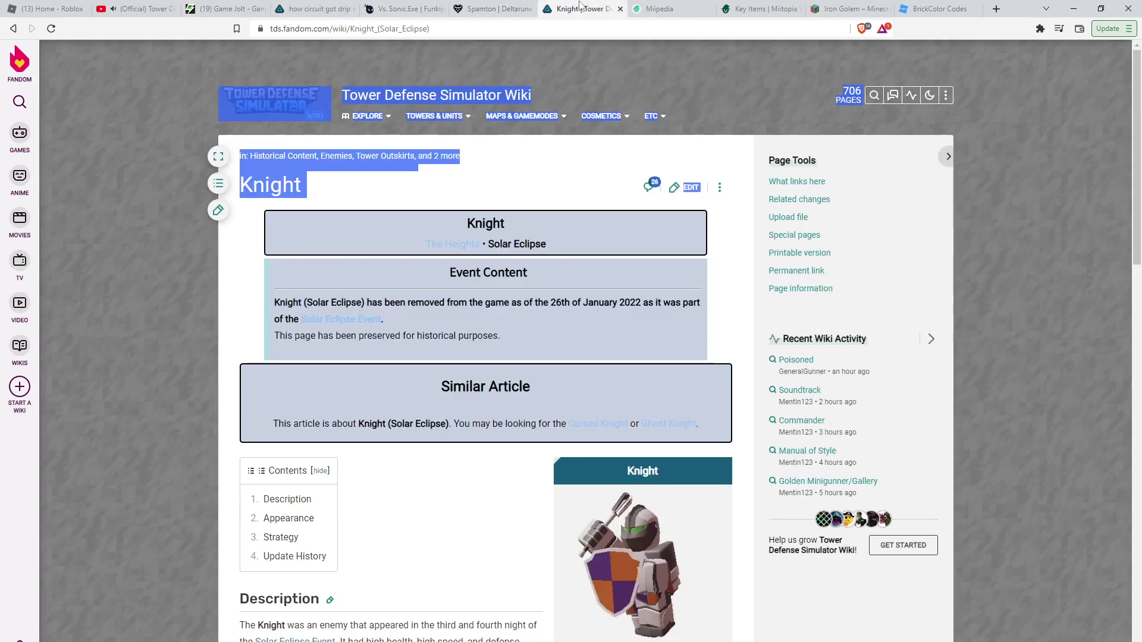
scroll(485, 357, "down", 2)
left_click(12, 28)
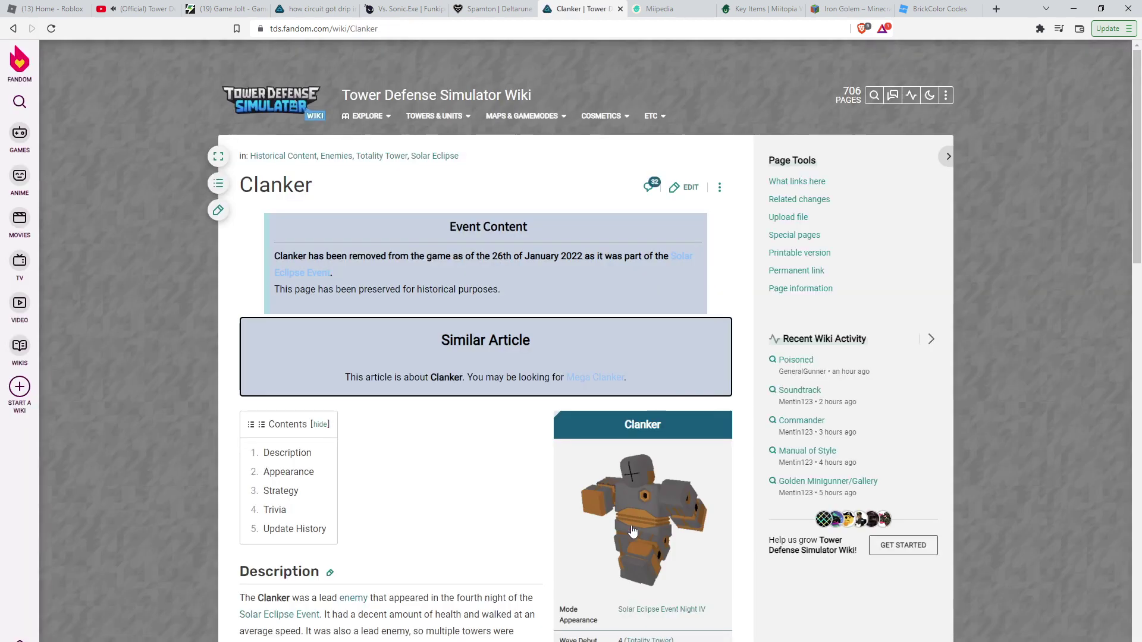
right_click(633, 507)
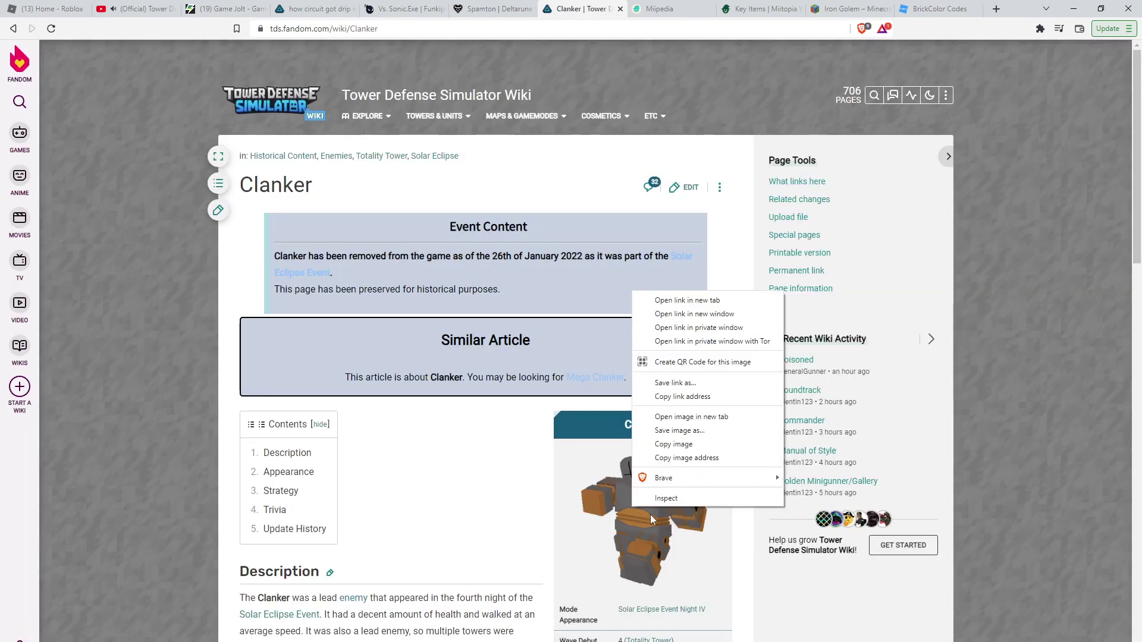
left_click(673, 444)
Switch to Paint 3D, paste the 350 × 350 px Clanker image and place it near the canvas's lower edge, facing the three characters.
key("alt+Tab")
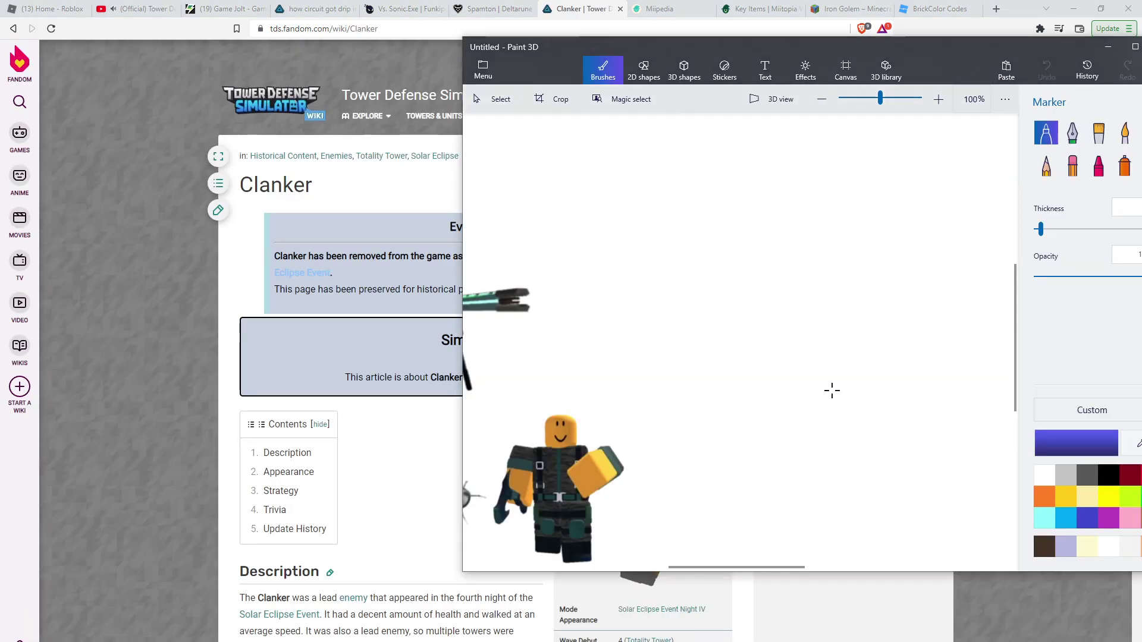
left_click(1134, 47)
left_click(971, 31)
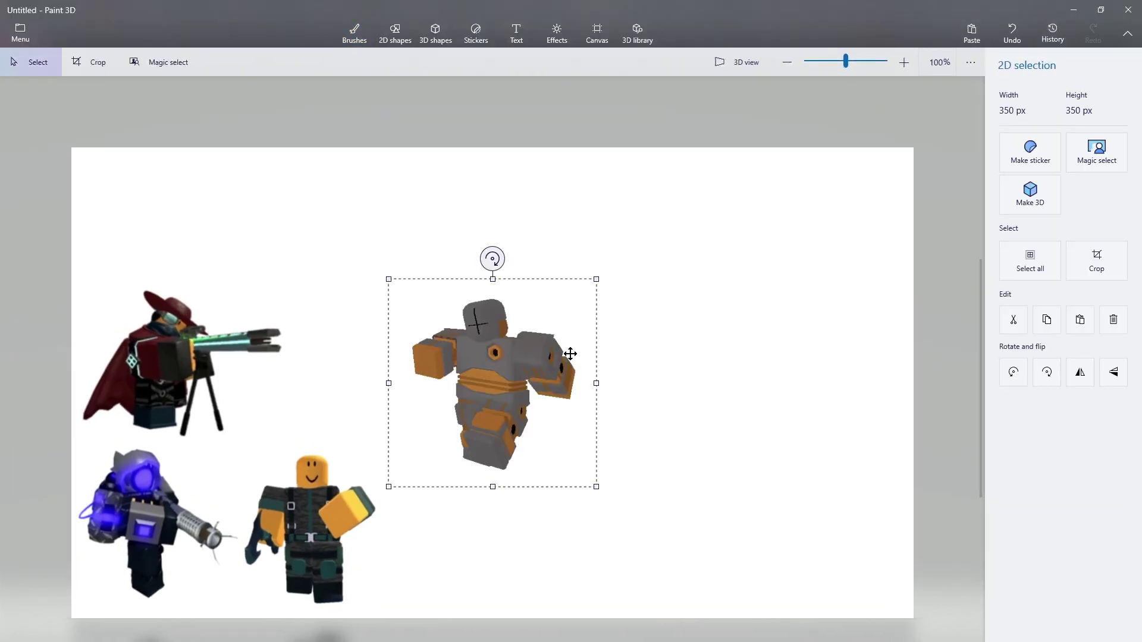
mouse_move(571, 357)
left_mouse_down()
mouse_move(716, 438)
mouse_move(719, 471)
mouse_move(734, 476)
left_mouse_up()
left_click(503, 403)
Select the whole Clanker figure and remove it from the canvas.
scroll(30, 509, "up", 1)
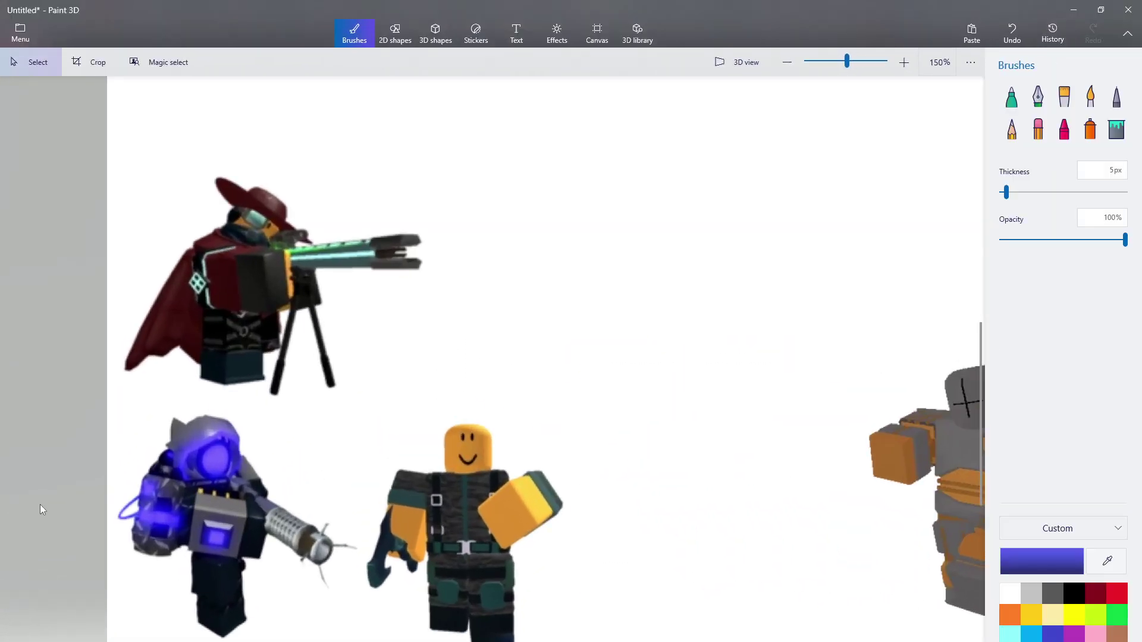
scroll(34, 490, "down", 3)
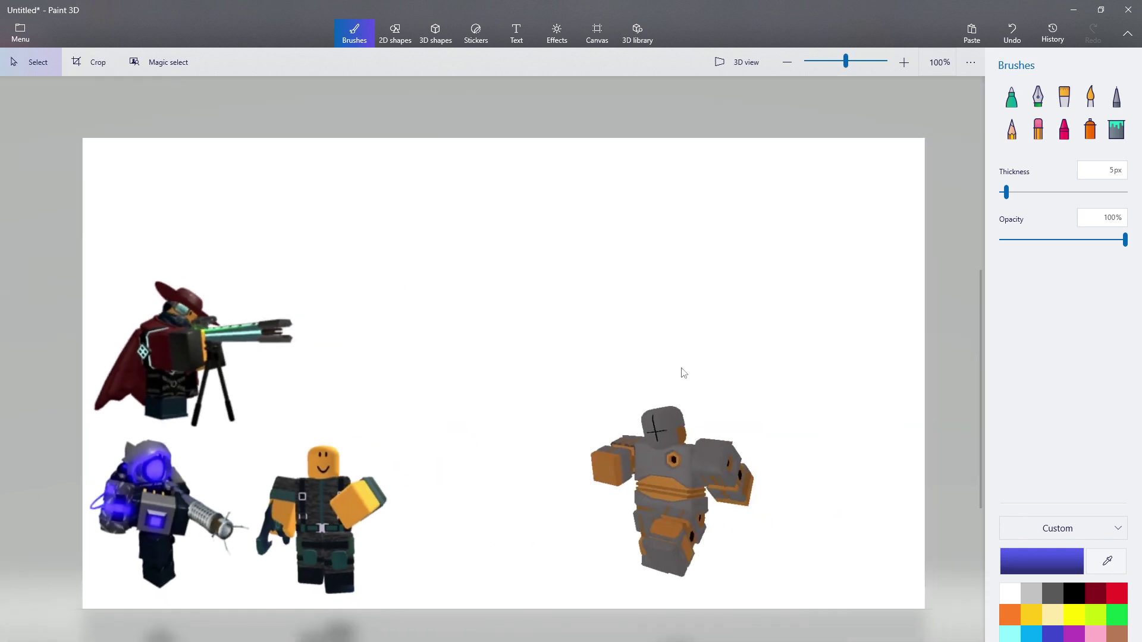
scroll(635, 454, "up", 3)
scroll(612, 455, "down", 3)
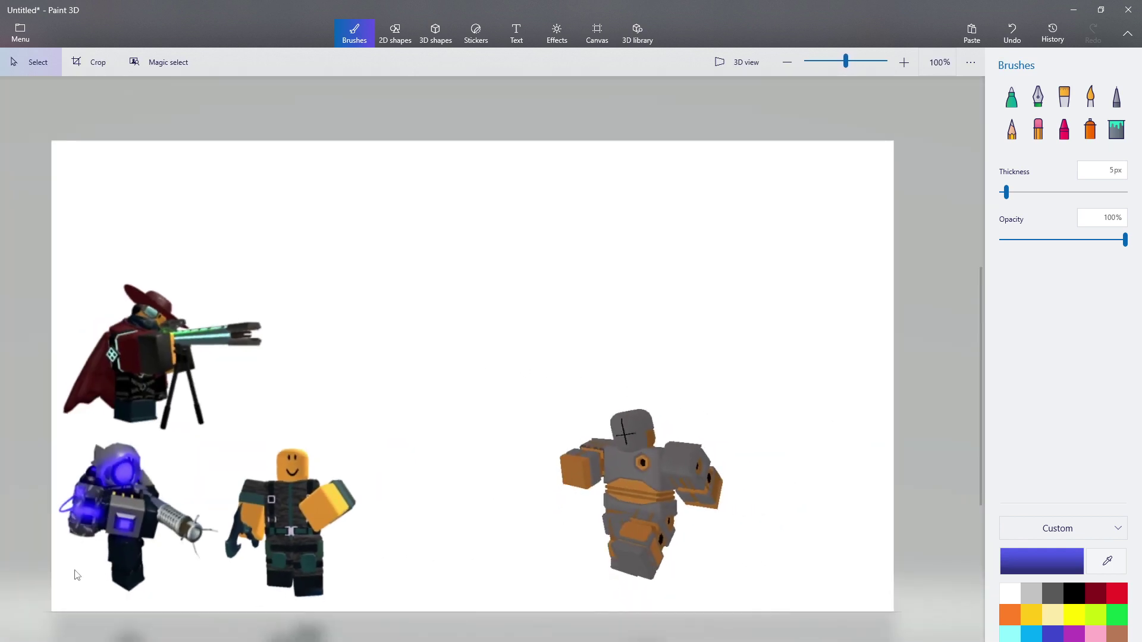
scroll(1, 526, "up", 3)
scroll(410, 354, "down", 3)
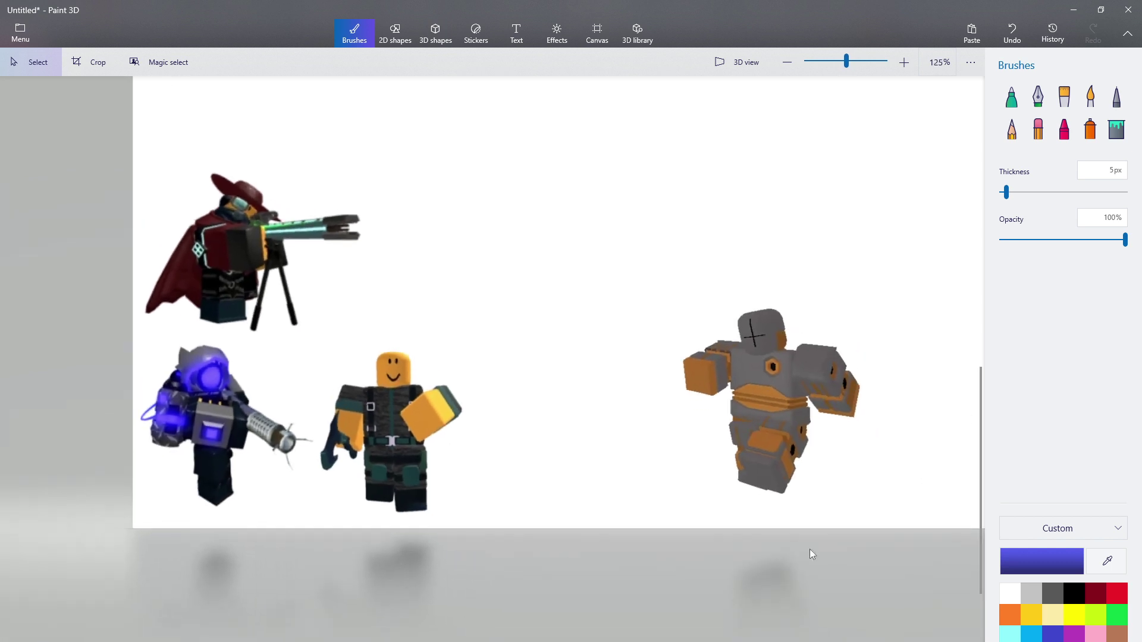
scroll(862, 280, "up", 3)
scroll(536, 583, "down", 1)
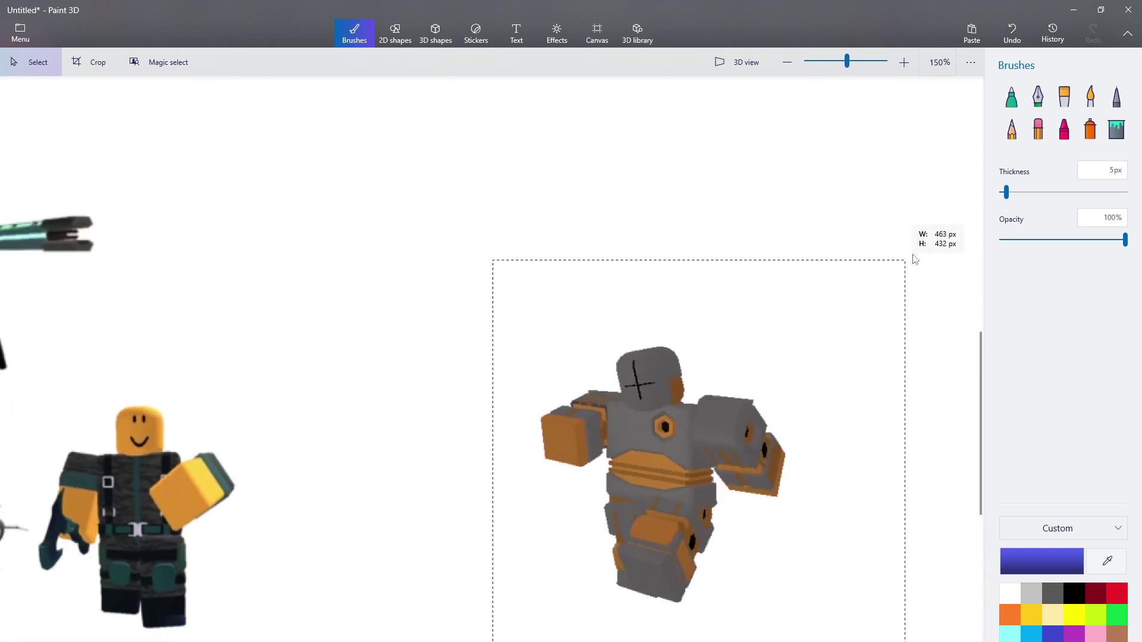
left_click_drag(913, 259, 912, 263)
scroll(842, 292, "down", 1)
left_click_drag(778, 278, 716, 578)
left_click(650, 459)
scroll(650, 458, "down", 2)
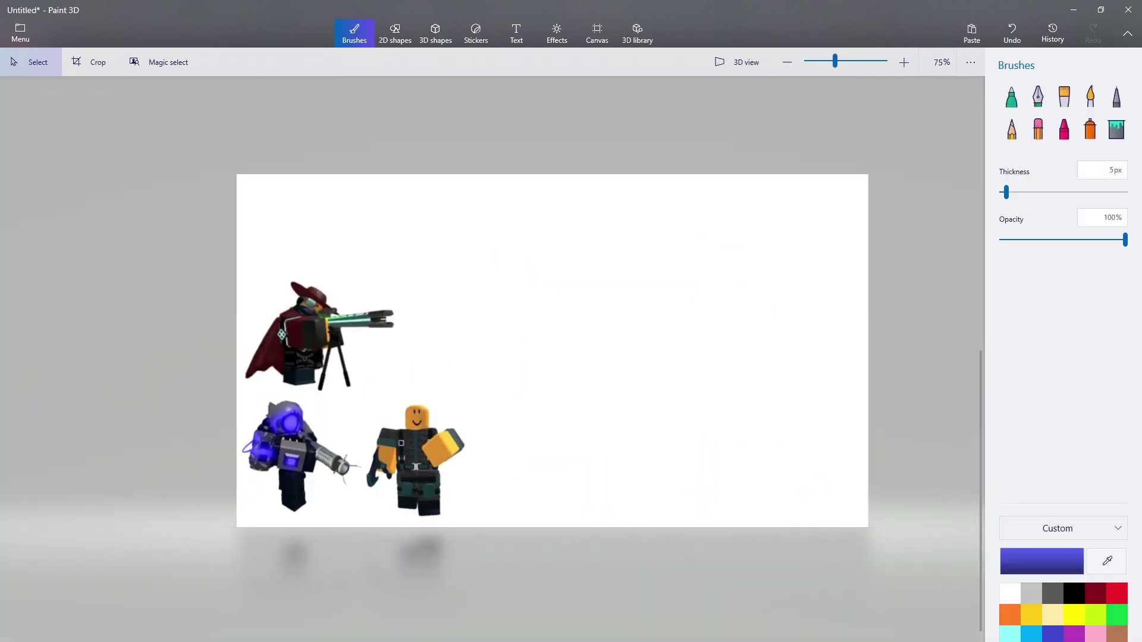
Switch to the wiki in the browser, open the Wraith page from the Night IV enemies and copy the Wraith's image.
left_click_drag(655, 8, 766, 65)
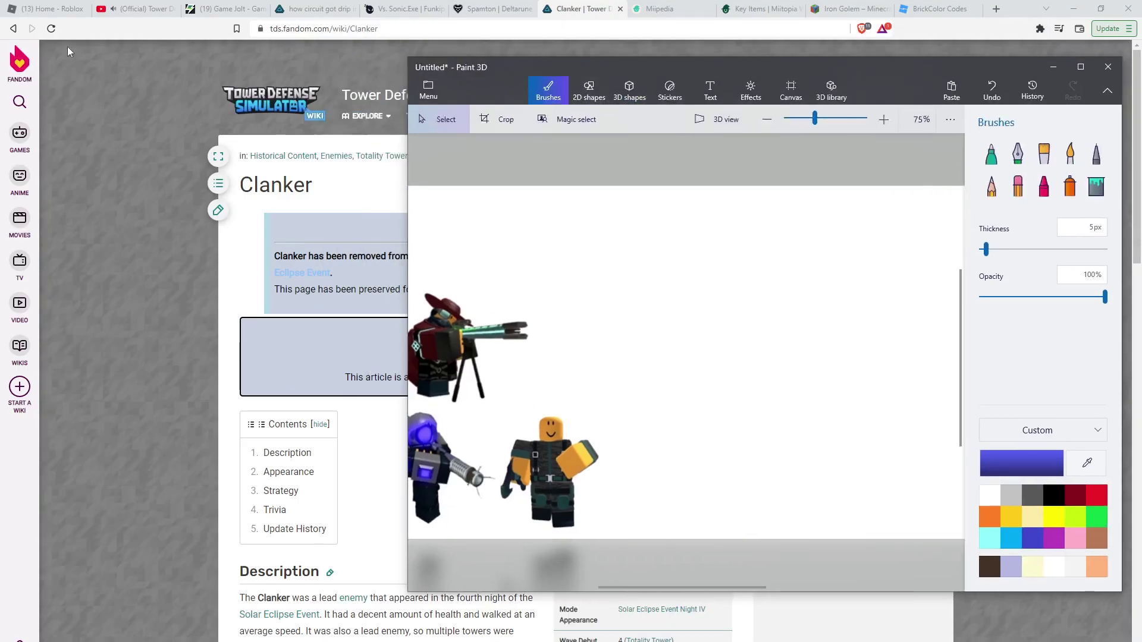
key("super+Down")
left_click(13, 29)
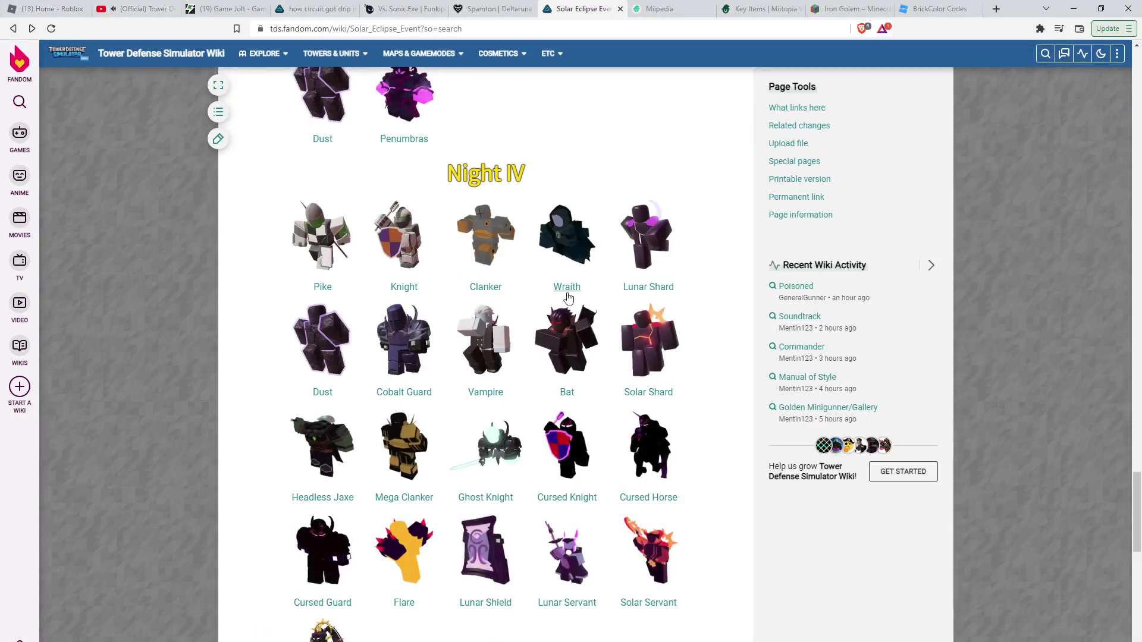
left_click(575, 289)
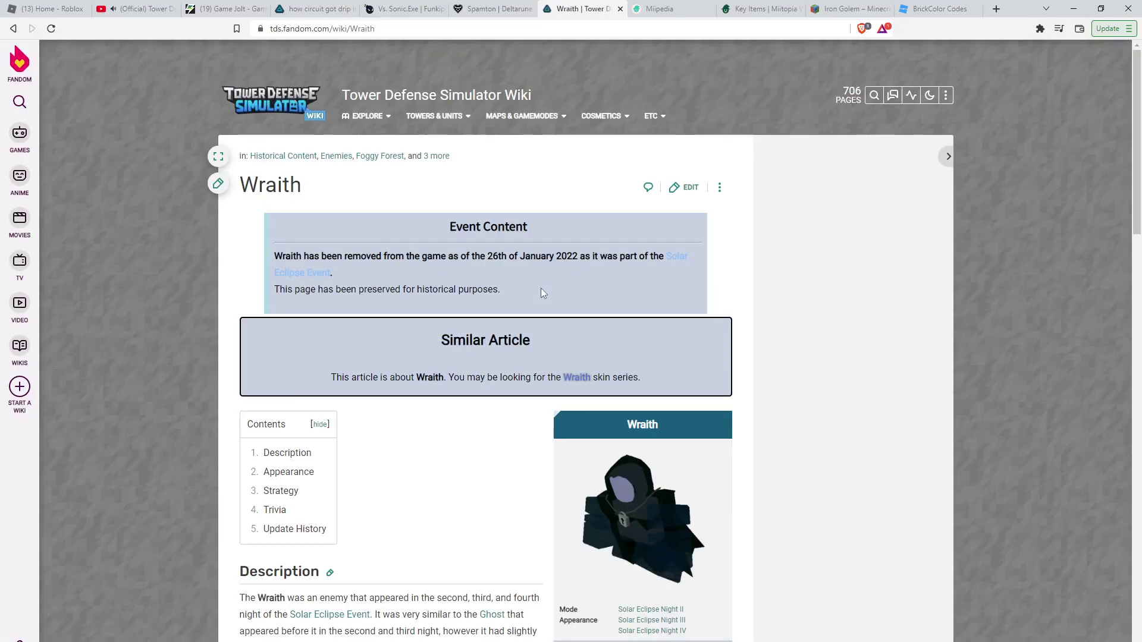
right_click(645, 518)
left_click(709, 463)
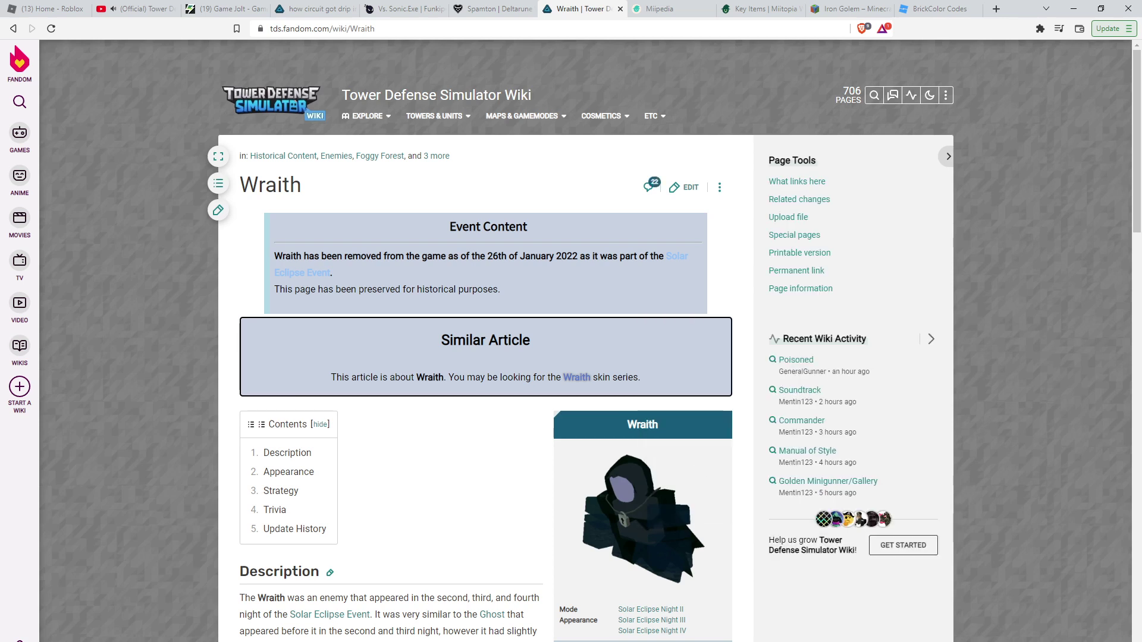
Switch to Paint 3D, paste the 350 × 350 px Wraith image and place it near the canvas's lower edge, facing the three characters.
key("alt+Tab")
left_click(1080, 67)
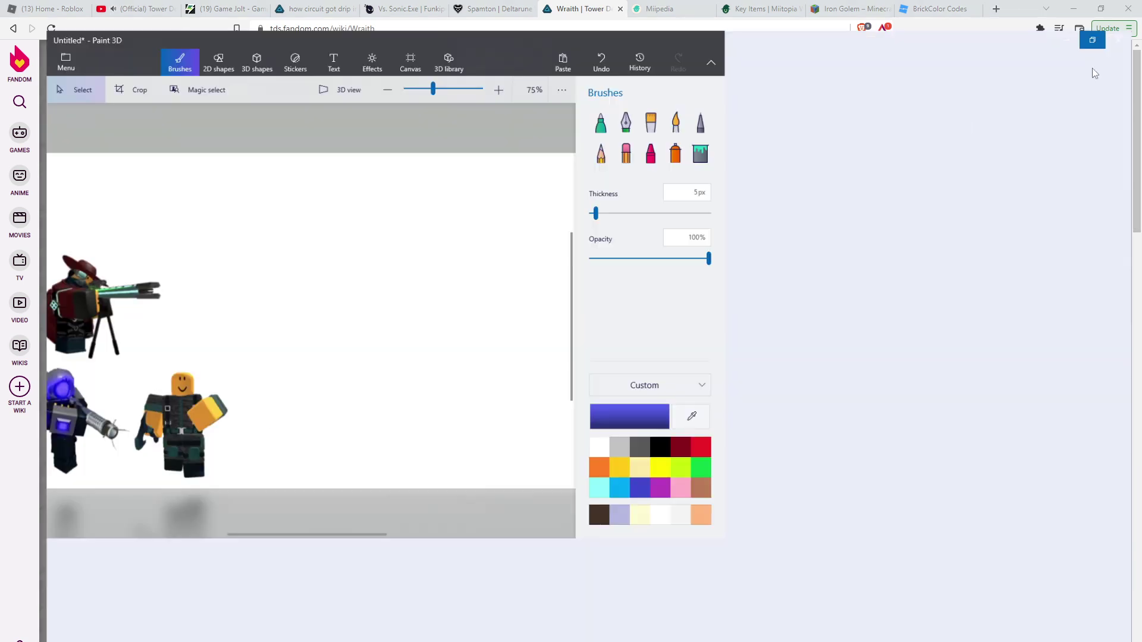
left_click(973, 36)
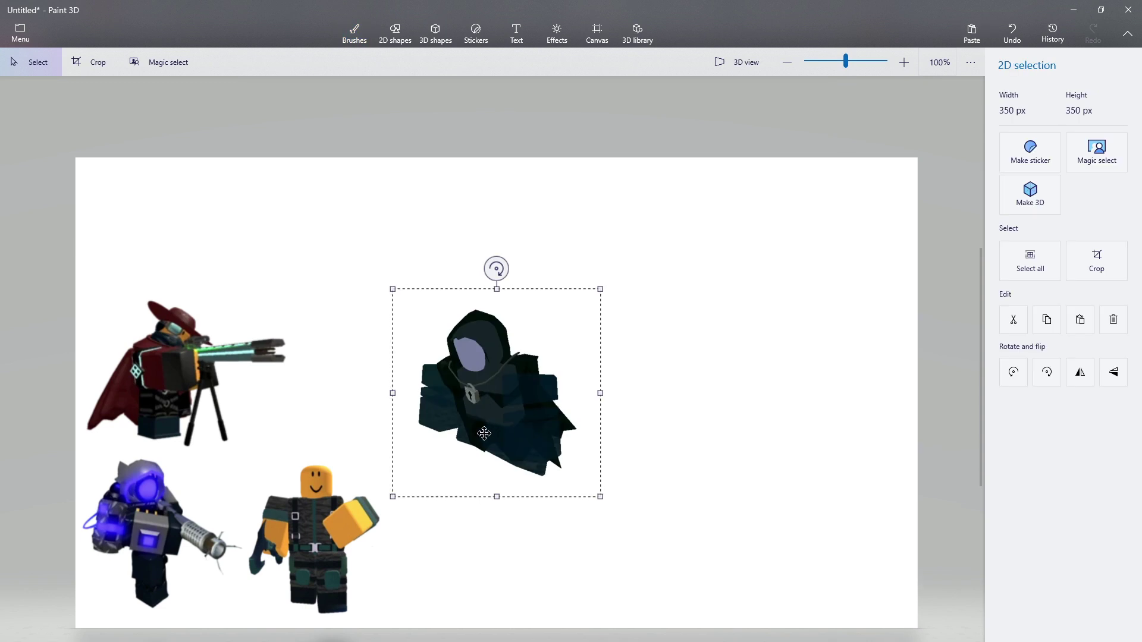
left_click_drag(497, 391, 726, 479)
Cut the Wraith figure out of the canvas.
left_click_drag(830, 373, 798, 400)
key("ctrl+x")
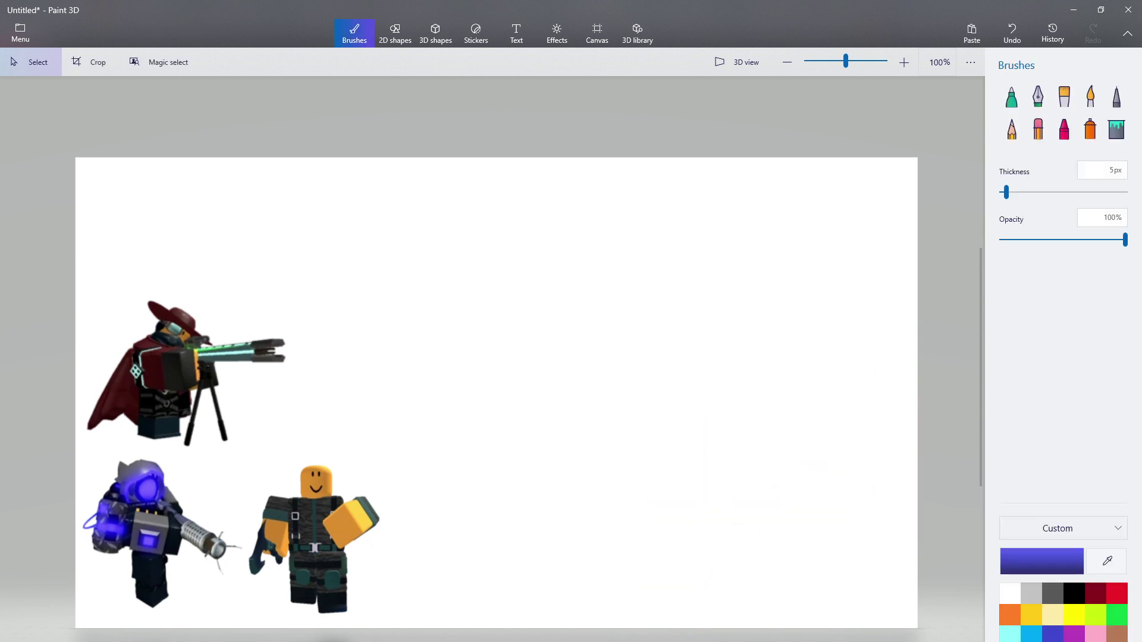
Switch to the wiki in the browser, look at the Lunar Shard page and return to the Night IV enemy list.
double_click(736, 2)
left_click(81, 149)
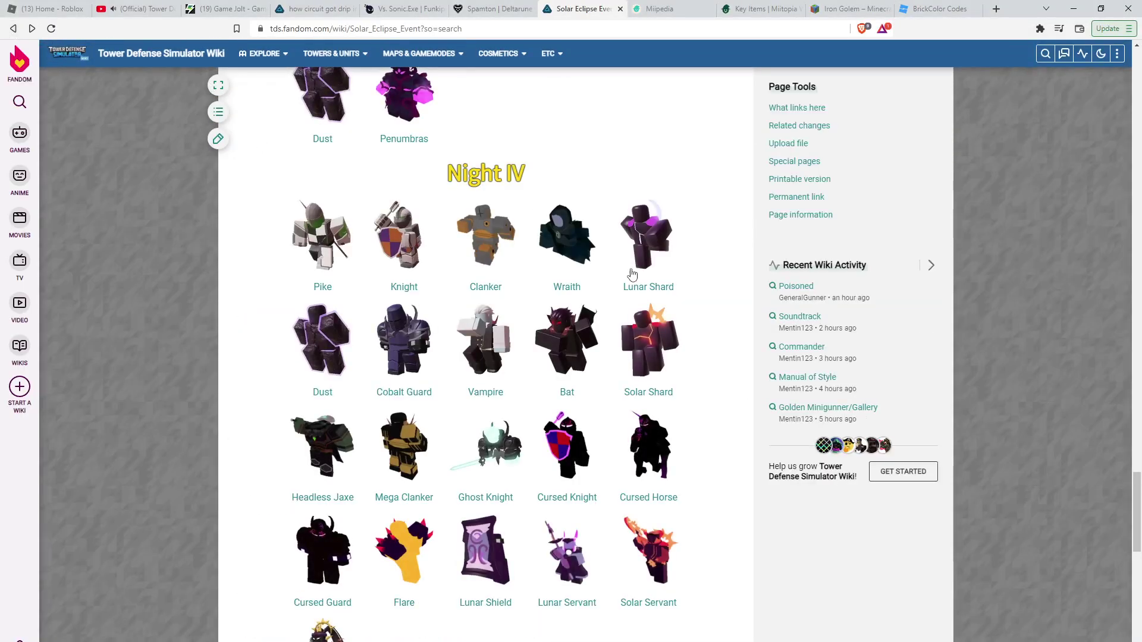
left_click(649, 287)
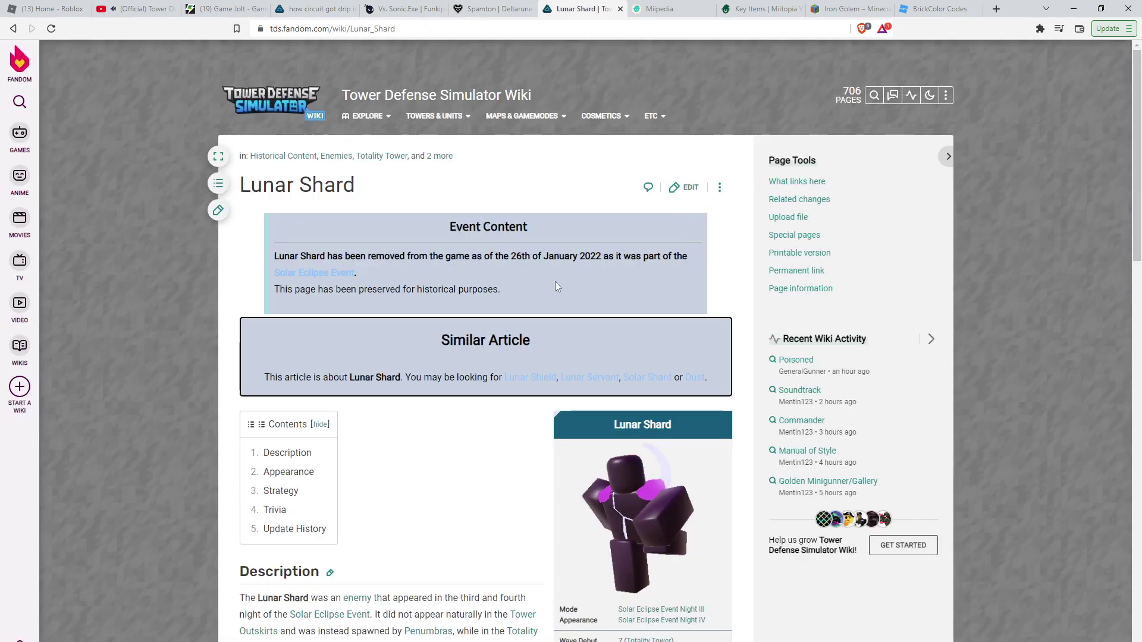
left_click(12, 28)
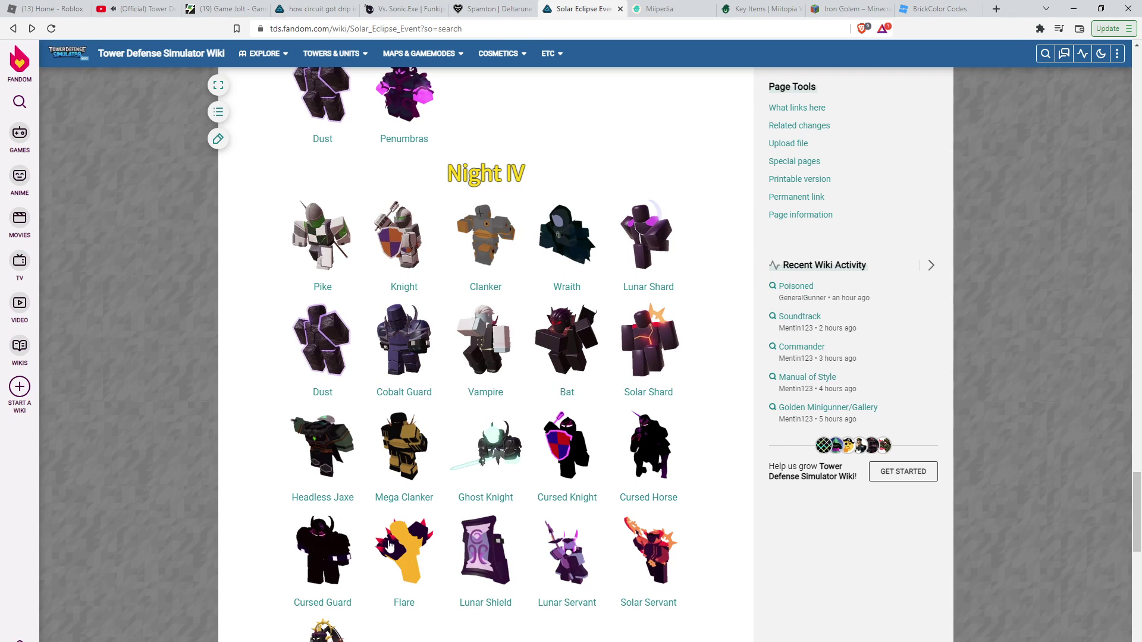
Open the Headless Jaxe page from the Night IV enemies and copy Headless Jaxe's image.
left_click(335, 501)
right_click(661, 511)
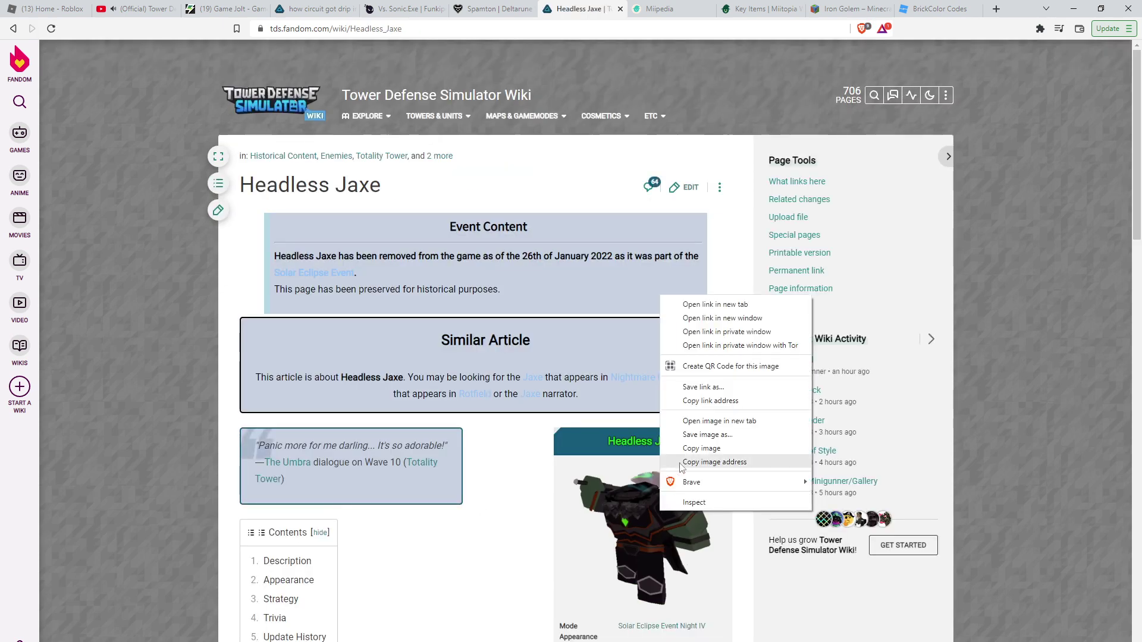
left_click(698, 462)
right_click(654, 514)
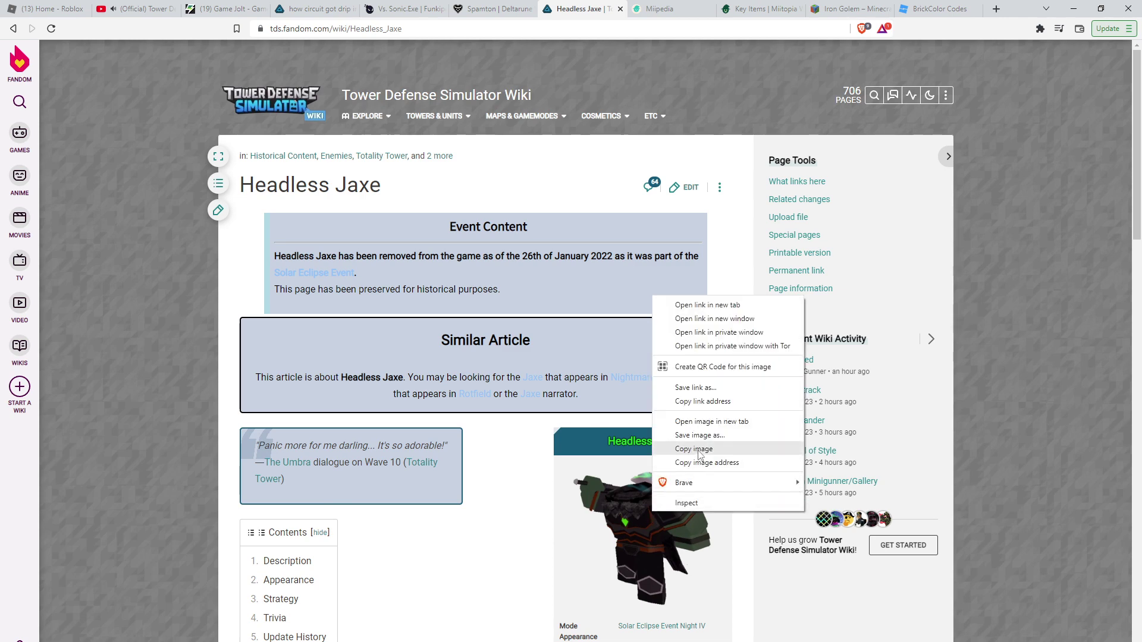
left_click(697, 462)
Switch back to Paint 3D and maximize its window.
key("alt+Tab")
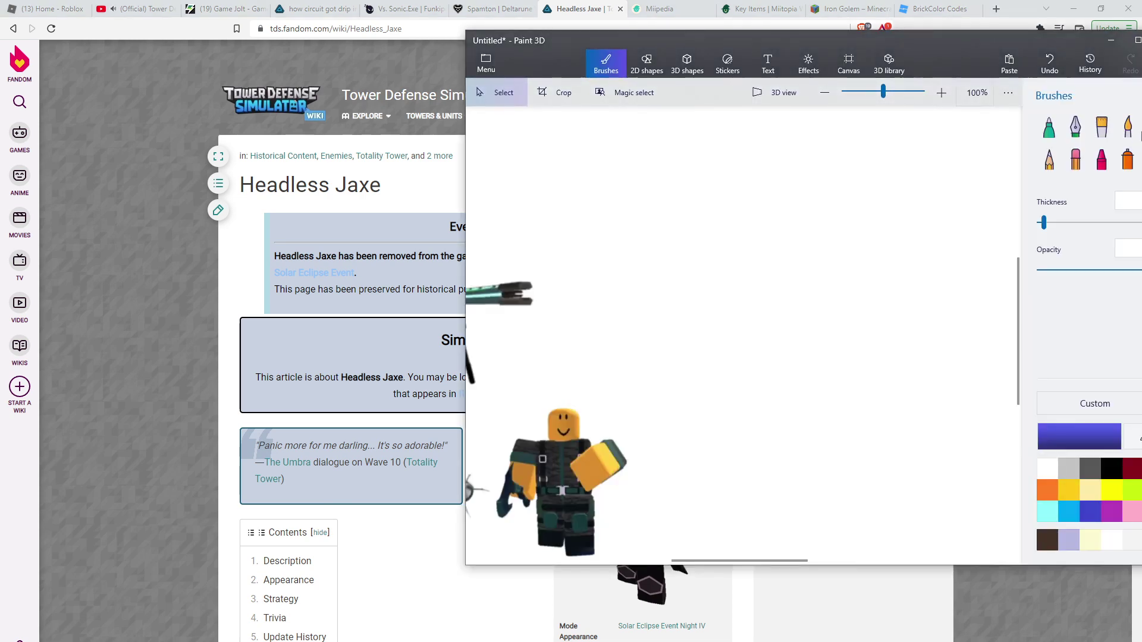
left_click(1138, 41)
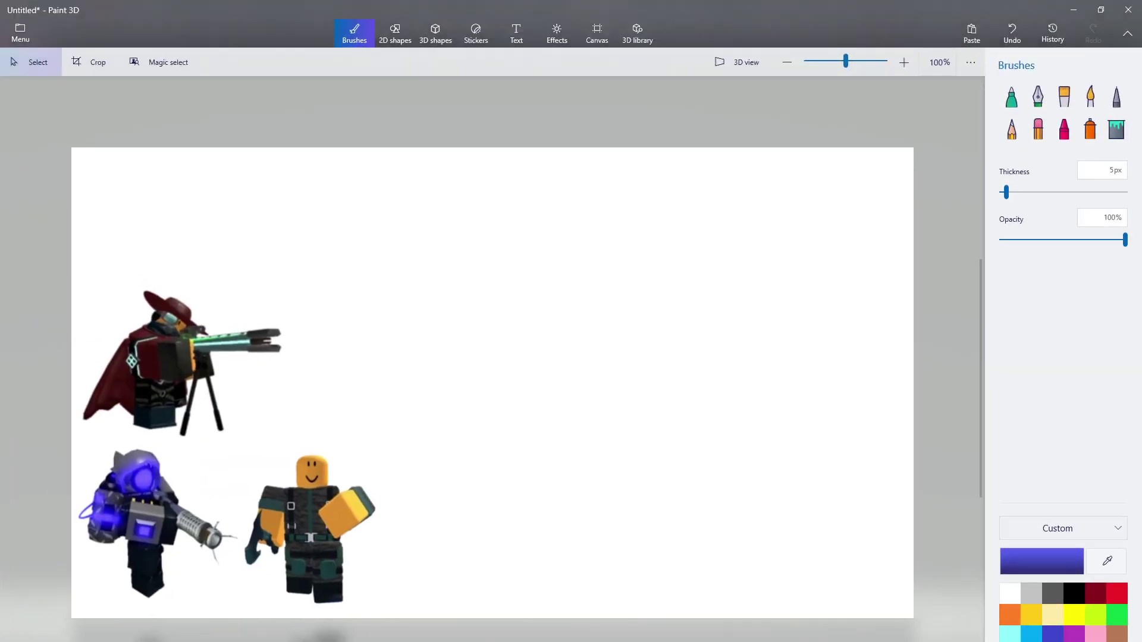
key("alt+Tab")
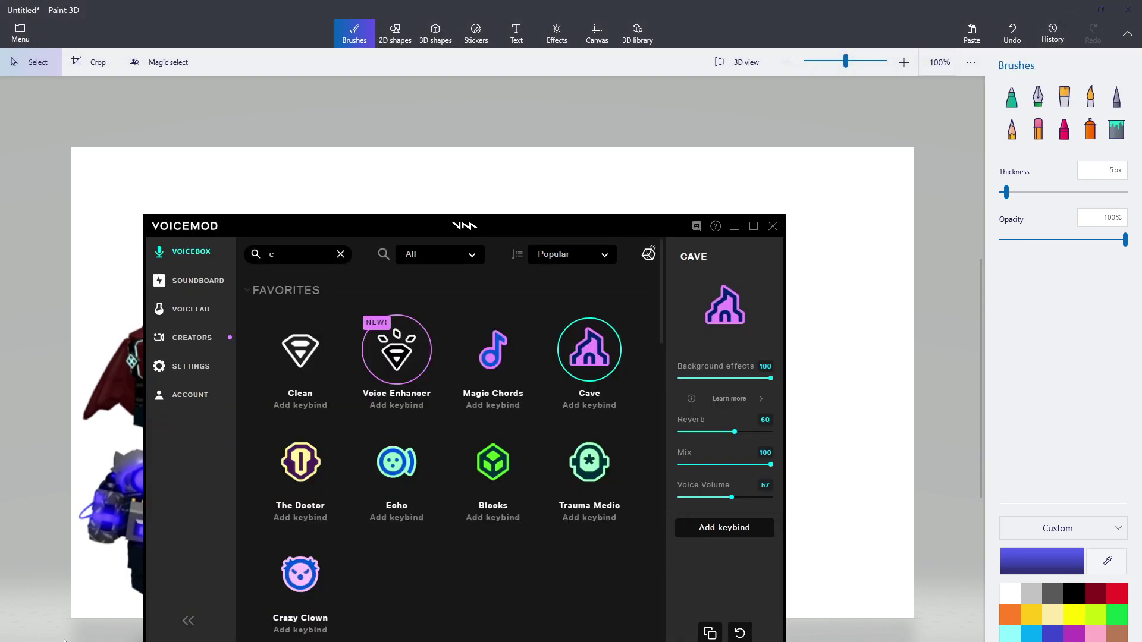
key("alt+Tab")
key("alt+Tab")
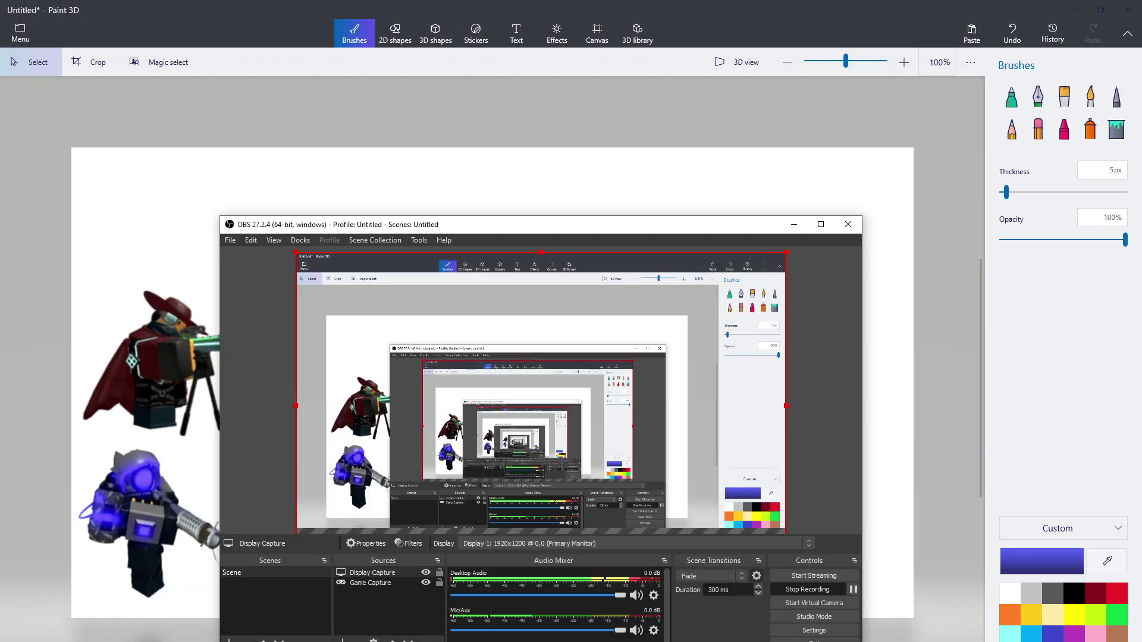
key("alt+Tab")
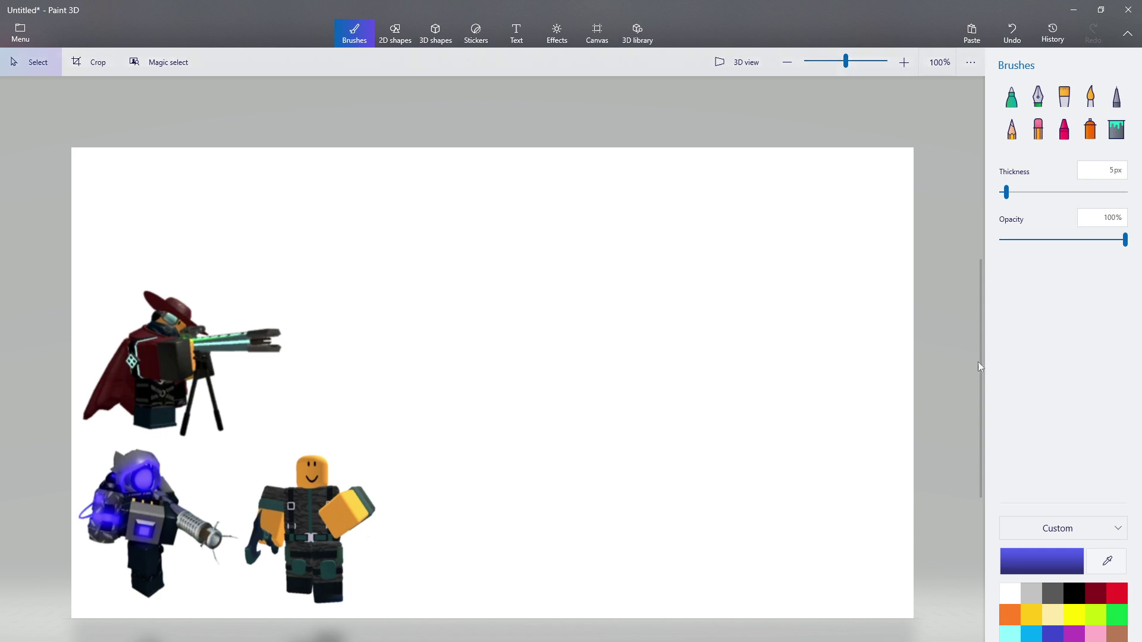
Paste the Headless Jaxe image near the canvas's lower edge, facing the three characters, and enlarge it to about 474 × 473 px.
left_click(972, 33)
mouse_move(553, 347)
left_mouse_down()
mouse_move(698, 439)
mouse_move(672, 456)
left_mouse_up()
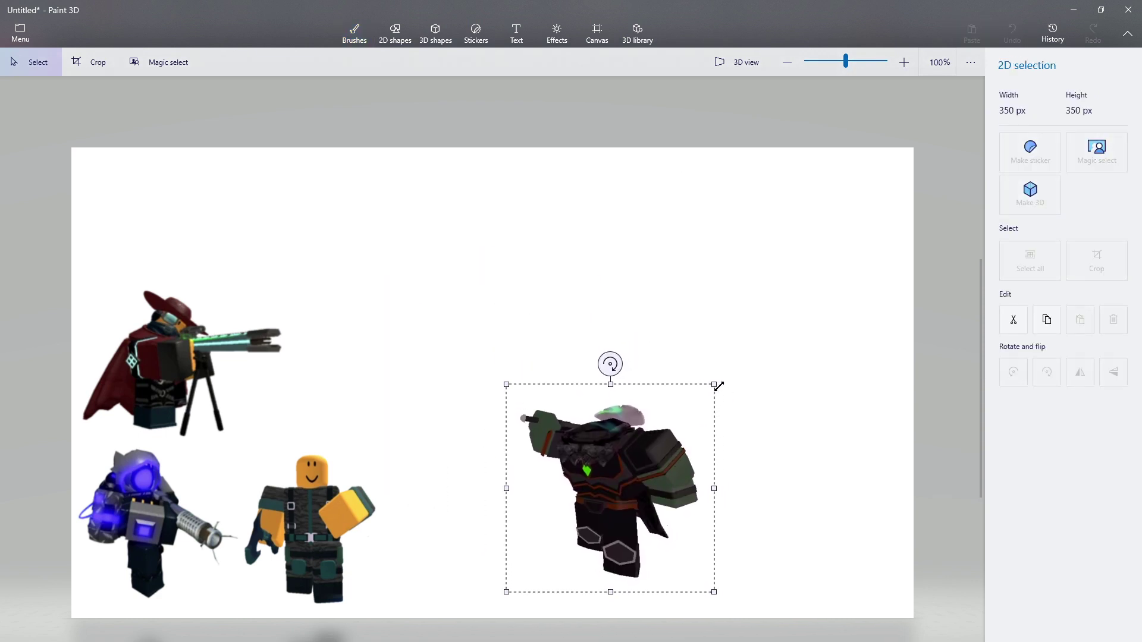
left_click_drag(714, 384, 789, 315)
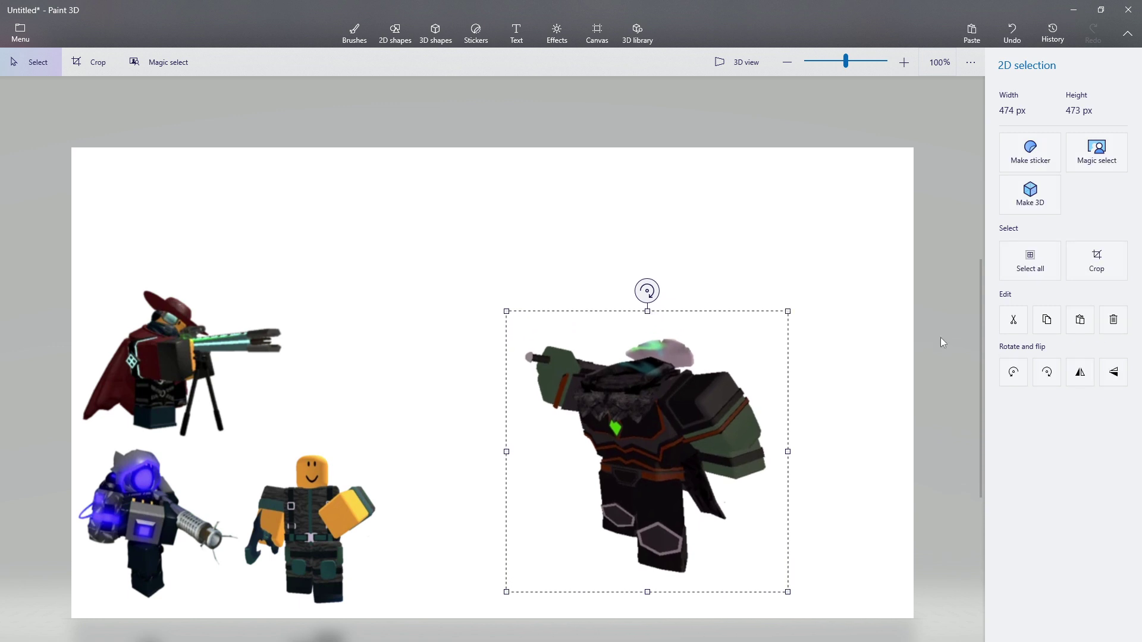
left_click(931, 358)
Select the whole Headless Jaxe figure, tip it over clockwise and move it off the canvas's lower edge.
mouse_move(568, 641)
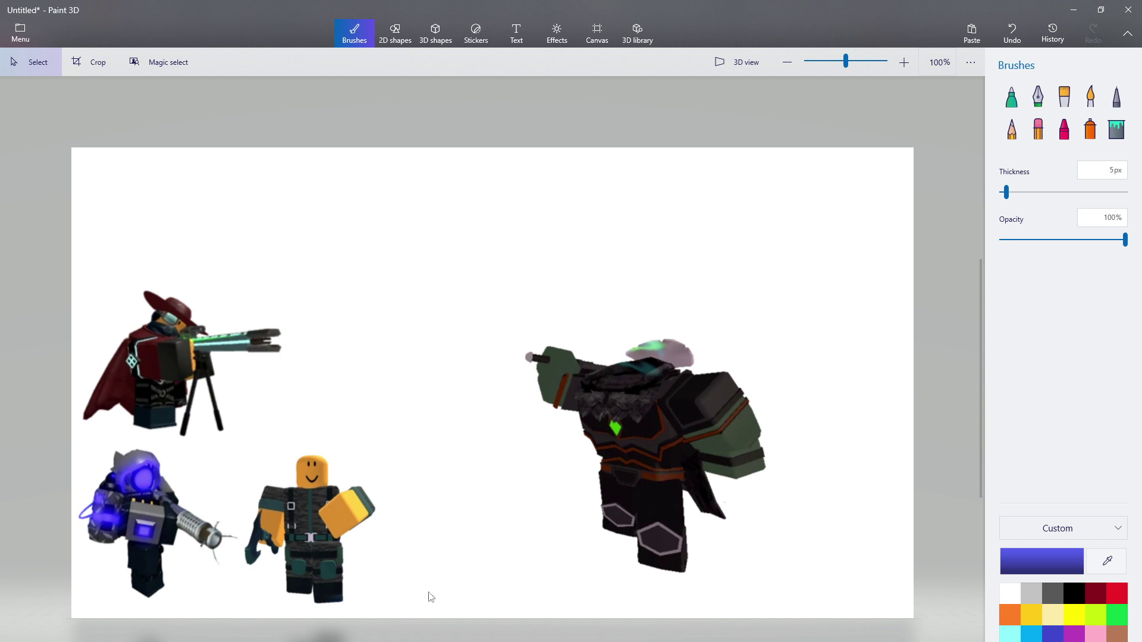
scroll(552, 544, "up", 1)
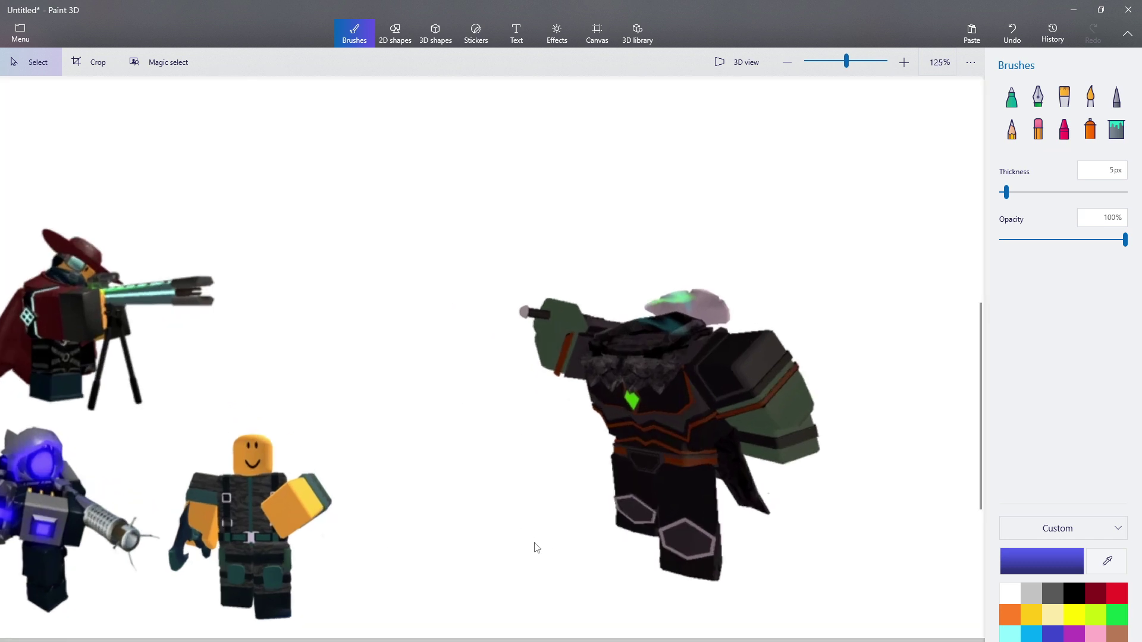
scroll(536, 548, "down", 2)
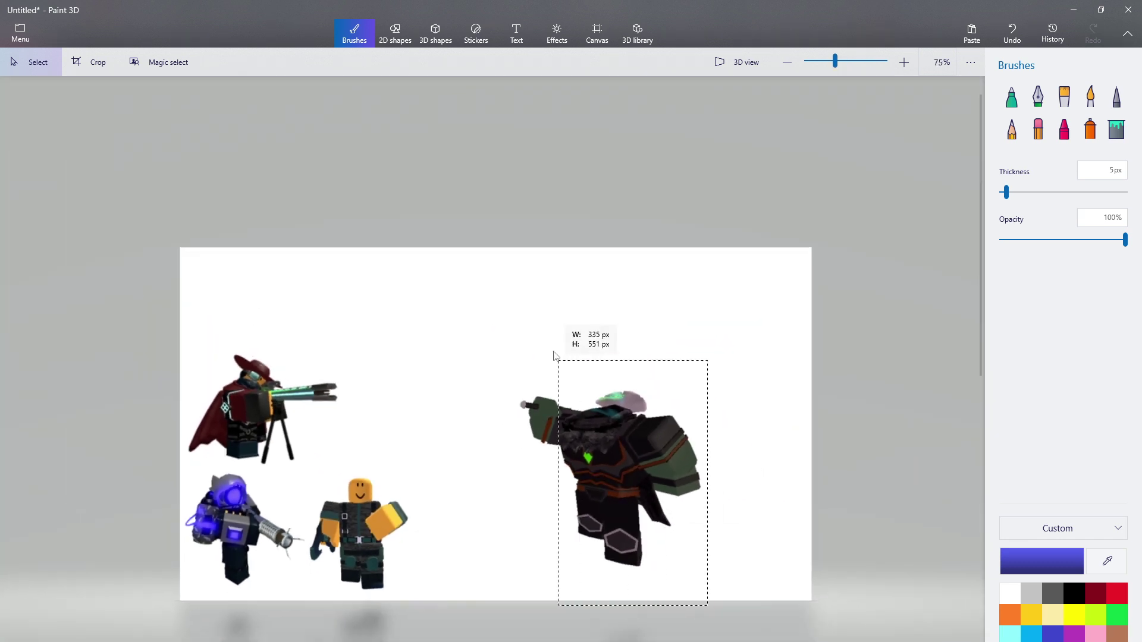
left_click_drag(553, 355, 508, 333)
left_click_drag(602, 311, 755, 428)
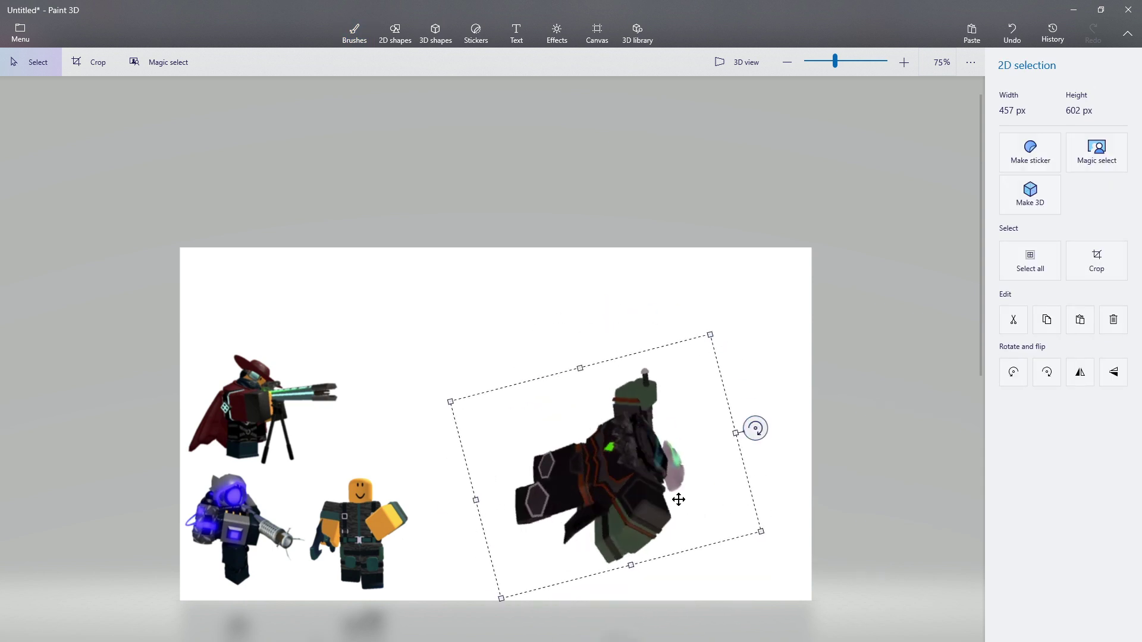
left_click_drag(679, 499, 698, 630)
left_click(597, 607)
key("alt+Tab")
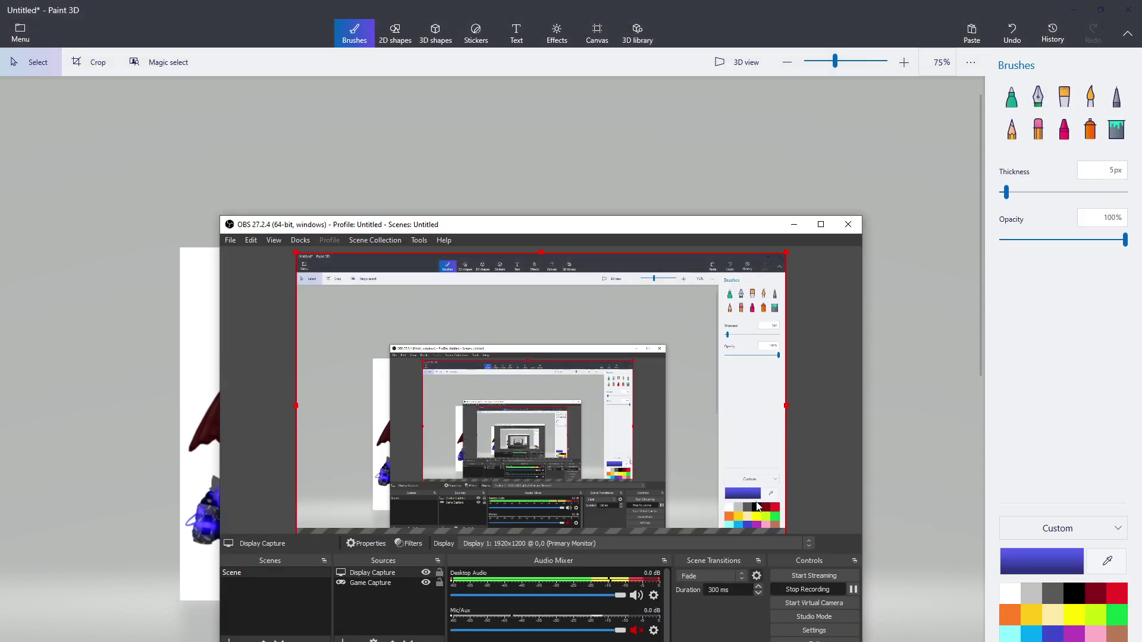
left_click(38, 492)
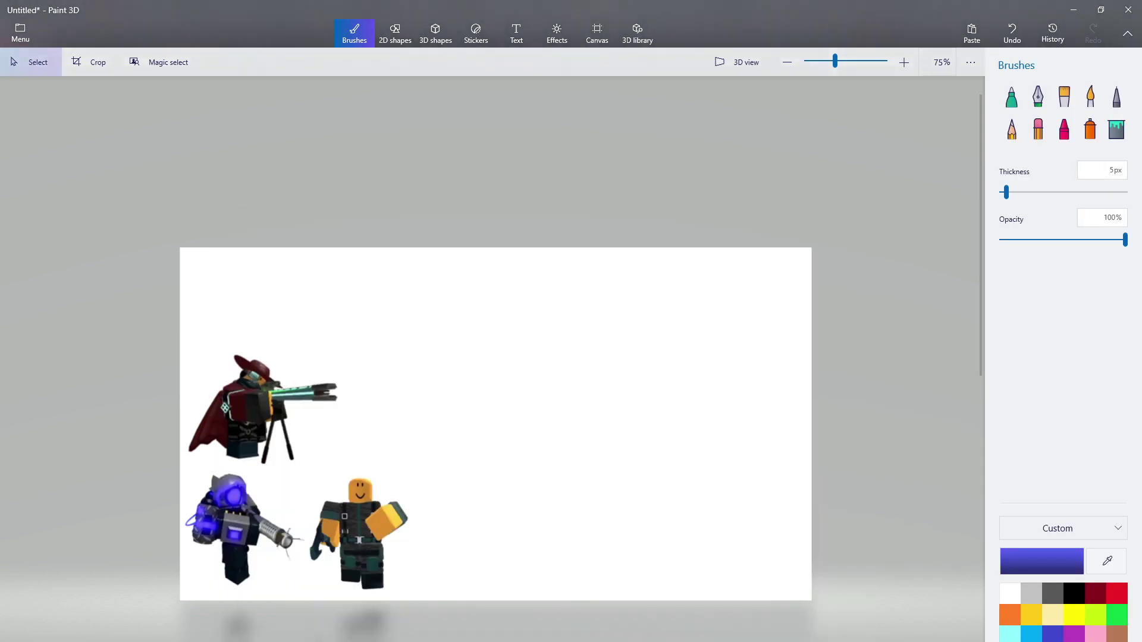
key("alt+Tab")
left_click(72, 615)
Switch to the wiki in the browser, open the Mega Clanker page and copy the Mega Clanker's image.
left_click_drag(529, 7, 624, 53)
left_click(173, 110)
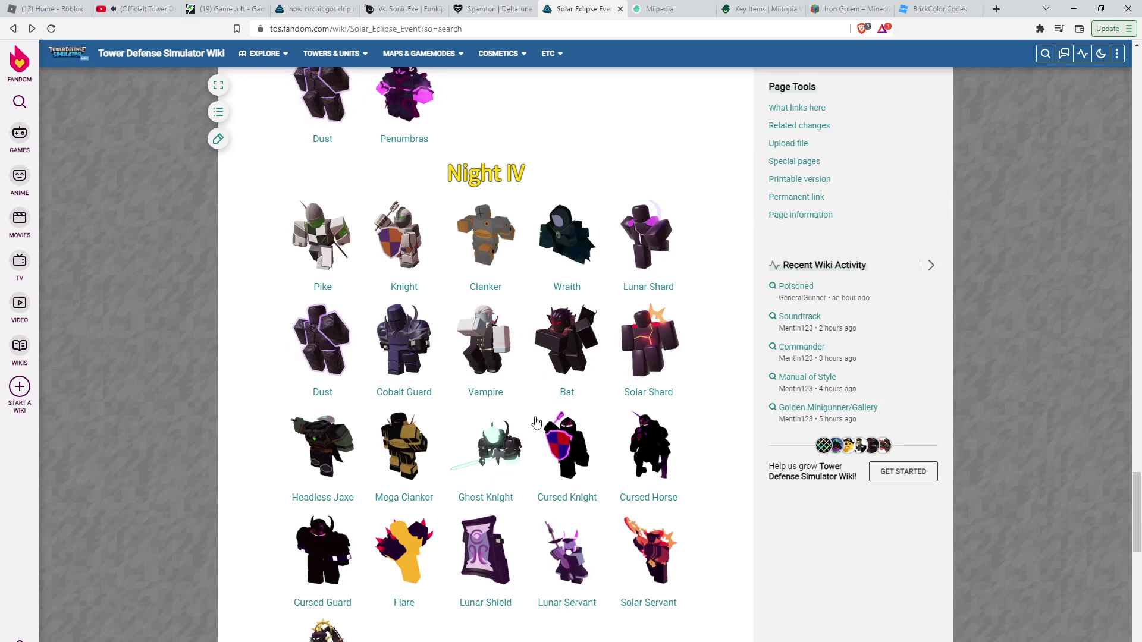
left_click(420, 498)
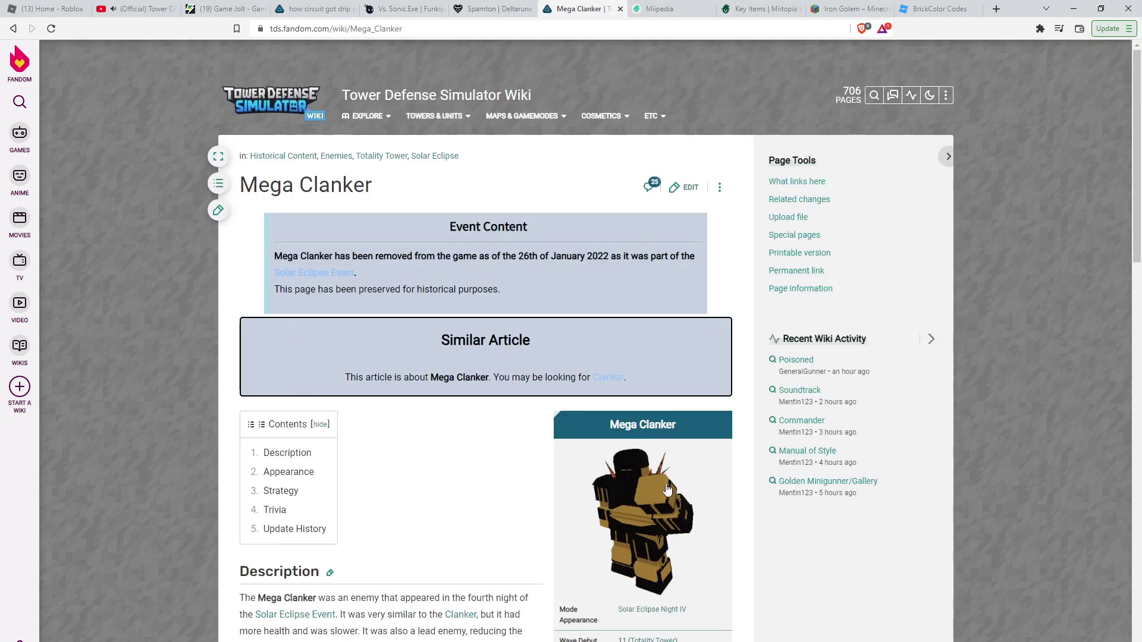
right_click(648, 507)
left_click(690, 444)
Switch to Paint 3D, paste the 350 × 350 px Mega Clanker image and place it near the canvas's lower edge, facing the three characters.
key("alt+Tab")
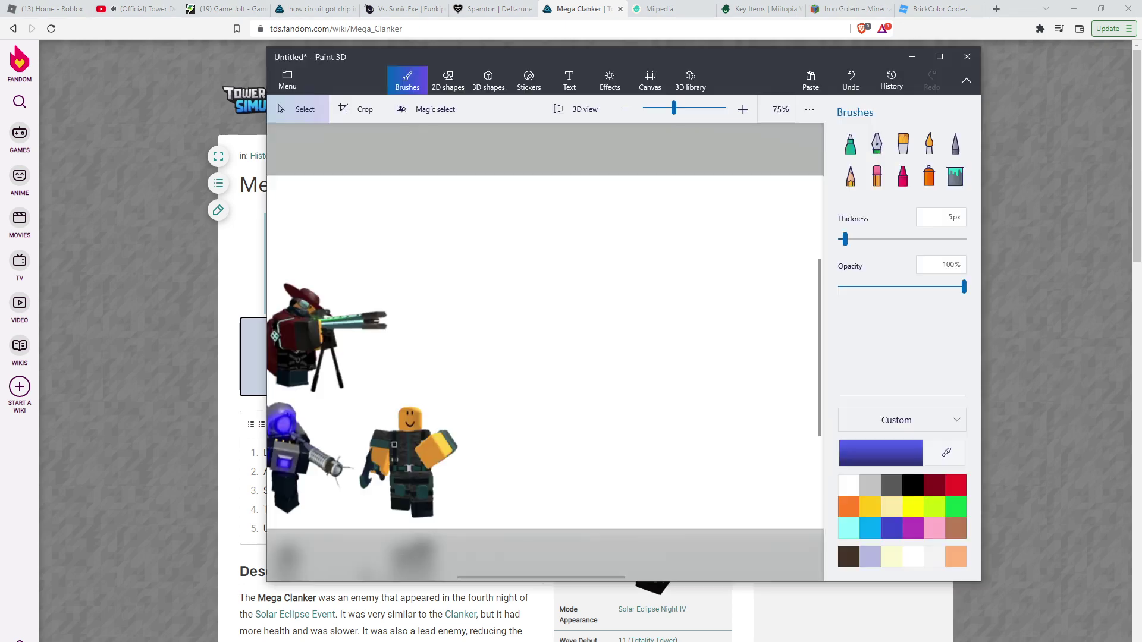
left_click(938, 52)
left_click(985, 34)
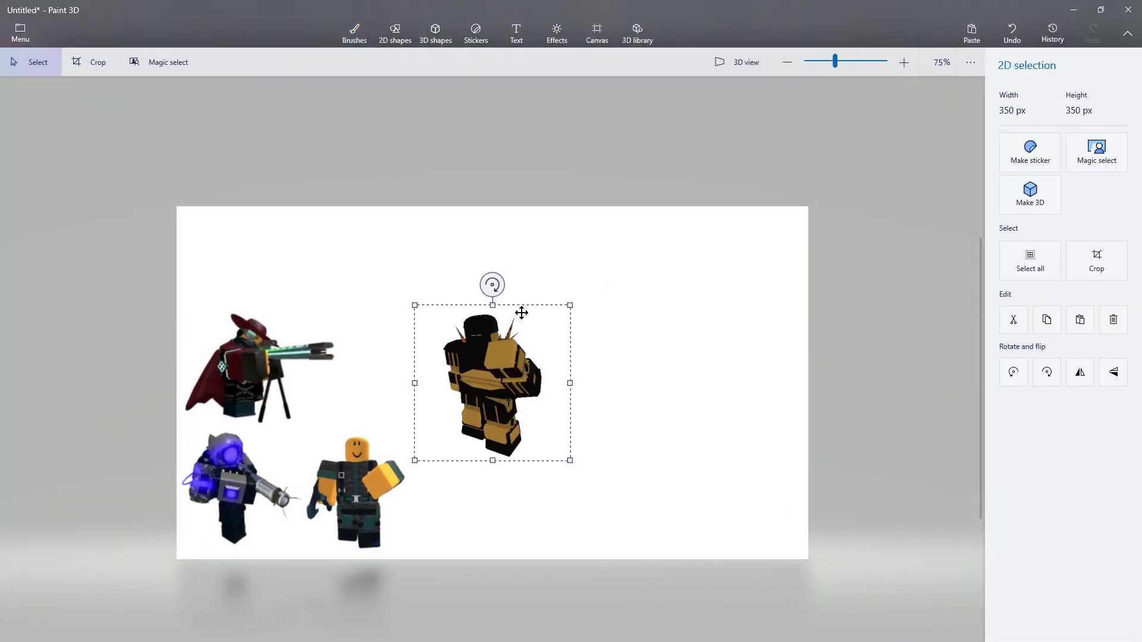
left_click_drag(520, 313, 638, 427)
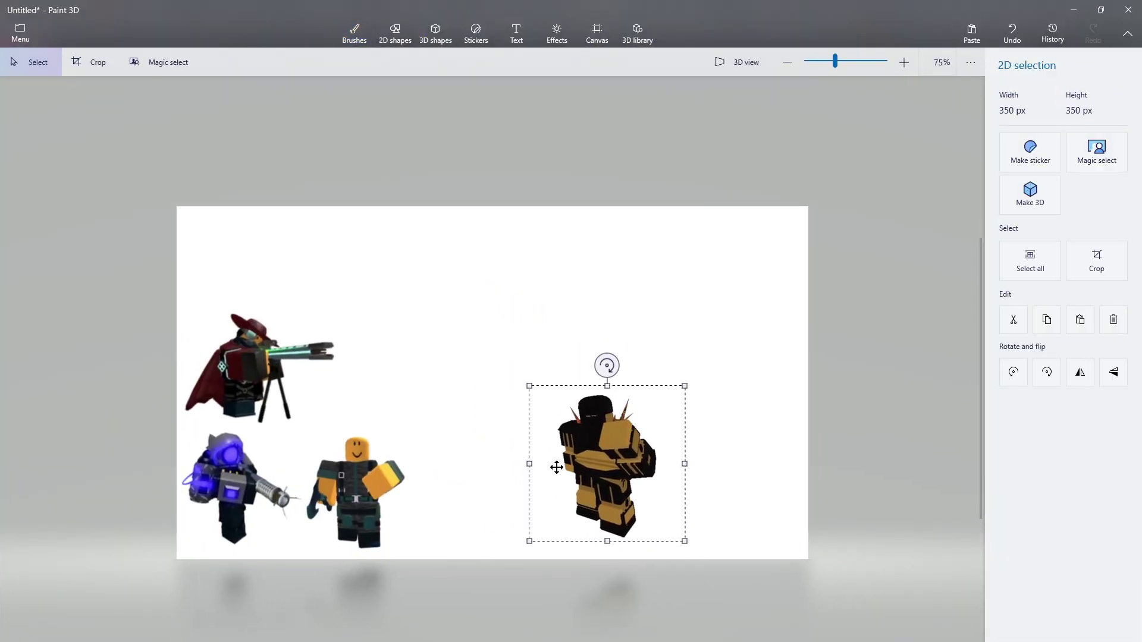
key("b")
Select an area of about 452 × 728 px around the Mega Clanker and move it off the canvas's lower edge.
scroll(133, 519, "up", 2)
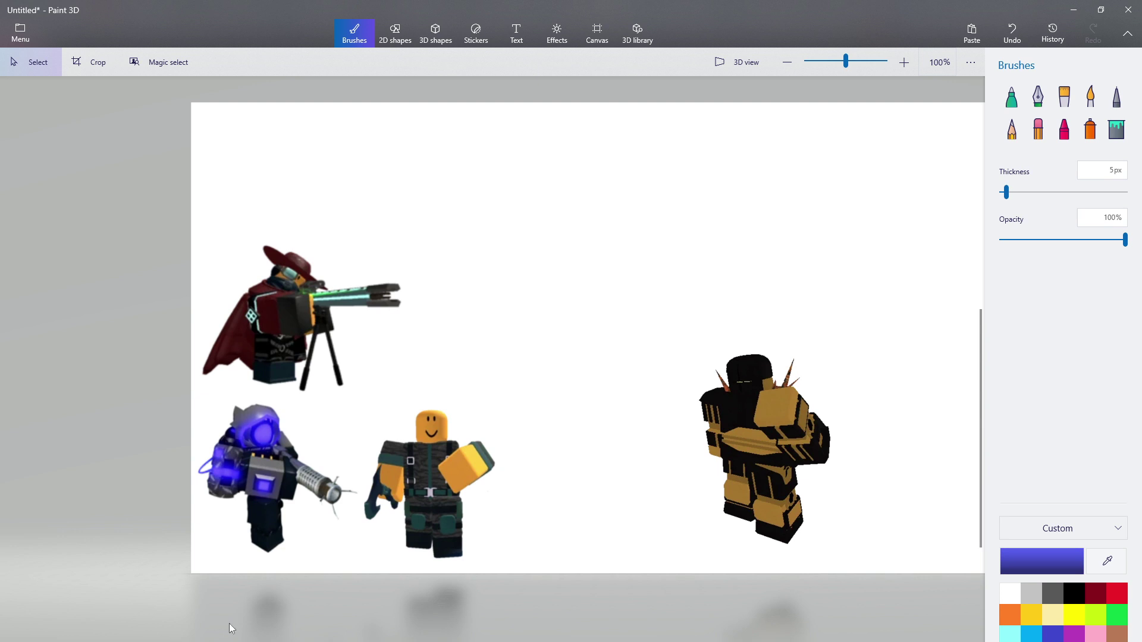
scroll(857, 539, "down", 1)
scroll(797, 471, "up", 6)
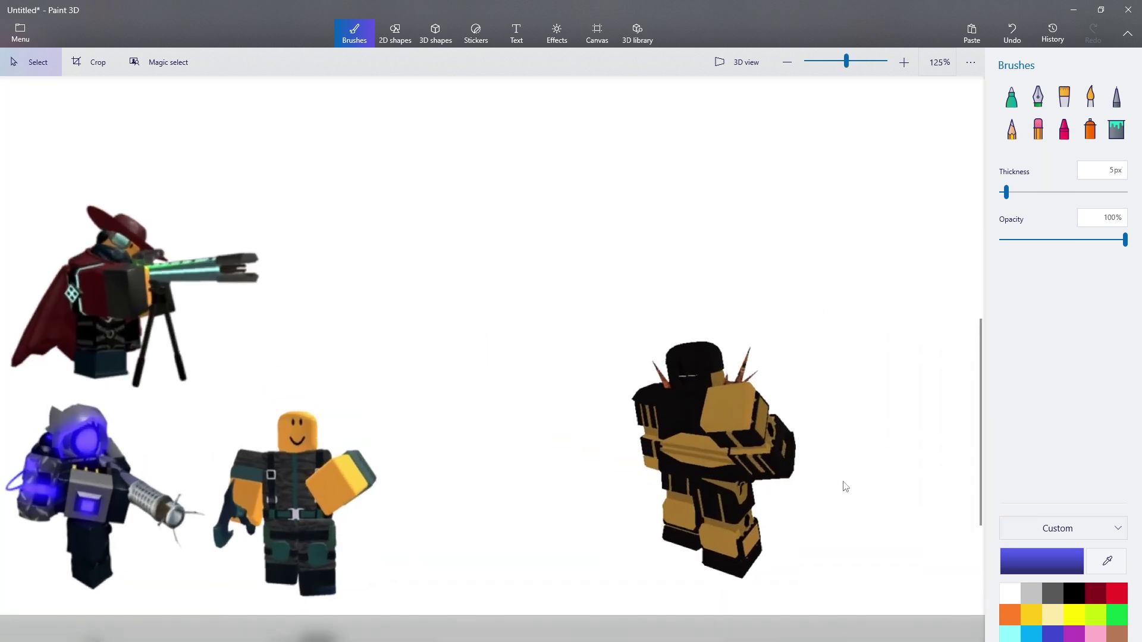
scroll(300, 480, "down", 5)
left_click_drag(387, 591, 588, 253)
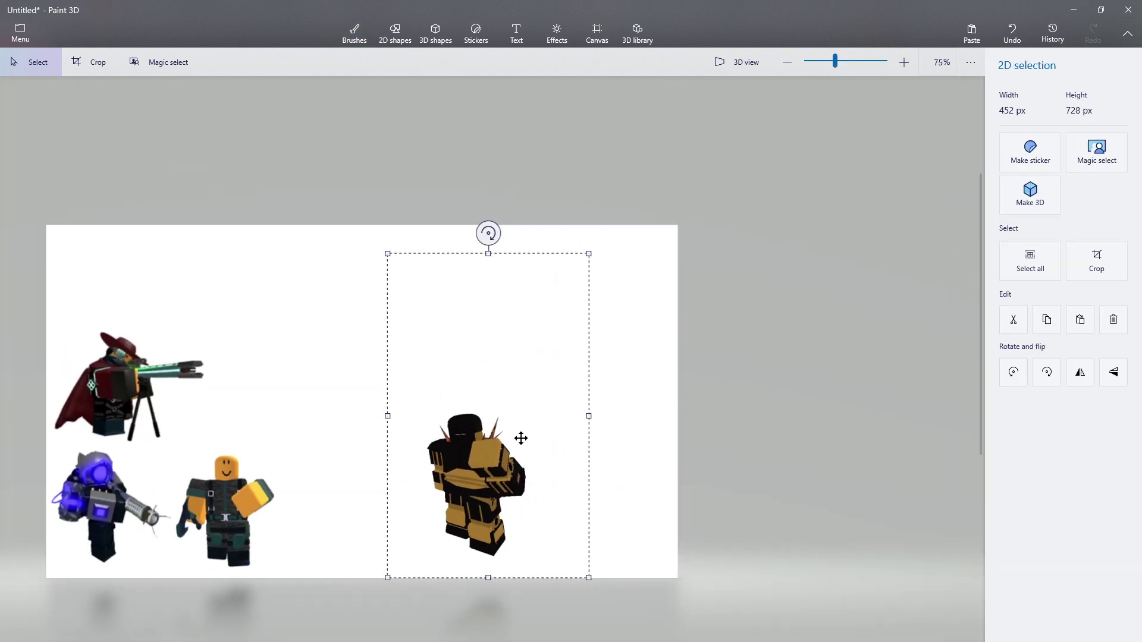
left_click_drag(521, 438, 514, 641)
left_click(519, 443)
scroll(518, 444, "down", 2)
scroll(471, 462, "up", 4)
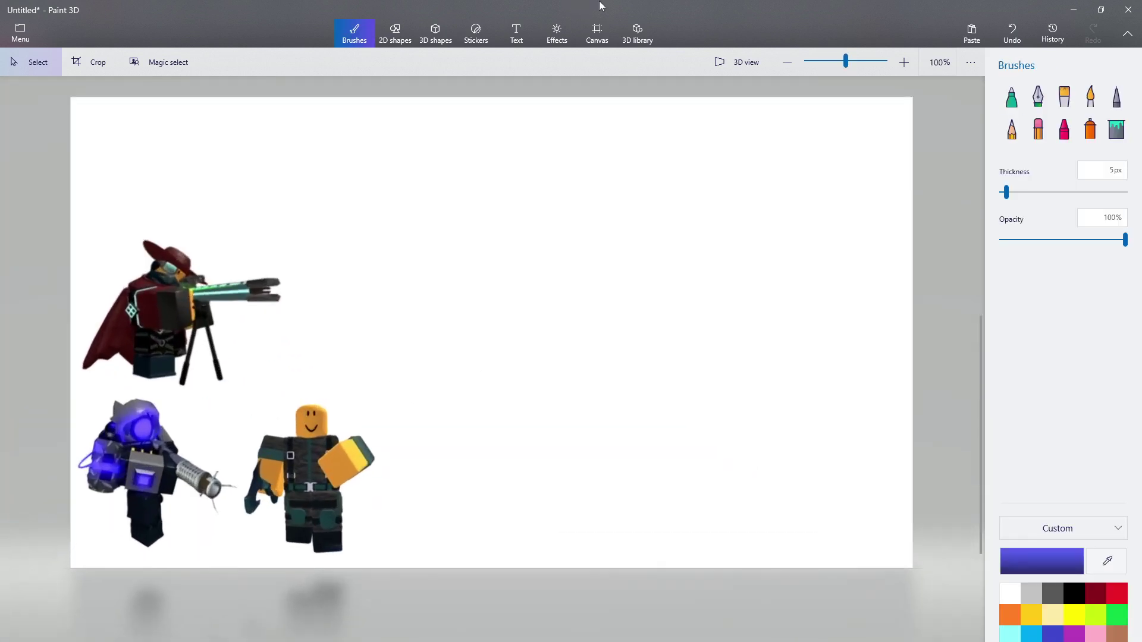
Switch to the wiki in the browser, open the Cursed Horse page and copy the Cursed Horse's image.
left_click_drag(599, 5, 697, 81)
key("super+Down")
left_click(11, 29)
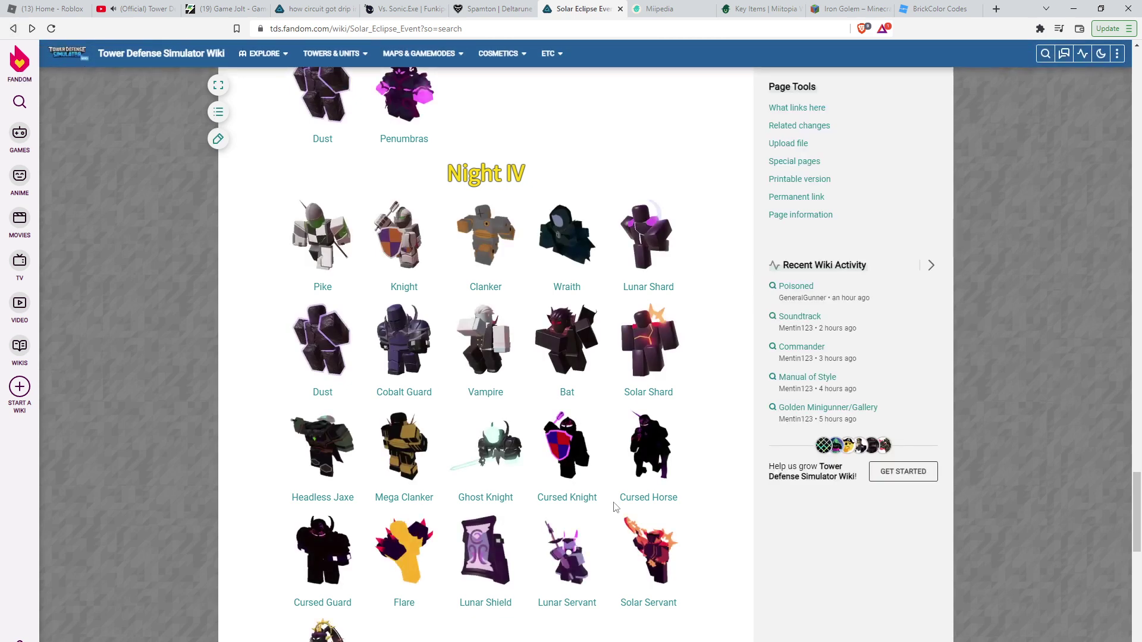
left_click(655, 498)
right_click(643, 516)
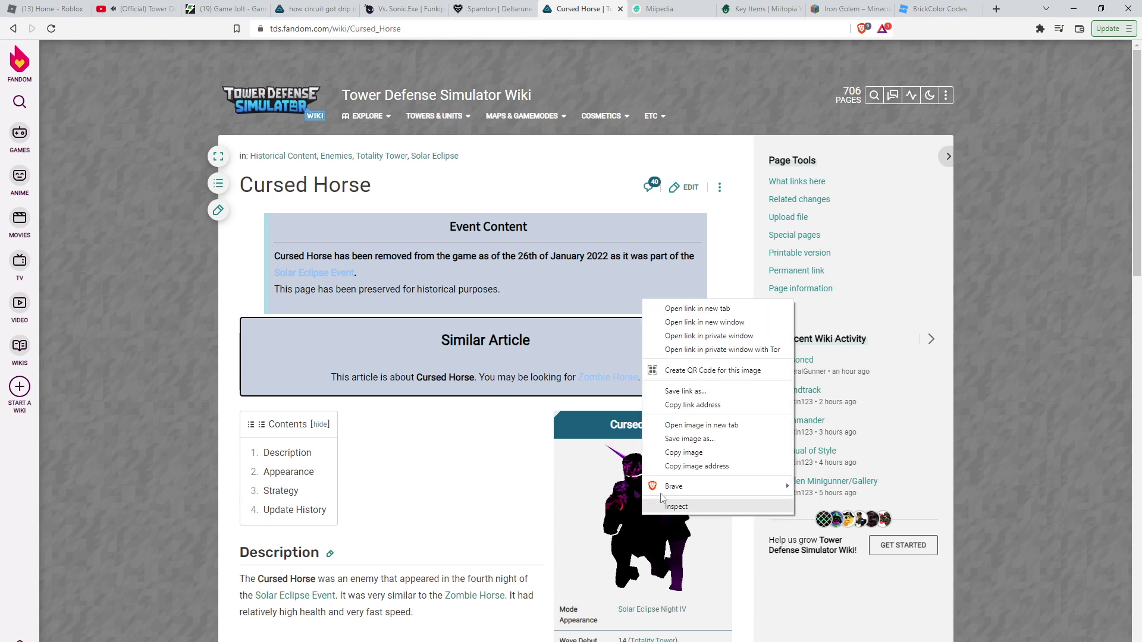
left_click(684, 454)
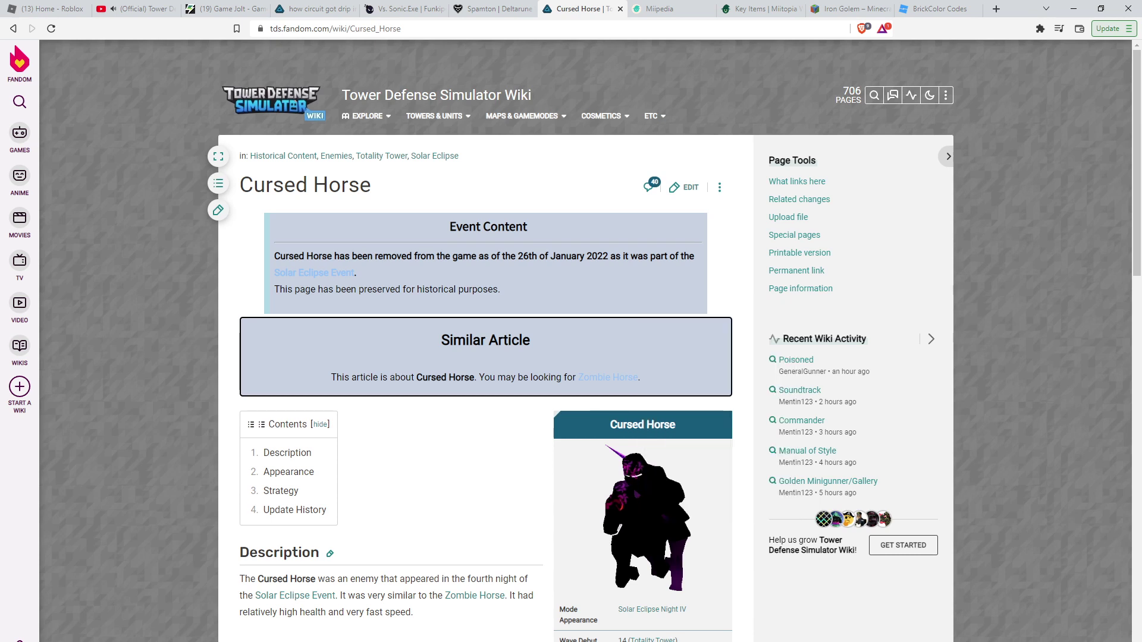
Switch to Paint 3D, paste the 350 × 350 px Cursed Horse image and place it facing the three characters.
key("alt+Tab")
left_click(1013, 84)
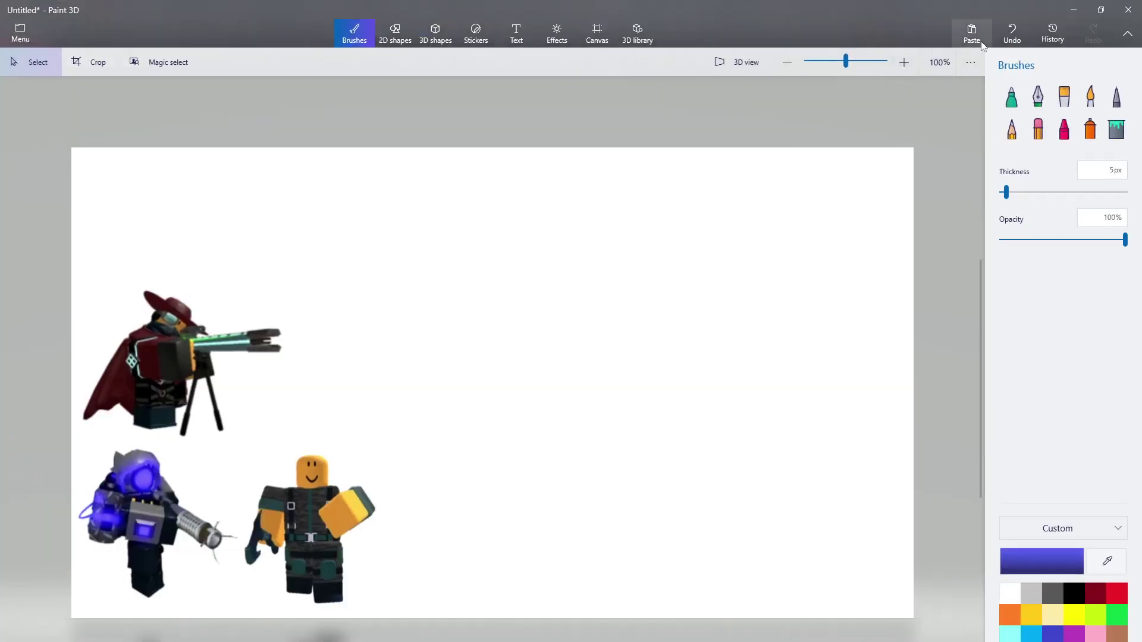
left_click(976, 34)
left_click_drag(629, 405, 656, 428)
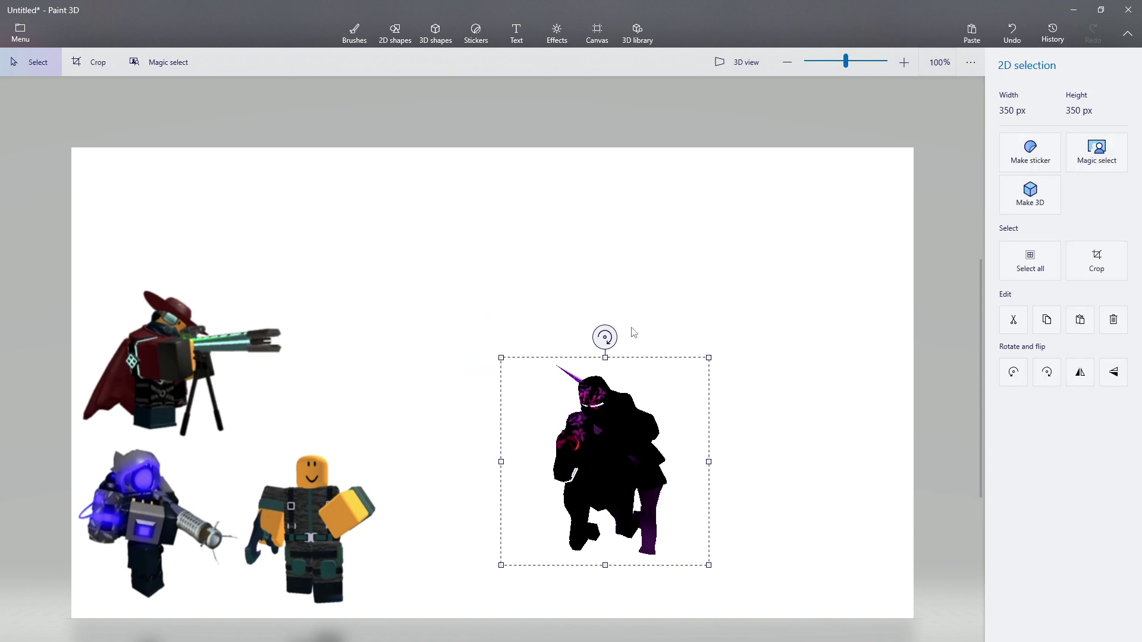
Tip the Cursed Horse over counterclockwise and move it off the canvas's lower edge.
left_click_drag(598, 336, 508, 383)
left_click_drag(129, 83, 357, 214)
left_click_drag(607, 355, 589, 641)
left_click(565, 481)
Switch to the wiki in the browser, open the Flare page and copy the Flare's image.
mouse_move(693, 11)
left_mouse_down()
mouse_move(869, 46)
mouse_move(907, 135)
left_mouse_up()
left_click(14, 29)
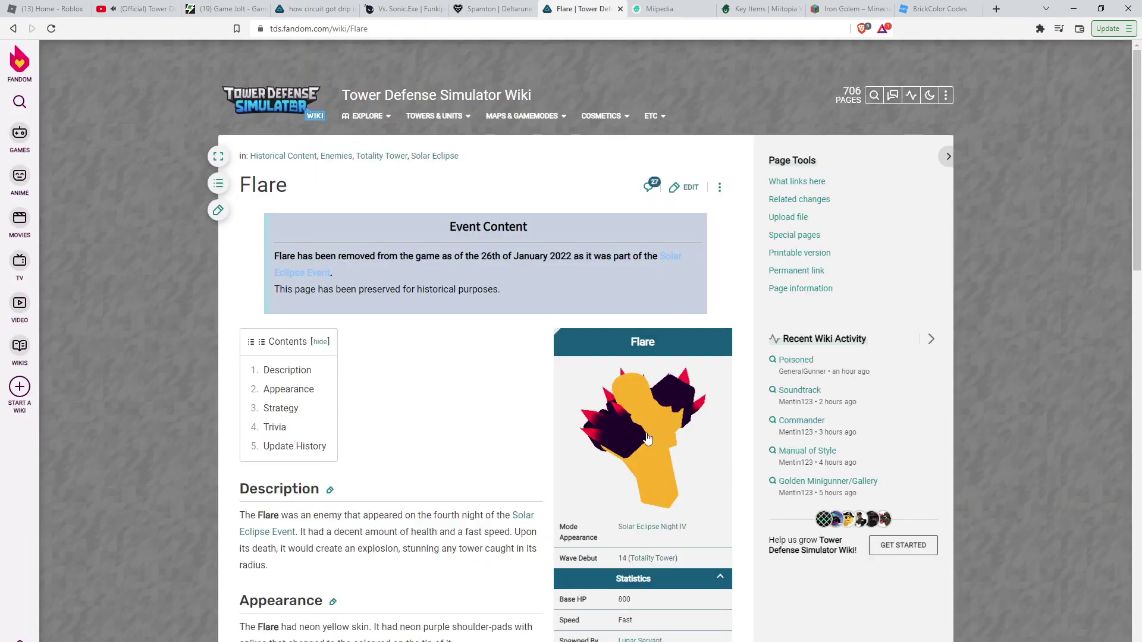
right_click(647, 433)
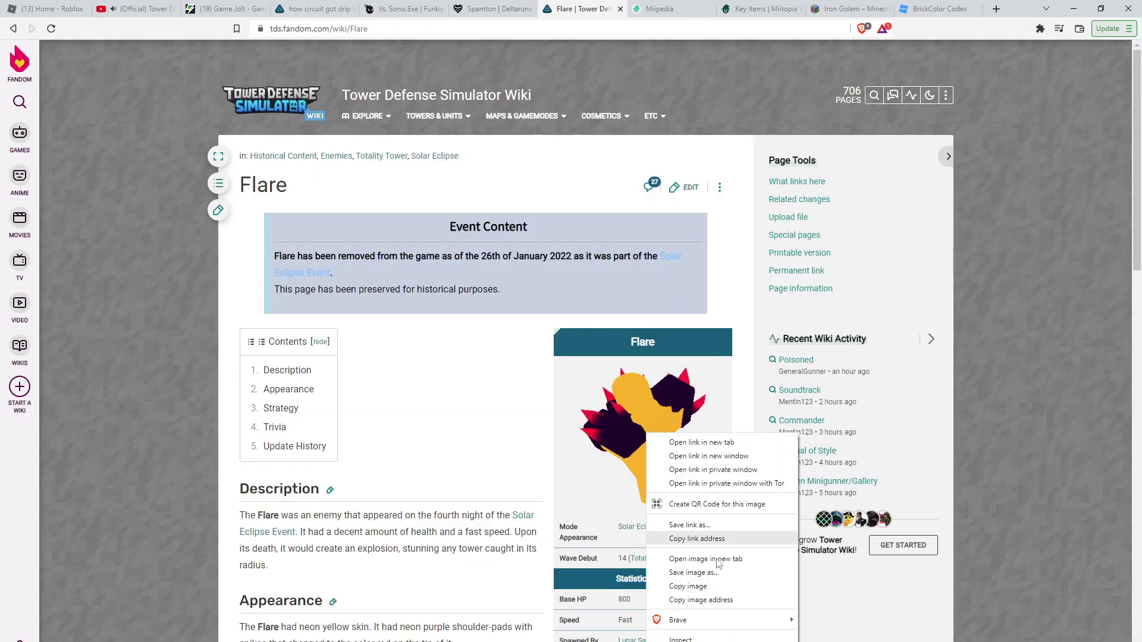
left_click(699, 587)
Switch to Paint 3D, paste the 300 × 300 px Flare image, move it near the canvas's lower-right area and delete it.
key("alt+Tab")
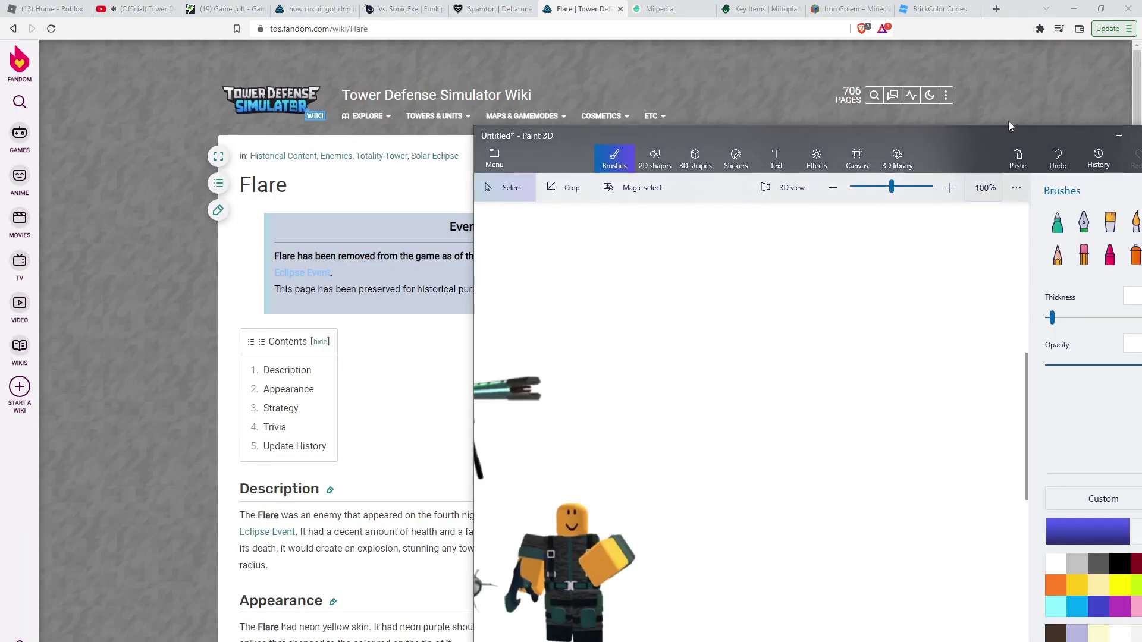
left_click_drag(999, 127, 907, 128)
left_click(1053, 140)
left_click(971, 35)
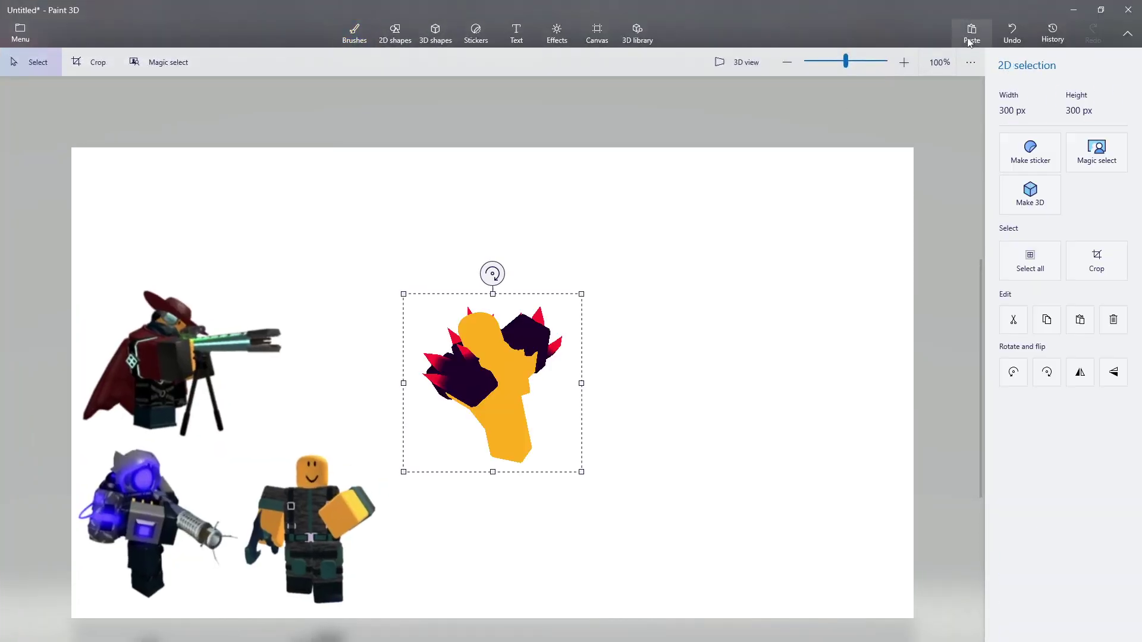
left_click_drag(518, 374, 721, 492)
key("Delete")
Switch to the wiki in the browser, open the Lunar Shield page and copy its With Shield image.
right_click(716, 410)
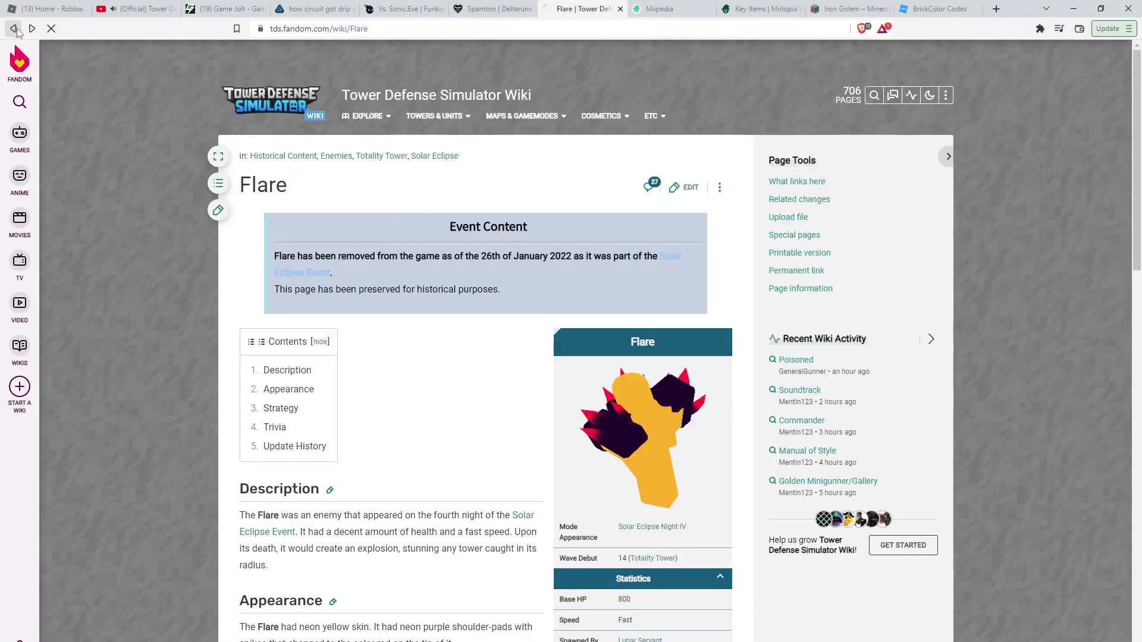
left_click(13, 28)
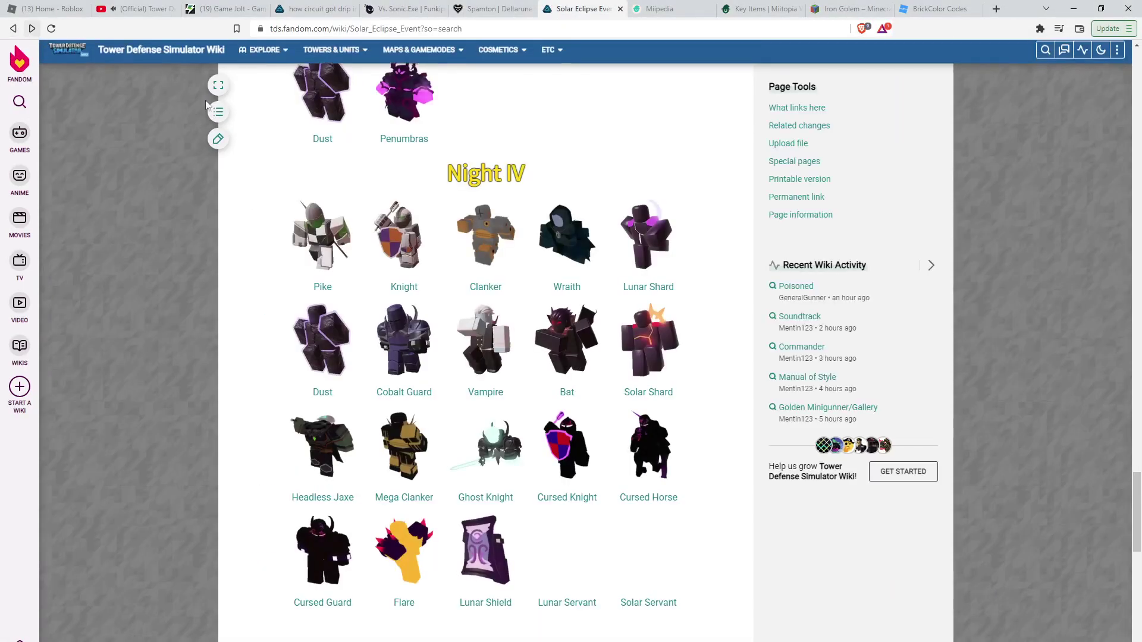
left_click(483, 603)
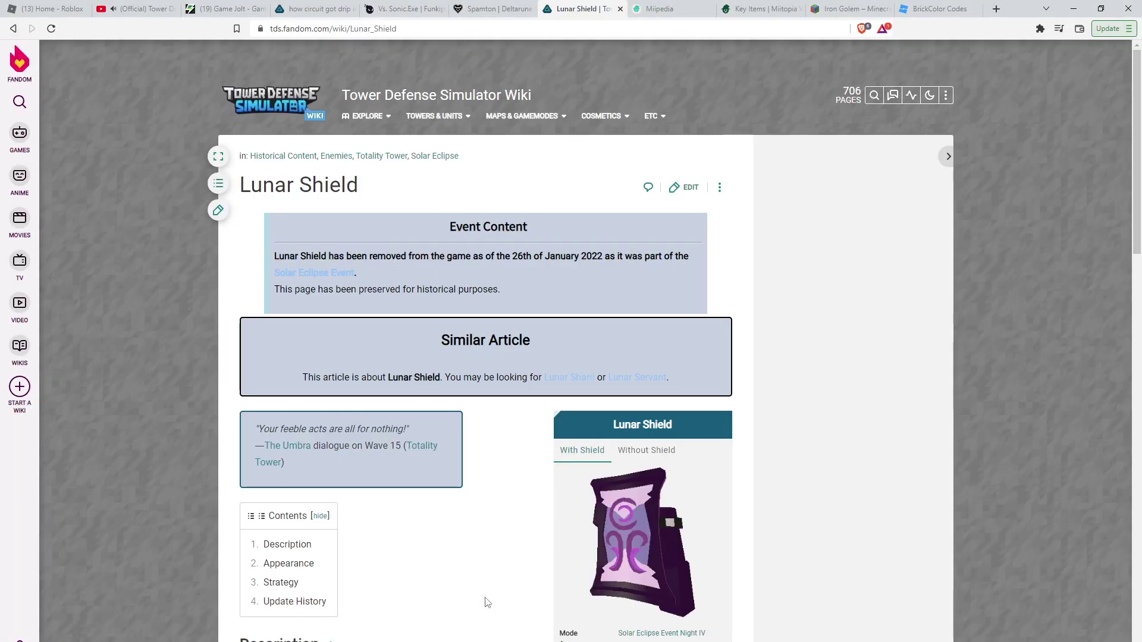
right_click(648, 522)
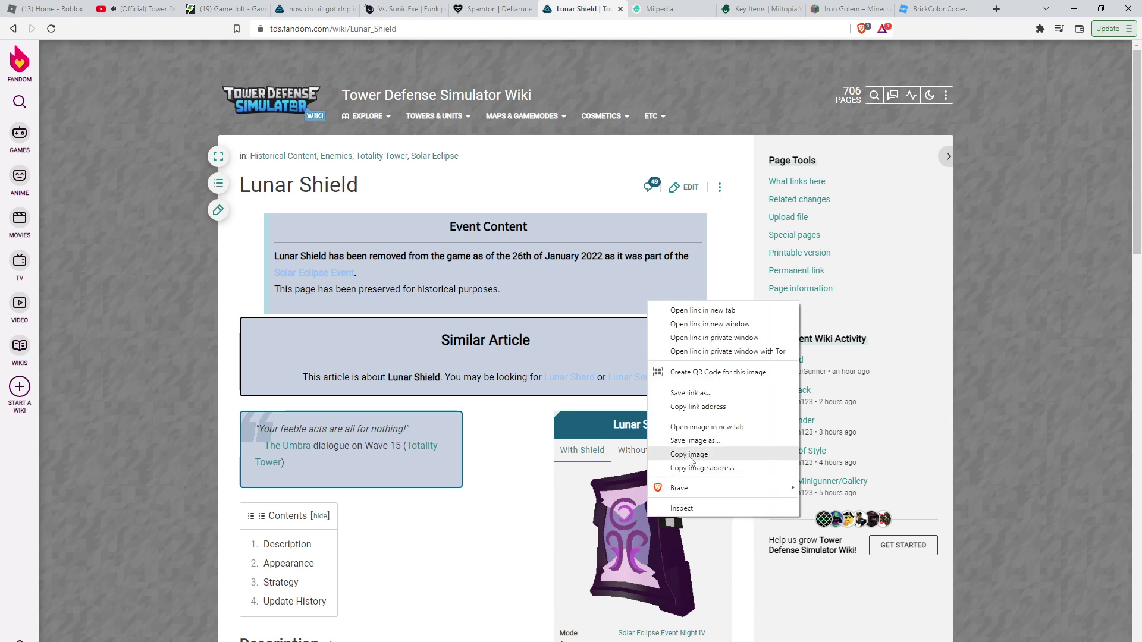
left_click(696, 452)
Switch to Paint 3D, paste the shielded Lunar Shield image, place it facing the characters and enlarge it to about 423 × 414 px.
key("alt+Tab")
left_click(1114, 63)
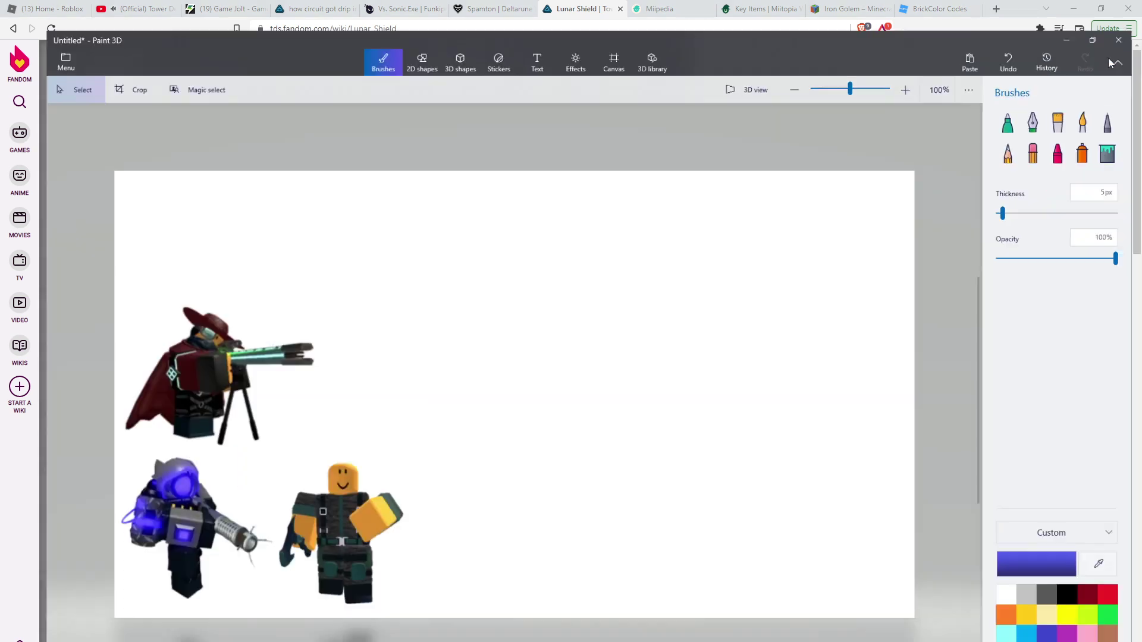
key("ctrl+v")
left_click_drag(507, 365, 638, 478)
left_click_drag(721, 399, 779, 347)
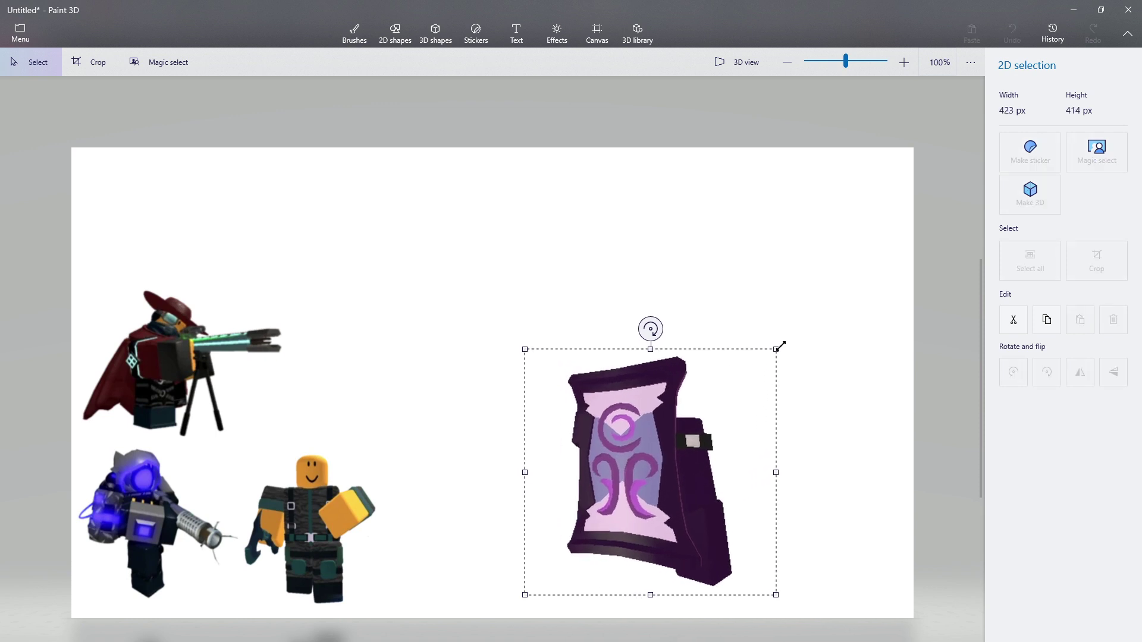
left_click(803, 277)
Select the area around the whole shielded Lunar Shield figure and remove it from the canvas.
scroll(236, 516, "up", 1)
scroll(66, 519, "down", 2)
scroll(344, 552, "up", 1)
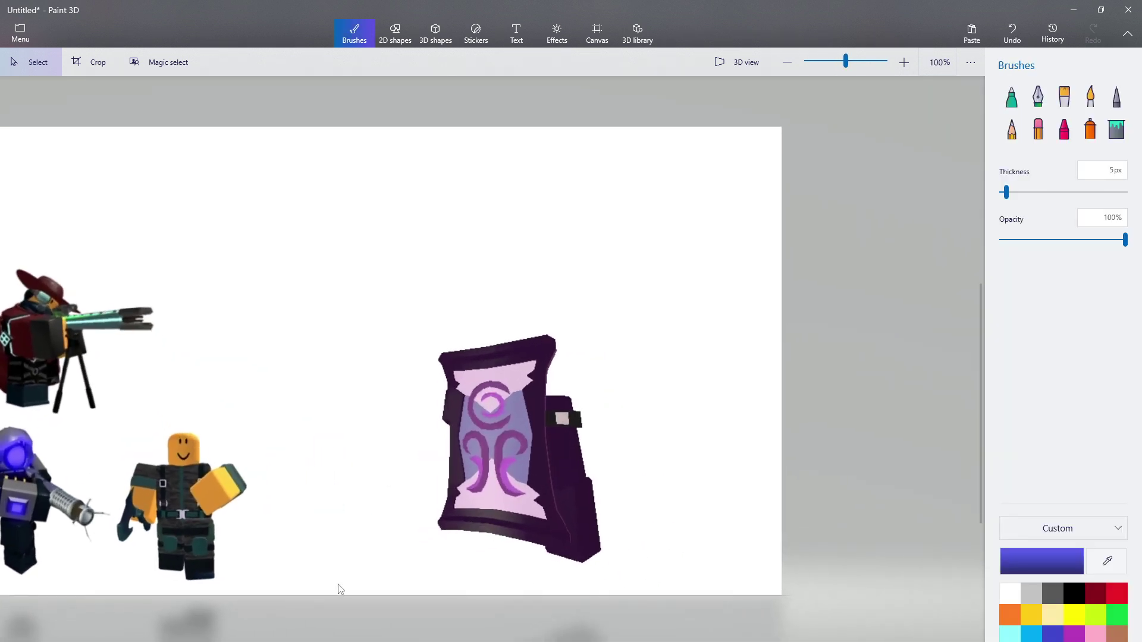
left_click_drag(407, 595, 735, 233)
left_click_drag(591, 414, 590, 434)
key("Delete")
Switch to the wiki in the browser, show the Lunar Shield's Without Shield version and copy that image.
left_click_drag(712, 9, 806, 57)
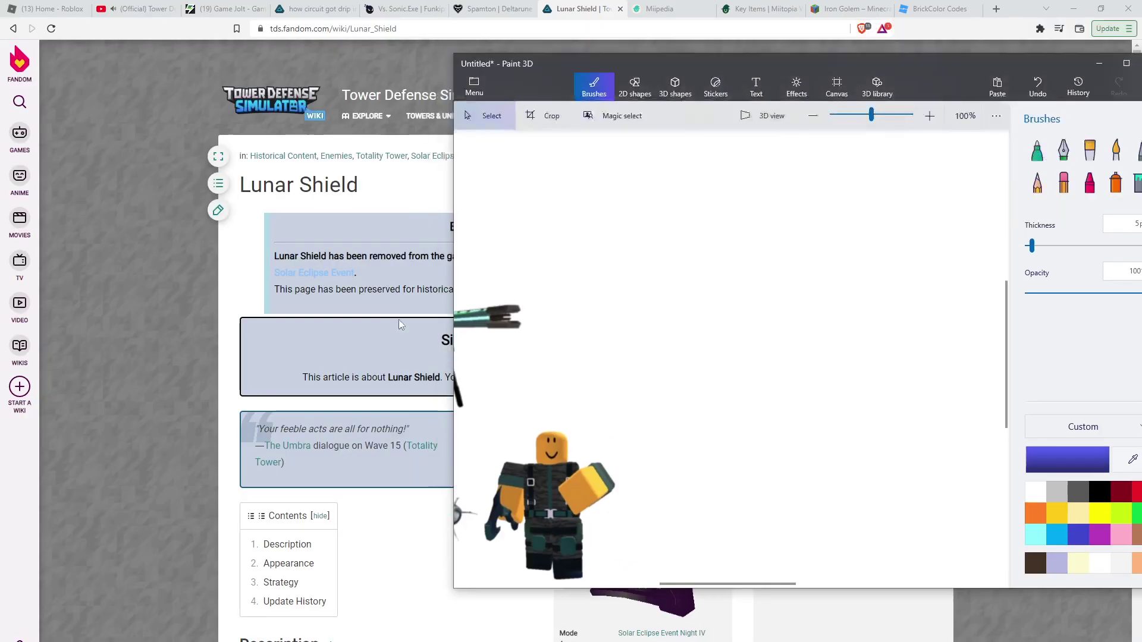
left_click(195, 347)
left_click(653, 449)
scroll(653, 449, "down", 2)
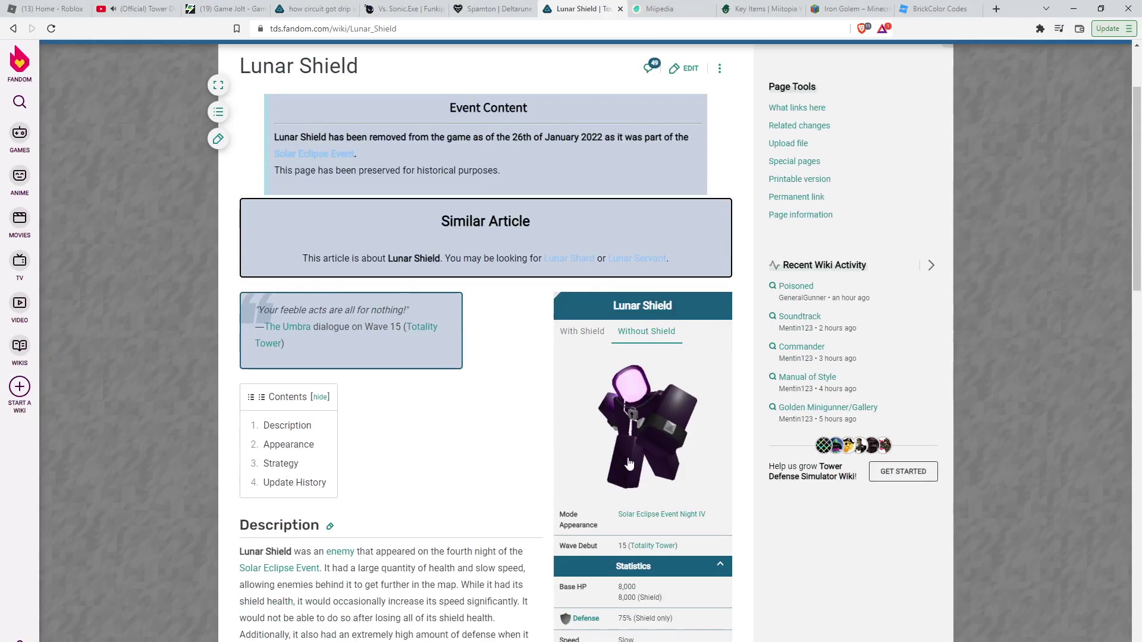
right_click(637, 419)
left_click(678, 571)
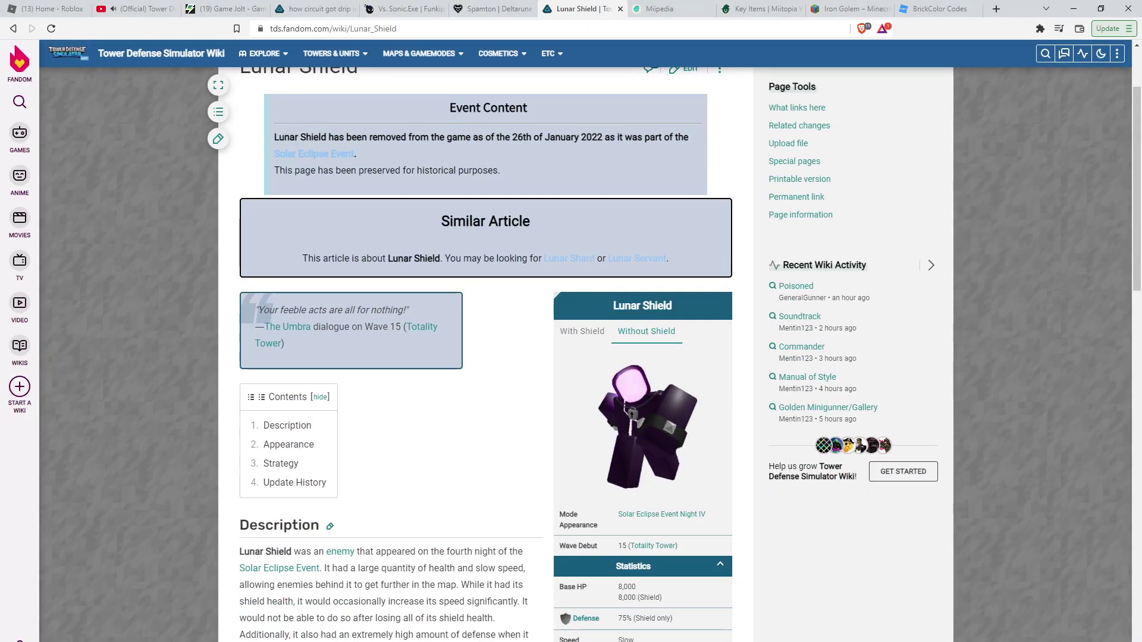
Switch to Paint 3D, paste the unshielded Lunar Shield near the canvas's lower edge and enlarge it to about 468 × 483 px.
key("alt+Tab")
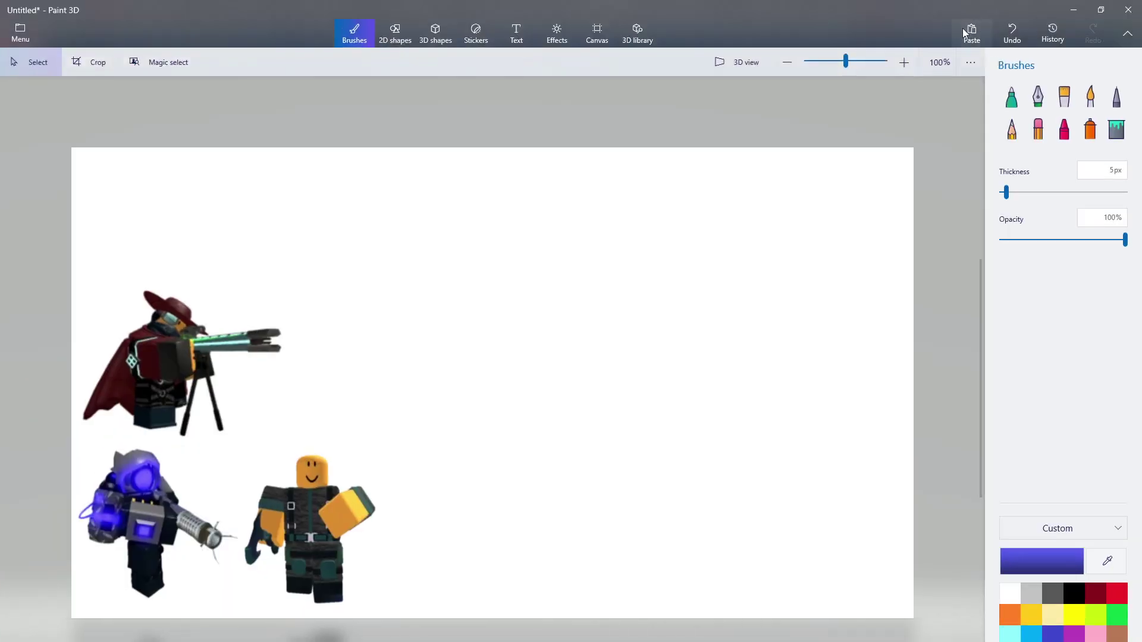
left_click(964, 30)
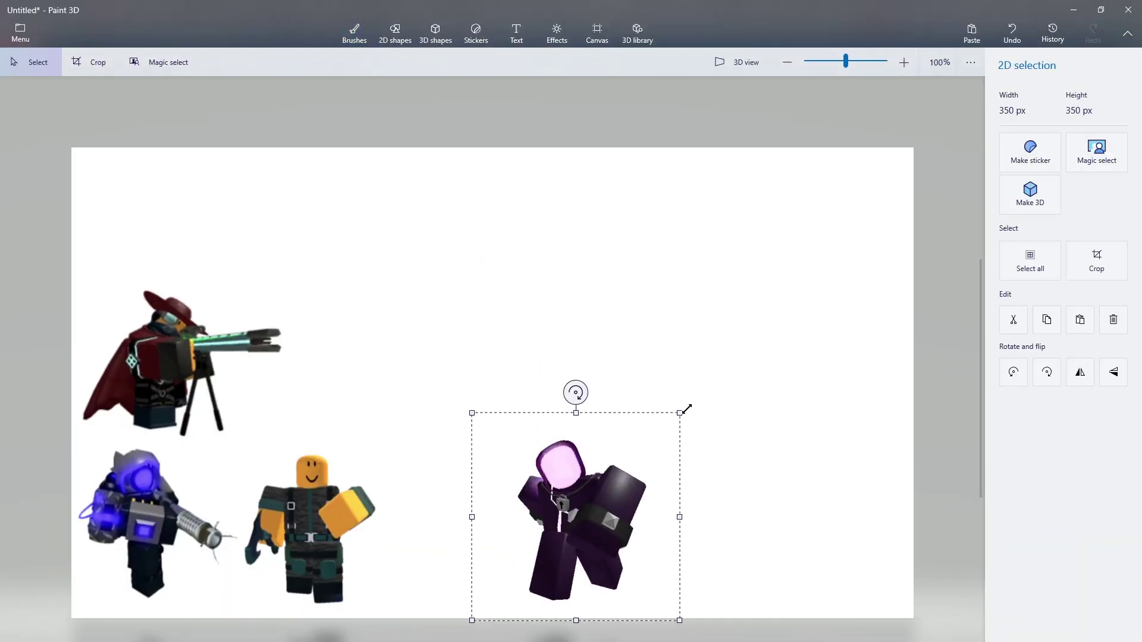
left_click_drag(685, 411, 752, 328)
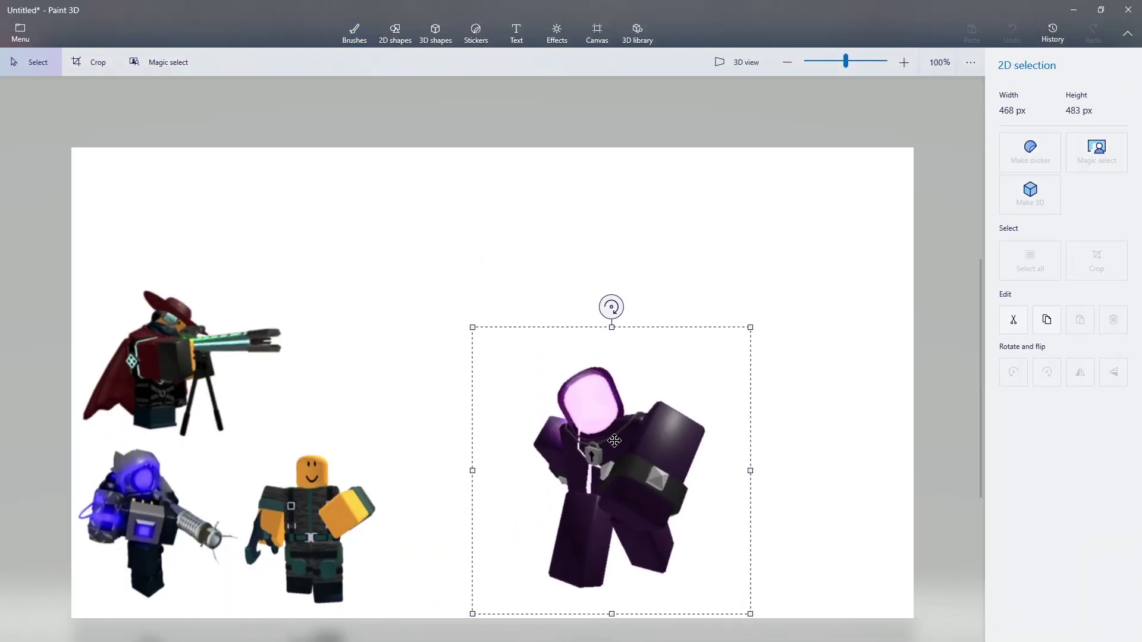
left_click_drag(614, 440, 627, 446)
left_click_drag(415, 388, 417, 393)
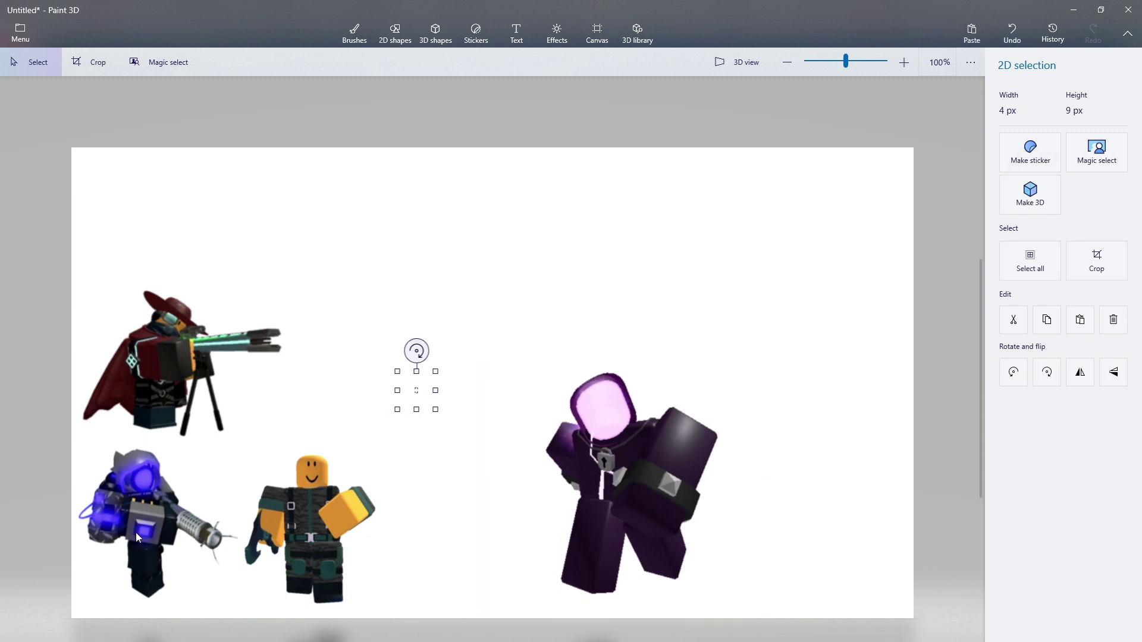
key("b")
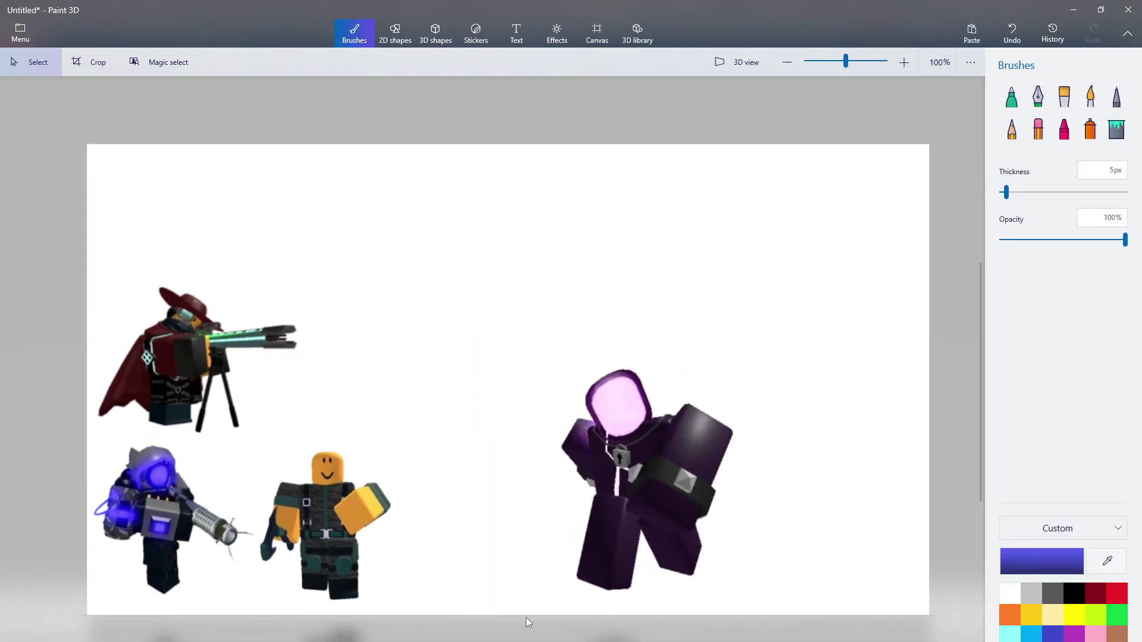
Select the area around the unshielded Lunar Shield and move it off the canvas's lower edge.
left_click_drag(526, 617, 816, 289)
left_click_drag(713, 329, 711, 641)
left_click(660, 268)
Switch to the wiki in the browser, open the Lunar Servant page and copy the Lunar Servant's image.
left_click_drag(625, 14, 847, 62)
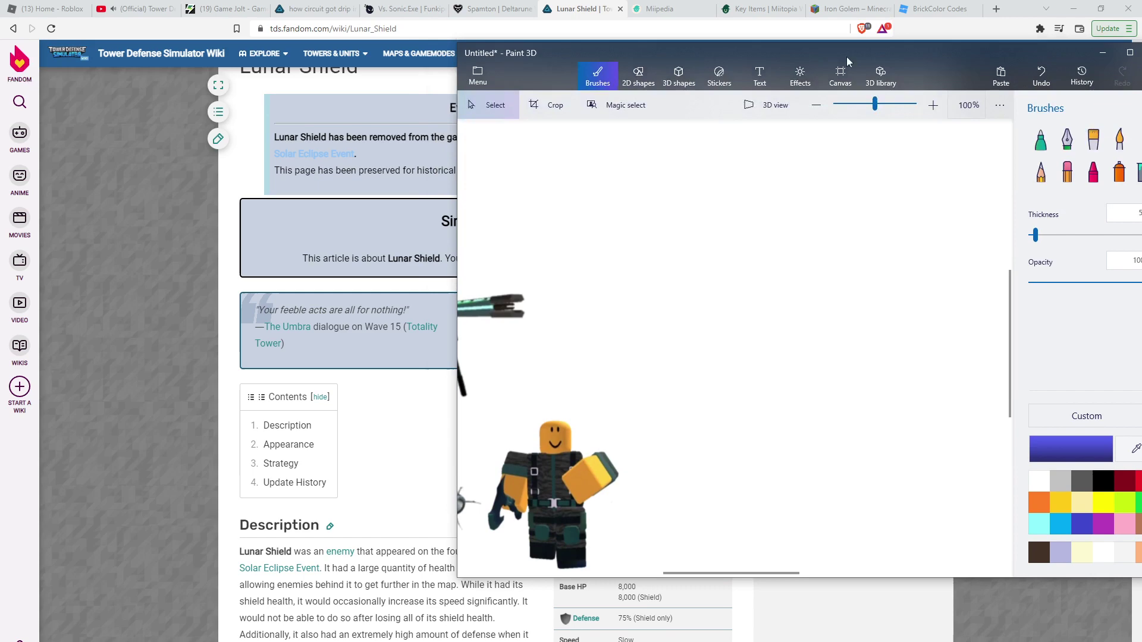
left_click(110, 177)
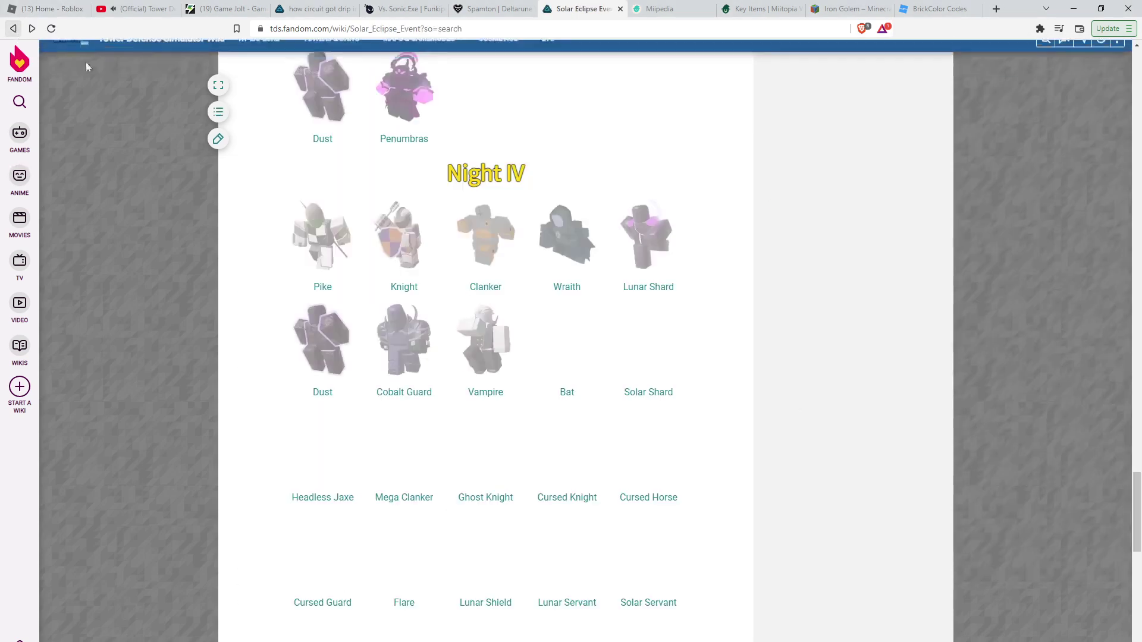
left_click(567, 602)
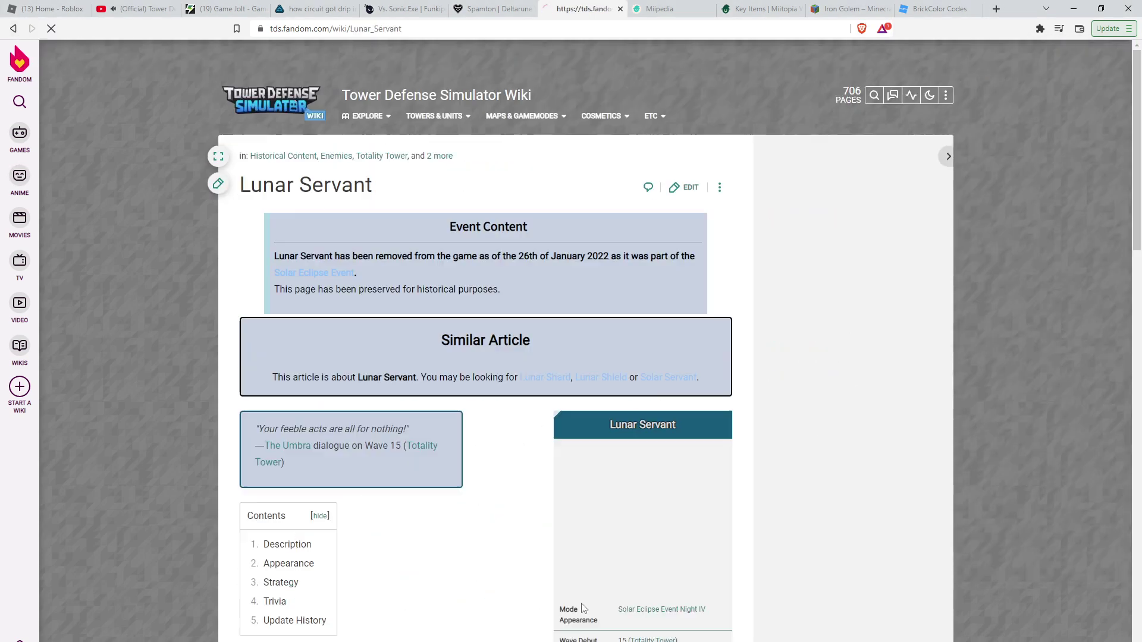
right_click(645, 524)
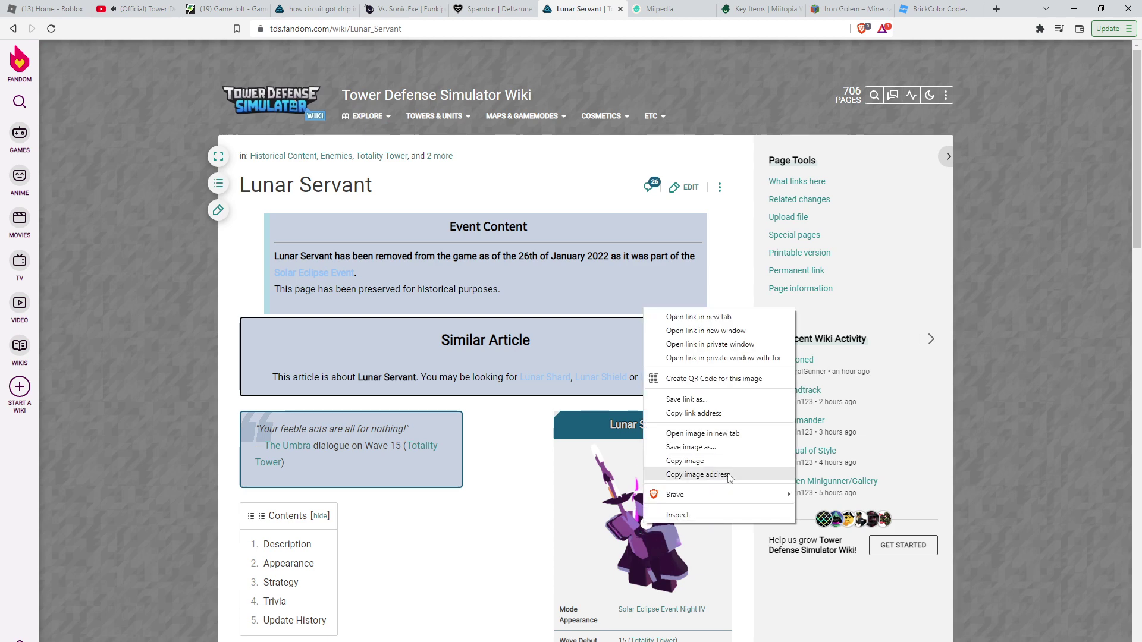
left_click(729, 475)
right_click(655, 522)
left_click(696, 460)
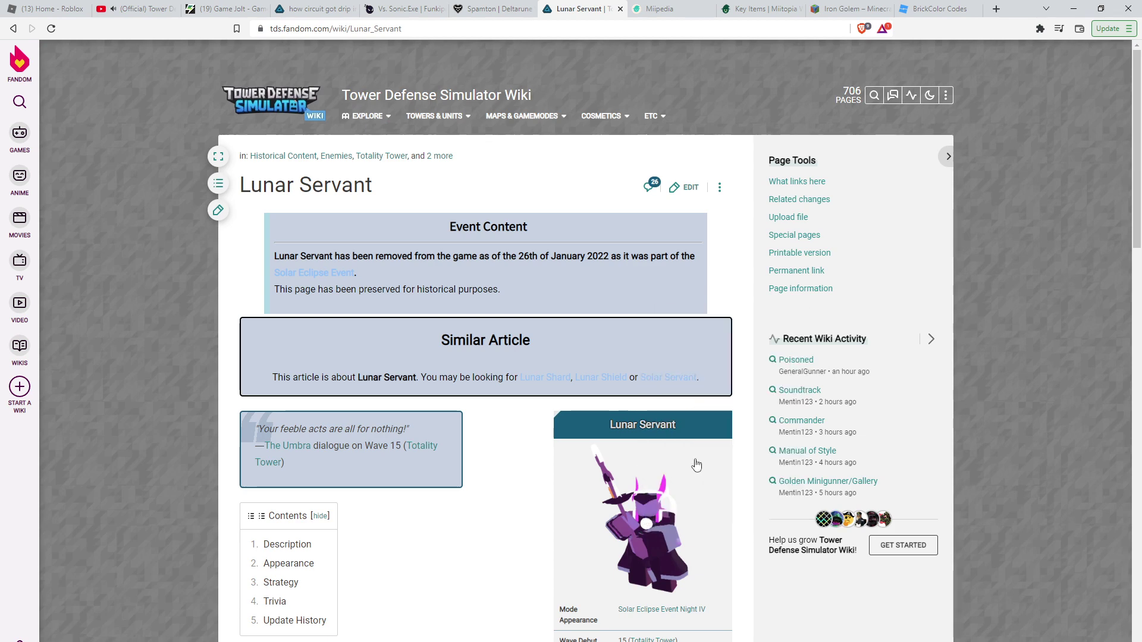
Switch to Paint 3D, paste the 350 × 350 px Lunar Servant image and place it near the lower edge beside the yellow-headed soldier.
key("alt+Tab")
left_click(1130, 52)
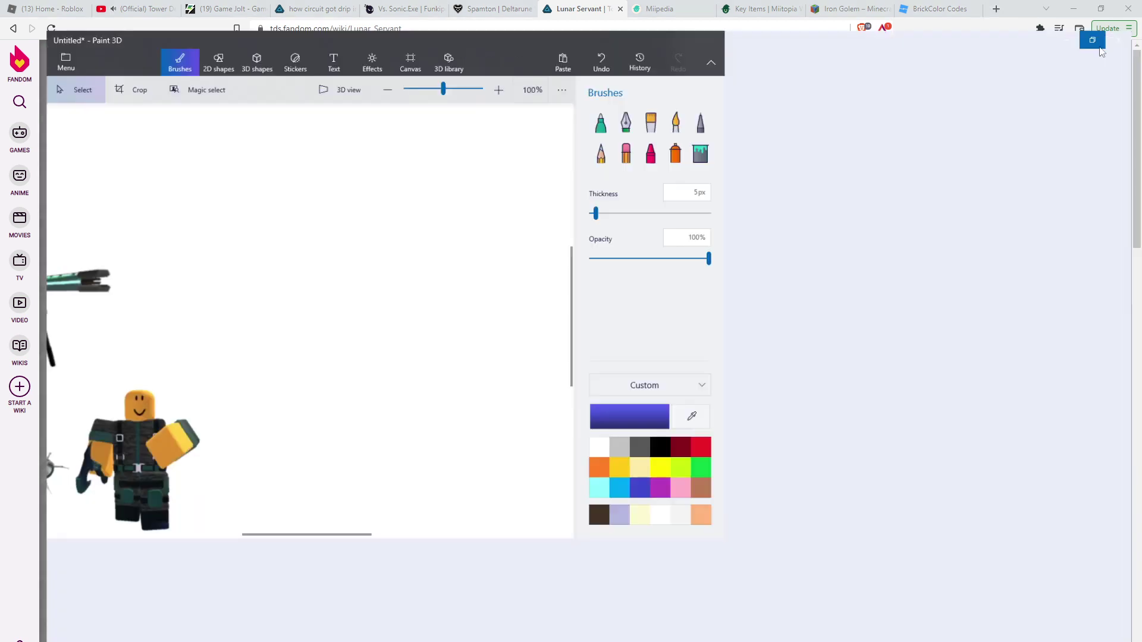
key("ctrl+v")
left_click_drag(500, 505, 513, 531)
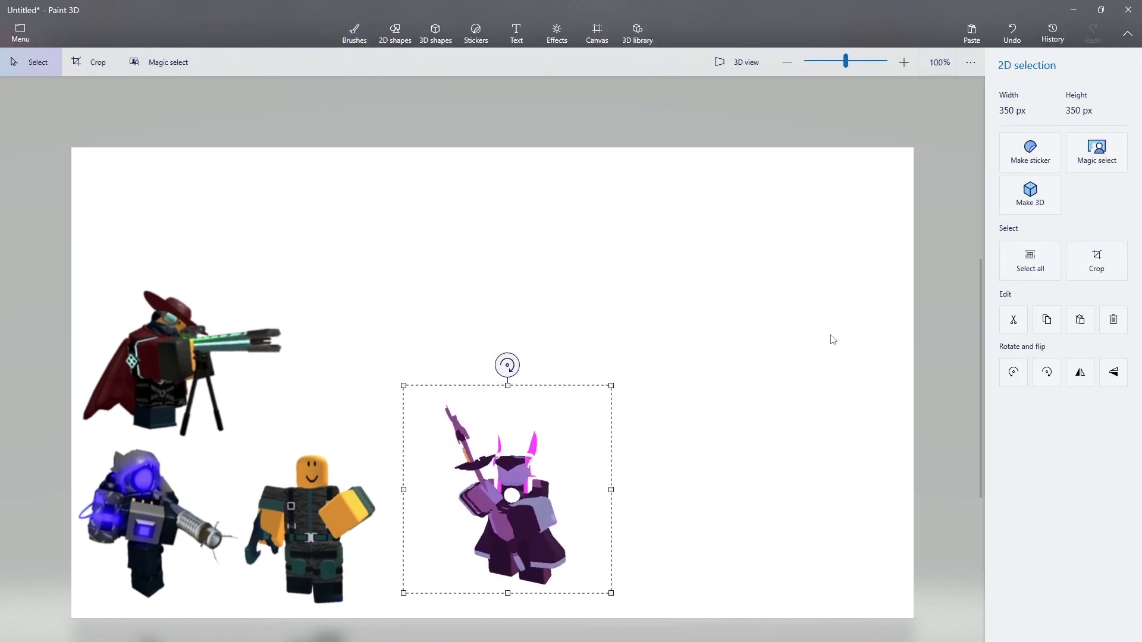
left_click(831, 339)
Switch to the wiki in the browser, open the Solar Servant page and copy the Solar Servant's image.
left_click_drag(857, 12, 963, 72)
left_click(156, 228)
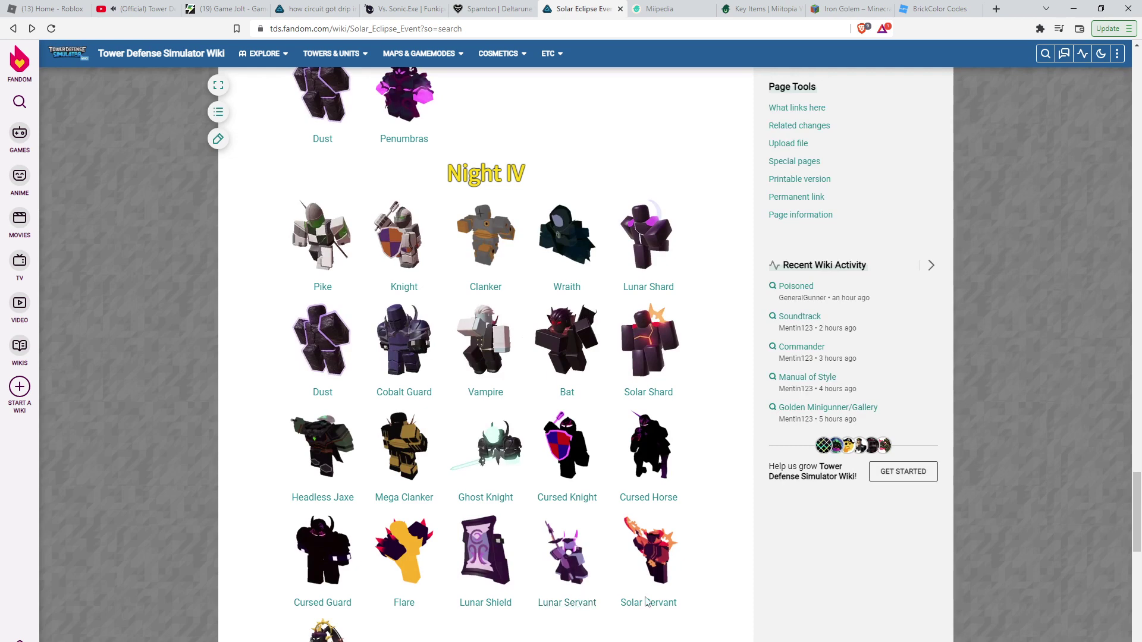
left_click(648, 604)
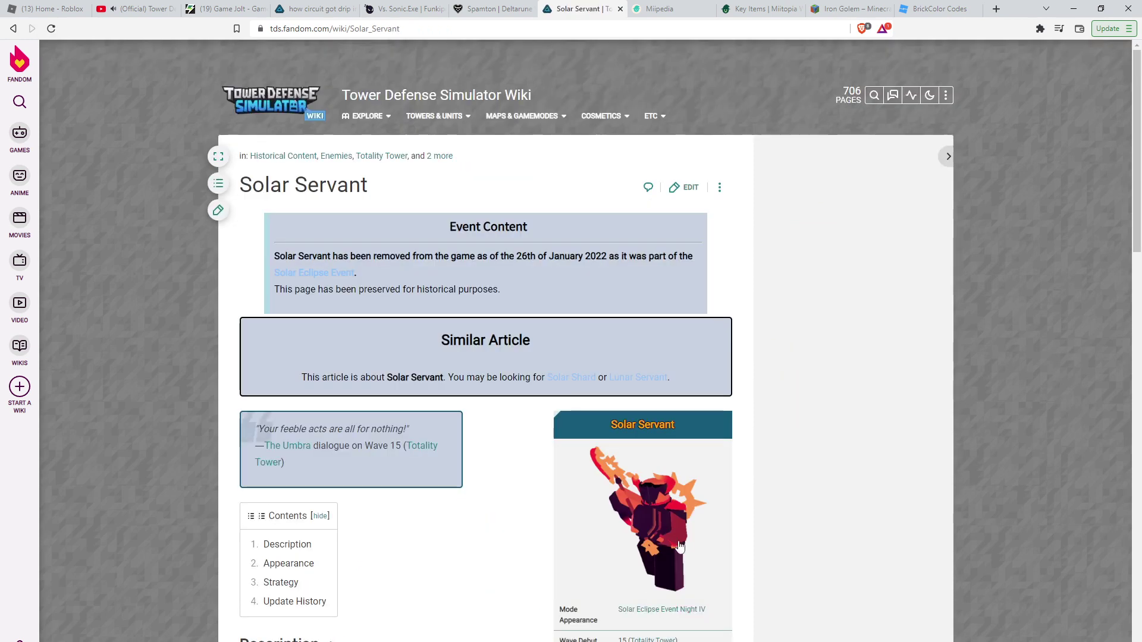
right_click(650, 529)
left_click(704, 468)
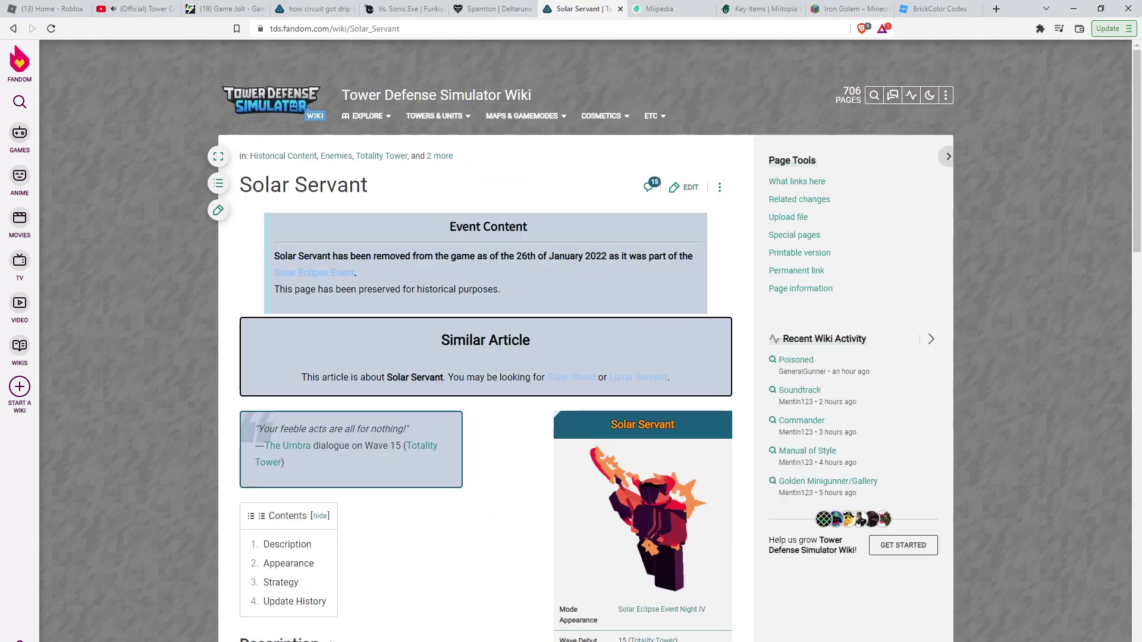
Switch to Paint 3D, paste the Solar Servant image and place it near the lower edge beside the Lunar Servant.
key("alt+Tab")
left_click_drag(1060, 76, 969, 82)
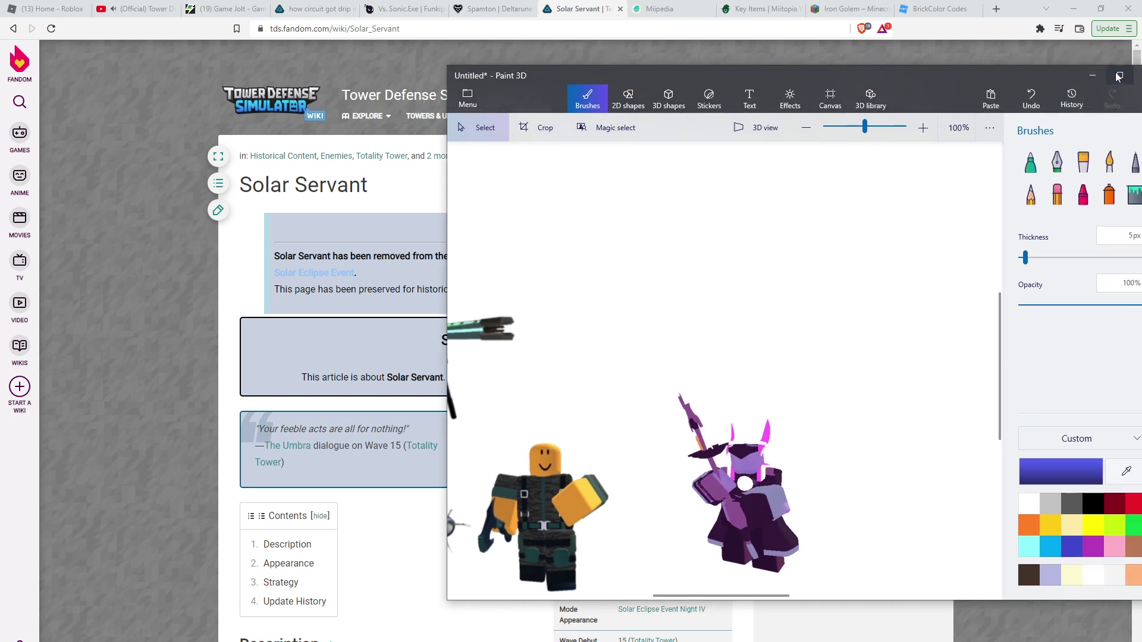
left_click(1119, 76)
left_click(972, 31)
left_click_drag(494, 381, 672, 501)
left_click(581, 332)
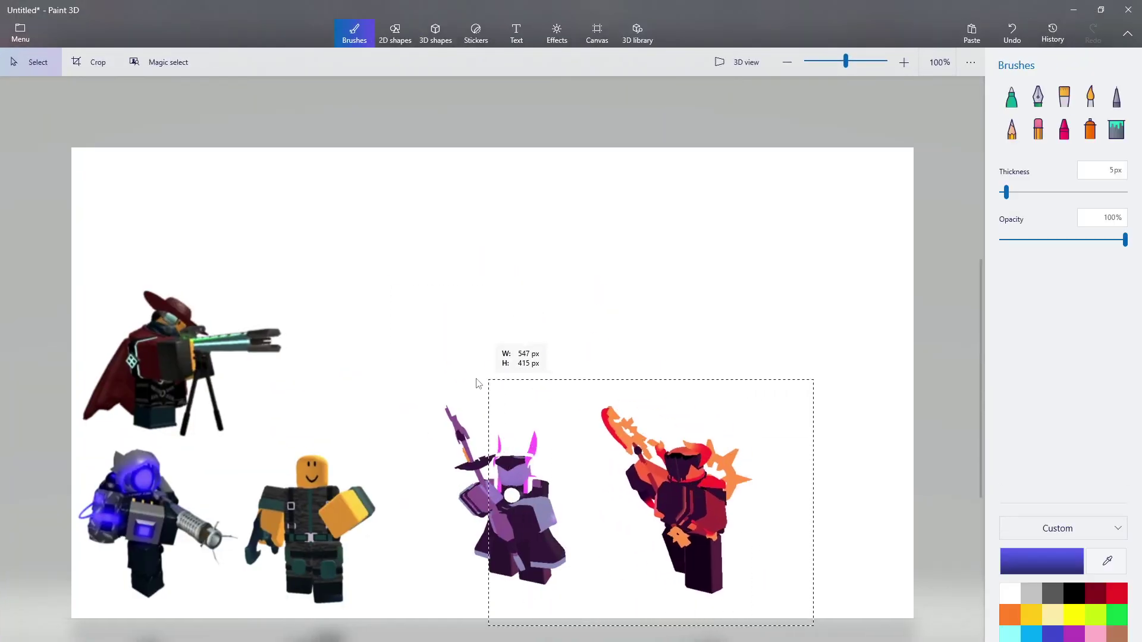
Select the Lunar Servant and Solar Servant together and enlarge them toward the canvas's upper-right corner.
left_click_drag(479, 383, 422, 355)
left_click_drag(815, 356, 943, 273)
left_click(828, 182)
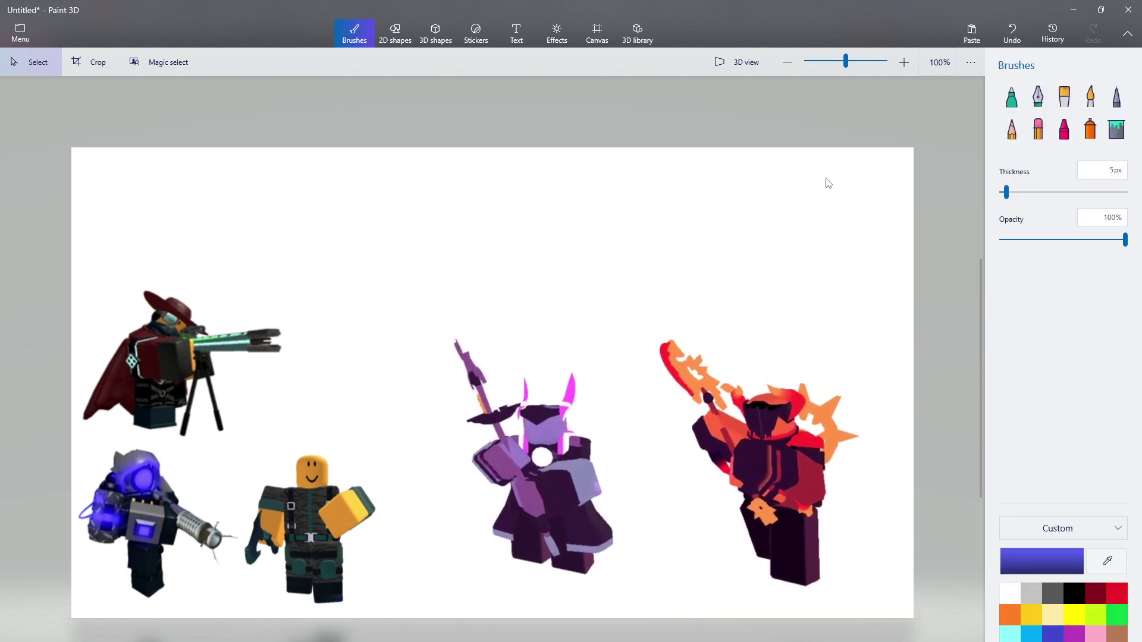
scroll(668, 493, "up", 1)
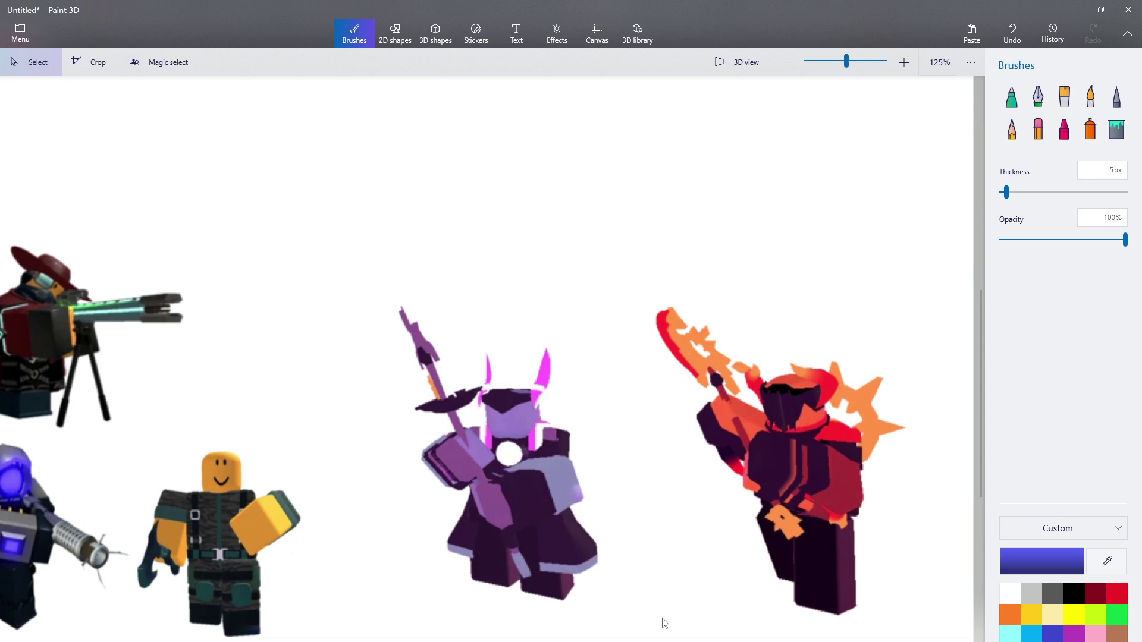
scroll(652, 551, "down", 1)
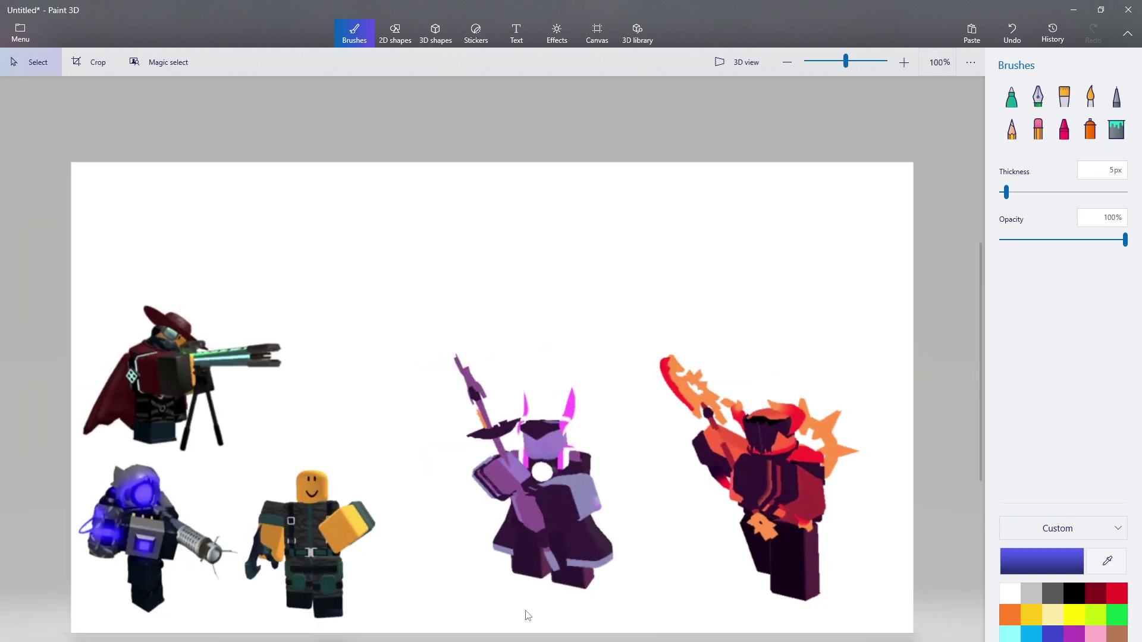
scroll(528, 615, "up", 1)
scroll(548, 465, "down", 1)
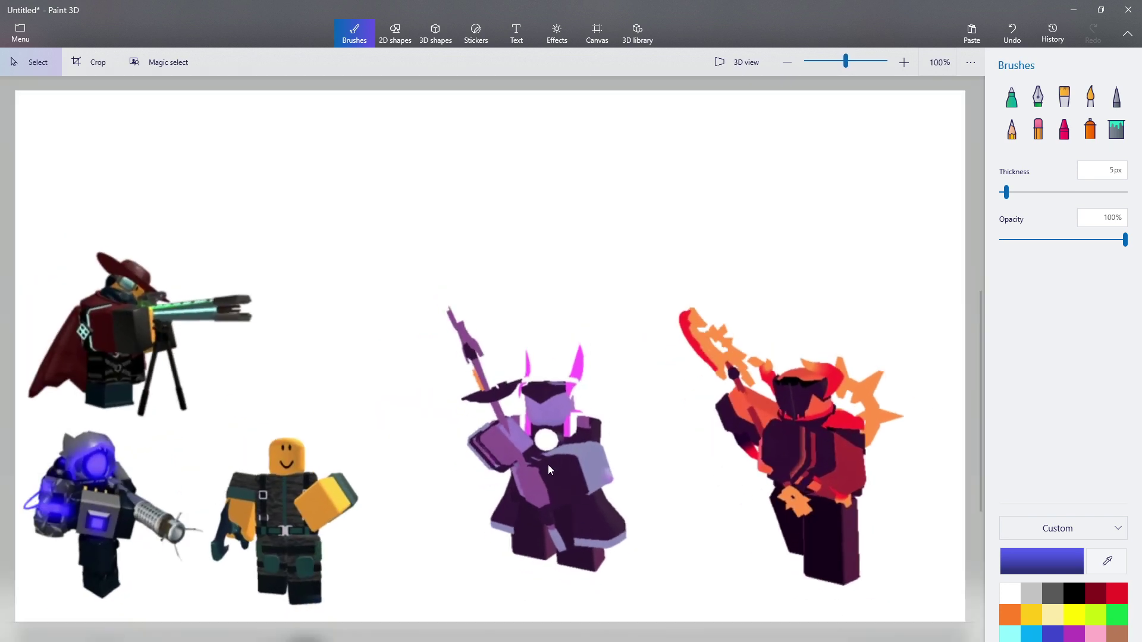
scroll(34, 556, "up", 1)
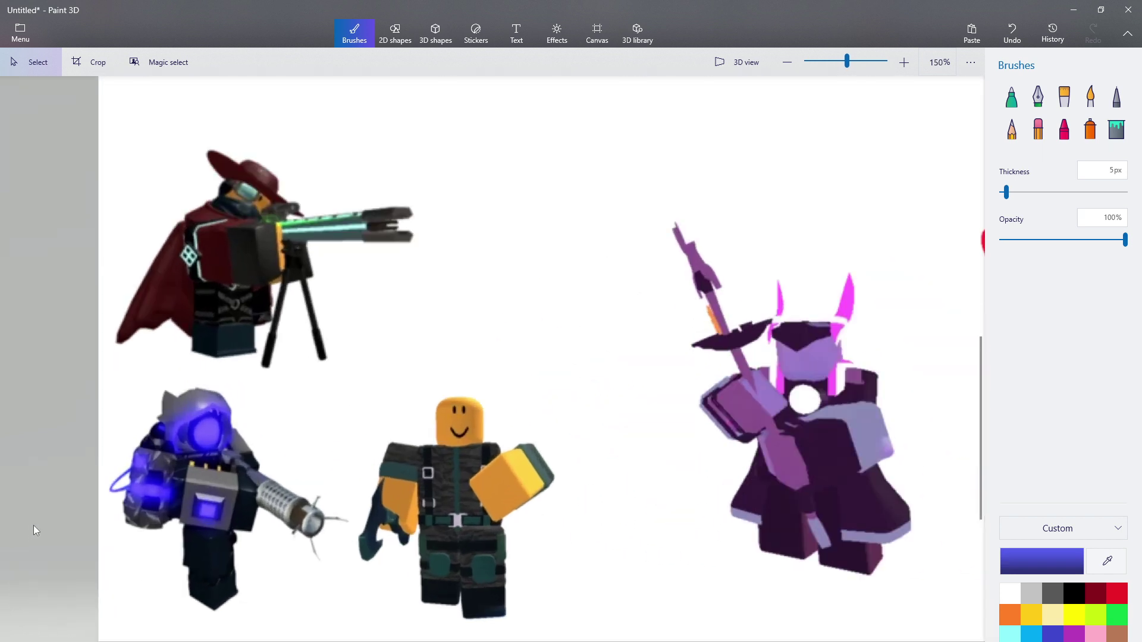
scroll(33, 526, "down", 2)
scroll(460, 528, "up", 1)
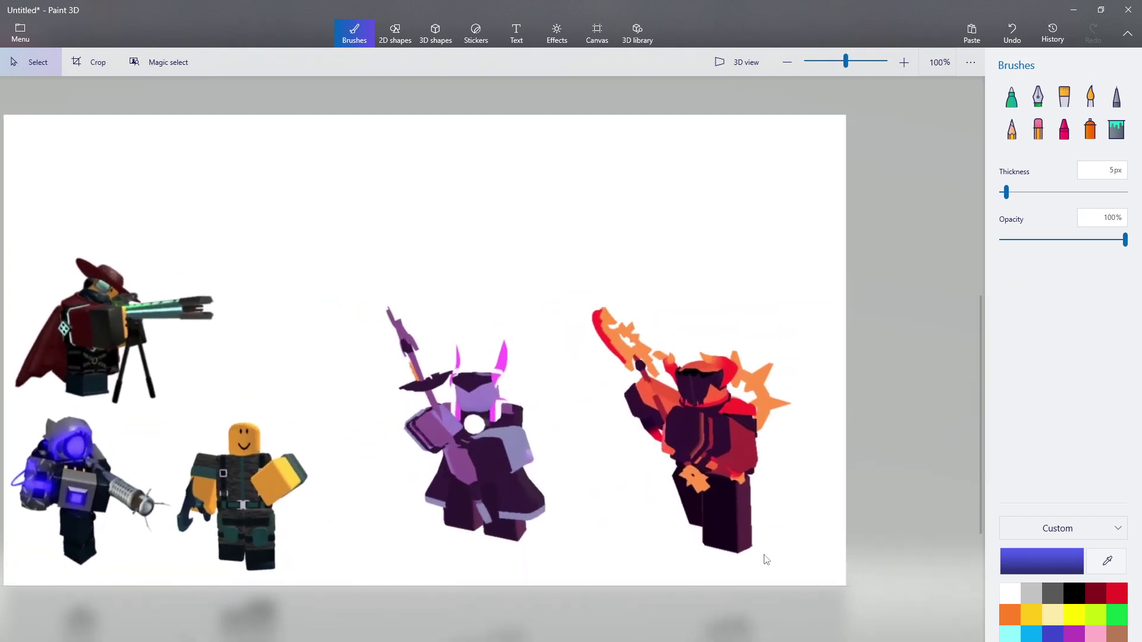
Select the area around both servants and remove it from the canvas.
left_click_drag(734, 374, 353, 264)
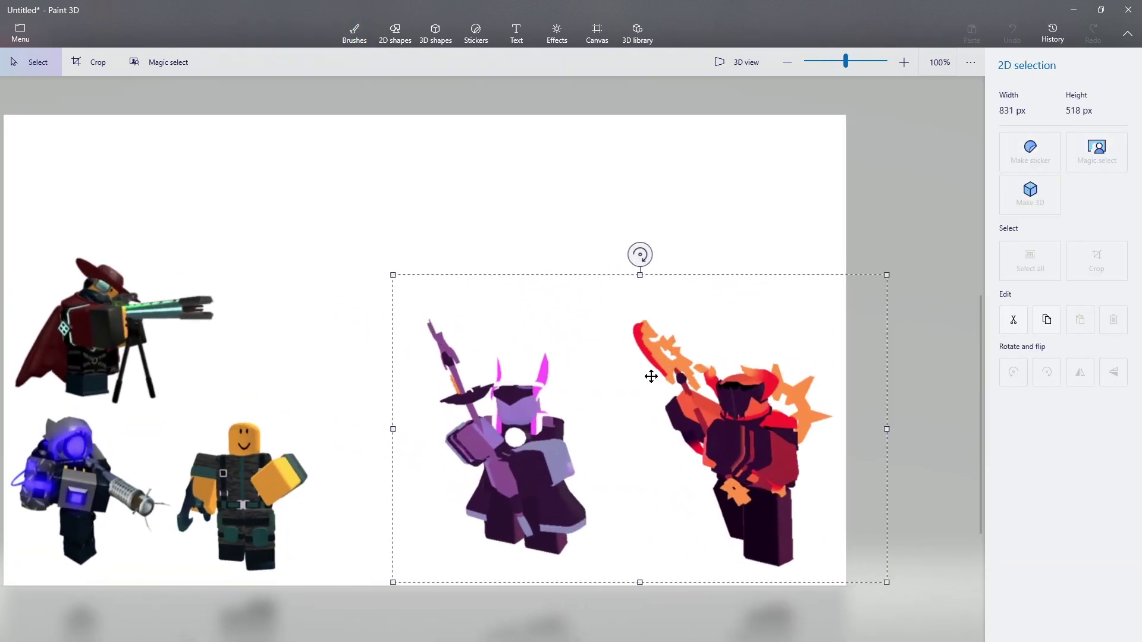
key("Delete")
left_click(396, 493)
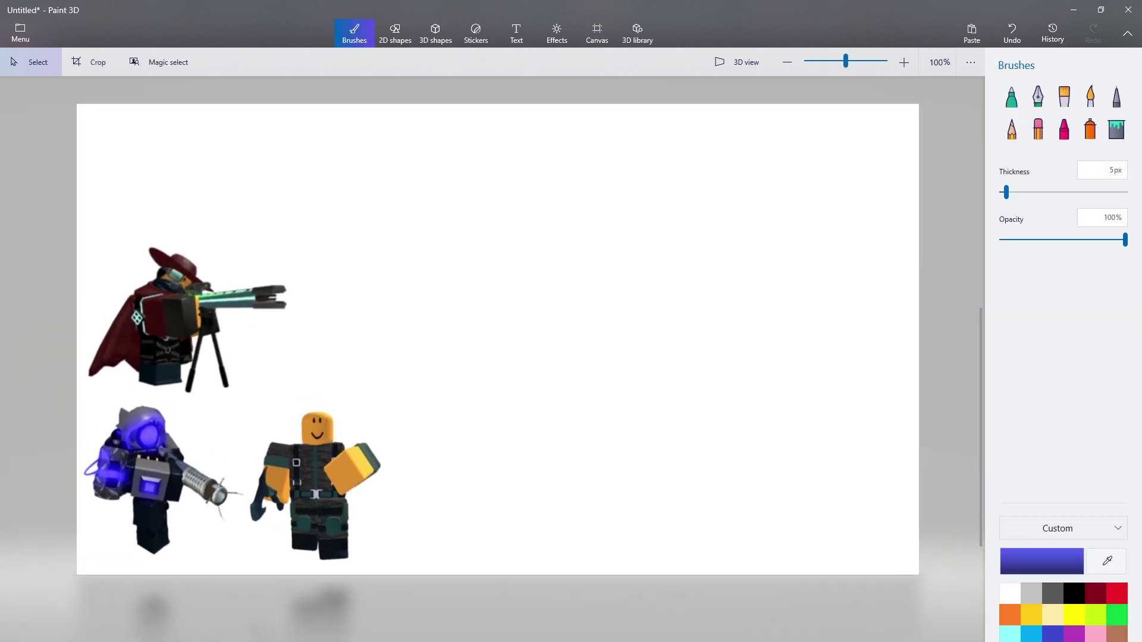
Apply the Night (Minecraft) filter to the whole scene.
key("alt+Tab")
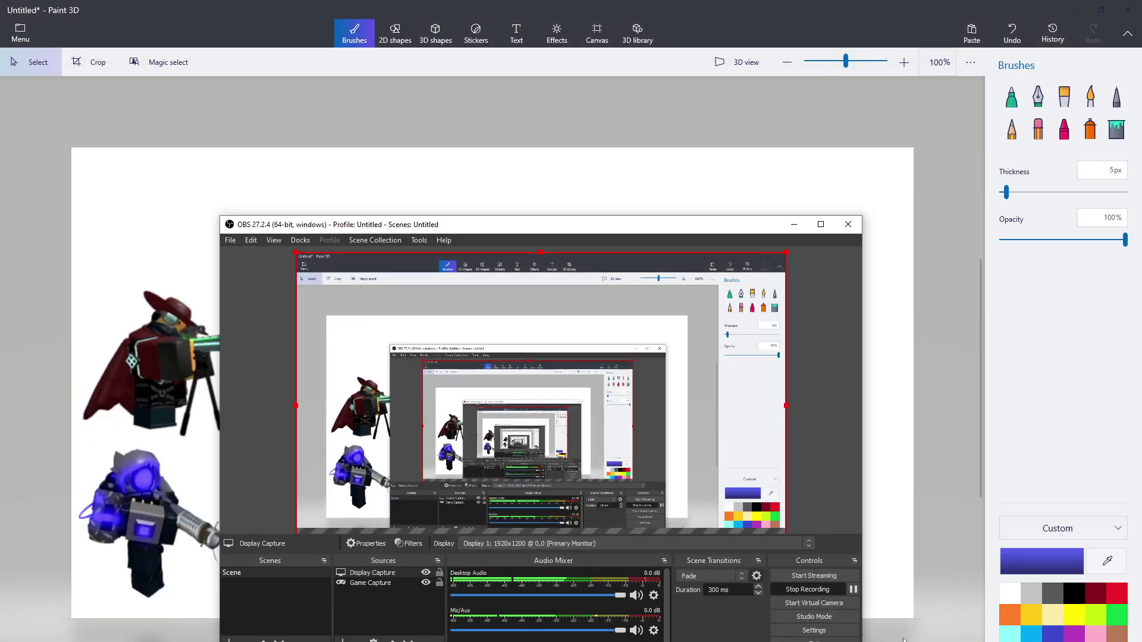
key("alt+Tab")
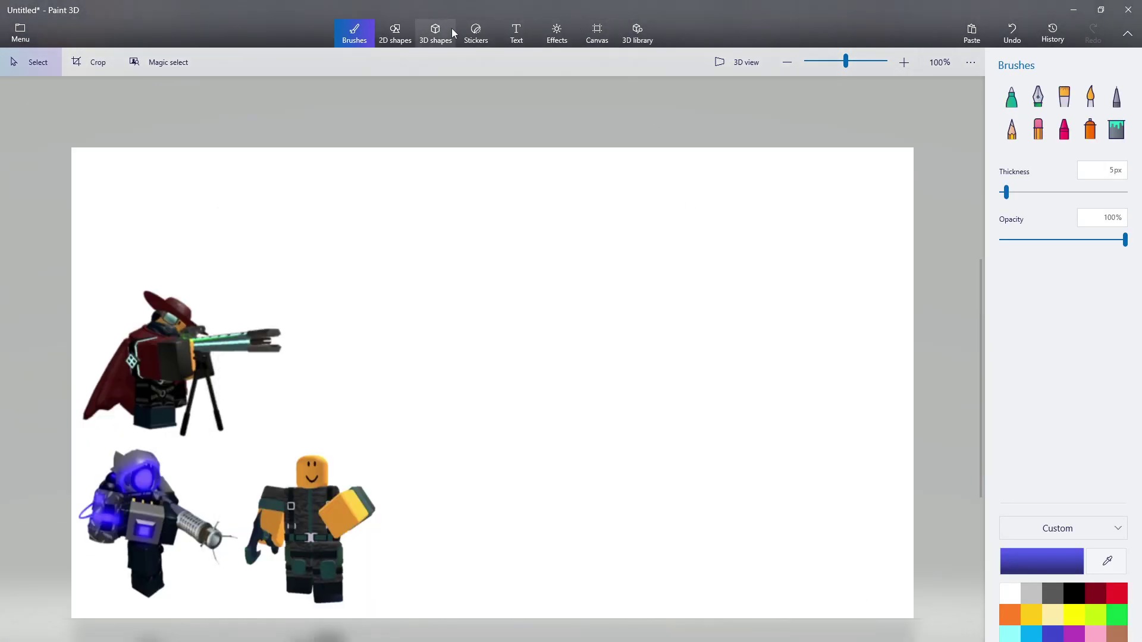
left_click(557, 33)
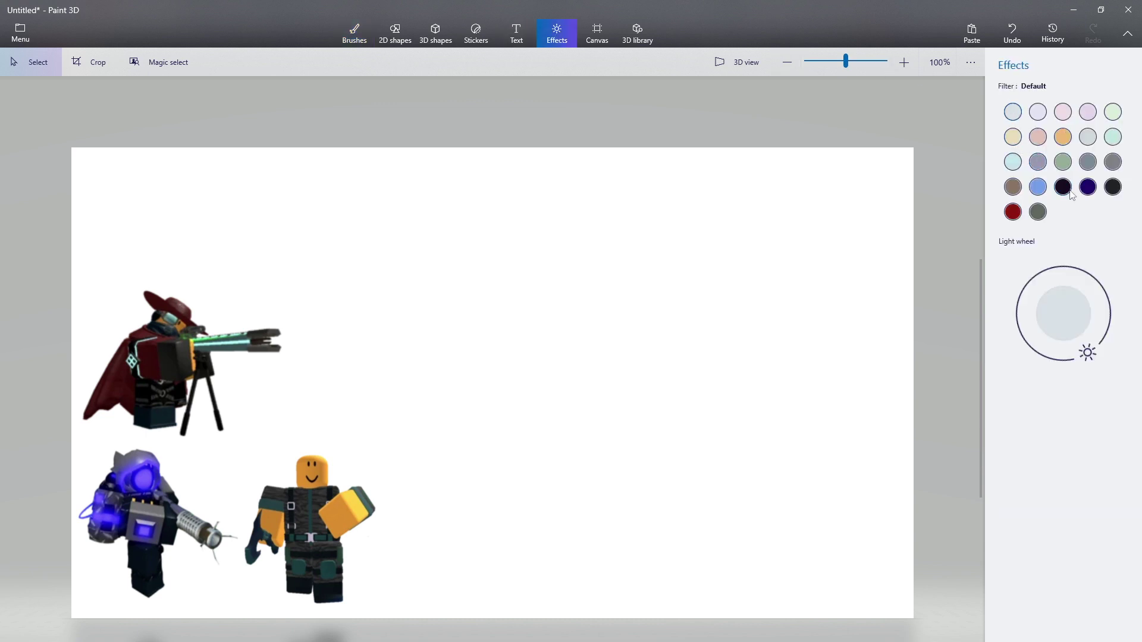
left_click(1065, 189)
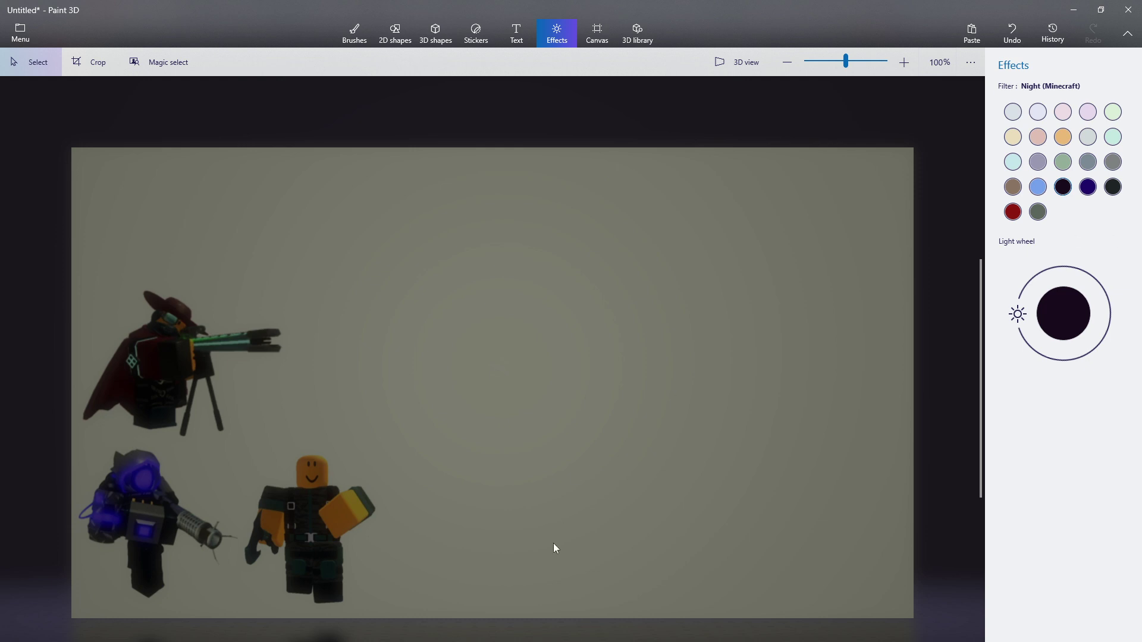
Paste the 300 × 300 px armoured boss image, place it opposite the three towers and enlarge it to about 734 × 746 px.
key("alt+Tab")
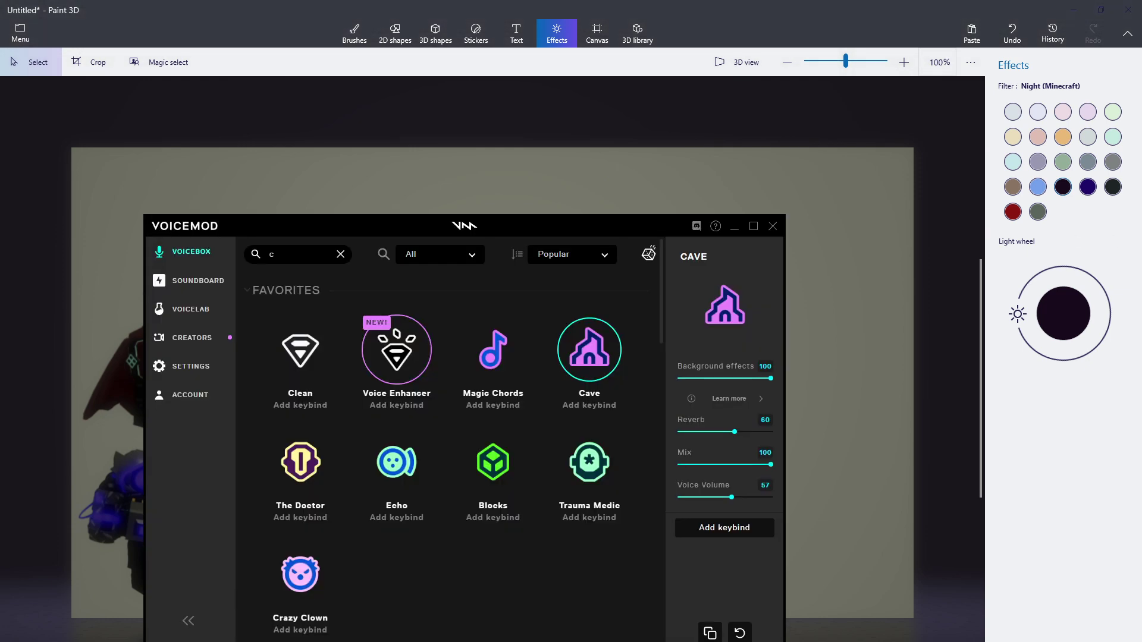
key("alt+Tab")
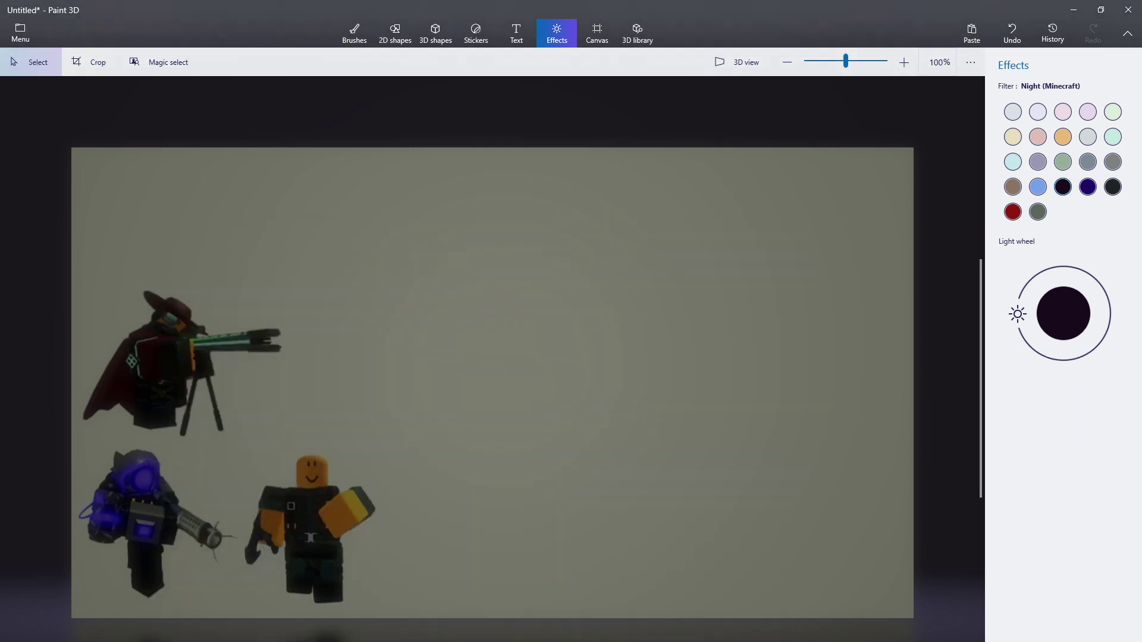
left_click(971, 32)
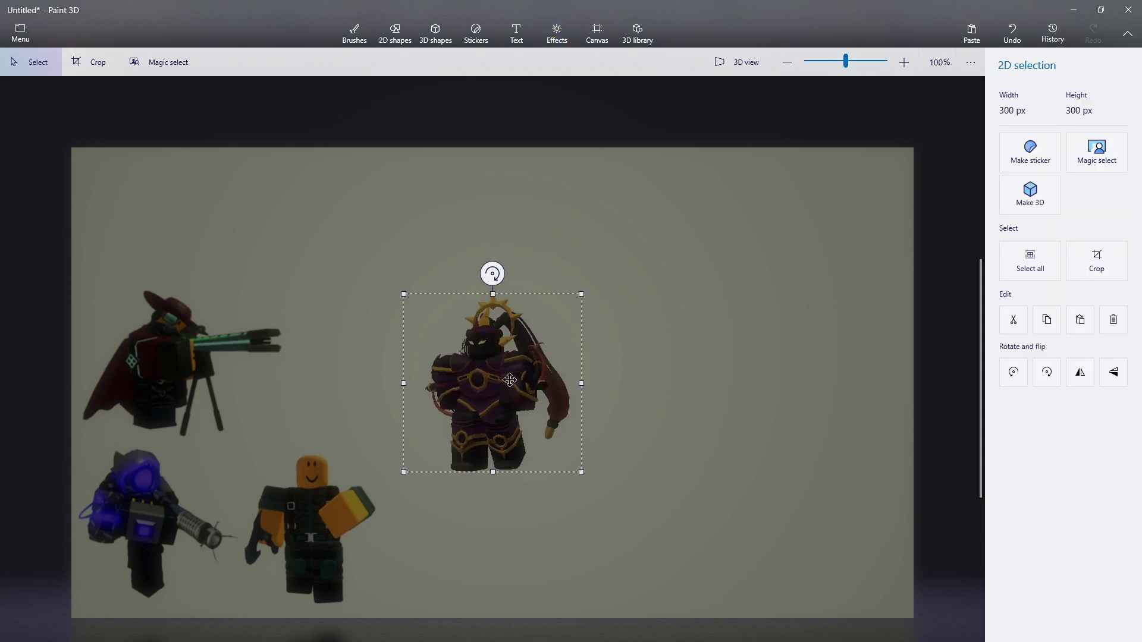
left_click_drag(510, 379, 558, 514)
left_click_drag(631, 429, 888, 162)
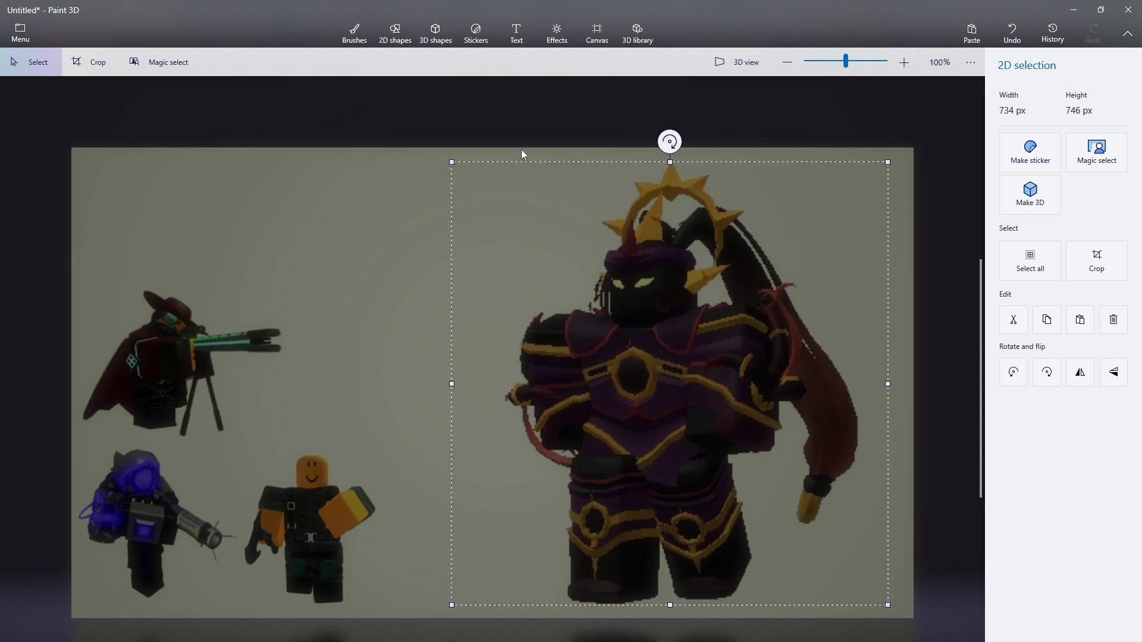
left_click(507, 134)
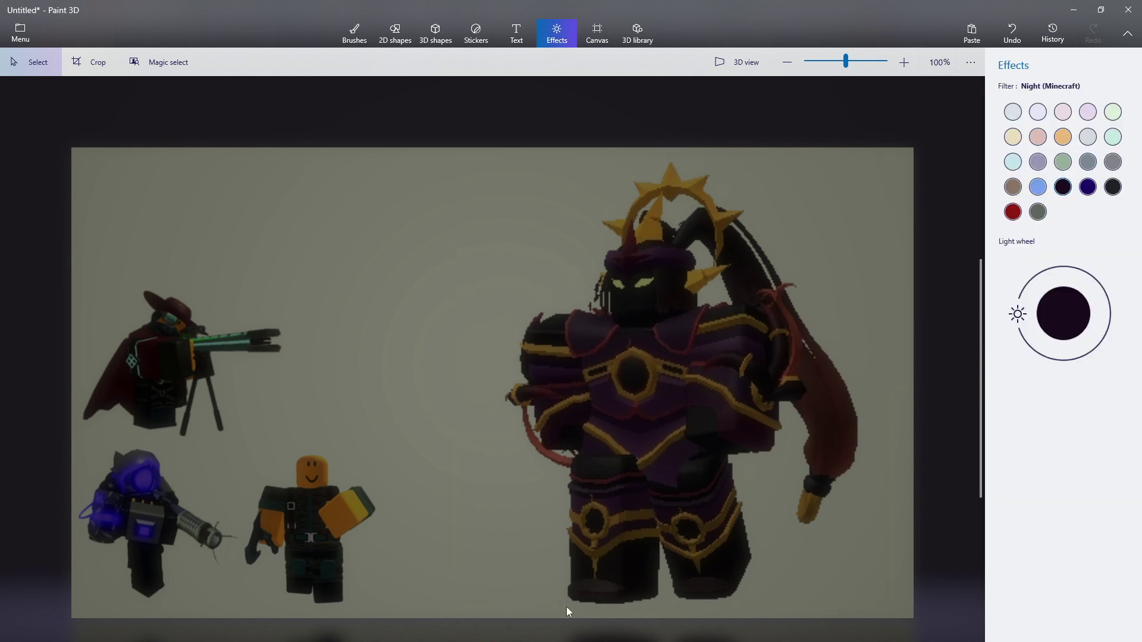
left_click(540, 641)
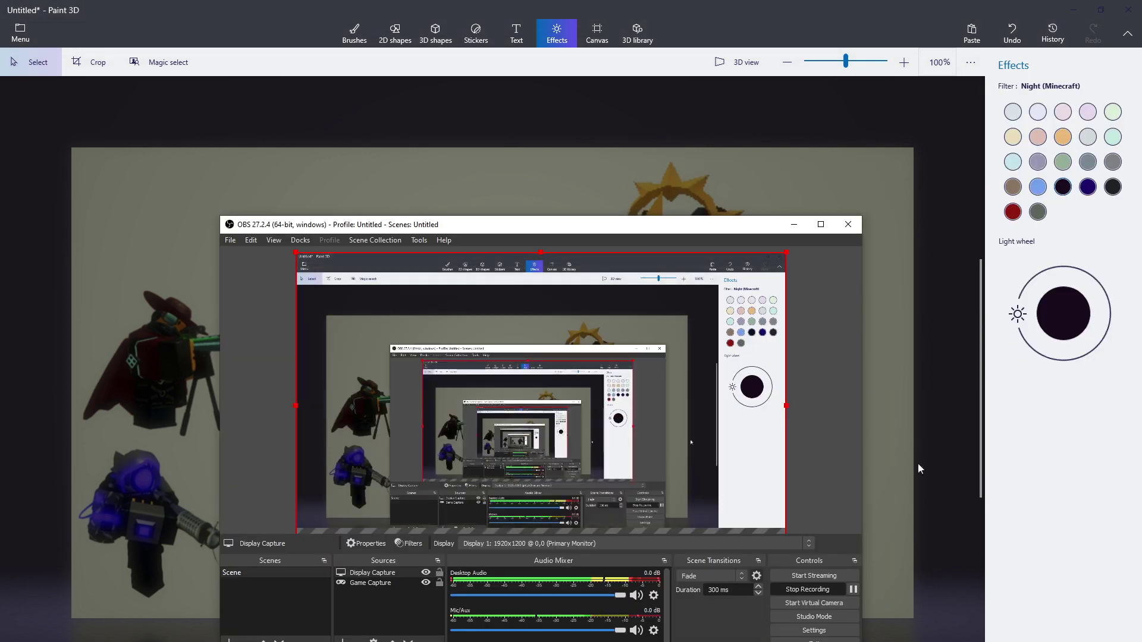
left_click(851, 594)
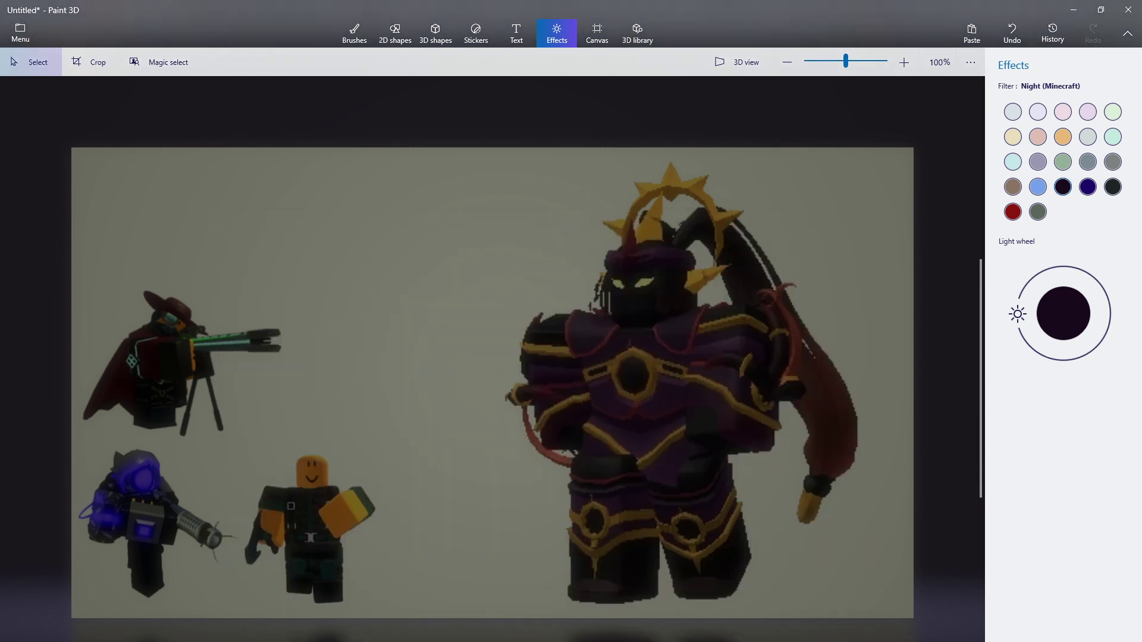
left_click(541, 641)
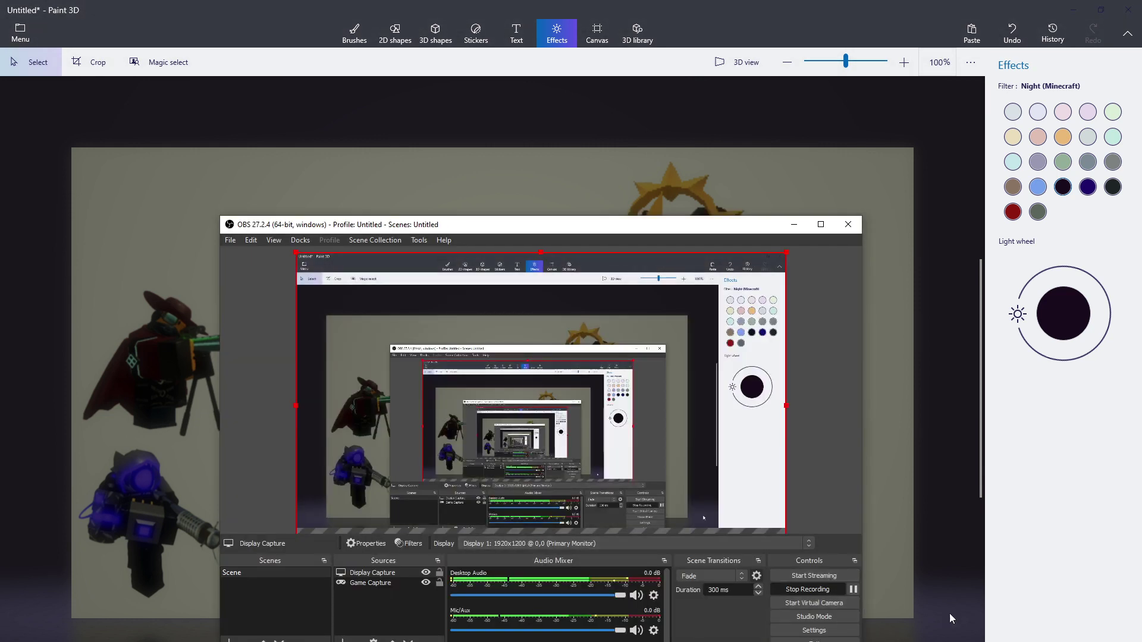
left_click(949, 613)
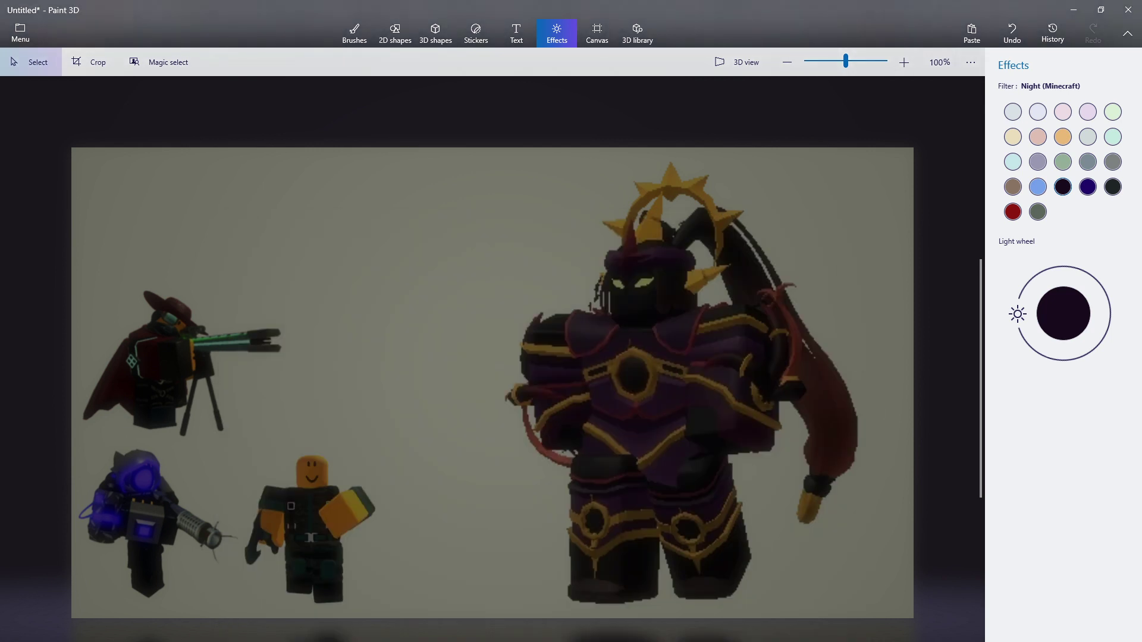
key("alt+Tab")
left_click(852, 589)
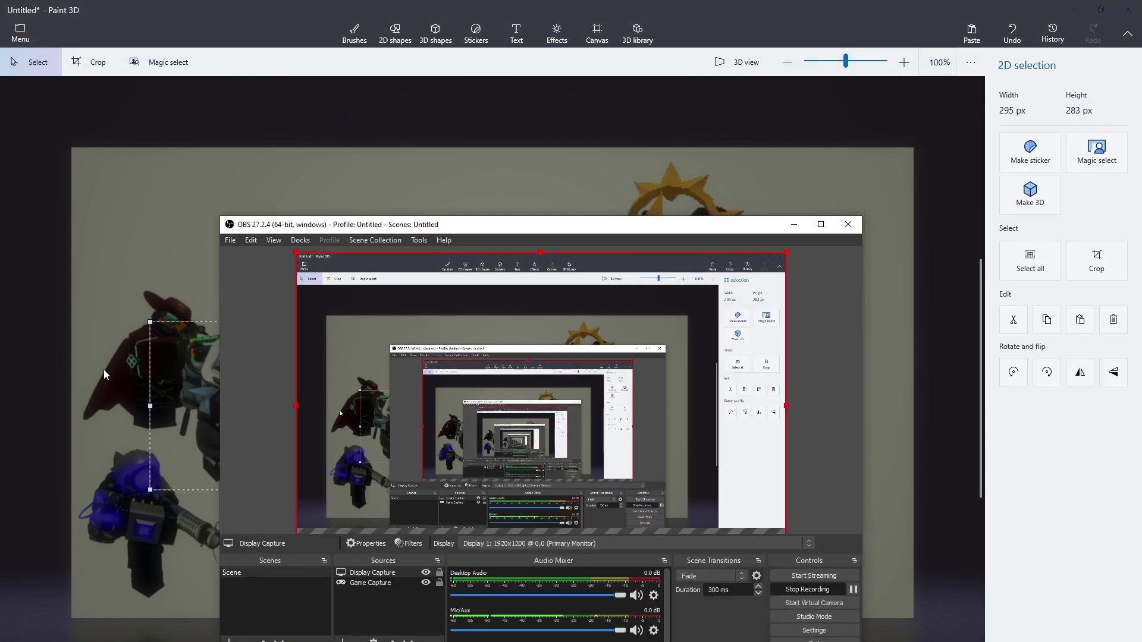
Move the 295 × 283 px icy character onto the boss, tilt it clockwise and move it off the canvas's lower edge.
left_click(194, 378)
left_click_drag(194, 379, 594, 340)
left_click_drag(640, 268, 675, 271)
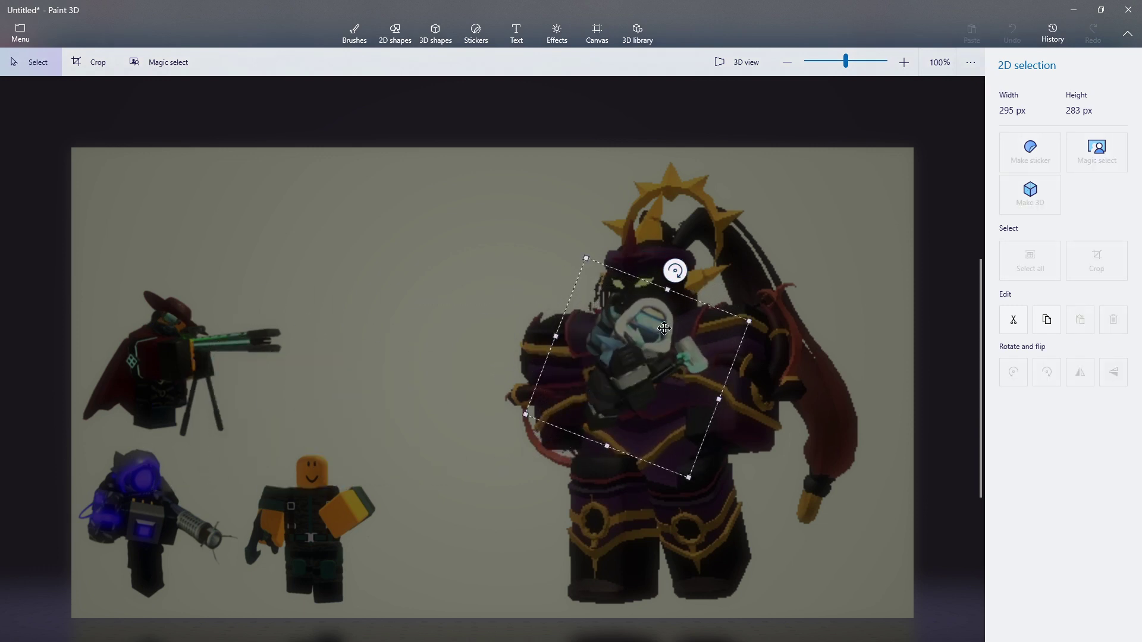
left_click_drag(667, 328, 637, 639)
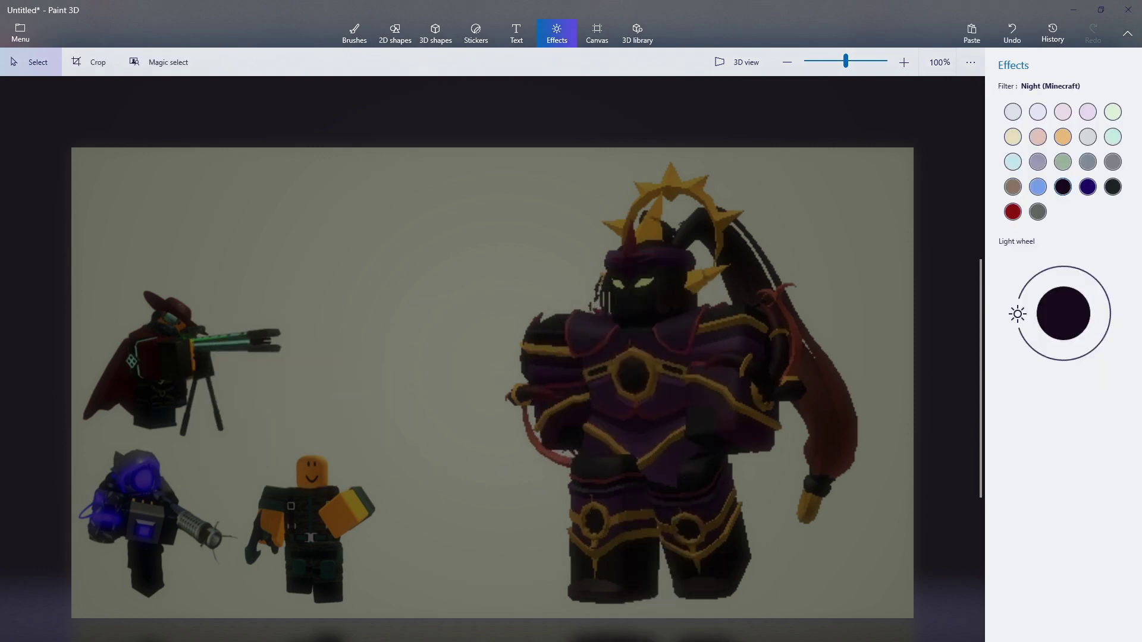
Rotate the selected boss image with the black bars clockwise so that it leans slightly the other way.
key("alt+Tab")
left_click(855, 590)
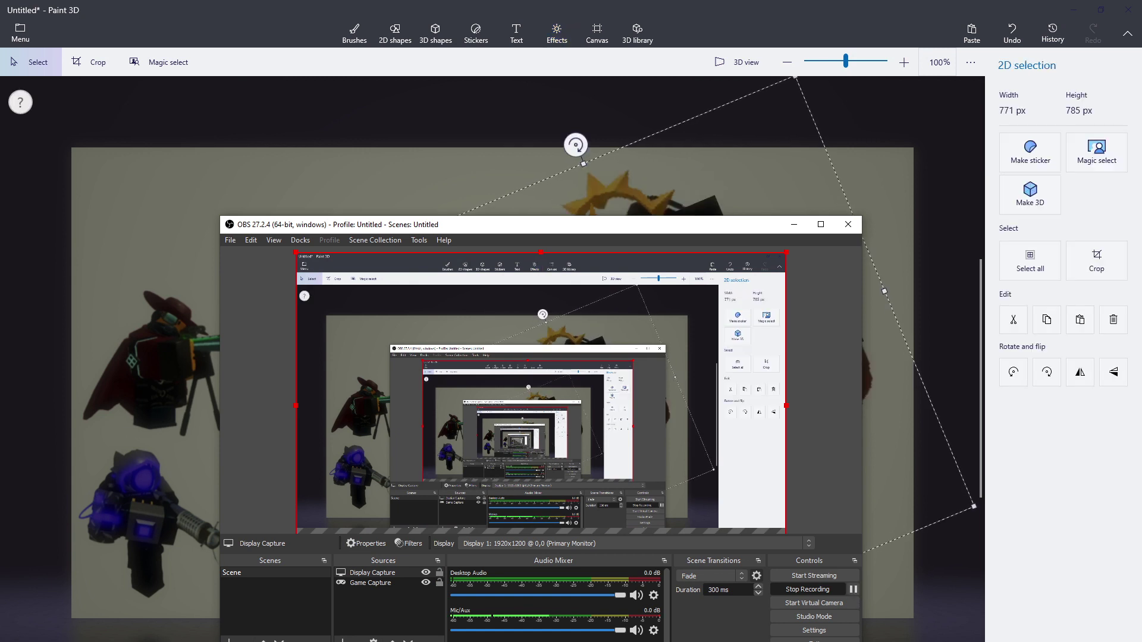
key("alt+Tab")
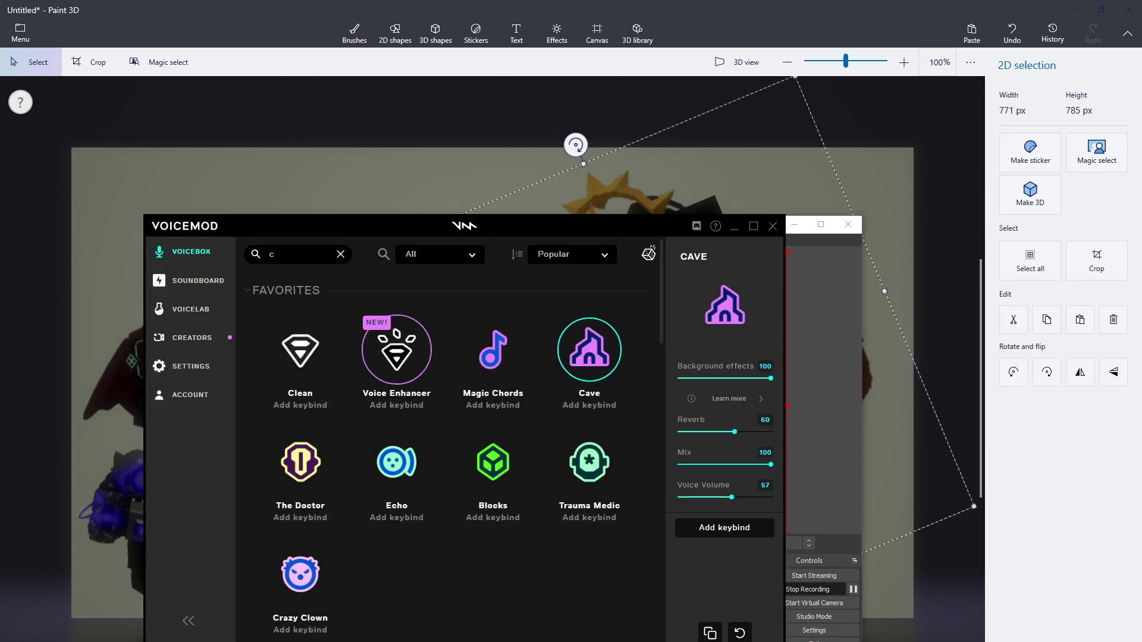
left_click(706, 177)
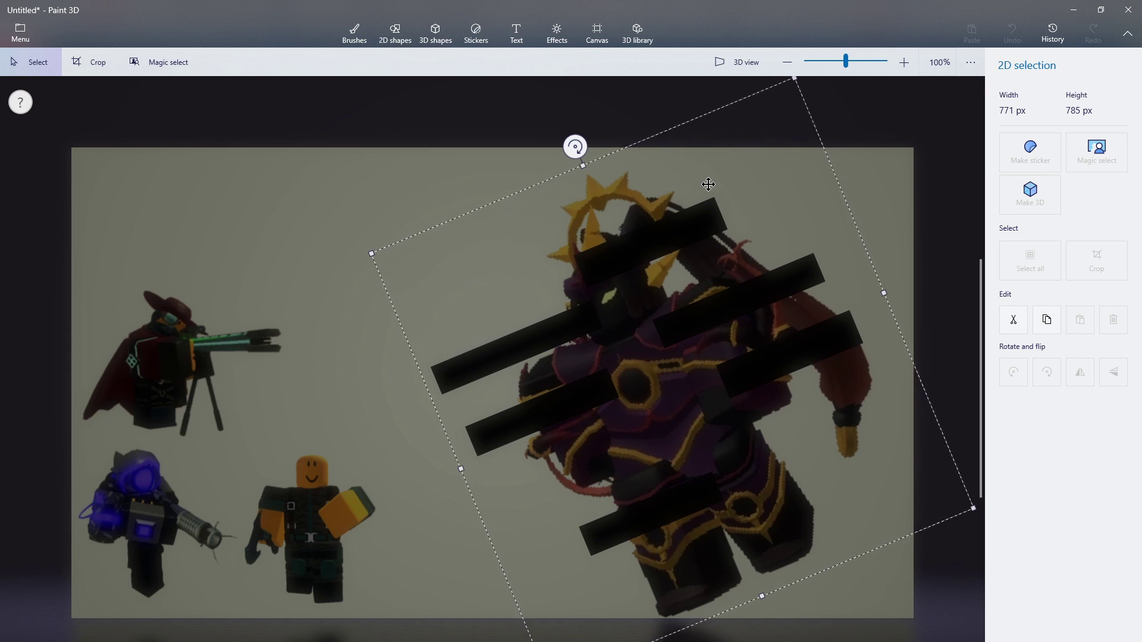
left_click_drag(575, 146, 708, 130)
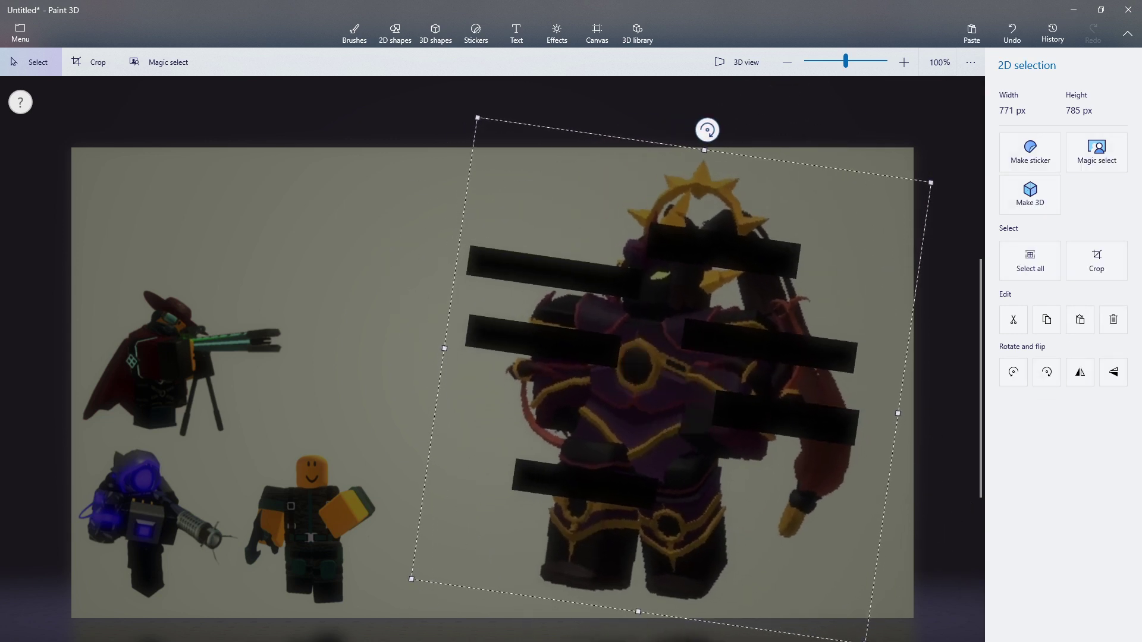
Shrink the selected boss image toward the canvas's lower edge and remove it from the canvas.
key("alt+Tab")
left_click(853, 589)
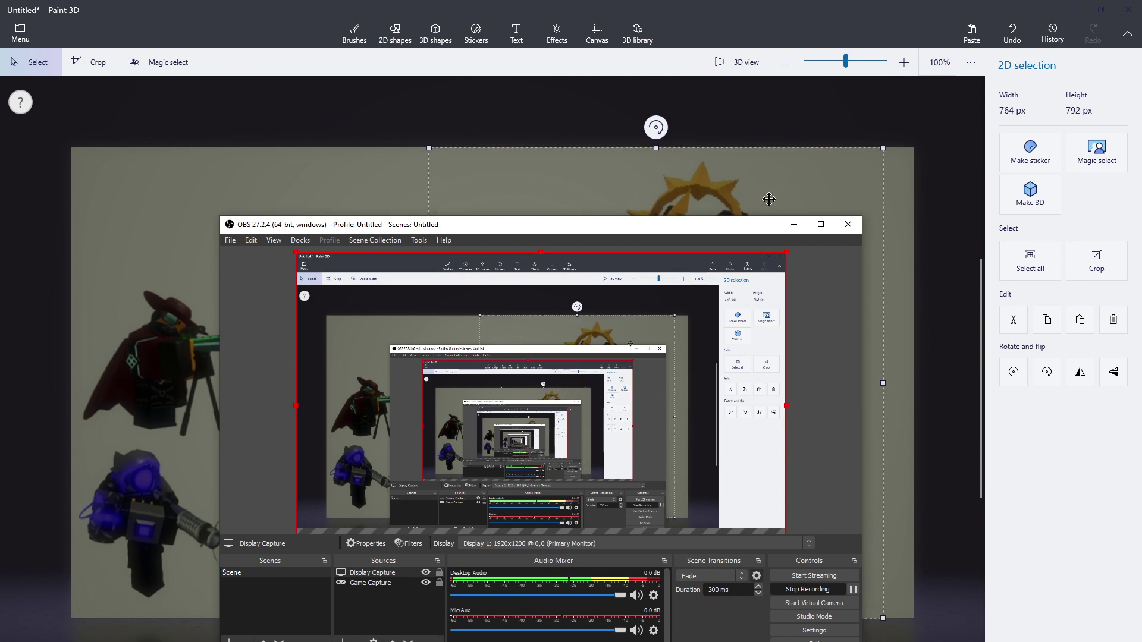
left_click_drag(684, 172, 694, 196)
mouse_move(889, 174)
left_mouse_down()
mouse_move(707, 426)
mouse_move(659, 517)
mouse_move(670, 547)
left_mouse_up()
left_click_drag(607, 593, 617, 641)
key("Delete")
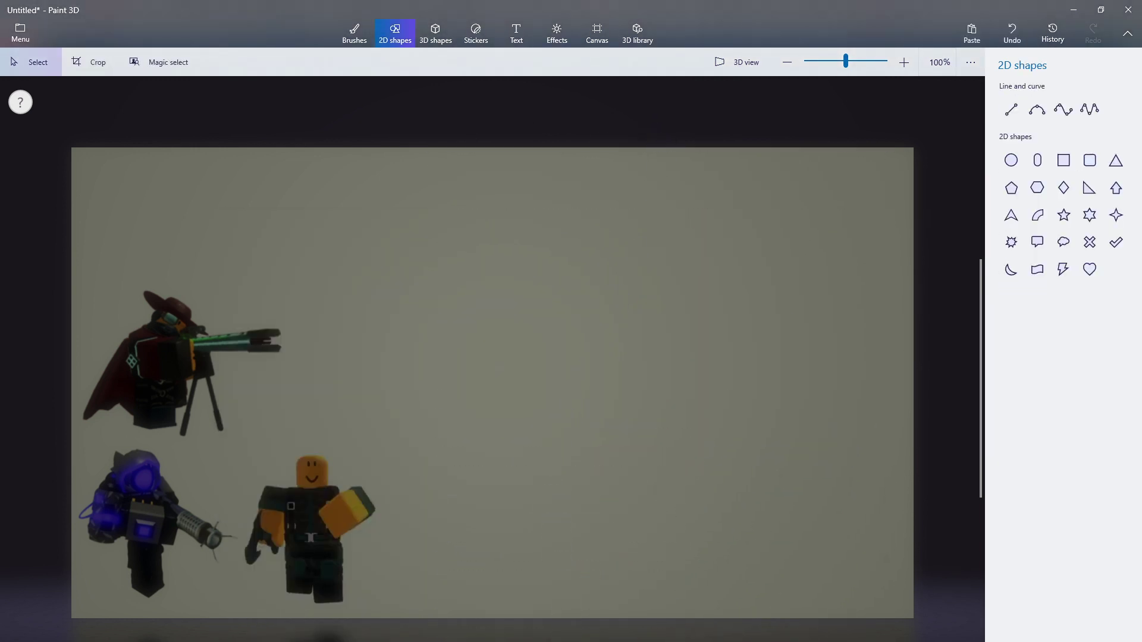
key("alt+Tab")
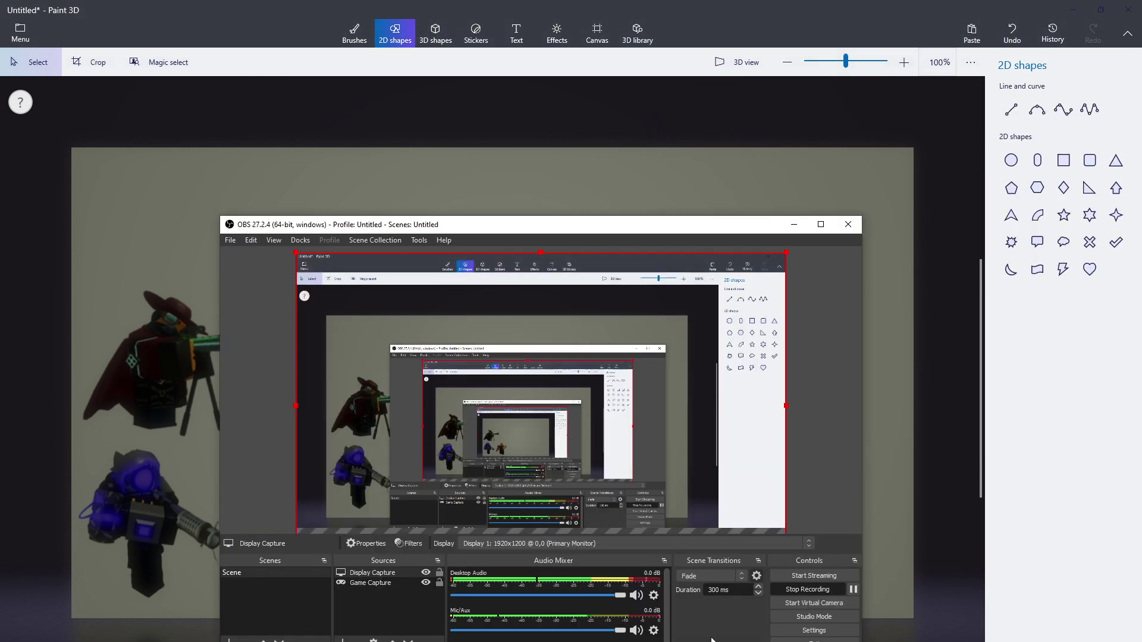
left_click(925, 639)
scroll(619, 507, "down", 1)
scroll(137, 511, "up", 1)
scroll(201, 530, "down", 1)
scroll(204, 527, "up", 1)
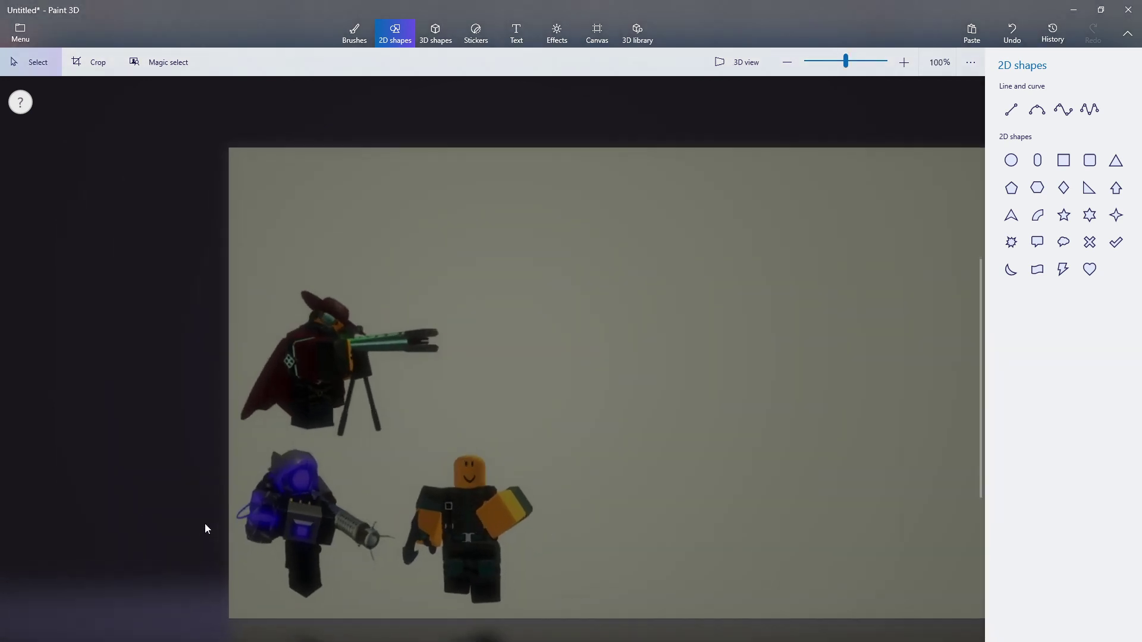
scroll(204, 526, "up", 1)
scroll(254, 429, "down", 2)
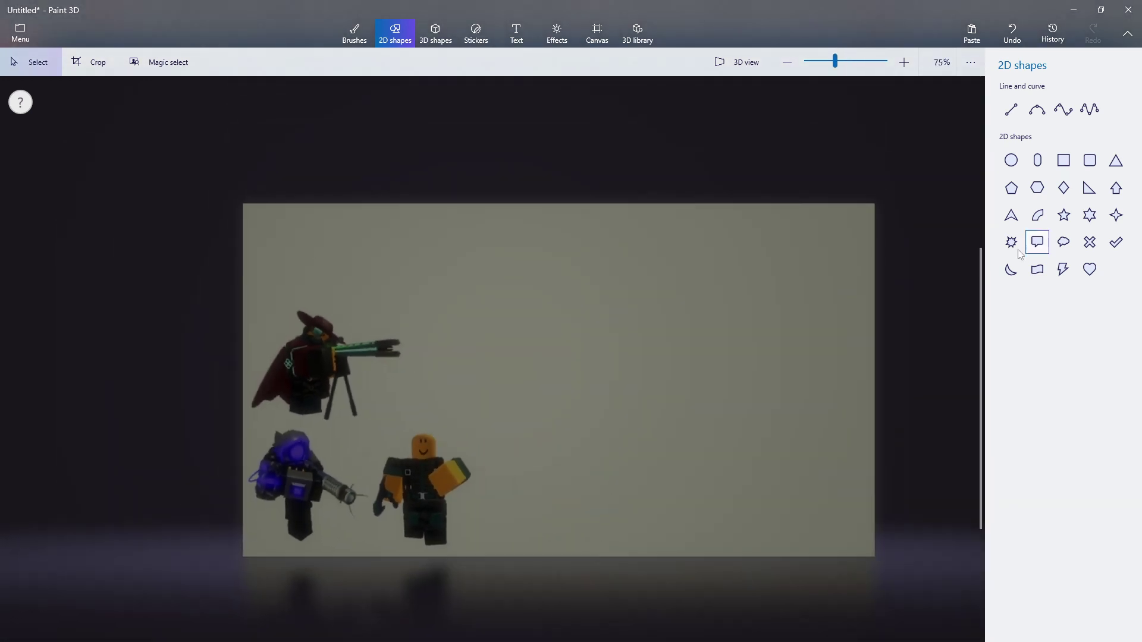
Restore the scene's normal lighting by applying the Default filter.
scroll(726, 159, "up", 2)
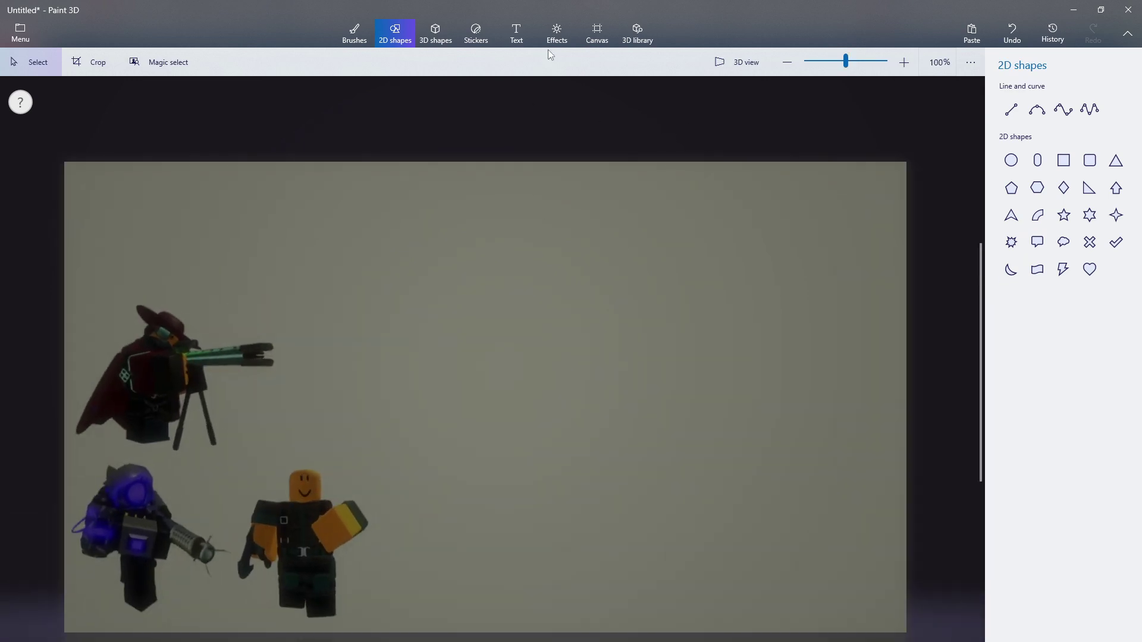
left_click(558, 37)
left_click(1011, 111)
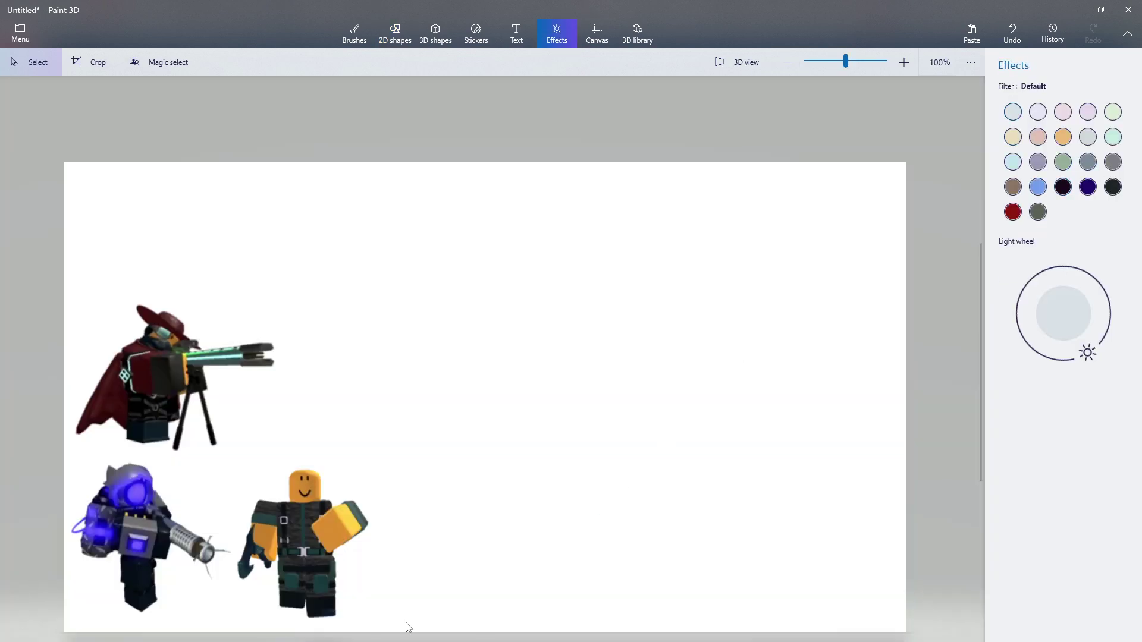
scroll(119, 116, "down", 1)
scroll(342, 380, "up", 2)
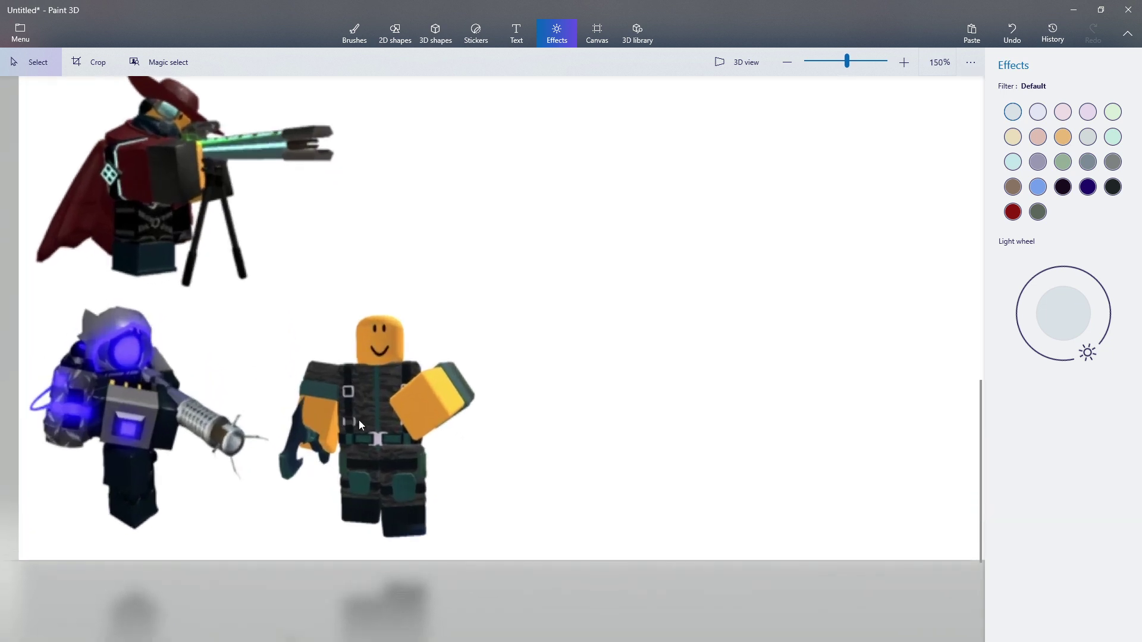
scroll(410, 446, "down", 2)
scroll(475, 458, "up", 1)
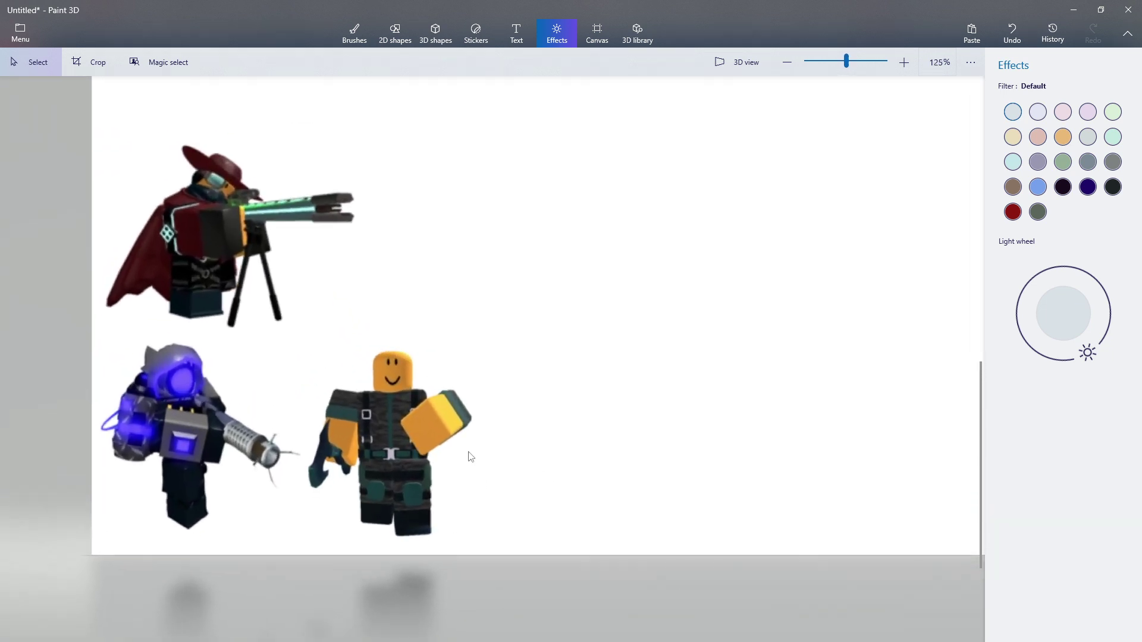
scroll(476, 501, "down", 2)
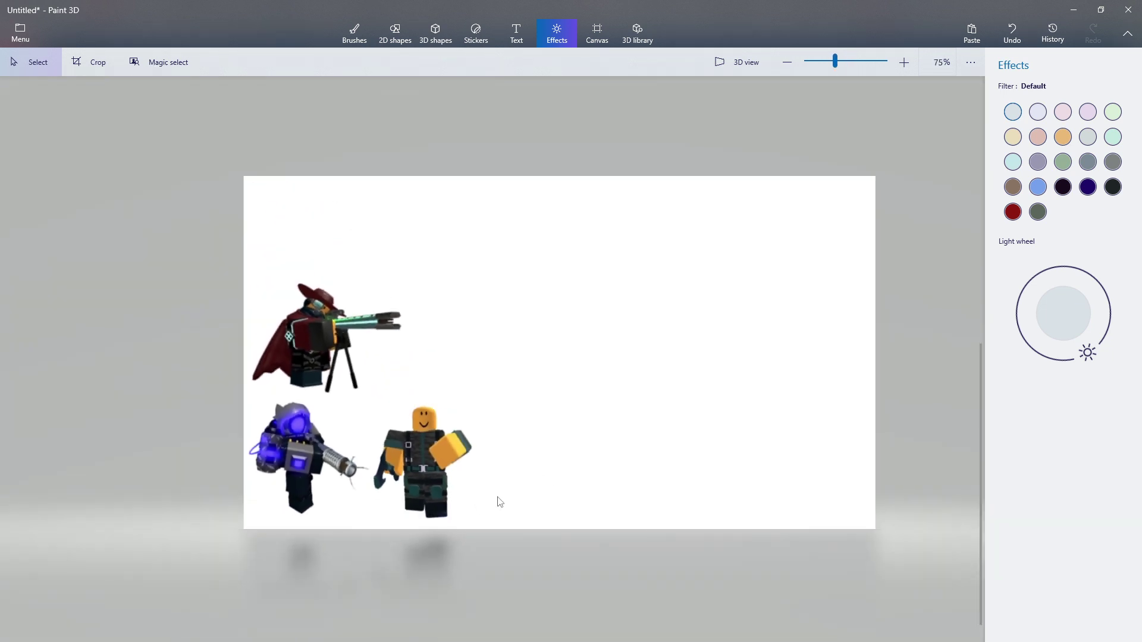
scroll(509, 523, "up", 1)
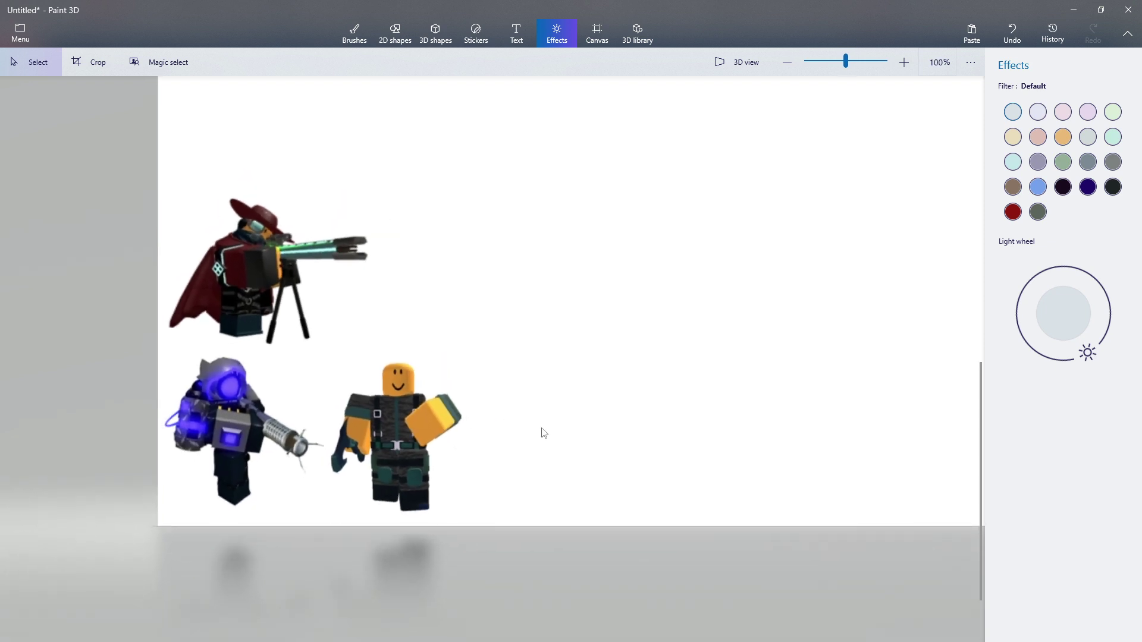
left_click(353, 33)
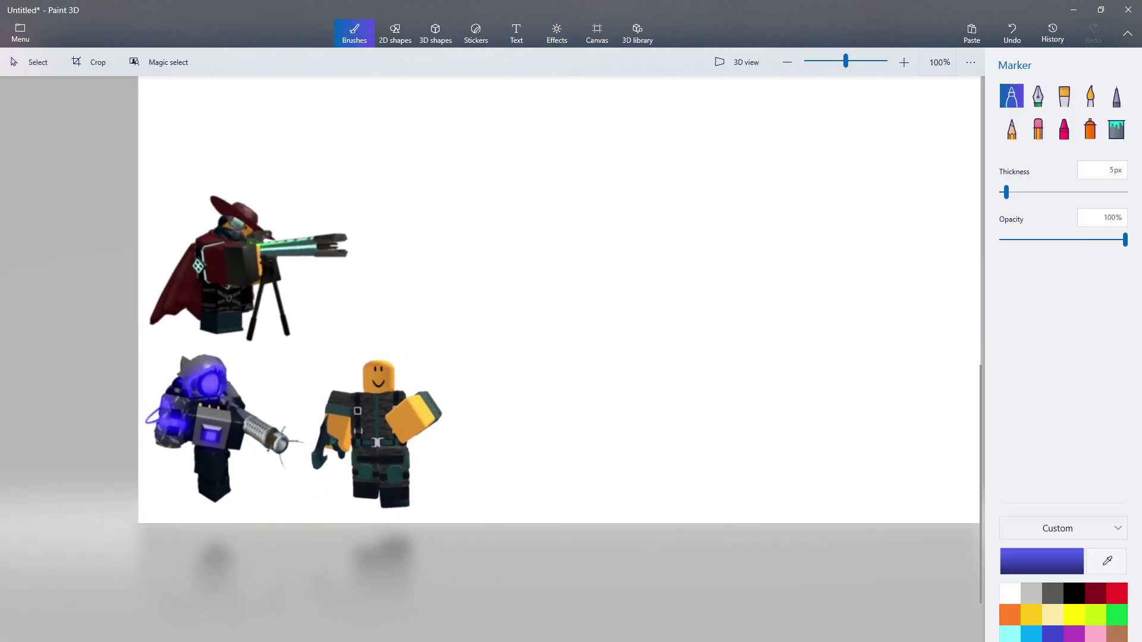
key("alt+Tab")
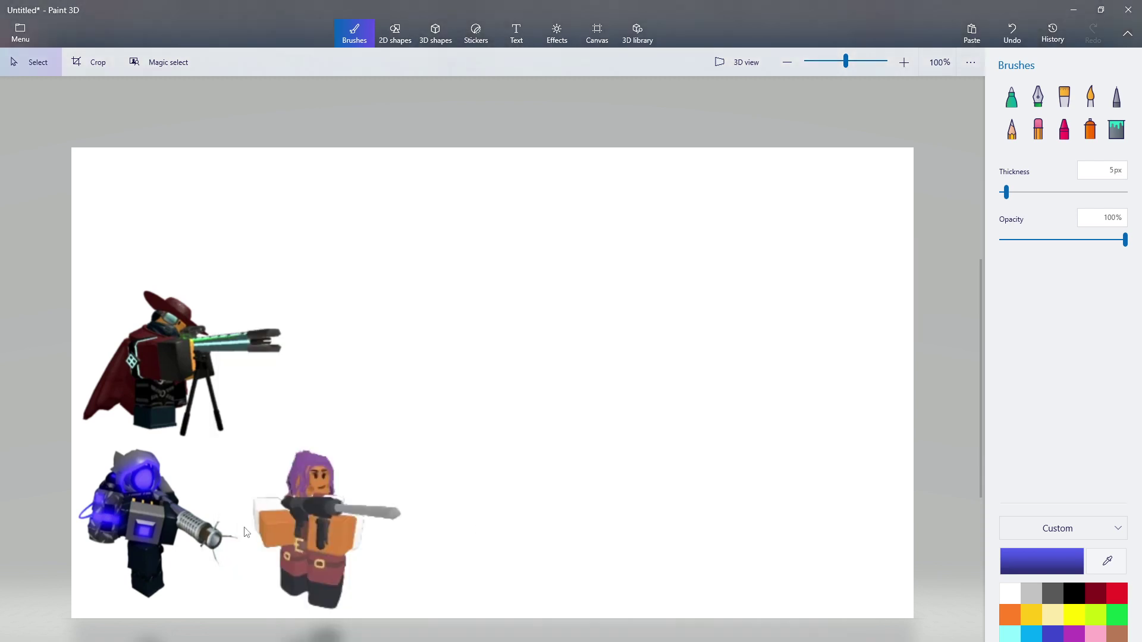
scroll(244, 527, "up", 1)
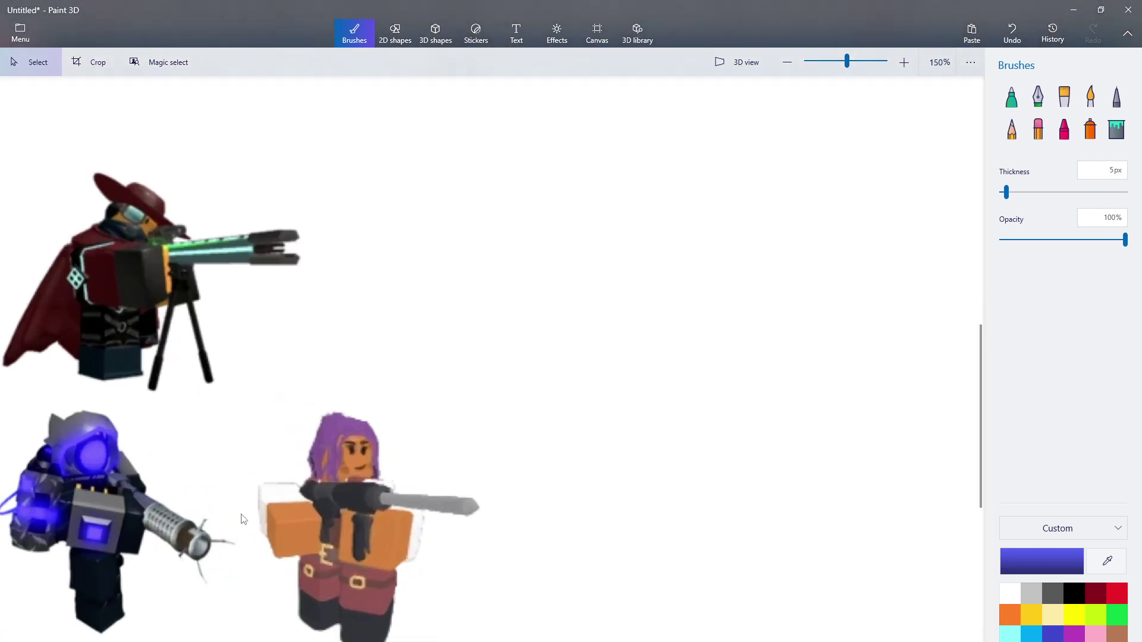
scroll(360, 515, "down", 1)
scroll(299, 509, "up", 1)
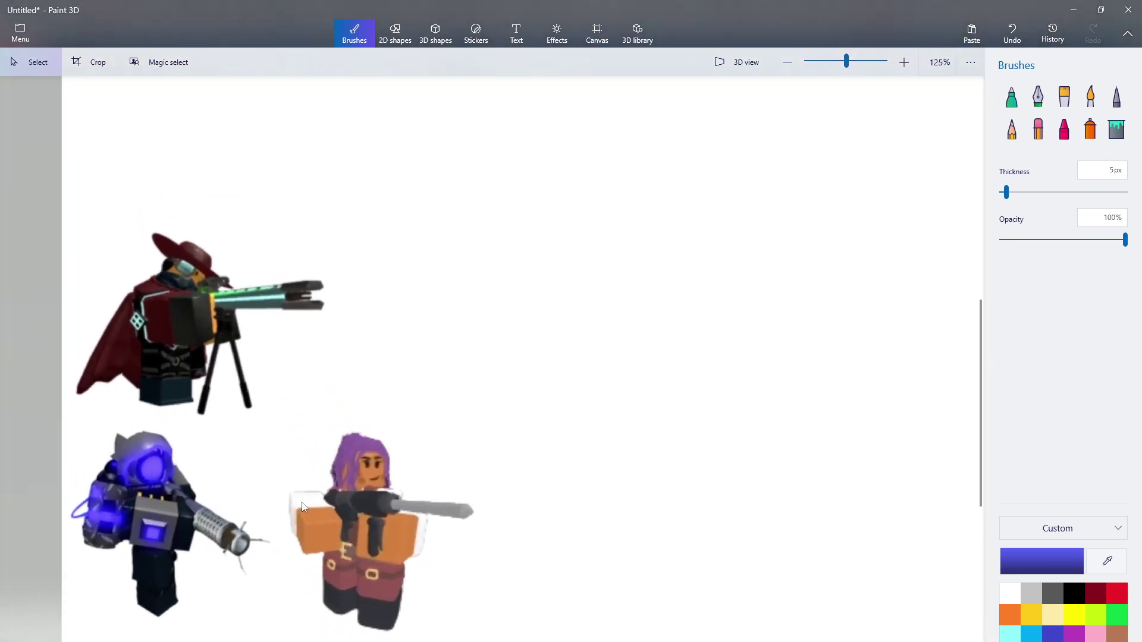
scroll(237, 517, "down", 1)
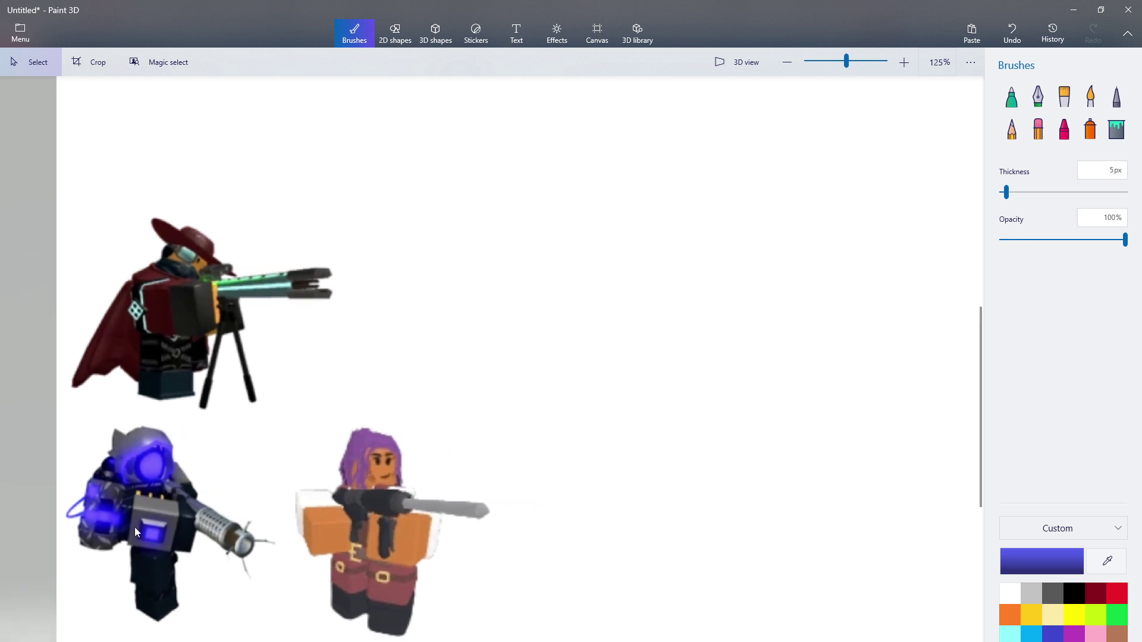
scroll(732, 586, "up", 1)
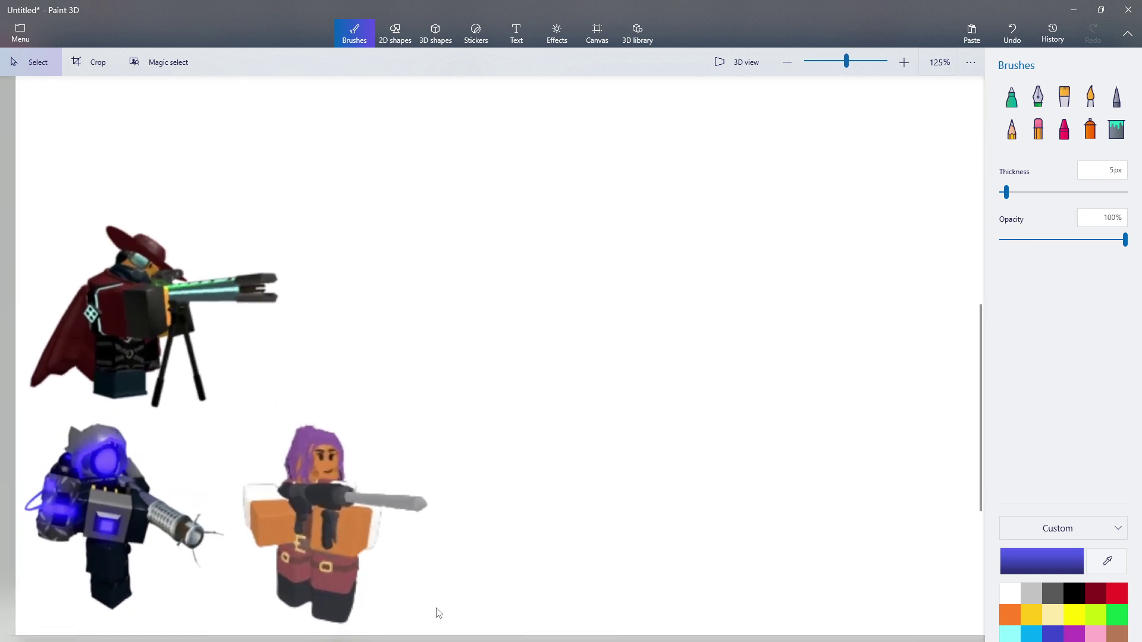
mouse_move(539, 641)
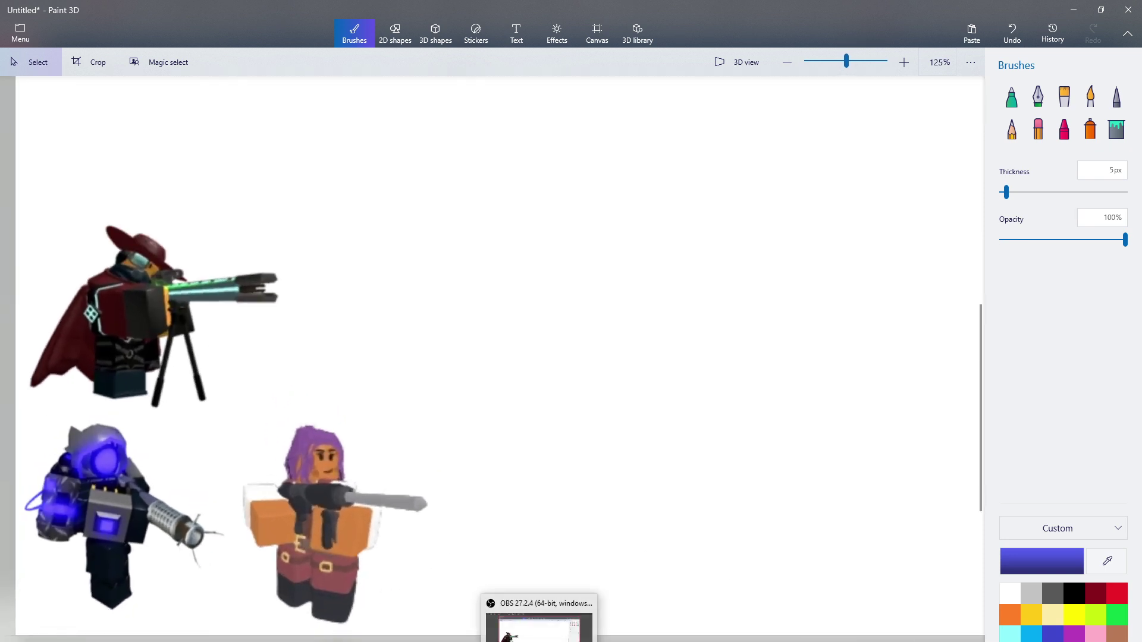
left_click(540, 630)
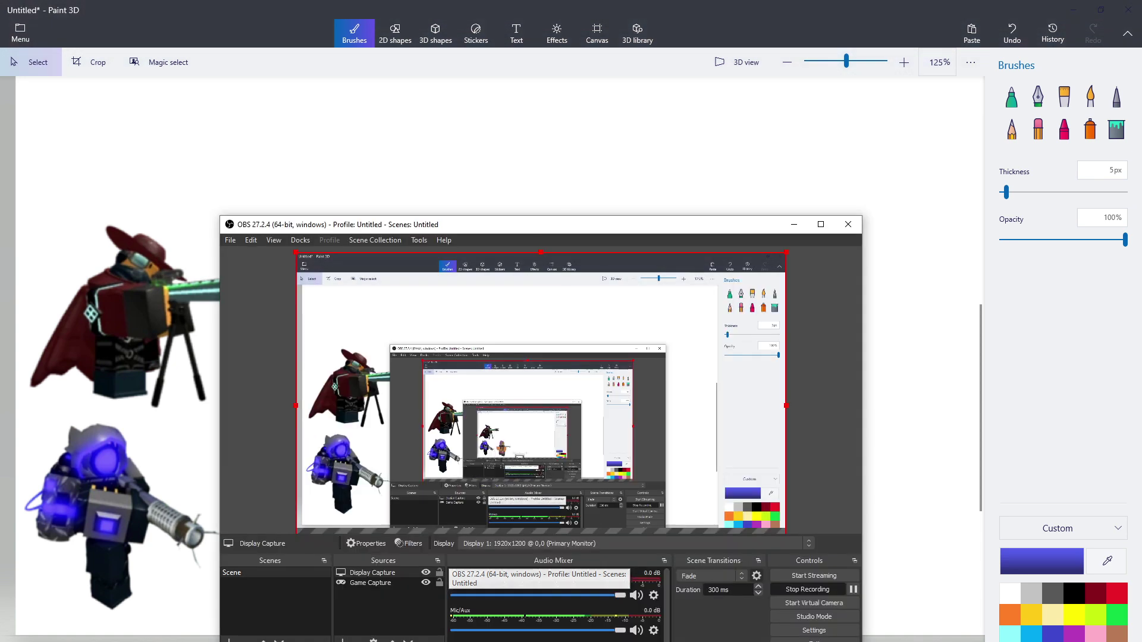
scroll(886, 627, "down", 1)
left_click(886, 628)
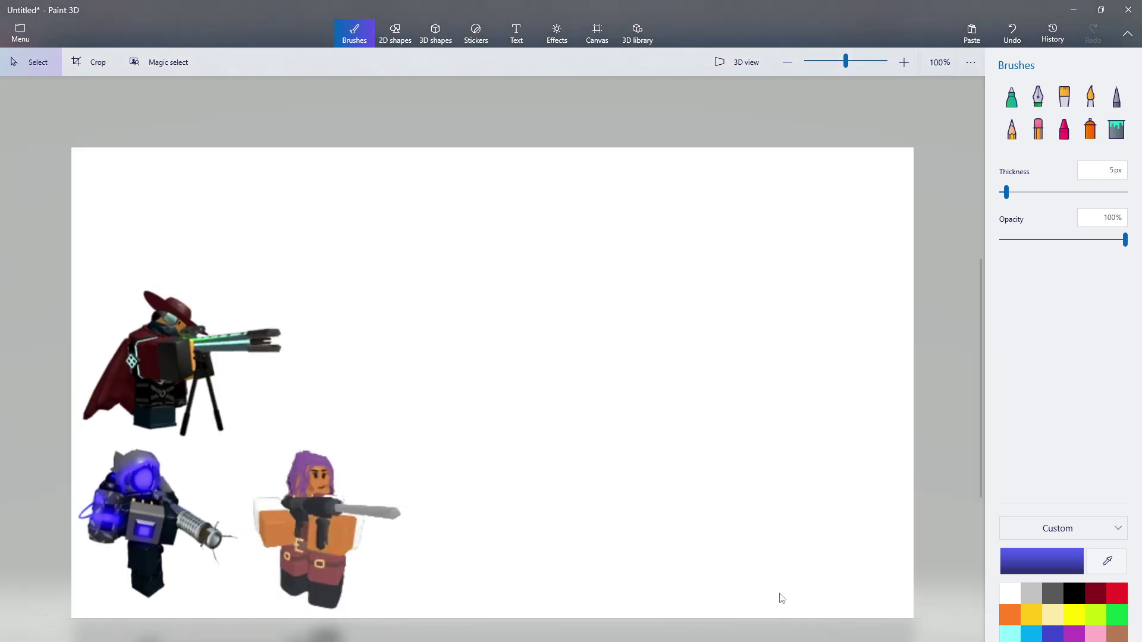
key("alt+Tab")
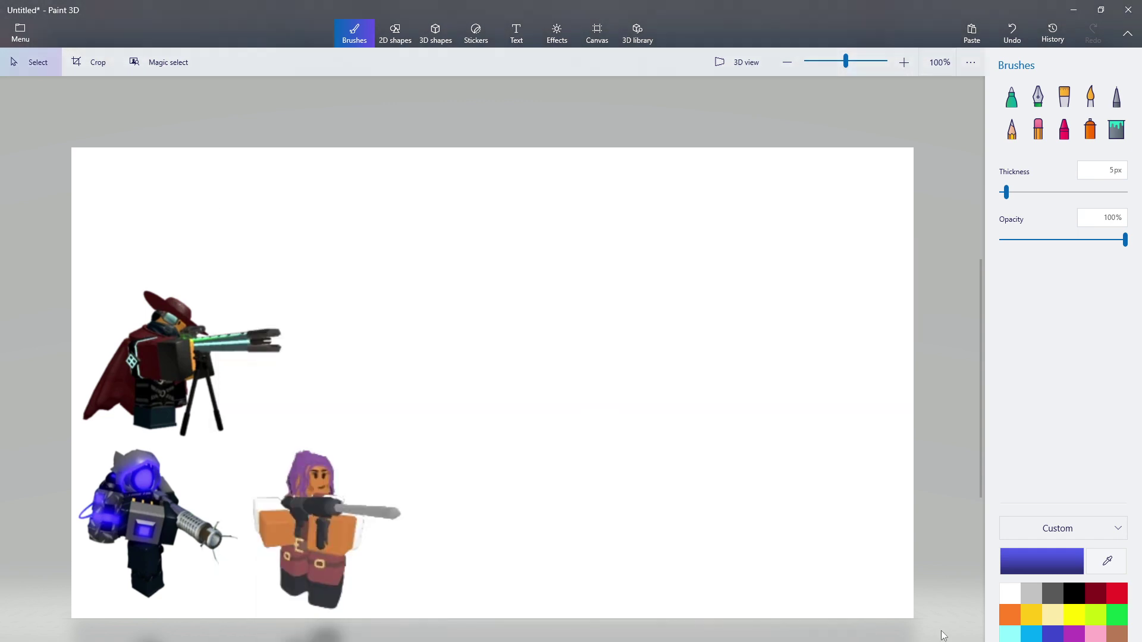
left_click(942, 635)
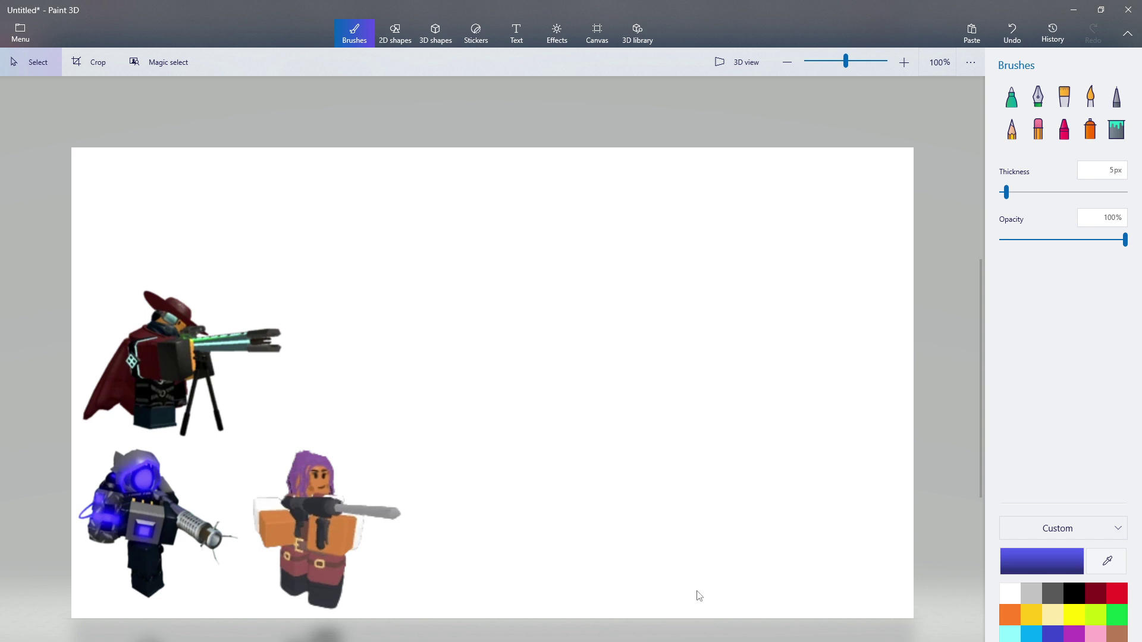
mouse_move(539, 641)
left_click(539, 641)
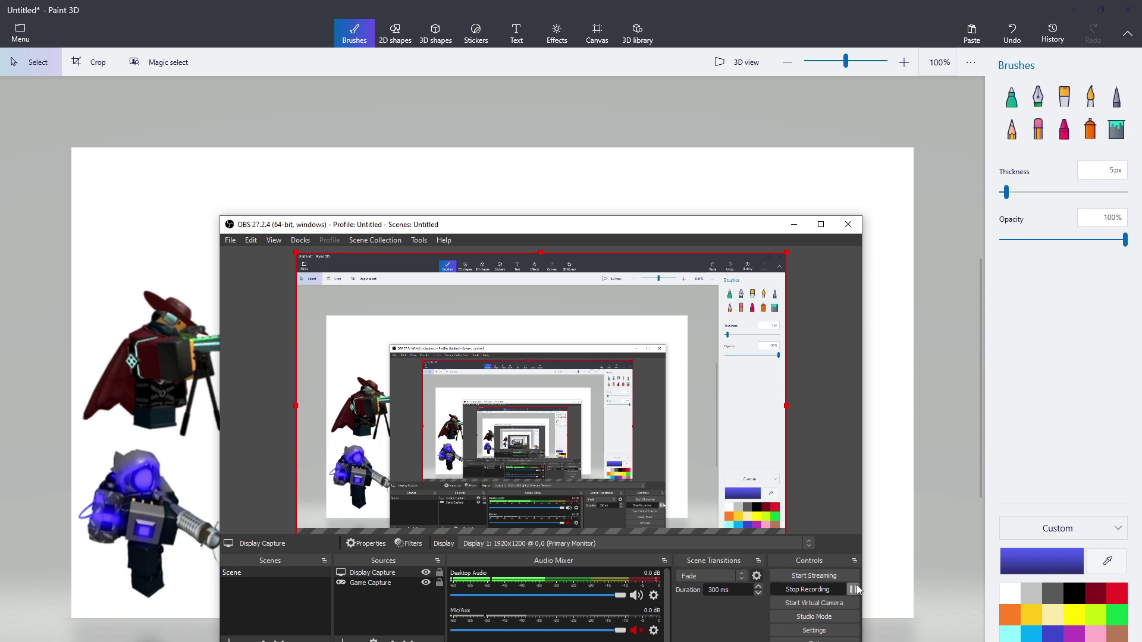
Return to Paint 3D, paste the 350 × 350 px yellow duck image and place it opposite the towers at the canvas's lower edge.
left_click(980, 2)
left_click(971, 33)
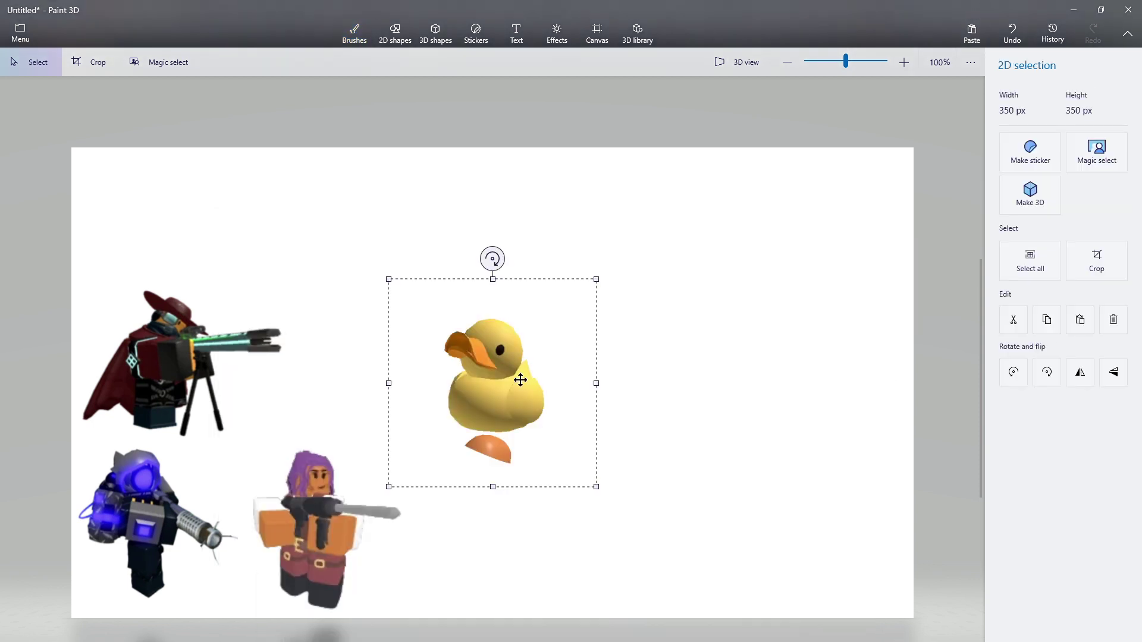
left_click_drag(521, 380, 698, 511)
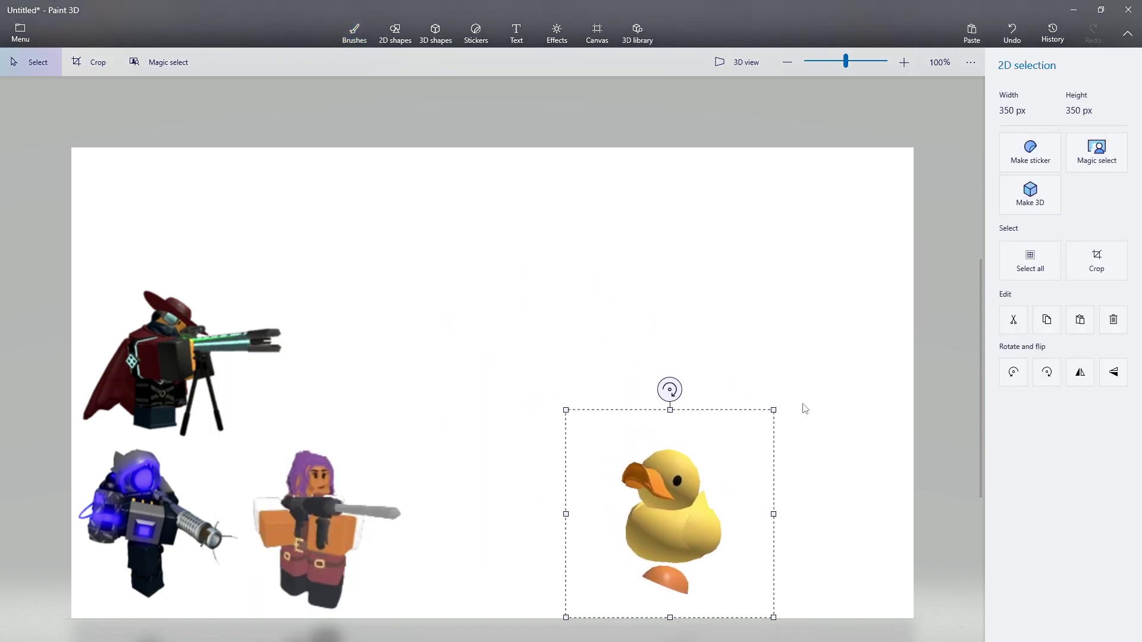
Shrink the selected duck image toward the canvas's lower edge and delete it.
left_click_drag(773, 410, 696, 497)
key("Delete")
left_click(355, 33)
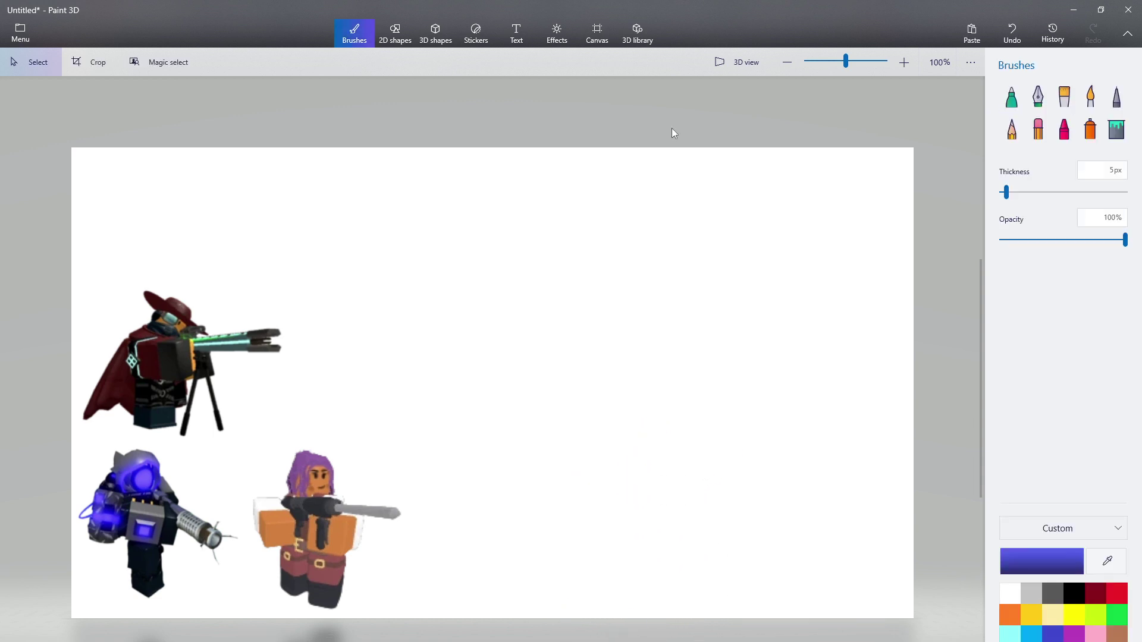
Switch to the Tower Defense Simulator Wiki in the browser and copy the Cool Ducky image.
double_click(730, 6)
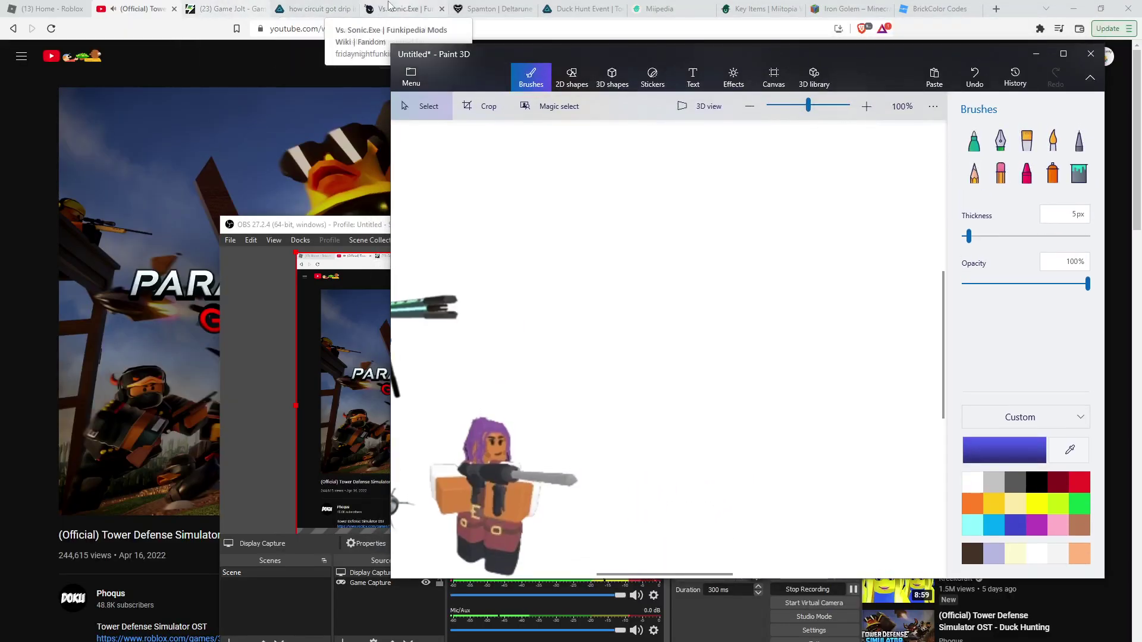
left_click(583, 9)
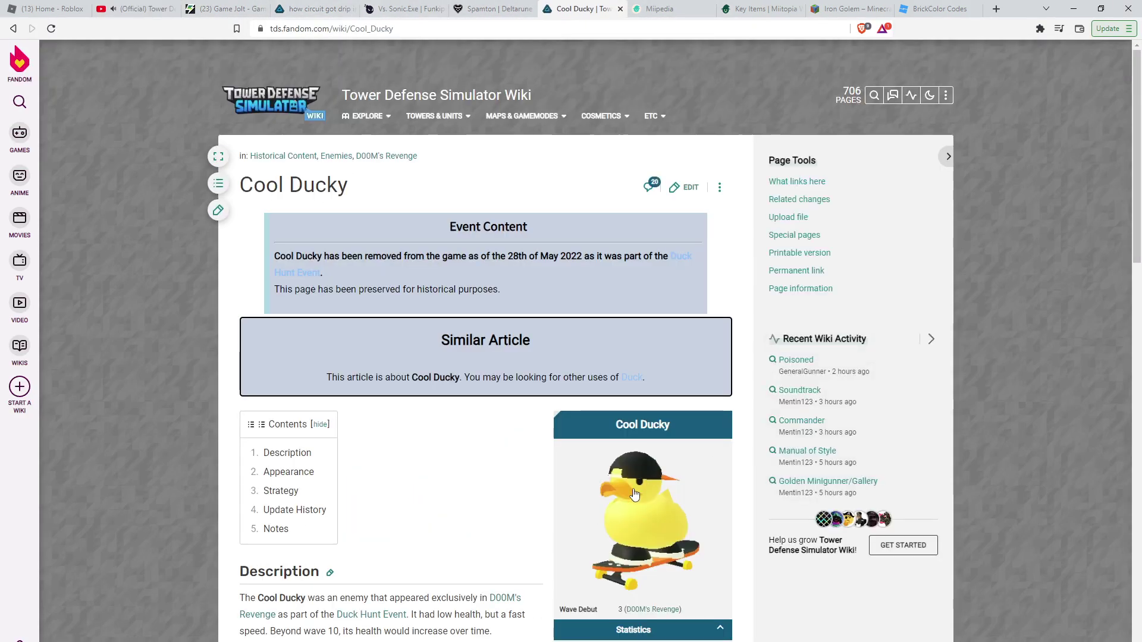
right_click(634, 494)
left_click(678, 433)
key("alt+Tab")
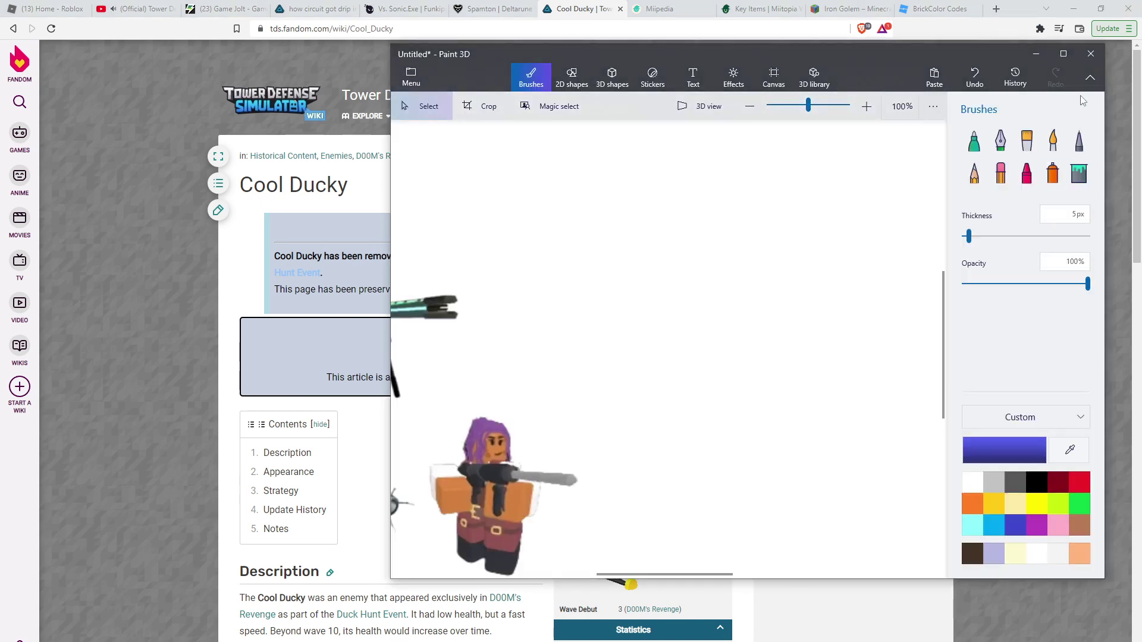
Maximize Paint 3D, paste the Cool Ducky image and place it at 291 × 291 px opposite the towers near the canvas's lower edge.
left_click(1063, 54)
left_click(971, 33)
mouse_move(466, 365)
left_mouse_down()
mouse_move(877, 518)
mouse_move(592, 510)
left_mouse_up()
left_click_drag(650, 425, 751, 504)
Move the Cool Ducky up the canvas, rotate it through a full flip and bring it back down upright near the lower edge.
left_click_drag(614, 420, 567, 166)
left_click_drag(712, 247, 550, 337)
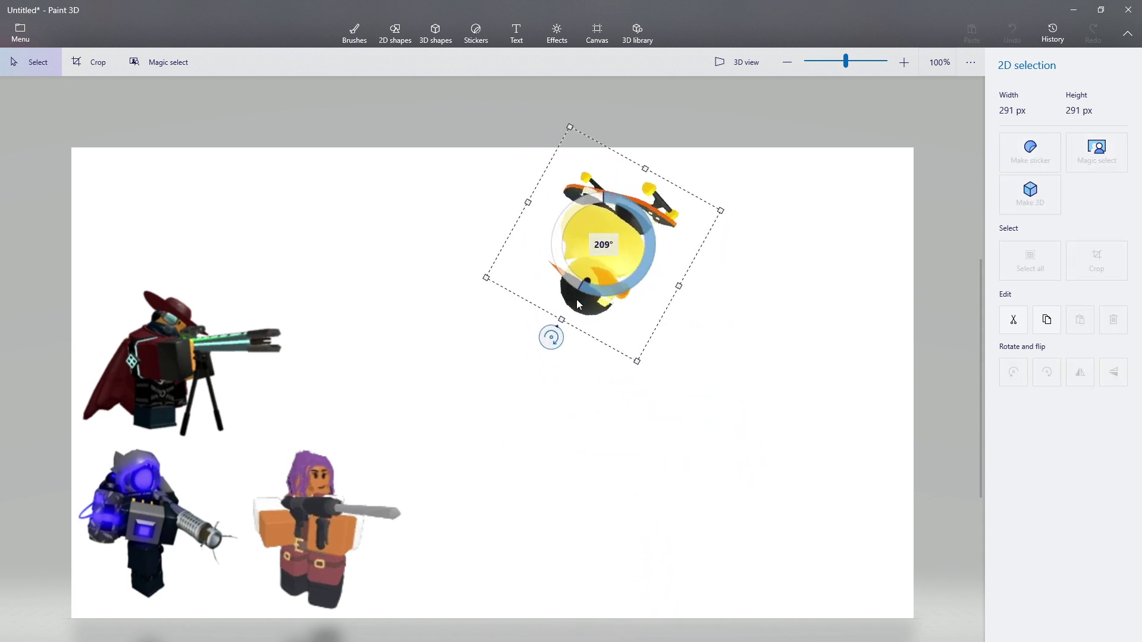
left_click_drag(600, 237, 676, 249)
left_click_drag(628, 349, 673, 495)
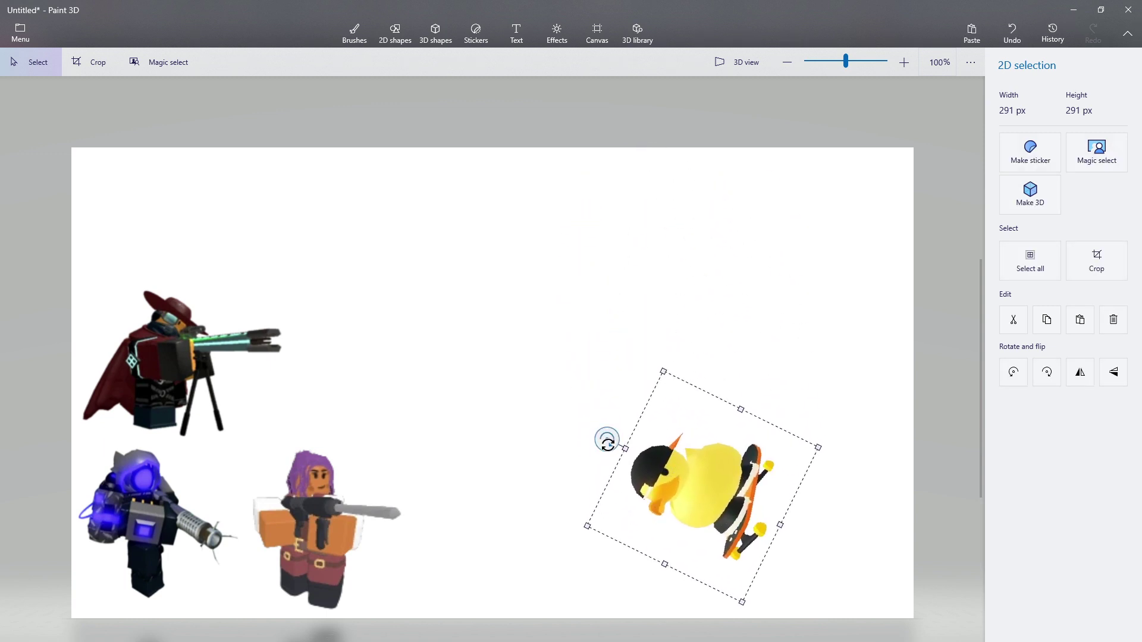
left_click_drag(604, 438, 700, 436)
left_click_drag(698, 385, 696, 379)
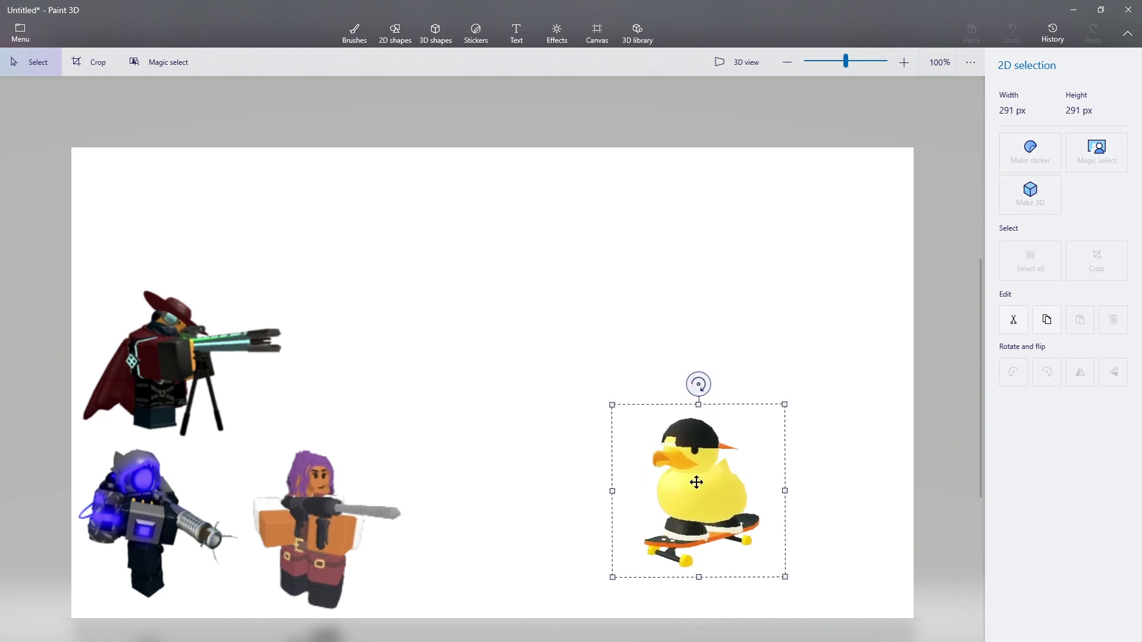
Move the Cool Ducky closer to the towers, turn it upside down and send it off the canvas's lower edge.
left_click_drag(696, 479, 625, 499)
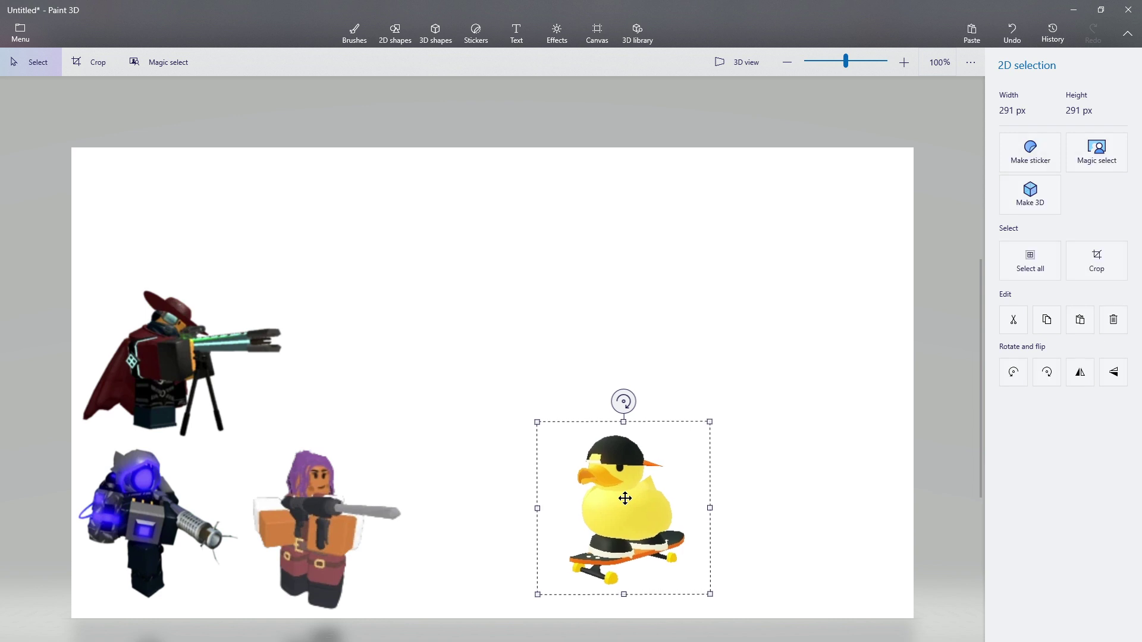
left_click_drag(627, 405, 636, 614)
left_click_drag(644, 500, 649, 641)
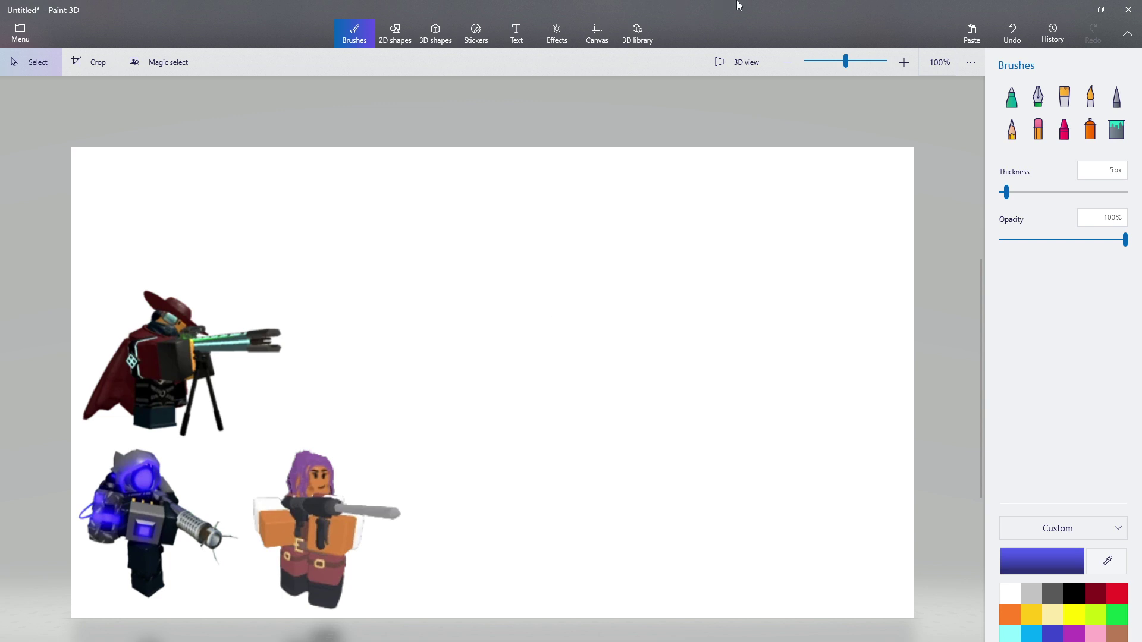
Switch to the browser, open the Fat Ducky page from the Duck Hunt Event enemies and copy its image.
double_click(737, 6)
left_click(13, 28)
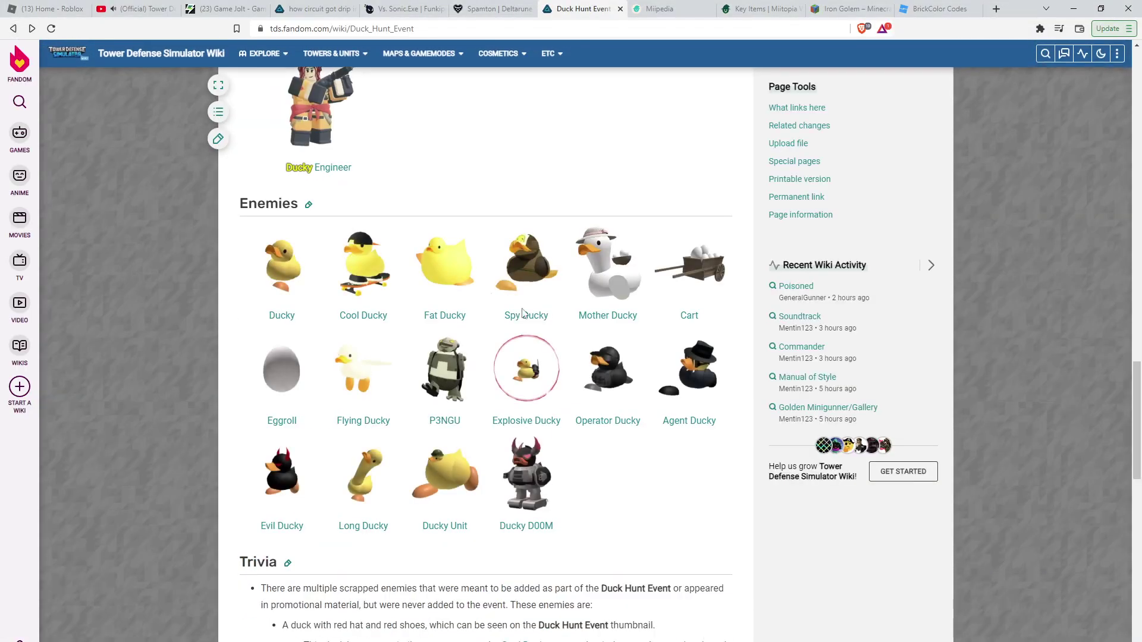
left_click(446, 317)
right_click(657, 503)
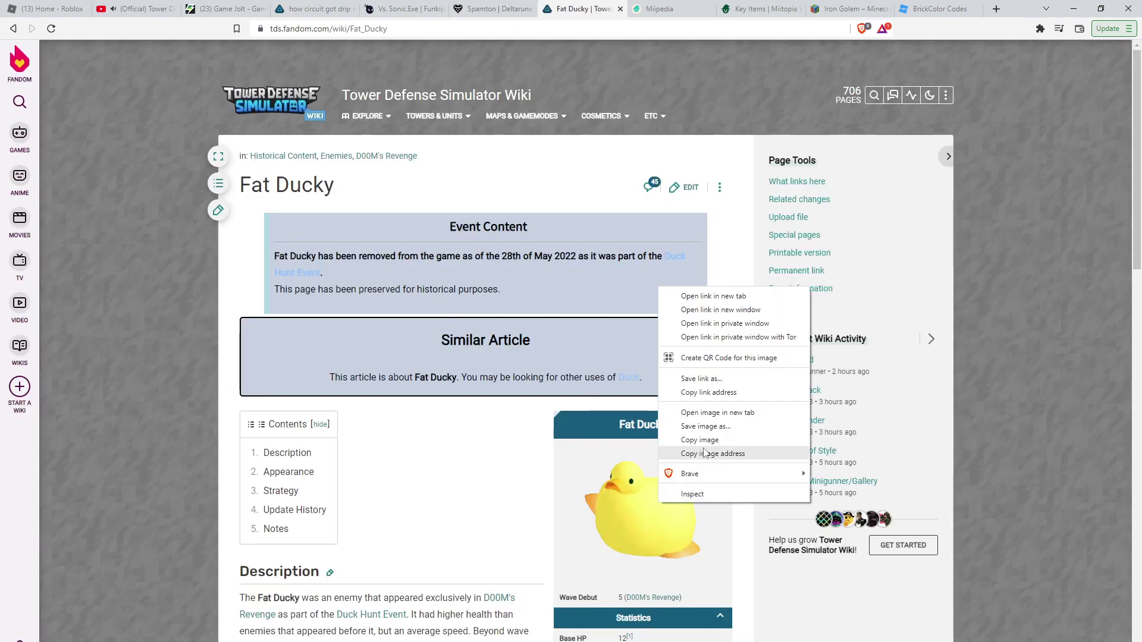
left_click(700, 440)
key("alt+Tab")
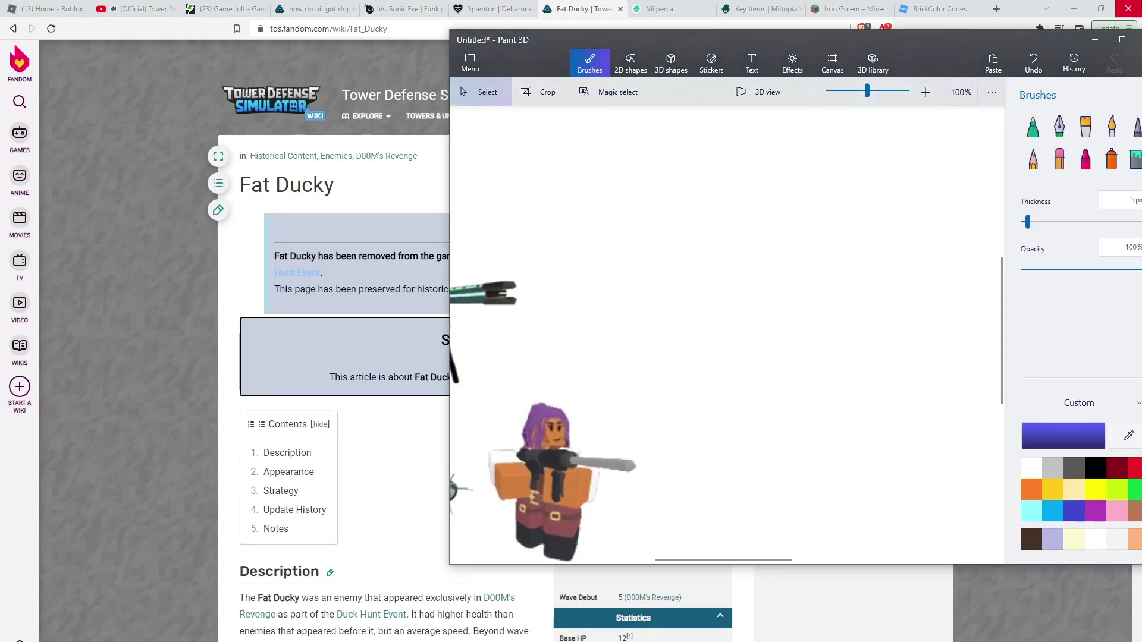
Maximize Paint 3D, paste the 250 × 250 px Fat Ducky image and place it opposite the purple-haired tower near the canvas's lower edge.
left_click(1111, 47)
left_click(981, 34)
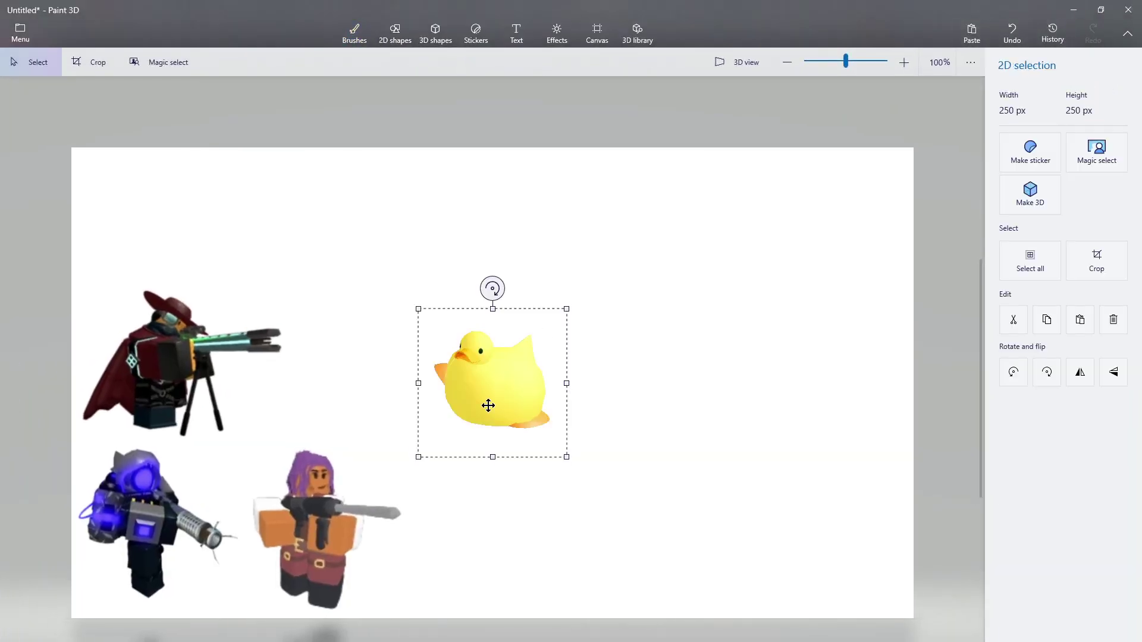
mouse_move(487, 403)
left_mouse_down()
mouse_move(533, 500)
mouse_move(604, 560)
left_mouse_up()
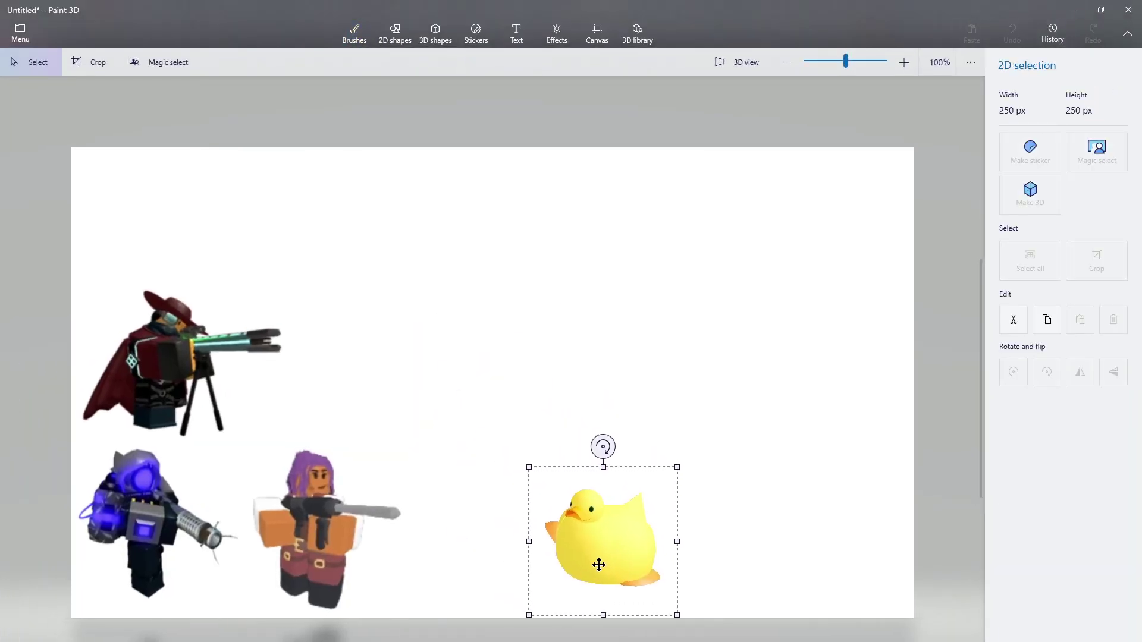
left_click_drag(510, 409, 514, 392)
left_click(871, 214)
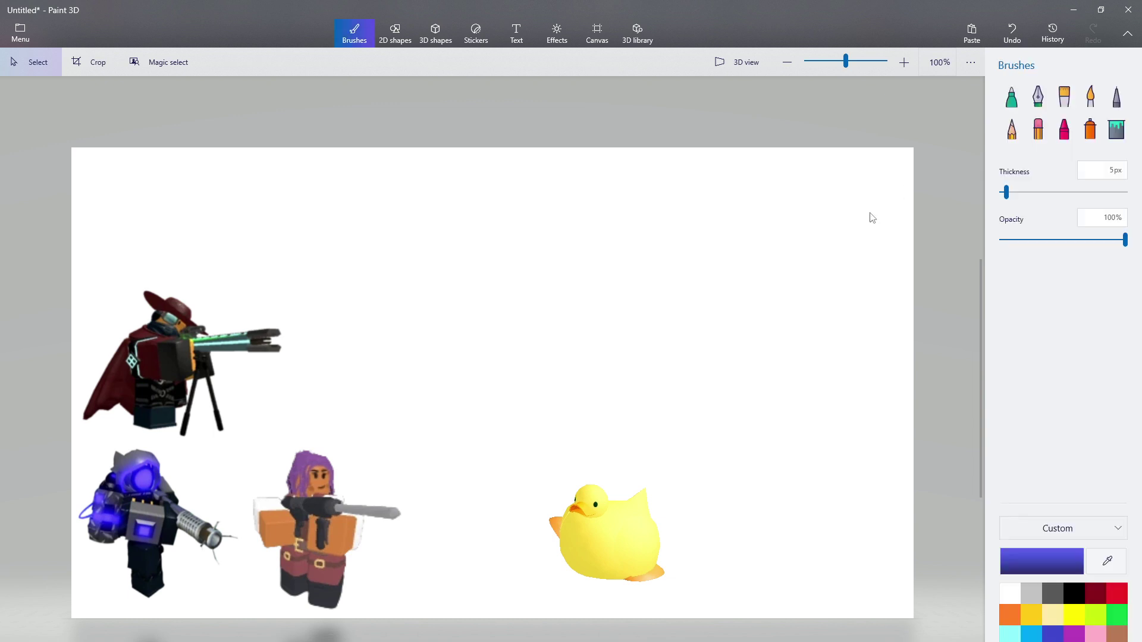
Erase the Fat Ducky's body with the Eraser, leaving only its head and two orange feet.
left_click(1038, 129)
scroll(527, 566, "up", 2)
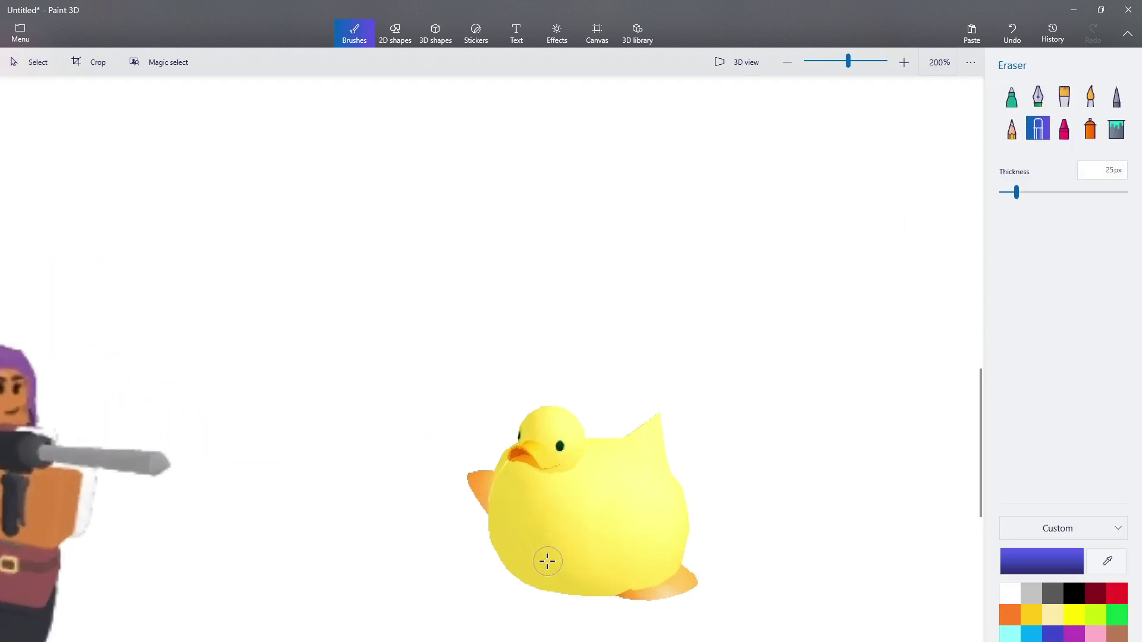
left_click_drag(524, 580, 496, 501)
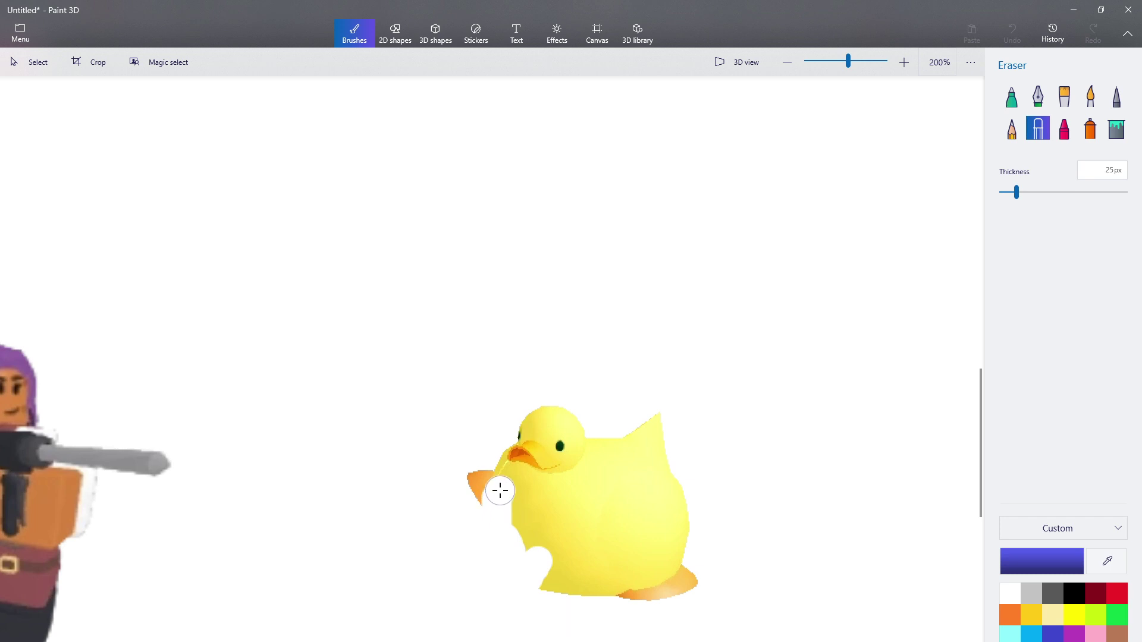
scroll(478, 467, "up", 2)
mouse_move(518, 476)
left_mouse_down()
mouse_move(509, 454)
mouse_move(523, 411)
mouse_move(509, 415)
mouse_move(500, 472)
mouse_move(528, 489)
mouse_move(627, 510)
mouse_move(676, 497)
mouse_move(805, 365)
mouse_move(854, 401)
mouse_move(845, 494)
left_mouse_up()
scroll(818, 518, "down", 3)
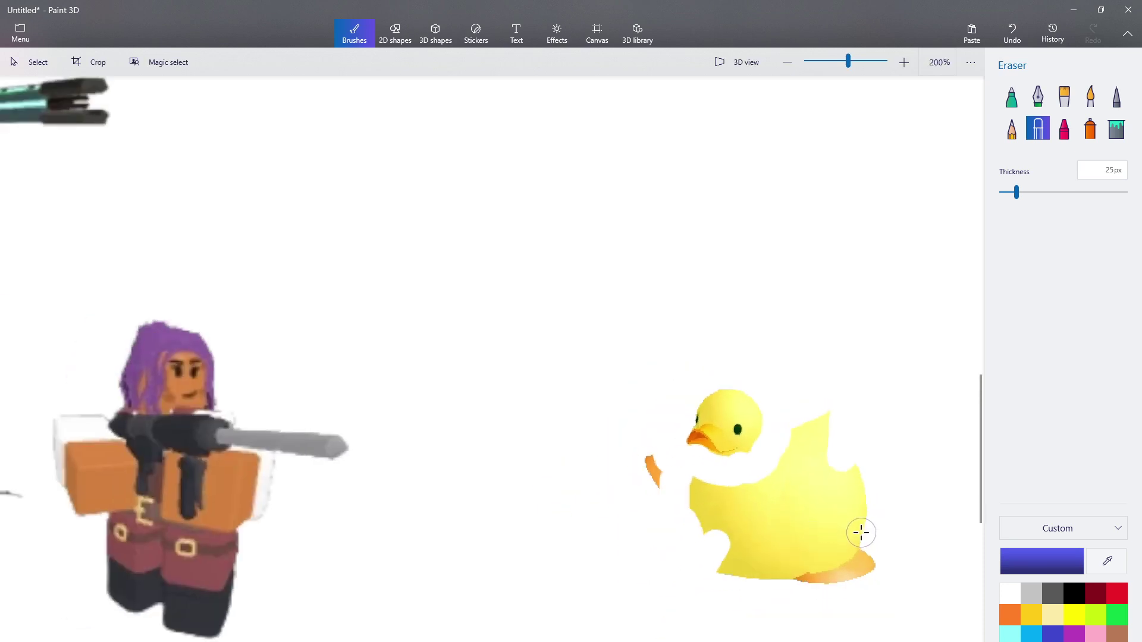
mouse_move(861, 532)
left_mouse_down()
mouse_move(821, 560)
mouse_move(705, 576)
mouse_move(734, 531)
mouse_move(743, 562)
mouse_move(776, 516)
mouse_move(732, 515)
mouse_move(704, 539)
left_mouse_up()
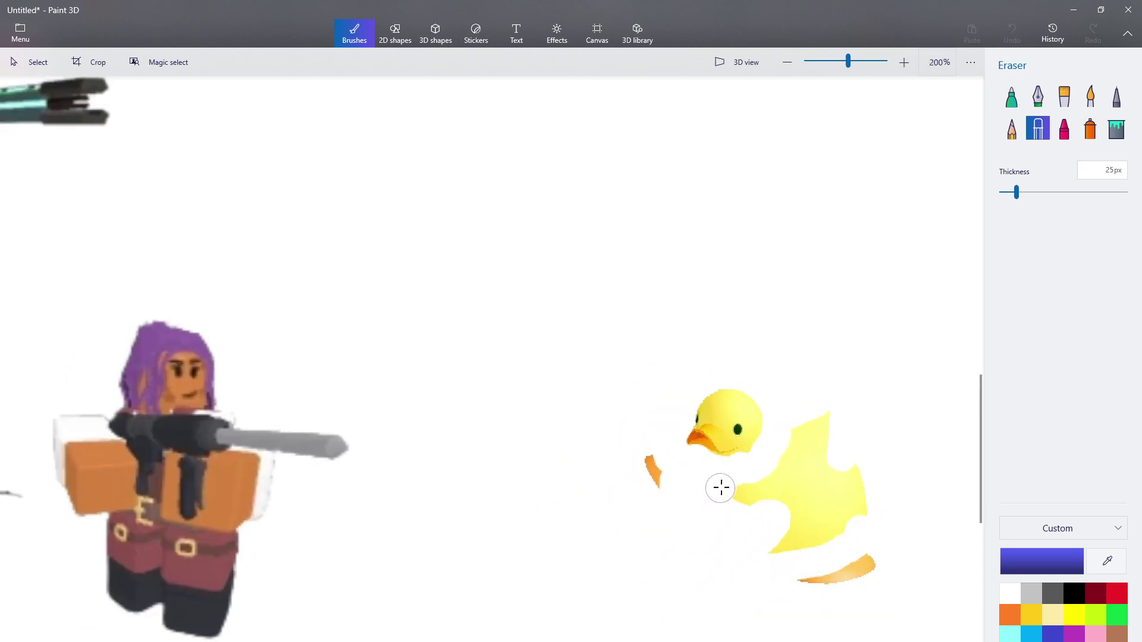
mouse_move(721, 488)
left_mouse_down()
mouse_move(764, 504)
mouse_move(780, 548)
mouse_move(816, 522)
mouse_move(807, 542)
mouse_move(832, 526)
mouse_move(875, 486)
mouse_move(842, 480)
mouse_move(857, 492)
mouse_move(806, 406)
mouse_move(825, 470)
mouse_move(826, 458)
mouse_move(810, 508)
mouse_move(770, 487)
left_mouse_up()
Lower the Fat Ducky's raised foot and its head to the level of the other foot.
left_click(29, 62)
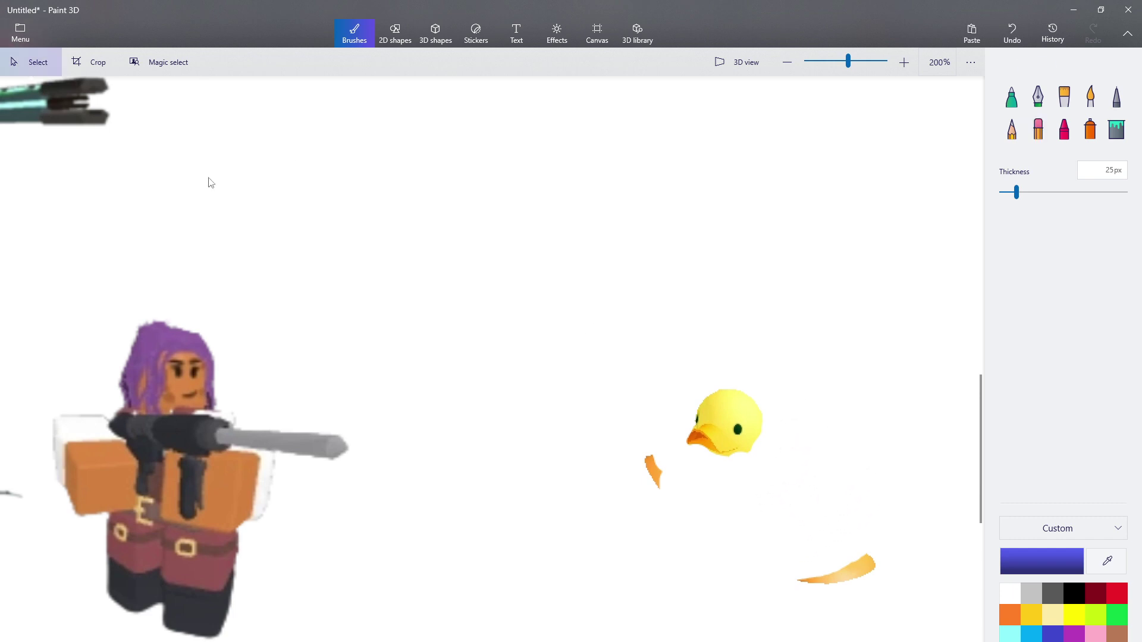
mouse_move(623, 510)
left_mouse_down()
mouse_move(668, 466)
mouse_move(668, 446)
mouse_move(655, 589)
mouse_move(646, 579)
left_mouse_up()
left_click(704, 511)
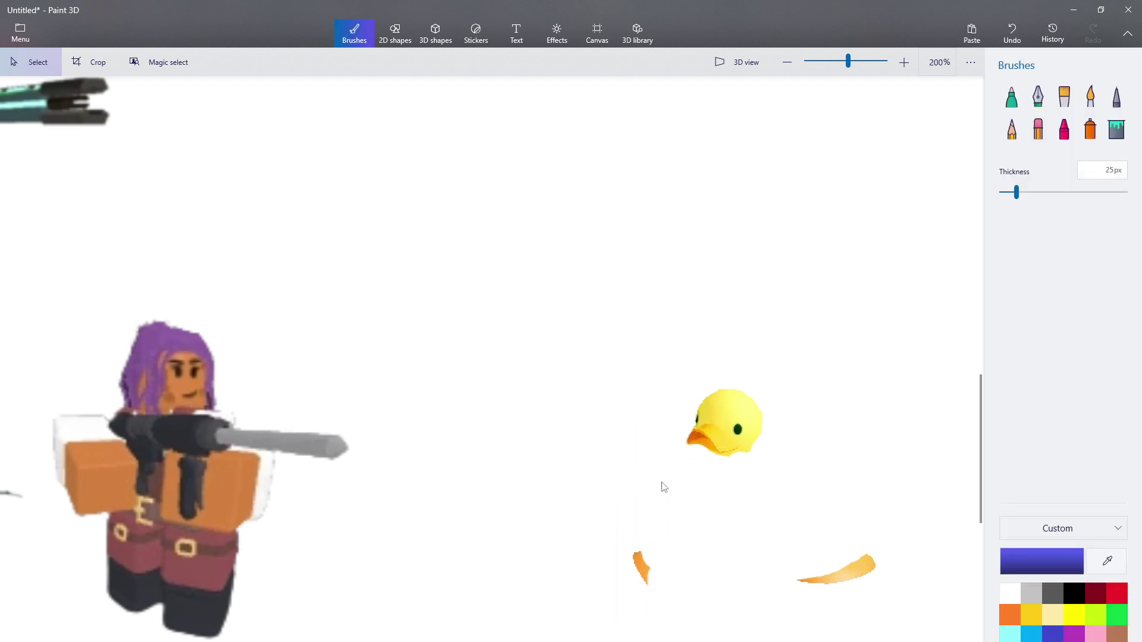
left_click_drag(685, 464, 766, 383)
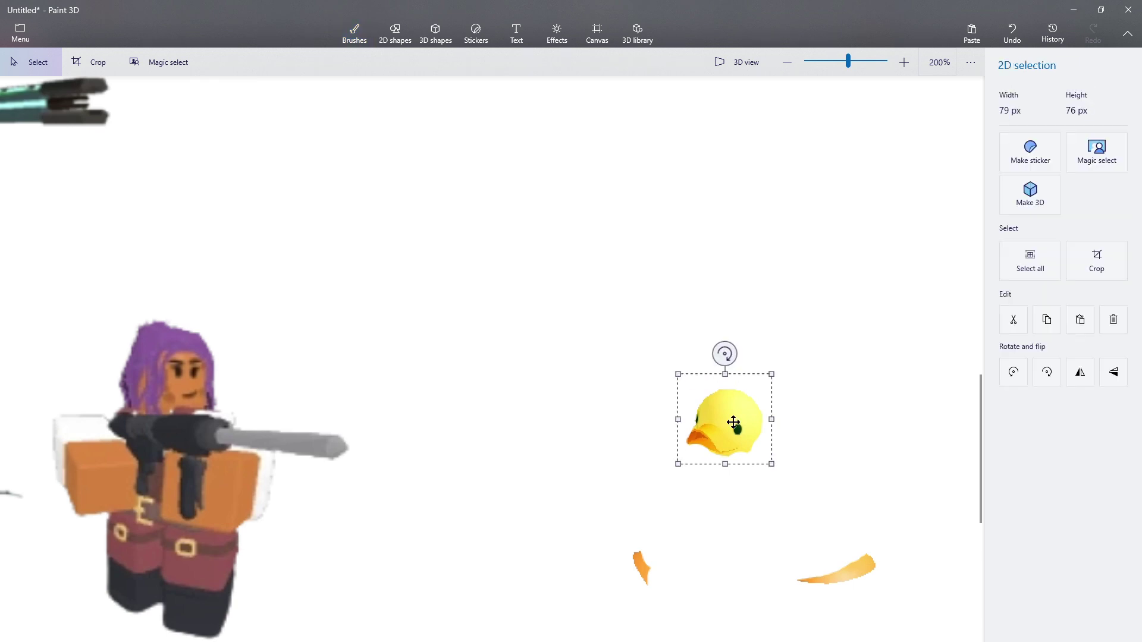
left_click_drag(732, 423, 729, 552)
left_click(748, 455)
Select the Fat Ducky's leftover head and feet together and delete them from the canvas.
scroll(509, 466, "down", 3)
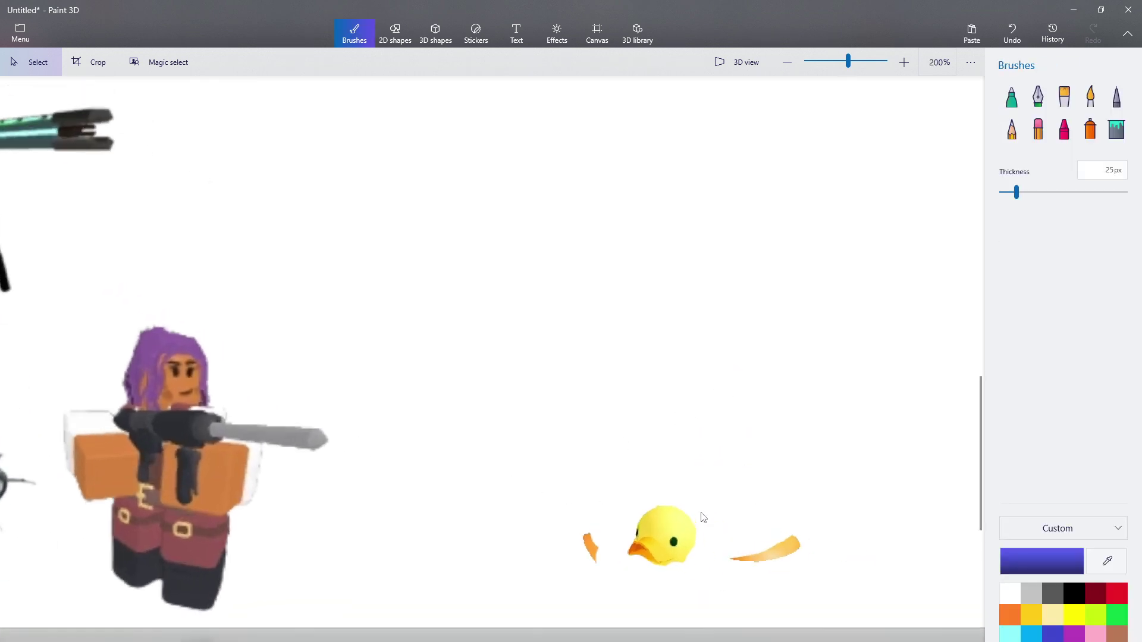
scroll(505, 618, "down", 3)
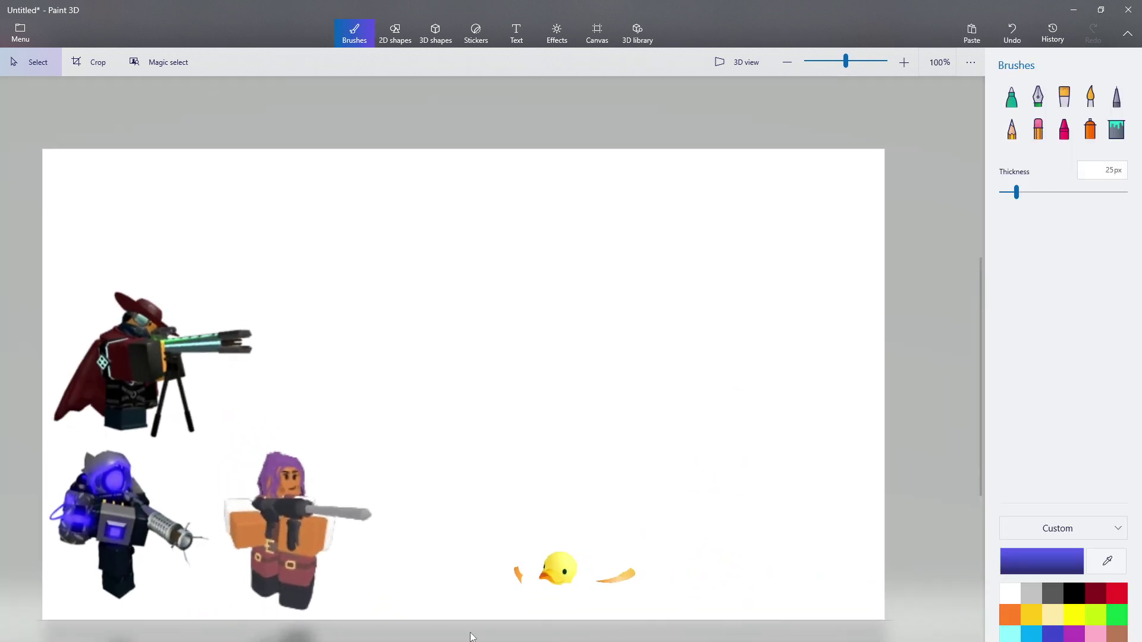
scroll(498, 629, "up", 3)
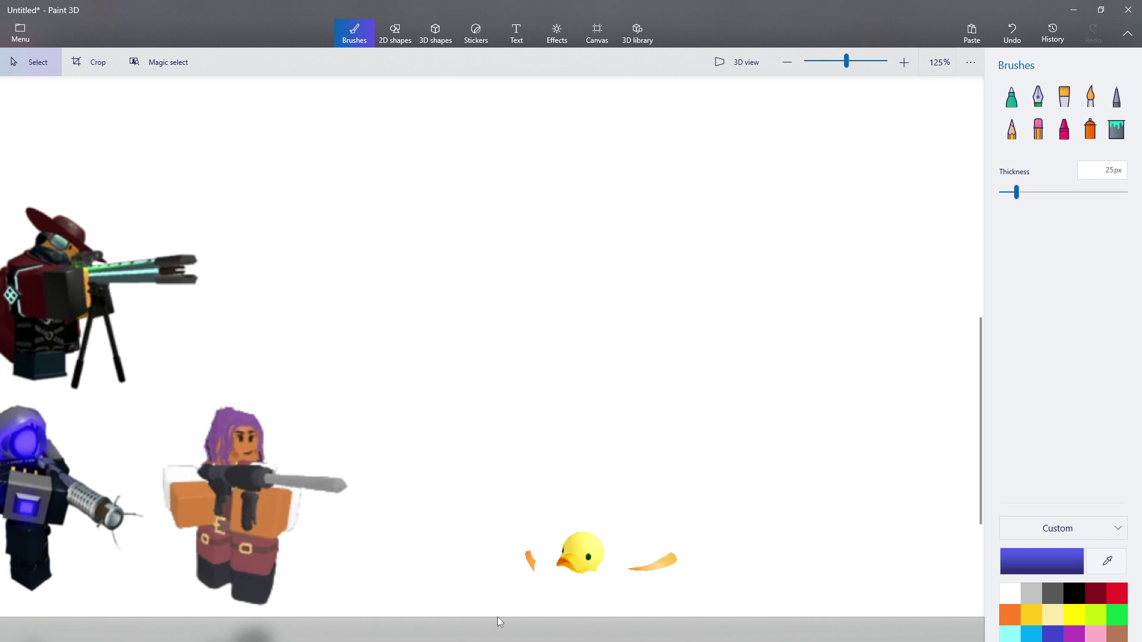
scroll(520, 638, "down", 3)
scroll(505, 640, "up", 3)
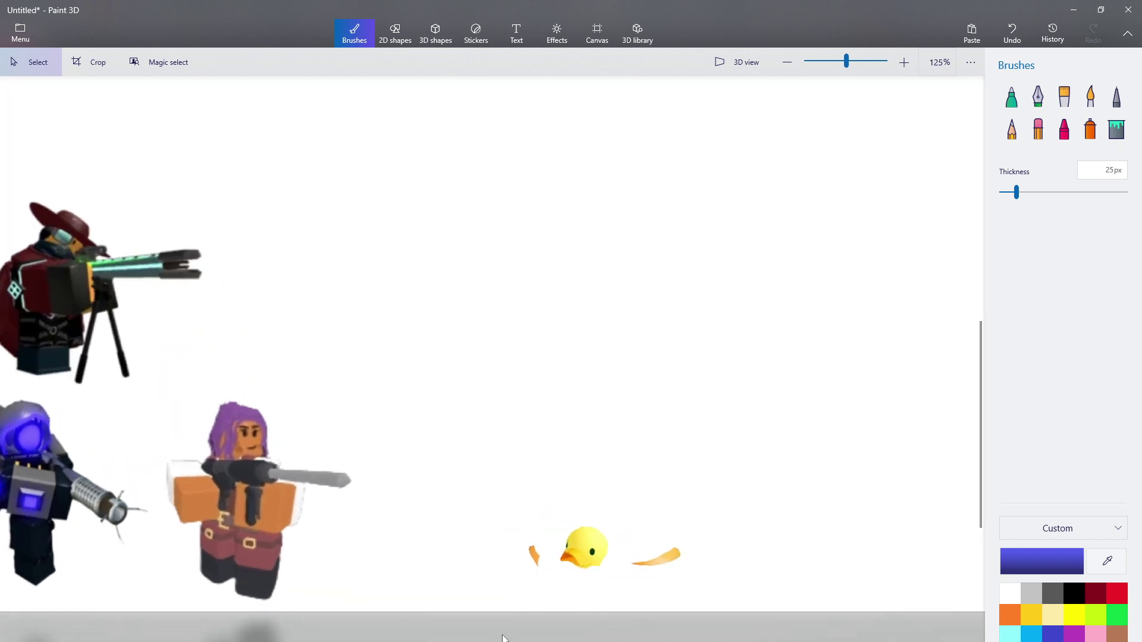
left_click_drag(504, 630, 739, 487)
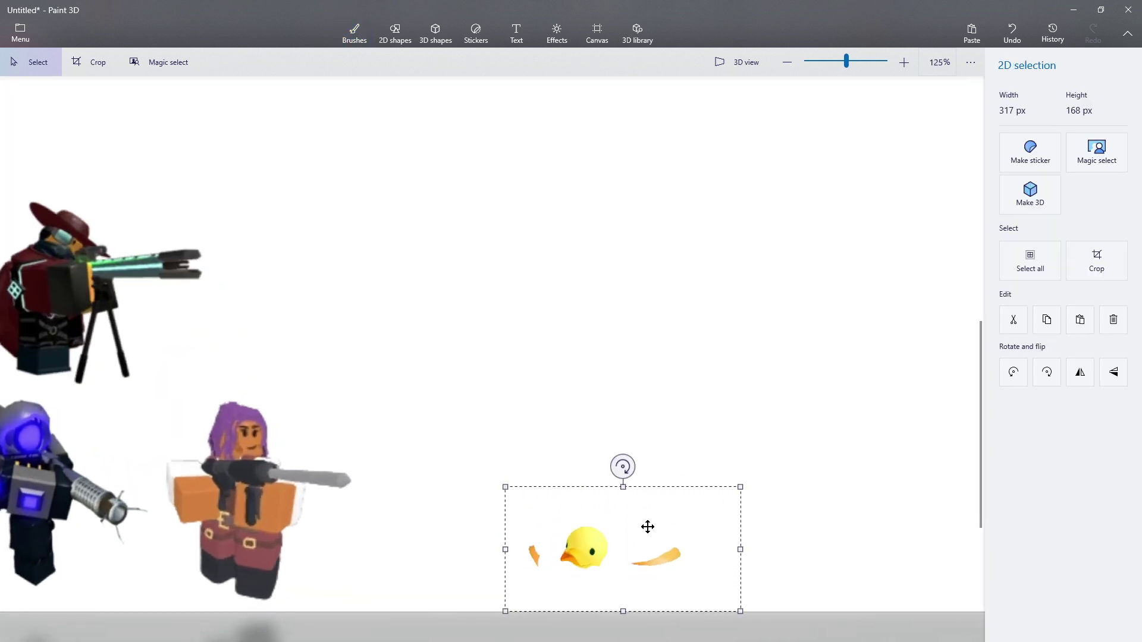
left_click_drag(647, 527, 649, 559)
key("Delete")
Switch to the browser, open the Spy Ducky page from the Duck Hunt Event enemies and copy its image.
double_click(830, 6)
left_click(99, 104)
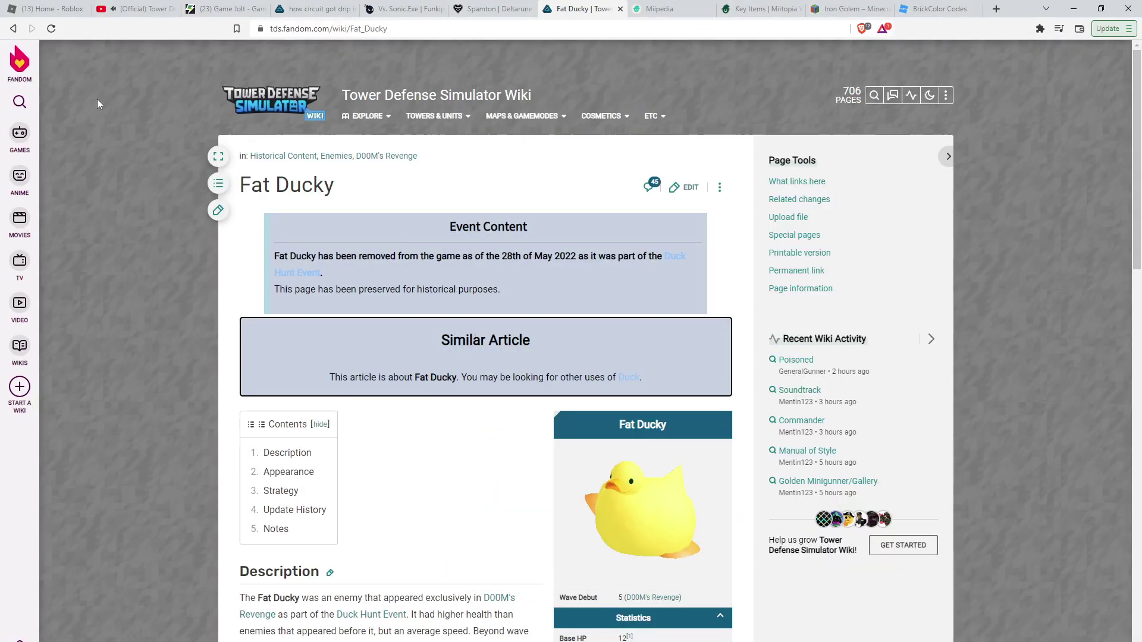
left_click(12, 28)
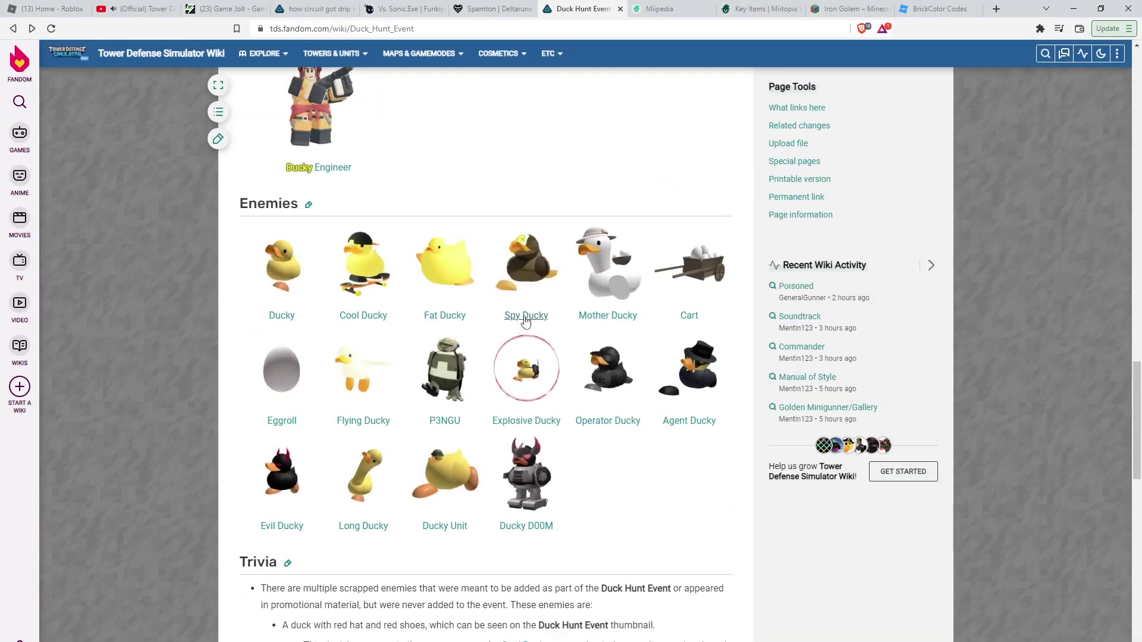
left_click(533, 314)
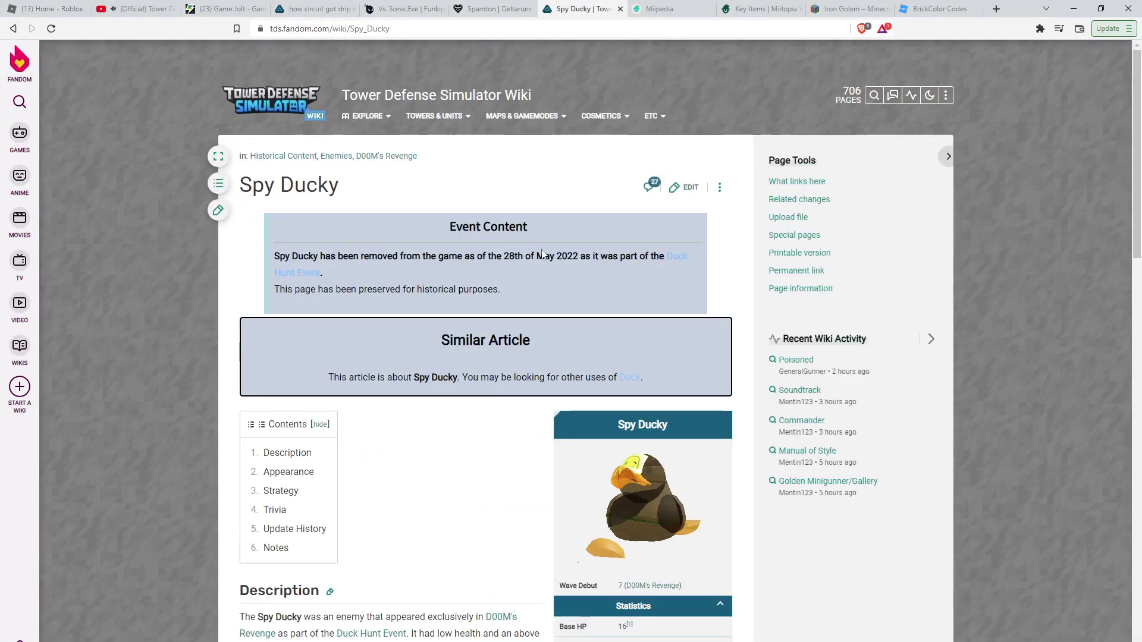
right_click(633, 496)
left_click(685, 433)
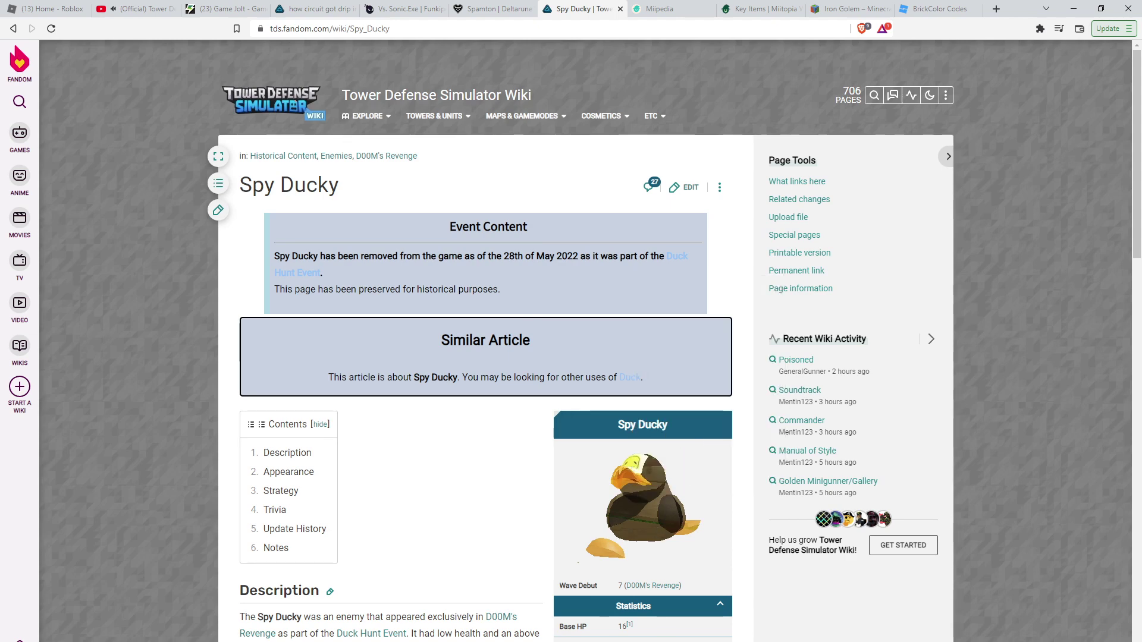
Switch to Paint 3D, maximize it, paste the Spy Ducky and place it opposite the purple-haired tower near the canvas's lower edge.
key("alt+Tab")
left_click_drag(996, 59, 867, 44)
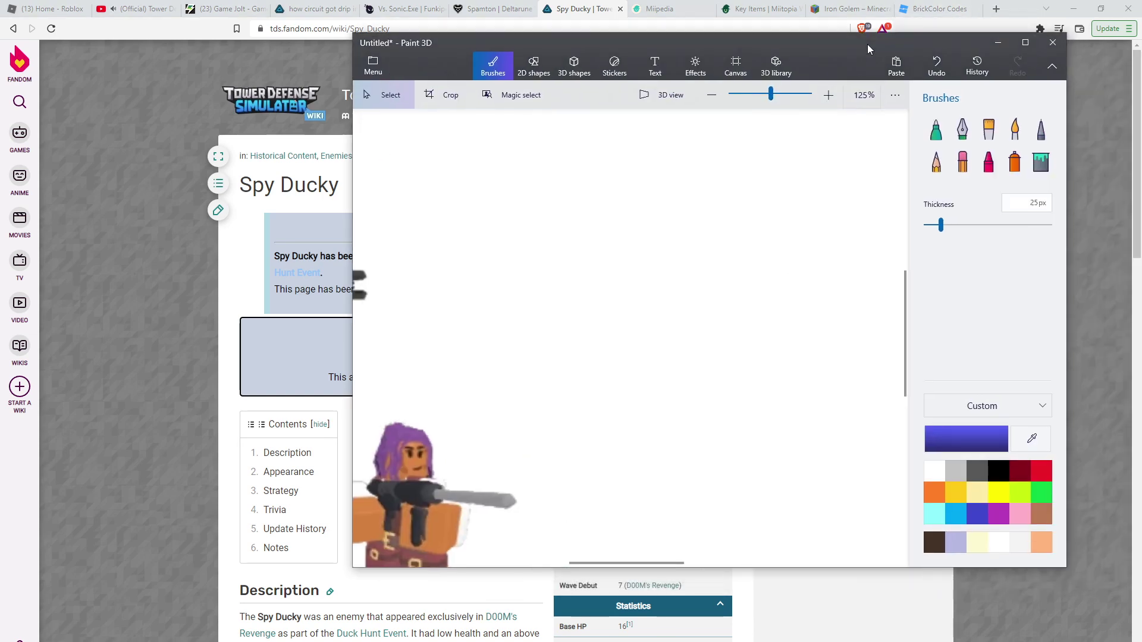
left_click(1025, 43)
left_click(974, 31)
mouse_move(500, 367)
left_mouse_down()
mouse_move(505, 387)
mouse_move(644, 499)
left_mouse_up()
left_click(584, 417)
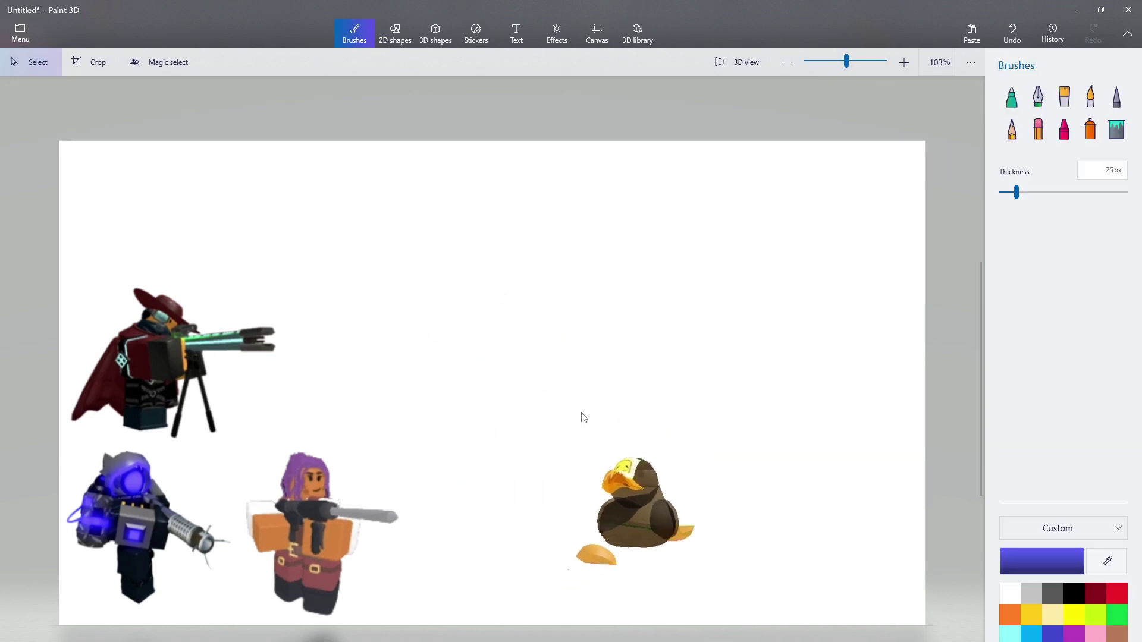
Stretch a thin strip from the blue-glowing tower's face to the Spy Ducky as an 885 × 11 px beam, and undo it.
scroll(585, 418, "up", 2)
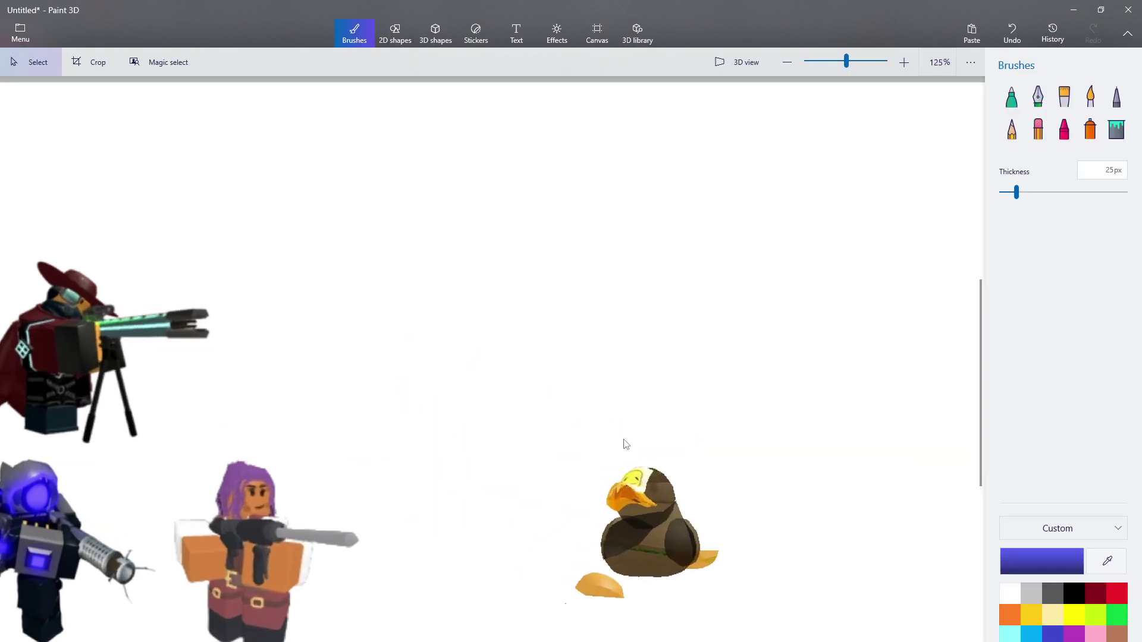
scroll(420, 546, "down", 2)
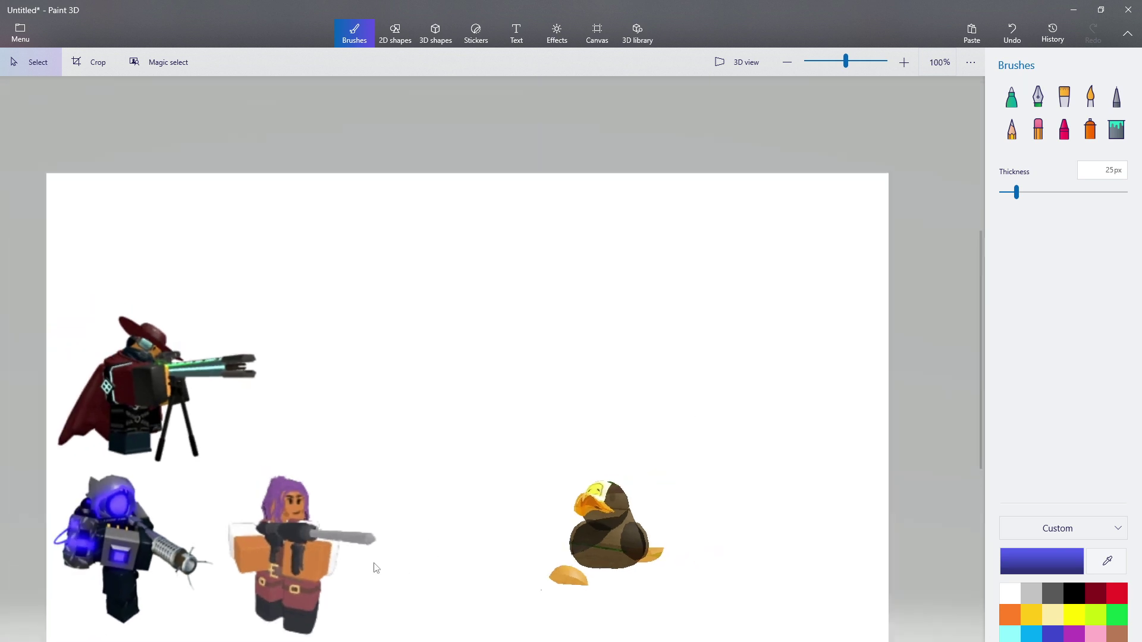
scroll(189, 537, "up", 2)
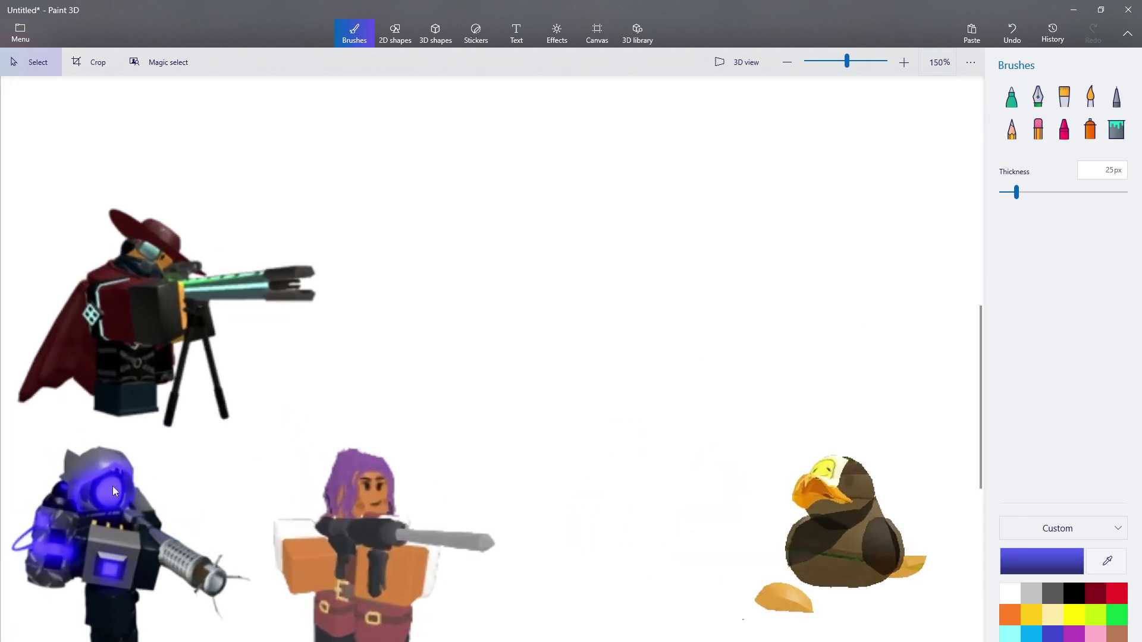
left_click_drag(112, 477, 902, 537)
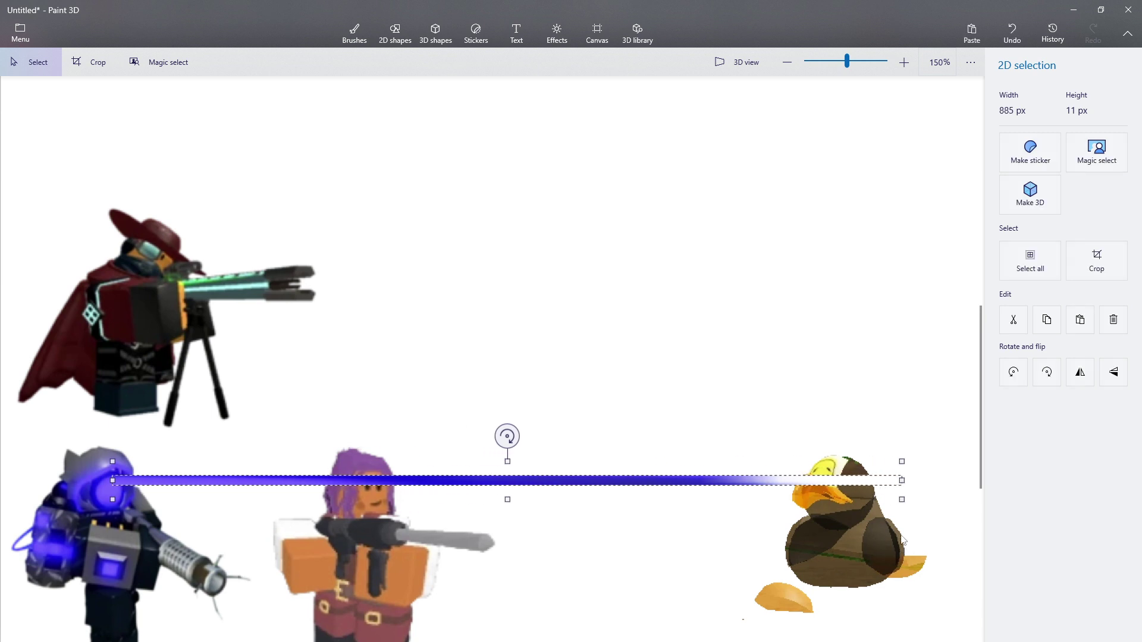
left_click(1011, 34)
Select the Spy Ducky with a 273 × 367 px area and move it down off the canvas's lower edge.
scroll(854, 372, "up", 1)
scroll(779, 487, "down", 1)
scroll(780, 487, "up", 3)
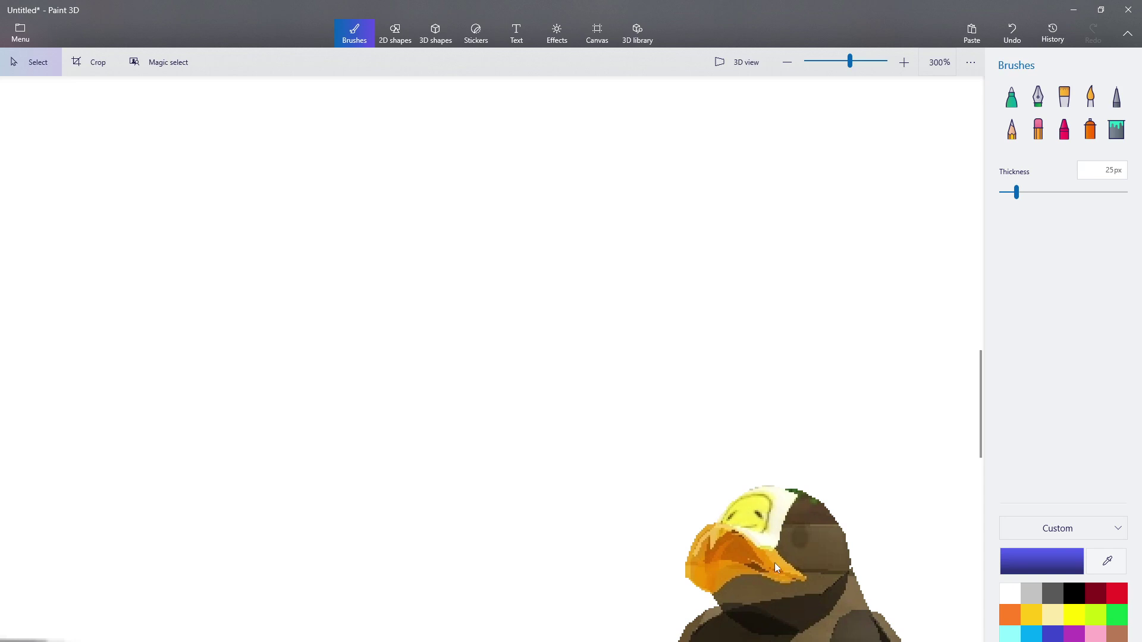
scroll(476, 523, "down", 3)
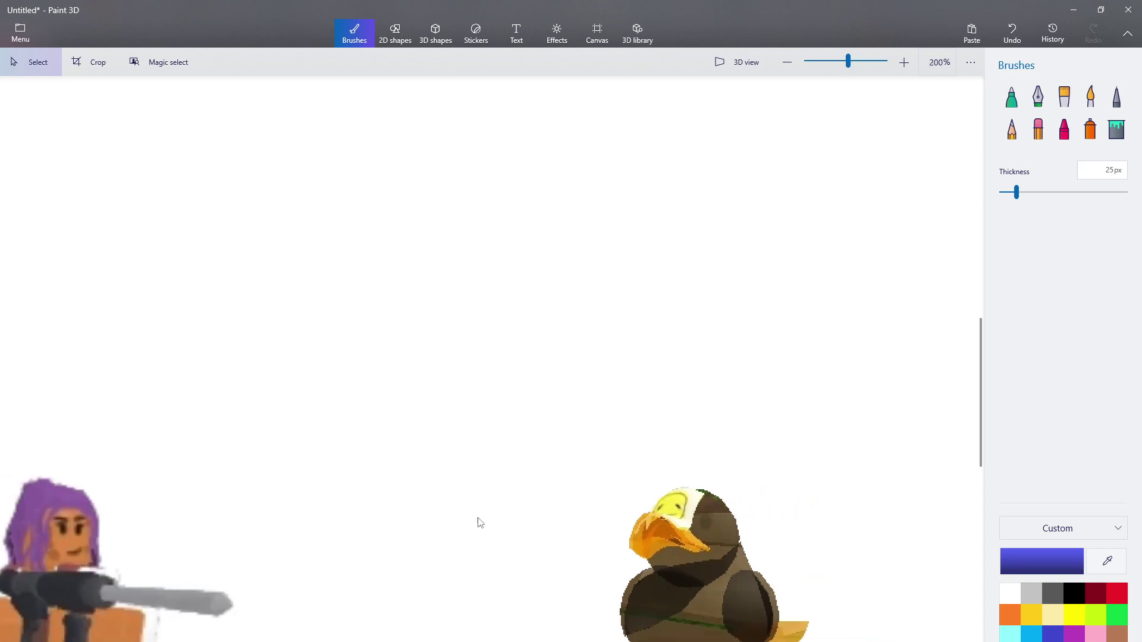
scroll(616, 509, "down", 2)
scroll(601, 589, "up", 1)
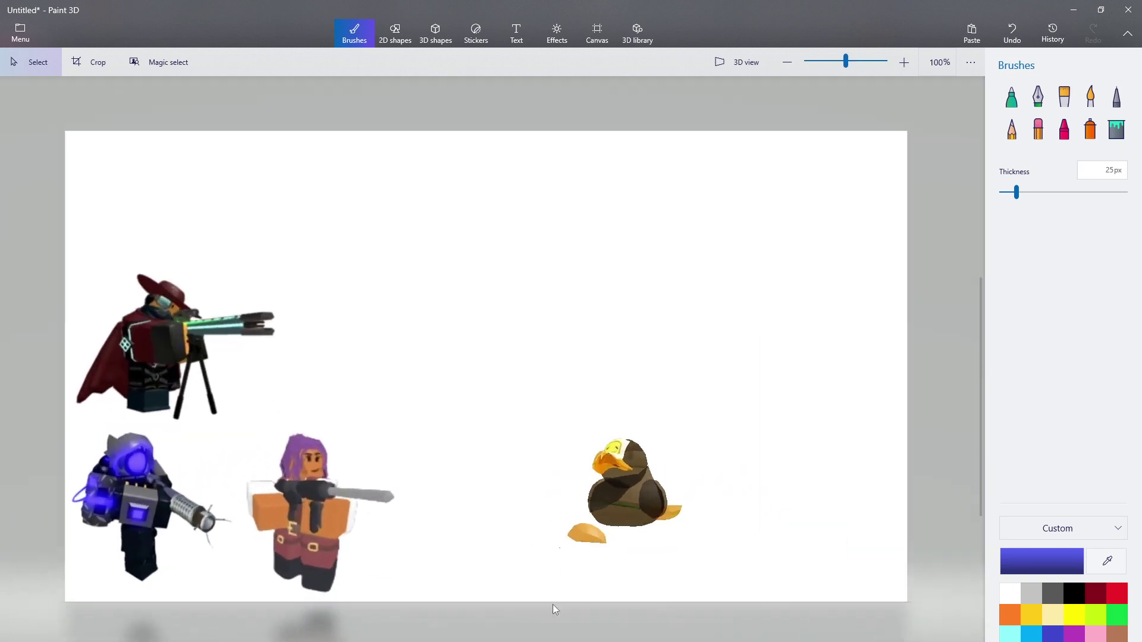
left_click_drag(544, 582, 706, 364)
mouse_move(634, 447)
left_mouse_down()
mouse_move(592, 637)
mouse_move(579, 641)
left_mouse_up()
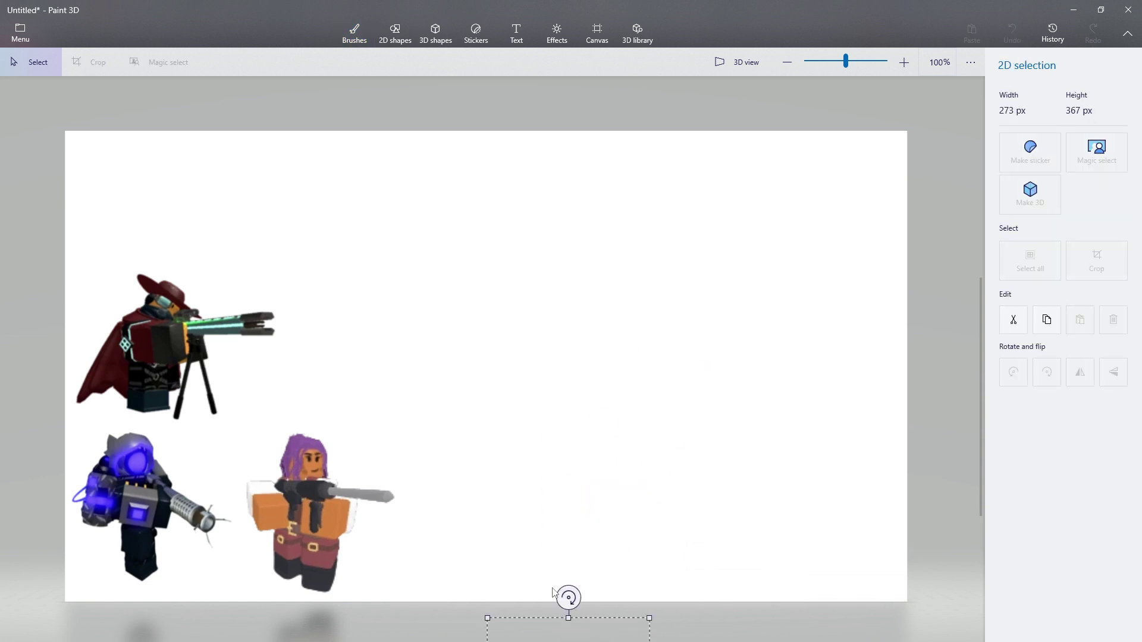
left_click_drag(773, 5, 783, 51)
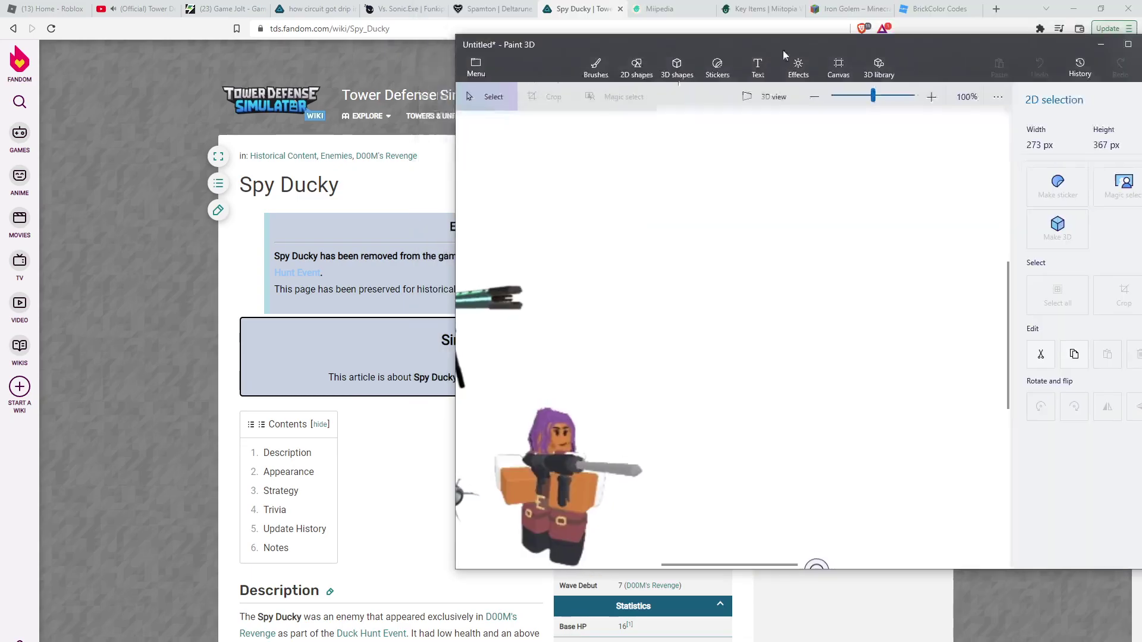
left_click(1126, 46)
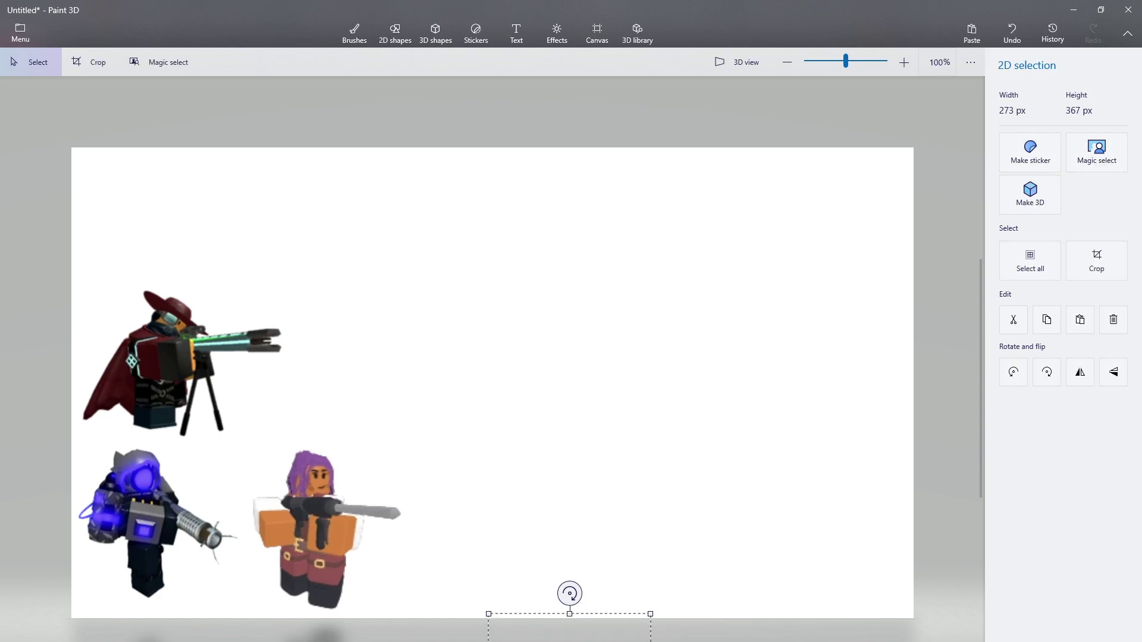
key("alt+Tab")
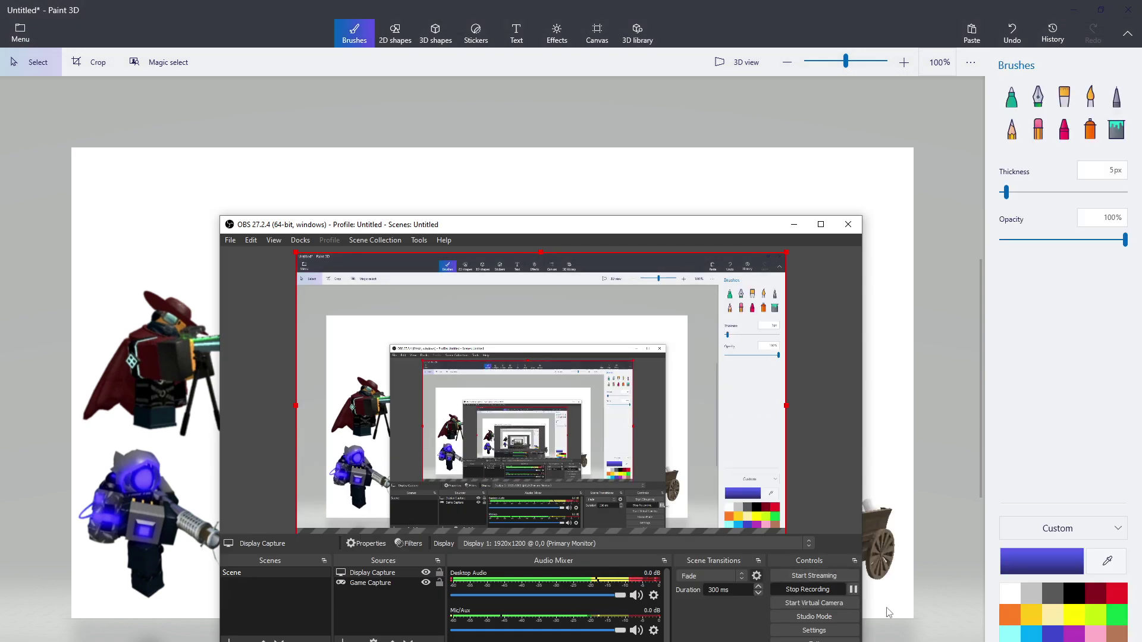
key("alt+Tab")
Move the egg cart directly behind the Mother Ducky so its handles meet her tail.
mouse_move(813, 515)
left_mouse_down()
mouse_move(920, 378)
mouse_move(794, 496)
mouse_move(693, 497)
left_mouse_up()
key("ctrl+w")
scroll(645, 484, "up", 2)
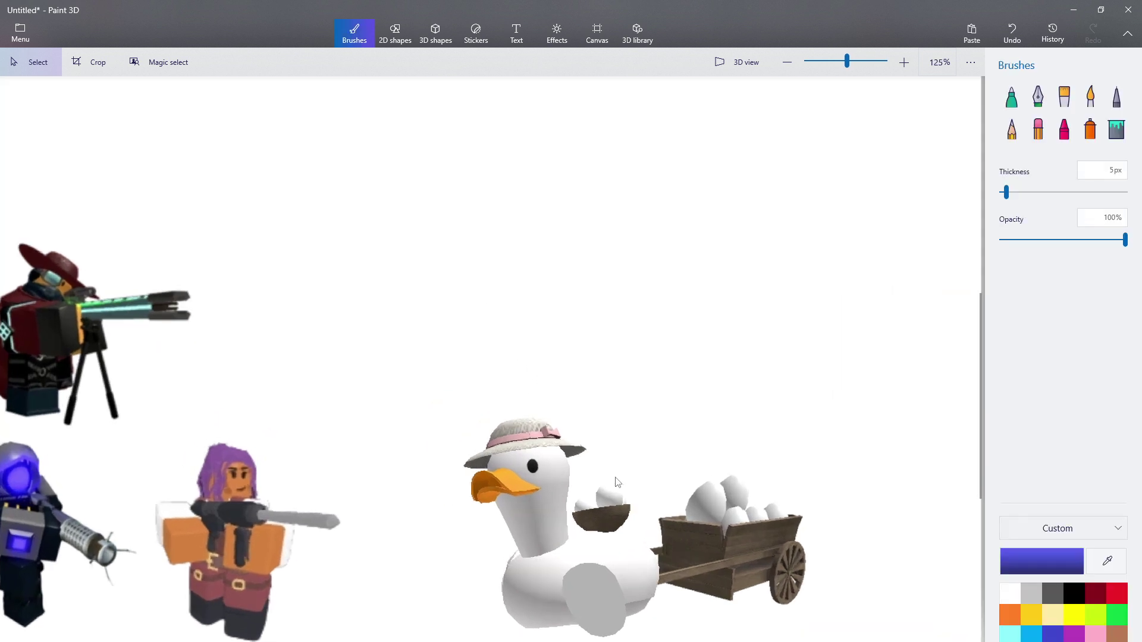
scroll(609, 493, "down", 2)
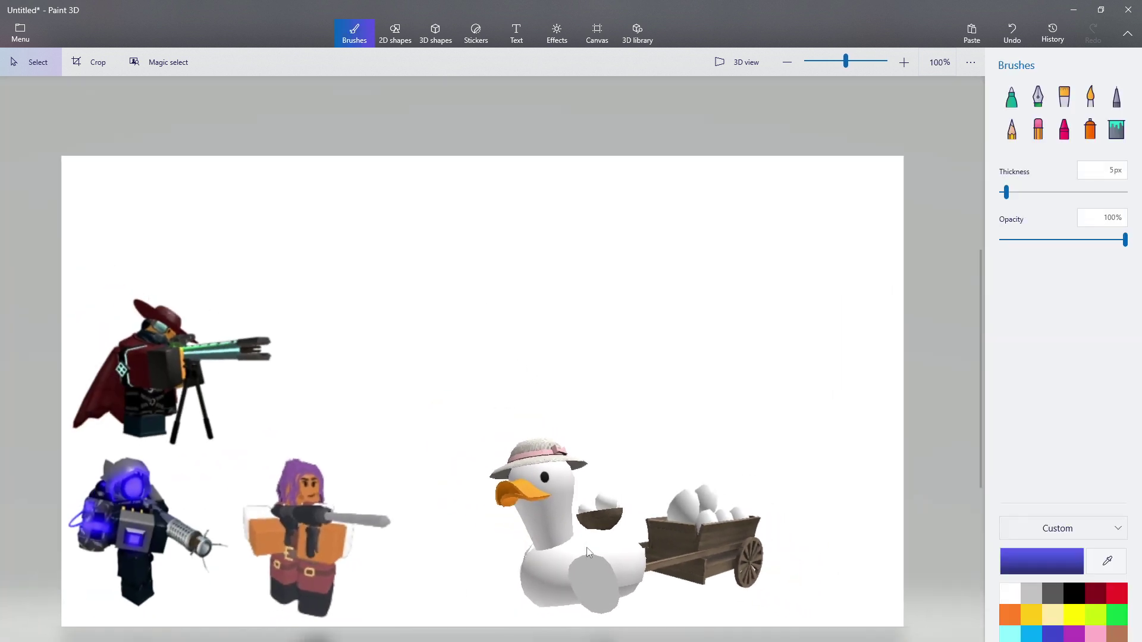
Try rotating a 95 × 84 px selection of the blue-glowing tower's torso a quarter turn counterclockwise, and undo it.
scroll(151, 465, "up", 5)
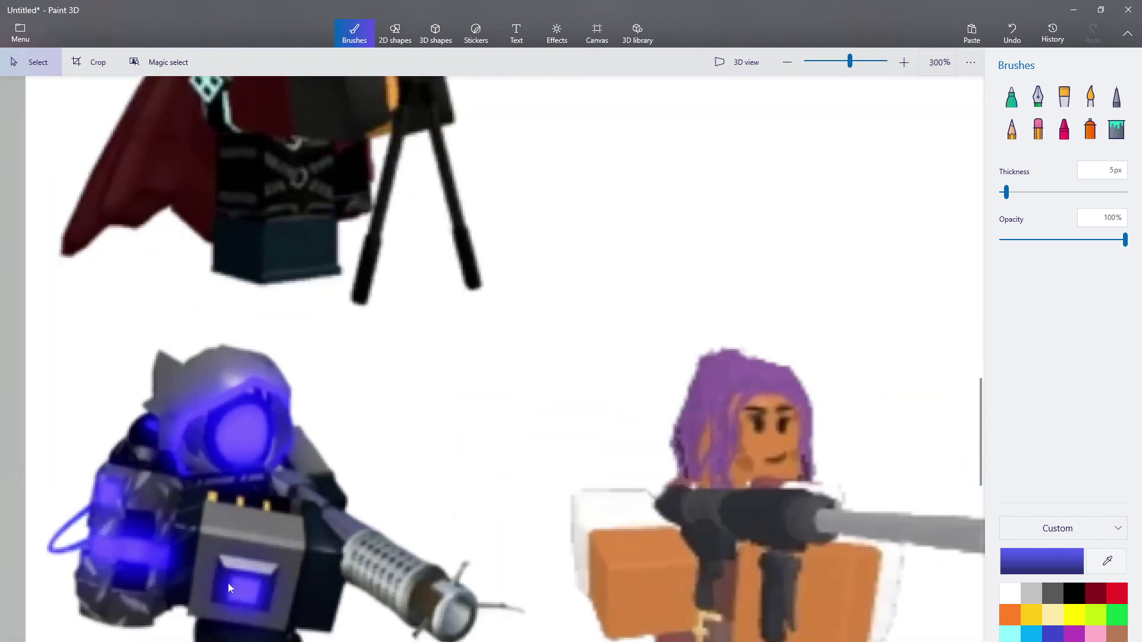
left_click_drag(197, 632, 347, 464)
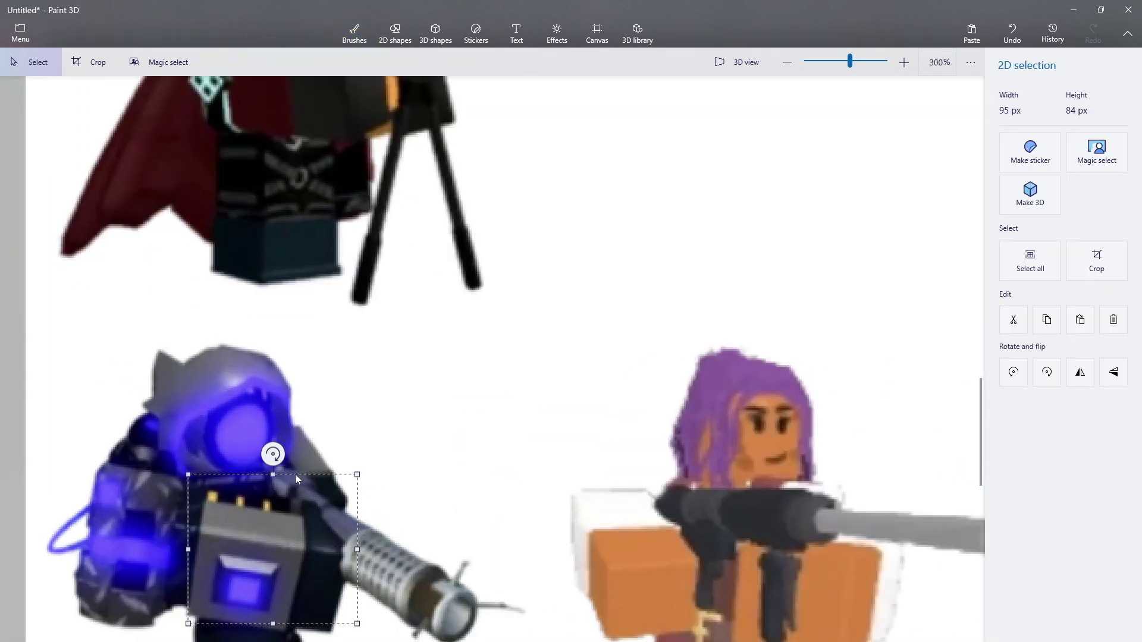
left_click_drag(273, 454, 217, 555)
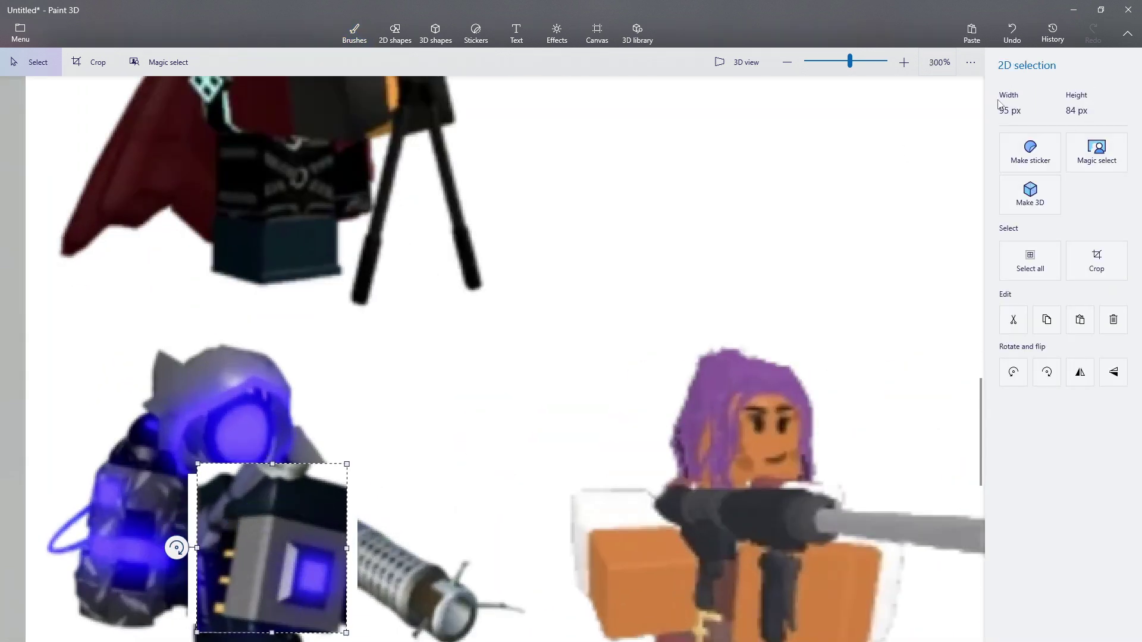
left_click(354, 33)
scroll(75, 521, "up", 4)
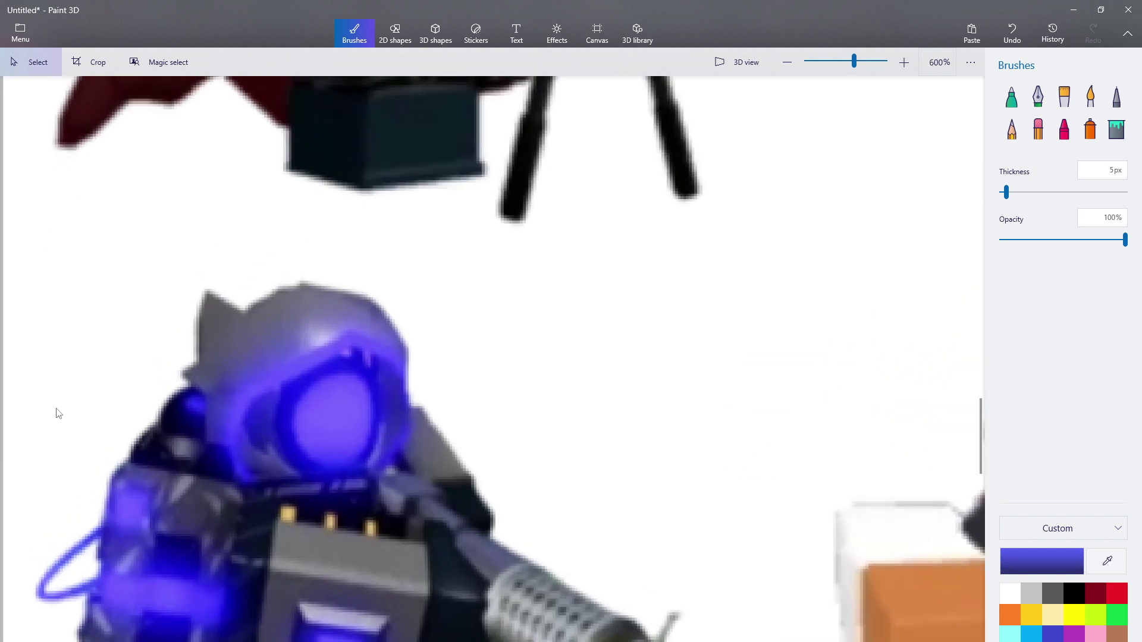
Switch to YouTube, watch a few seconds of the "Duck hunt event in a nutshell" video, and pause it.
key("alt+Tab")
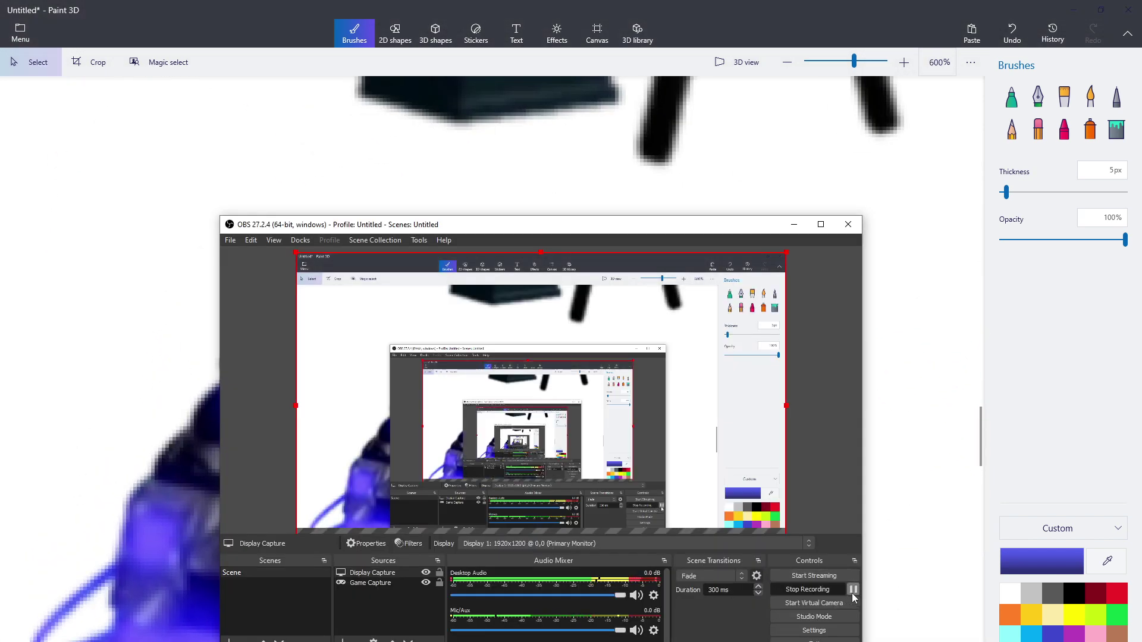
left_click(852, 591)
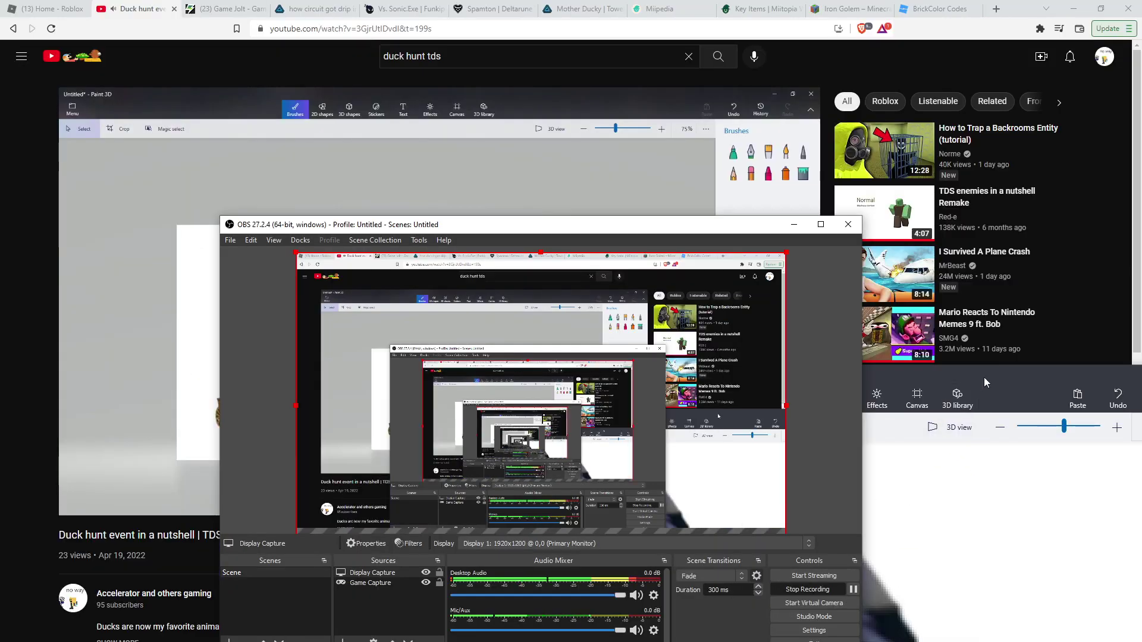
left_click(984, 377)
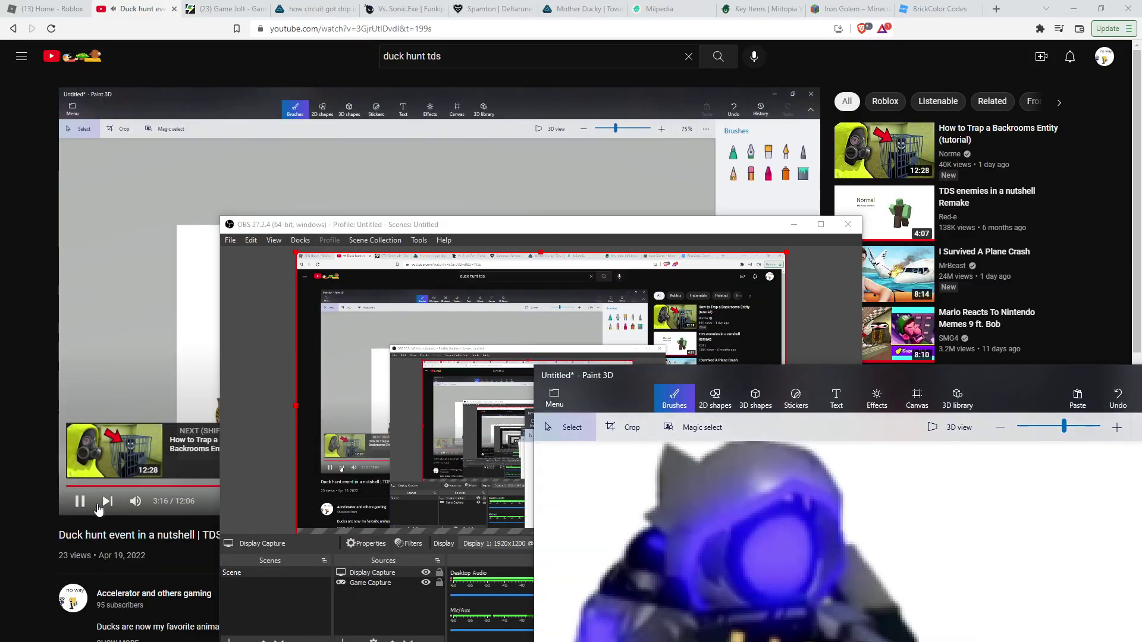
left_click(3, 528)
key("alt+Tab")
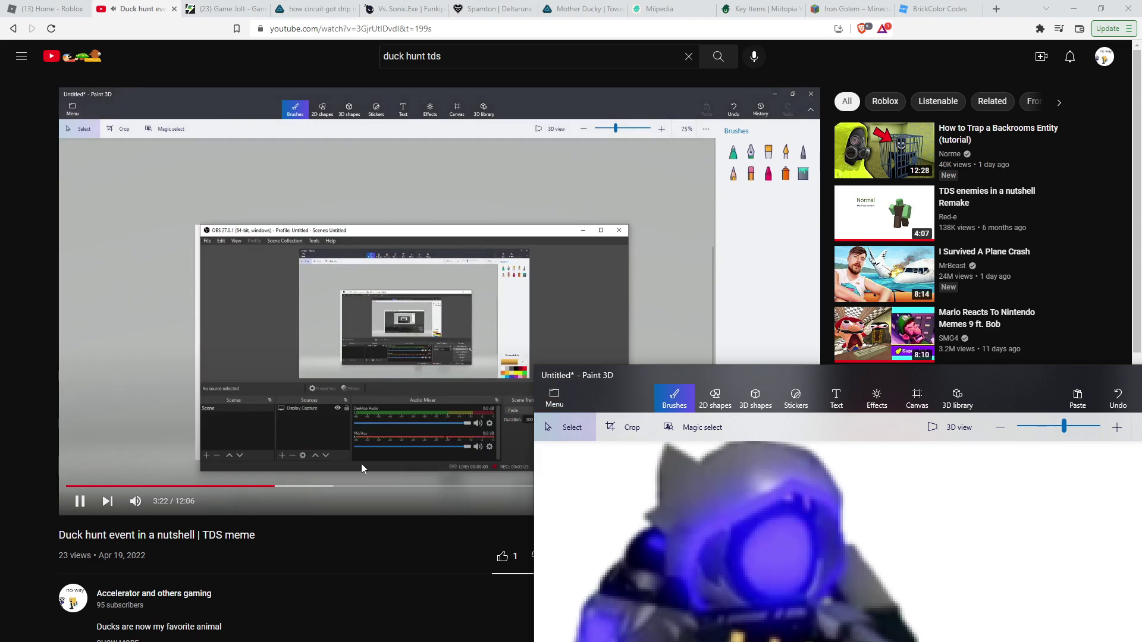
left_click(362, 447)
left_click(362, 447)
key("alt+Tab")
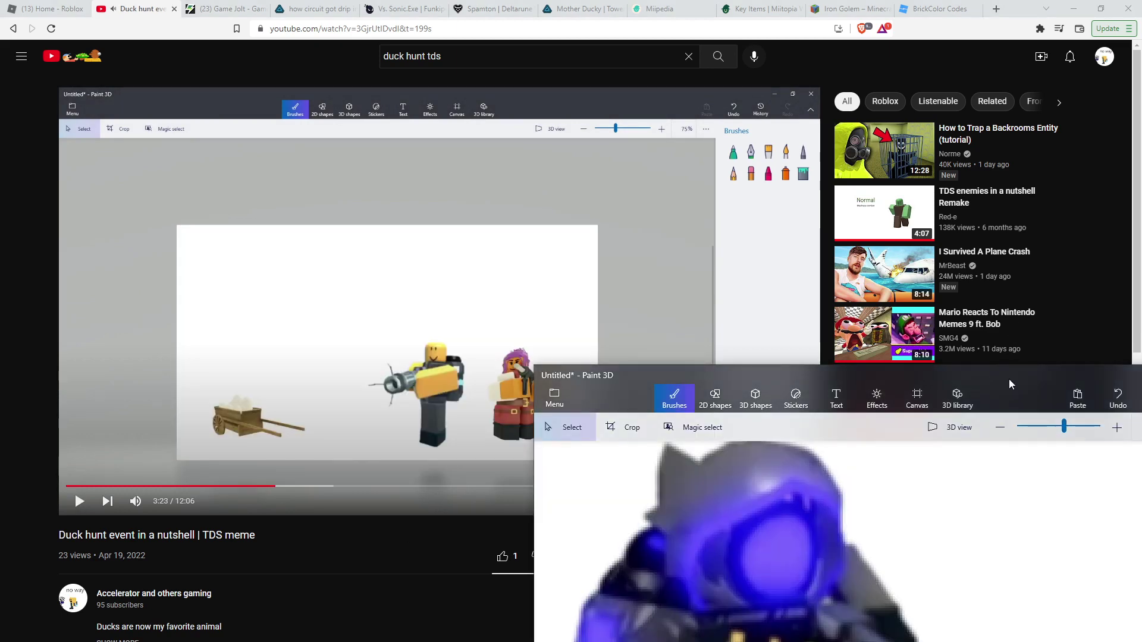
Return to the maximized Paint 3D canvas and examine the three towers, the Mother Ducky and the egg cart.
left_click_drag(1009, 383, 823, 337)
left_click(886, 335)
scroll(658, 311, "down", 4)
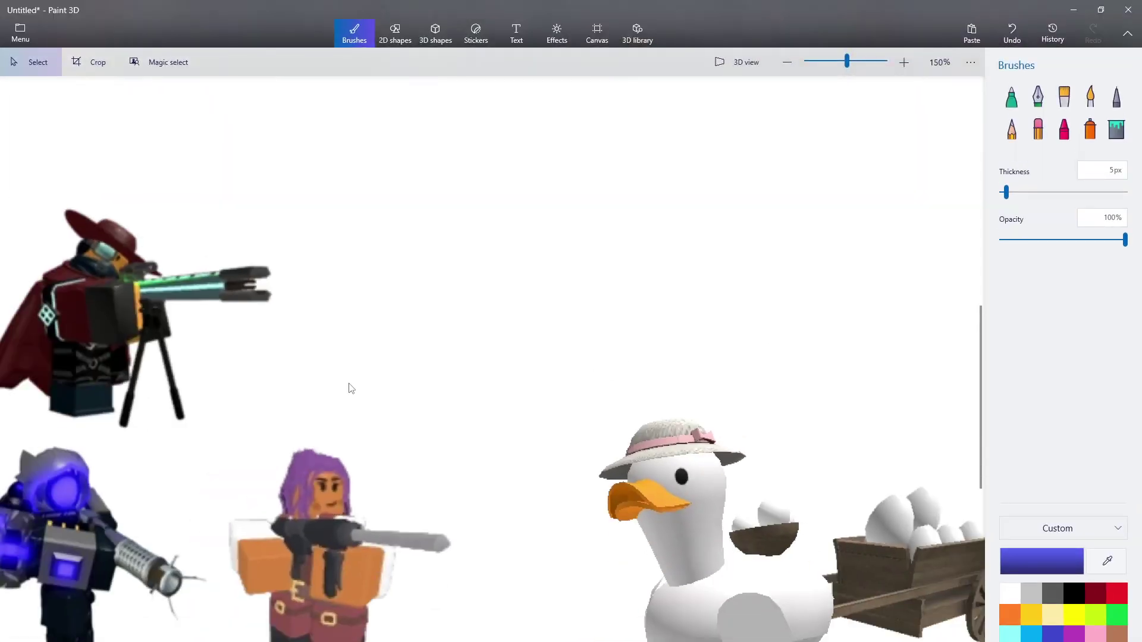
scroll(8, 555, "up", 3)
scroll(176, 396, "down", 3)
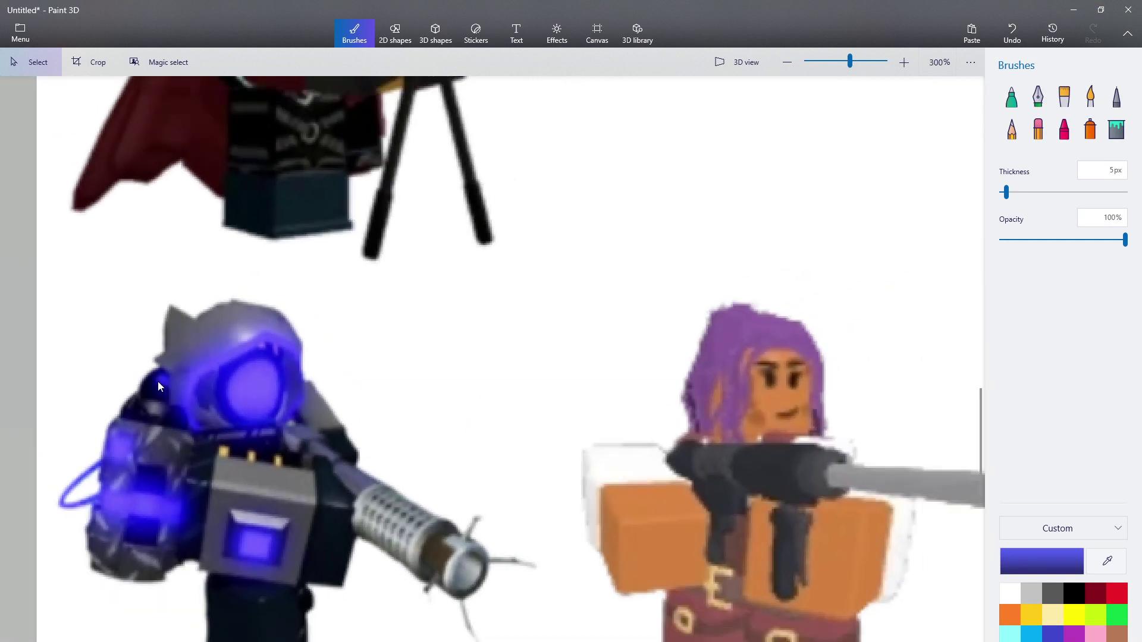
scroll(443, 508, "down", 2)
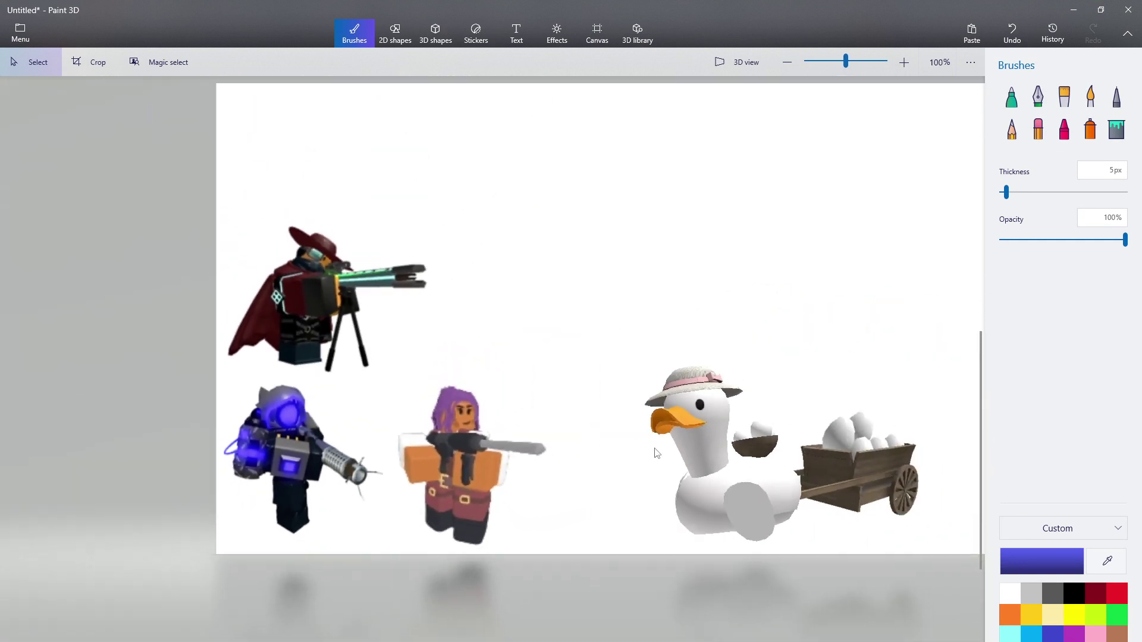
scroll(654, 449, "up", 2)
scroll(421, 503, "down", 2)
scroll(684, 552, "up", 1)
scroll(523, 539, "down", 1)
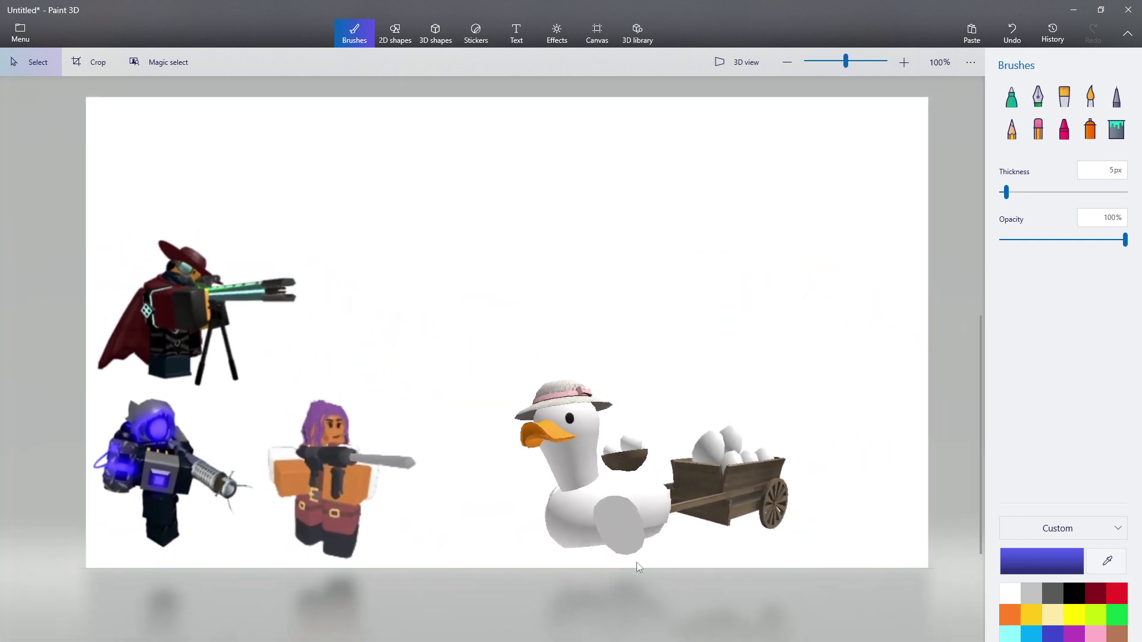
scroll(636, 562, "up", 2)
scroll(417, 571, "down", 2)
Select the Mother Ducky and egg cart together with a 784 × 430 px area and move them down off the canvas's lower edge.
left_click_drag(845, 330, 880, 320)
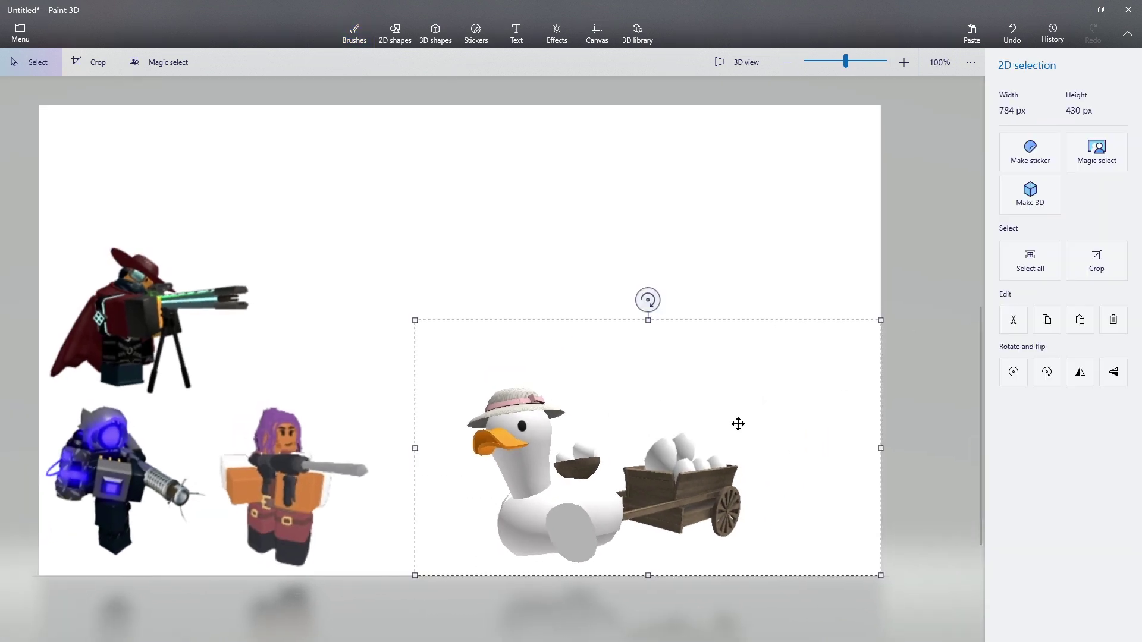
mouse_move(694, 436)
left_mouse_down()
mouse_move(722, 636)
mouse_move(737, 641)
left_mouse_up()
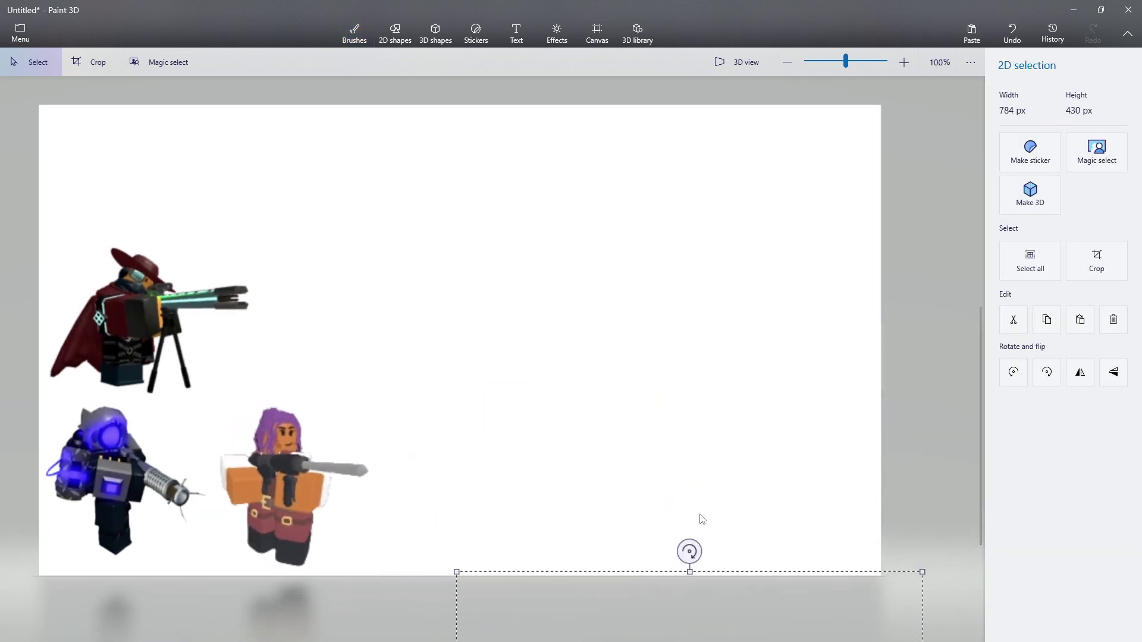
left_click(675, 515)
scroll(587, 595, "down", 1)
scroll(549, 580, "up", 1)
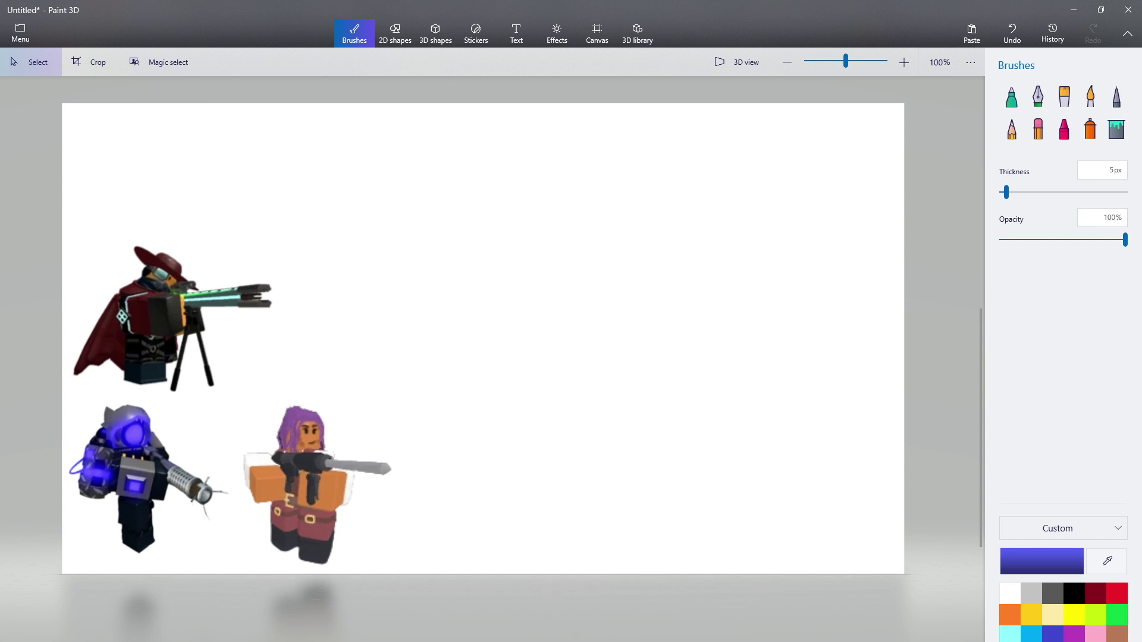
left_click(539, 641)
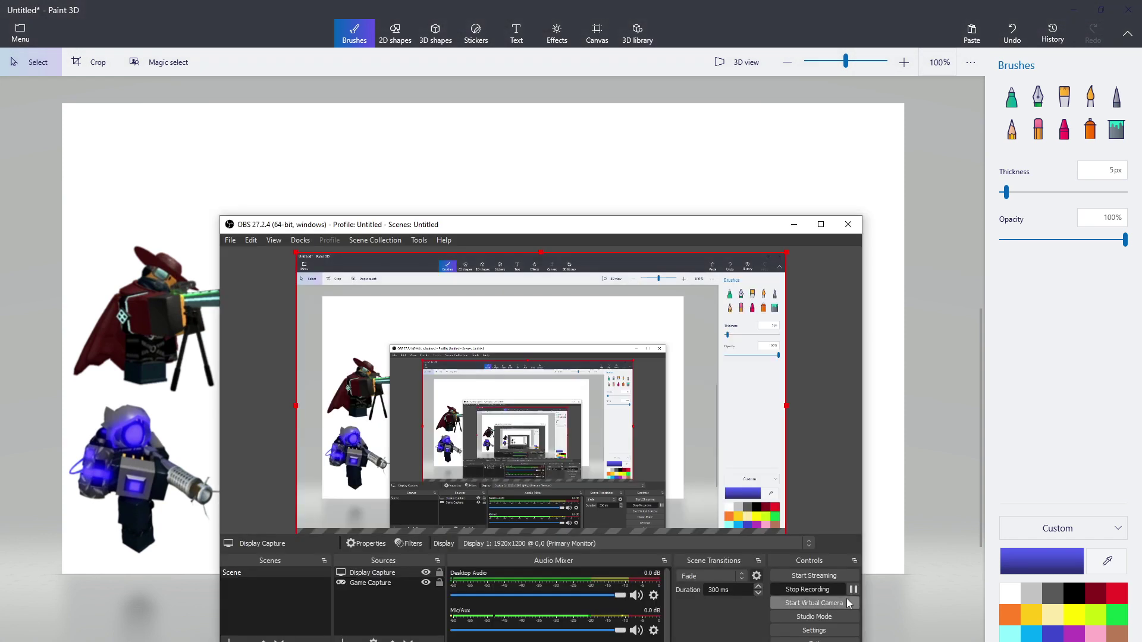
left_click(891, 615)
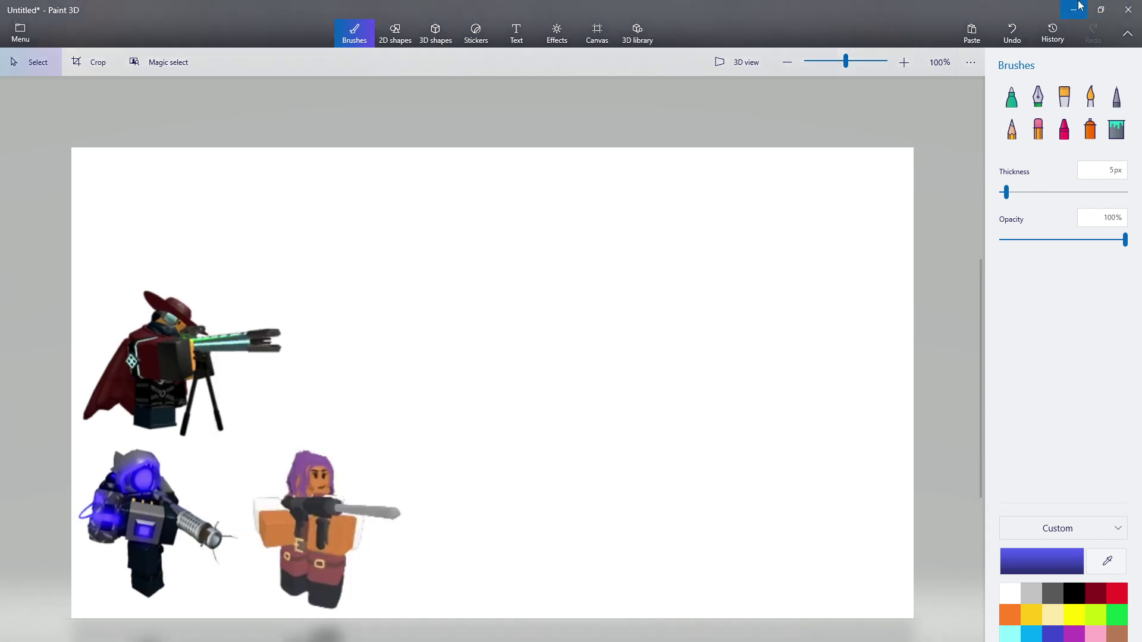
Paste the egg cart image, 445 × 414 px, and place it near the canvas's lower edge, facing the three towers.
left_click(974, 33)
left_click_drag(573, 294, 802, 369)
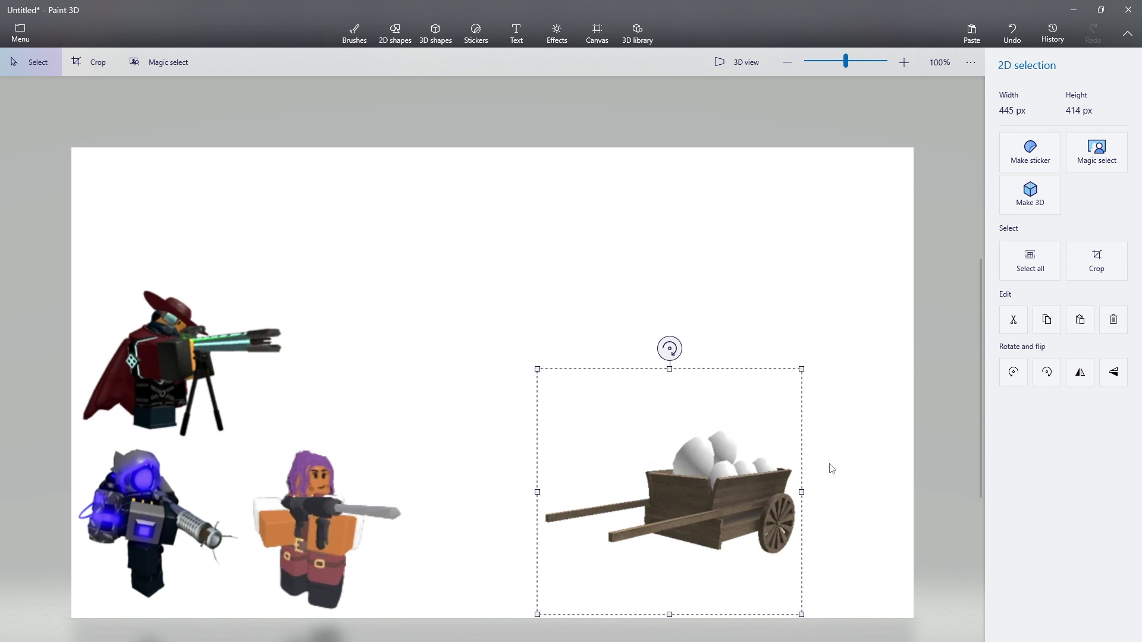
key("ctrl+b")
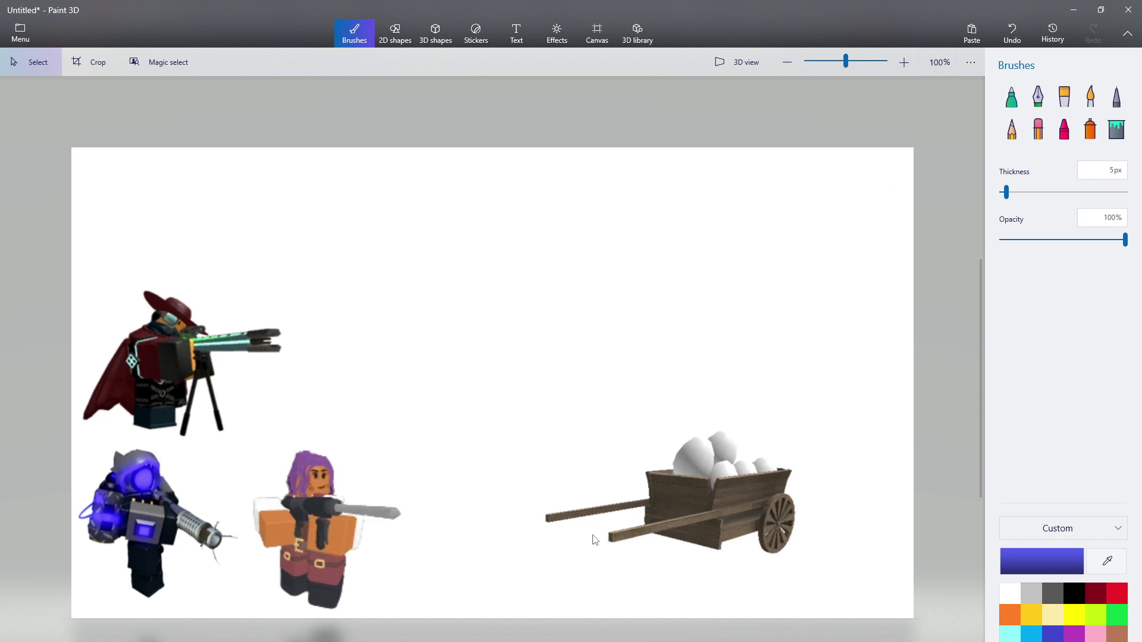
Select the egg cart with a 564 × 314 px area and delete it.
scroll(597, 499, "up", 1)
scroll(607, 493, "down", 1)
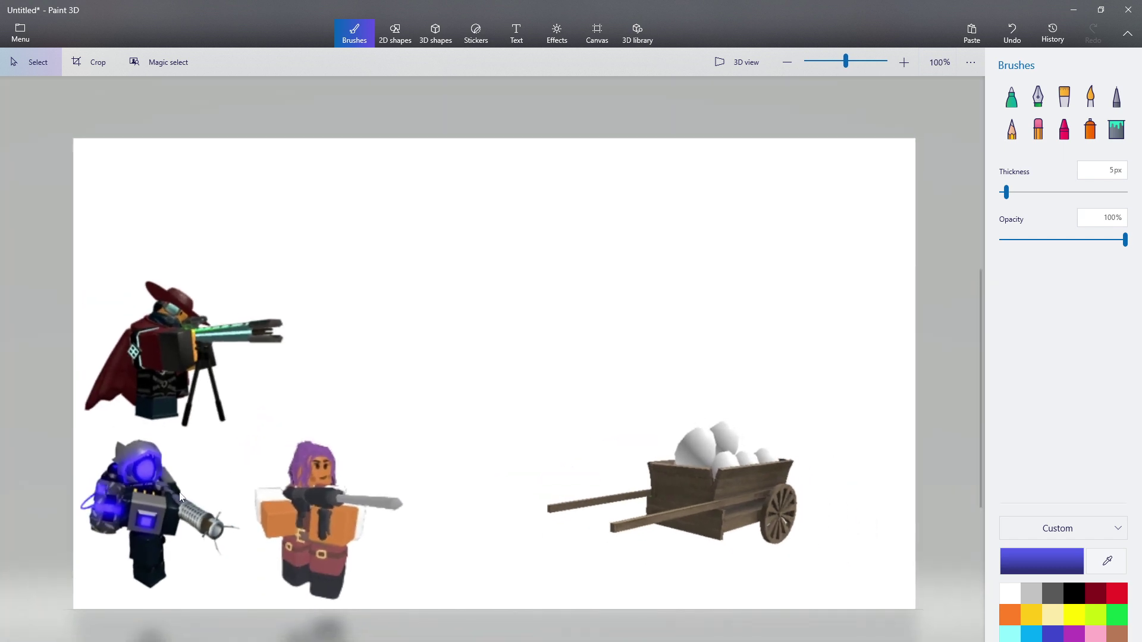
mouse_move(683, 504)
left_mouse_down()
mouse_move(884, 428)
mouse_move(868, 393)
left_mouse_up()
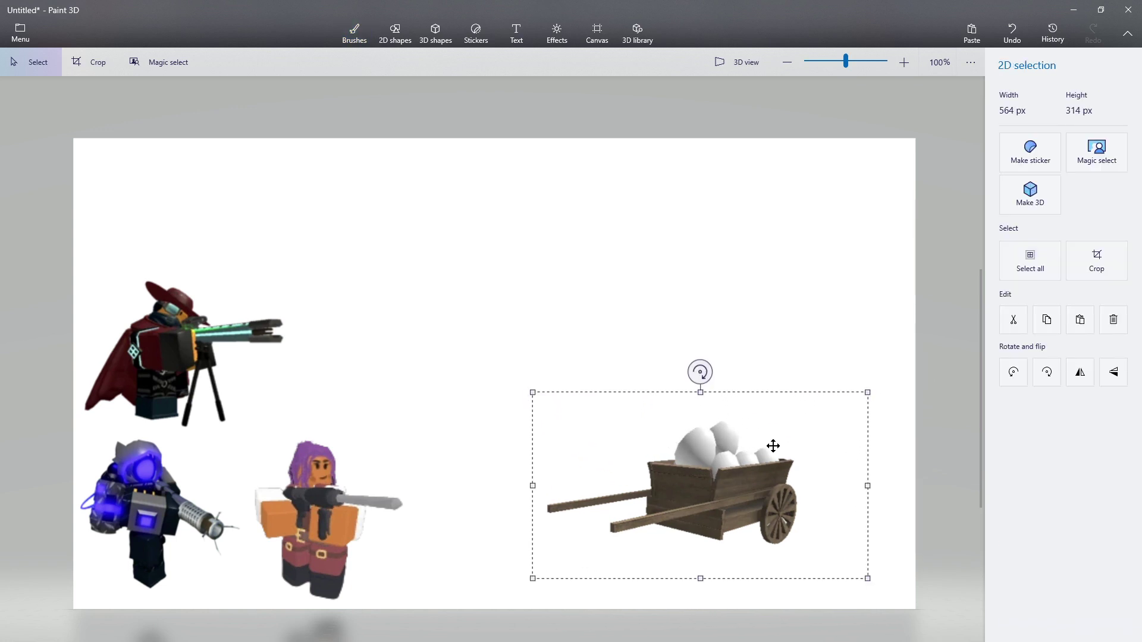
key("Delete")
Open the Eggroll page on the Tower Defense Simulator Wiki, copy its enemy image, and return to the maximized Paint 3D canvas.
double_click(781, 6)
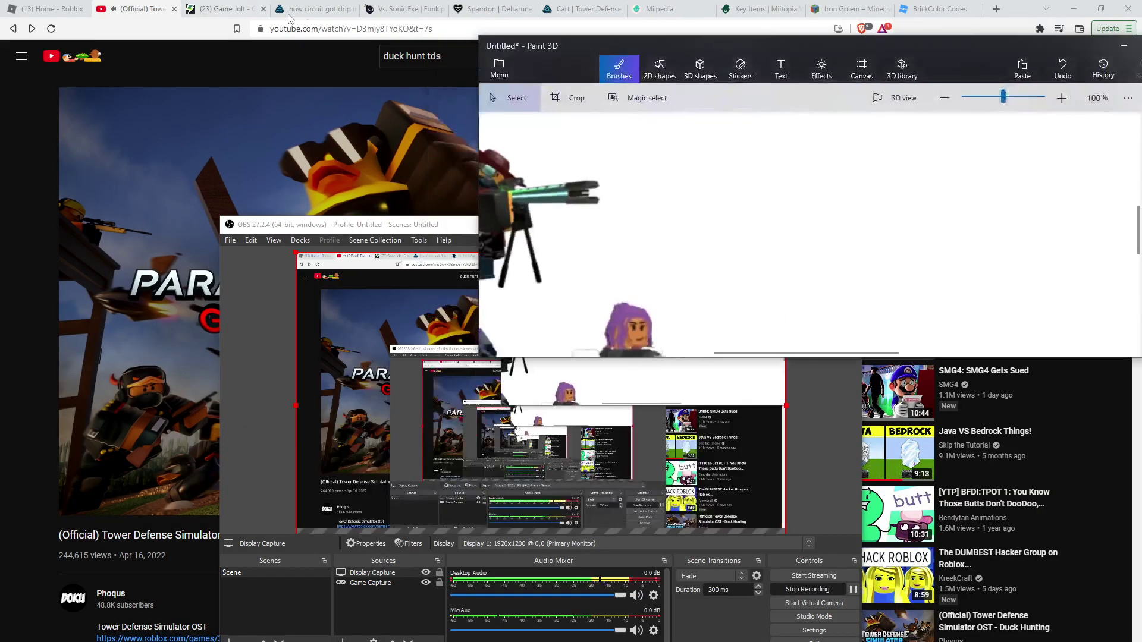
left_click(586, 8)
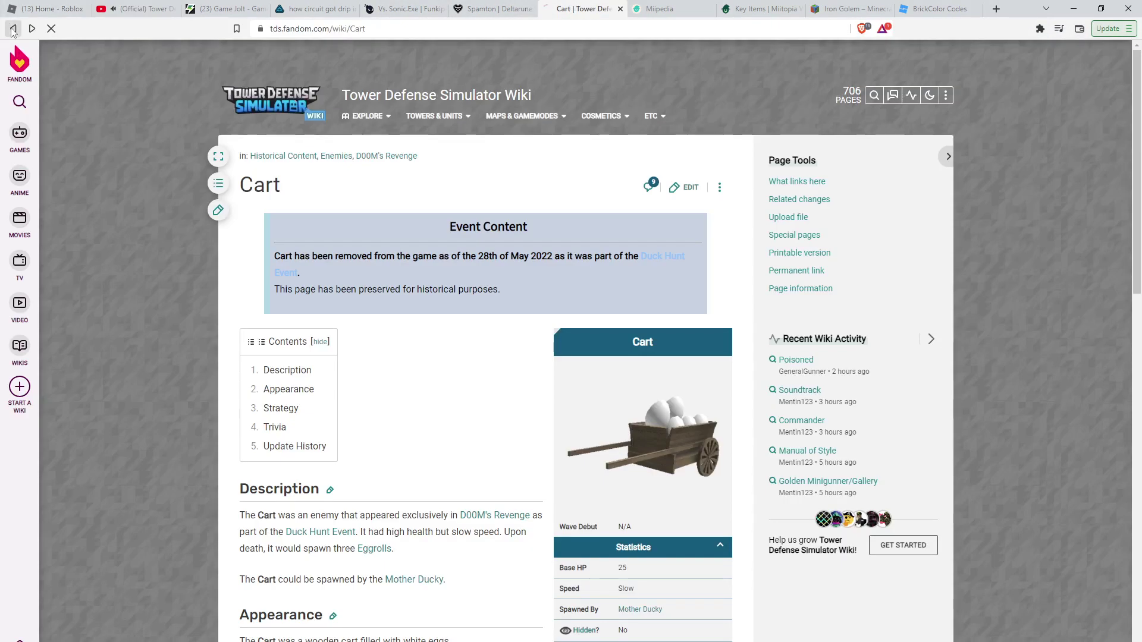
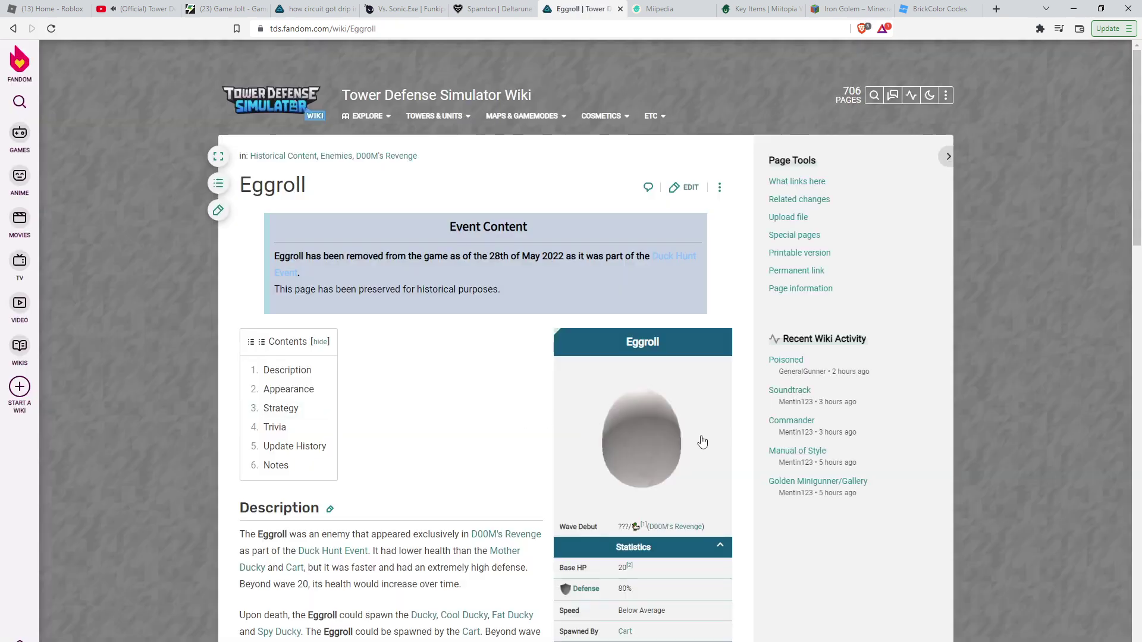
right_click(634, 445)
left_click(675, 598)
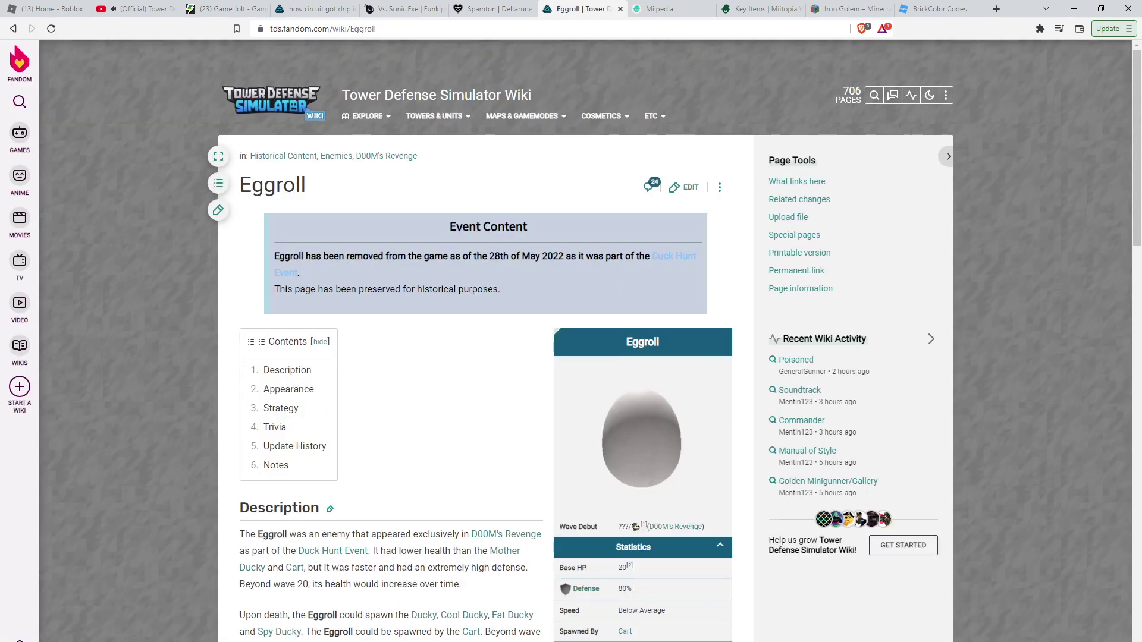
key("alt+Tab")
left_click_drag(1032, 49, 881, 58)
left_click(1004, 53)
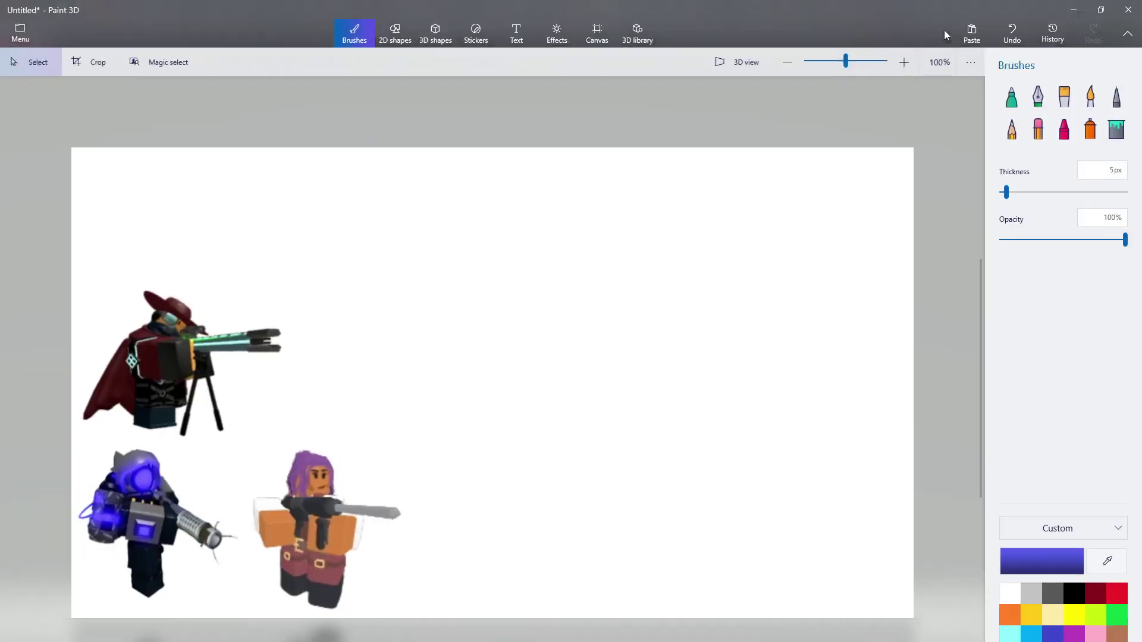
Paste the 350 × 350 px Eggroll image and place it near the canvas's lower edge, opposite the towers.
left_click(969, 33)
mouse_move(564, 357)
left_mouse_down()
mouse_move(664, 581)
mouse_move(737, 516)
left_mouse_up()
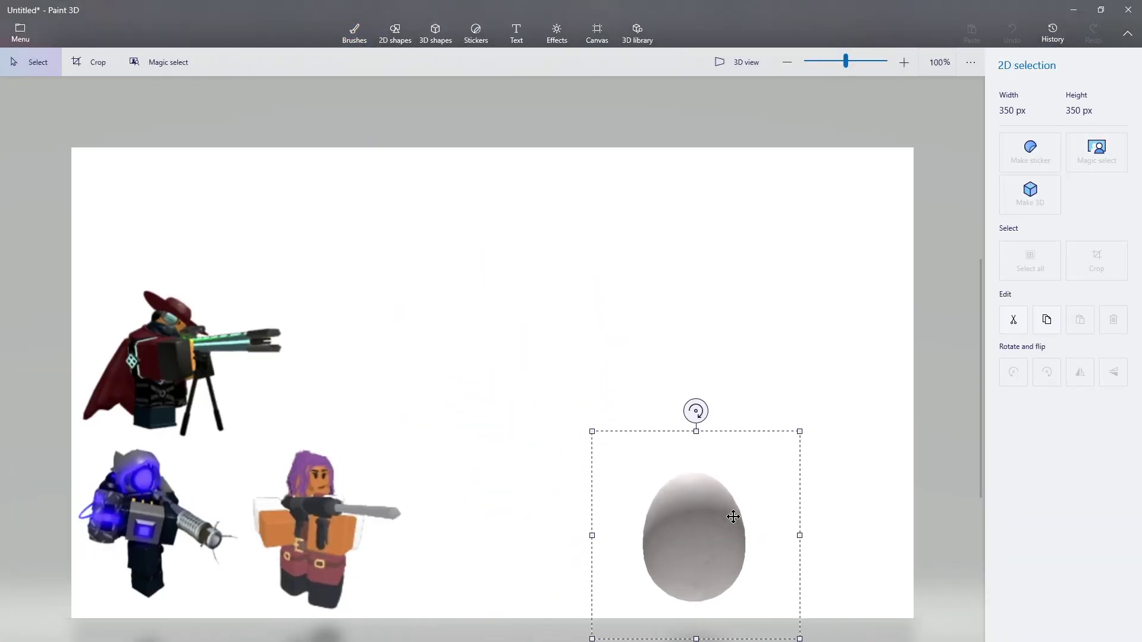
left_click_drag(696, 410, 704, 364)
left_click(723, 356)
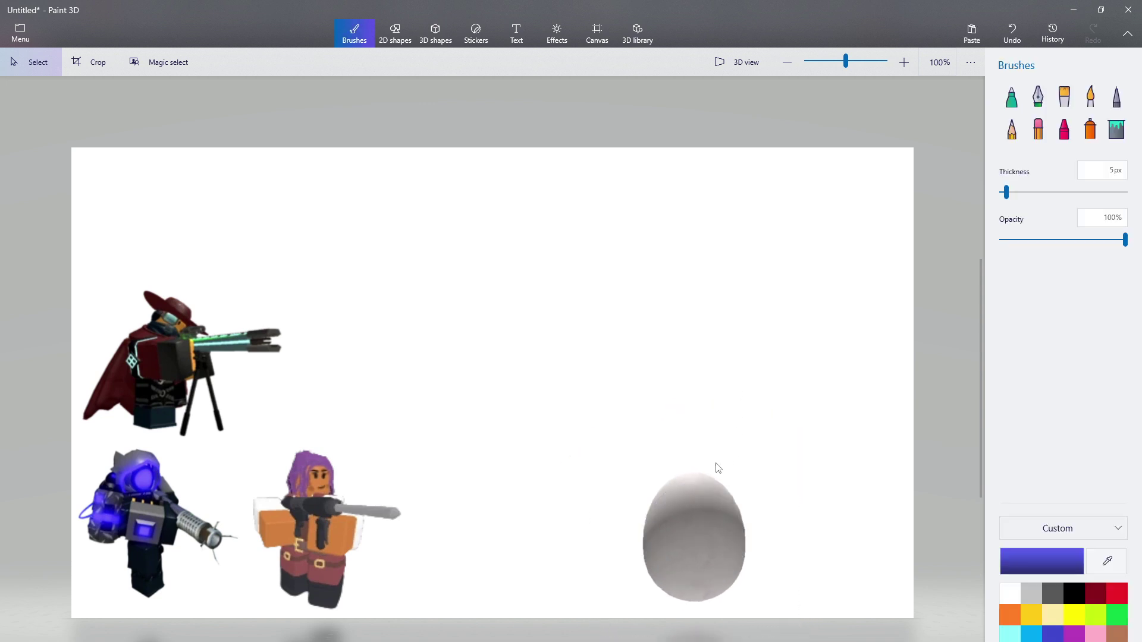
scroll(726, 614, "up", 2)
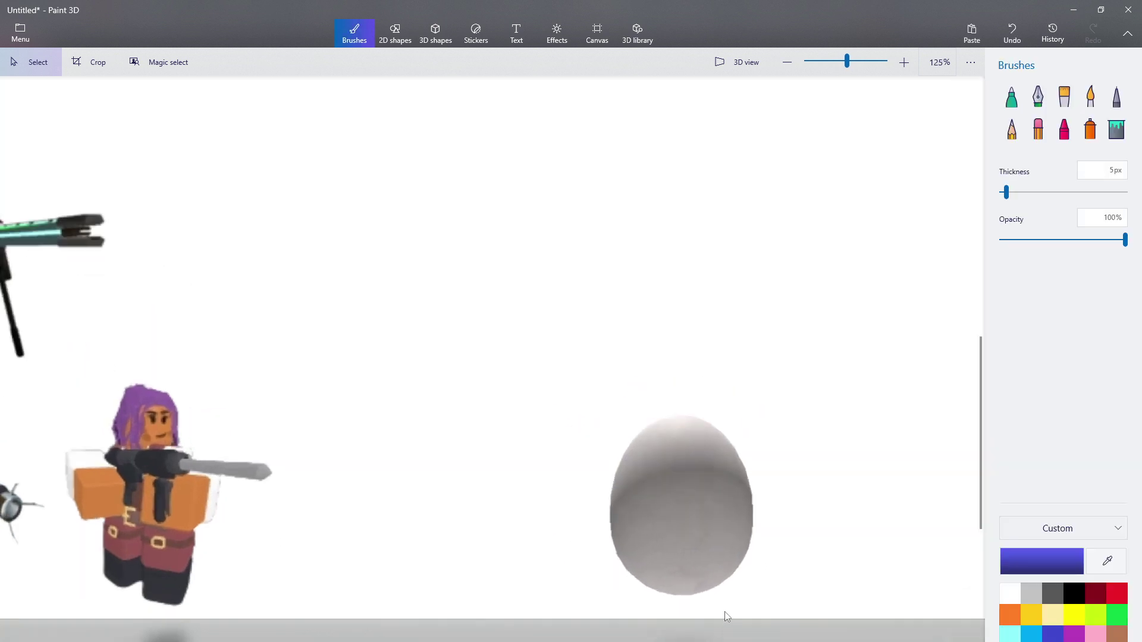
scroll(672, 580, "down", 2)
mouse_move(602, 616)
left_mouse_down()
mouse_move(731, 444)
mouse_move(684, 433)
left_mouse_up()
left_click(814, 387)
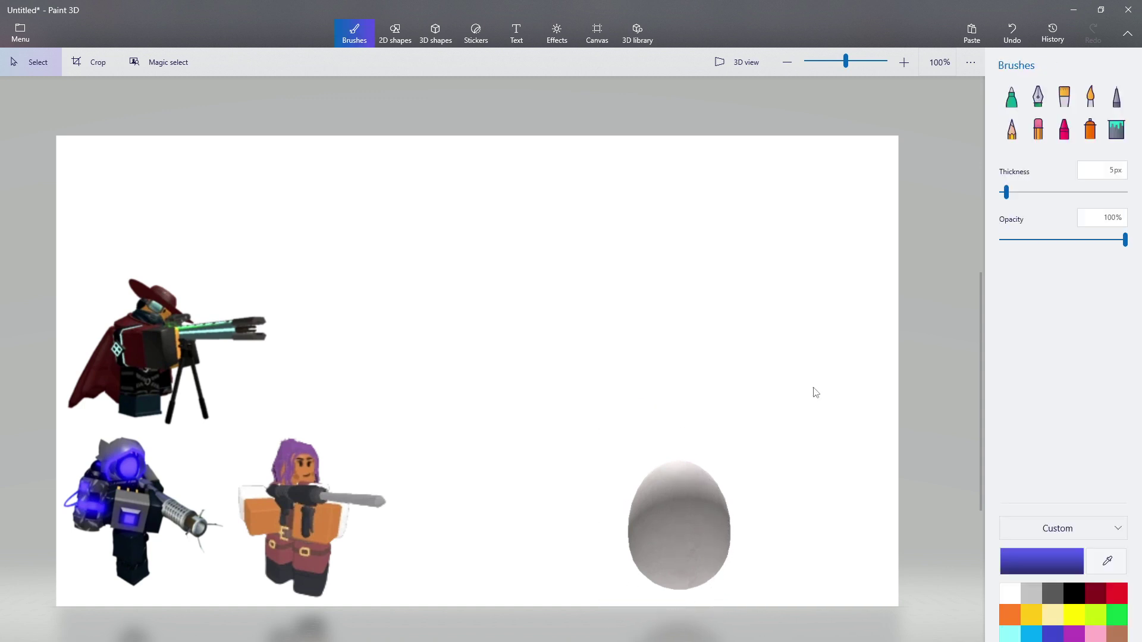
Draw a wavy black crack from the top to the bottom of the Eggroll with a 5 px marker.
left_click(1004, 102)
scroll(650, 439, "up", 5)
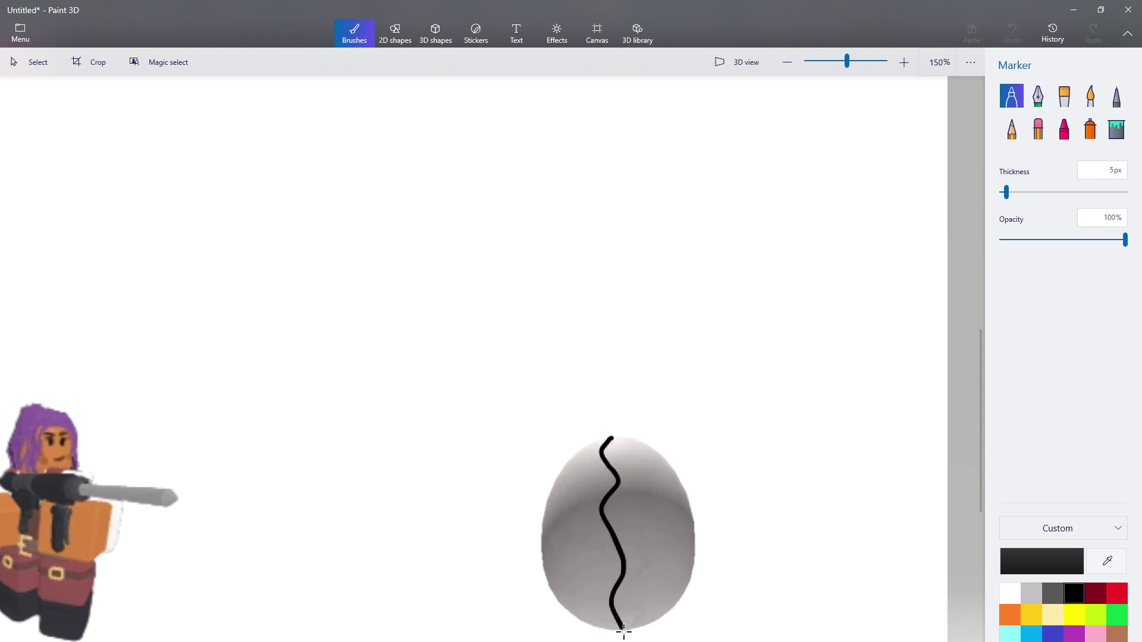
scroll(637, 378, "down", 5)
Switch to the Tower Defense Simulator Wiki, search for "ab", and open the Abnormal Boss page.
left_click(1101, 9)
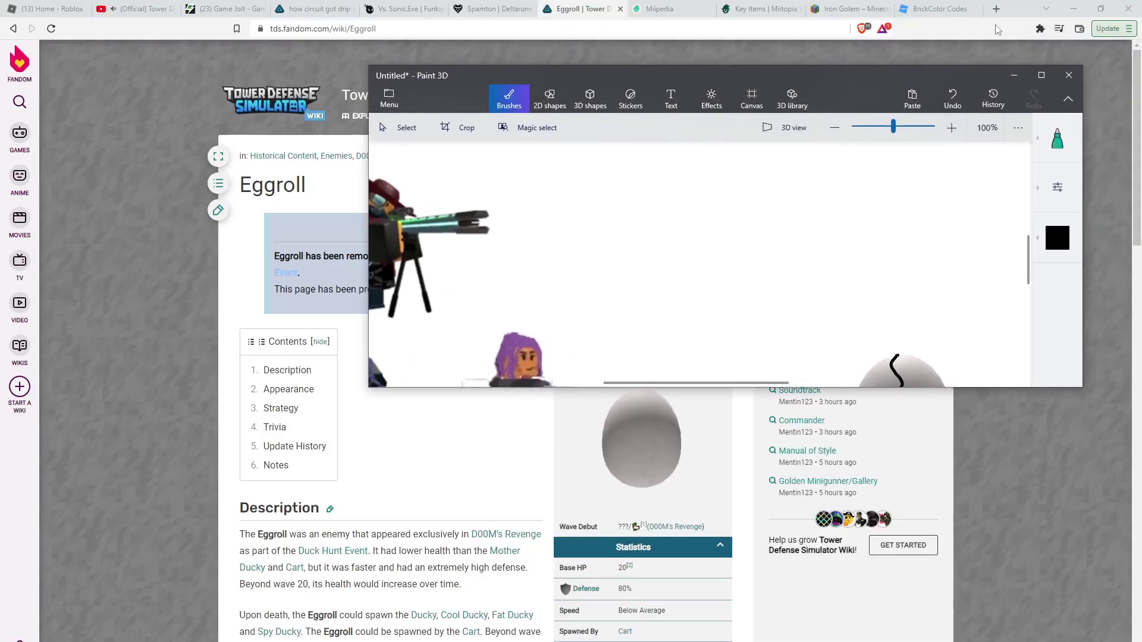
left_click(1002, 46)
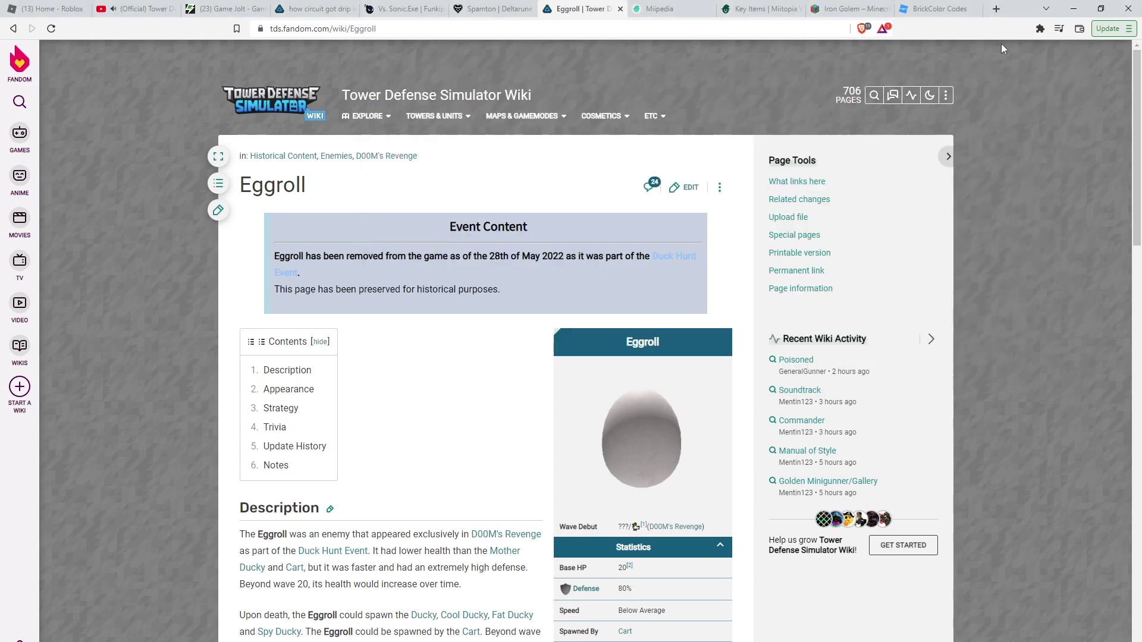
left_click(880, 95)
type("ab")
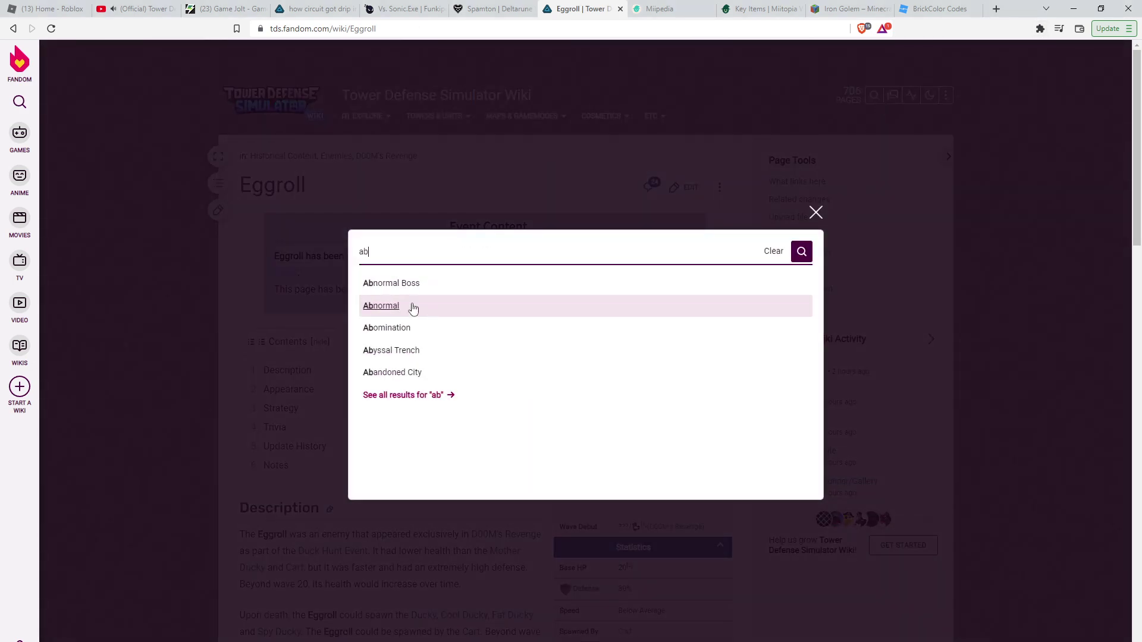
left_click(431, 282)
Copy the Abnormal Boss's current image from the wiki and return to the maximized Paint 3D canvas.
right_click(654, 408)
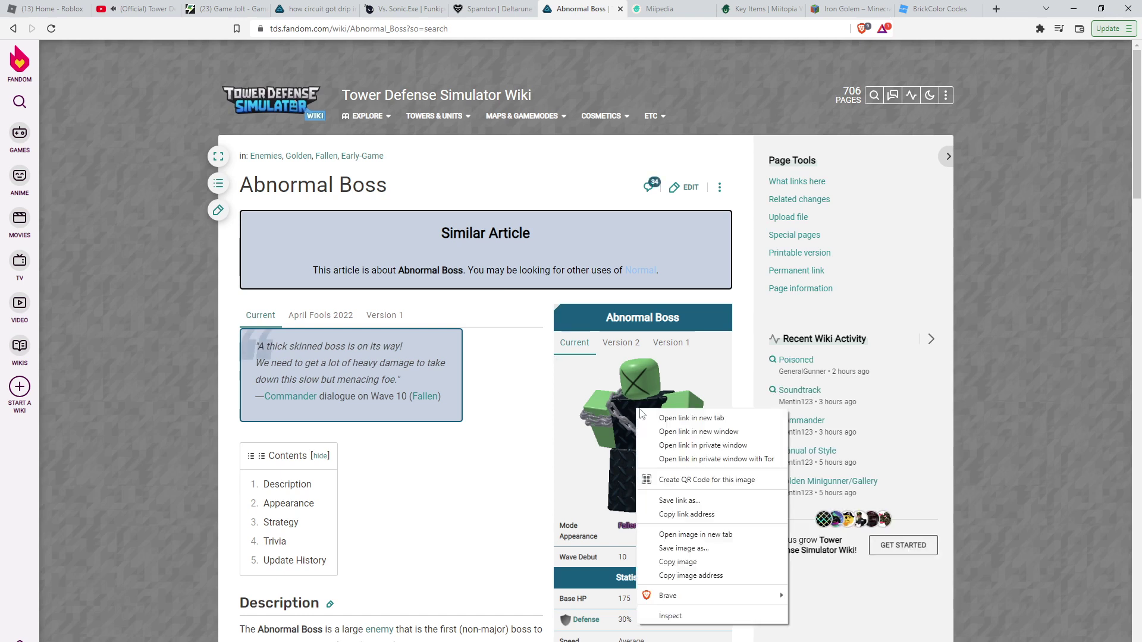
left_click(663, 572)
key("alt+Tab")
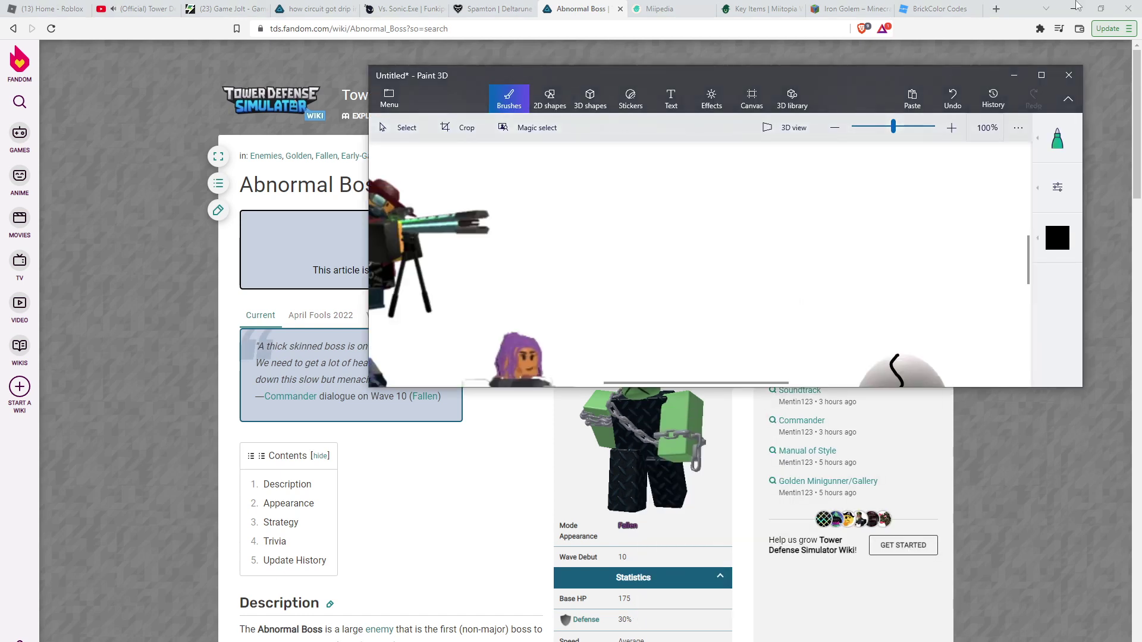
left_click(1043, 74)
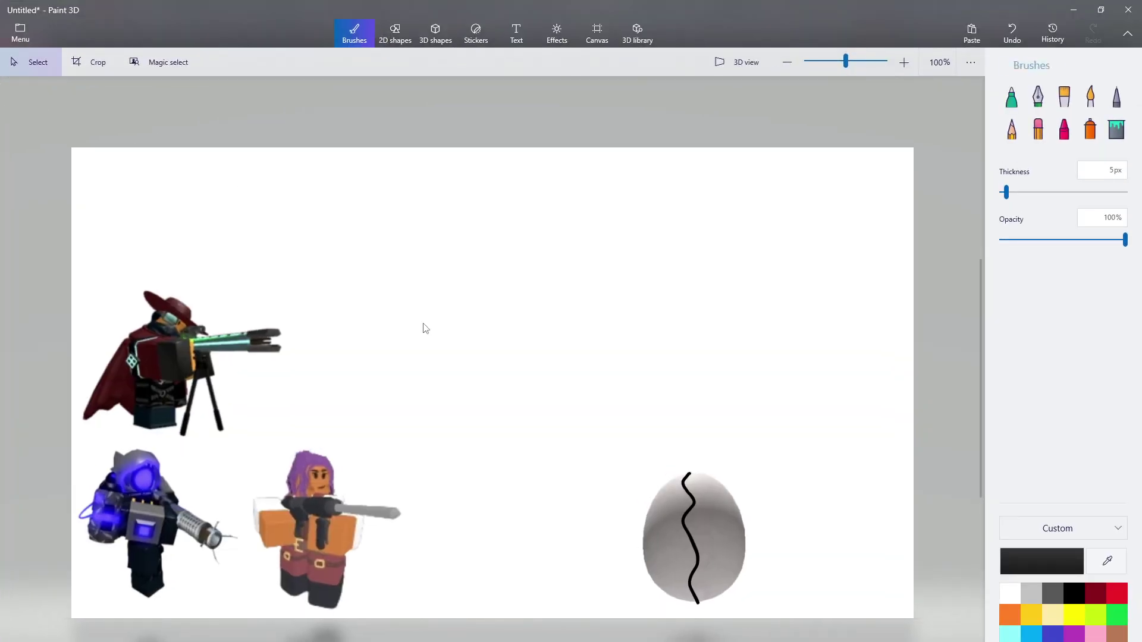
Select the cracked Eggroll and move it straight down off the canvas's lower edge.
left_click_drag(597, 618, 782, 443)
left_click_drag(690, 445, 693, 641)
left_click(716, 443)
Paste the 325 × 325 px Abnormal Boss image and place it where the Eggroll stood.
left_click(970, 33)
left_click_drag(503, 398, 698, 519)
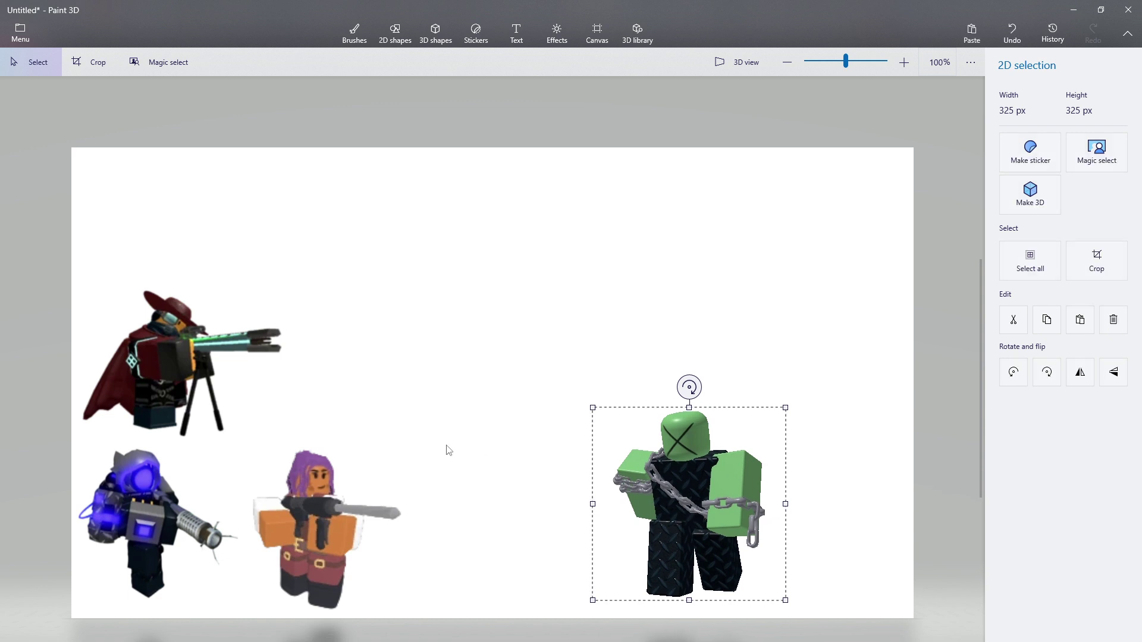
Deselect the Abnormal Boss, then reselect it and move it straight down off the canvas's lower edge.
left_click(470, 441)
scroll(265, 508, "down", 1)
scroll(1, 539, "up", 2)
scroll(76, 522, "down", 1)
scroll(95, 499, "up", 1)
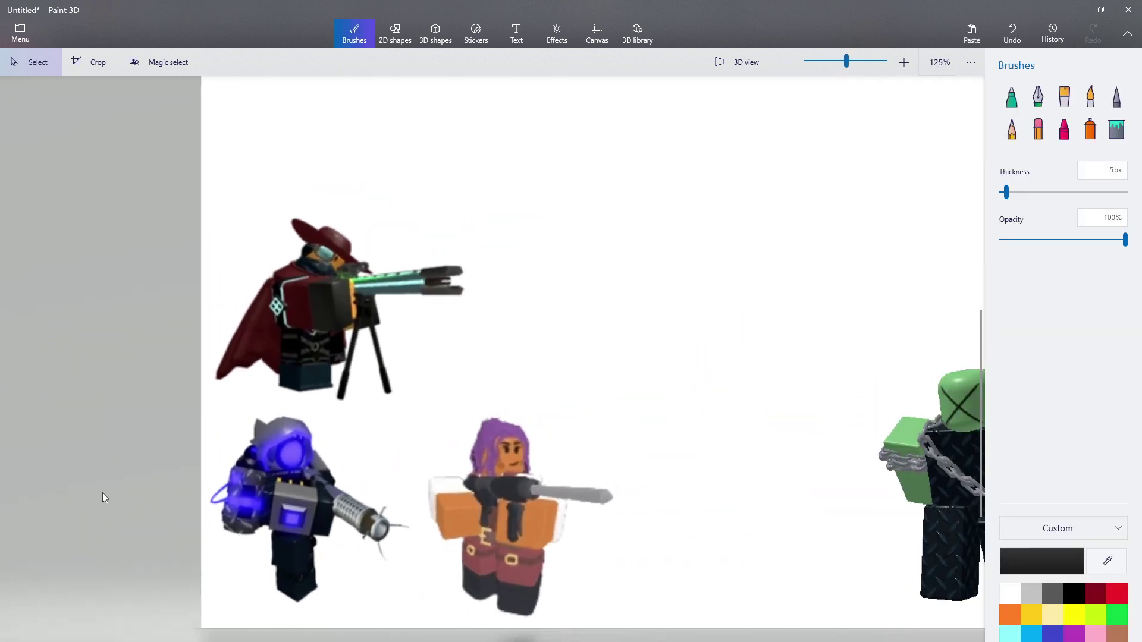
scroll(158, 493, "down", 2)
left_click_drag(581, 600, 833, 293)
left_click_drag(708, 345, 723, 640)
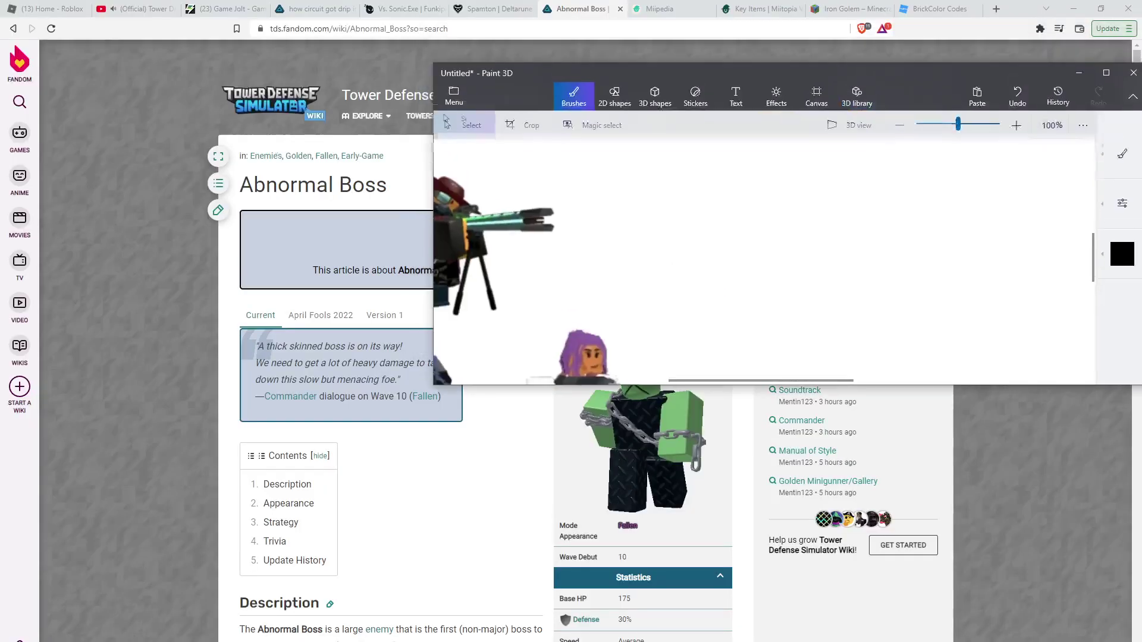
Go back in the wiki to the Duck Hunt Event enemy list and open the Flying Ducky page.
left_click(20, 28)
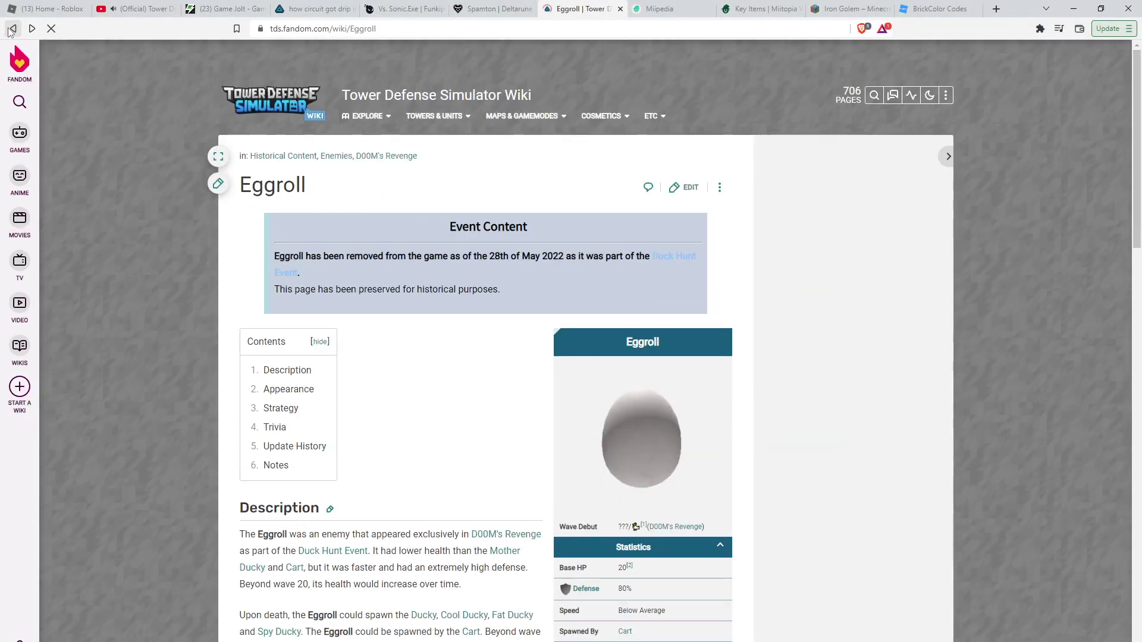
left_click(10, 29)
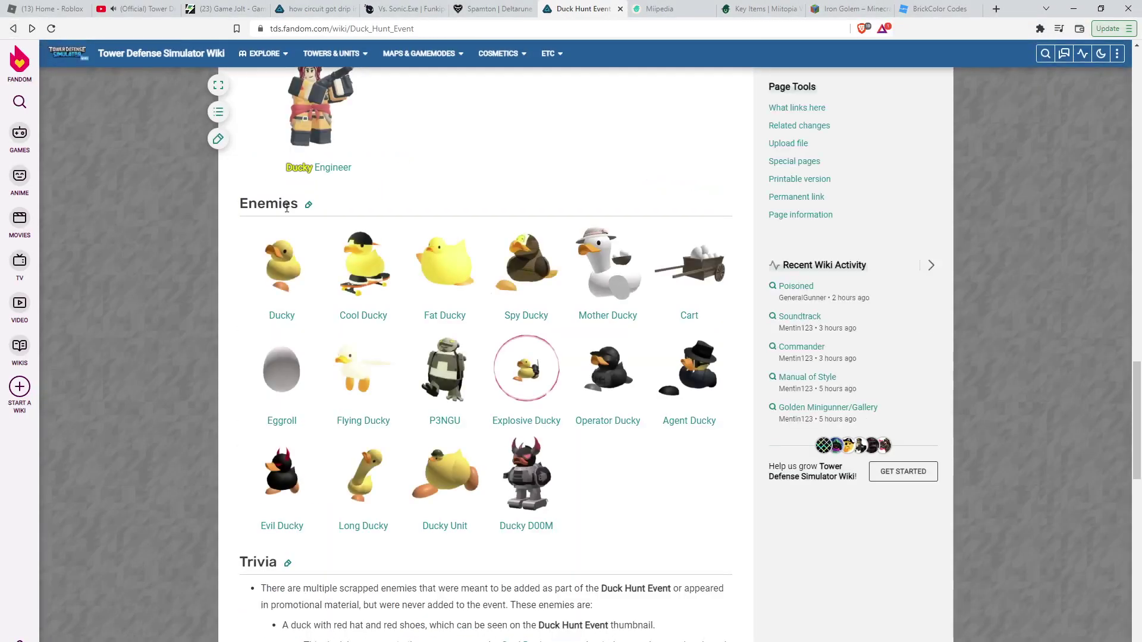
left_click(363, 423)
Copy the Flying Ducky image from its wiki page and return to the maximized Paint 3D canvas.
right_click(634, 507)
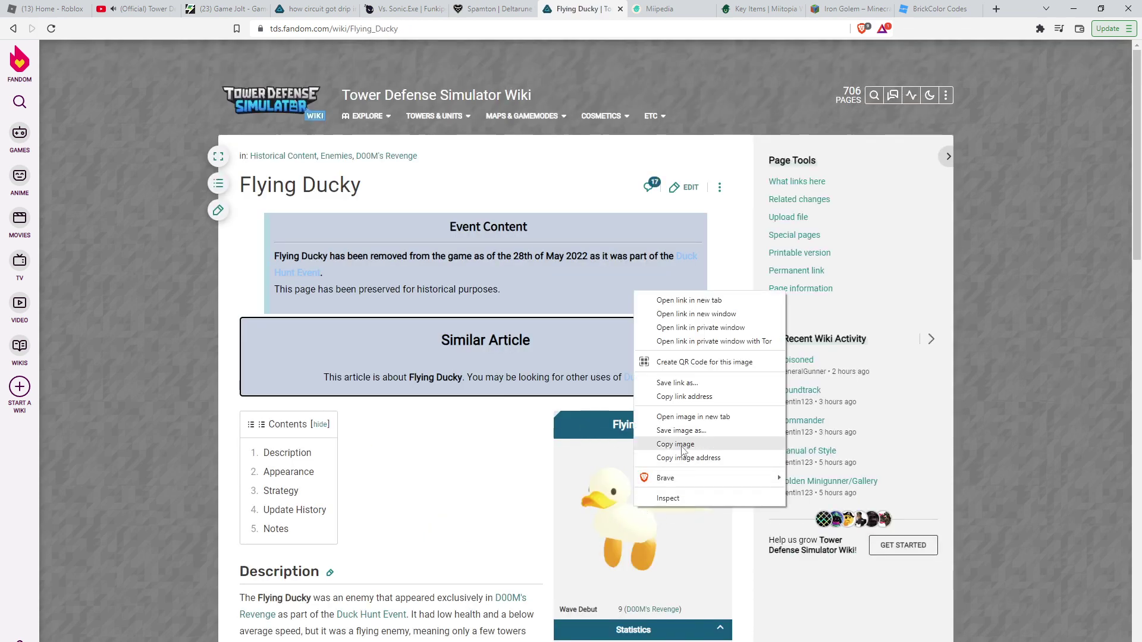
left_click(682, 451)
key("alt+Tab")
left_click(1106, 72)
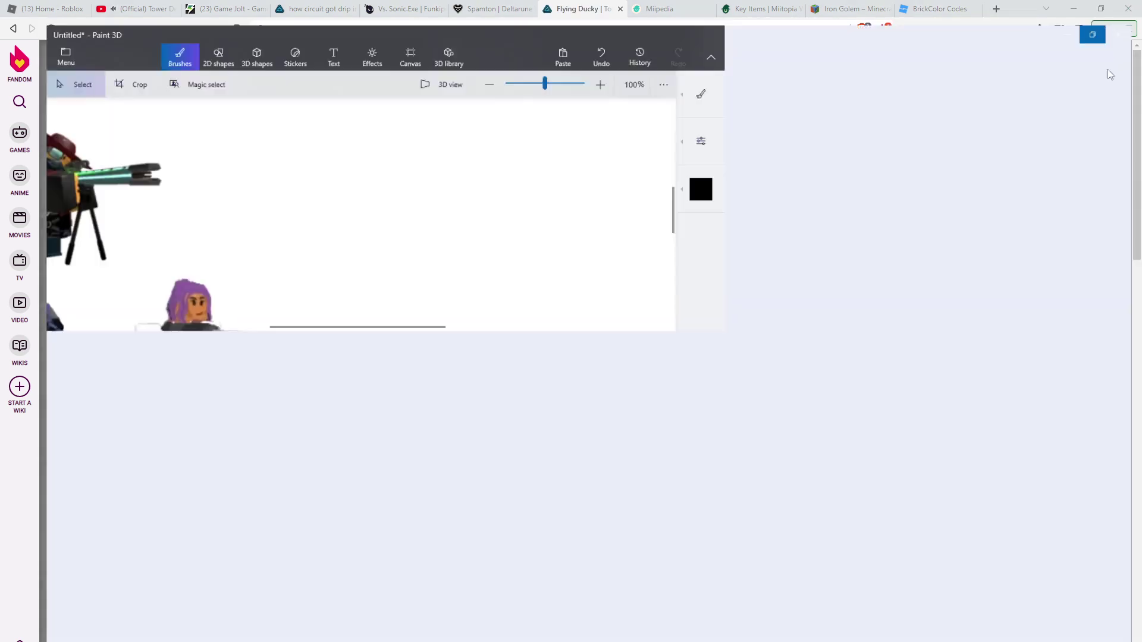
Paste the 350 × 350 px Flying Ducky image and place it in the air in the canvas's upper right area.
left_click(976, 29)
left_click_drag(775, 339, 753, 290)
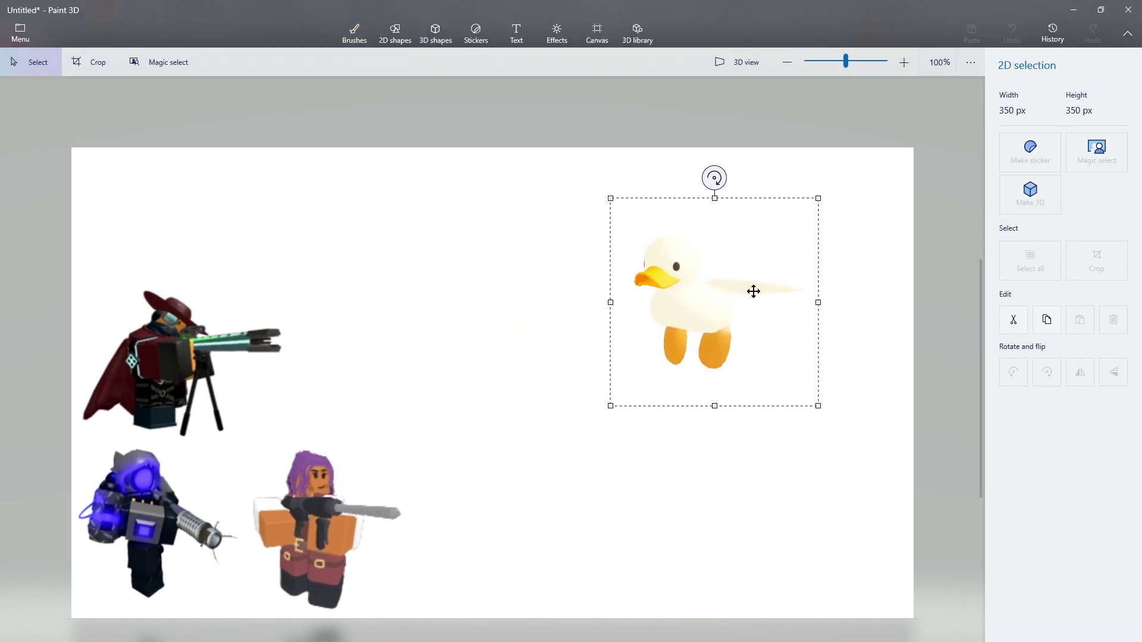
left_click(1, 496)
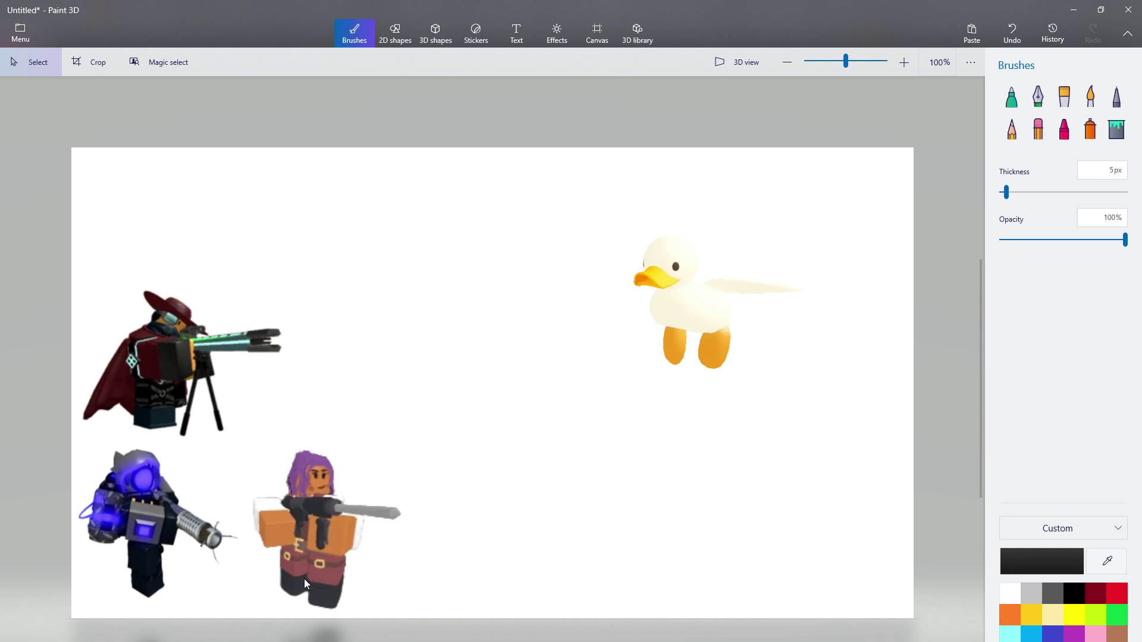
scroll(178, 595, "up", 5)
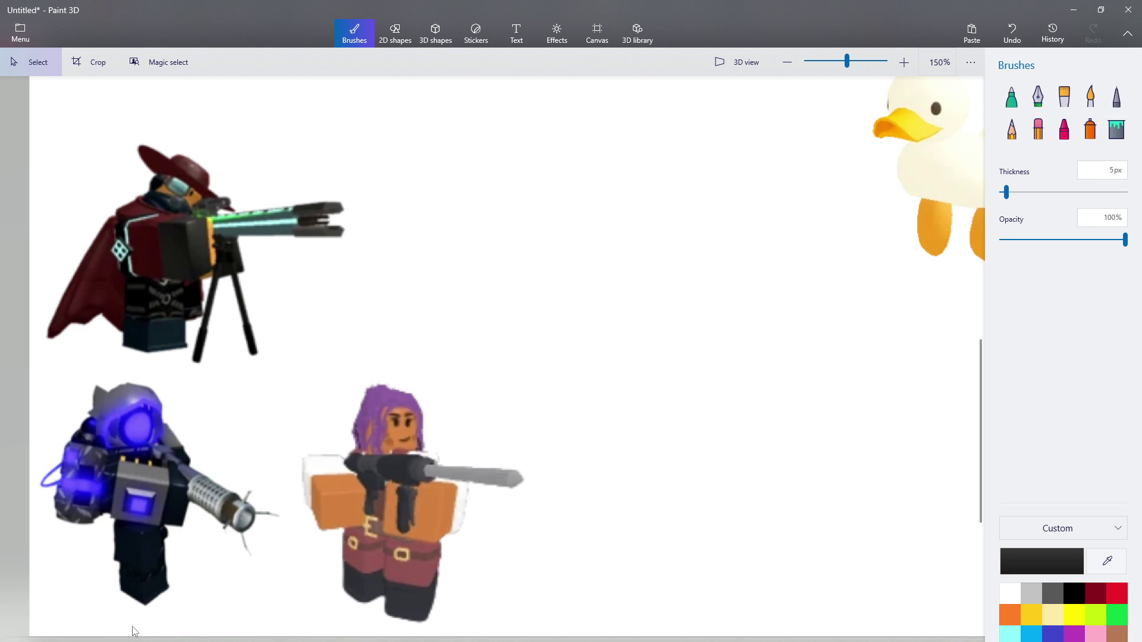
scroll(379, 507, "down", 2)
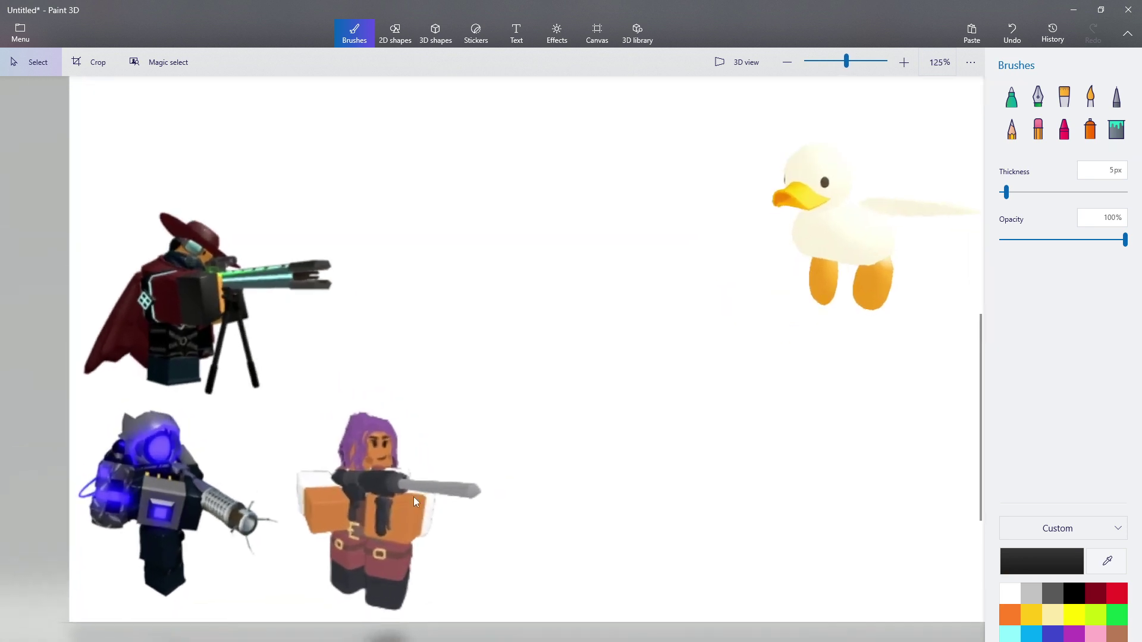
scroll(367, 503, "up", 1)
scroll(368, 504, "down", 2)
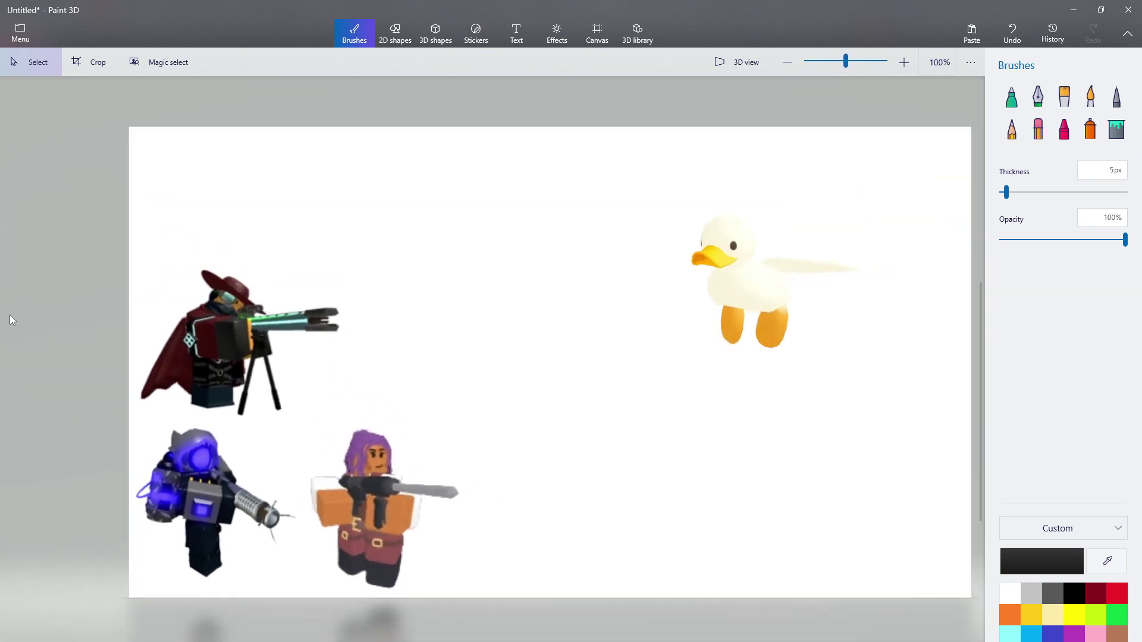
scroll(10, 303, "up", 1)
scroll(141, 287, "down", 2)
scroll(648, 362, "up", 1)
scroll(572, 372, "up", 1)
scroll(501, 375, "down", 1)
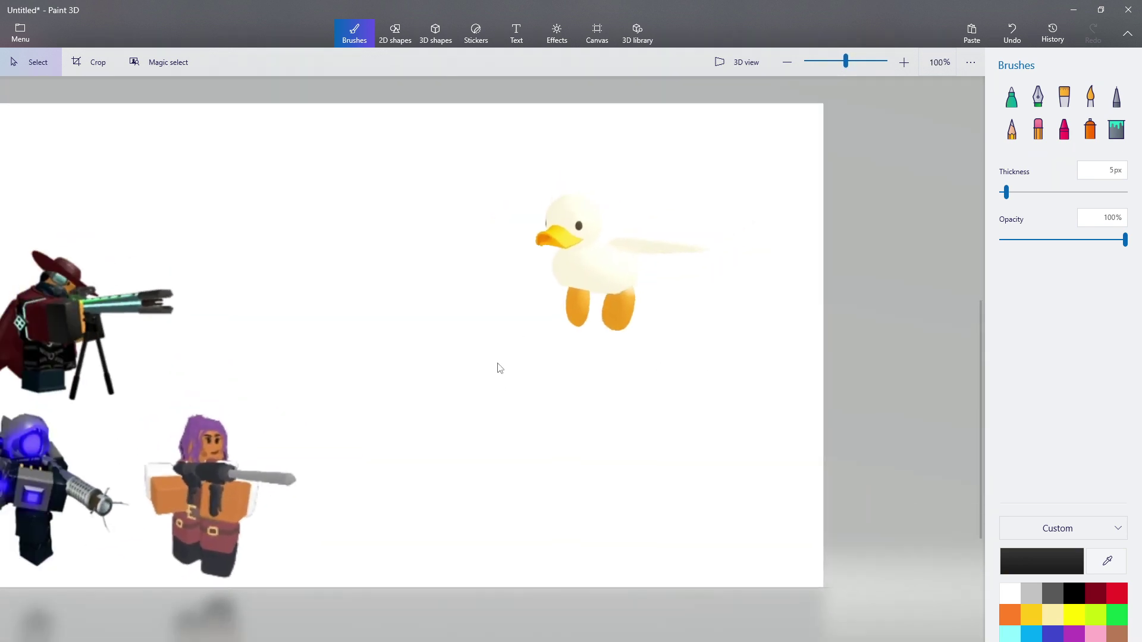
Select the Flying Ducky and move it straight down off the canvas's lower edge.
left_click_drag(496, 358, 735, 130)
left_click_drag(615, 110, 678, 126)
left_click_drag(655, 189, 697, 641)
left_click(644, 472)
Shrink the Paint 3D window to reach the wiki and return to the Duck Hunt Event page.
double_click(694, 1)
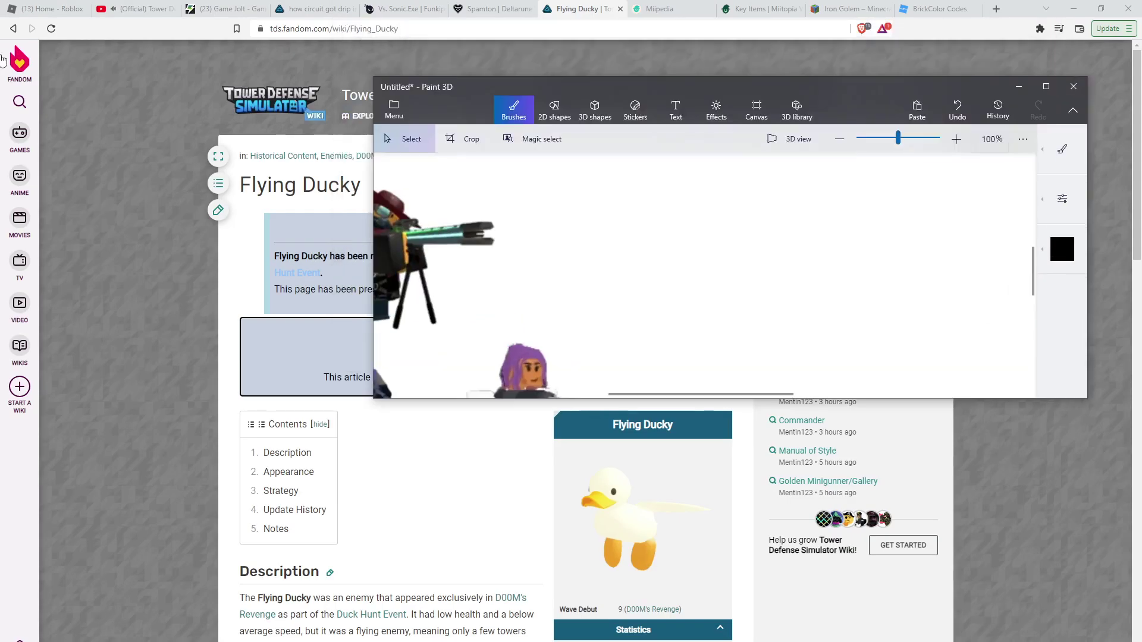
left_click(92, 90)
left_click(13, 29)
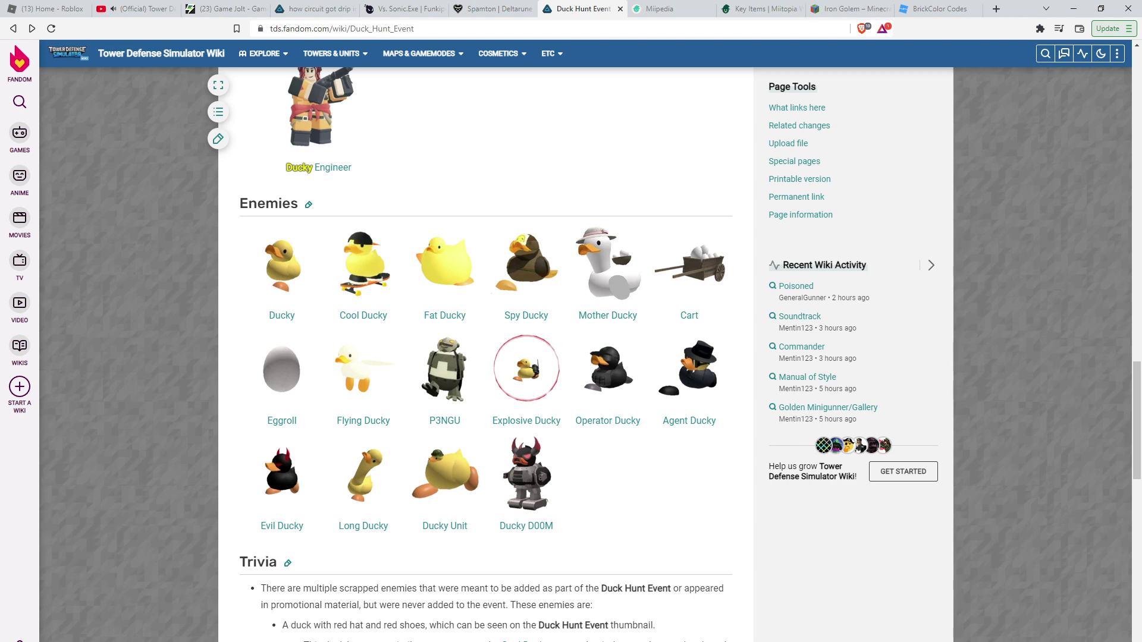
key("alt+Tab")
left_click(857, 588)
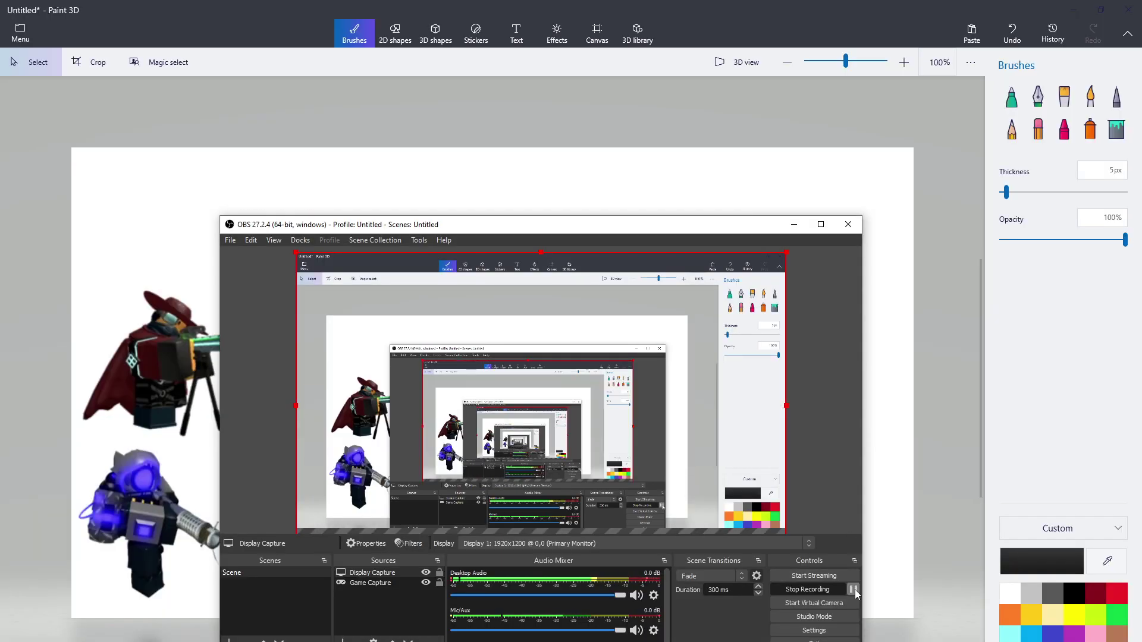
Return to Paint 3D and scale the three towers down together into the canvas's lower-left corner.
key("alt+Tab")
left_click_drag(48, 638, 352, 374)
key("Escape")
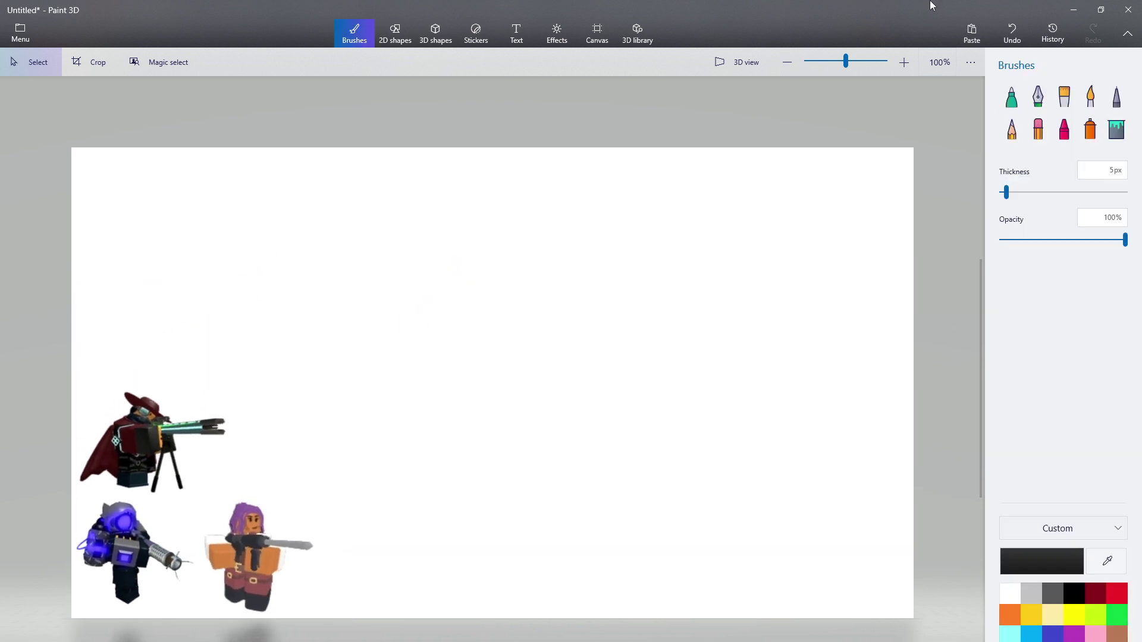
Paste the P3NGU image on the canvas's lower edge facing the towers and enlarge its selection to 506 × 616 px.
left_click(961, 36)
mouse_move(499, 363)
left_mouse_down()
mouse_move(580, 216)
mouse_move(597, 314)
mouse_move(597, 495)
left_mouse_up()
key("b")
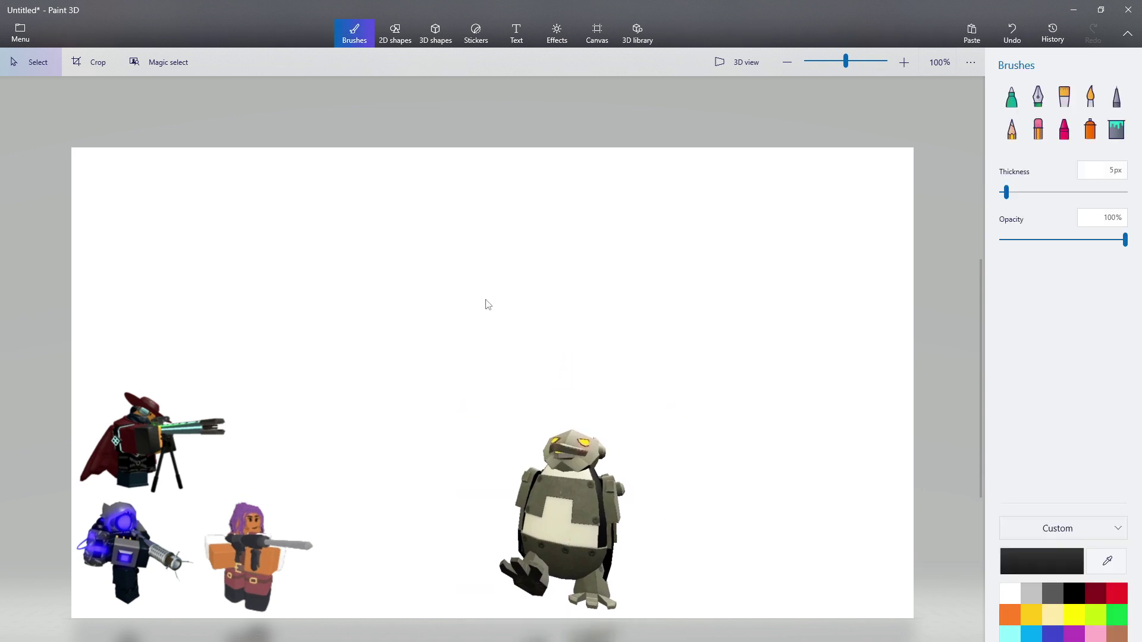
scroll(467, 561, "up", 1)
scroll(747, 334, "down", 1)
left_click_drag(708, 337, 822, 211)
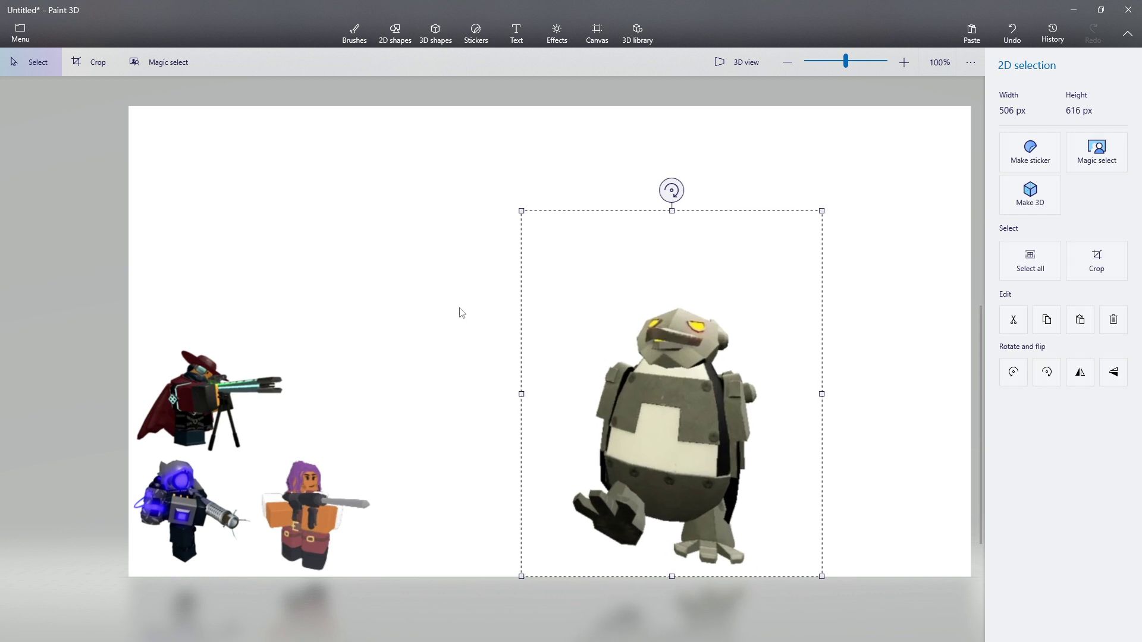
key("b")
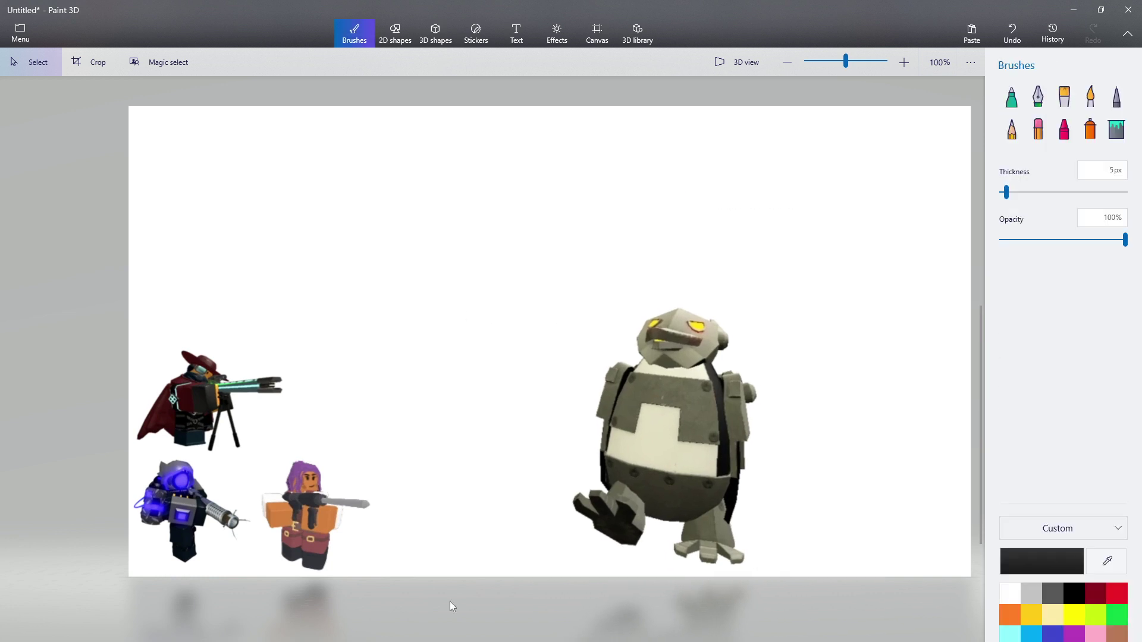
Draw a red 5 px marker line from P3NGU's beak to the towers and undo the stroke.
scroll(39, 598, "up", 1)
scroll(62, 575, "down", 1)
left_click(1108, 593)
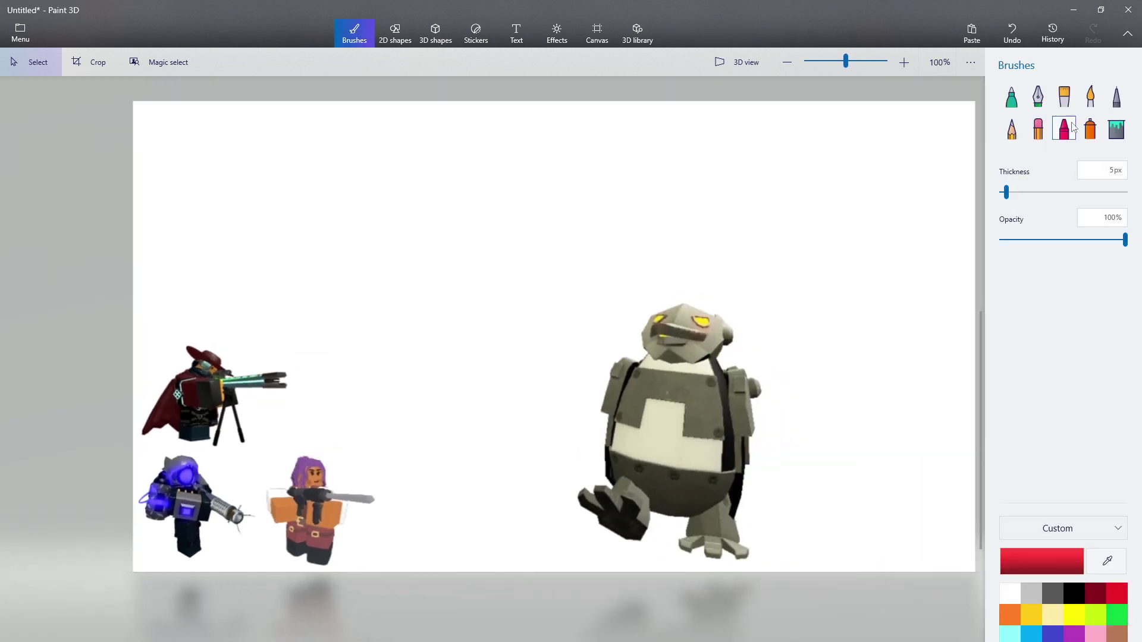
left_click(1010, 101)
mouse_move(667, 339)
left_mouse_down()
mouse_move(366, 499)
mouse_move(237, 540)
left_mouse_up()
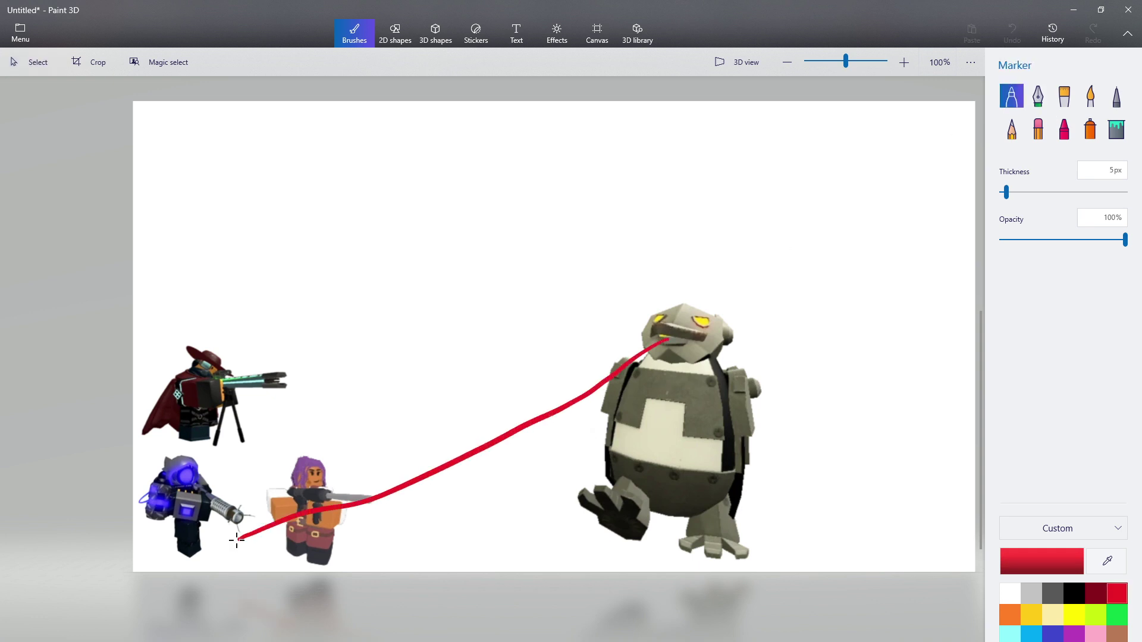
left_click(1004, 37)
Select P3NGU and move it down off the canvas's lower edge.
scroll(134, 523, "up", 2)
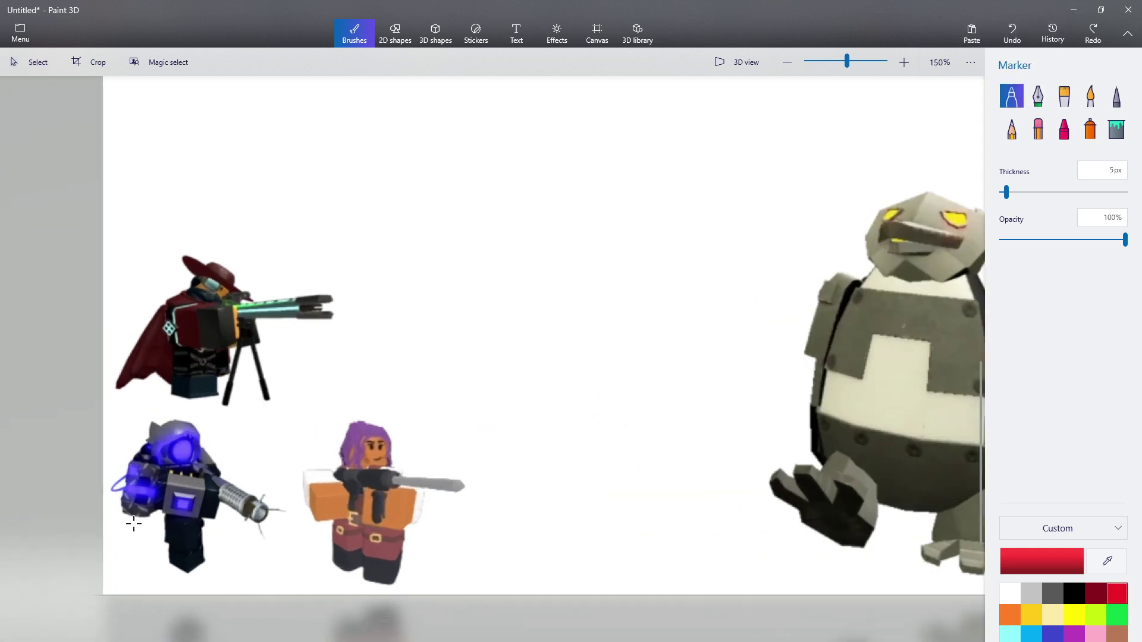
scroll(264, 501, "down", 2)
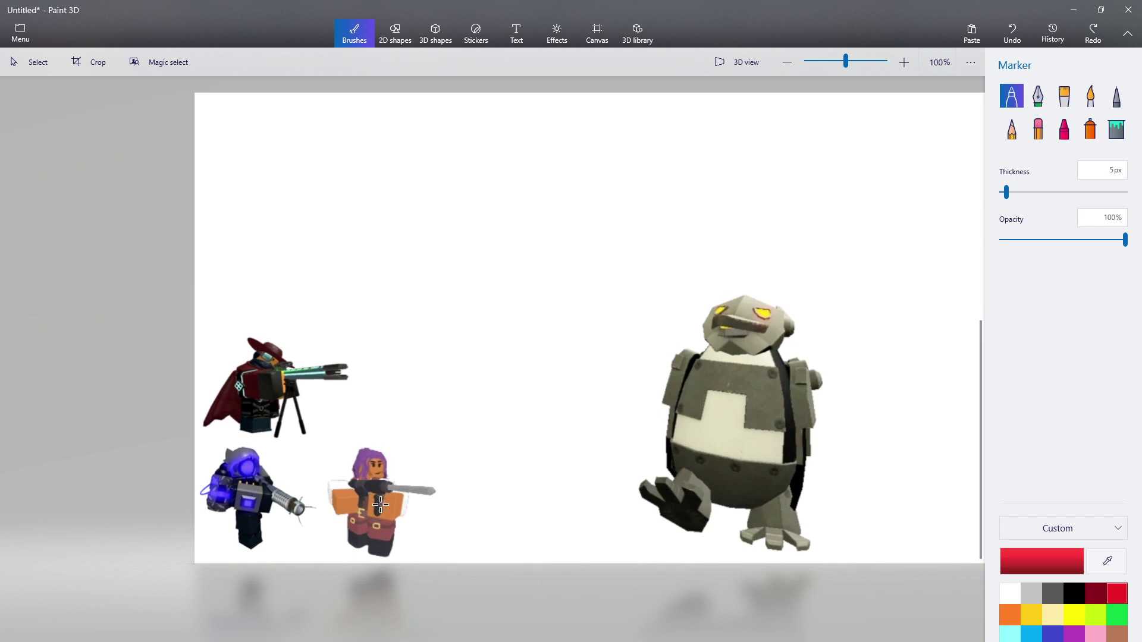
left_click(30, 62)
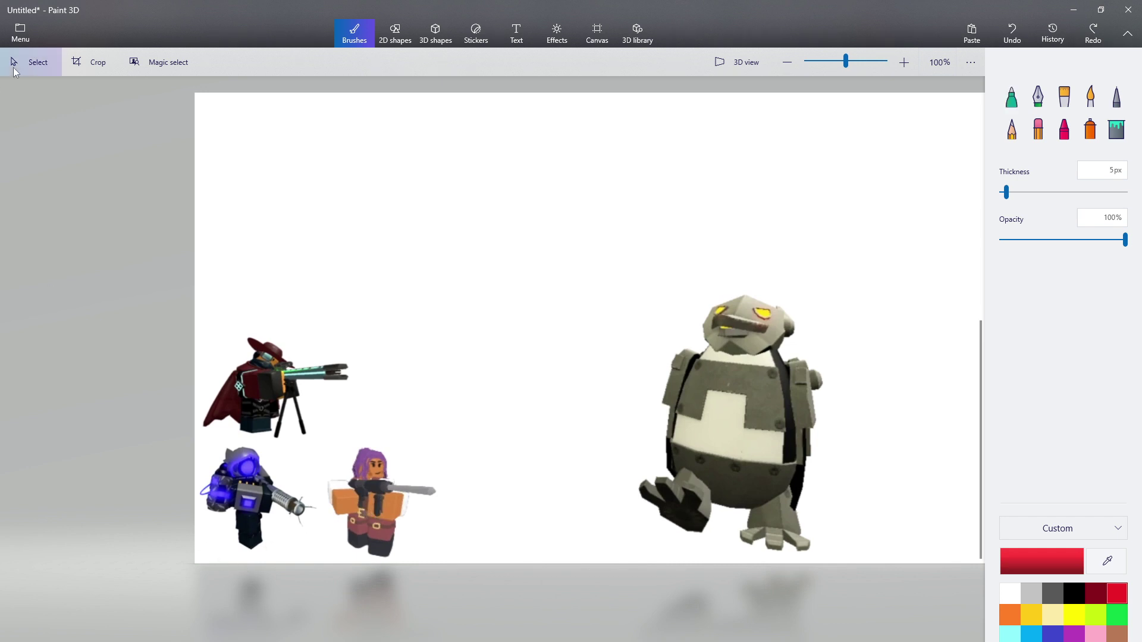
scroll(637, 574, "down", 1)
left_click_drag(573, 548, 904, 146)
left_click_drag(736, 142, 914, 252)
left_click_drag(738, 317, 845, 641)
left_click(706, 446)
scroll(227, 499, "up", 1)
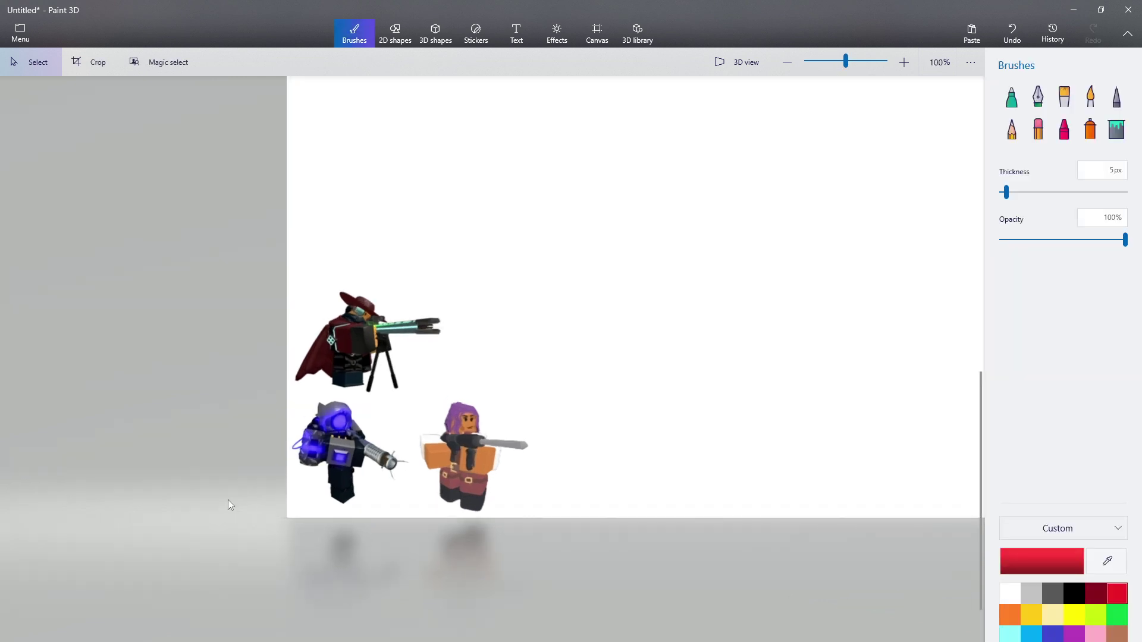
scroll(277, 494, "down", 1)
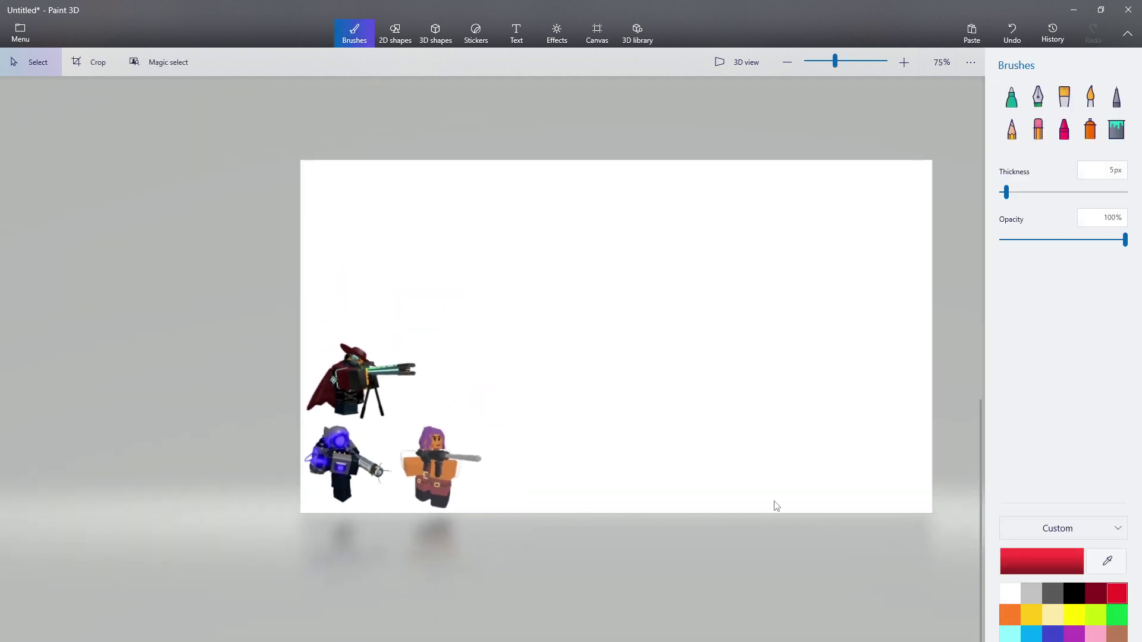
Switch to the wiki, go back to the Duck Hunt Event enemy list and open the Explosive Ducky page.
left_click_drag(657, 3, 757, 85)
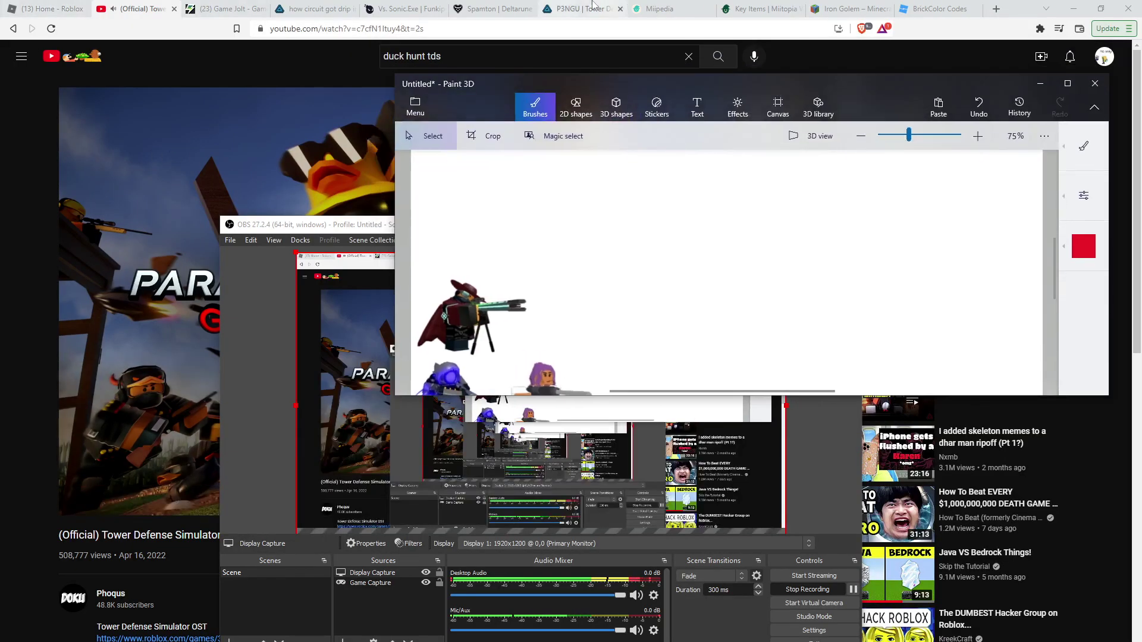
left_click(556, 6)
left_click(12, 29)
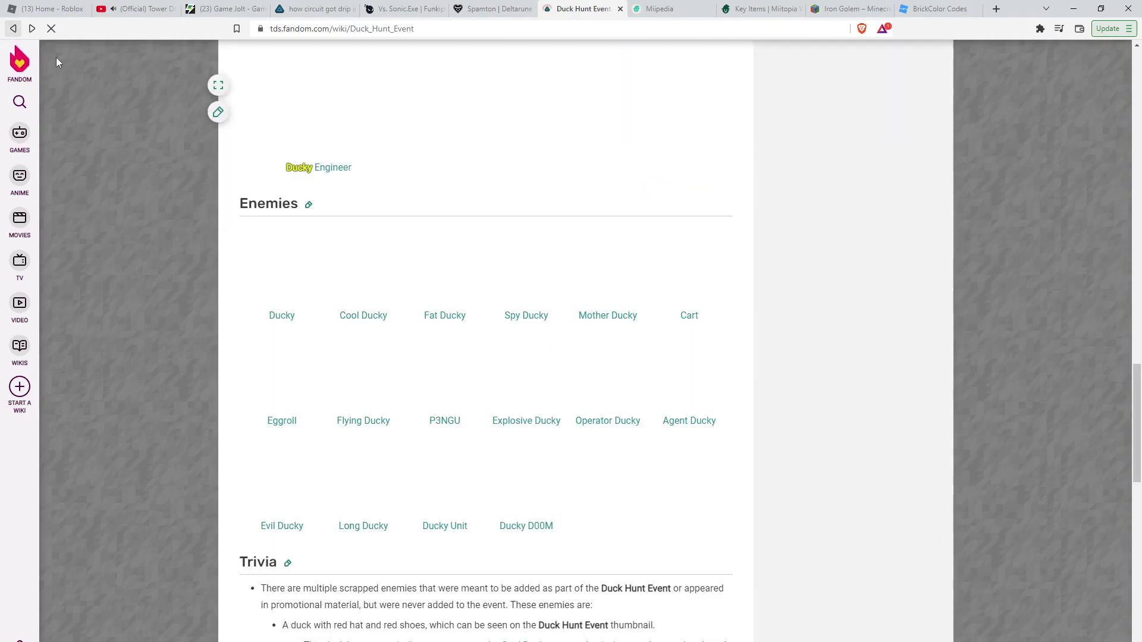
left_click(526, 427)
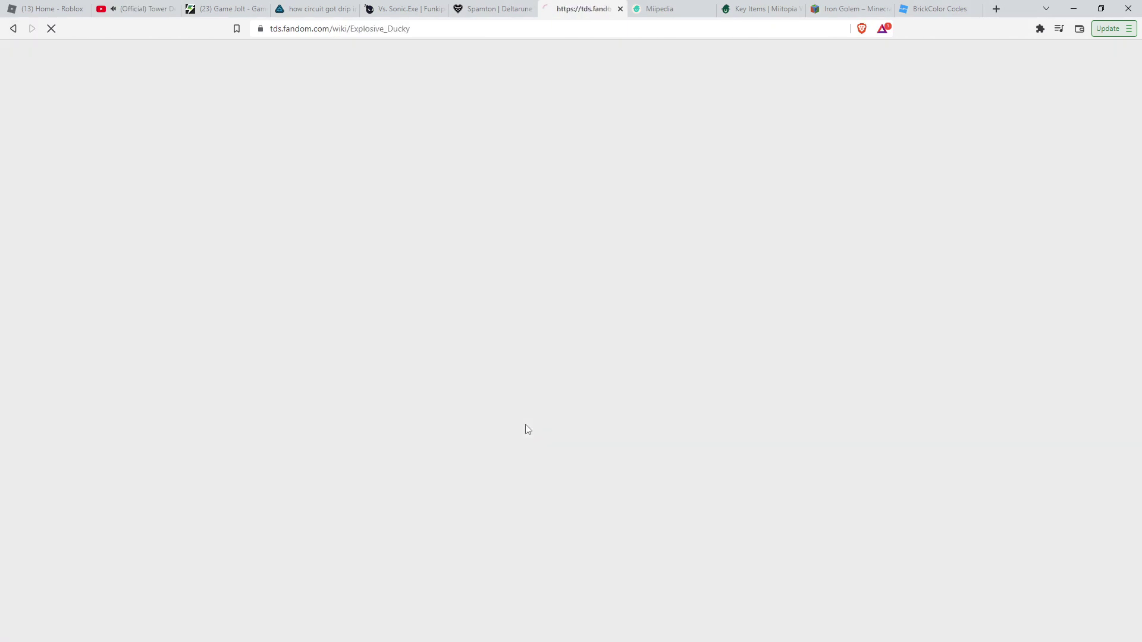
Copy the Explosive Ducky image from its wiki page and return to the maximized Paint 3D canvas.
right_click(645, 518)
left_click(707, 455)
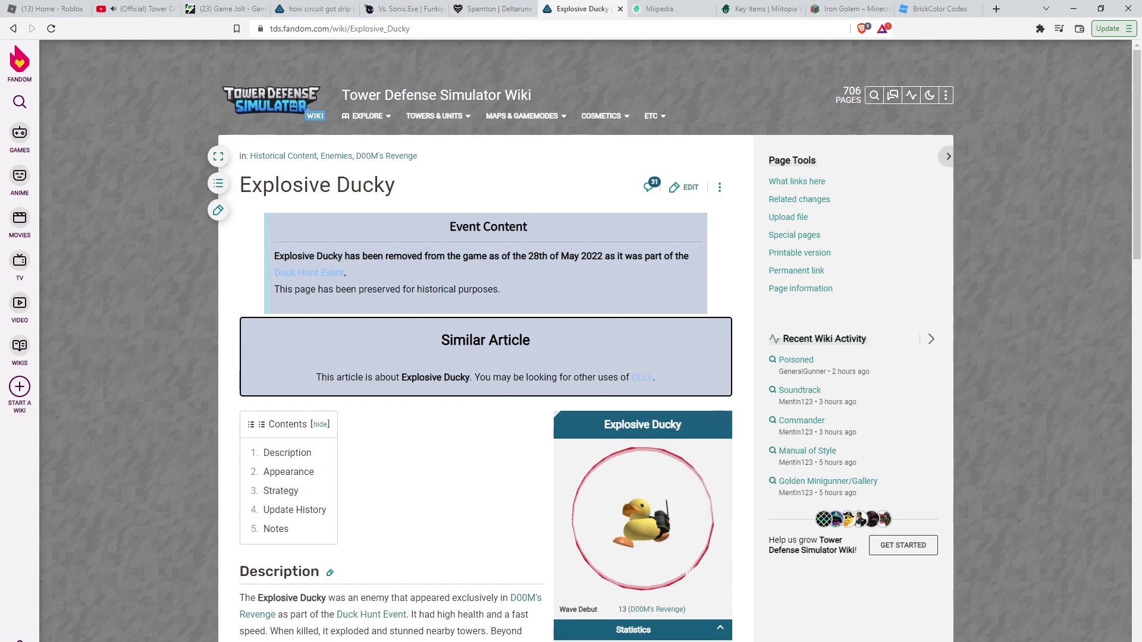
key("alt+Tab")
left_click(1067, 84)
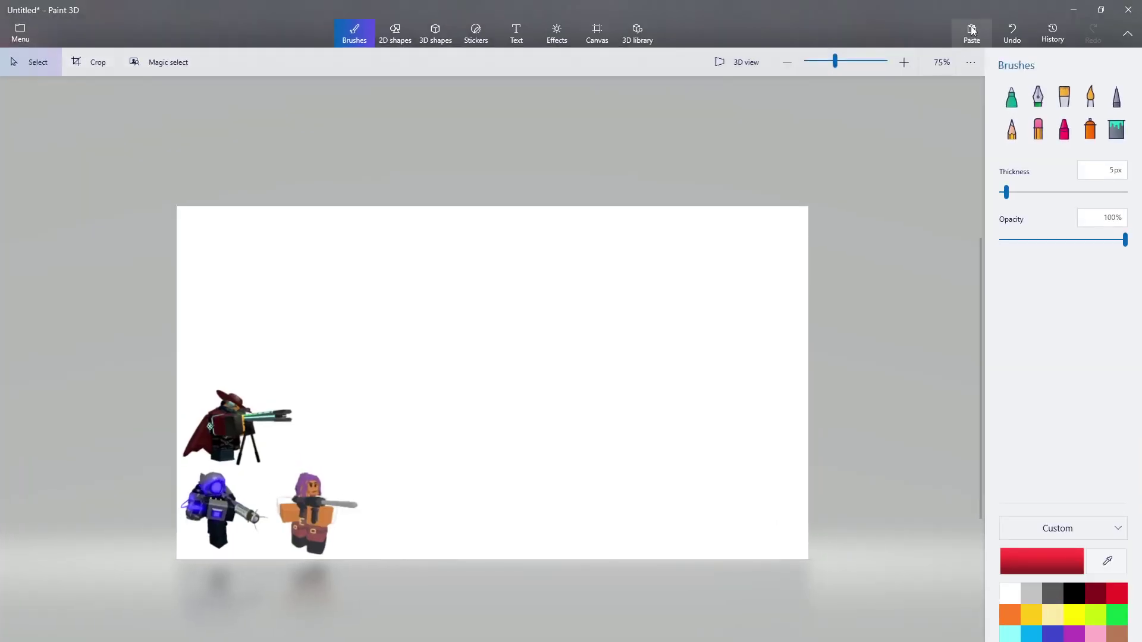
Paste the Explosive Ducky image and place it on the canvas's lower edge, facing the three towers.
key("ctrl+v")
mouse_move(574, 378)
left_mouse_down()
mouse_move(551, 446)
mouse_move(585, 480)
left_mouse_up()
left_click(240, 445)
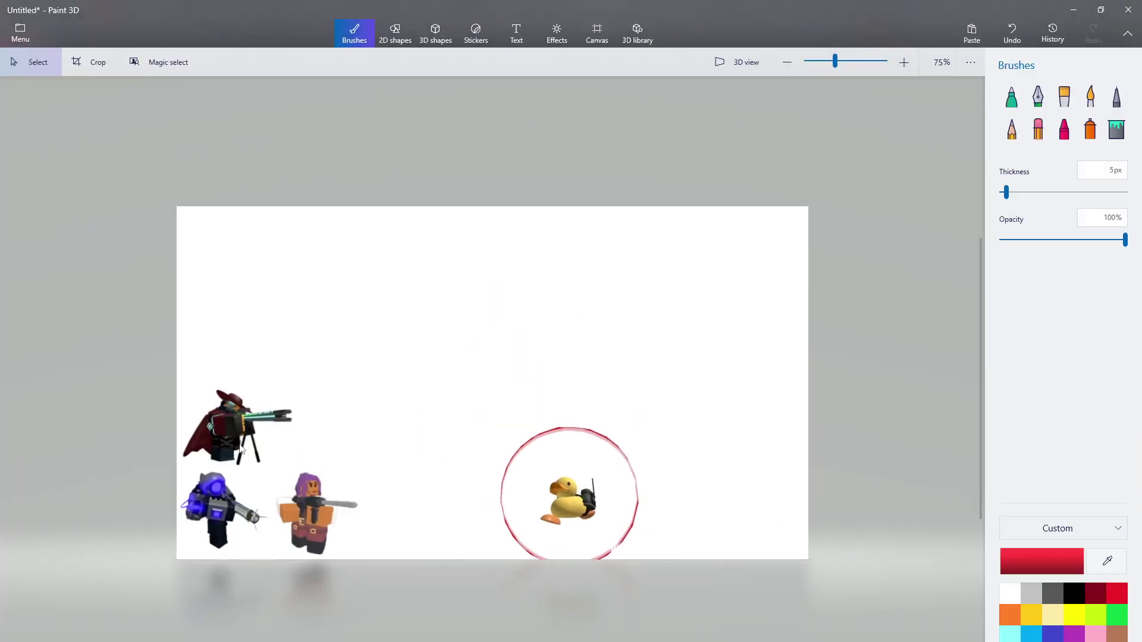
Undo the recent edits back to the three towers at their larger size, and shrink the window to reveal the wiki.
mouse_move(170, 576)
left_mouse_down()
mouse_move(349, 347)
mouse_move(392, 349)
mouse_move(530, 248)
left_mouse_up()
left_click(1011, 34)
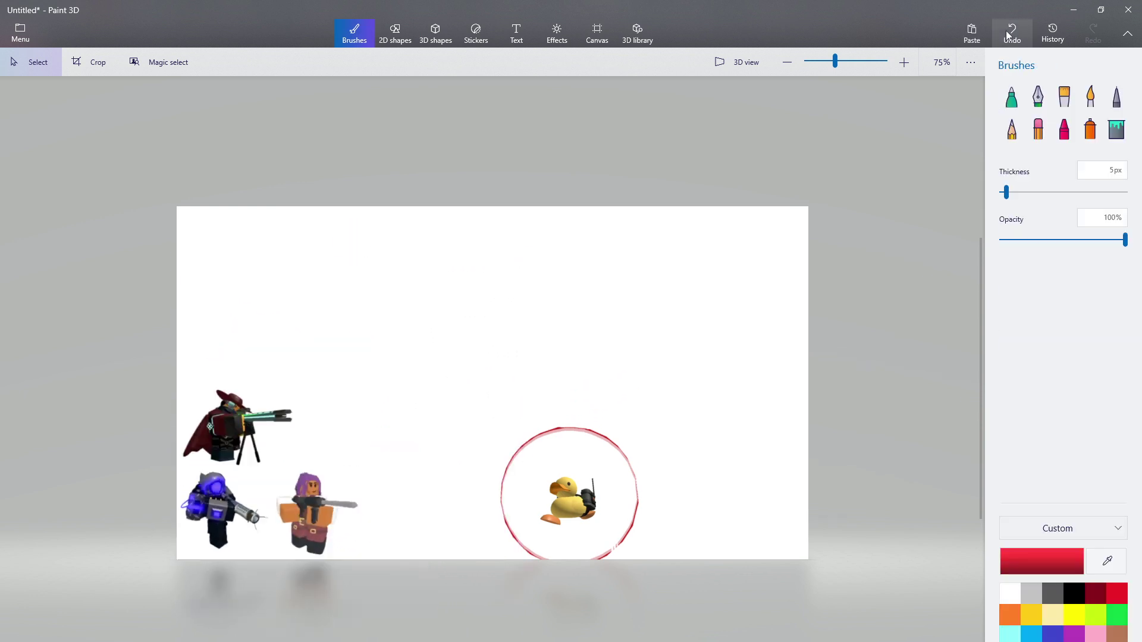
left_click(1010, 34)
left_click(1011, 34)
left_click(1010, 34)
left_click(1010, 34)
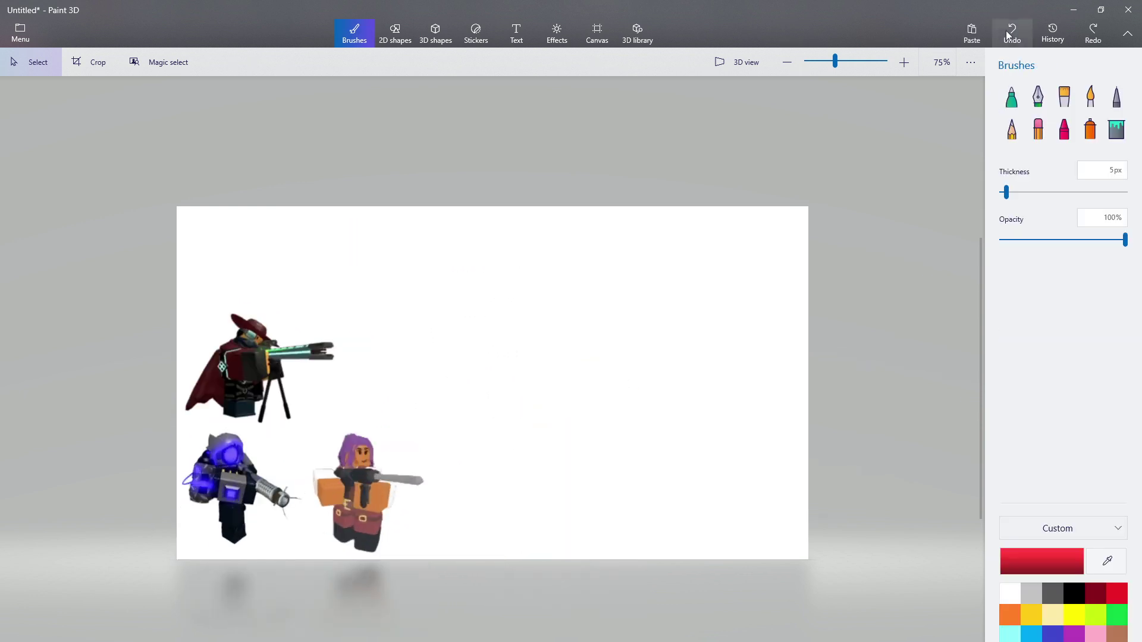
left_click(1100, 10)
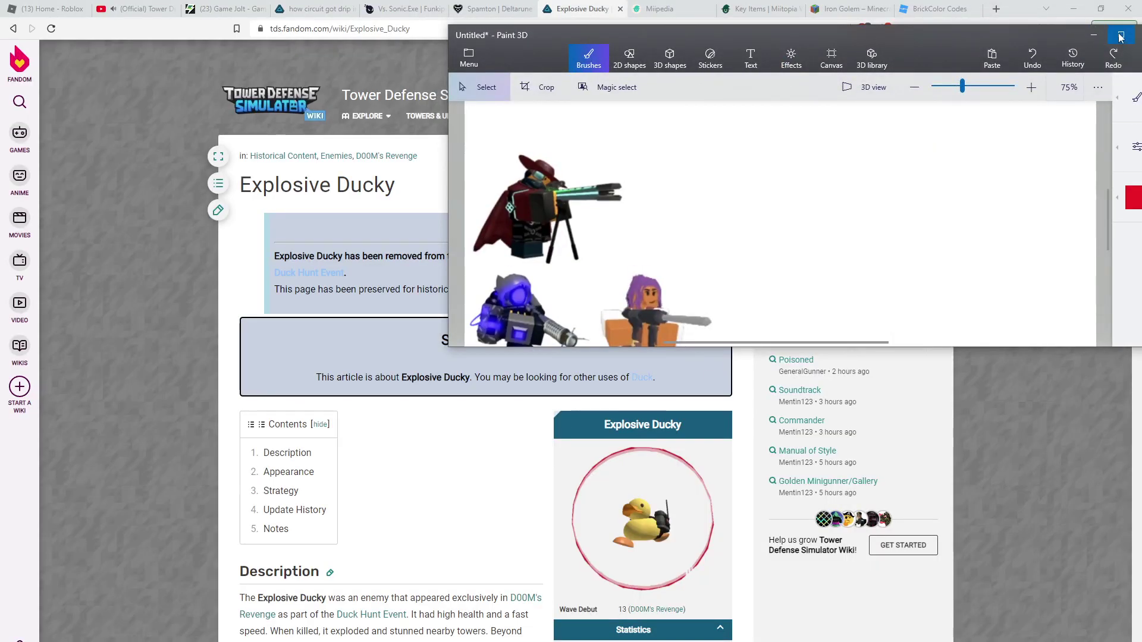
Maximize the Paint 3D window, paste the Explosive Ducky image and place it along the canvas's lower edge, facing the three towers.
left_click(1121, 38)
left_click(975, 33)
mouse_move(520, 415)
left_mouse_down()
mouse_move(603, 496)
mouse_move(615, 495)
left_mouse_up()
left_click(461, 339)
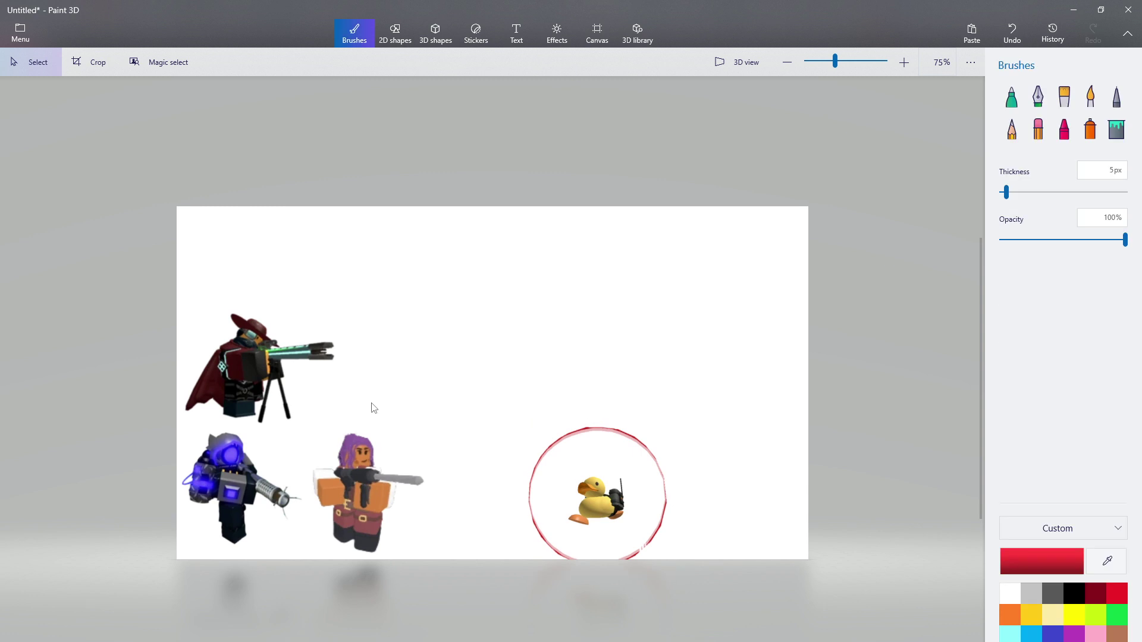
Select the Explosive Ducky and delete it from the canvas, leaving only the three towers.
scroll(146, 561, "up", 1)
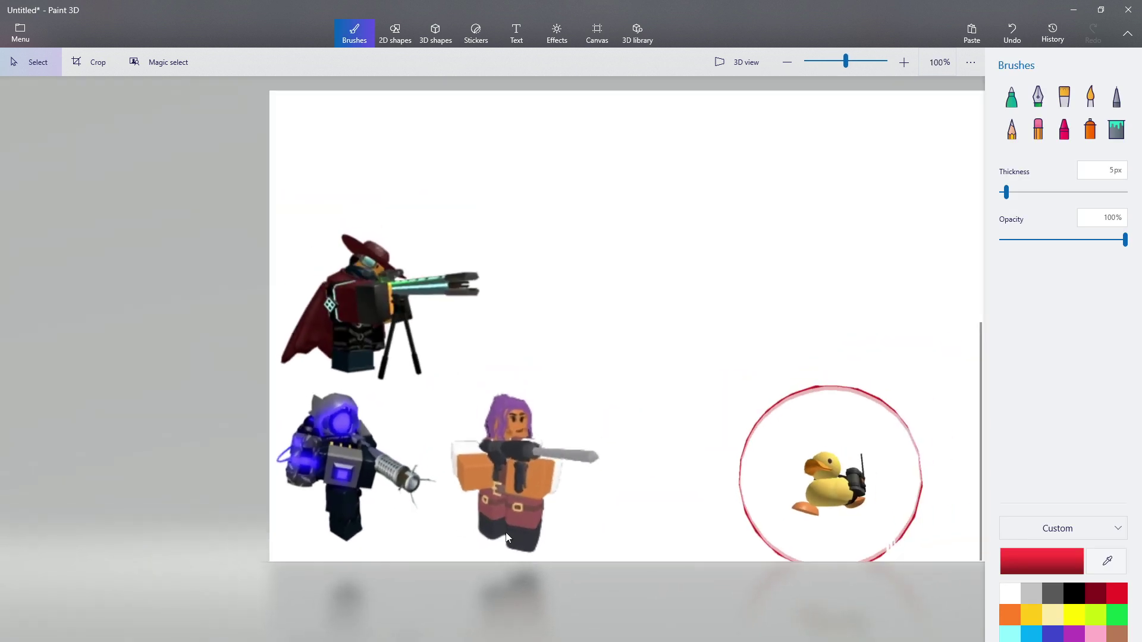
scroll(608, 555, "down", 1)
left_click_drag(732, 322, 737, 321)
key("Delete")
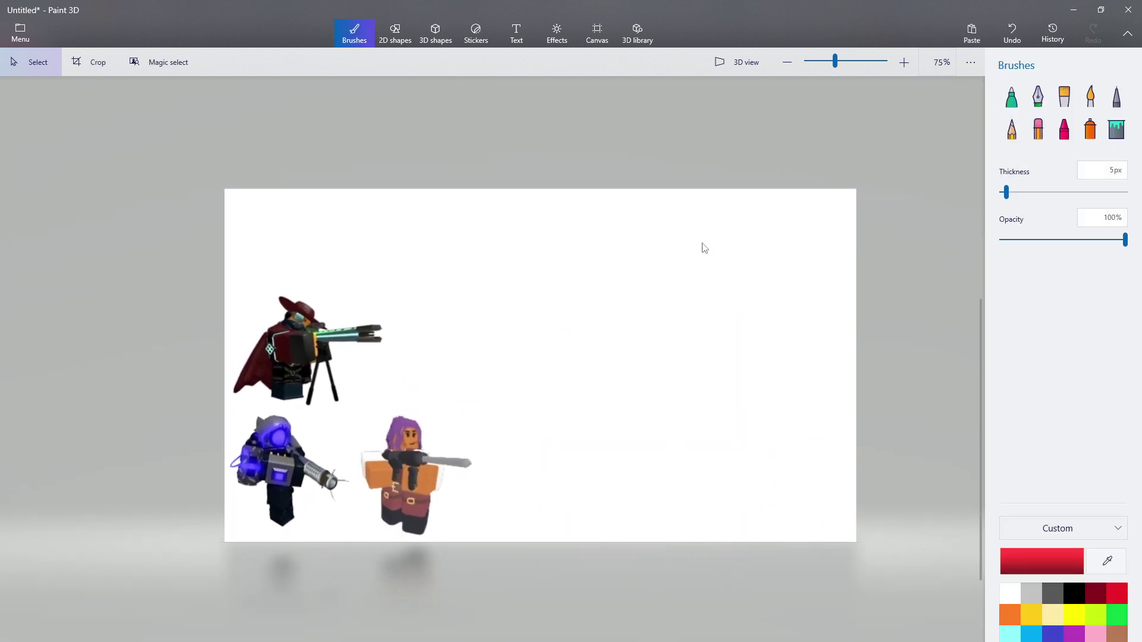
Switch to the wiki, go back to the Duck Hunt Event enemy list and open the Operator Ducky page.
double_click(677, 26)
left_click(4, 37)
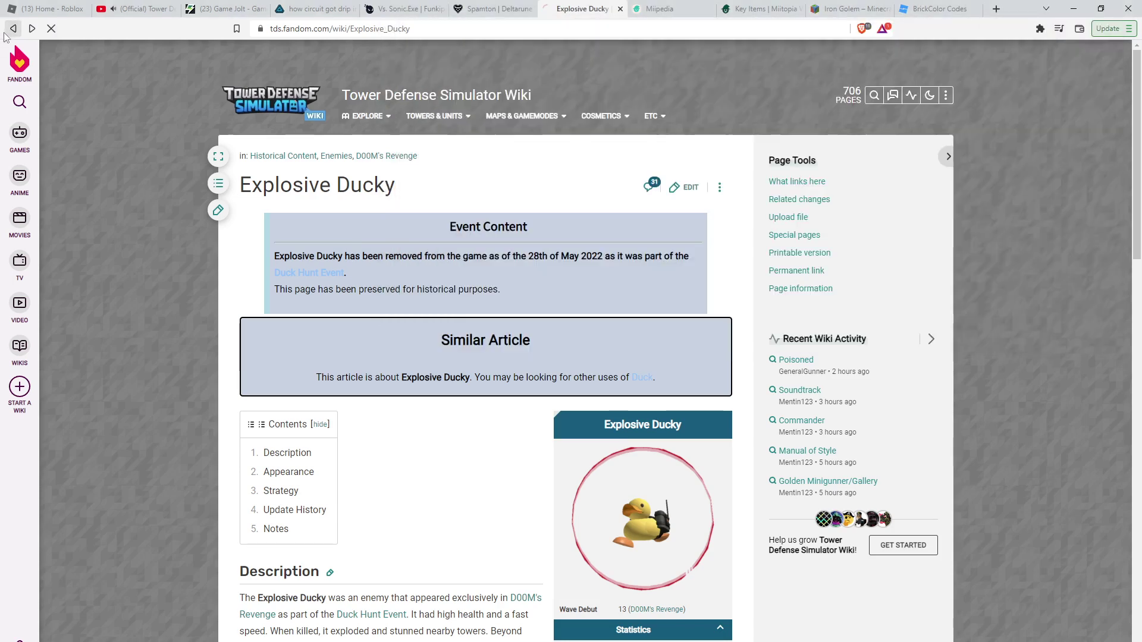
left_click(13, 28)
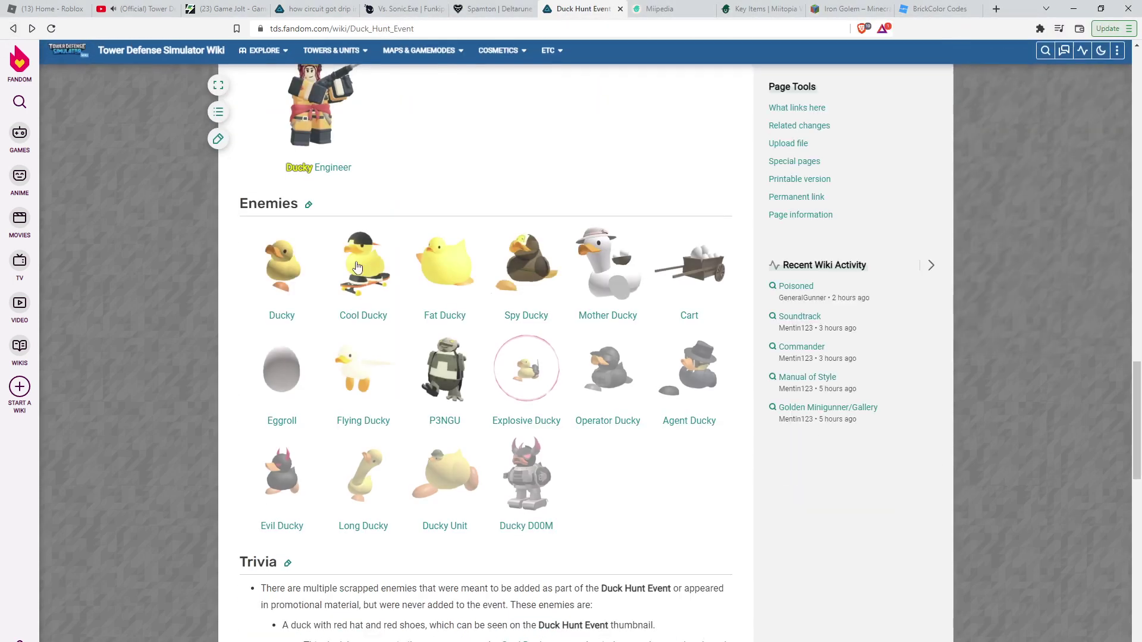
left_click(627, 424)
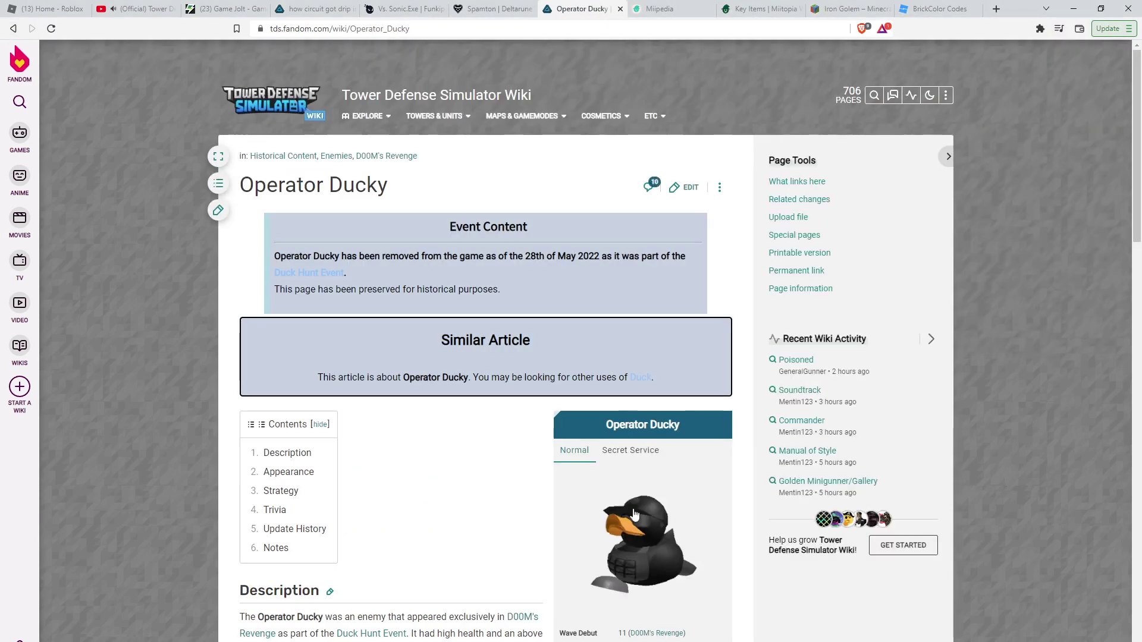
Copy the normal Operator Ducky image from its wiki page and return to the maximized Paint 3D canvas.
right_click(644, 527)
left_click(685, 466)
left_click(699, 641)
left_click(1070, 35)
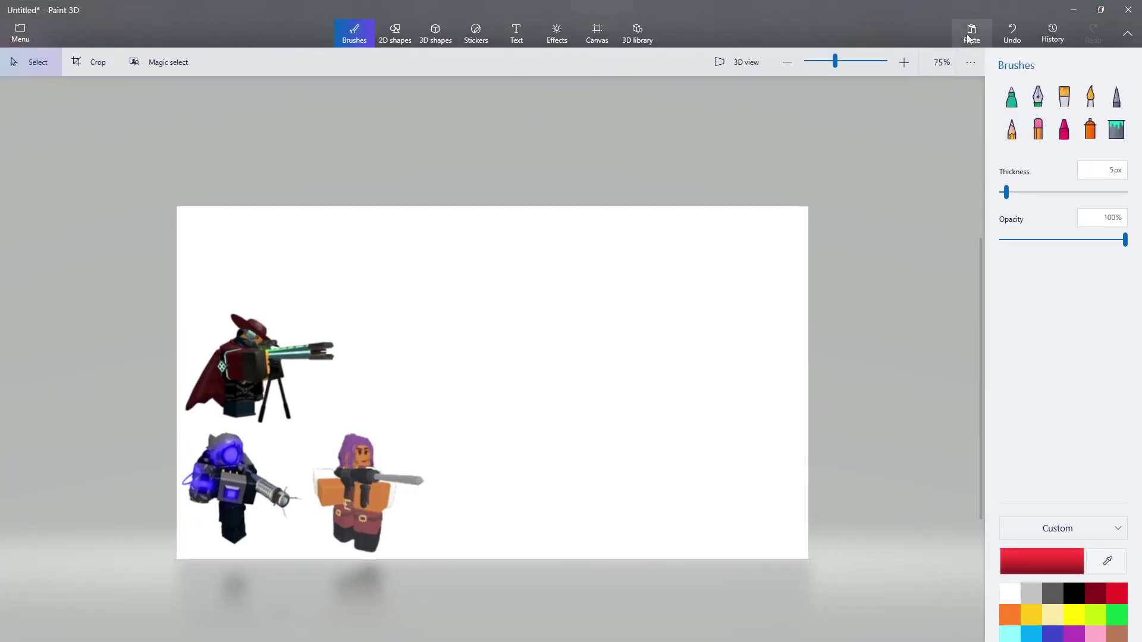
Paste the Operator Ducky image and place it near the canvas's lower edge, facing the three towers.
left_click(970, 35)
left_click_drag(522, 375, 670, 468)
left_click(596, 362)
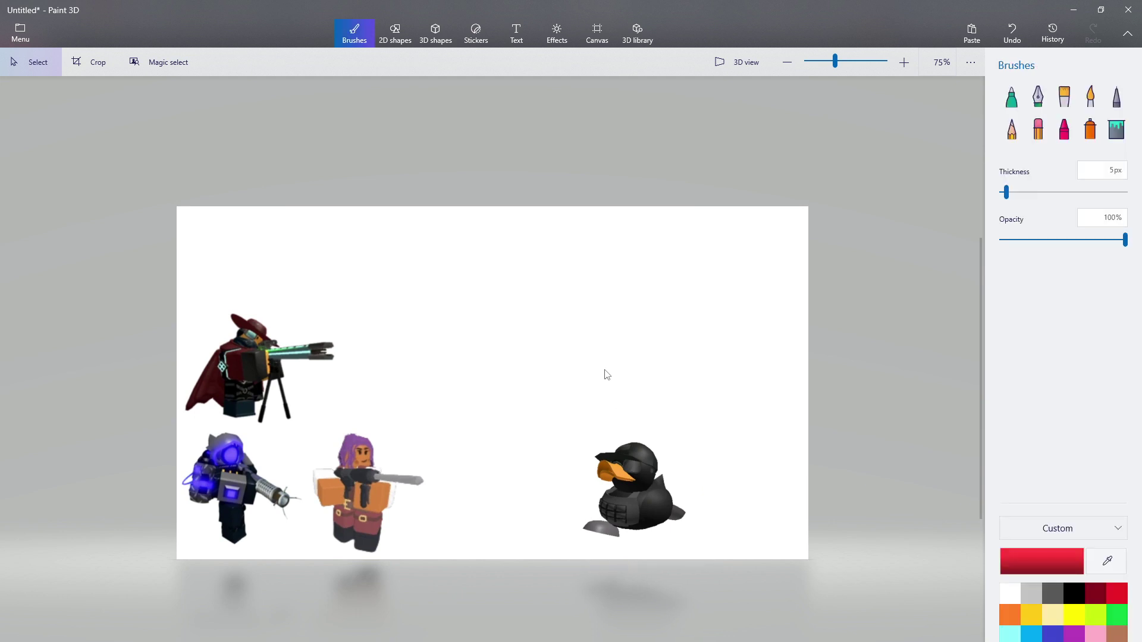
Switch to the wiki, show Operator Ducky's Secret Service form, copy its image and return to Paint 3D.
double_click(837, 13)
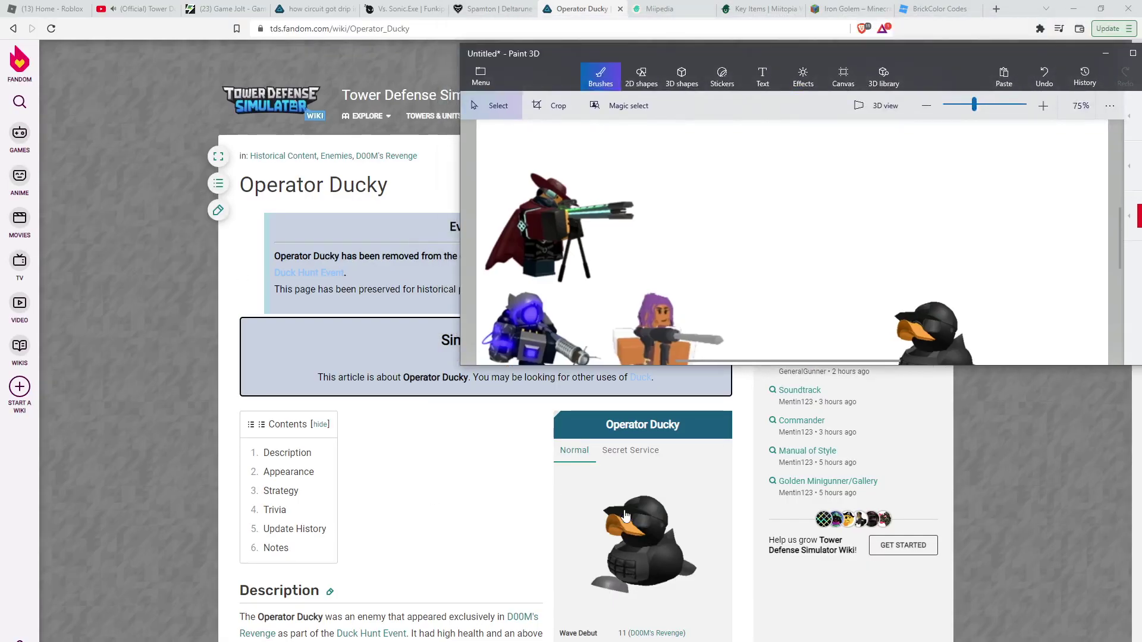
left_click(662, 456)
right_click(640, 502)
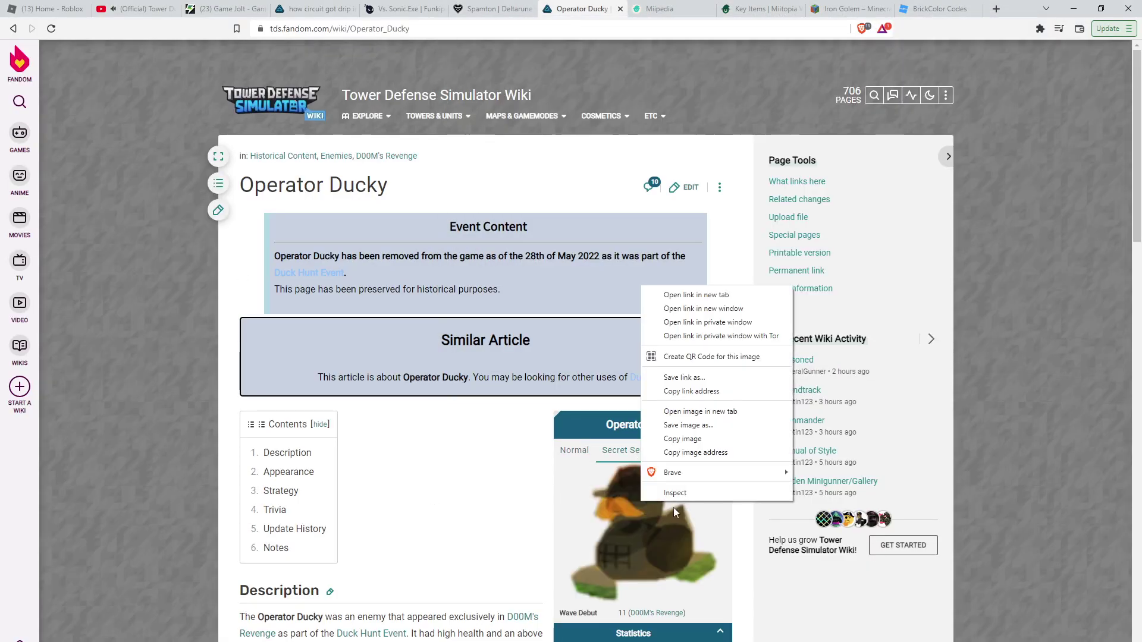
left_click(692, 439)
key("alt+Tab")
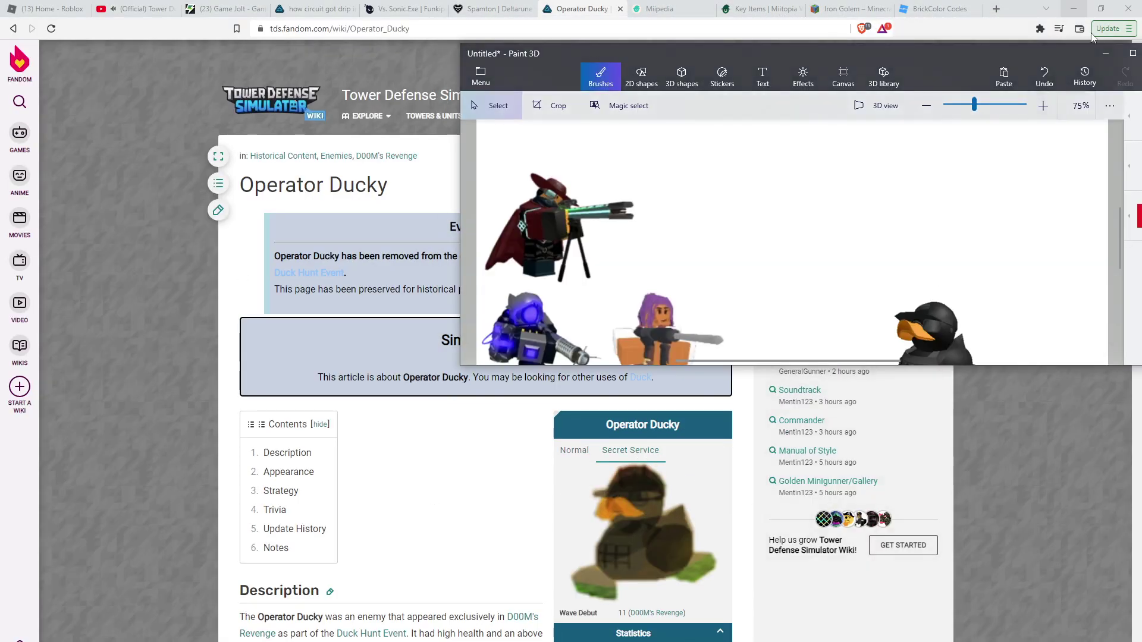
Maximize the canvas window and paste the Secret Service image directly over the Operator Ducky.
left_click(1132, 54)
left_click(972, 33)
mouse_move(492, 375)
left_mouse_down()
mouse_move(573, 425)
mouse_move(628, 490)
left_mouse_up()
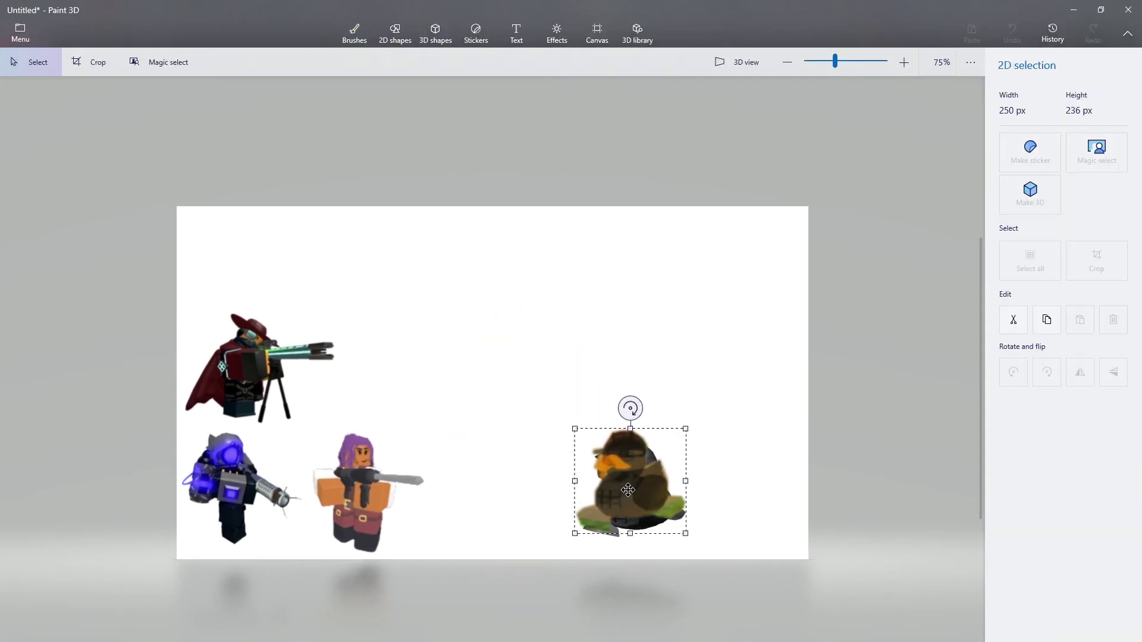
left_click(723, 379)
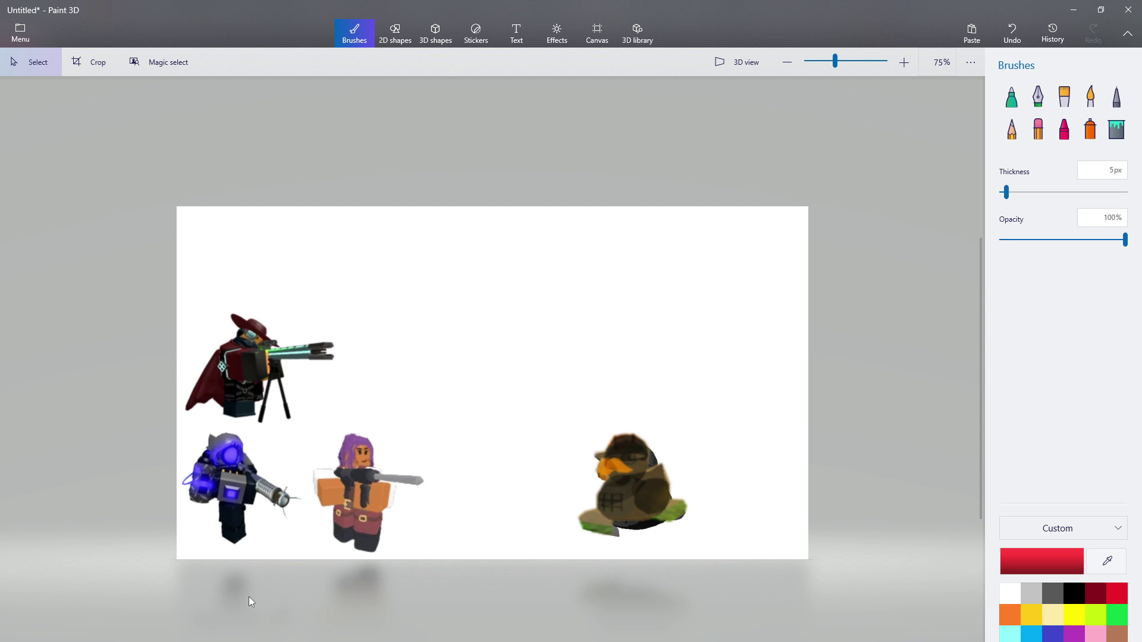
Select the Operator Ducky in its Secret Service form, tip it over by rotating it and remove it from the canvas.
left_click_drag(555, 576, 734, 403)
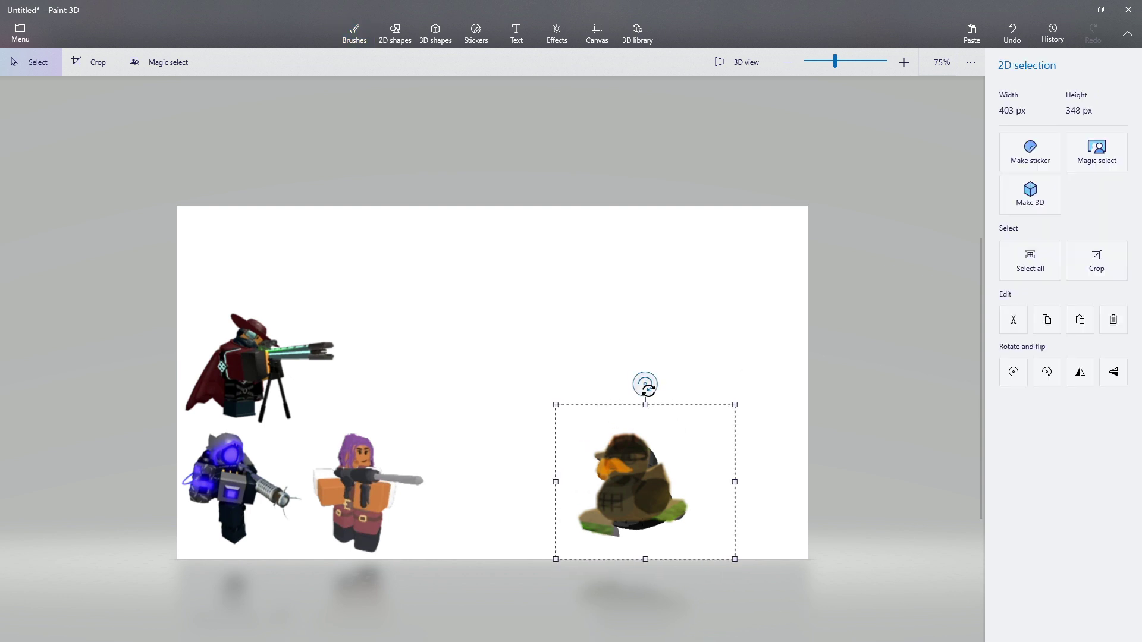
left_click_drag(646, 385, 683, 520)
left_click_drag(658, 321, 651, 310)
left_click(706, 205)
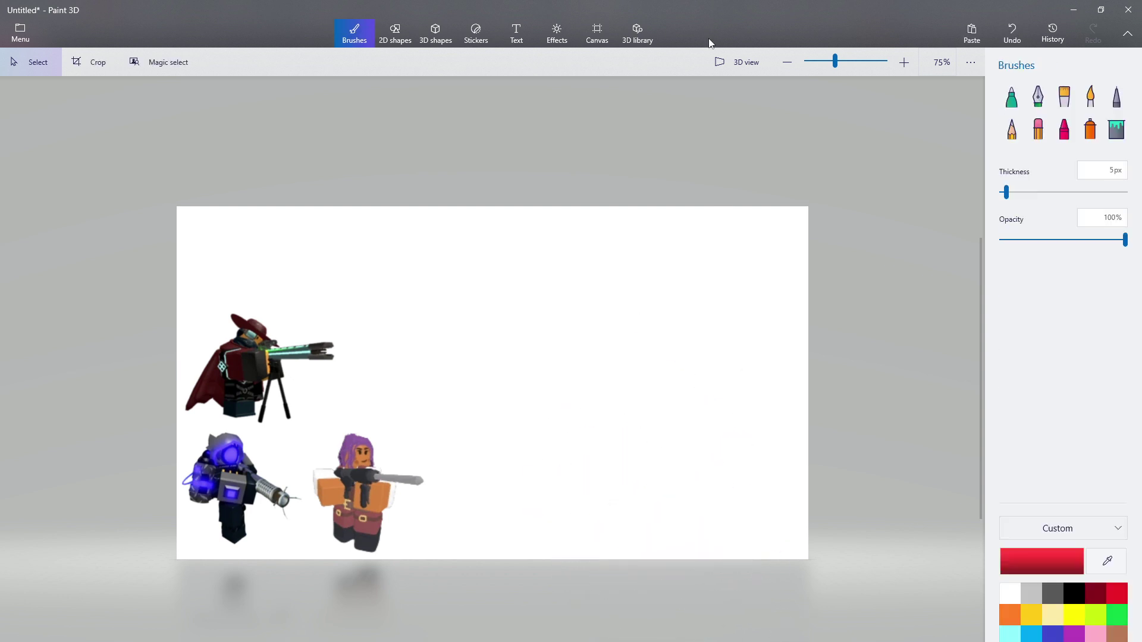
Shrink the Paint 3D window and bring the wiki's Operator Ducky page to the front.
left_click_drag(711, 13, 809, 93)
left_click(187, 284)
scroll(397, 317, "down", 1)
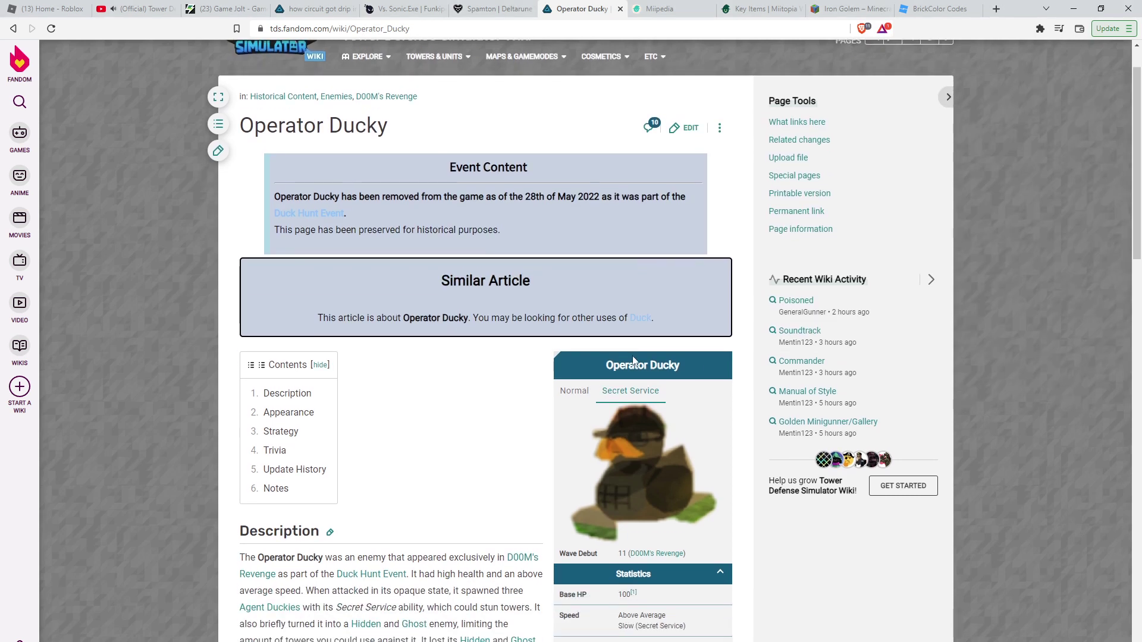
Return to the Duck Hunt Event enemies, open the Agent Ducky page and copy its image.
scroll(633, 360, "down", 2)
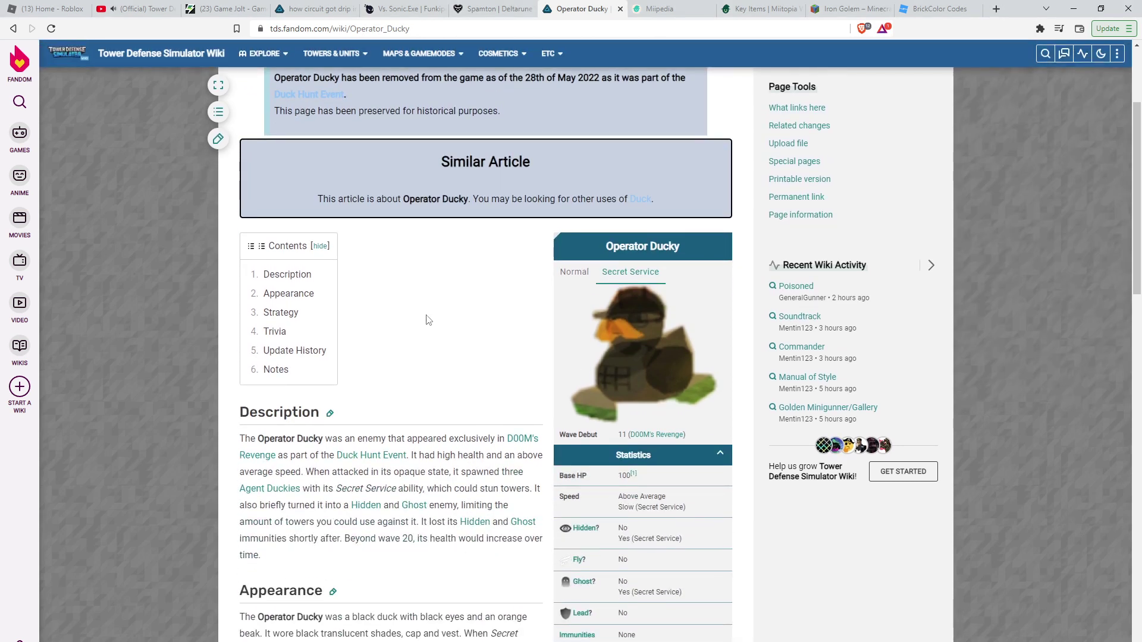
scroll(457, 362, "down", 2)
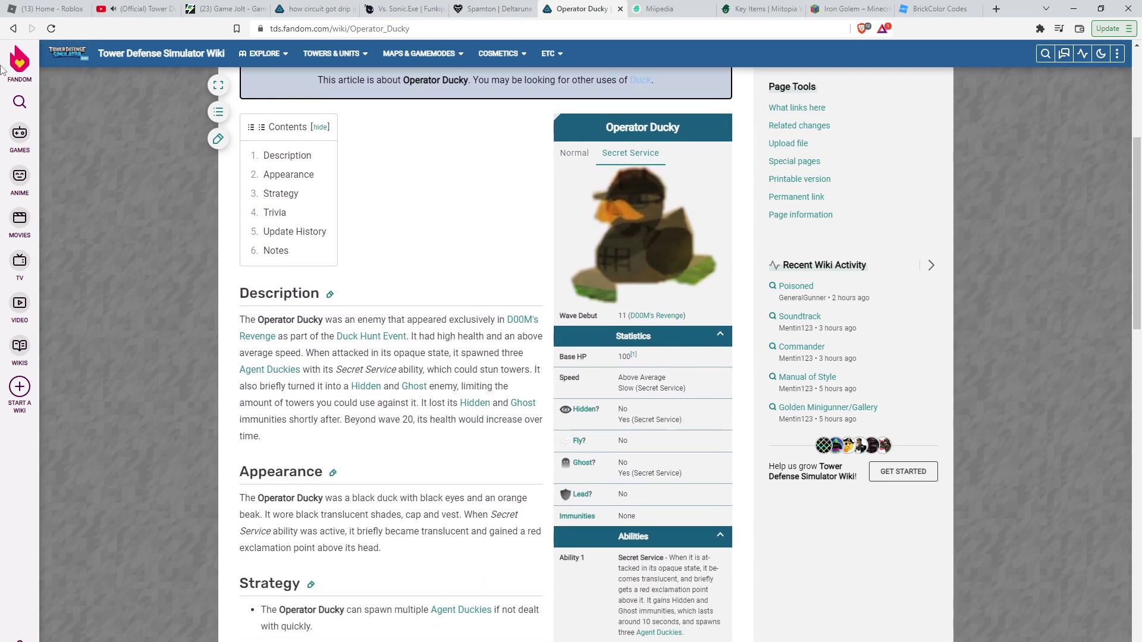
left_click(12, 30)
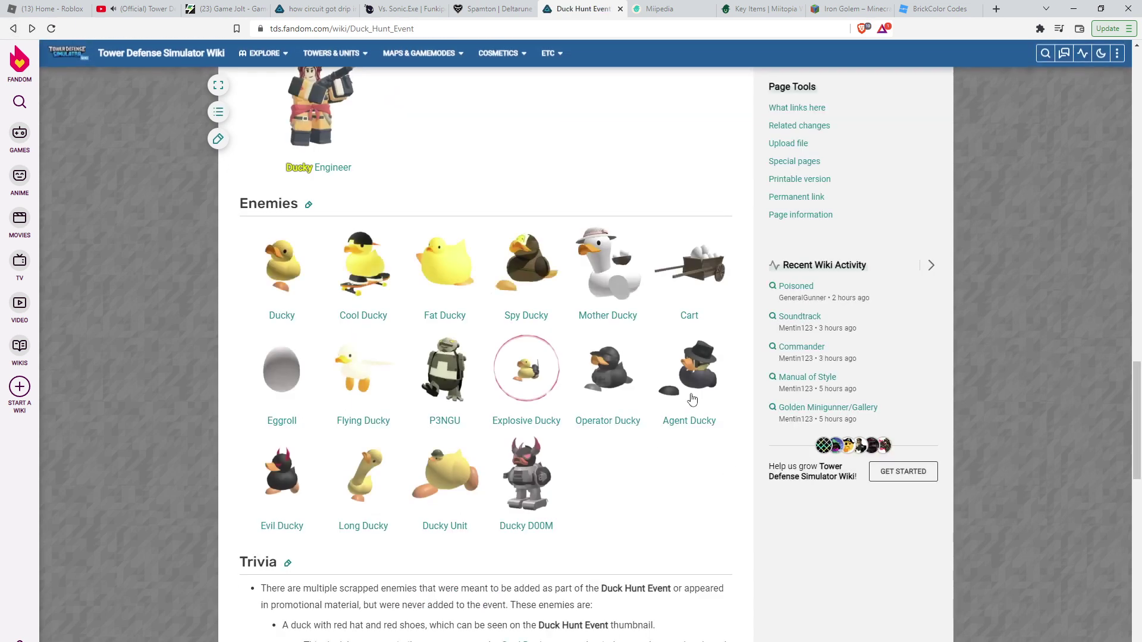
left_click(689, 421)
right_click(661, 499)
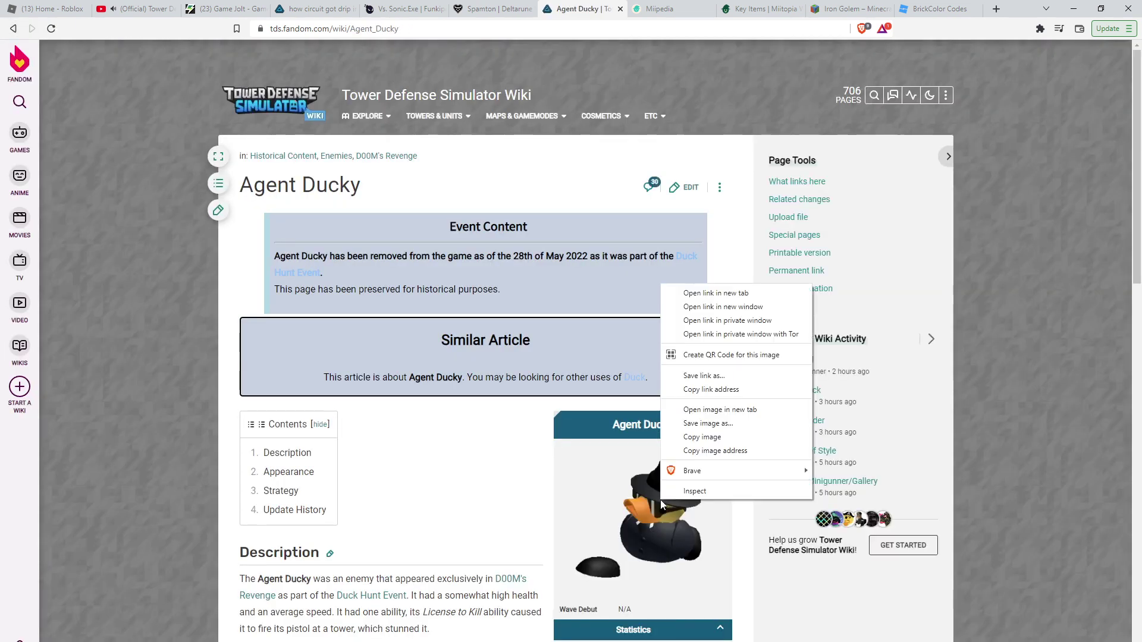
left_click(708, 437)
Switch to Paint 3D, paste the Agent Ducky image and place it near the canvas's lower edge, facing the three towers.
key("alt+Tab")
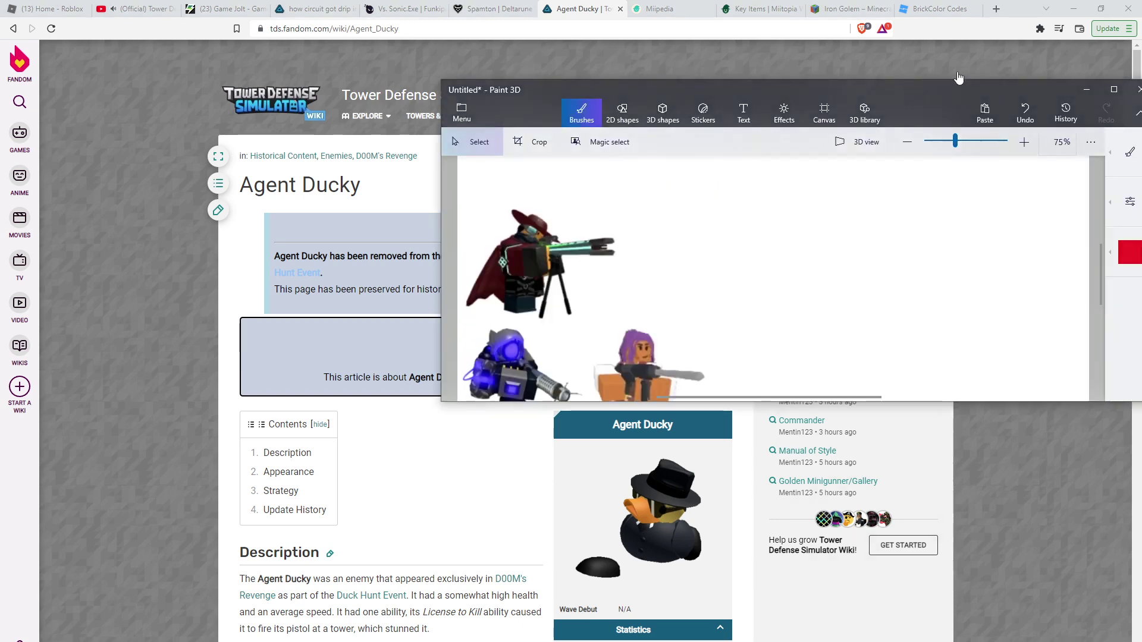
left_click(1114, 89)
left_click(971, 32)
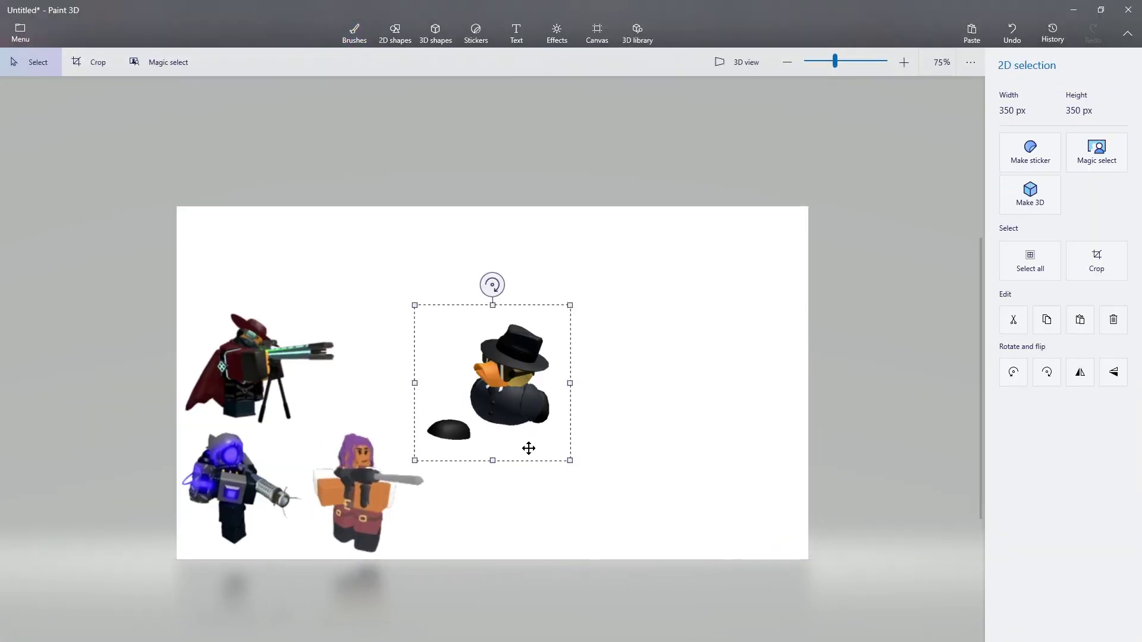
left_click_drag(586, 470, 702, 530)
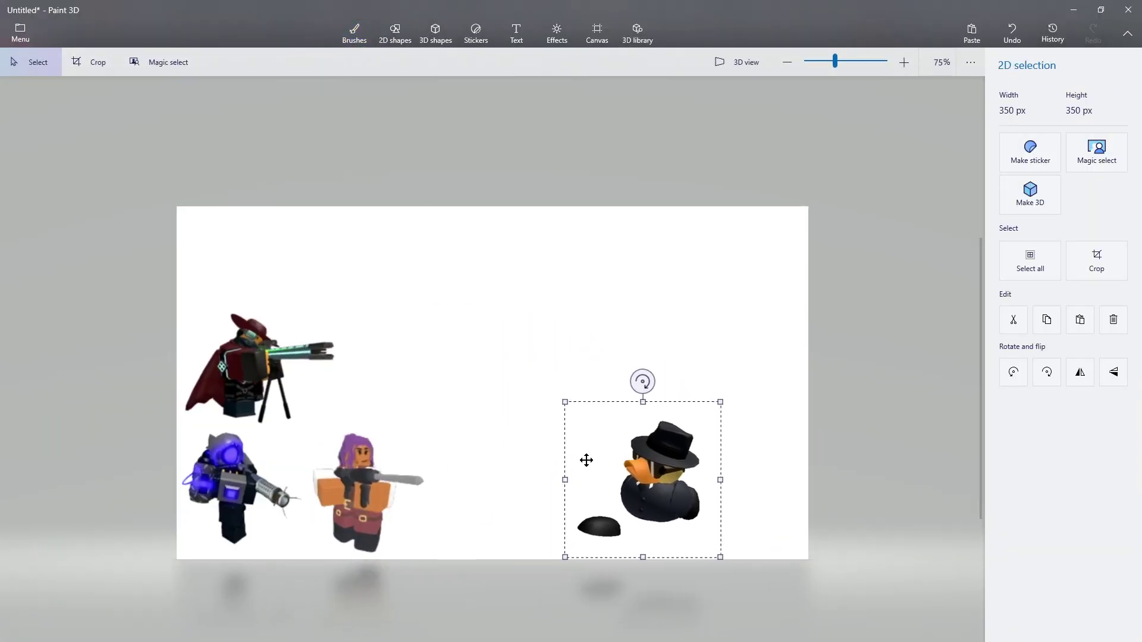
left_click(862, 446)
Draw a small pistol outline in front of Agent Ducky with a black 5 px Marker.
left_click(1074, 595)
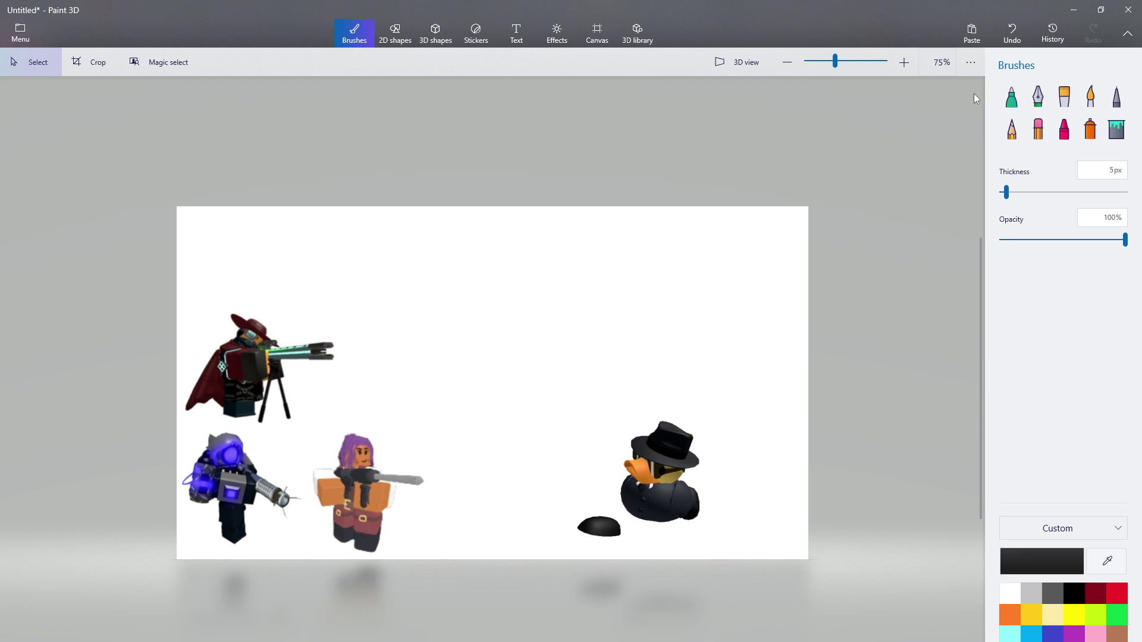
left_click(1011, 96)
scroll(556, 451, "up", 5)
scroll(500, 413, "up", 1)
left_click_drag(498, 413, 541, 418)
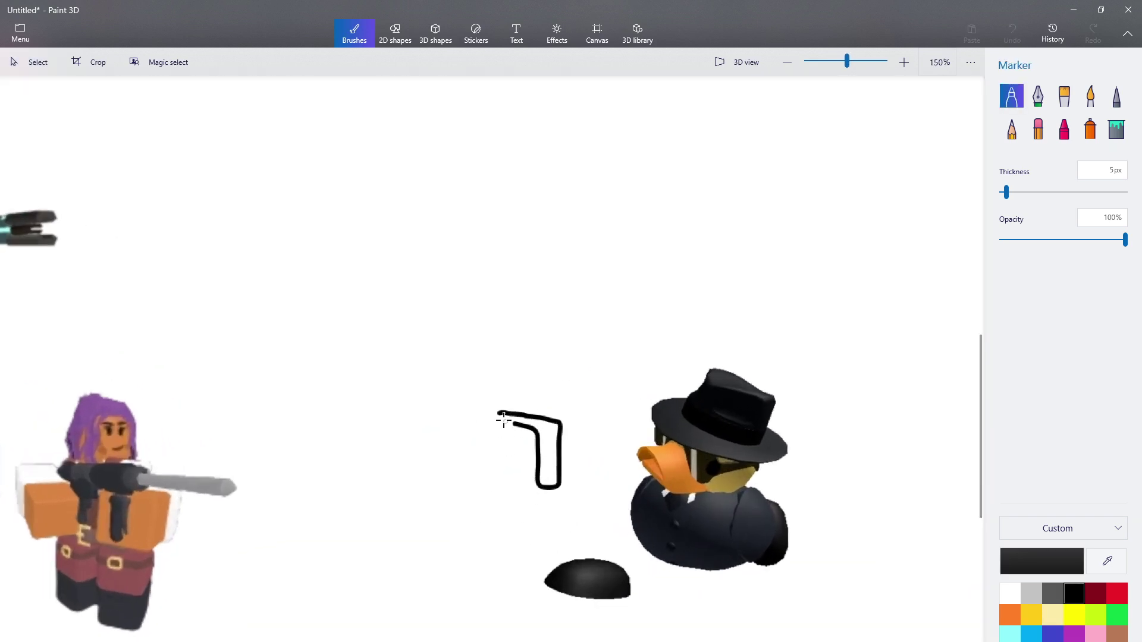
Fill the pistol with black and draw its trigger guard and trigger with the Marker.
left_click(1121, 135)
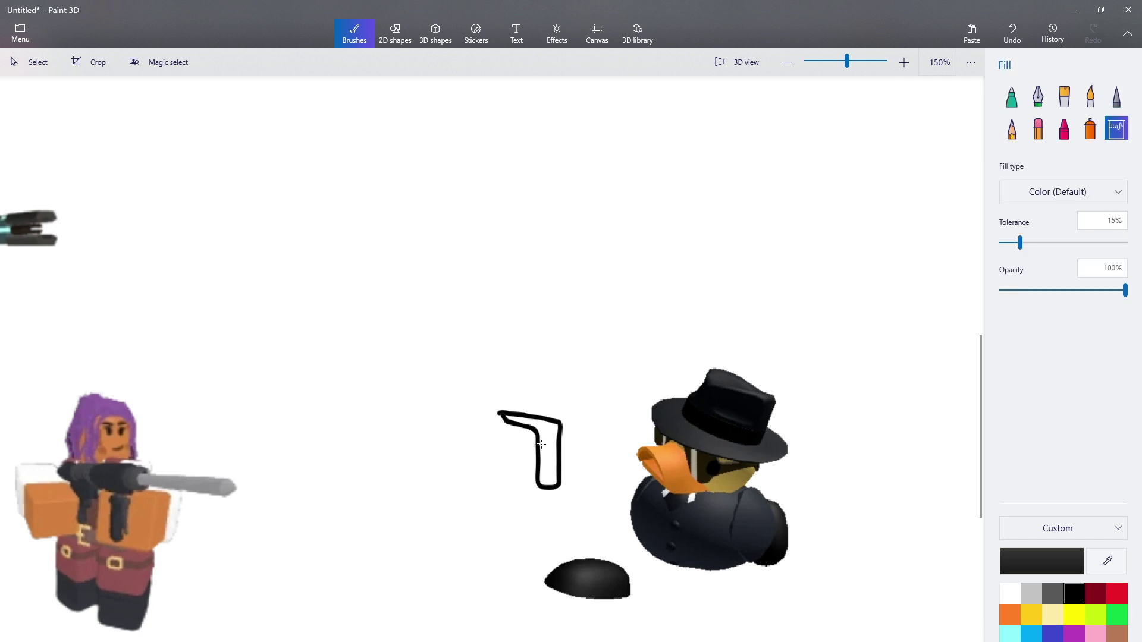
left_click(547, 452)
left_click(1016, 99)
scroll(507, 441, "up", 8)
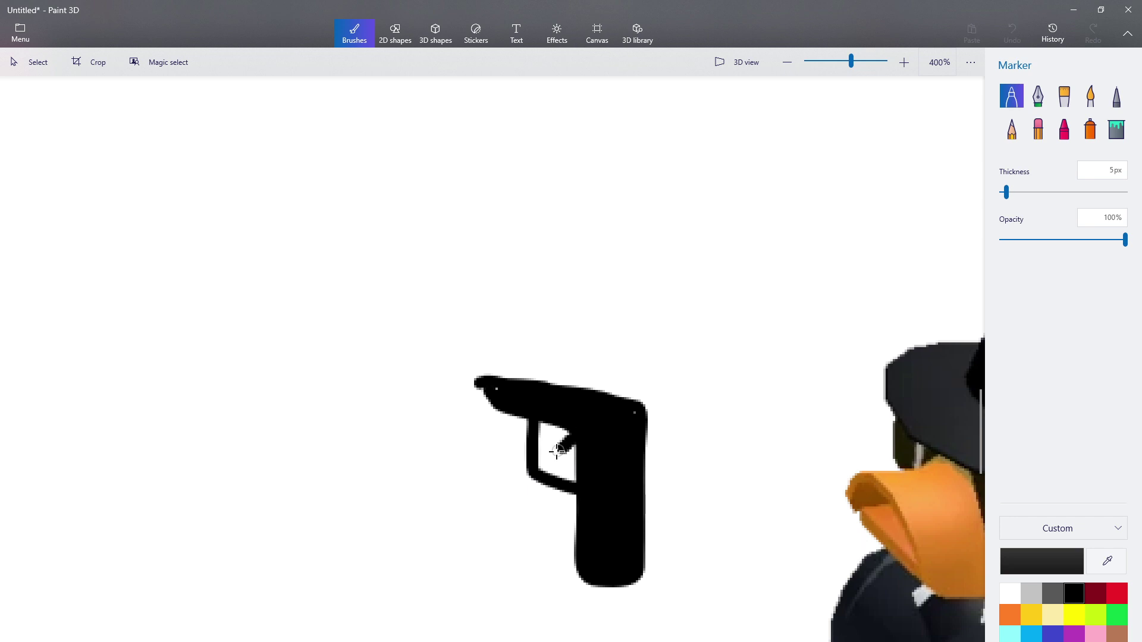
left_click_drag(556, 452, 558, 451)
Select Agent Ducky together with the pistol, tilt the selection and move it off the canvas below its lower edge.
scroll(607, 357, "down", 7)
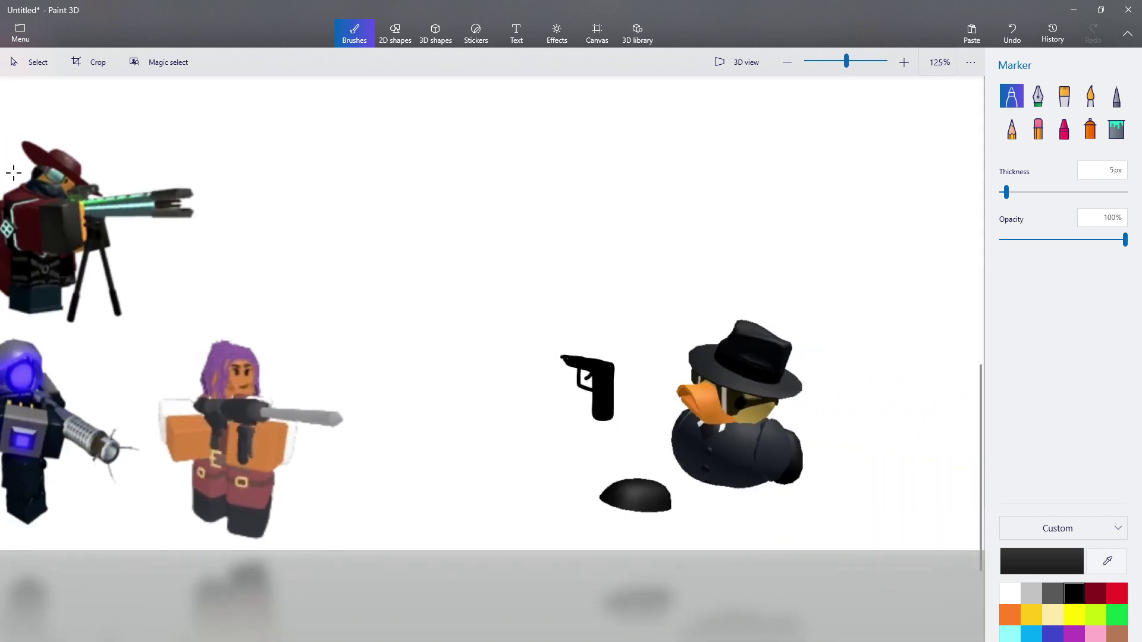
left_click(40, 66)
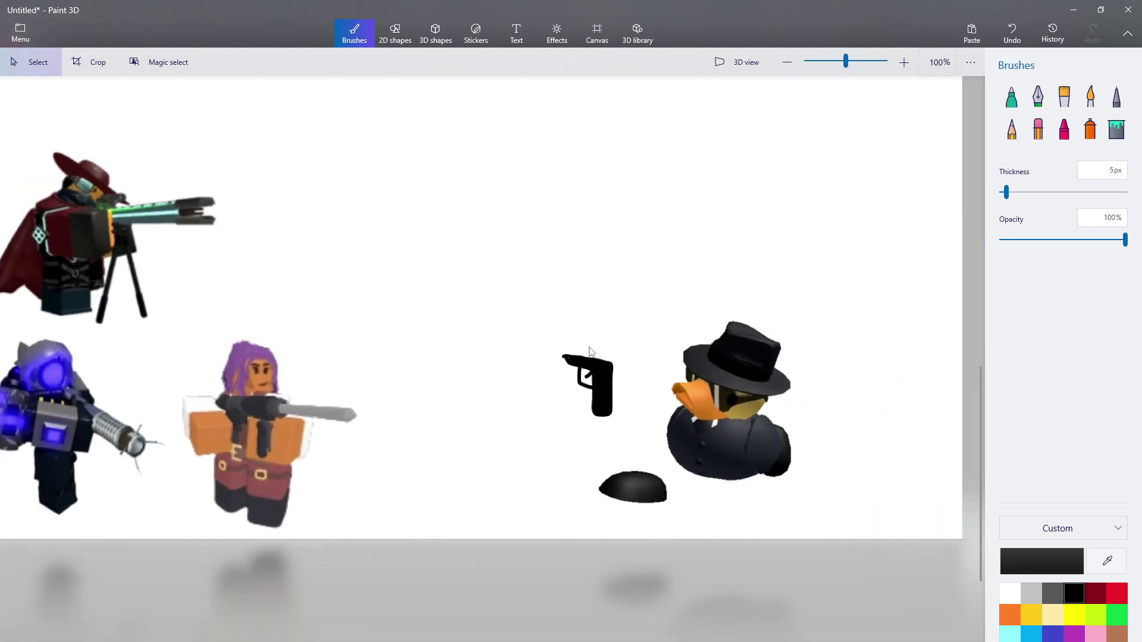
scroll(629, 400, "down", 2)
scroll(635, 420, "up", 2)
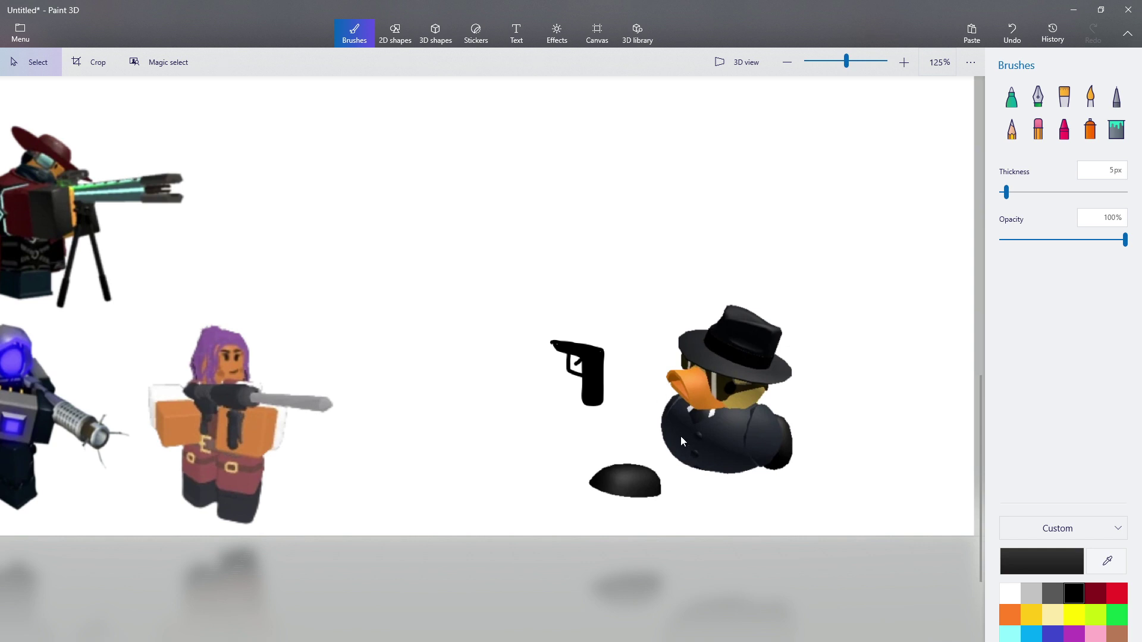
scroll(681, 437, "down", 3)
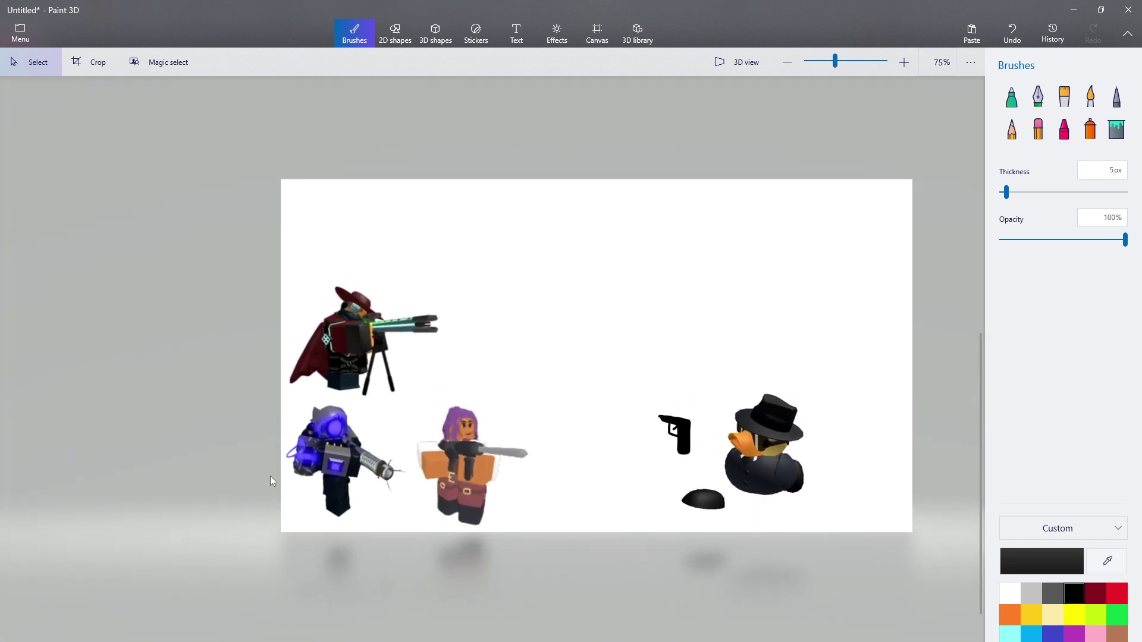
scroll(546, 456, "up", 2)
scroll(612, 542, "down", 3)
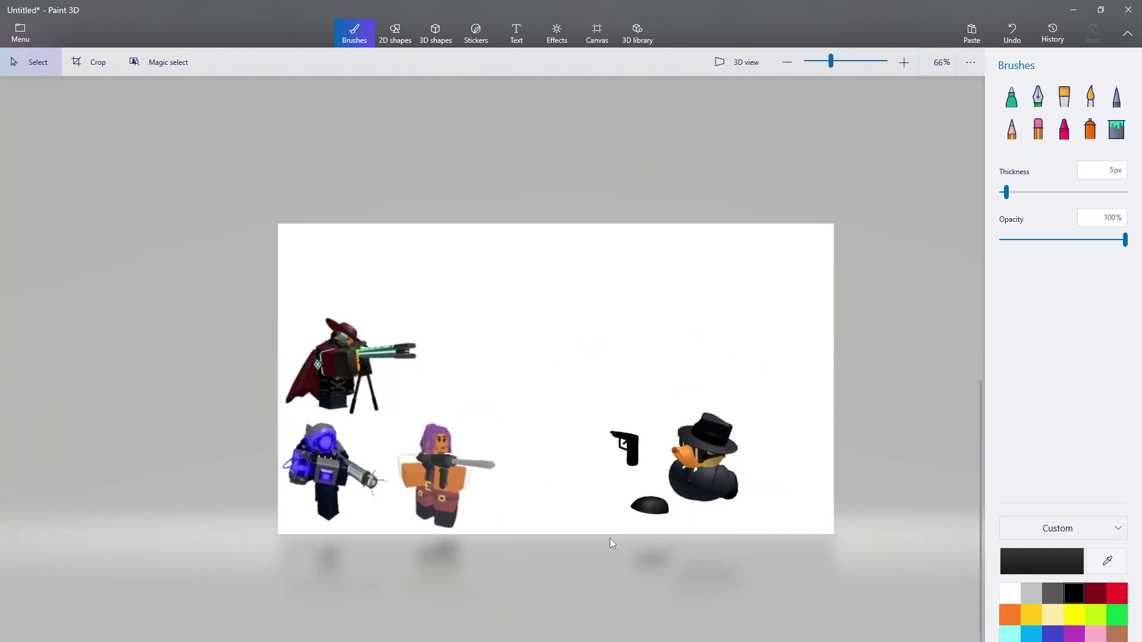
left_click_drag(611, 538, 816, 357)
left_click_drag(711, 342, 891, 633)
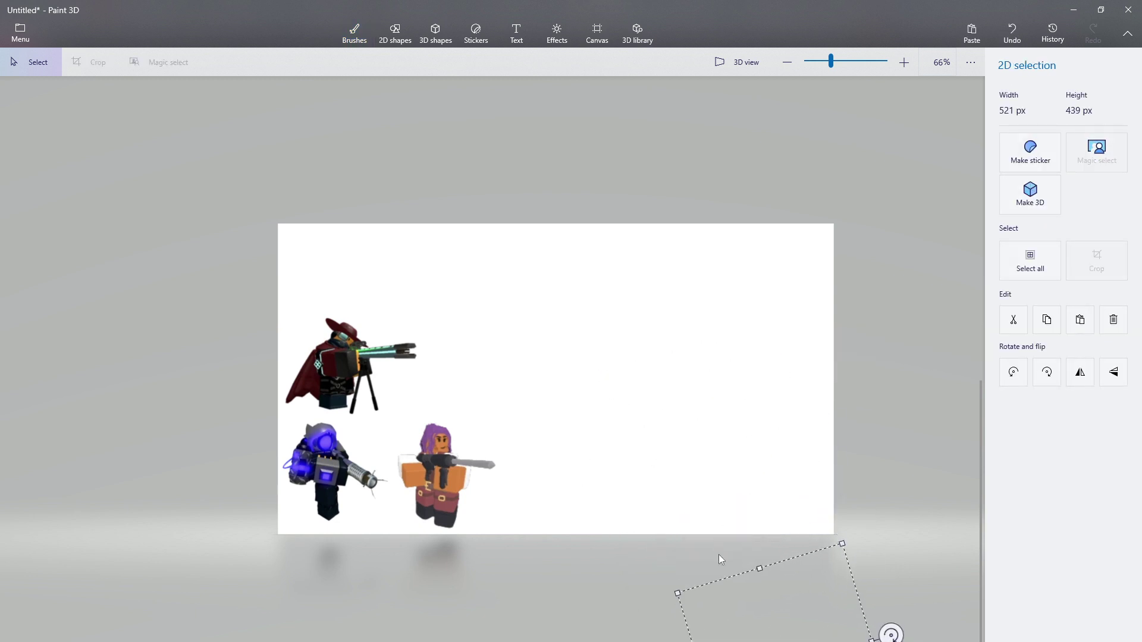
Switch to the browser, open the Evil Ducky page from the Duck Hunt Event enemies and copy its image.
left_click_drag(781, 9, 840, 78)
left_click(149, 60)
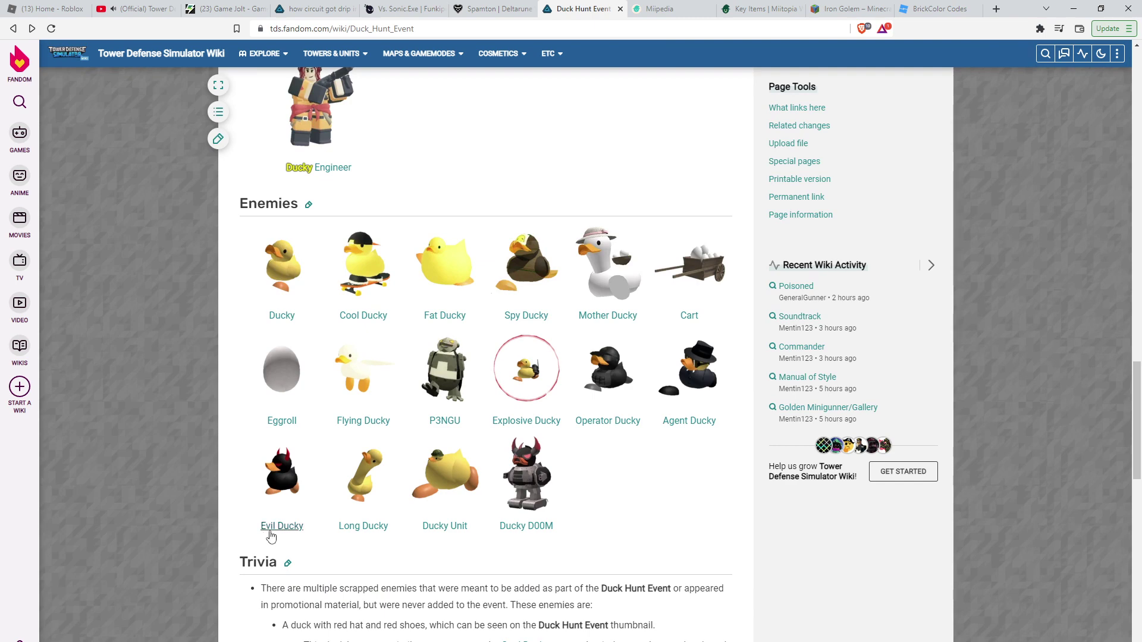
left_click(272, 526)
right_click(637, 499)
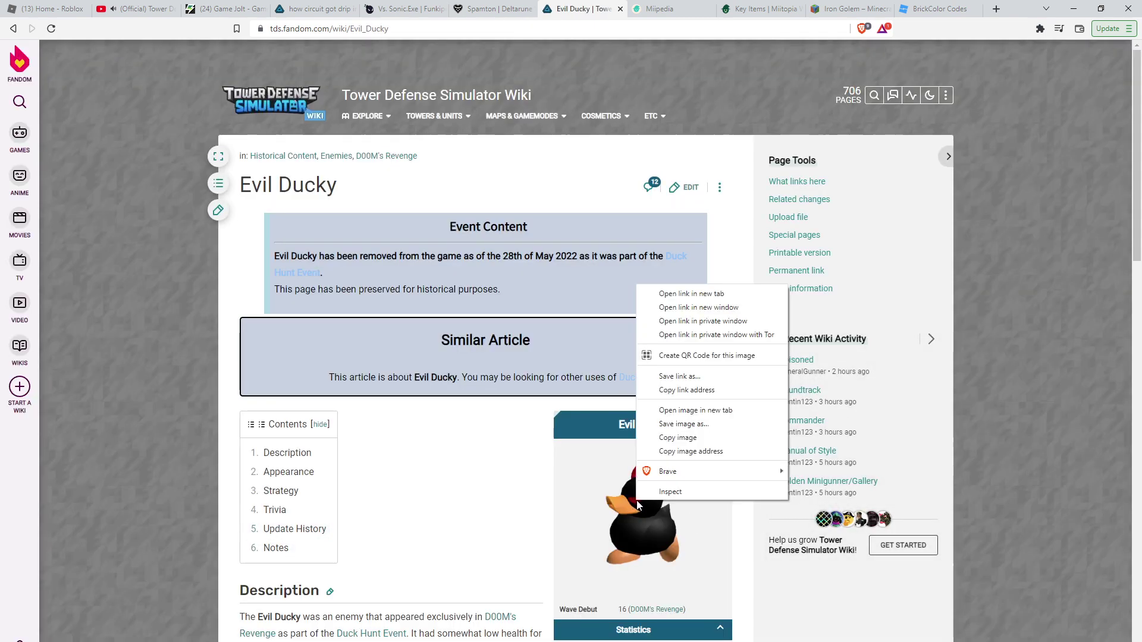
left_click(674, 443)
Switch to Paint 3D, paste the Evil Ducky image beside the towers and clear it off the canvas.
key("alt+Tab")
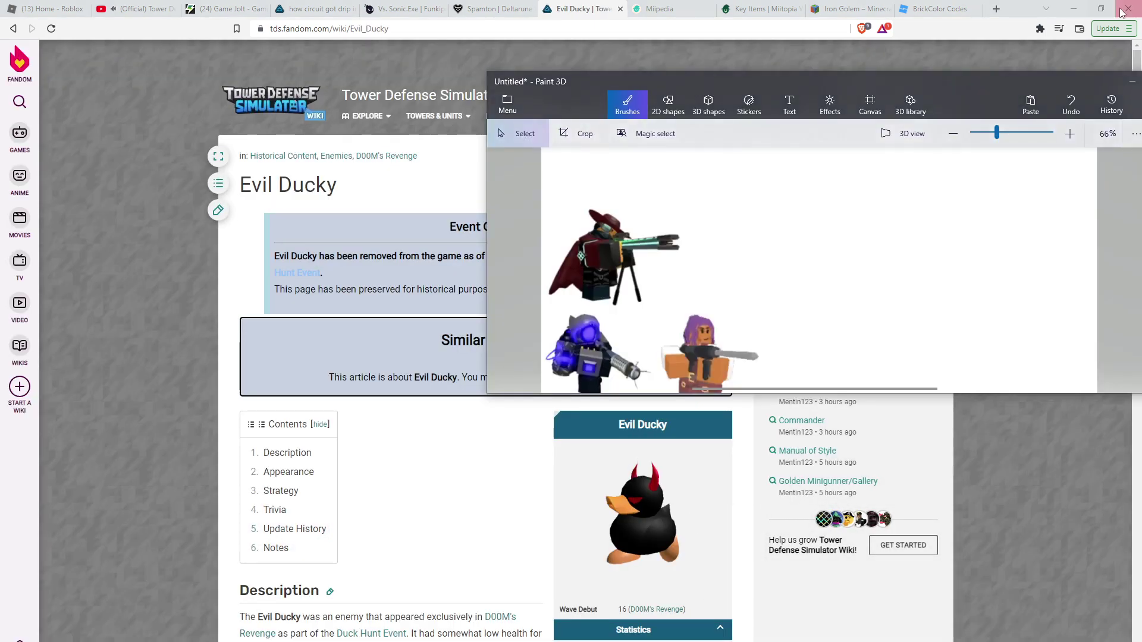
double_click(1046, 74)
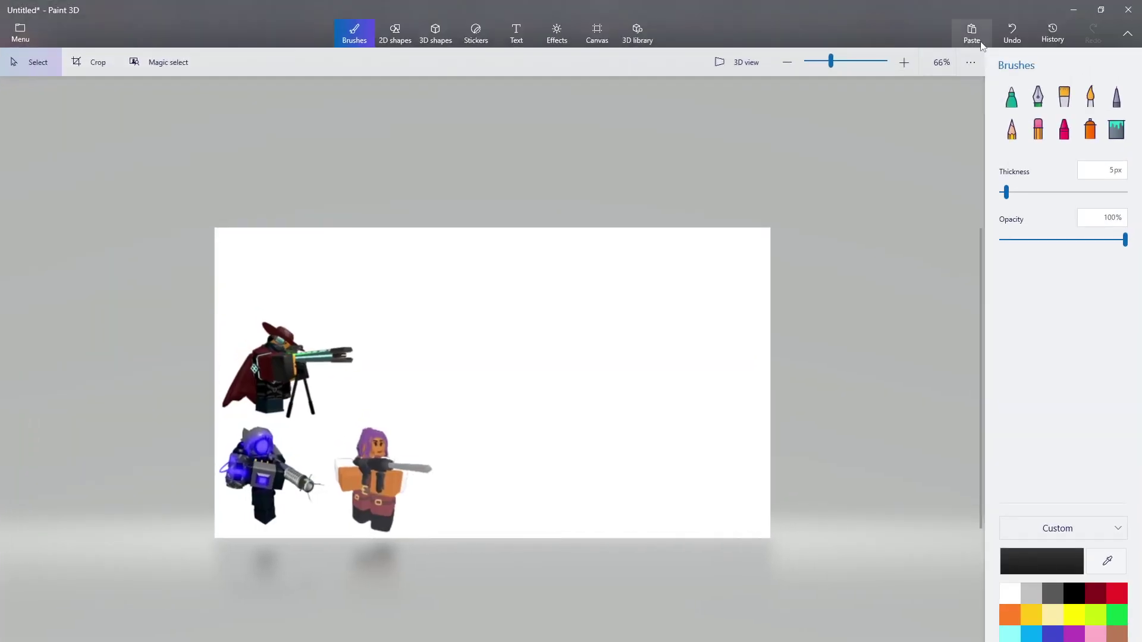
left_click(972, 33)
left_click_drag(524, 435, 642, 536)
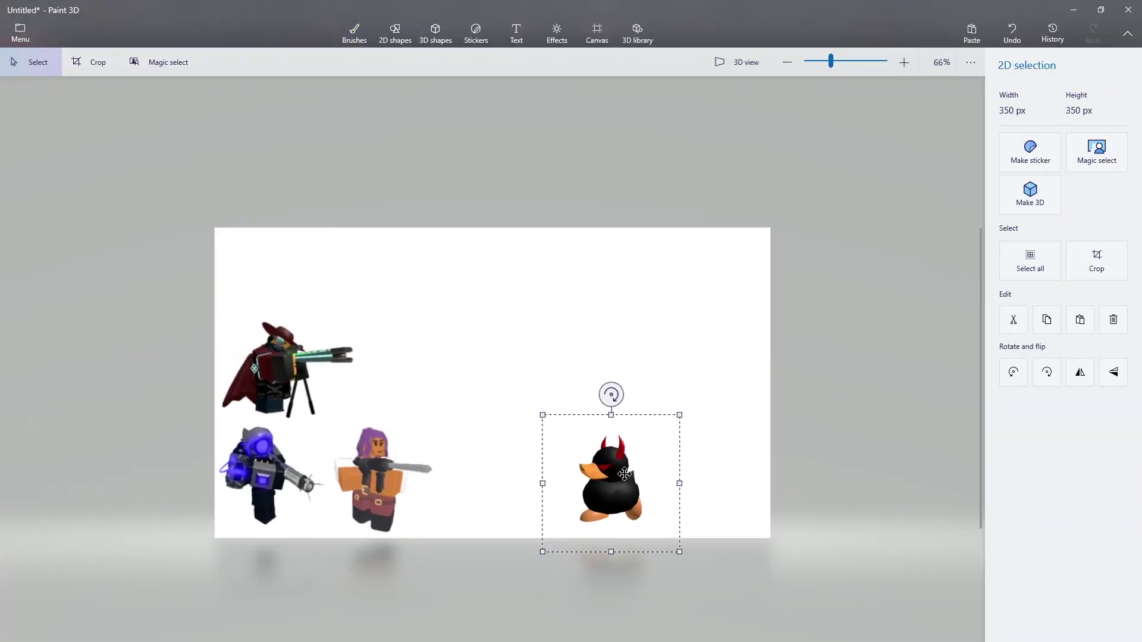
left_click_drag(679, 418, 676, 641)
left_click(812, 551)
Switch to the browser, open the Long Ducky page from the Duck Hunt Event enemies and copy its image.
double_click(814, 2)
left_click(102, 82)
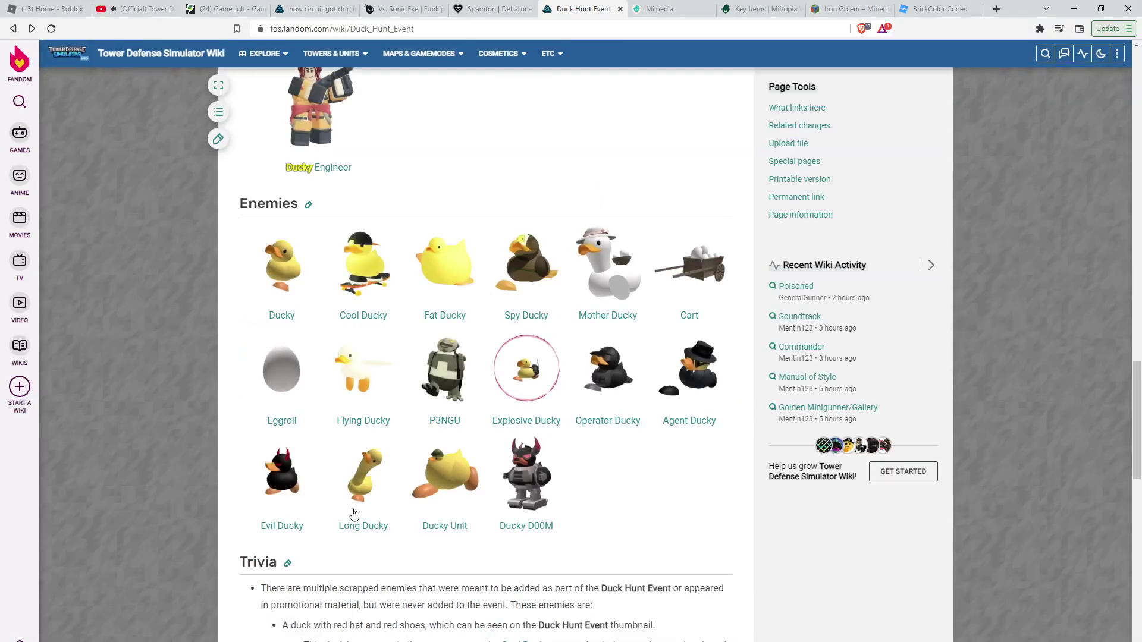
left_click(373, 536)
right_click(645, 517)
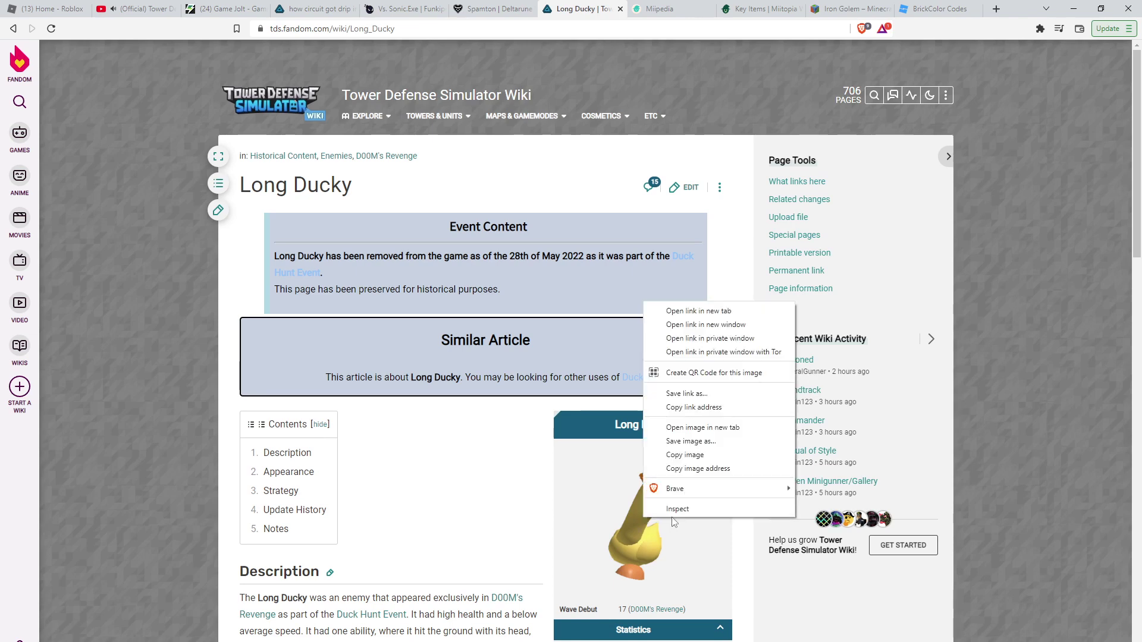
left_click(687, 454)
Switch to Paint 3D, paste the Long Ducky image, place it beside the towers and enlarge it.
key("alt+Tab")
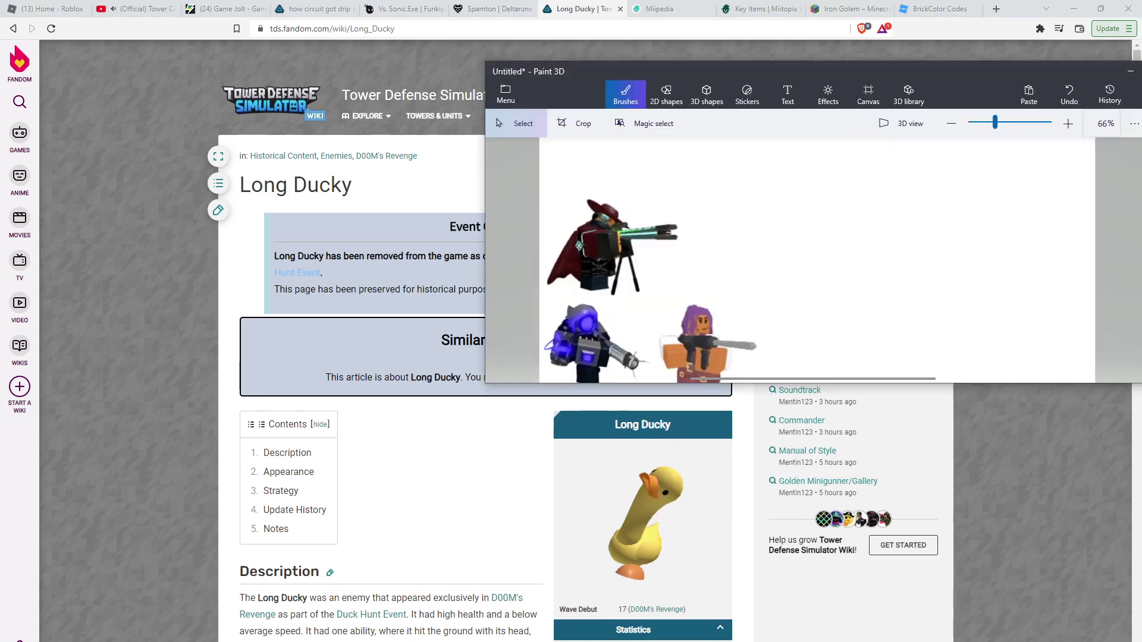
left_click(1016, 80)
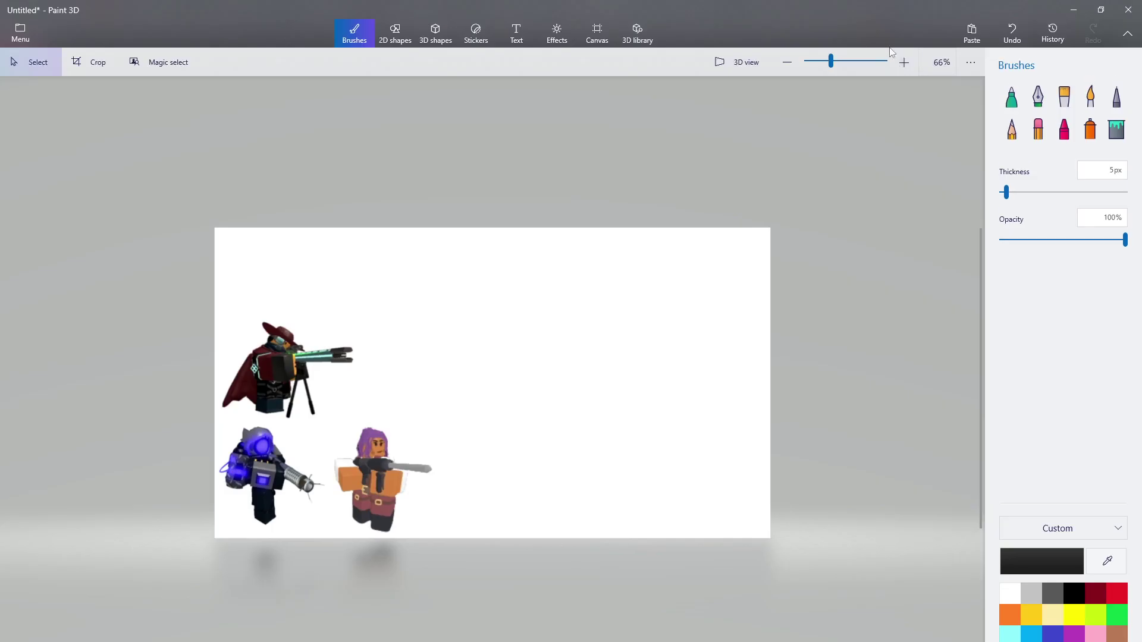
left_click(972, 34)
left_click_drag(516, 379, 598, 461)
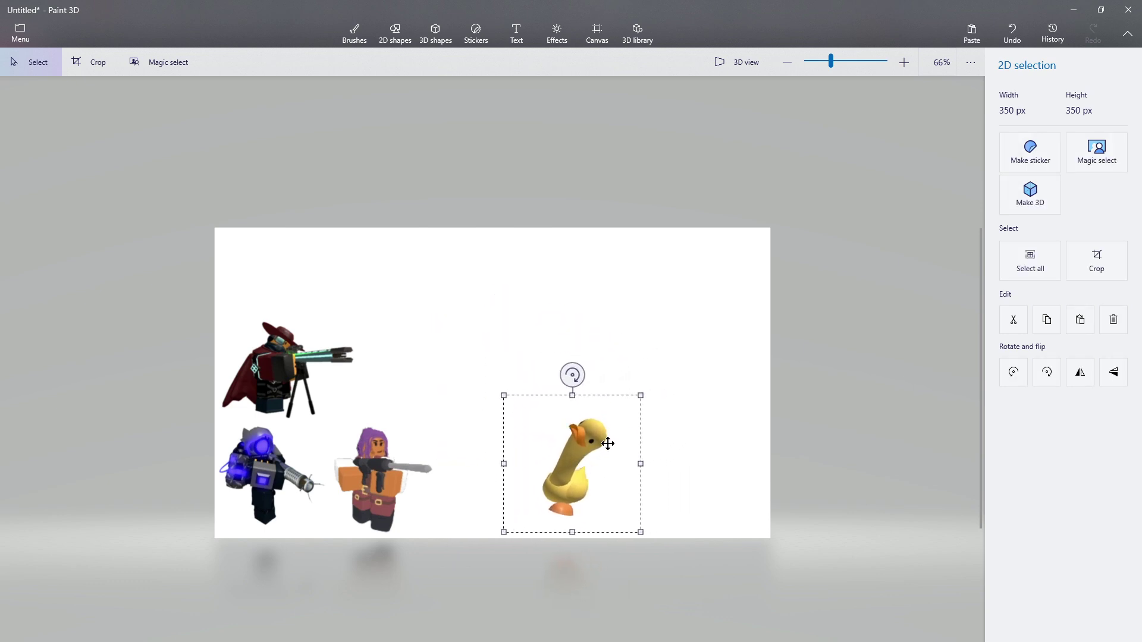
mouse_move(641, 395)
left_mouse_down()
mouse_move(680, 365)
mouse_move(683, 377)
mouse_move(704, 321)
mouse_move(703, 334)
left_mouse_up()
left_click(666, 584)
Select the Long Ducky and rotate it clockwise about a quarter turn so it lies on its side near the canvas's lower edge.
scroll(579, 571, "up", 1)
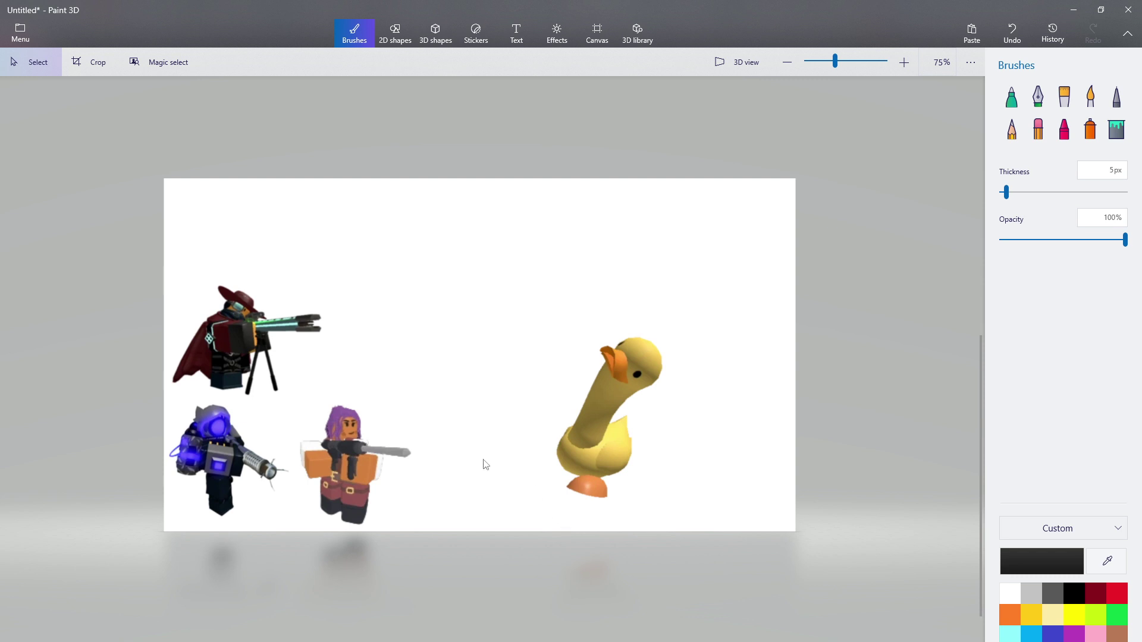
scroll(485, 465, "up", 1)
scroll(531, 559, "down", 1)
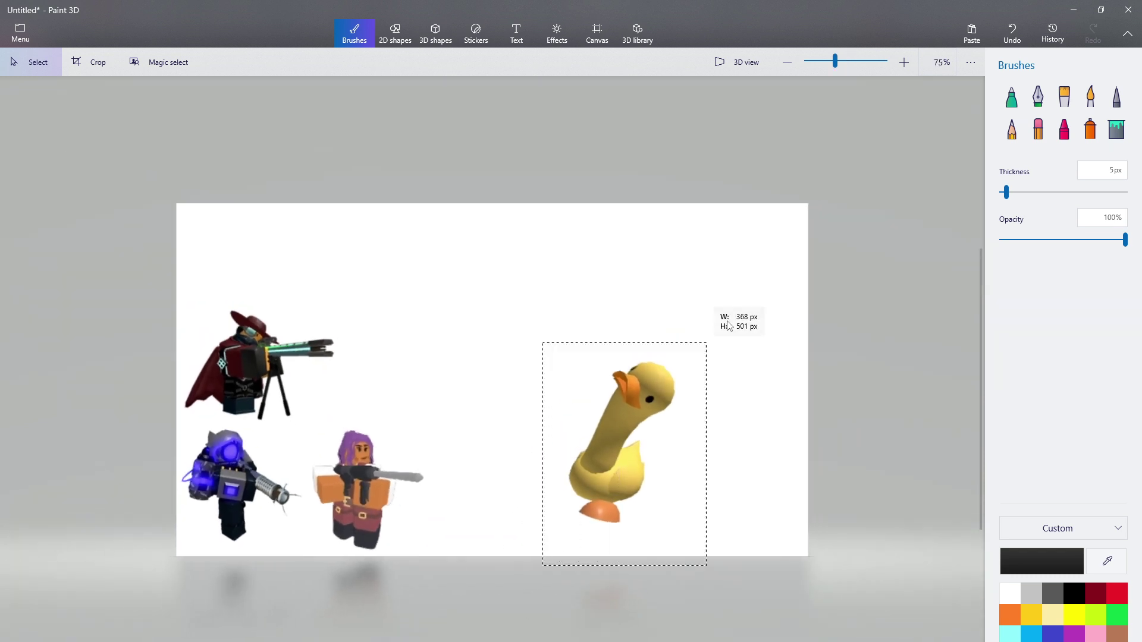
left_click_drag(728, 326, 748, 298)
mouse_move(643, 279)
left_mouse_down()
mouse_move(792, 398)
mouse_move(804, 469)
mouse_move(749, 469)
mouse_move(754, 480)
left_mouse_up()
left_click(755, 361)
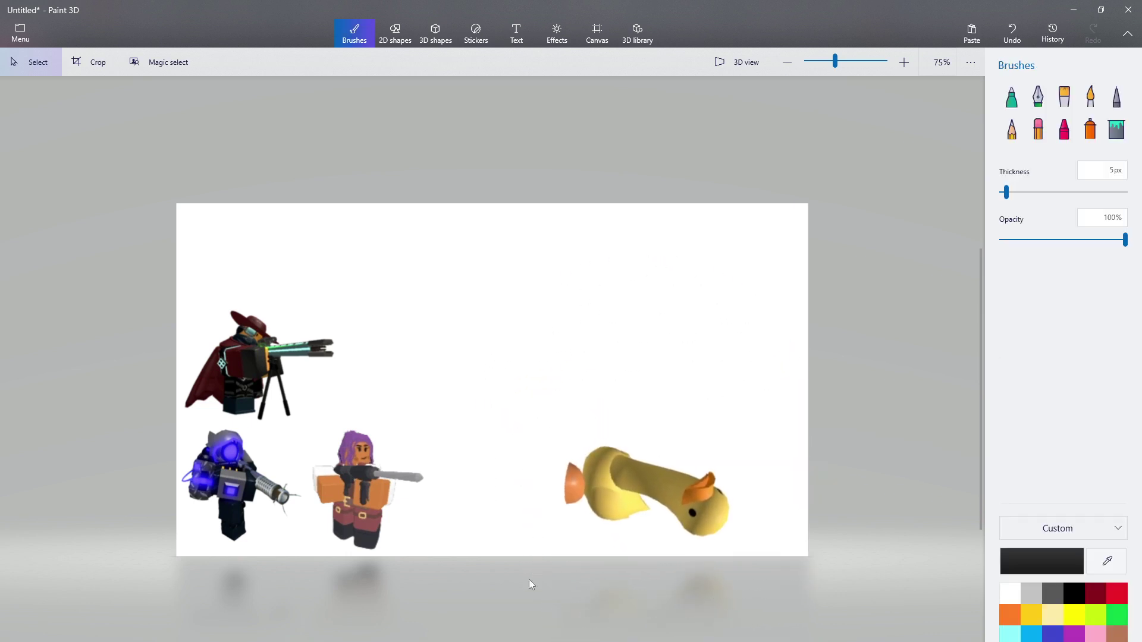
Select the toppled Long Ducky and delete it from the canvas.
scroll(583, 545, "up", 1)
scroll(597, 523, "down", 2)
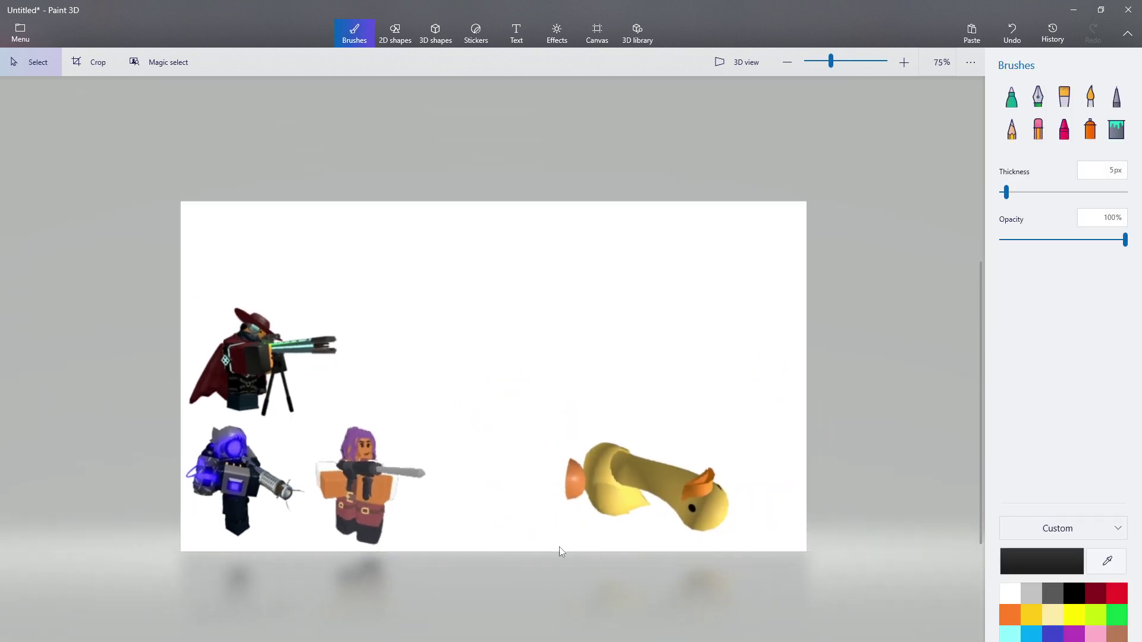
left_click_drag(522, 571, 760, 399)
key("Delete")
left_click(830, 466)
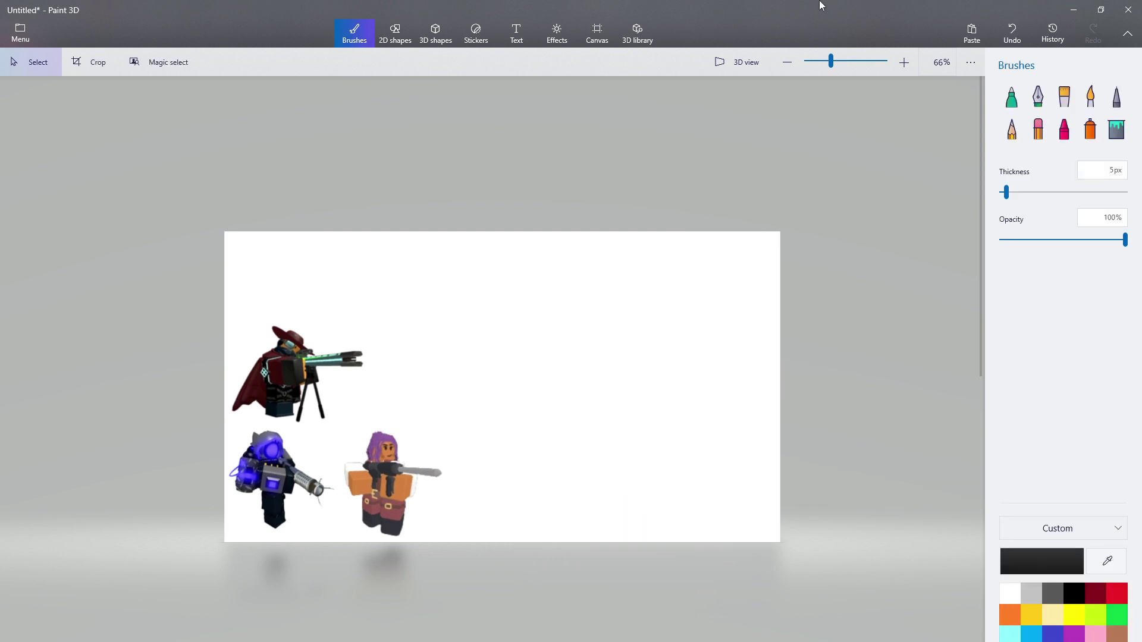
In the browser, open the Ducky Unit page from the Duck Hunt Event enemies, copy its image and return to Paint 3D.
double_click(822, 6)
left_click(161, 188)
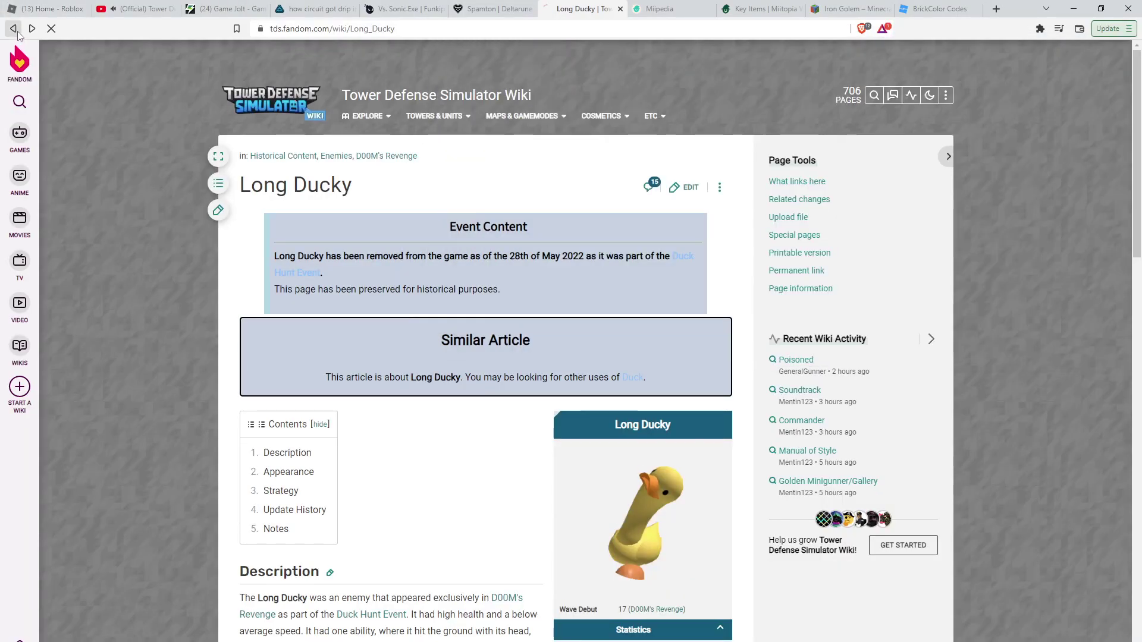
left_click(16, 30)
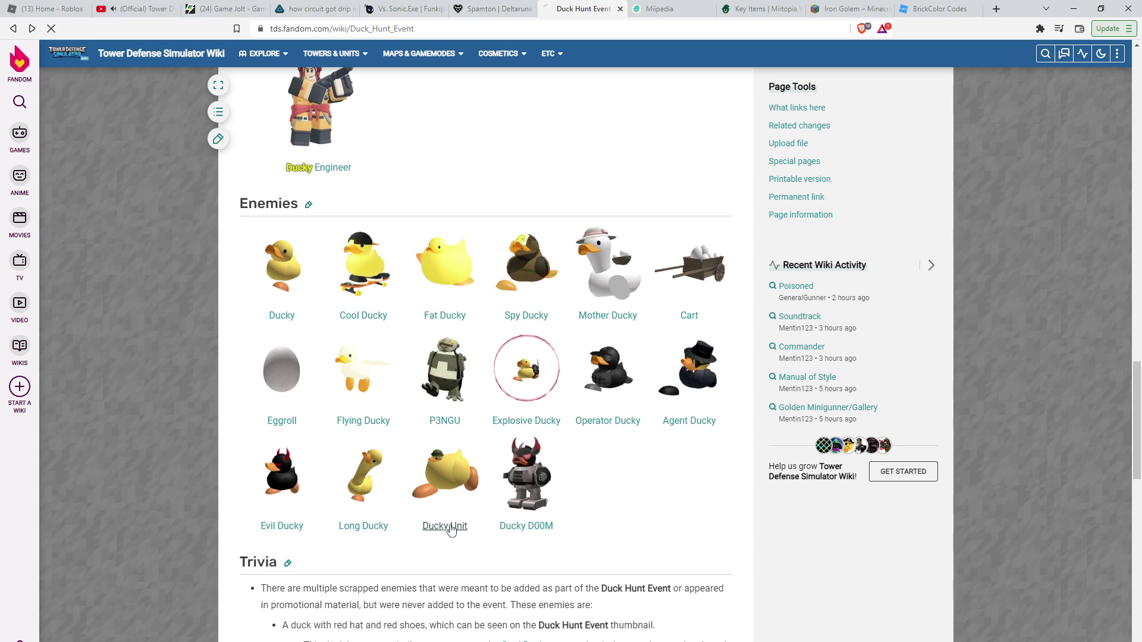
left_click(445, 526)
right_click(648, 513)
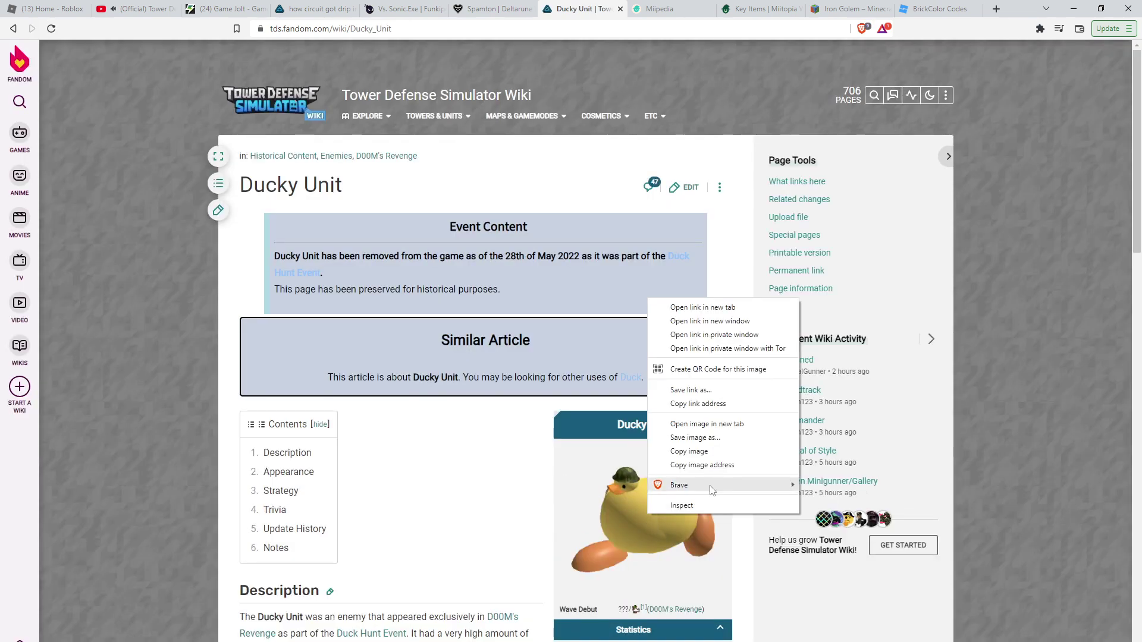
left_click(703, 452)
key("alt+Tab")
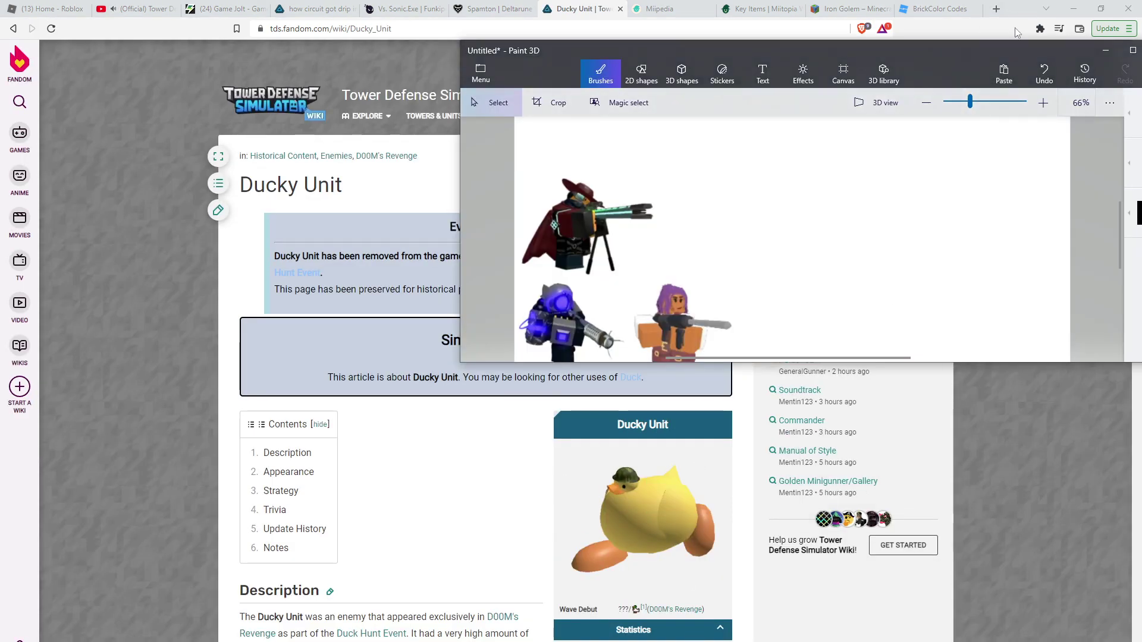
left_click(1133, 50)
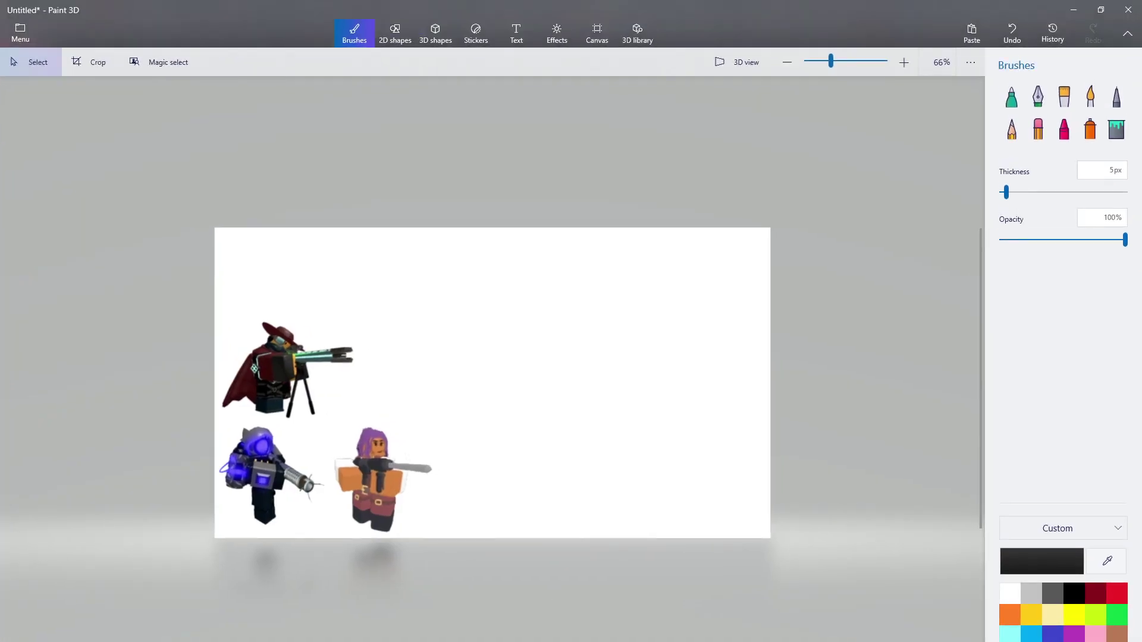
key("alt+Tab")
left_click(853, 590)
left_click(543, 637)
left_click(853, 589)
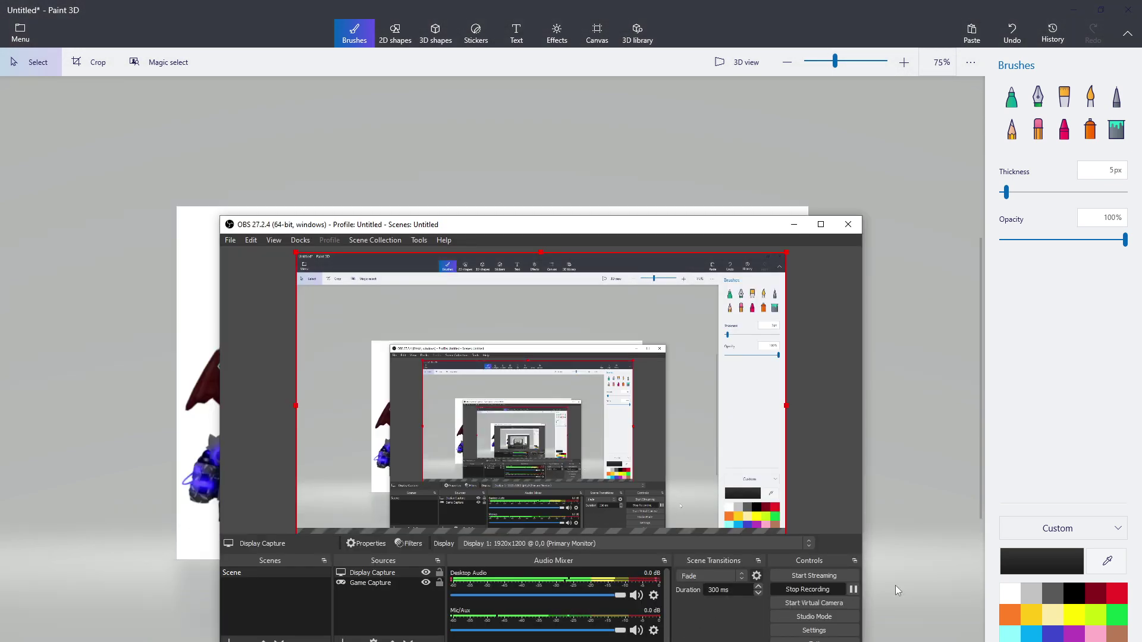
left_click(895, 586)
Apply the Night (Minecraft) filter to the scene.
left_click(552, 31)
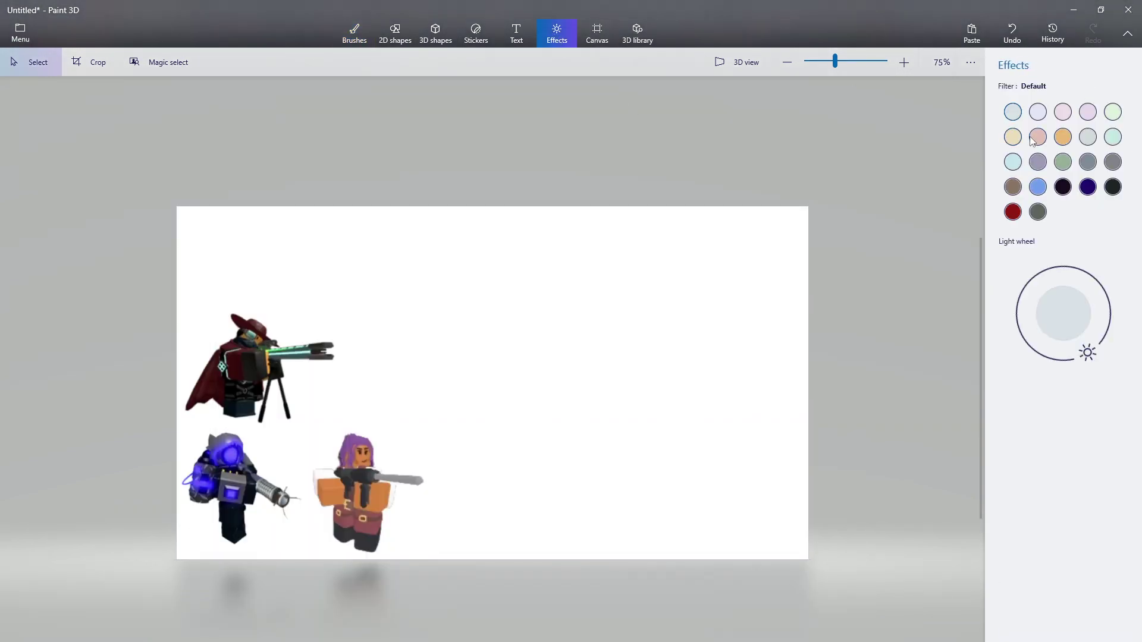
left_click(1061, 188)
left_click(1113, 188)
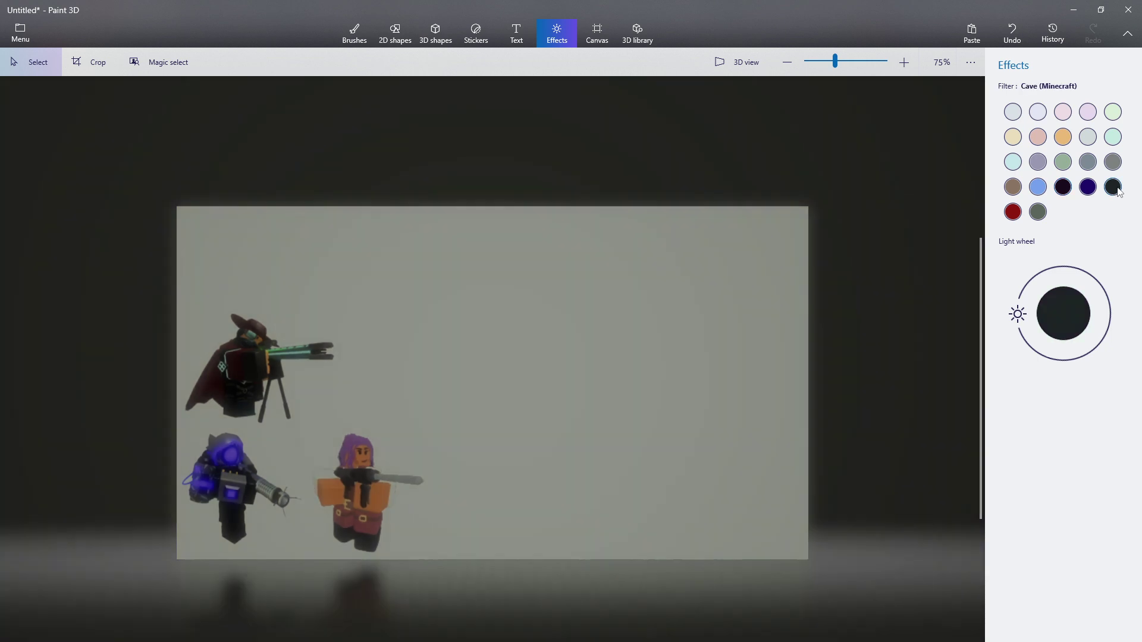
left_click(1066, 190)
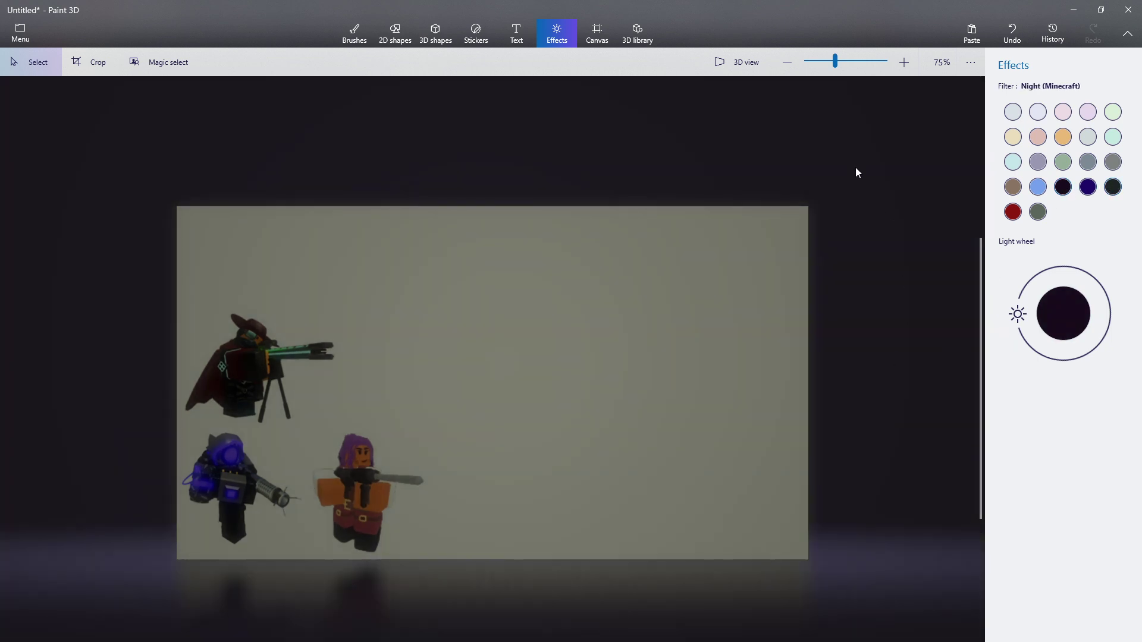
Select the three towers together and scale them down into the canvas's lower-left corner.
left_click_drag(130, 613, 357, 389)
left_click(556, 33)
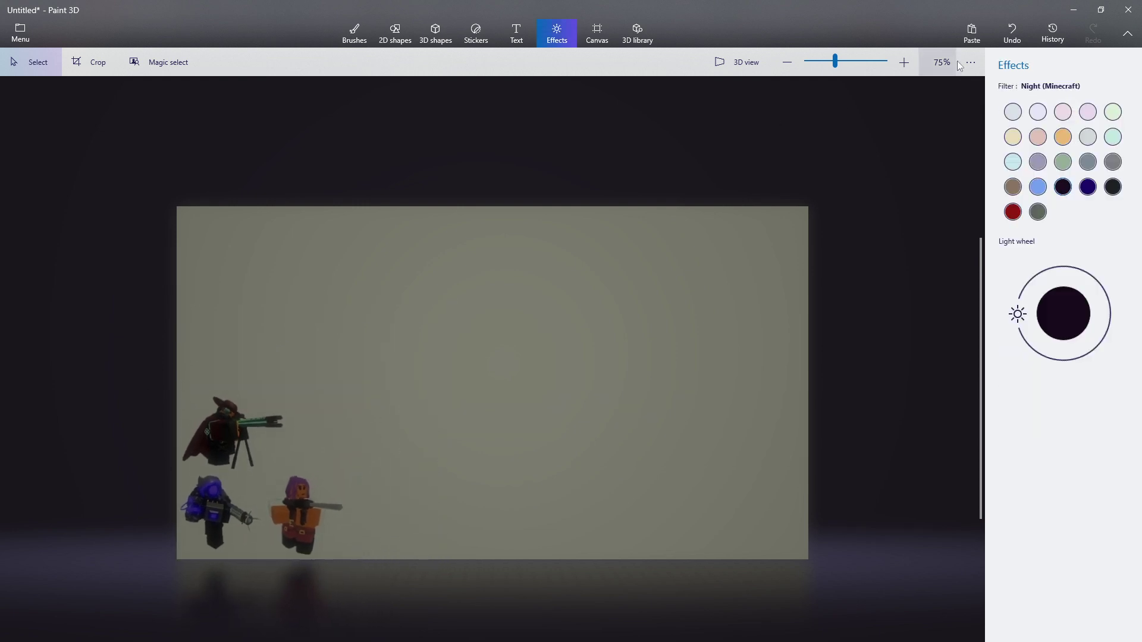
Paste the Ducky D00M image, place it opposite the towers and enlarge it to tower over them.
left_click(970, 34)
left_click_drag(554, 395, 580, 492)
left_click_drag(583, 412, 697, 294)
left_click_drag(635, 382, 679, 393)
left_click(66, 377)
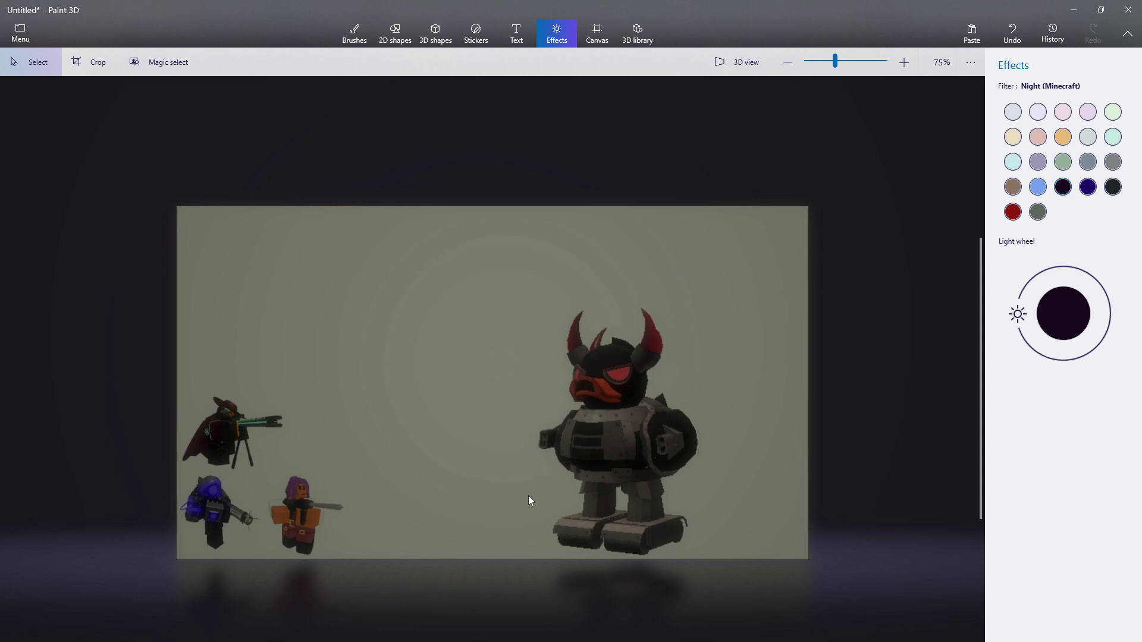
scroll(501, 538, "up", 2)
scroll(563, 518, "down", 2)
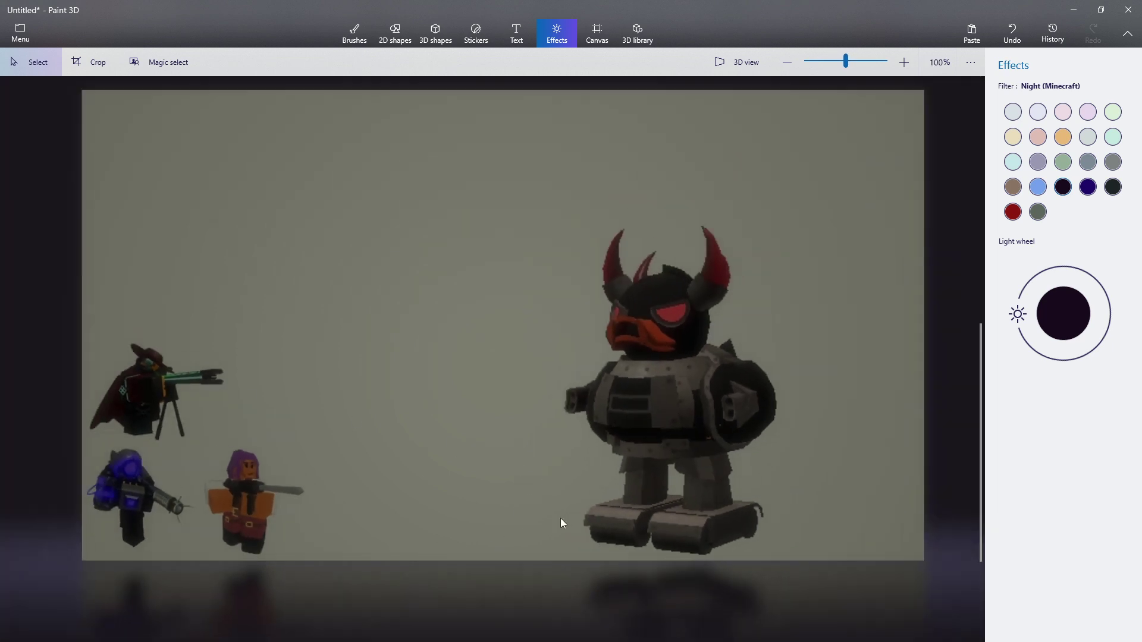
scroll(600, 504, "up", 2)
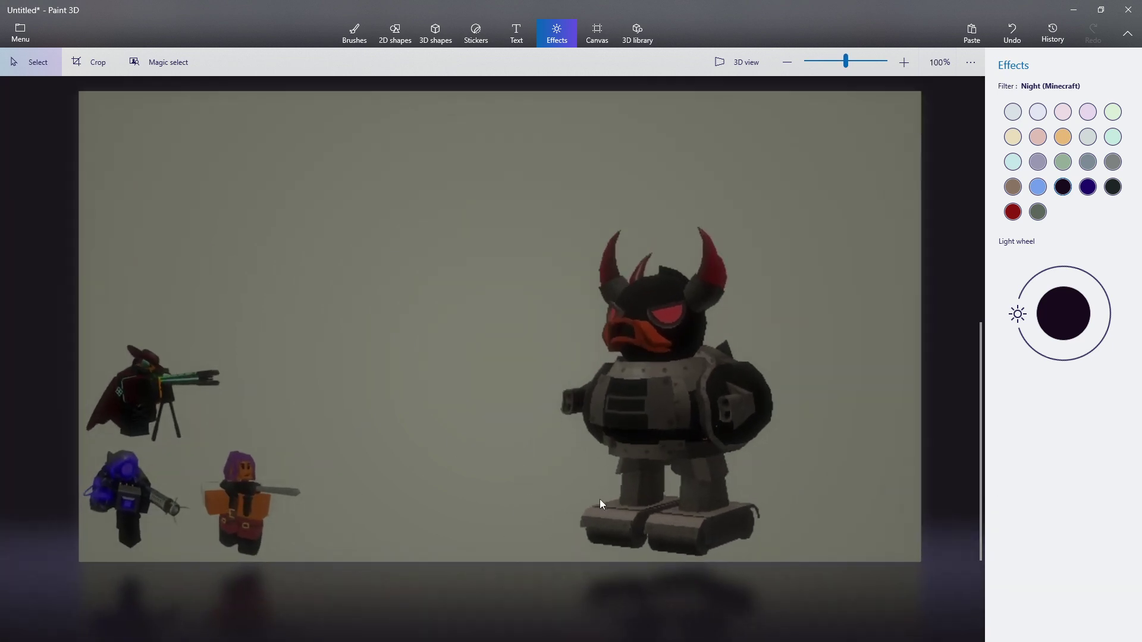
left_click(355, 28)
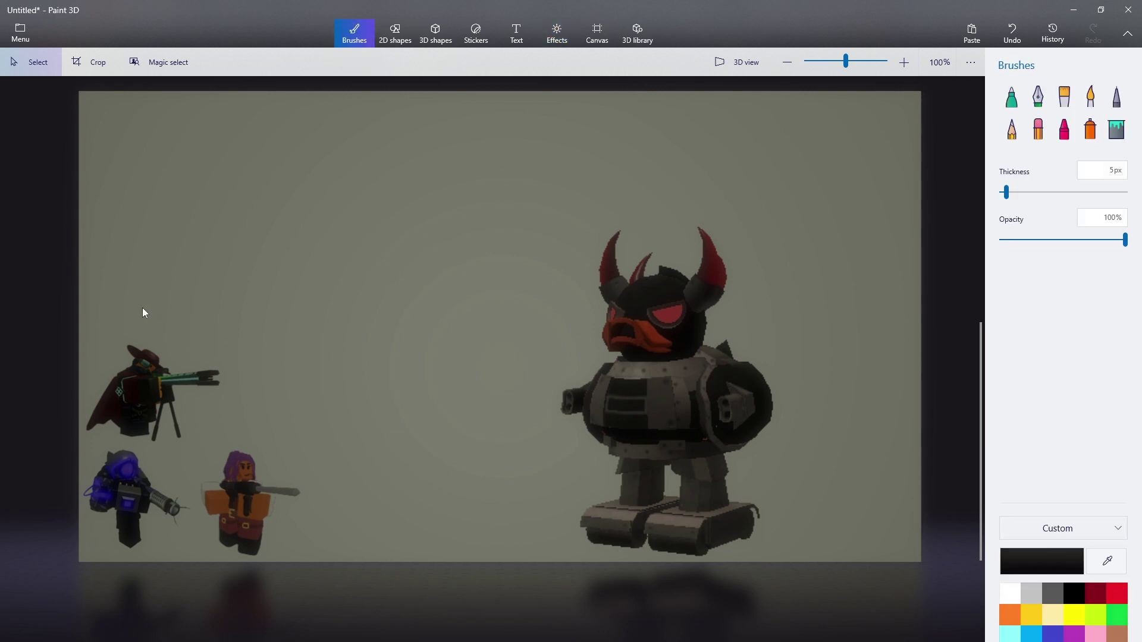
scroll(634, 405, "down", 2)
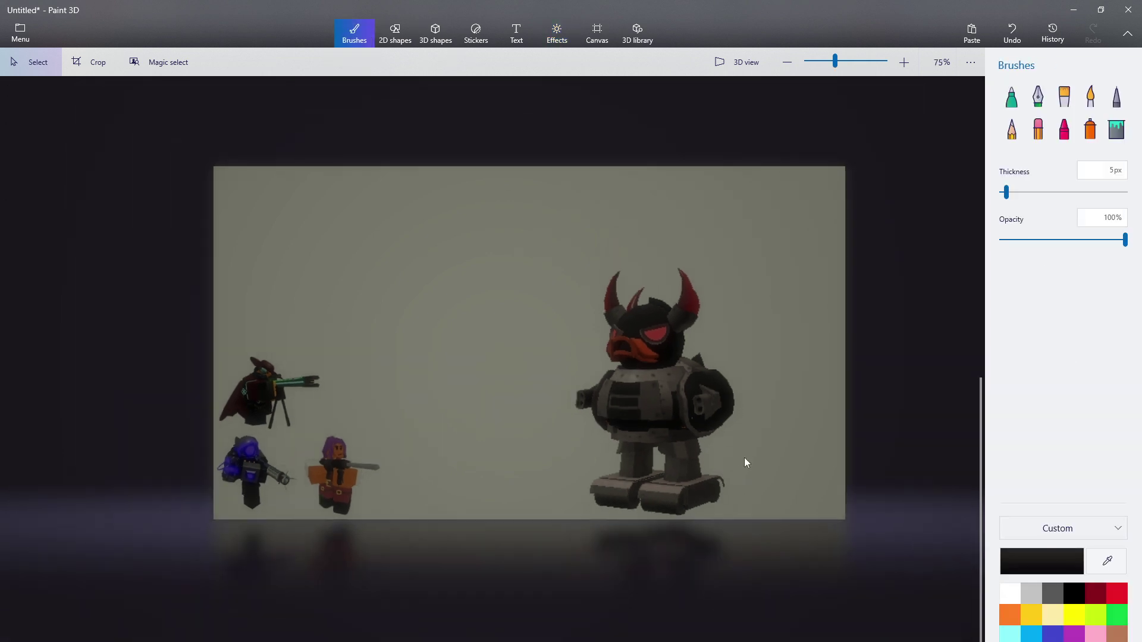
scroll(735, 433, "up", 2)
scroll(683, 420, "up", 4)
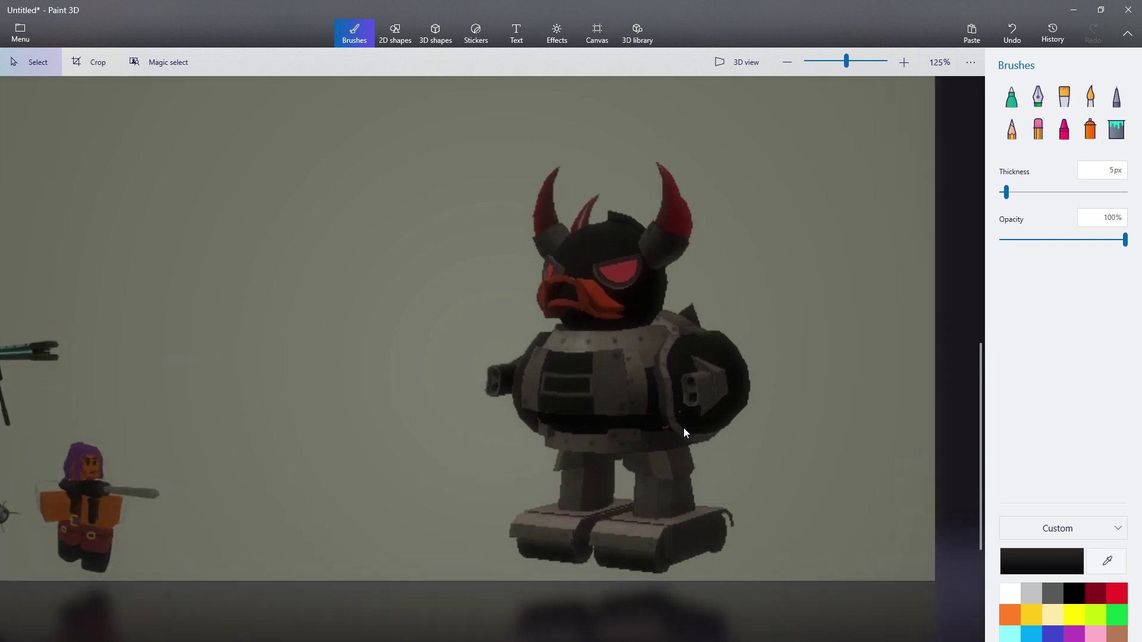
scroll(448, 449, "down", 6)
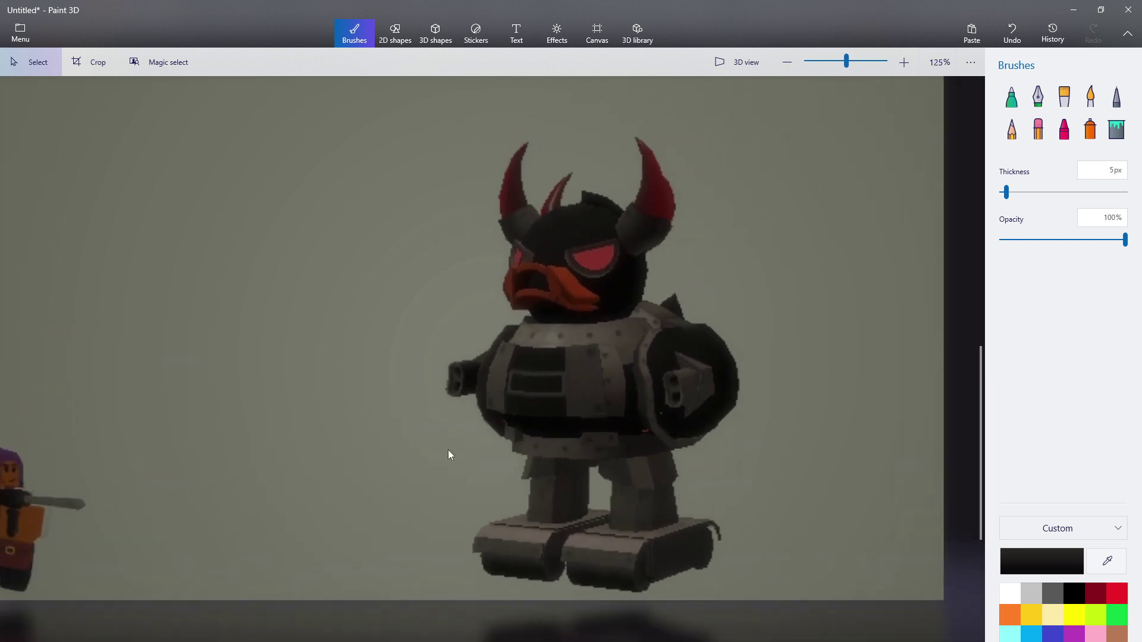
scroll(204, 515, "up", 2)
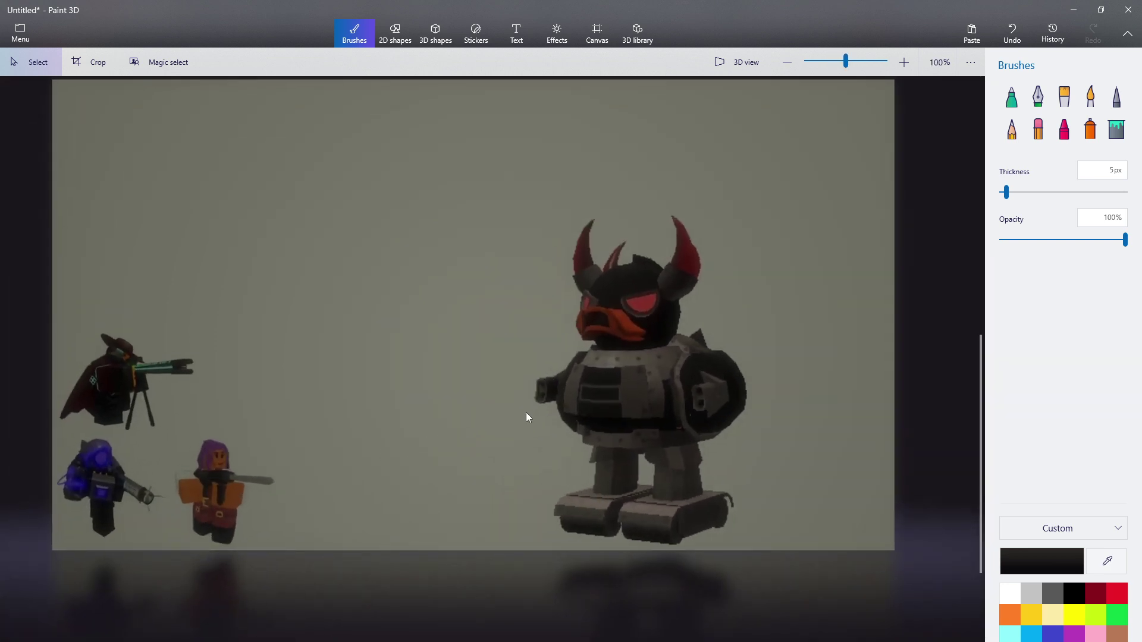
Try to select Ducky D00M's small arm cannon and move it as a separate piece.
left_click_drag(512, 419, 554, 369)
scroll(446, 434, "down", 2)
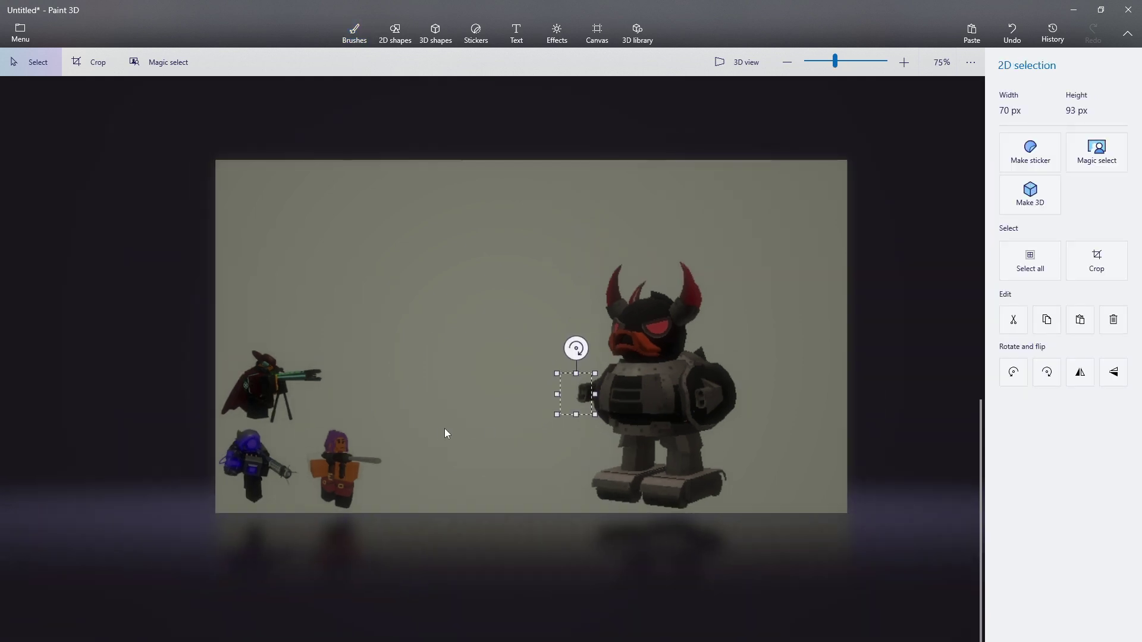
scroll(451, 432, "up", 2)
left_click_drag(601, 389, 698, 156)
left_click(698, 156)
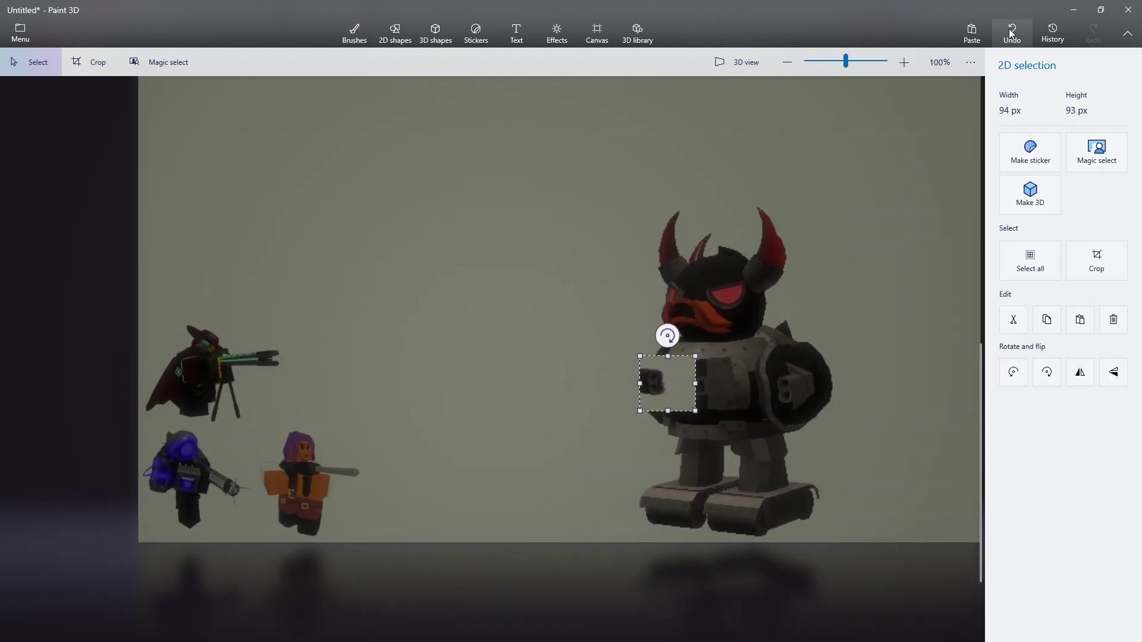
scroll(684, 544, "up", 1)
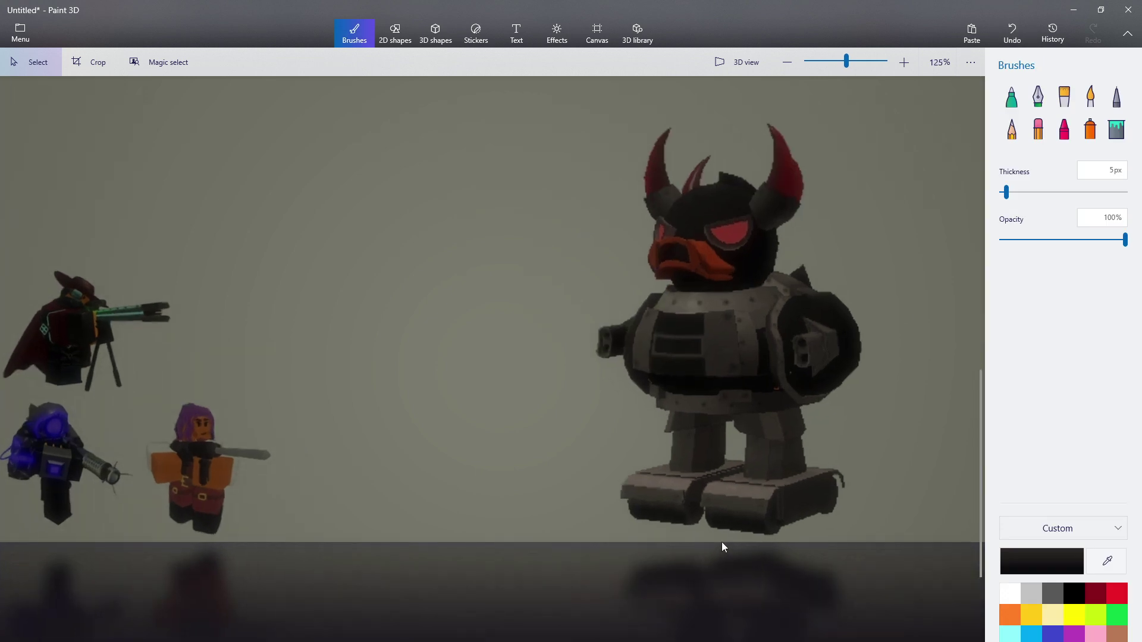
scroll(647, 443, "down", 1)
scroll(684, 338, "up", 2)
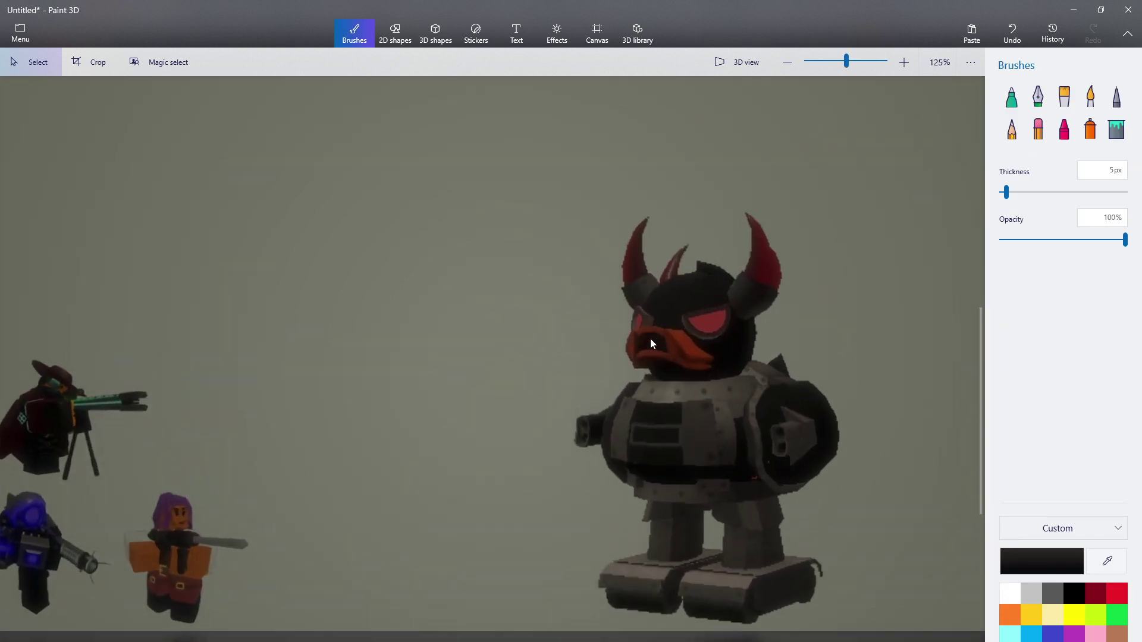
scroll(637, 434, "down", 3)
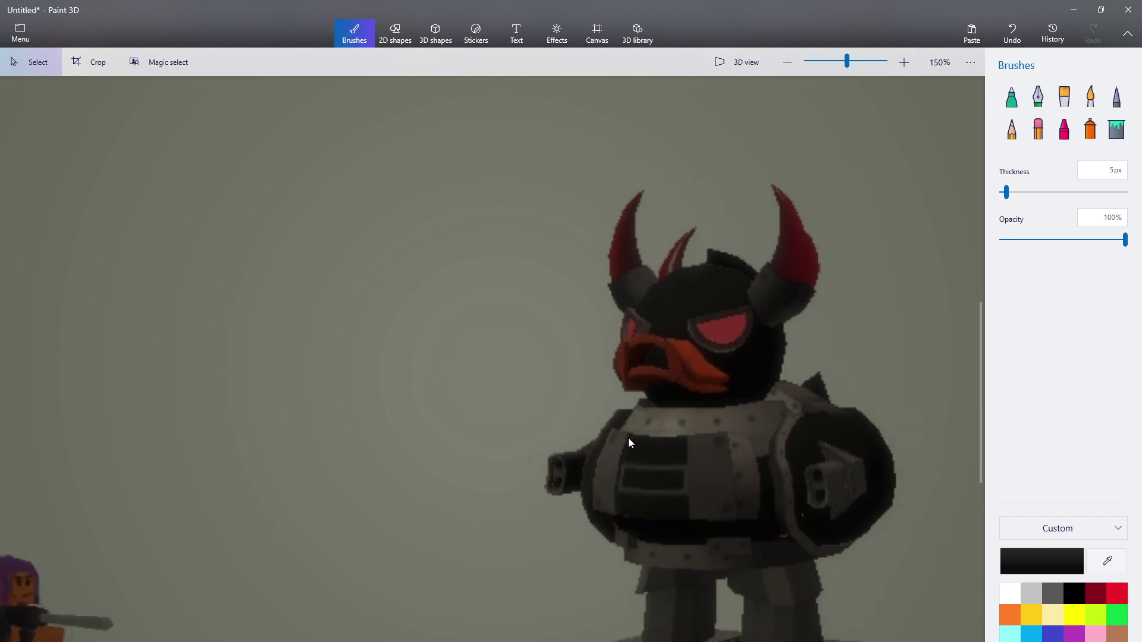
scroll(667, 451, "up", 2)
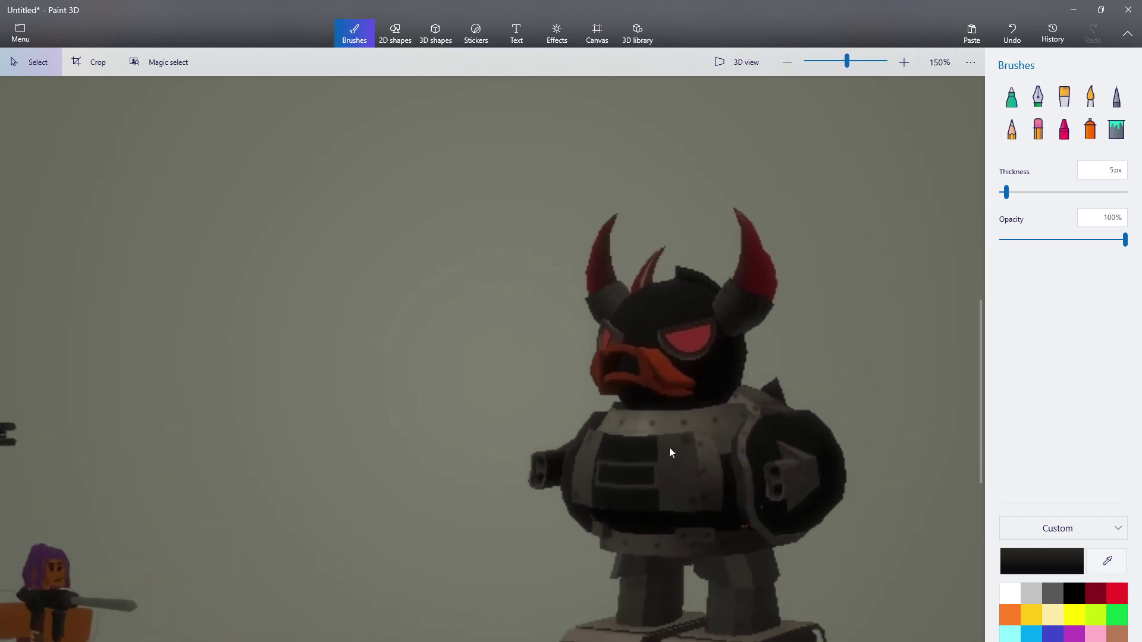
scroll(666, 464, "down", 1)
scroll(675, 405, "down", 3)
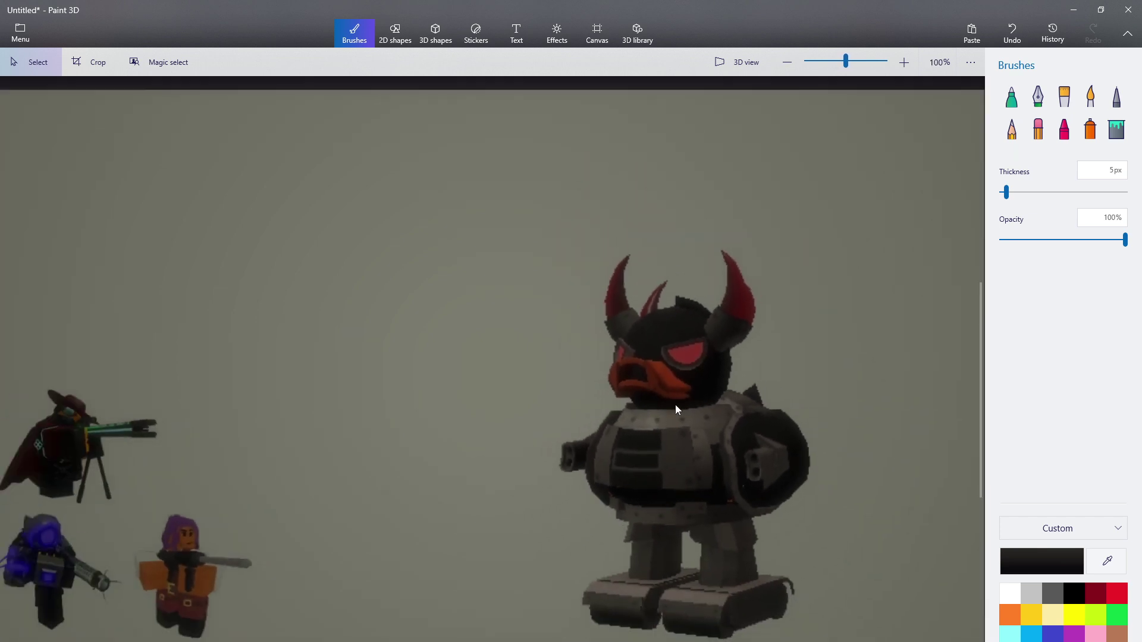
scroll(597, 545, "up", 1)
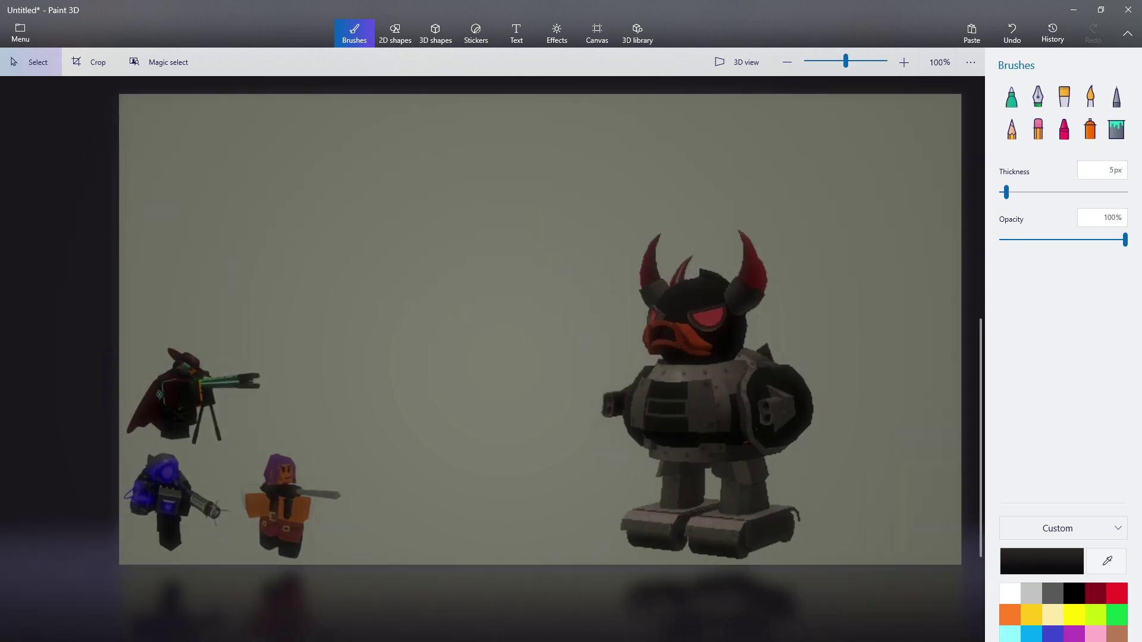
left_click(138, 641)
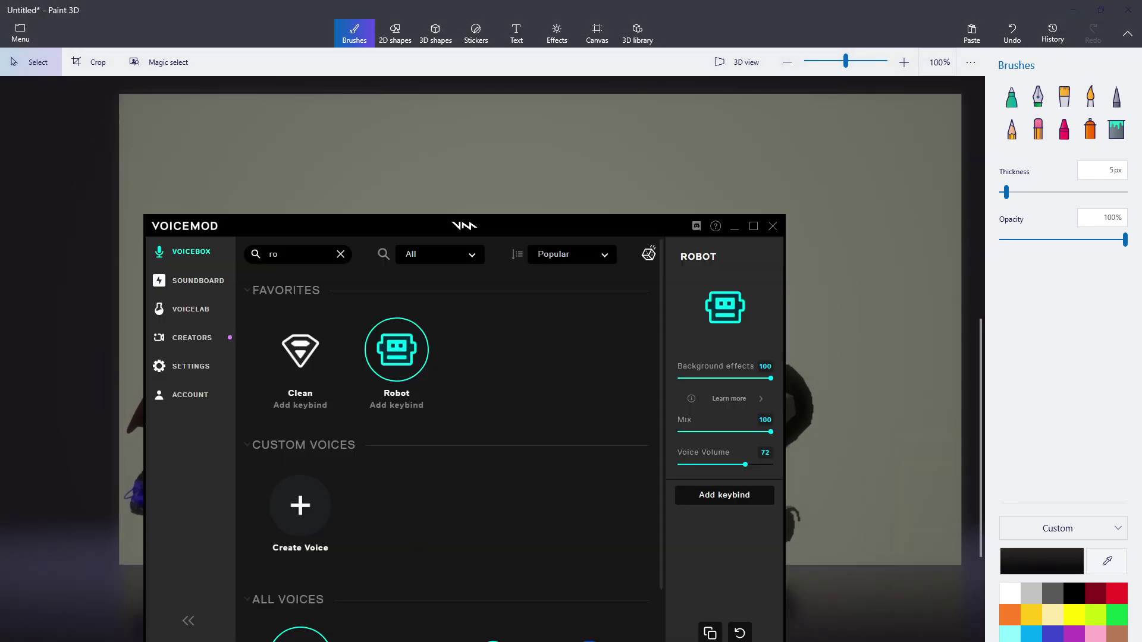
left_click(73, 622)
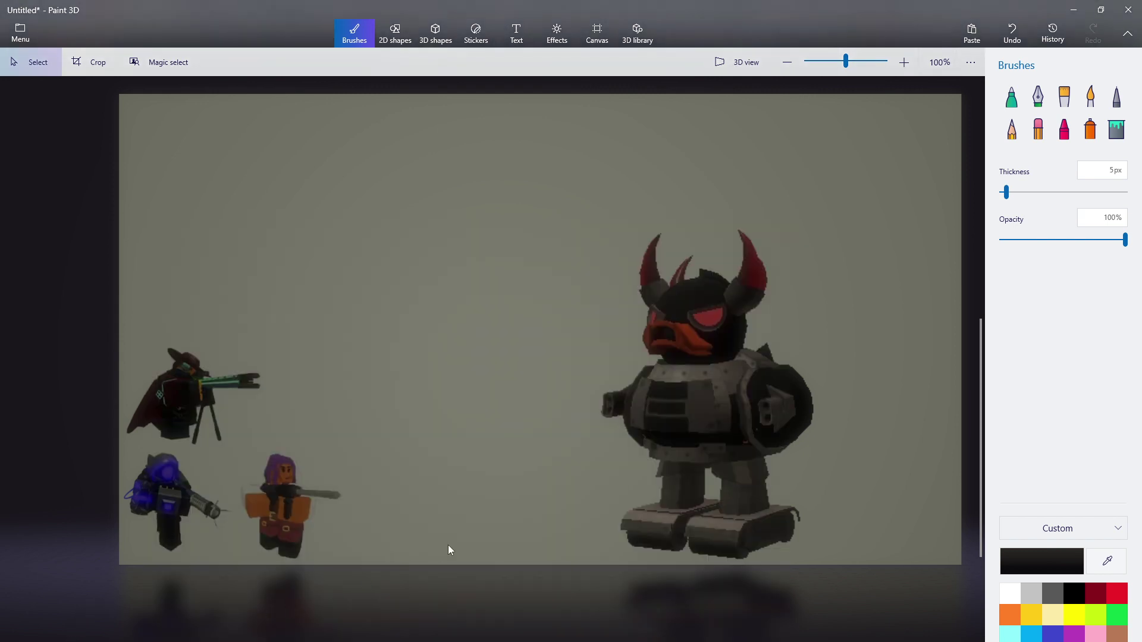
scroll(262, 458, "up", 1)
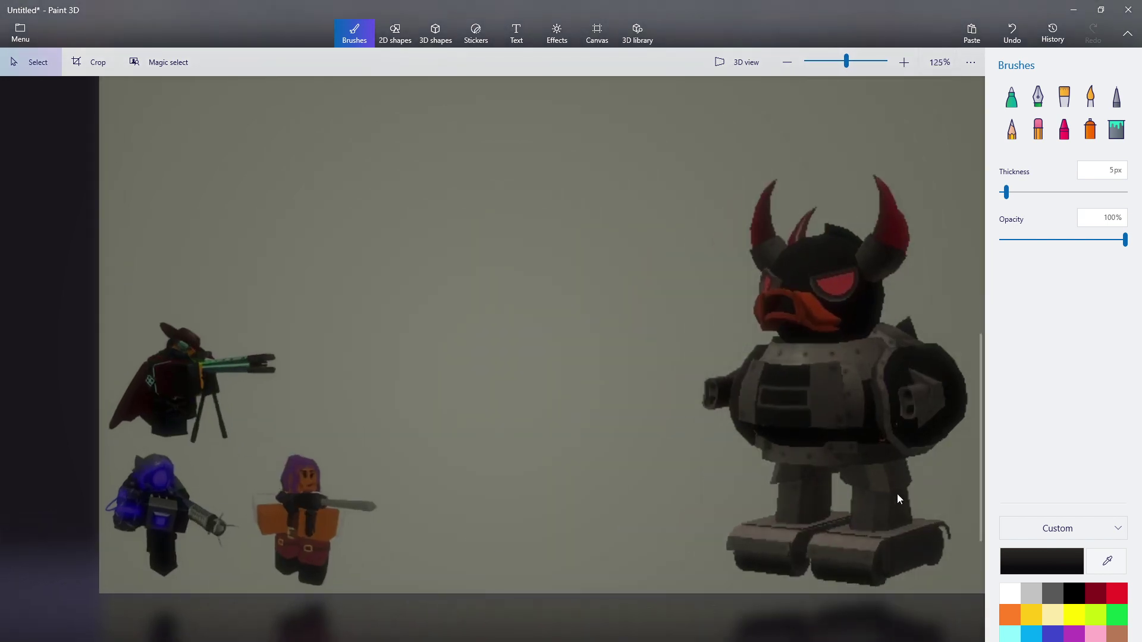
scroll(238, 565, "up", 1)
scroll(378, 549, "down", 1)
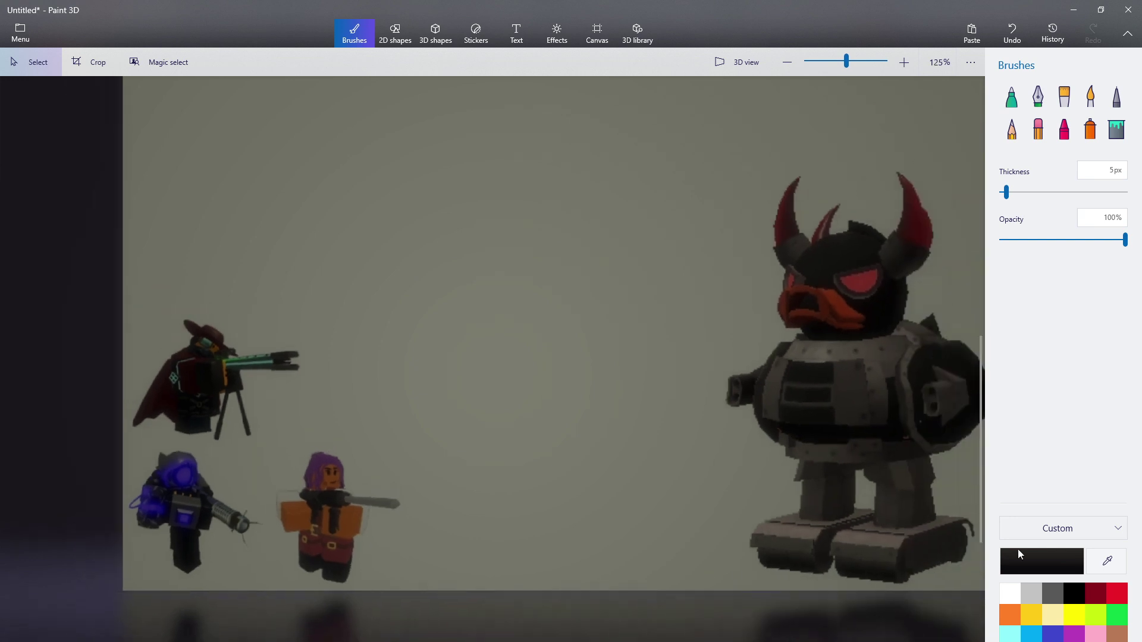
scroll(225, 558, "up", 1)
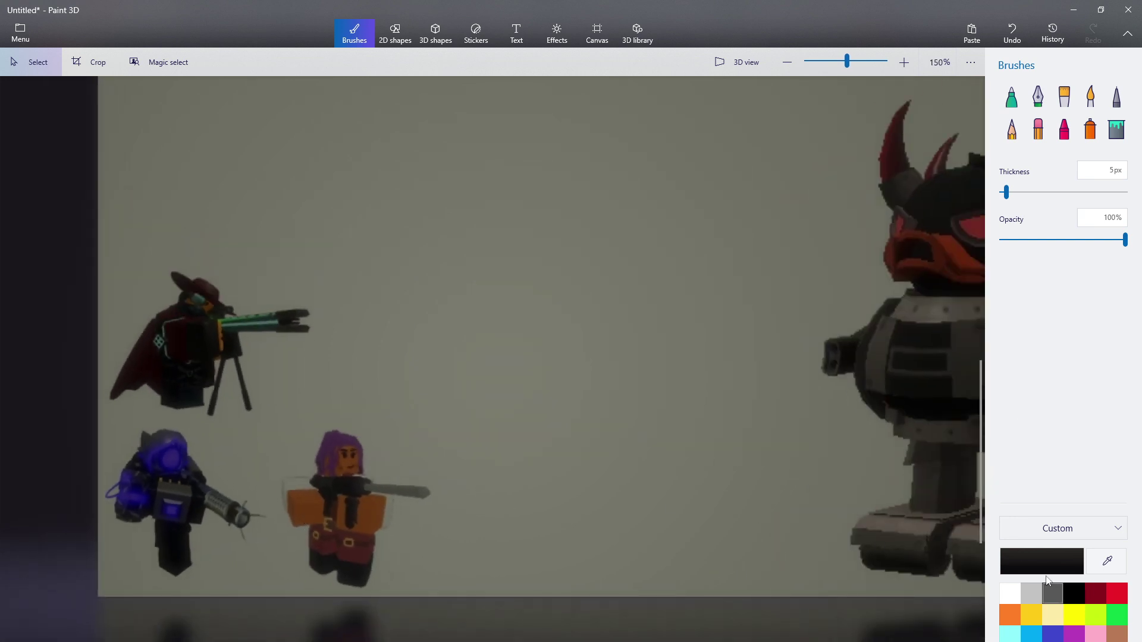
Draw a small closed block outline between the towers and Ducky D00M with the 5px Marker and fill it black.
left_click(1011, 98)
scroll(610, 208, "up", 2)
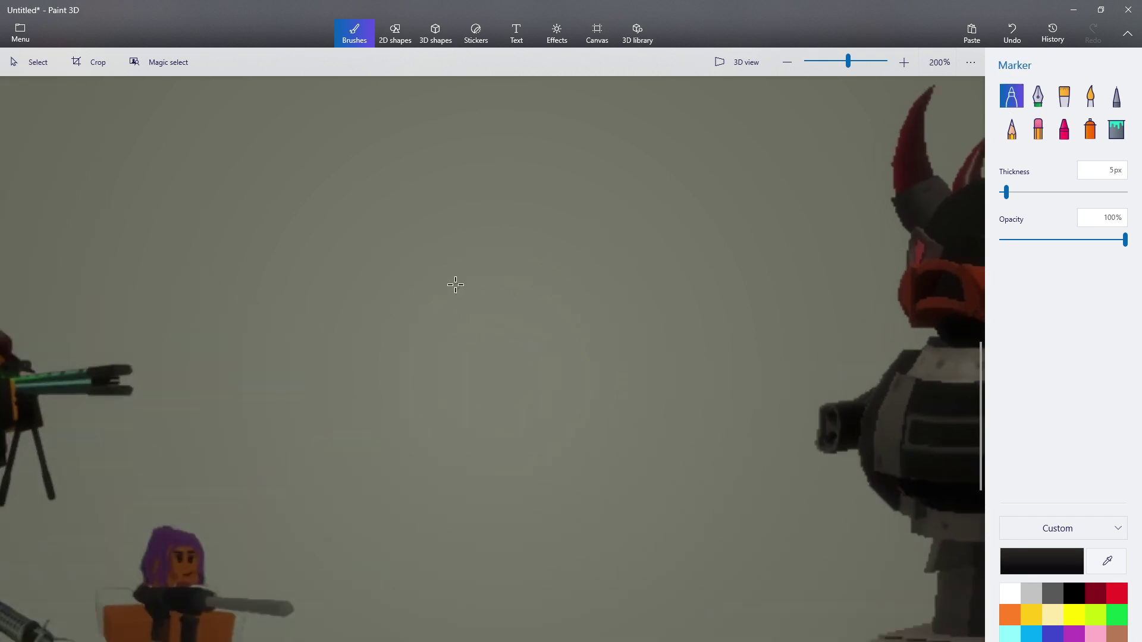
mouse_move(447, 272)
left_mouse_down()
mouse_move(513, 274)
mouse_move(515, 314)
mouse_move(423, 304)
mouse_move(430, 274)
mouse_move(468, 273)
left_mouse_up()
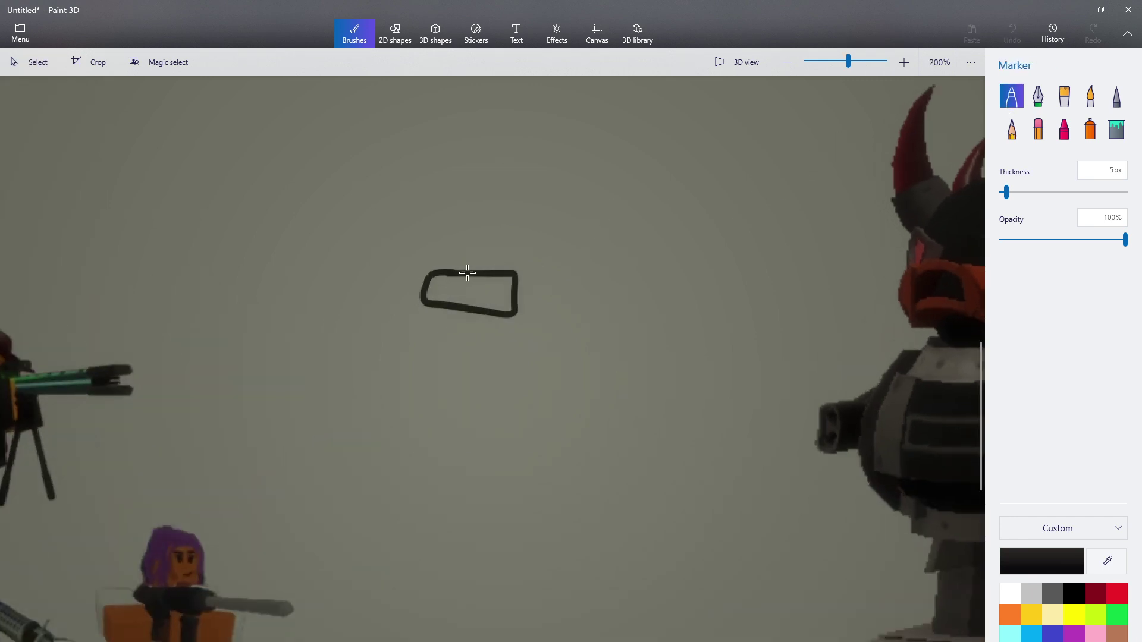
left_click(1117, 128)
left_click(487, 286)
Draw two indigo Marker lines across the middle of the black block and fill the space between them to form a band.
scroll(469, 288, "up", 5)
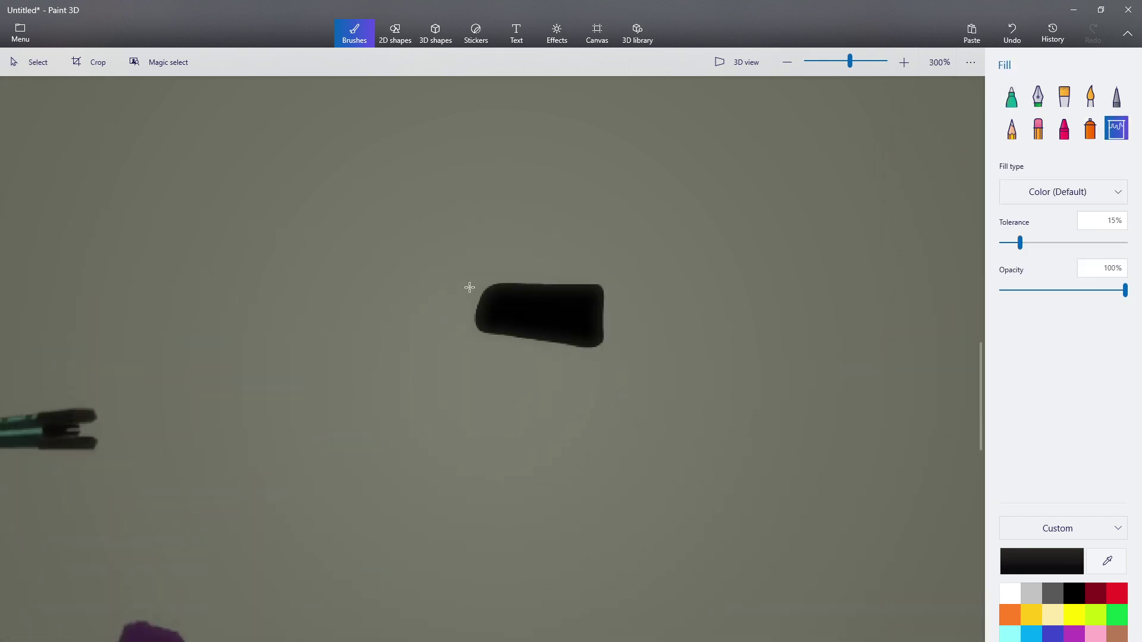
left_click(1053, 635)
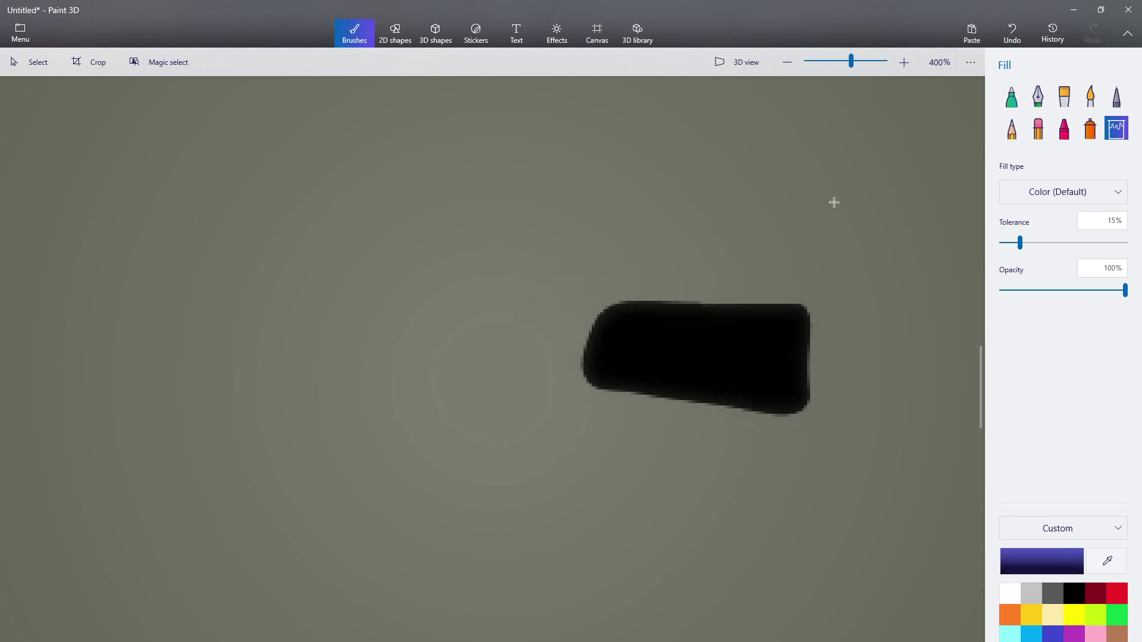
left_click(1011, 96)
left_click_drag(665, 387, 675, 262)
left_click_drag(727, 406, 732, 266)
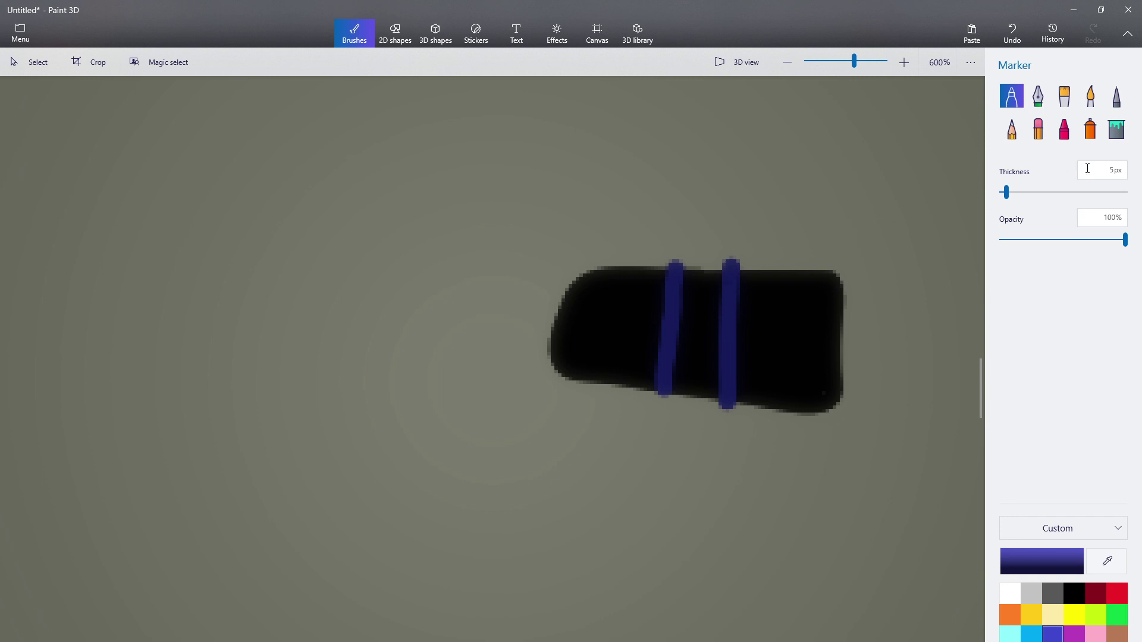
left_click(1123, 127)
left_click(697, 309)
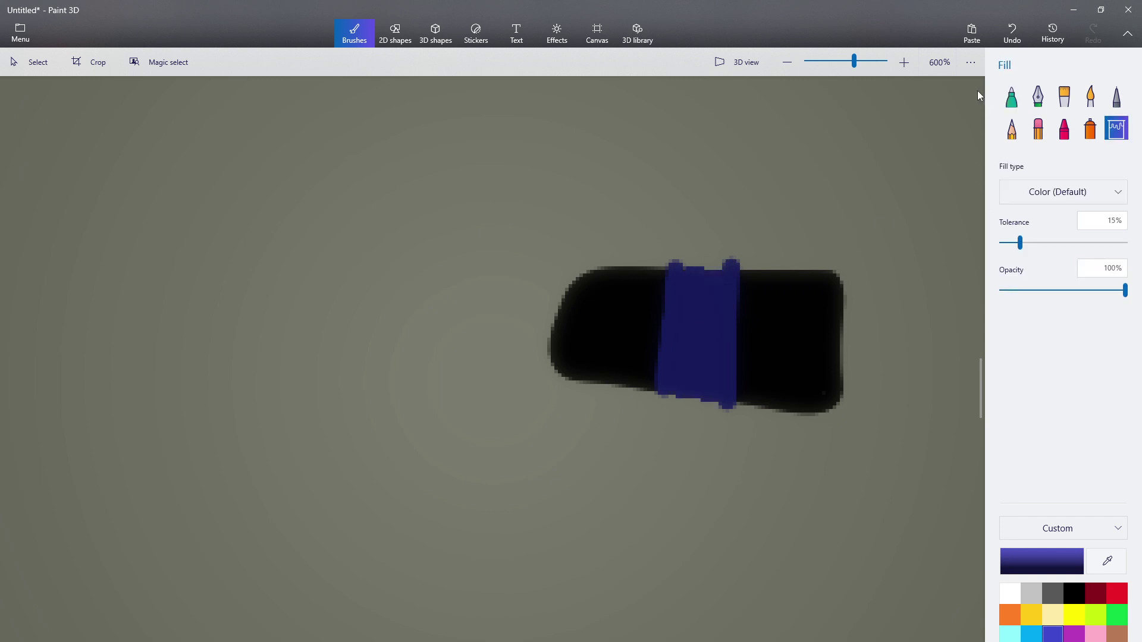
Add a small knob to the end of the block facing Ducky D00M with the 5px Marker and fill it black.
left_click(1012, 96)
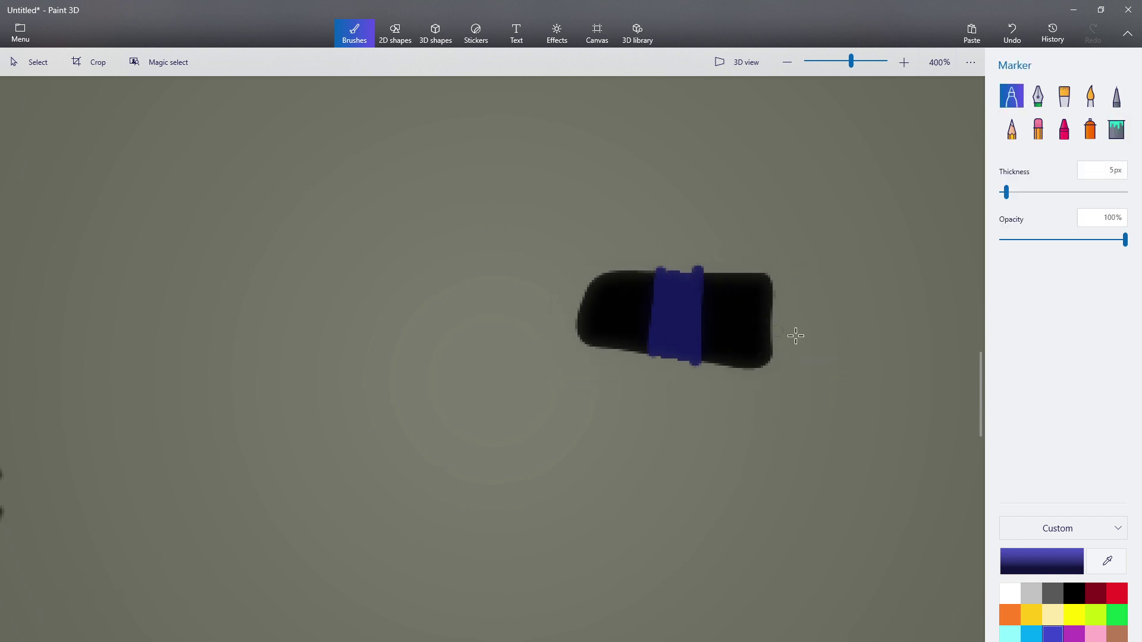
left_click(1039, 598)
mouse_move(760, 284)
left_mouse_down()
mouse_move(778, 334)
mouse_move(762, 333)
mouse_move(765, 282)
mouse_move(768, 306)
left_mouse_up()
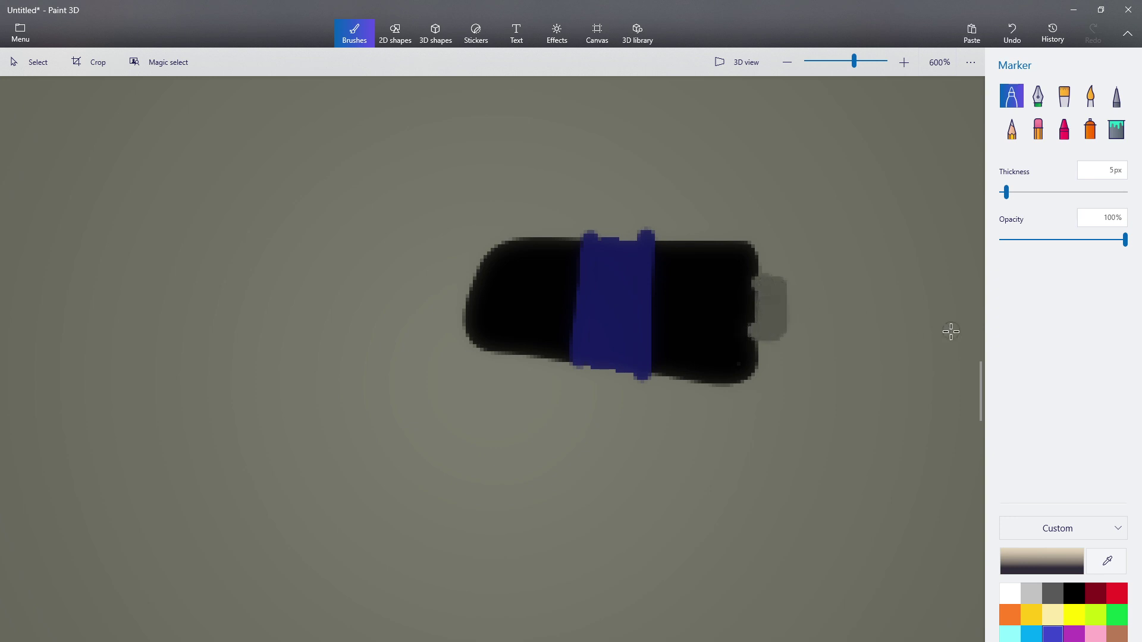
left_click(1078, 597)
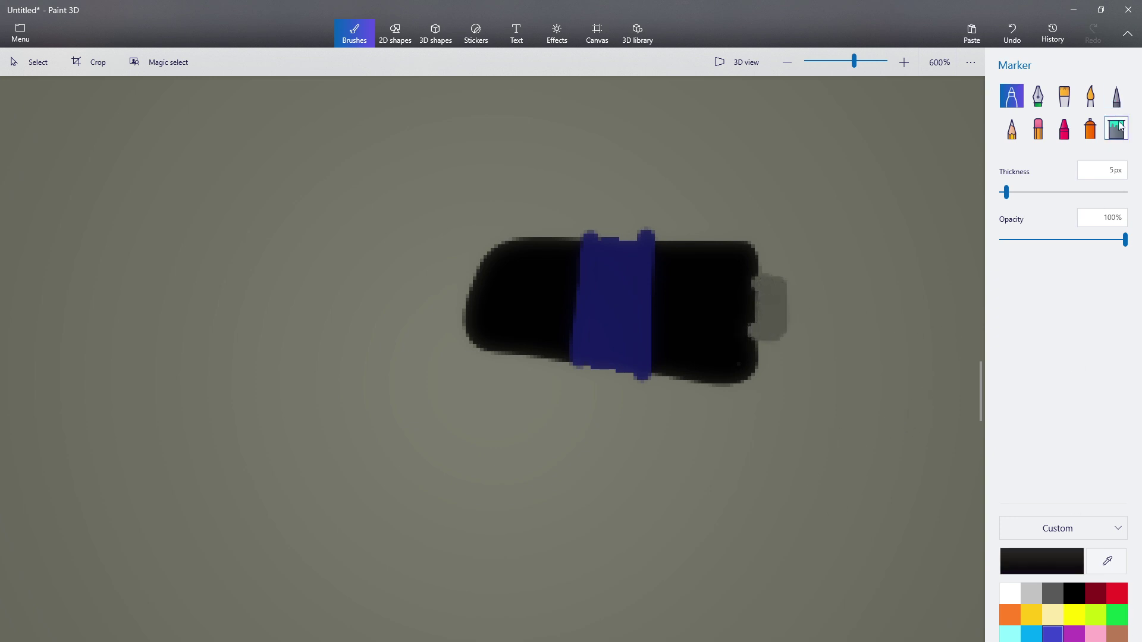
left_click(1121, 126)
left_click(779, 303)
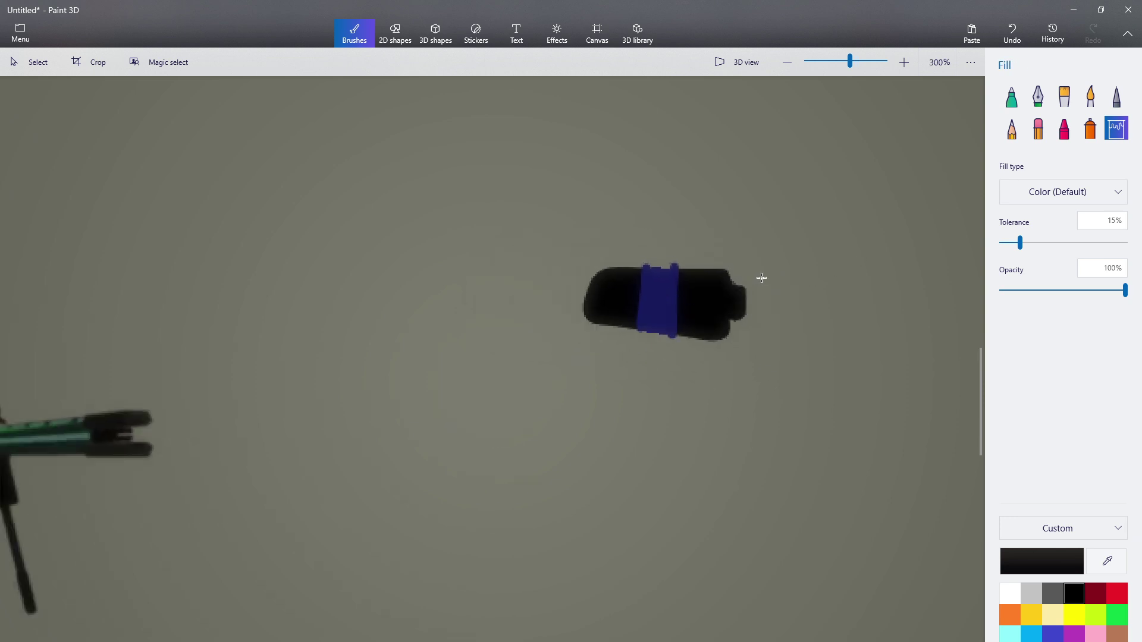
Recolour the end knob dark grey, separating it from the block with a Marker stroke and filling the rest.
left_click(1028, 595)
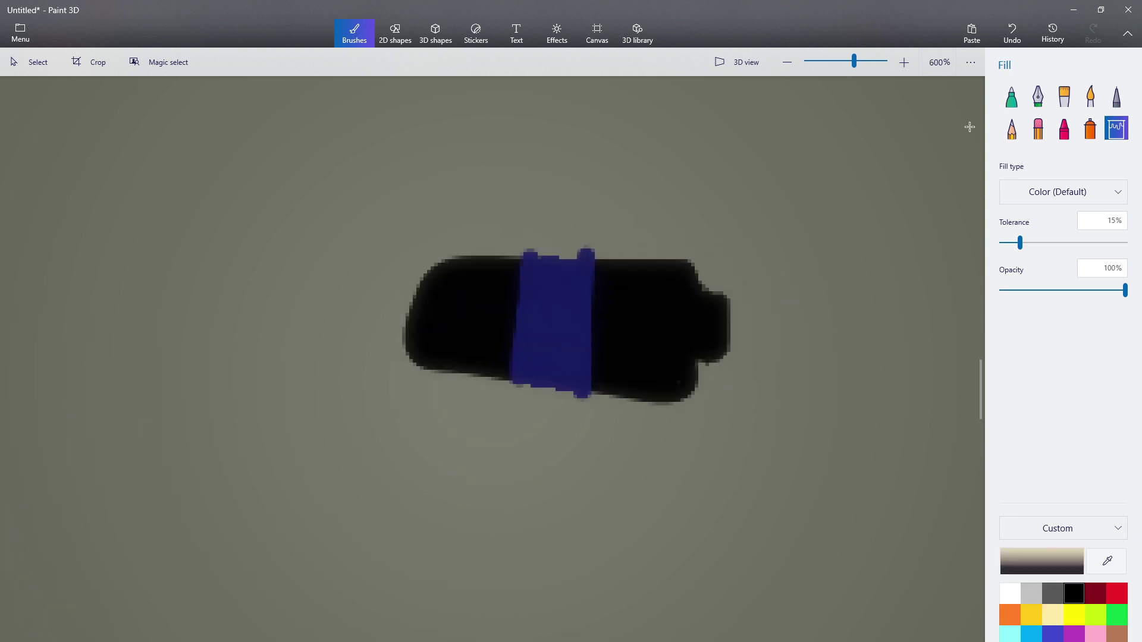
left_click(1058, 590)
left_click(1012, 96)
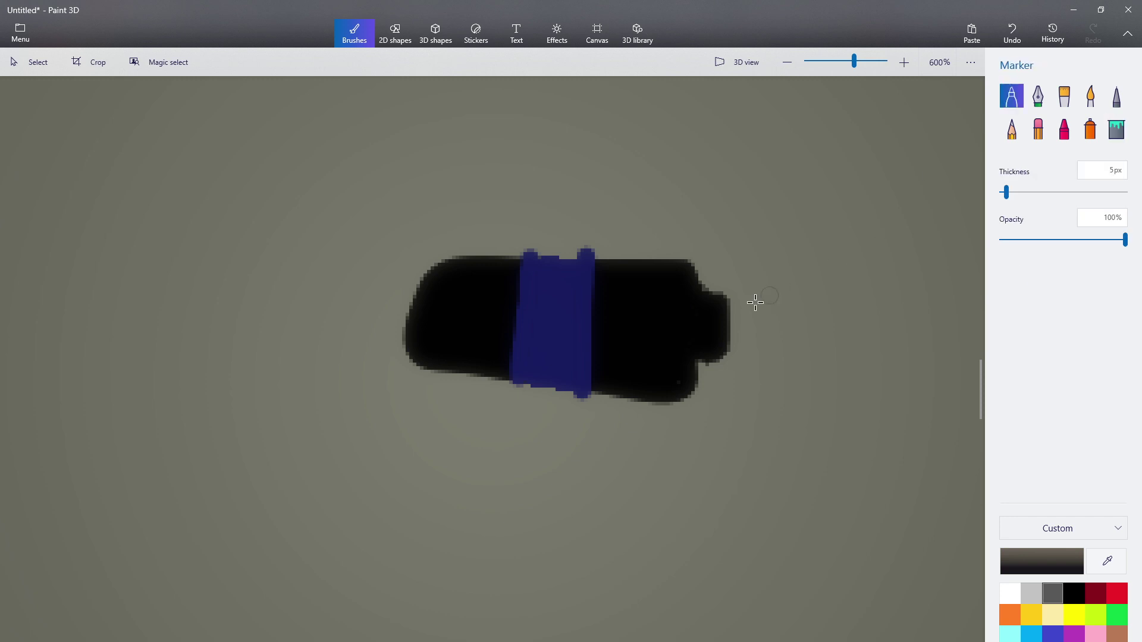
scroll(754, 301, "up", 5)
left_click_drag(655, 276, 631, 455)
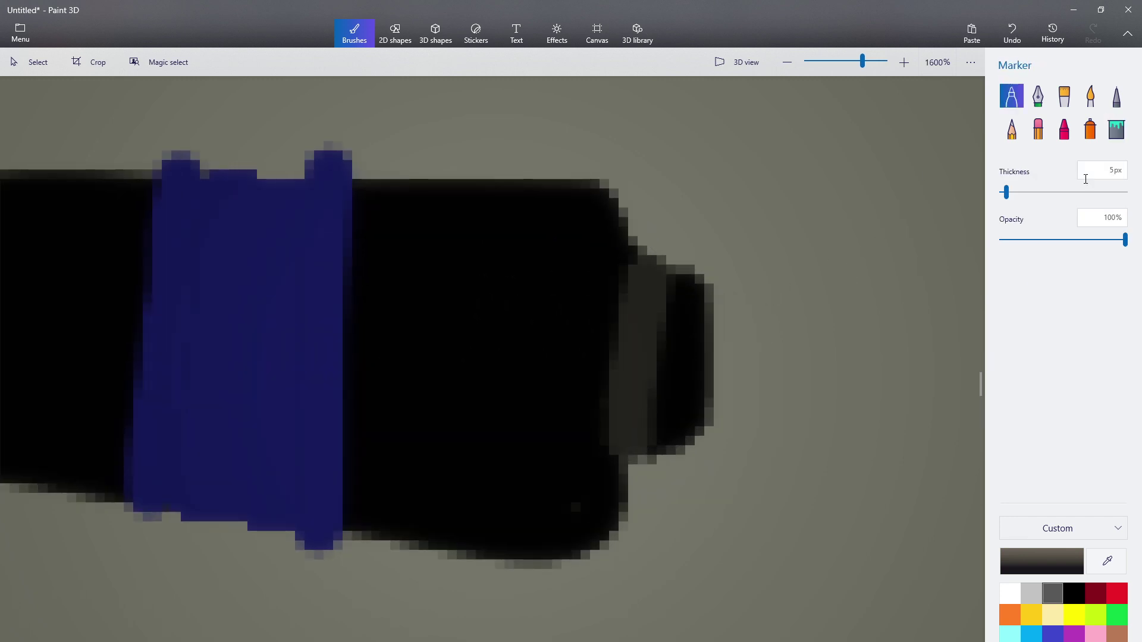
left_click(1117, 128)
left_click(676, 383)
scroll(612, 349, "down", 3)
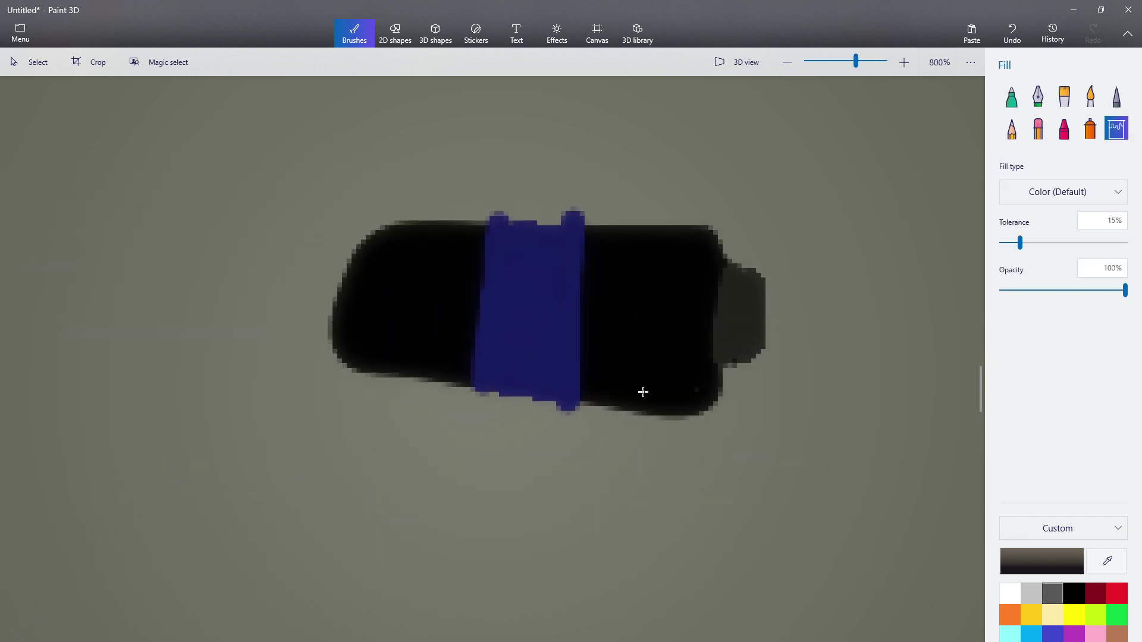
Draw three light grey legs beneath the block with the 5px Marker and fill the outlined third leg.
scroll(643, 392, "up", 3)
left_click(1031, 600)
scroll(759, 150, "down", 3)
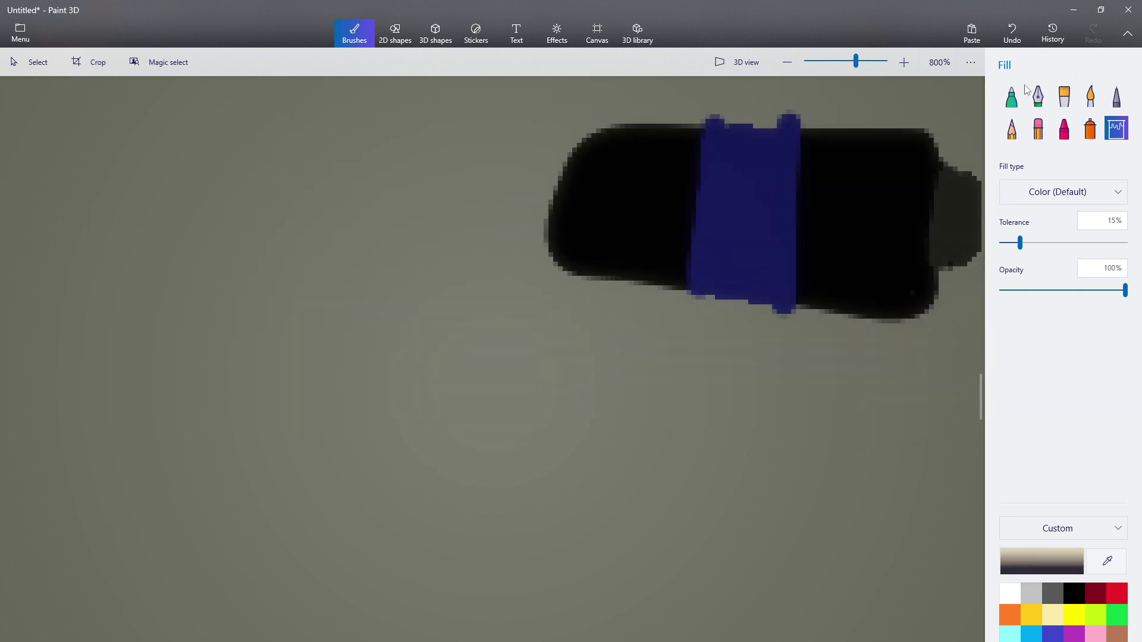
left_click(1012, 96)
mouse_move(621, 284)
left_mouse_down()
mouse_move(619, 380)
mouse_move(566, 454)
mouse_move(584, 466)
mouse_move(660, 425)
mouse_move(658, 291)
mouse_move(592, 446)
mouse_move(643, 414)
mouse_move(658, 321)
mouse_move(647, 393)
left_mouse_up()
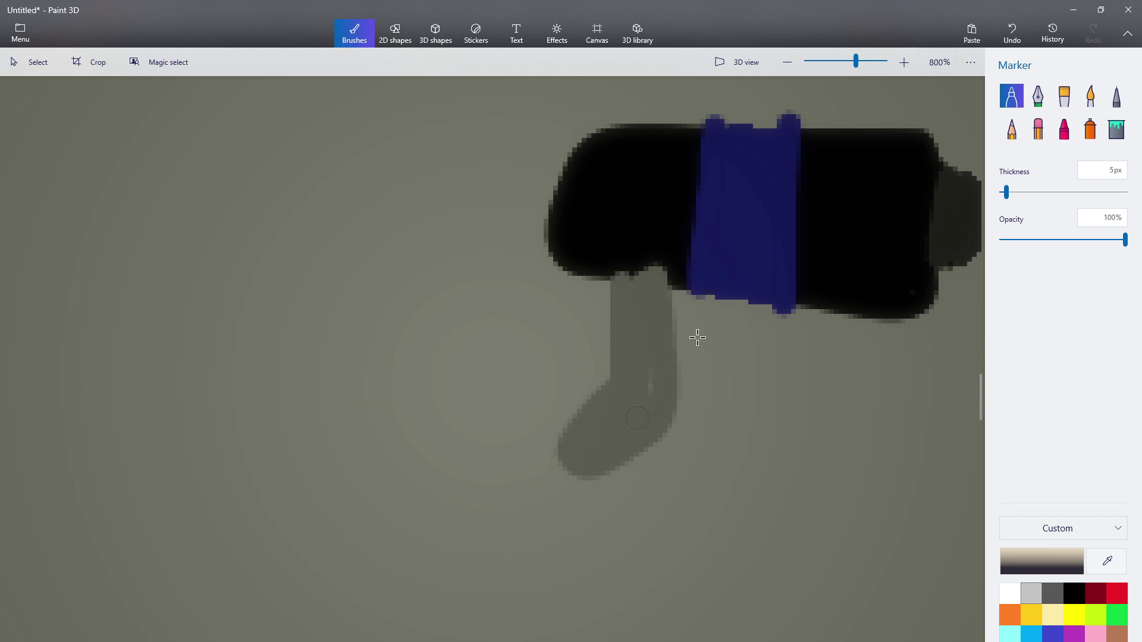
mouse_move(722, 300)
left_mouse_down()
mouse_move(714, 417)
mouse_move(699, 444)
mouse_move(774, 444)
mouse_move(760, 421)
mouse_move(757, 309)
mouse_move(729, 426)
mouse_move(752, 386)
left_mouse_up()
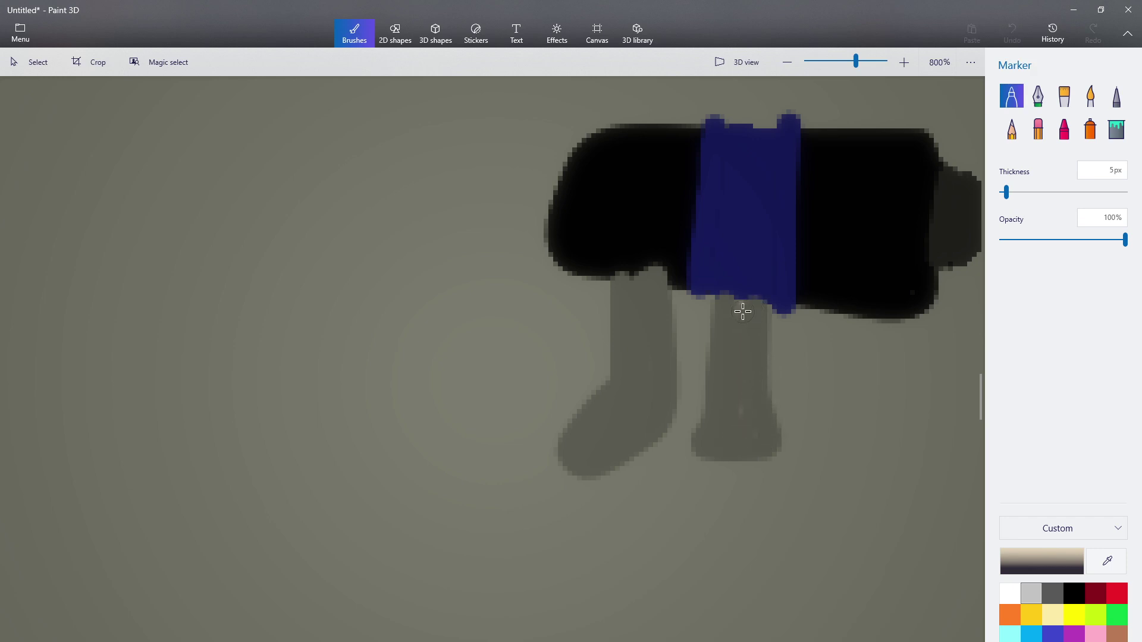
left_click_drag(738, 436, 749, 429)
mouse_move(822, 311)
left_mouse_down()
mouse_move(880, 465)
mouse_move(931, 432)
mouse_move(885, 398)
mouse_move(885, 293)
left_mouse_up()
left_click(1116, 128)
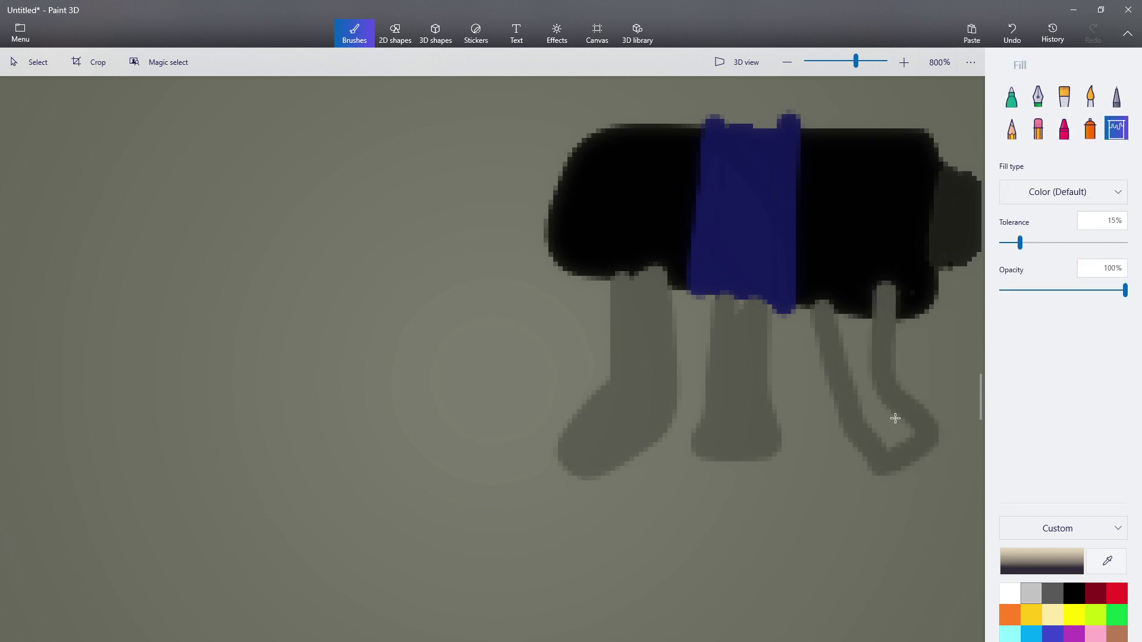
left_click(894, 416)
scroll(777, 400, "down", 5)
scroll(319, 280, "down", 3)
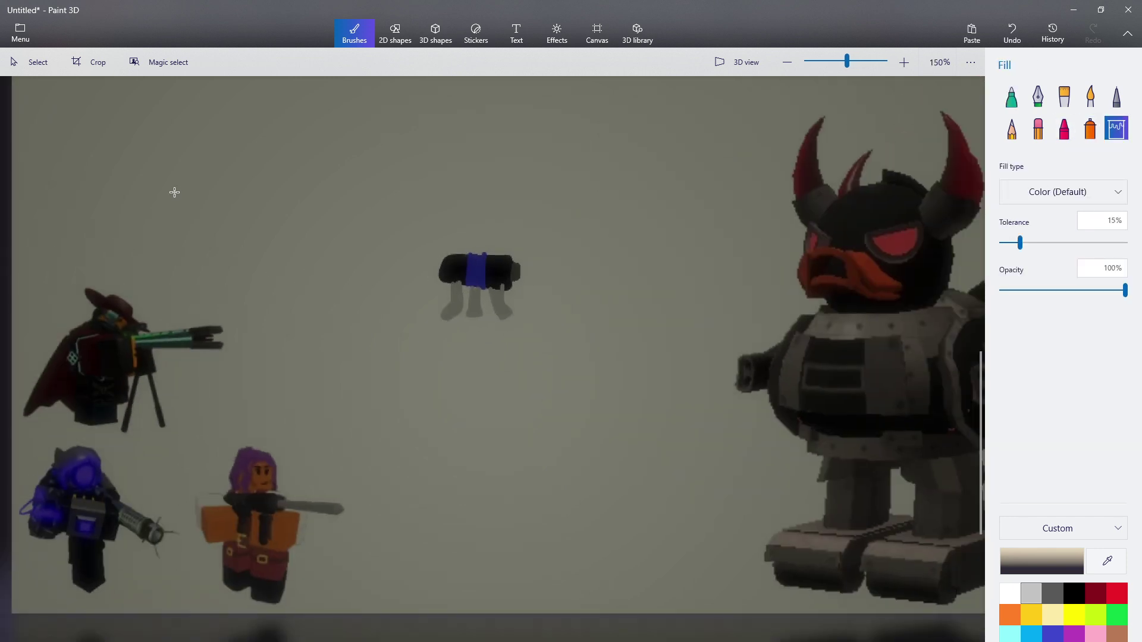
Switch to the browser's Duckstep soundtrack video and pause the recording in OBS before returning to Paint 3D.
mouse_move(494, 8)
left_mouse_down()
mouse_move(708, 63)
mouse_move(707, 73)
left_mouse_up()
left_click(8, 282)
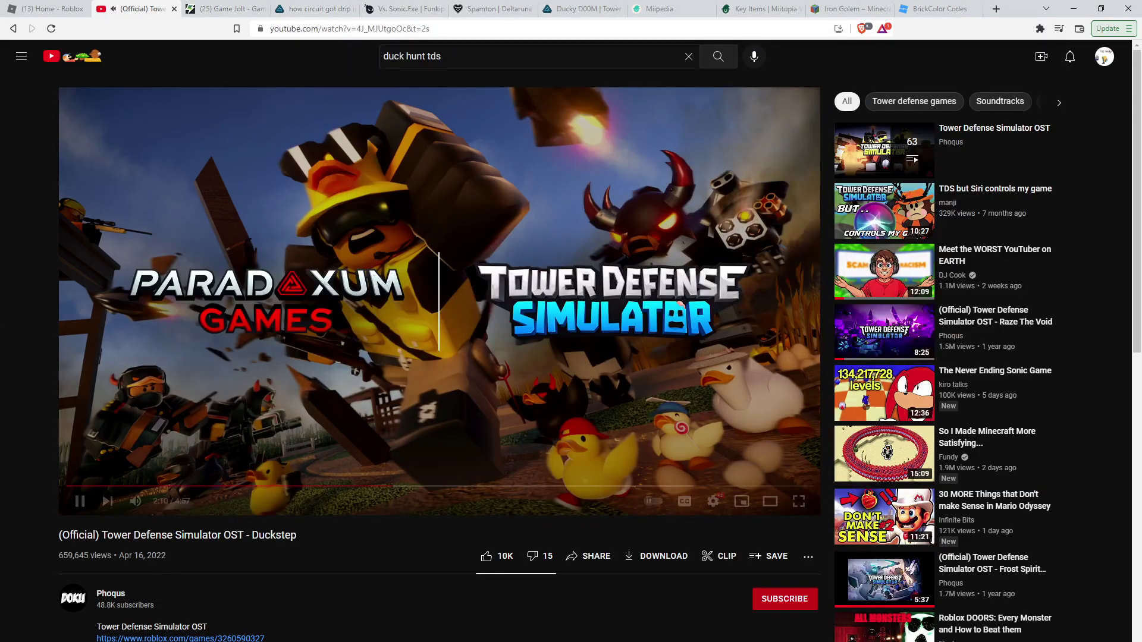
key("alt+Tab")
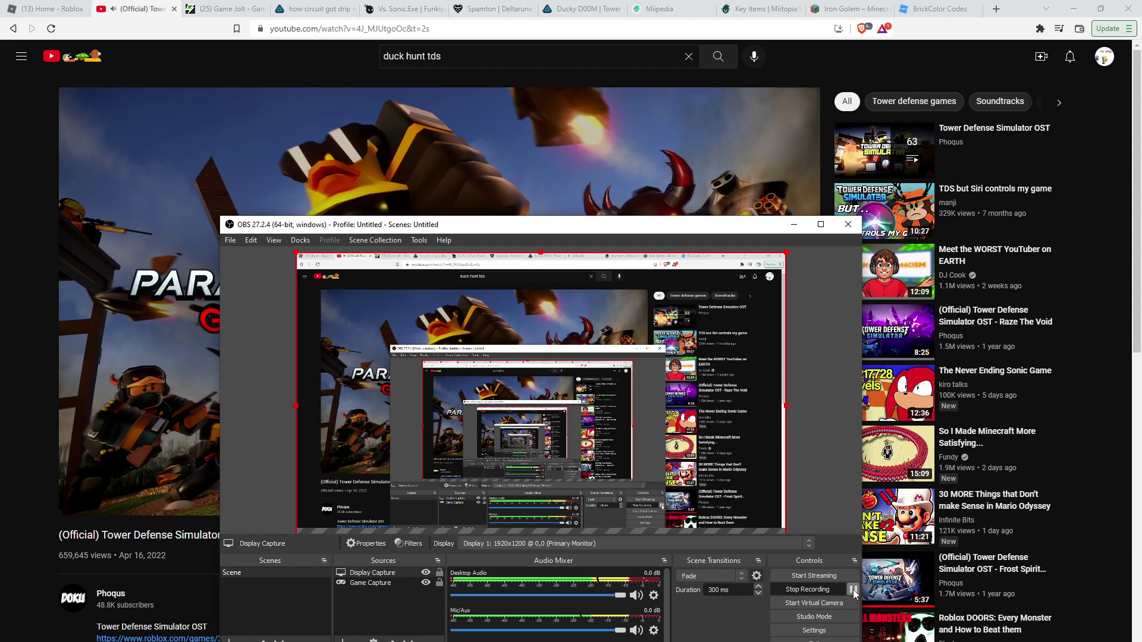
left_click(853, 592)
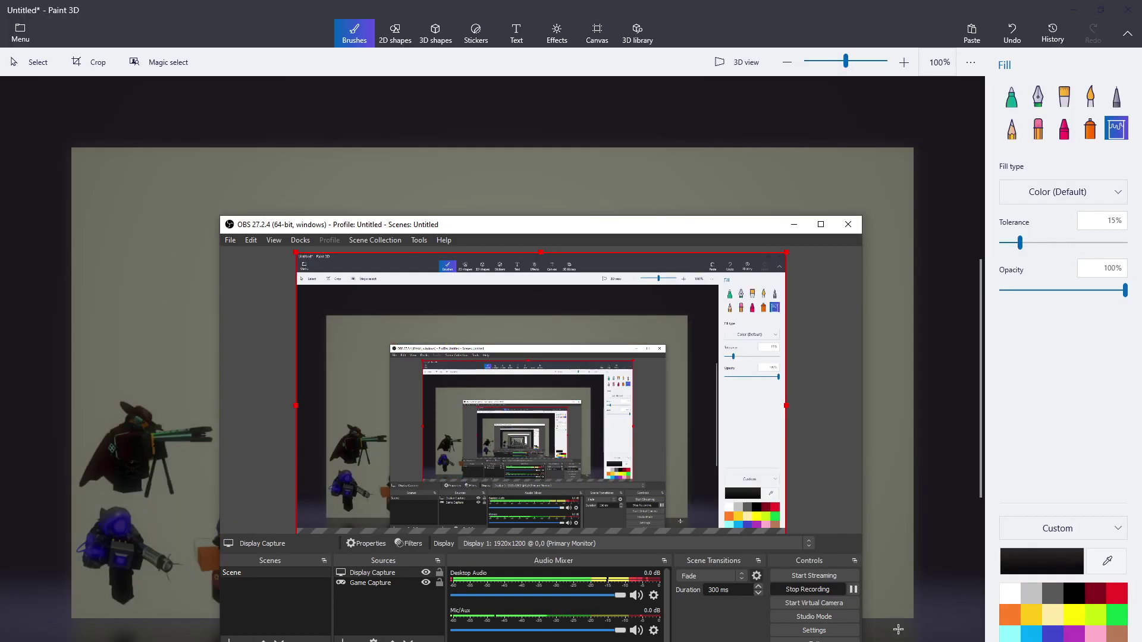
key("alt+Tab")
Select the drawn block with its three legs and move it slightly closer to the towers.
scroll(155, 586, "up", 1)
left_click(30, 61)
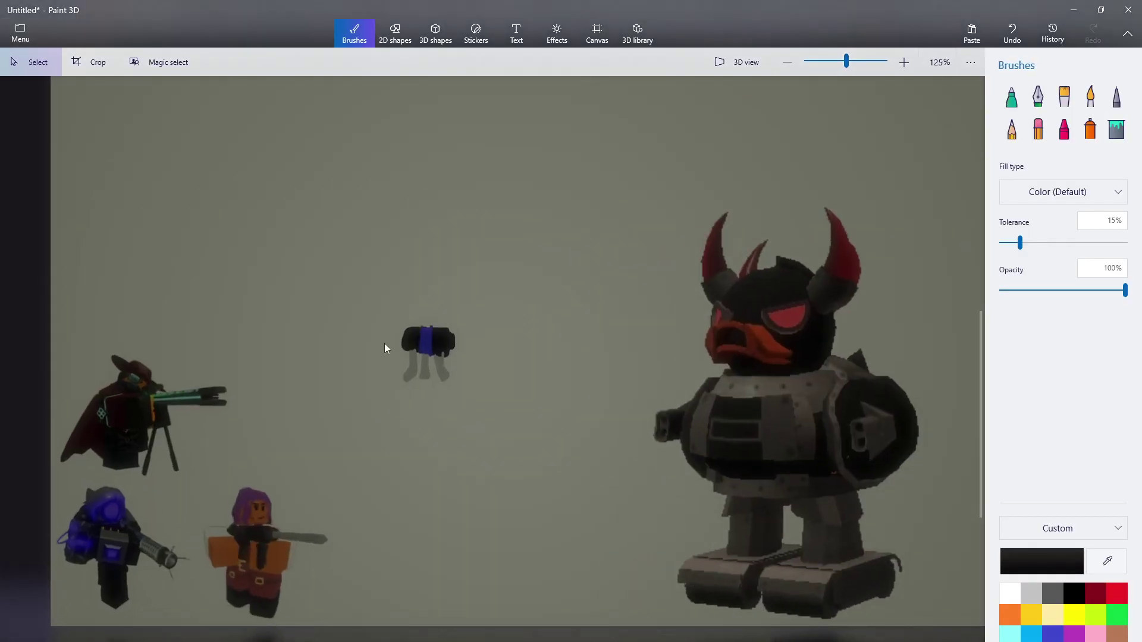
scroll(266, 355, "up", 3)
scroll(602, 365, "up", 3)
scroll(459, 331, "down", 3)
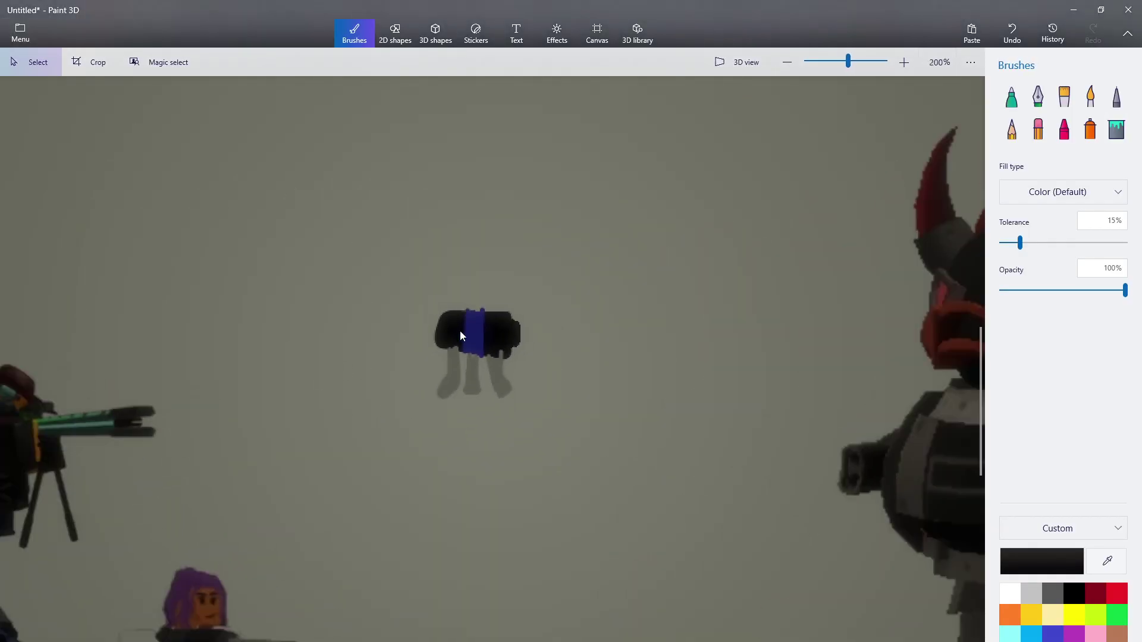
scroll(459, 331, "up", 2)
scroll(362, 319, "down", 2)
scroll(355, 298, "up", 3)
scroll(355, 298, "down", 4)
scroll(581, 268, "down", 5)
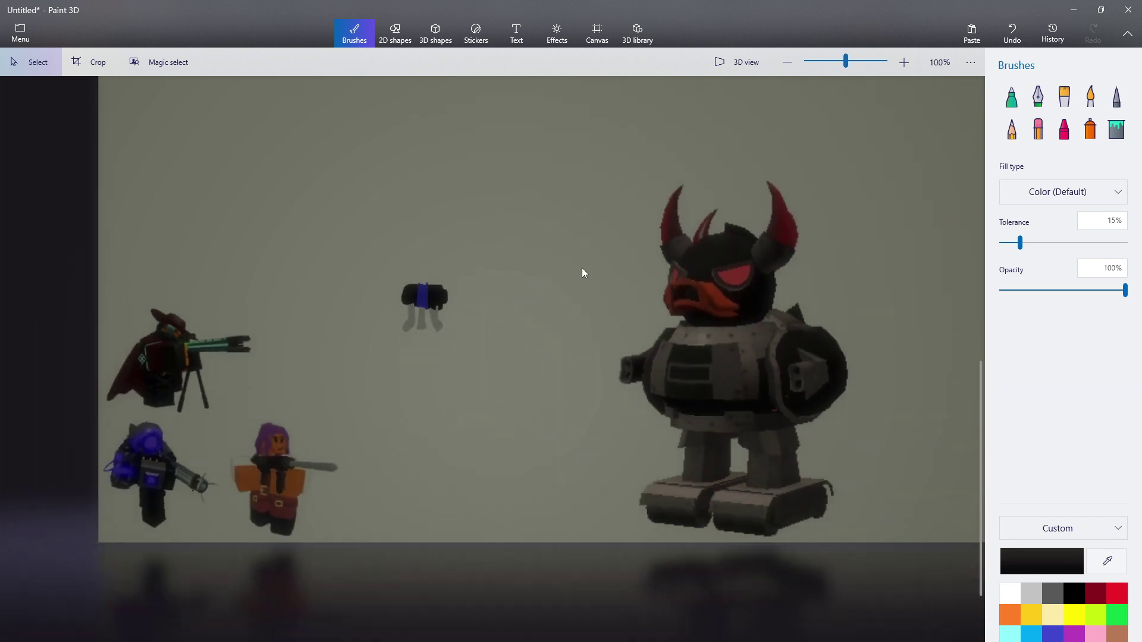
scroll(277, 456, "up", 1)
left_click_drag(394, 418, 486, 338)
scroll(509, 373, "down", 2)
left_click_drag(467, 383, 437, 355)
mouse_move(708, 5)
left_mouse_down()
mouse_move(723, 27)
mouse_move(691, 37)
left_mouse_up()
left_click(1007, 41)
scroll(679, 535, "up", 1)
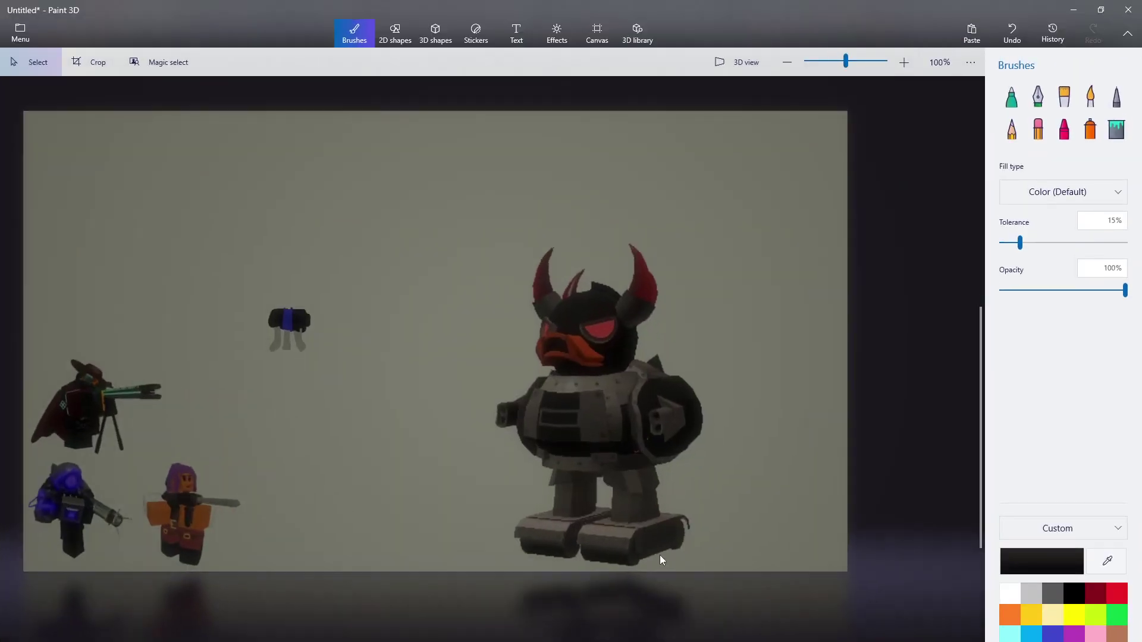
scroll(536, 469, "up", 1)
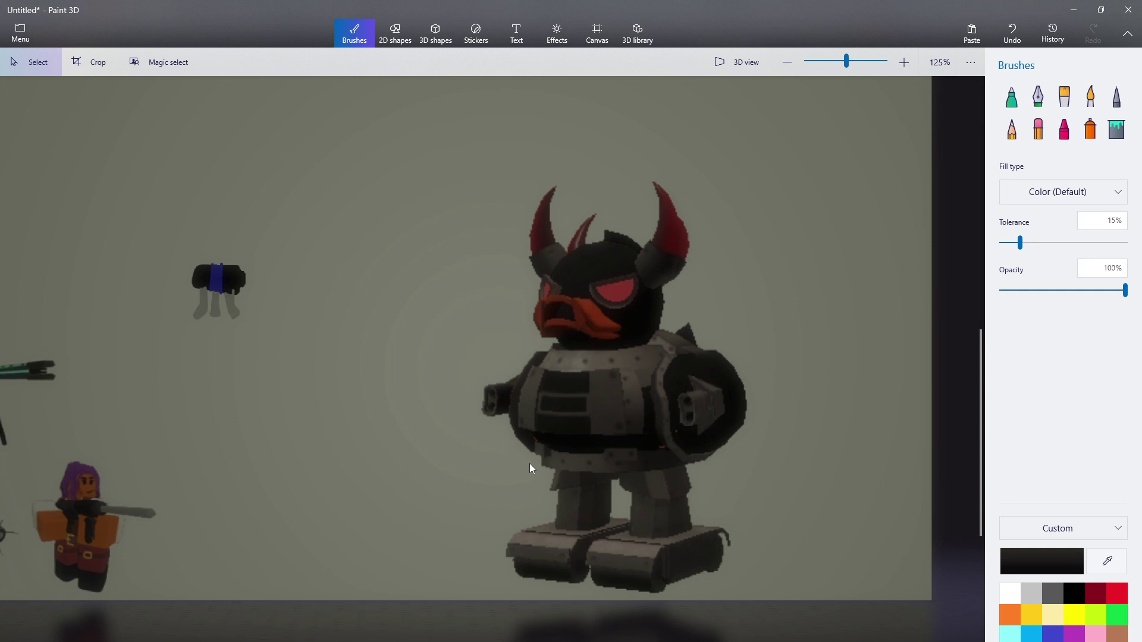
scroll(530, 463, "down", 2)
scroll(498, 562, "up", 2)
scroll(458, 551, "down", 2)
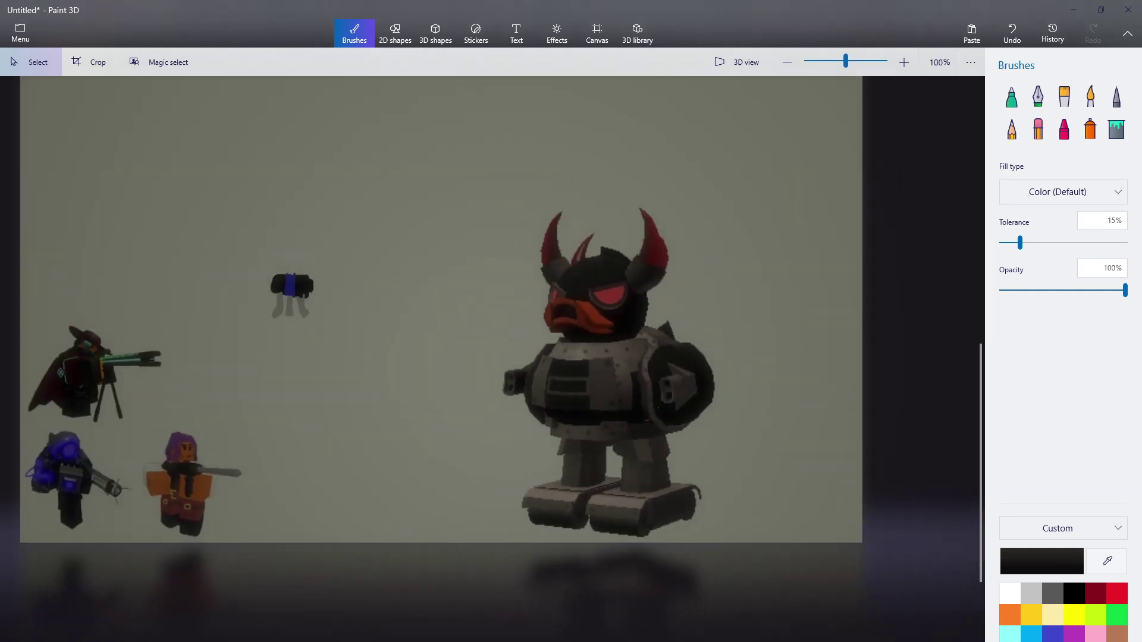
key("alt+Tab")
key("alt+Tab")
scroll(494, 356, "up", 2)
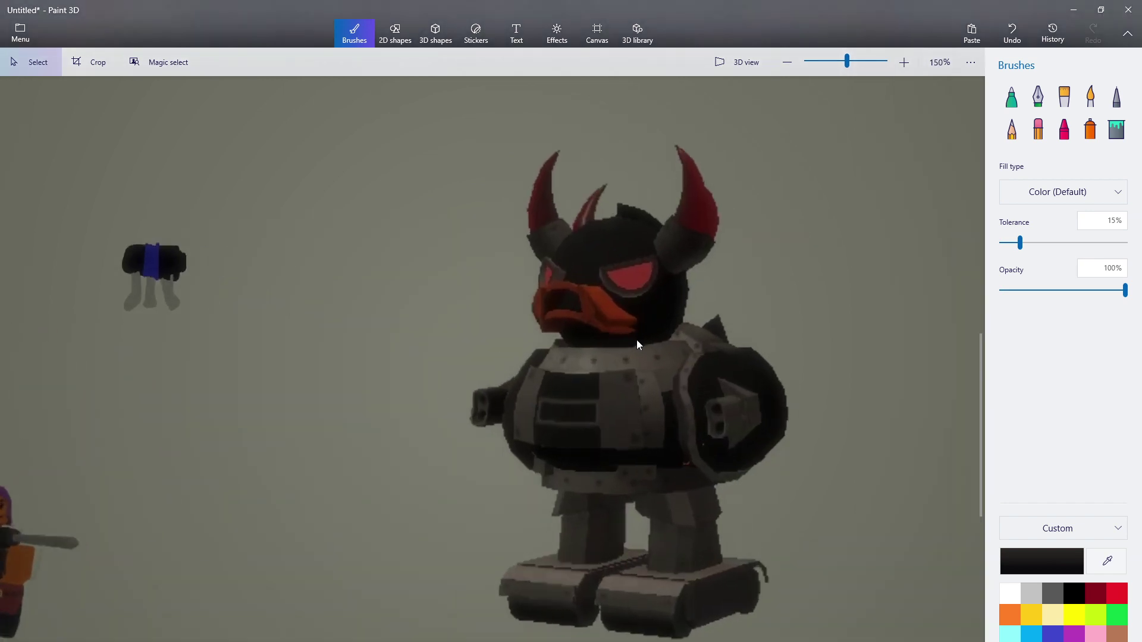
scroll(603, 367, "down", 1)
key("alt+Tab")
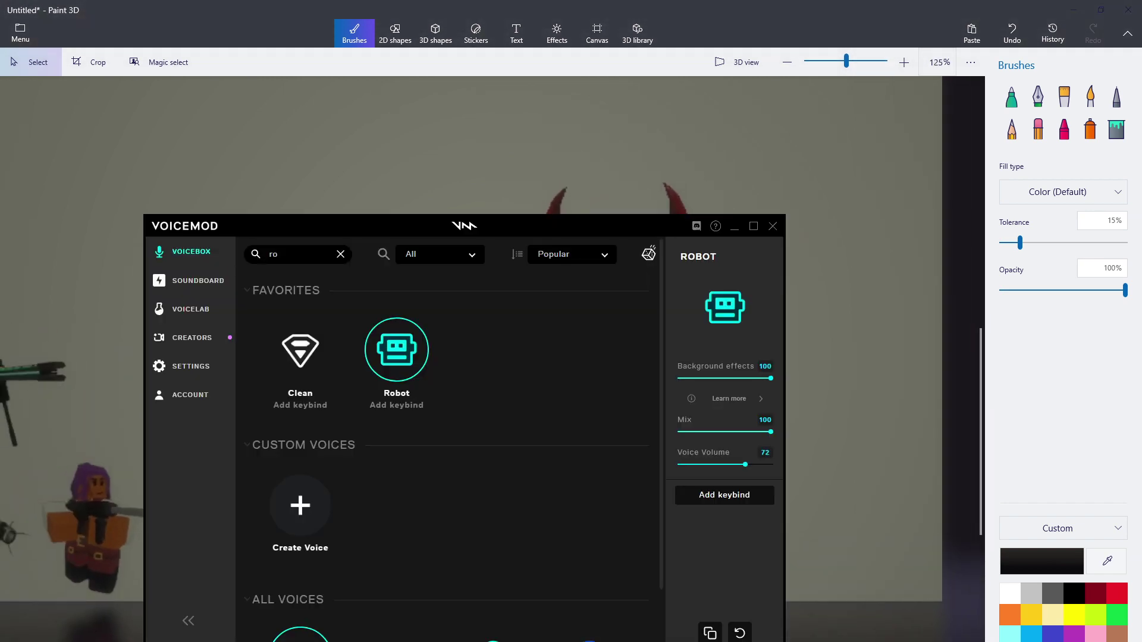
key("alt+Tab")
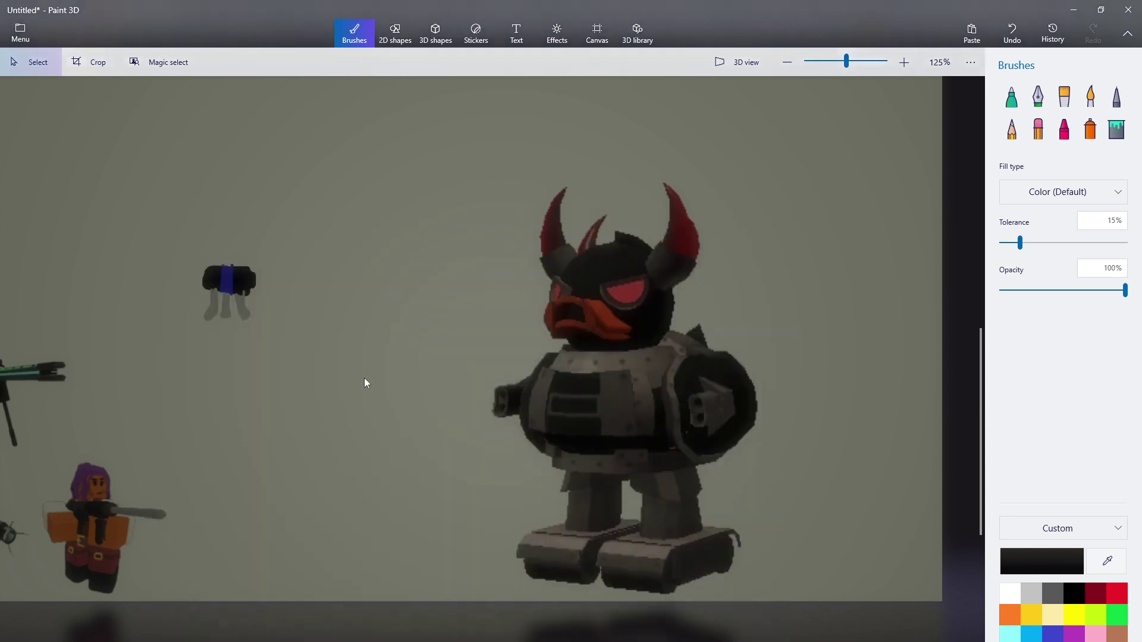
Select Ducky D00M, rotate it onto its side and move it off the canvas past the lower edge.
left_click_drag(474, 598, 880, 102)
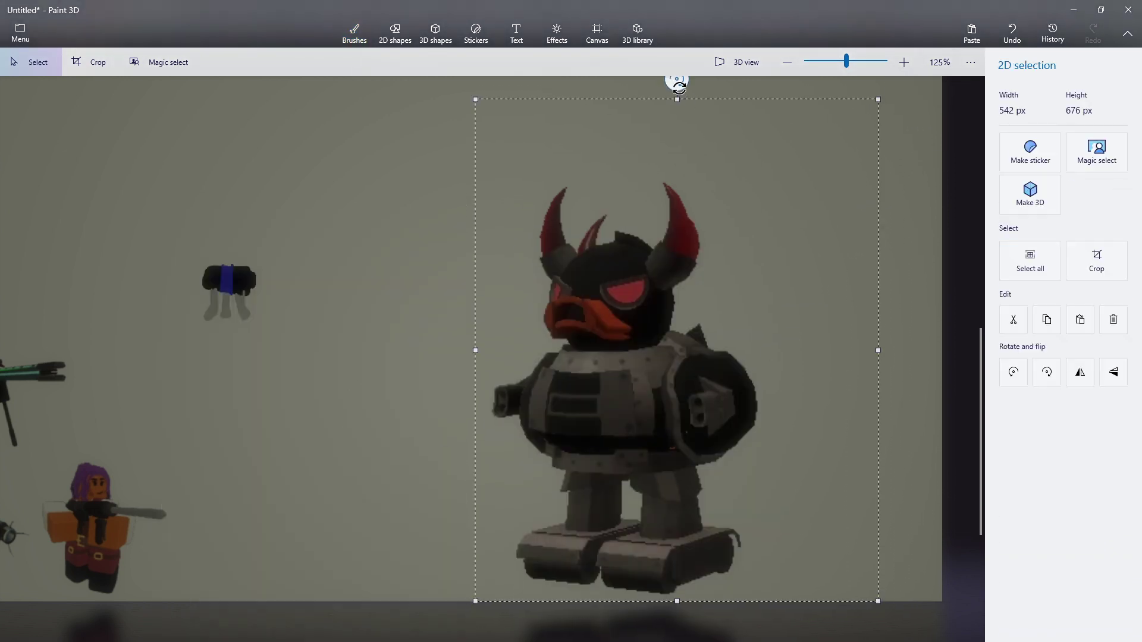
left_click_drag(676, 79, 969, 315)
scroll(776, 342, "down", 1)
mouse_move(754, 428)
left_mouse_down()
mouse_move(777, 530)
mouse_move(665, 620)
left_mouse_up()
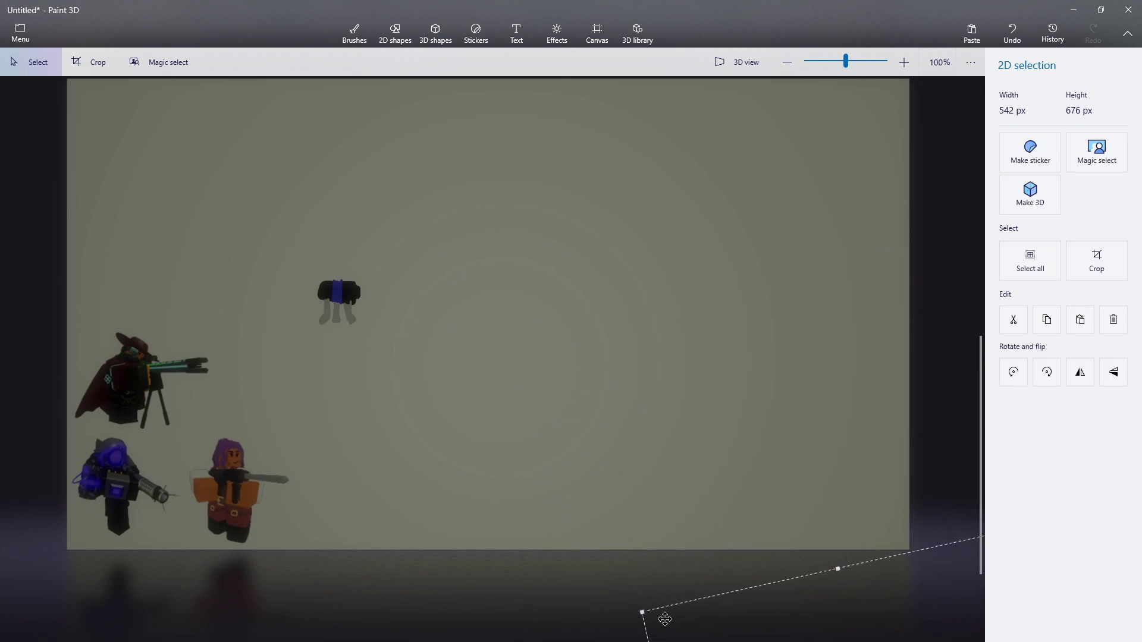
key("Escape")
Switch to the browser, pause the Ducky D00M soundtrack video and return to Paint 3D.
key("alt+Tab")
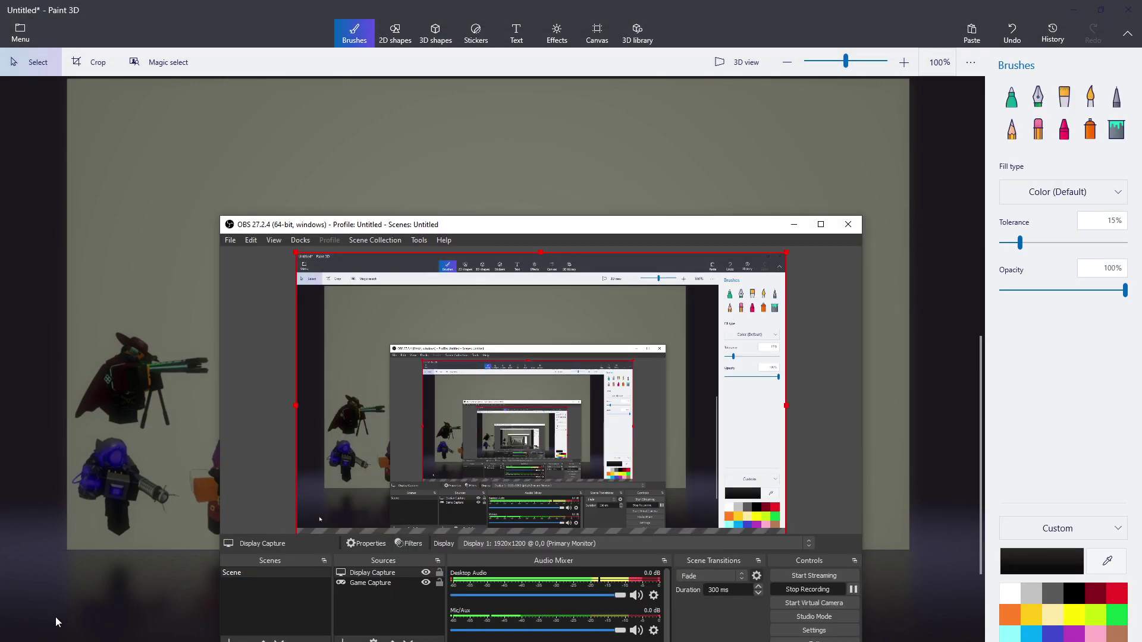
key("alt+Tab")
key("alt+Tab")
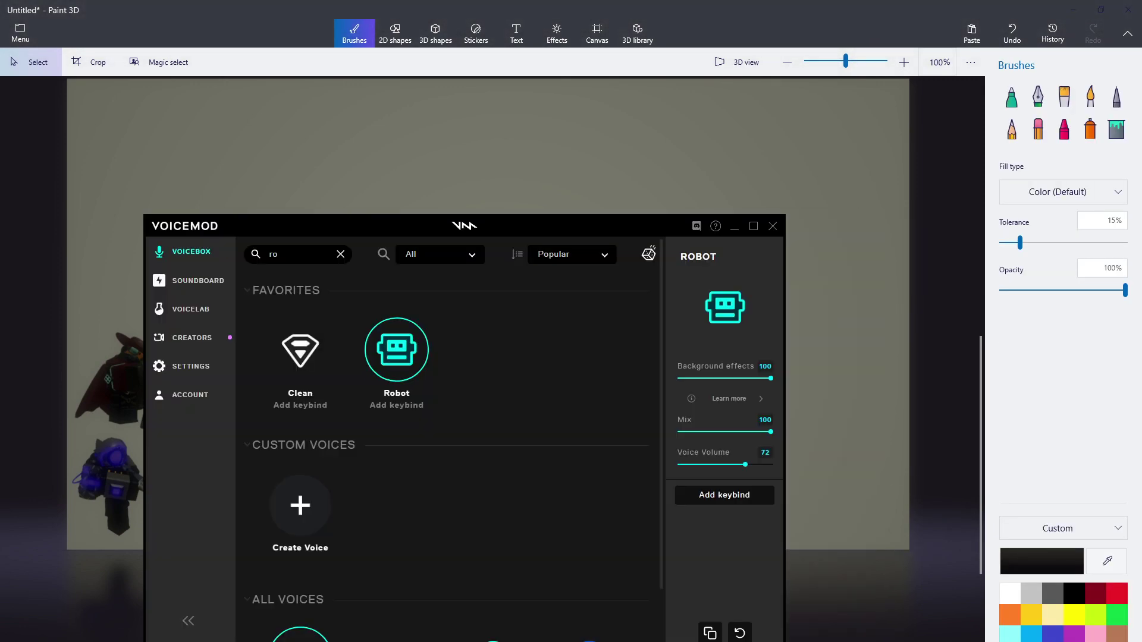
key("alt+Tab")
left_click_drag(803, 3, 803, 29)
left_click(254, 183)
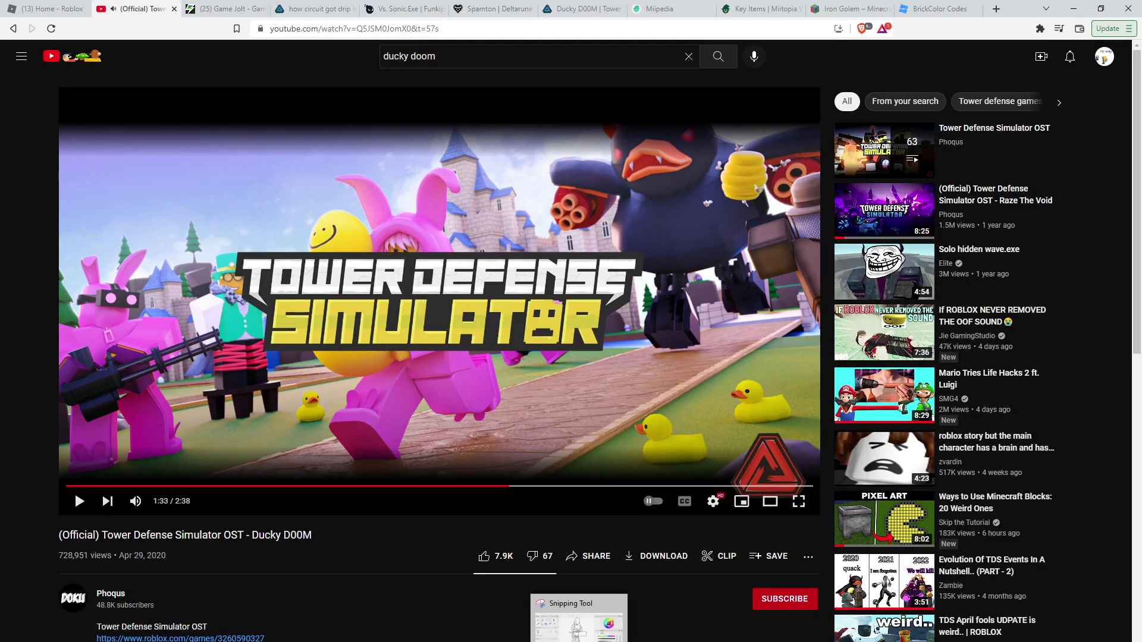
left_click(596, 638)
left_click(1109, 37)
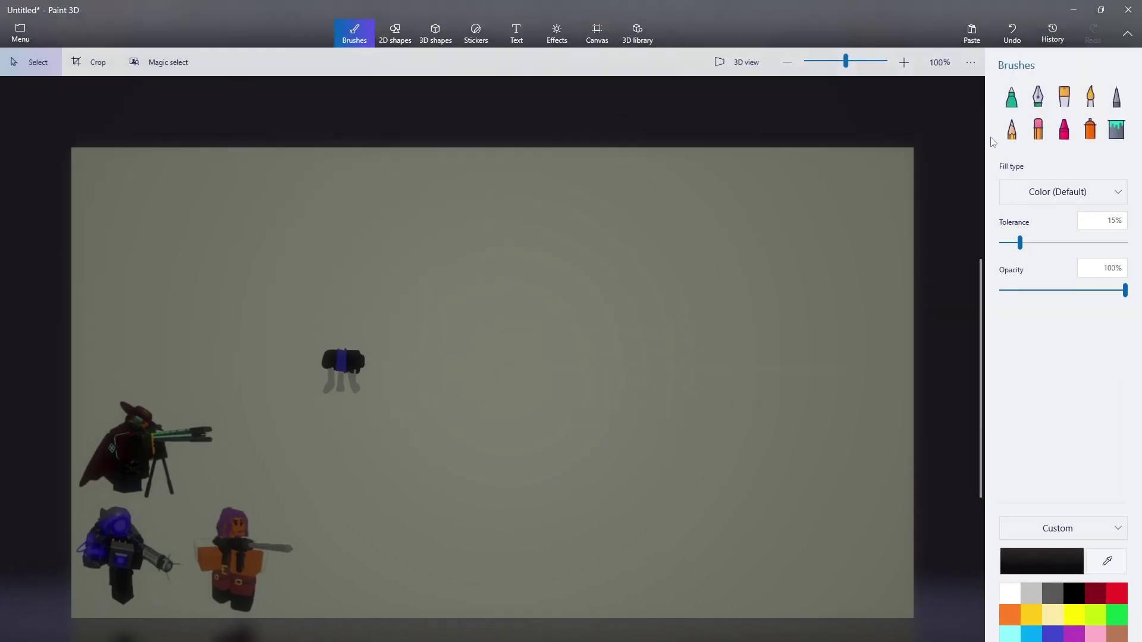
Restore the Default light filter and delete the drawn block with its three legs from the canvas.
left_click(556, 33)
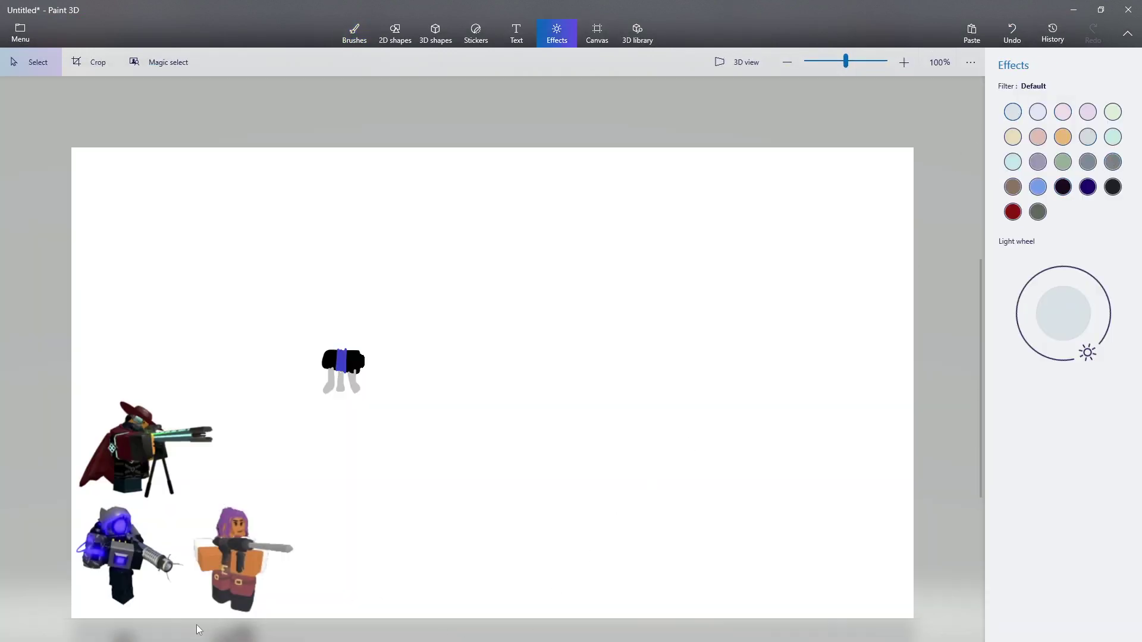
scroll(180, 558, "up", 1)
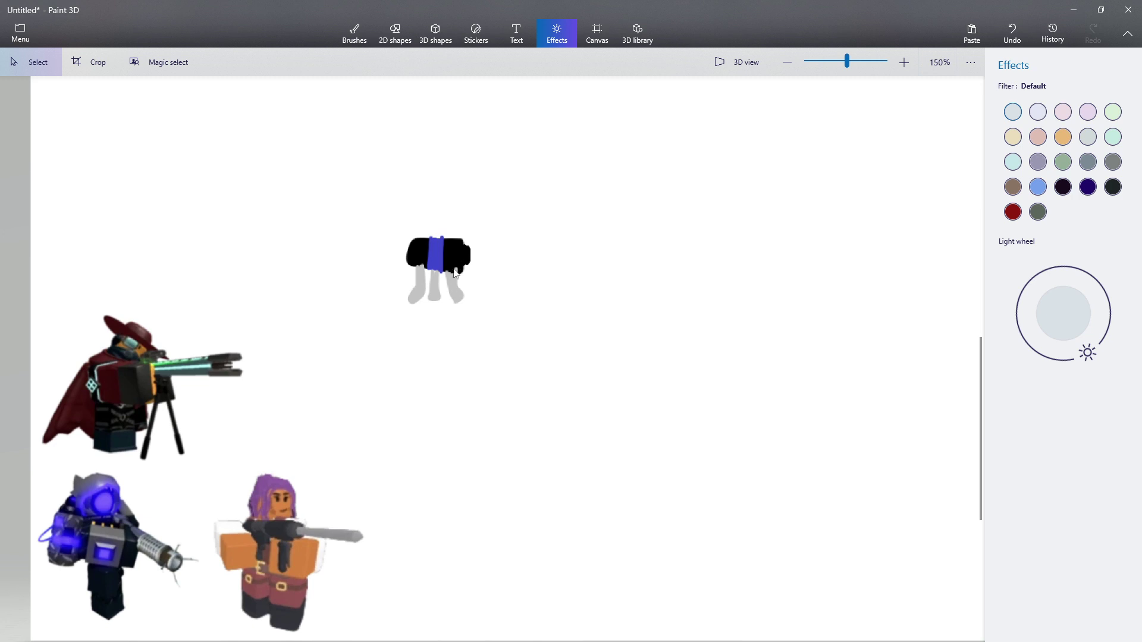
scroll(417, 306, "down", 1)
left_click_drag(387, 316, 506, 244)
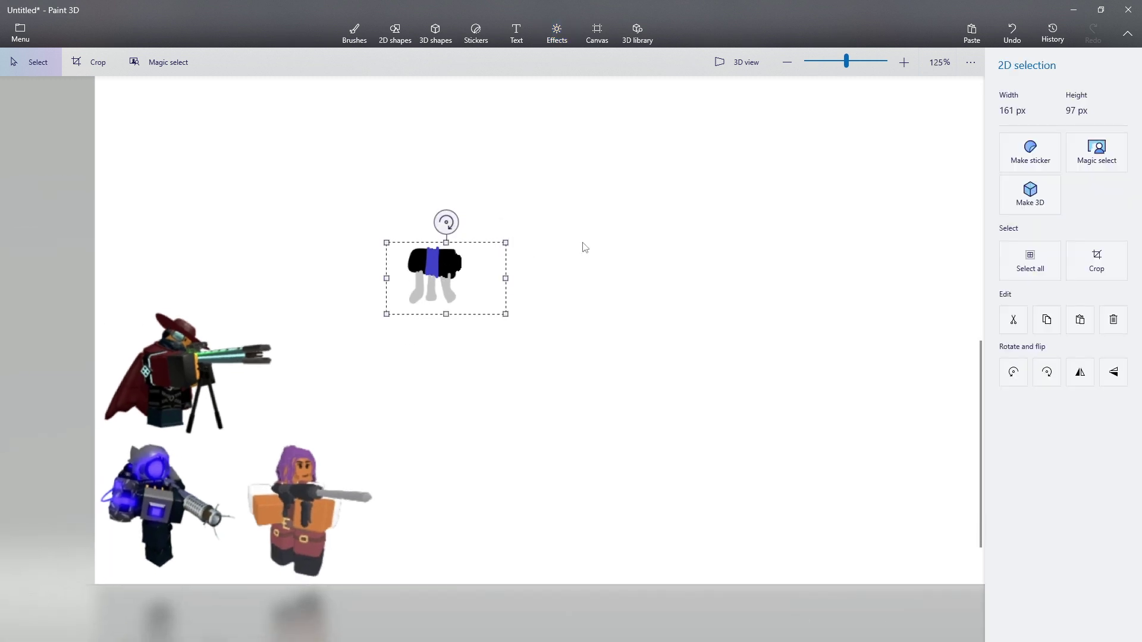
scroll(499, 410, "down", 1)
key("Delete")
scroll(386, 479, "down", 2)
scroll(387, 479, "up", 1)
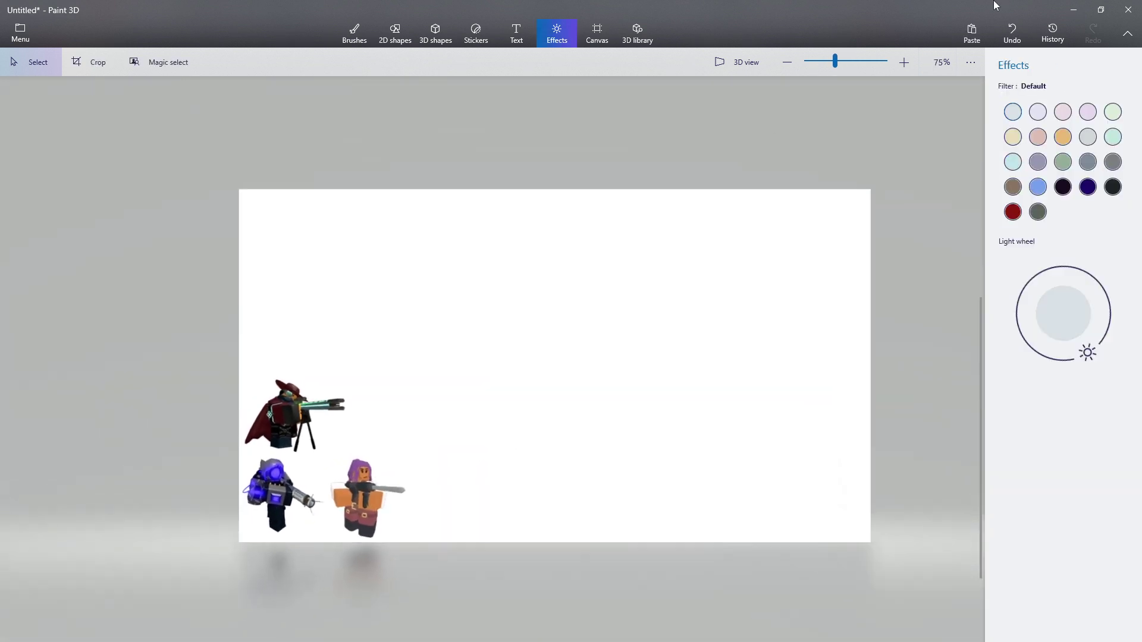
Undo the battle edits back to the three larger towers on an empty canvas with the Default filter.
left_click(1013, 31)
left_click(1012, 31)
left_click(1012, 31)
left_click(1012, 31)
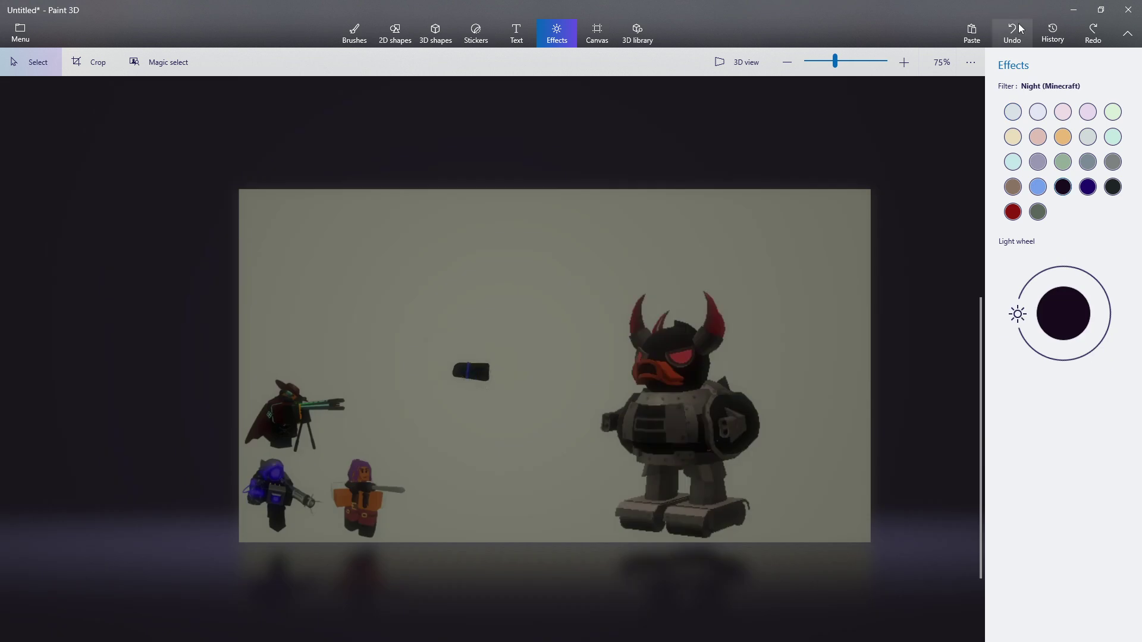
left_click(1012, 31)
left_click(1013, 31)
left_click(1012, 31)
left_click(1012, 31)
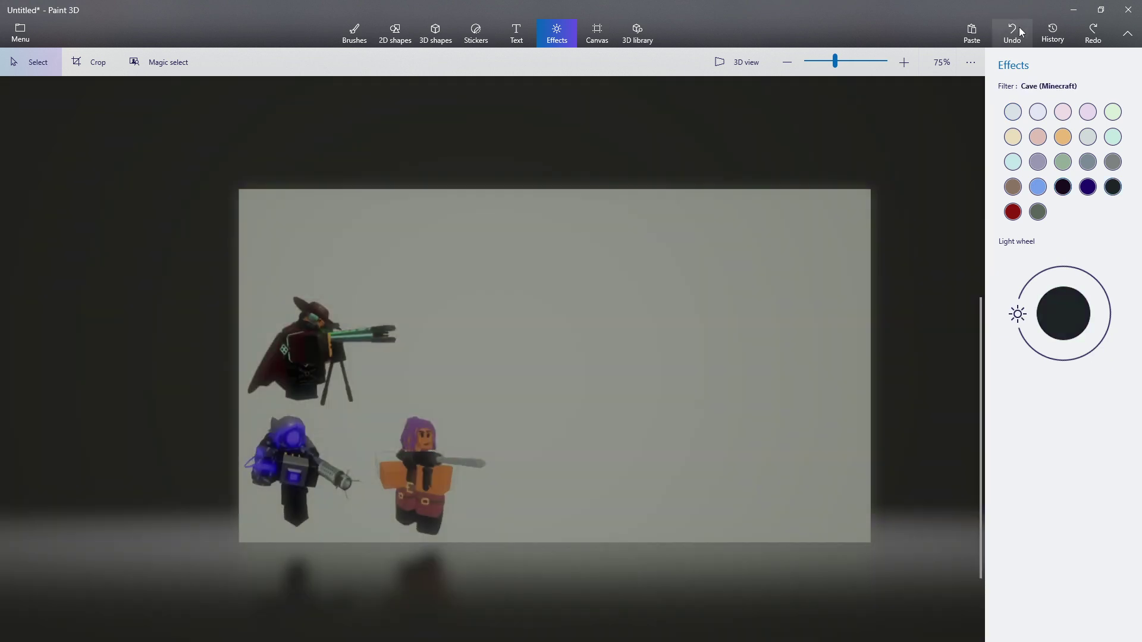
left_click(1012, 31)
left_click(1012, 31)
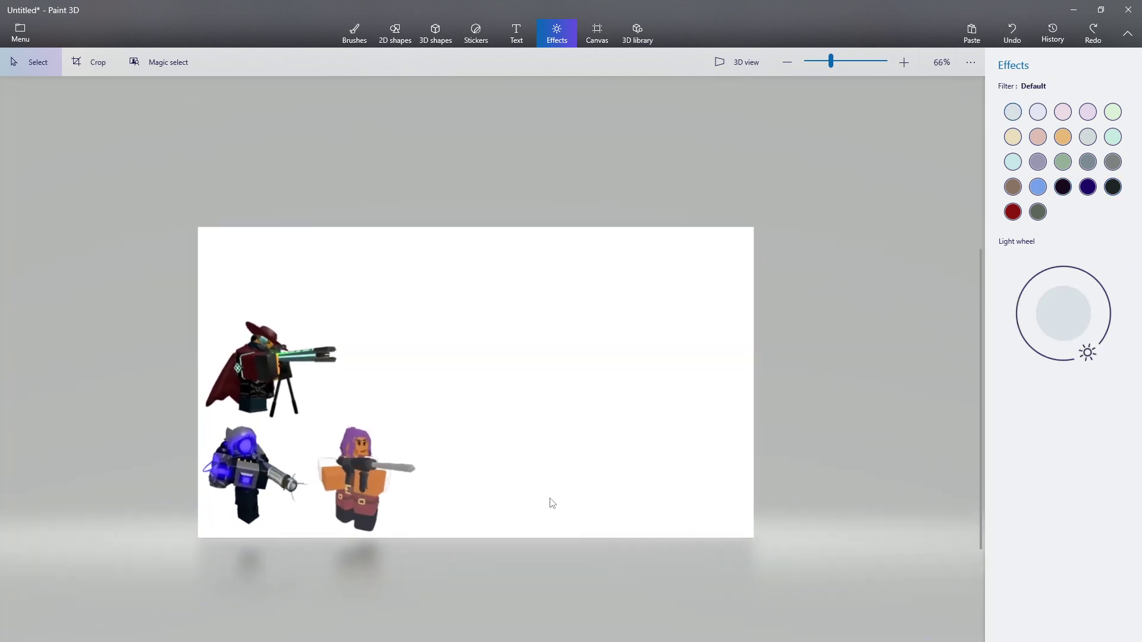
Remove the purple-haired tower from the canvas, keeping the cowboy and blue-glowing towers, and open the brush tools.
scroll(534, 524, "up", 2)
scroll(519, 541, "down", 2)
scroll(404, 556, "up", 2)
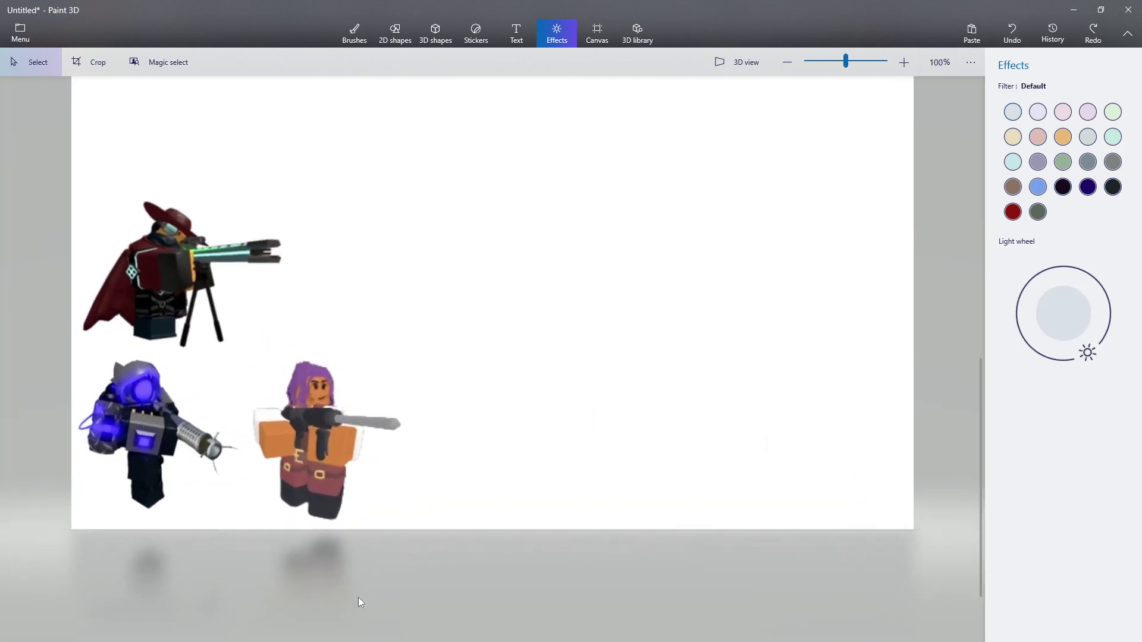
scroll(307, 554, "up", 1)
scroll(315, 523, "down", 2)
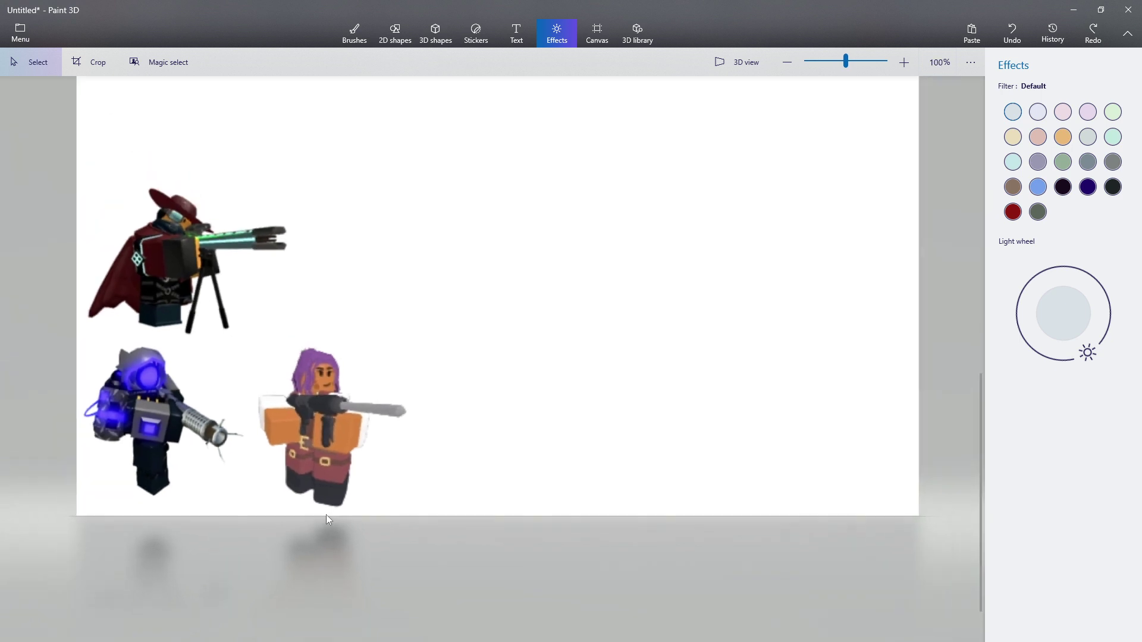
scroll(469, 515, "up", 2)
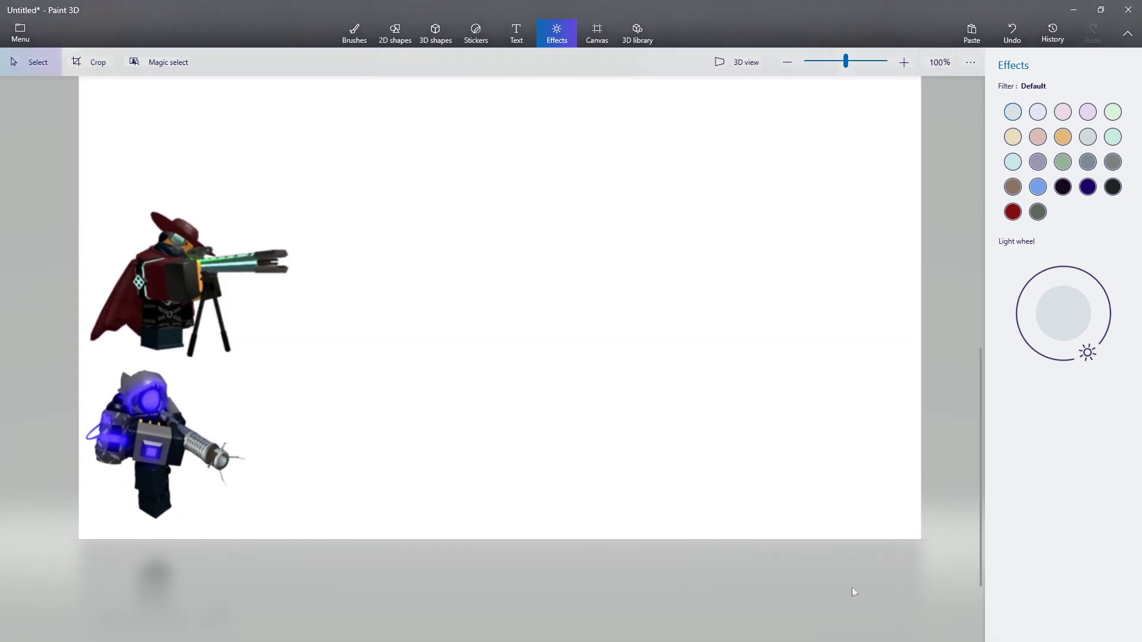
scroll(737, 437, "down", 2)
scroll(736, 437, "up", 2)
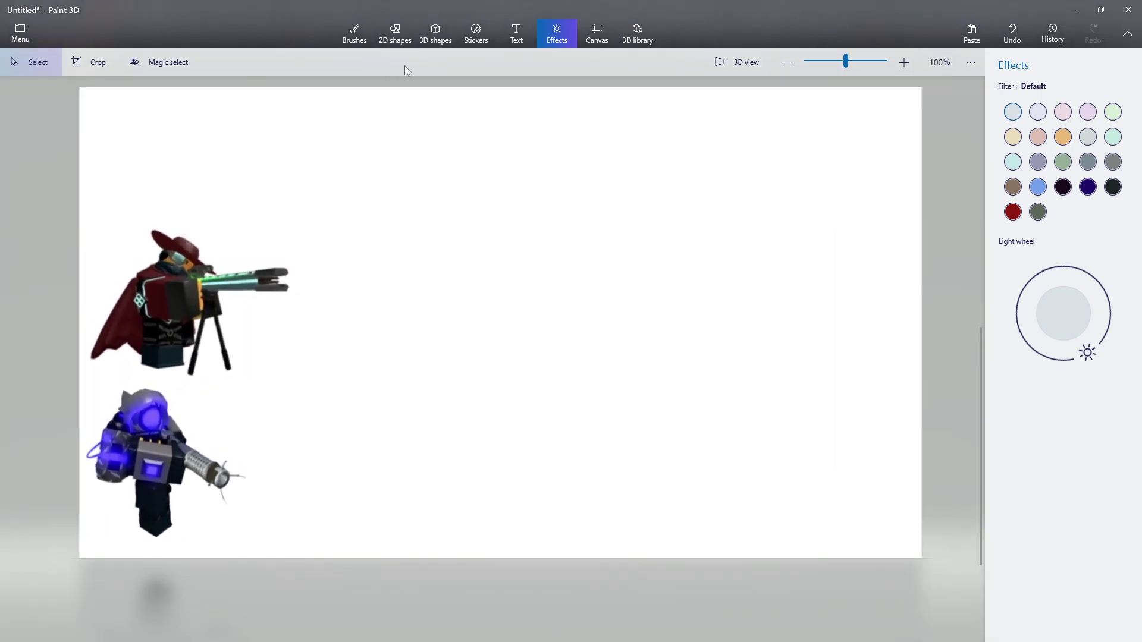
left_click(355, 33)
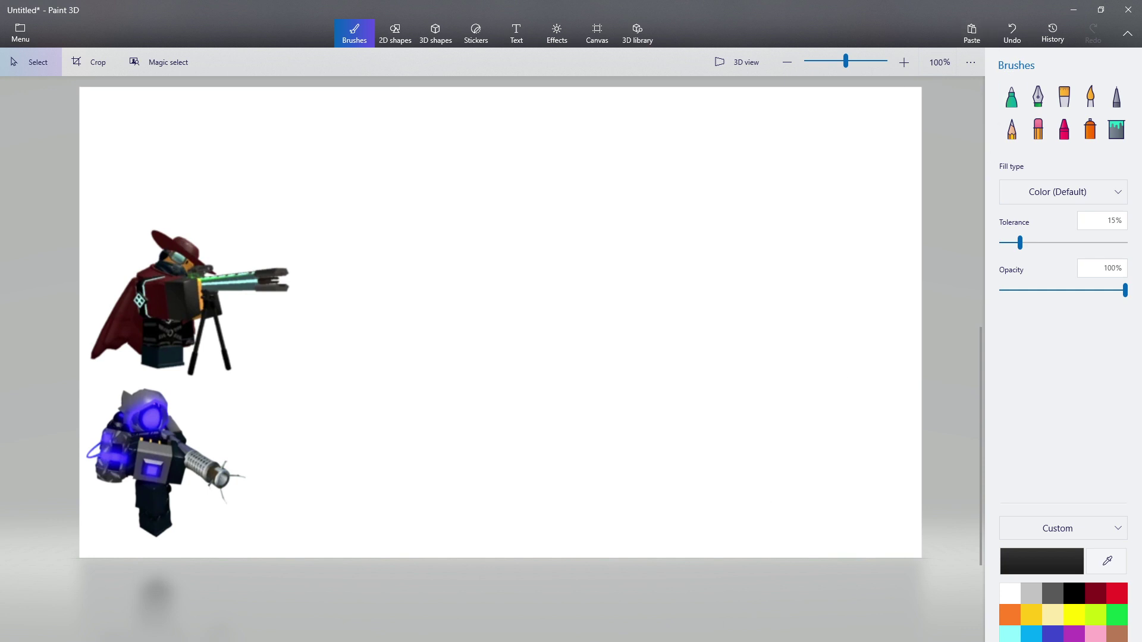
Switch to OBS to pause and resume the recording, and return to the Paint 3D canvas.
key("alt+Tab")
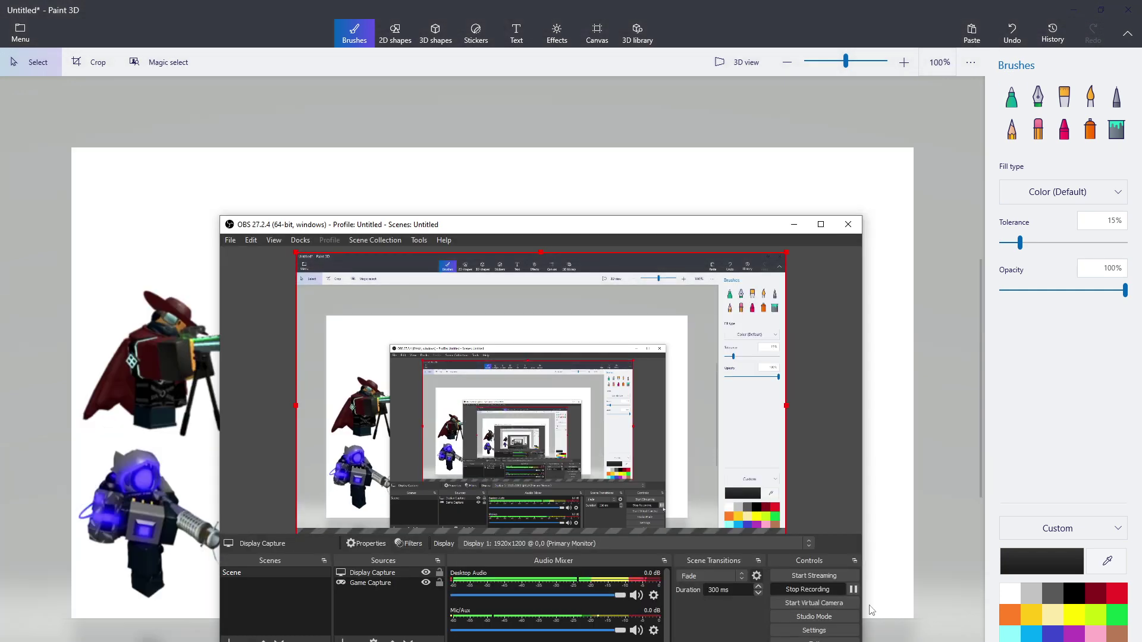
left_click(870, 612)
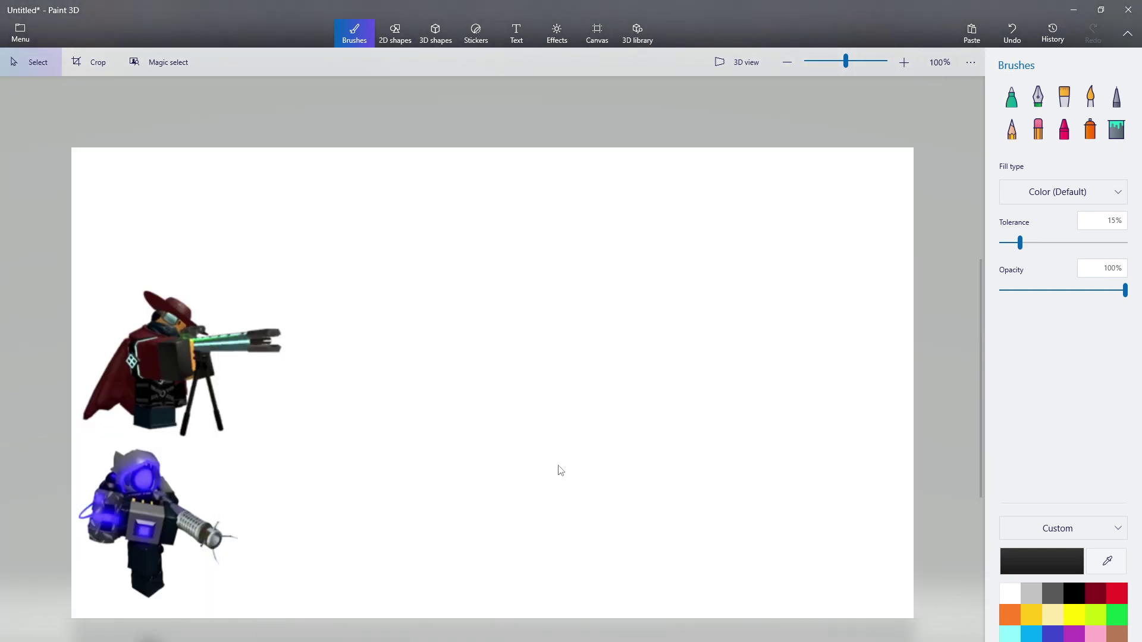
key("alt+Tab")
left_click(815, 587)
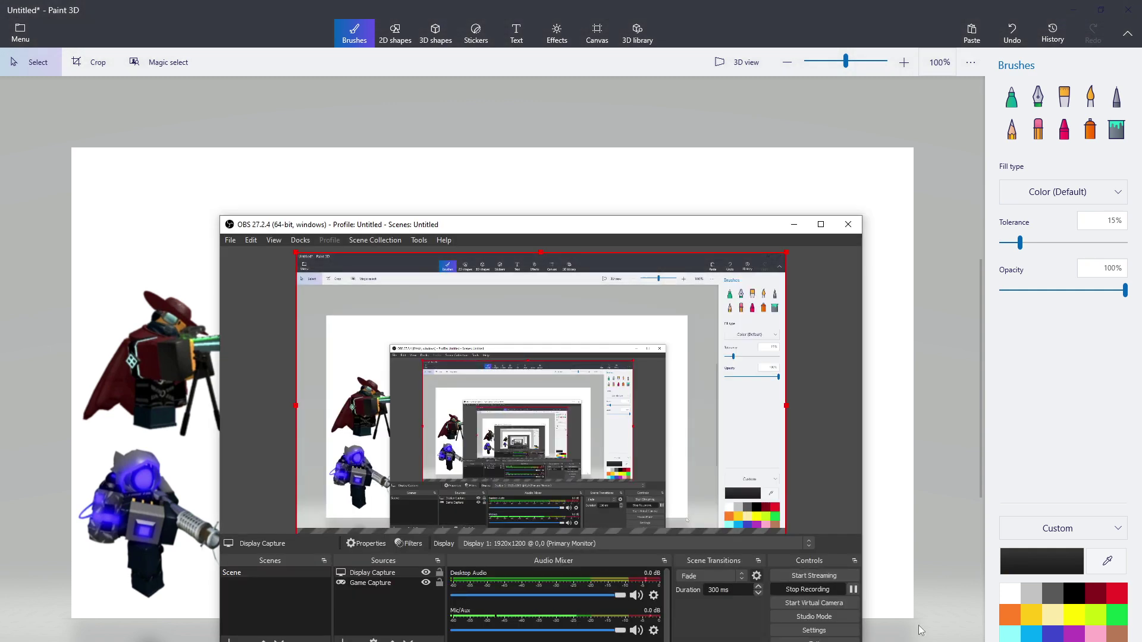
left_click(114, 541)
scroll(27, 517, "up", 1)
scroll(106, 411, "down", 1)
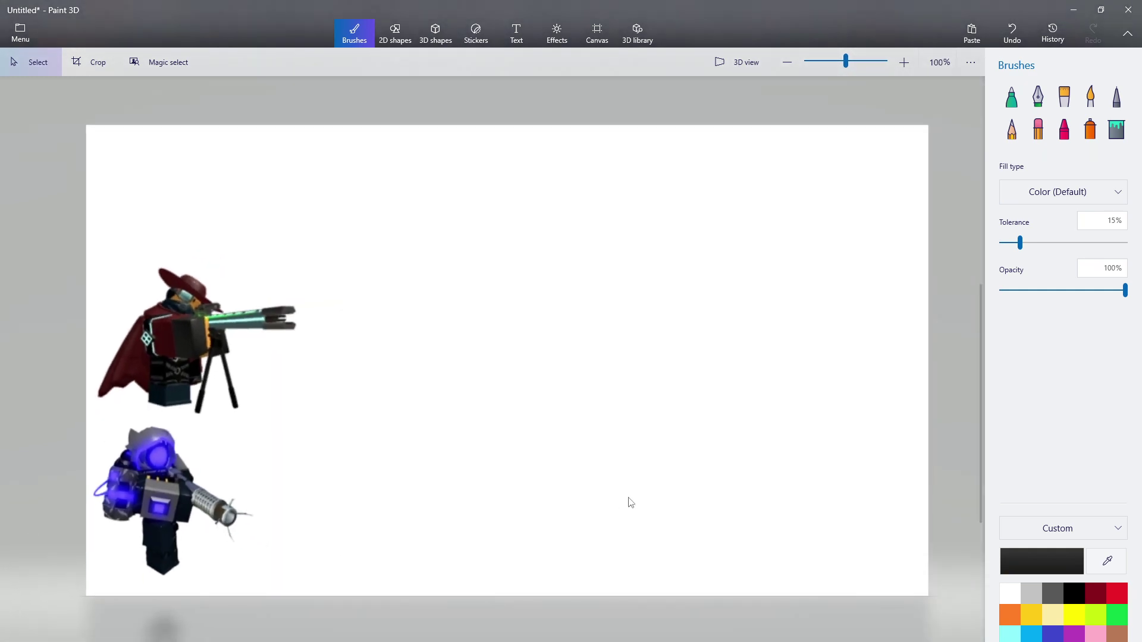
scroll(631, 503, "down", 1, "ctrl")
Pause and resume the recording in OBS again between shots of the two remaining towers in Paint 3D.
key("alt+Tab")
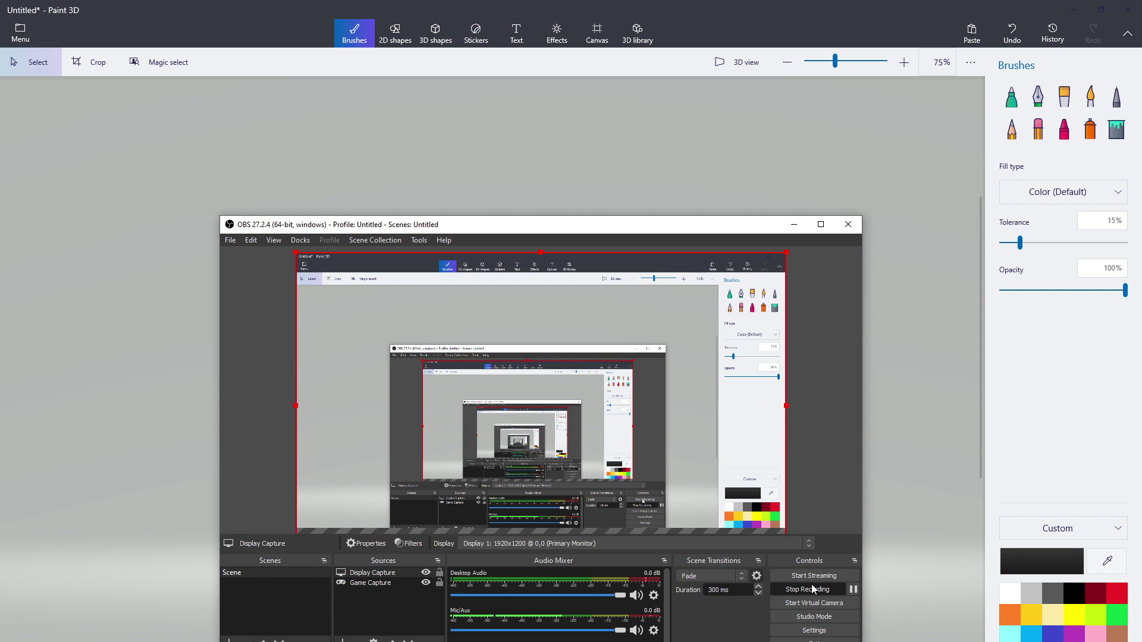
left_click(852, 589)
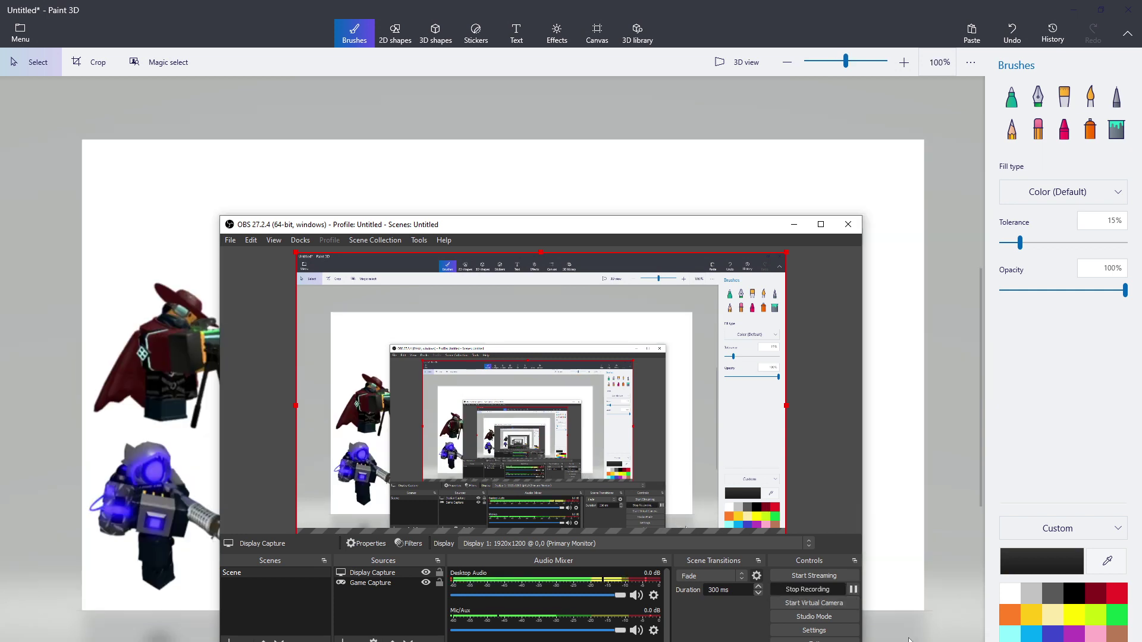
key("alt+Tab")
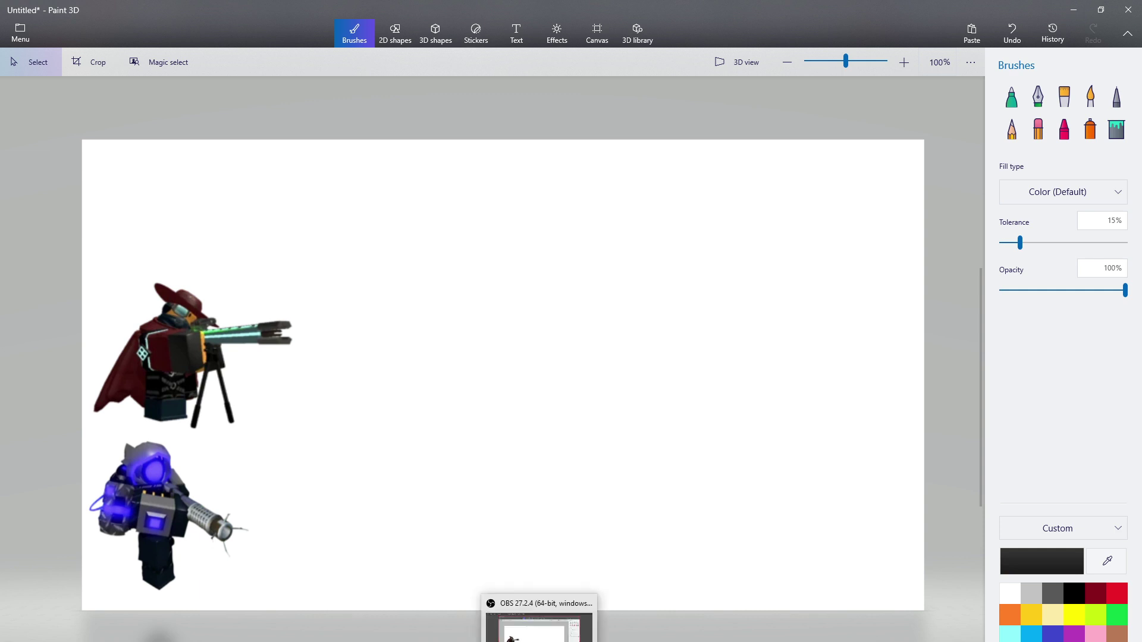
left_click(539, 641)
left_click(851, 589)
key("alt+Tab")
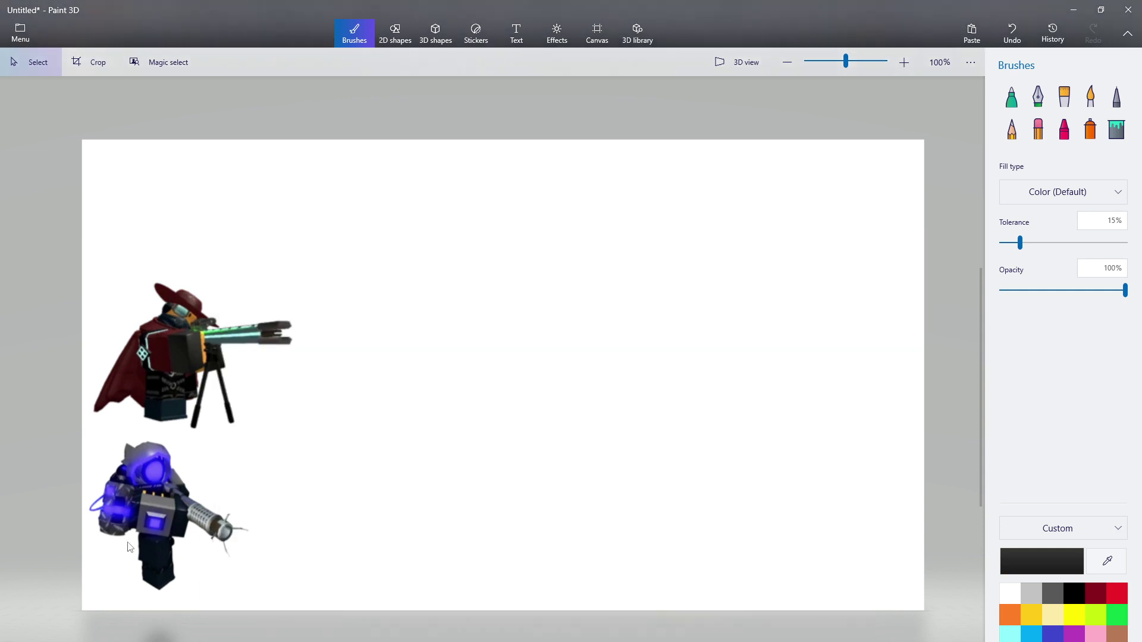
scroll(128, 543, "up", 1)
scroll(295, 499, "down", 2)
scroll(572, 461, "up", 1)
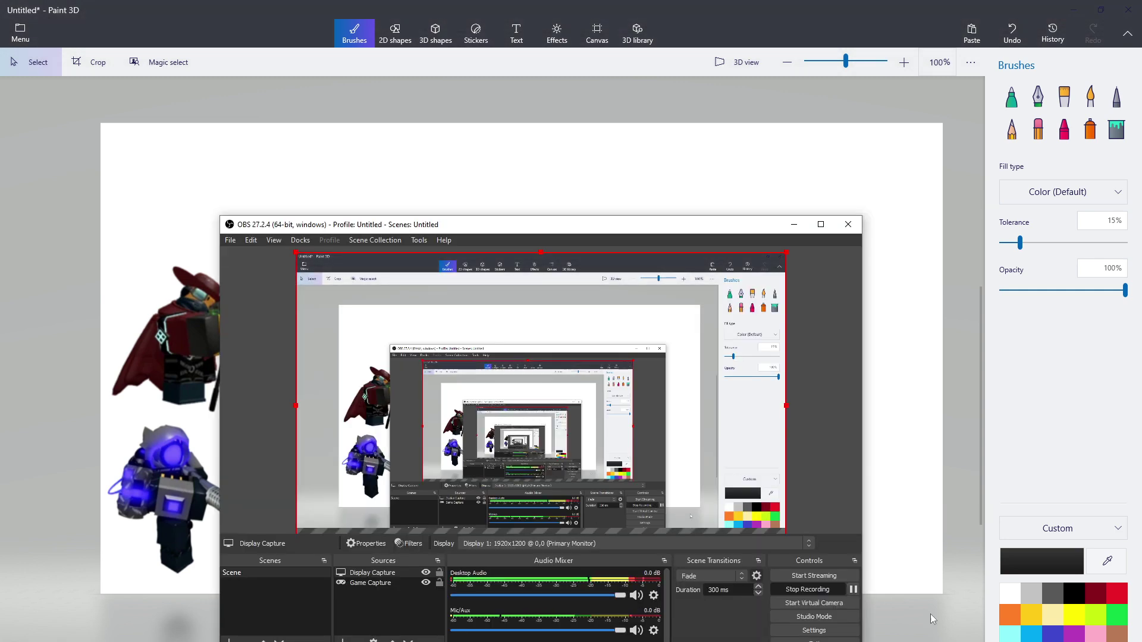
left_click(930, 614)
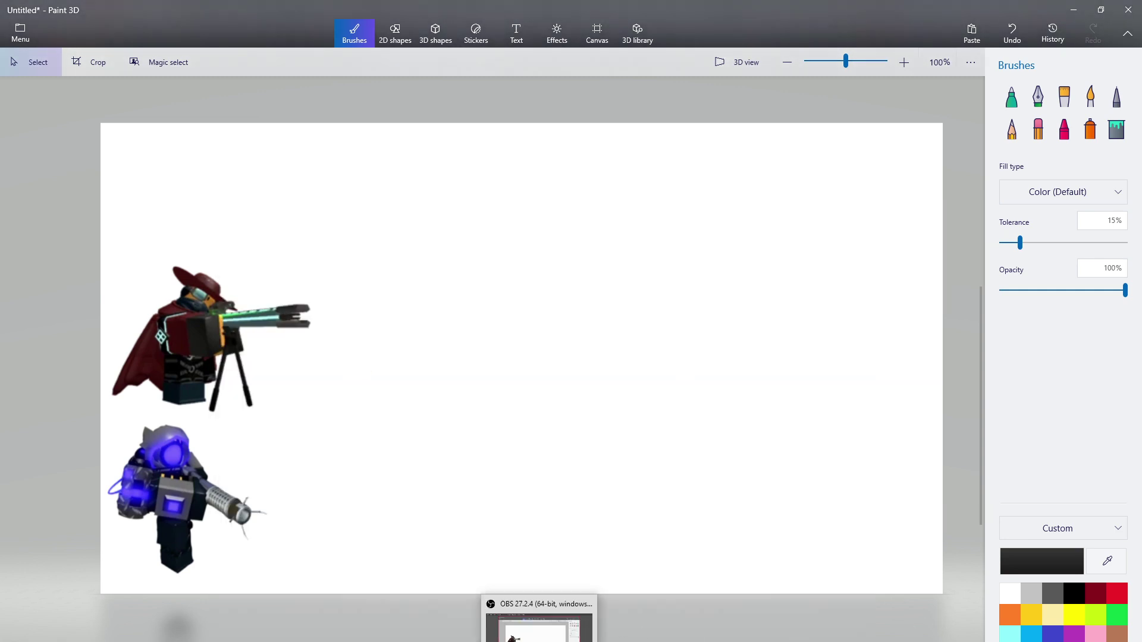
left_click(539, 641)
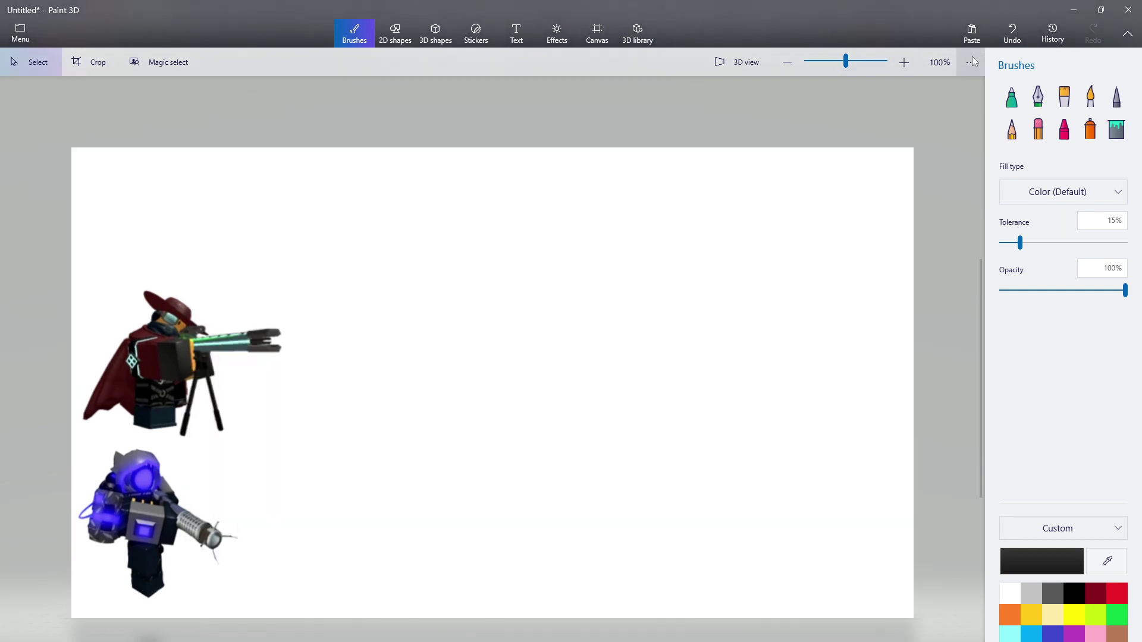
Paste the copied Mutated enemy image and place it on the lower right part of the canvas, facing the towers.
left_click(972, 32)
mouse_move(487, 361)
left_mouse_down()
mouse_move(587, 433)
mouse_move(650, 520)
mouse_move(632, 457)
mouse_move(634, 474)
left_mouse_up()
left_click(709, 639)
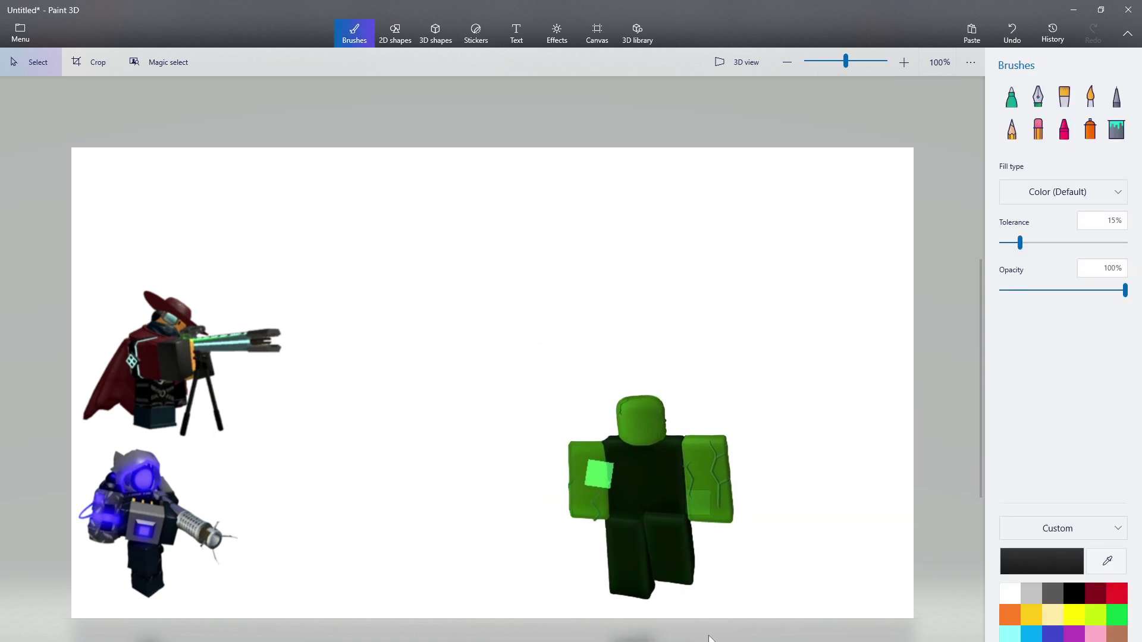
scroll(691, 607, "up", 1)
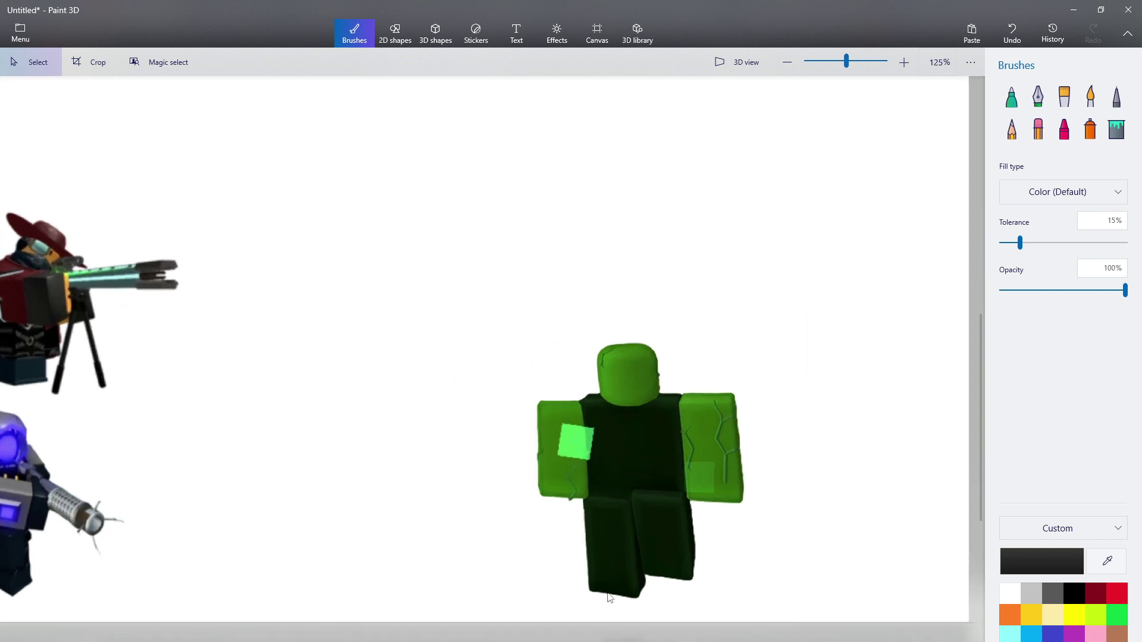
scroll(610, 598, "down", 2)
scroll(490, 618, "up", 1)
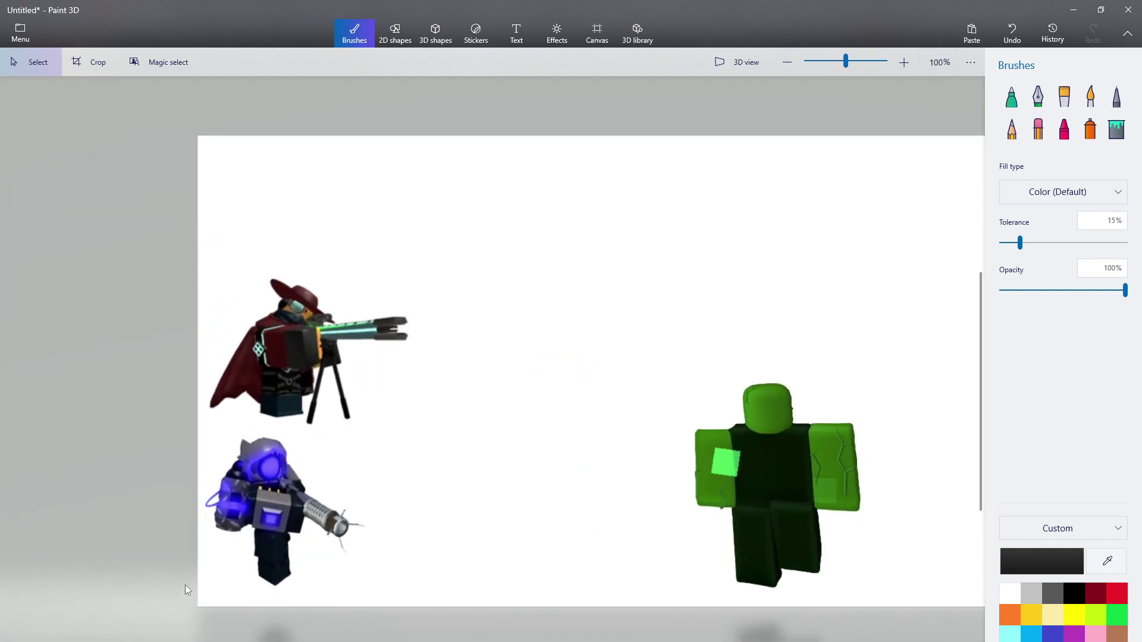
Select the Mutated enemy, move it off the canvas past the lower edge and deselect it.
left_click_drag(872, 260, 874, 258)
left_click_drag(779, 384, 794, 632)
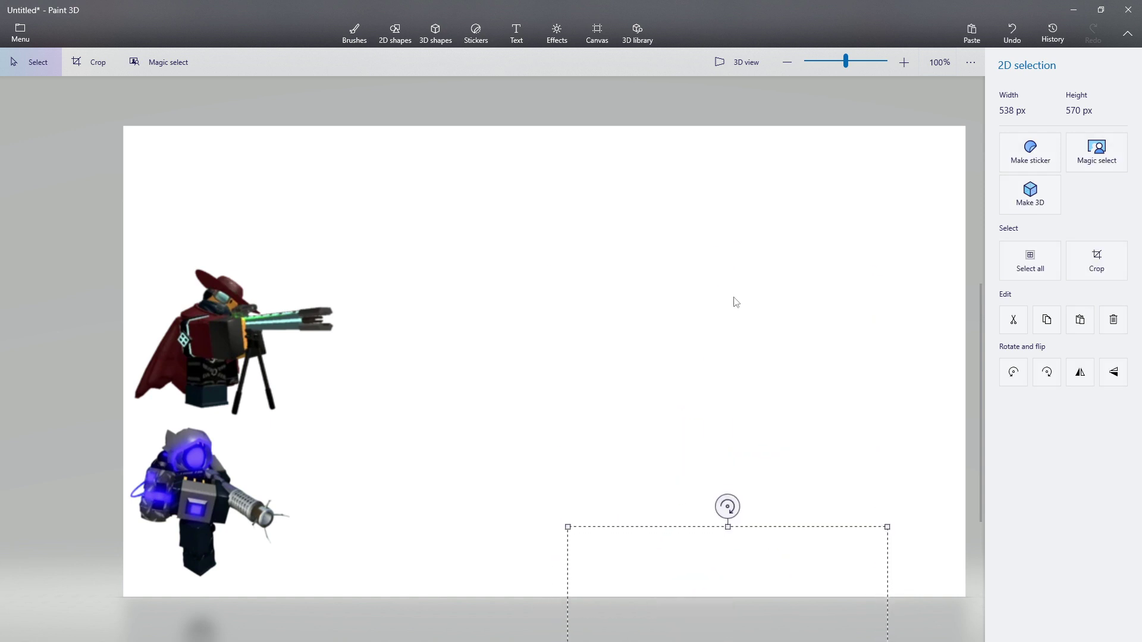
left_click(734, 300)
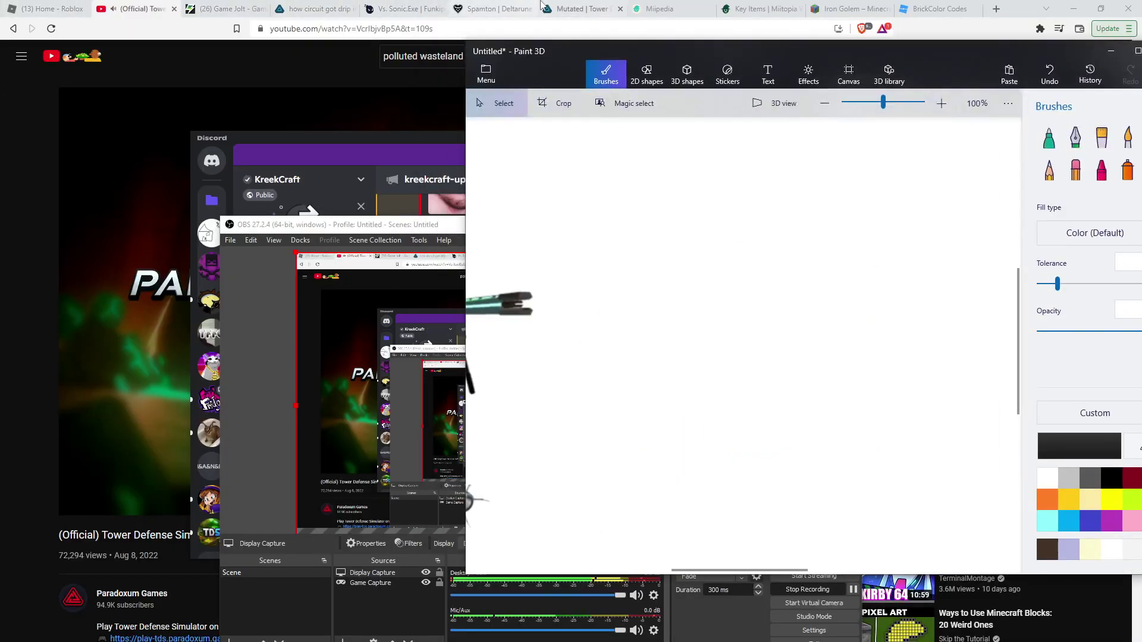
Switch to the browser, open the wiki's Mutated Speedy page and copy the enemy's image.
left_click(569, 9)
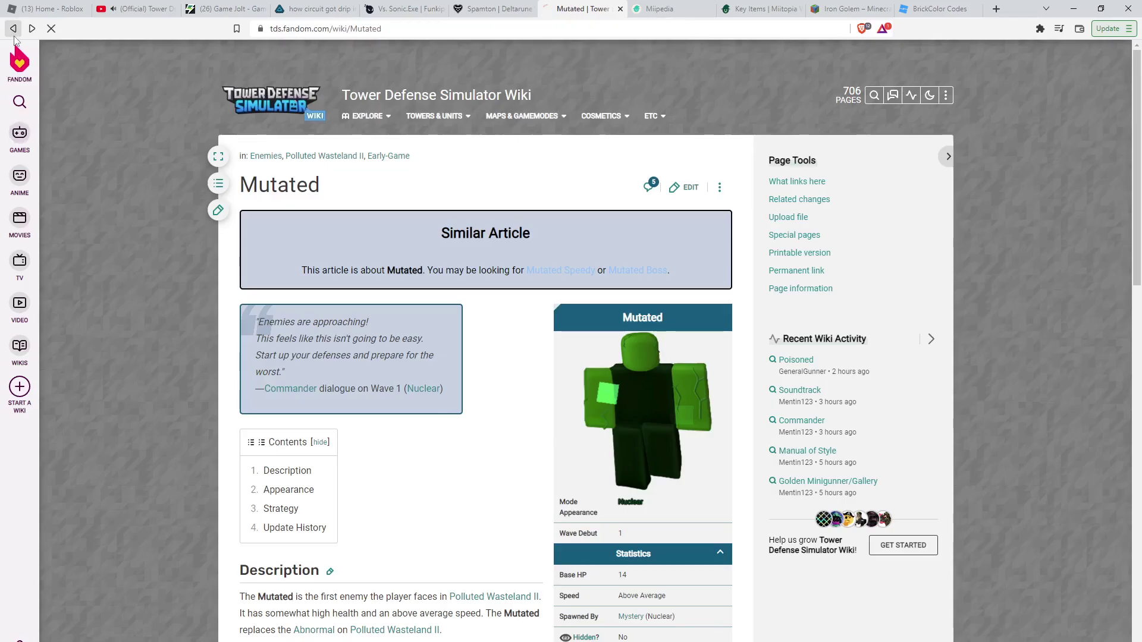
left_click(13, 28)
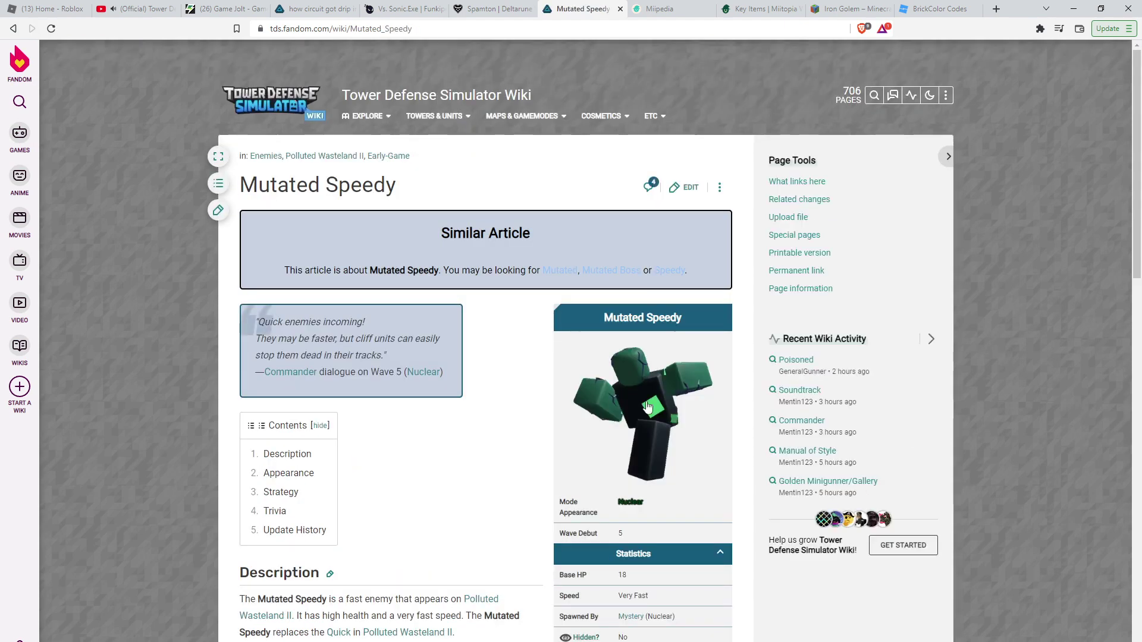
right_click(647, 405)
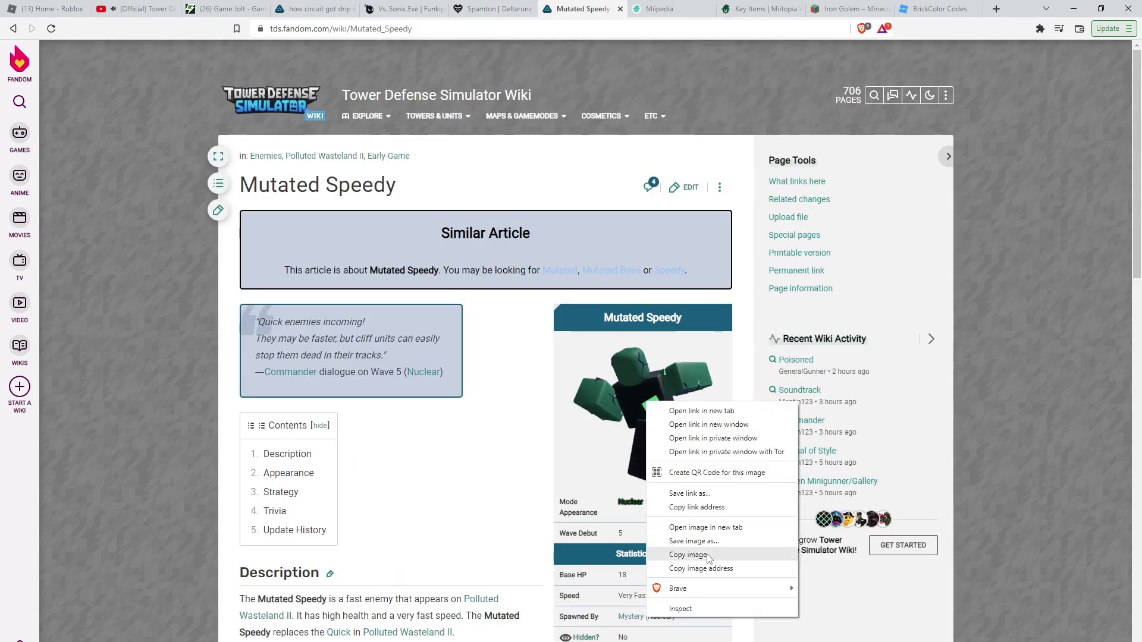
left_click(688, 554)
key("alt+Tab")
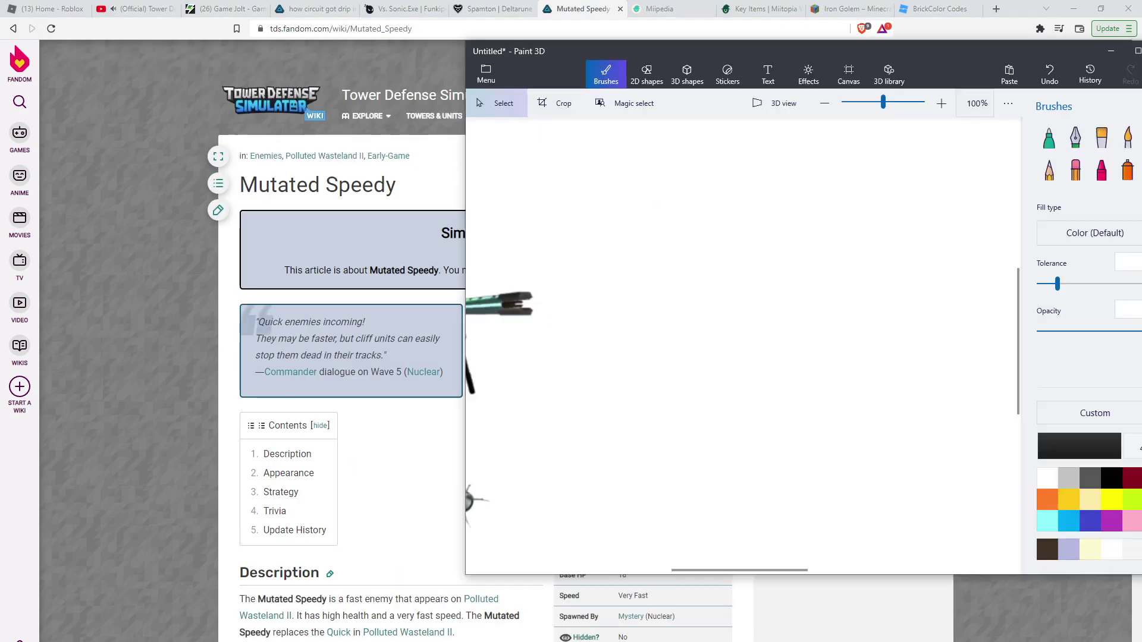
Maximize Paint 3D, paste the Mutated Speedy image and place it on the lower part of the canvas, right of the towers.
left_click(1138, 51)
left_click(973, 36)
mouse_move(472, 342)
left_mouse_down()
mouse_move(503, 357)
mouse_move(561, 458)
left_mouse_up()
left_click(1, 476)
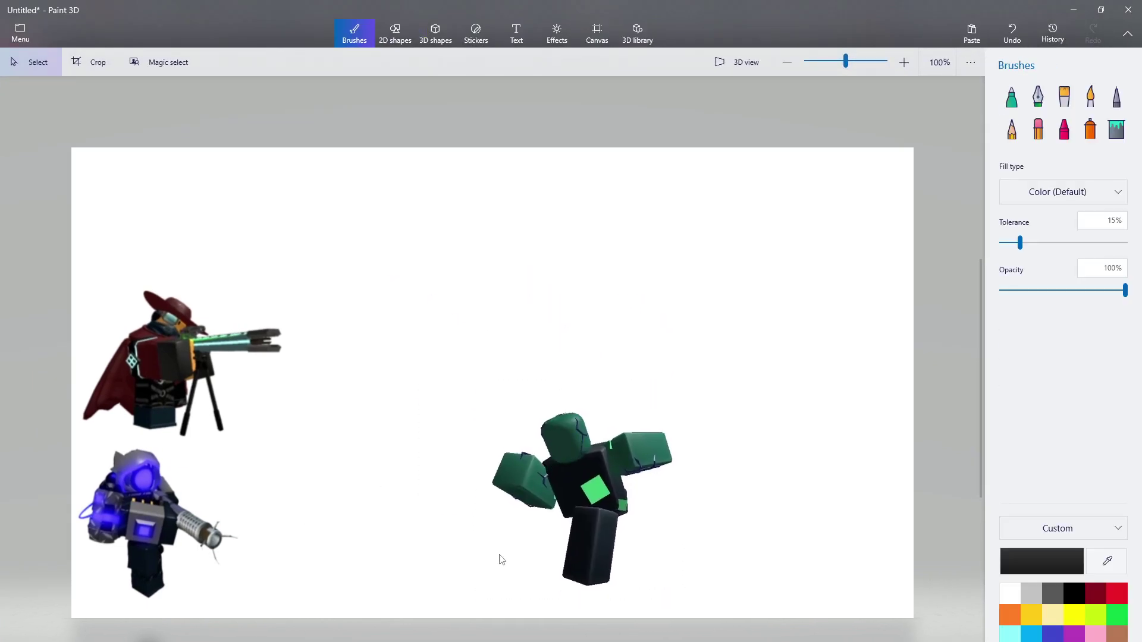
scroll(525, 552, "down", 1)
scroll(525, 552, "up", 2)
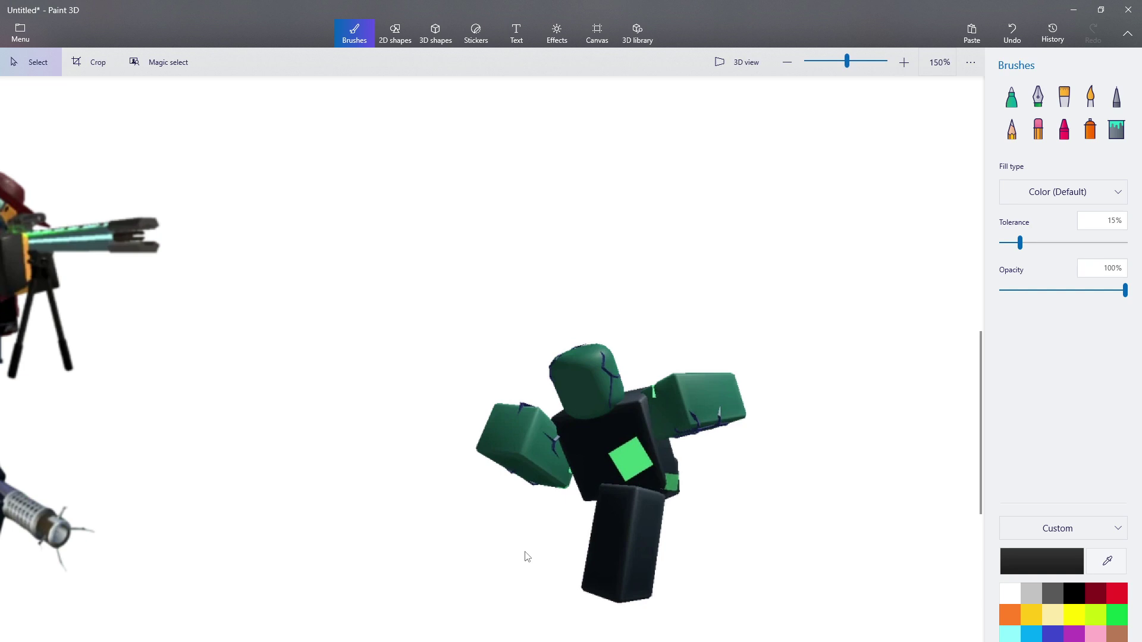
scroll(534, 546, "down", 2)
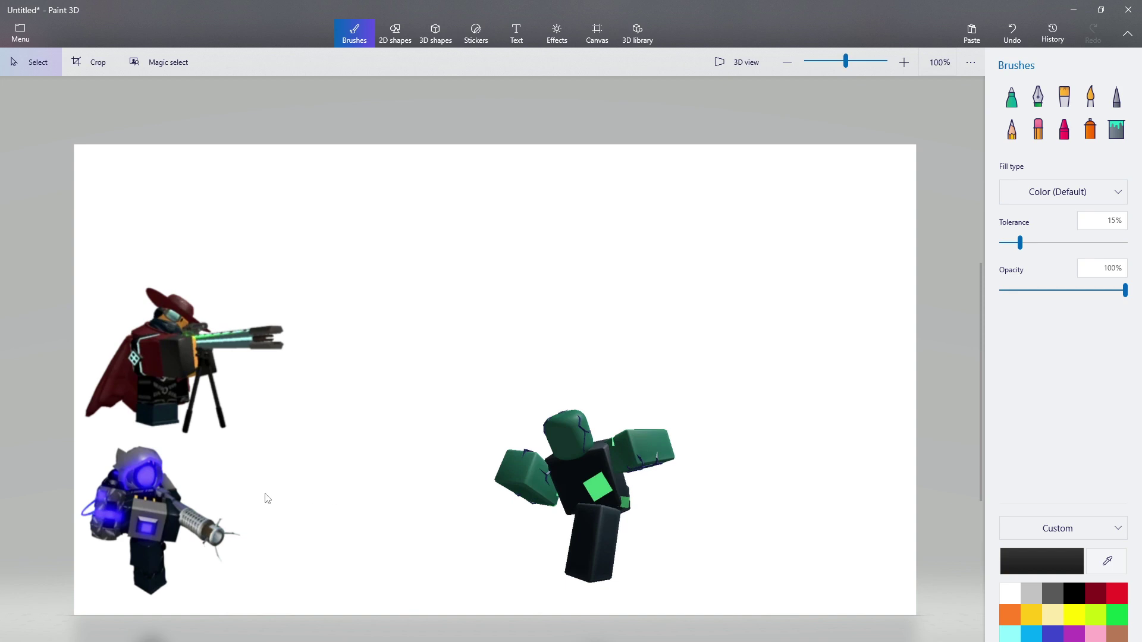
Select the Mutated Speedy enemy, move it down past the lower edge of the canvas and delete it.
scroll(63, 484, "up", 2)
scroll(62, 440, "down", 2)
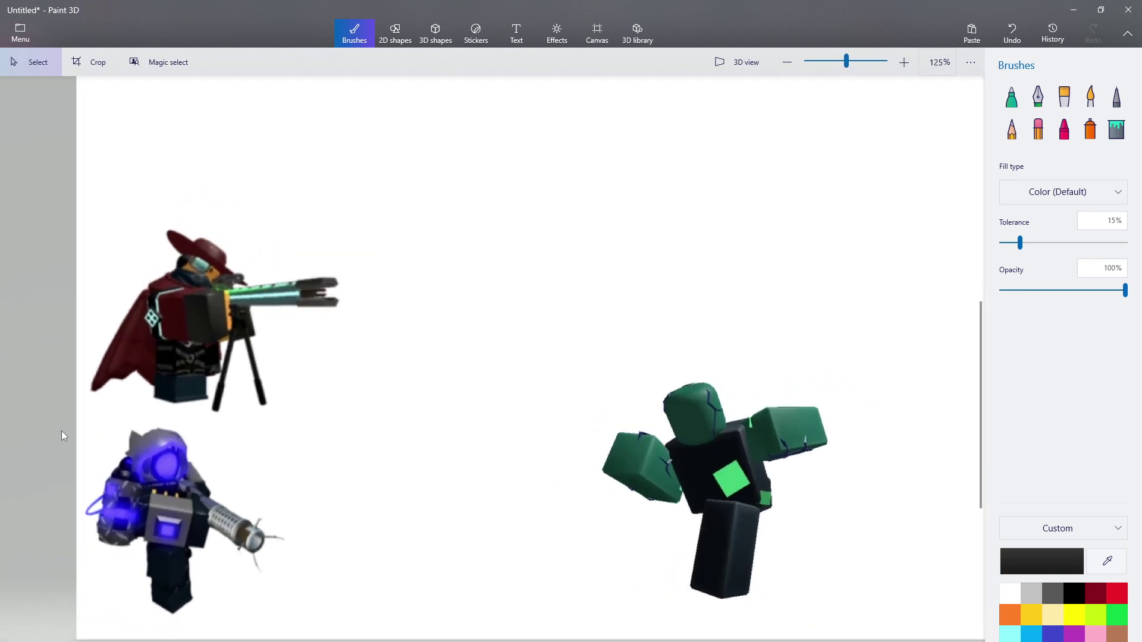
left_click_drag(451, 615, 792, 379)
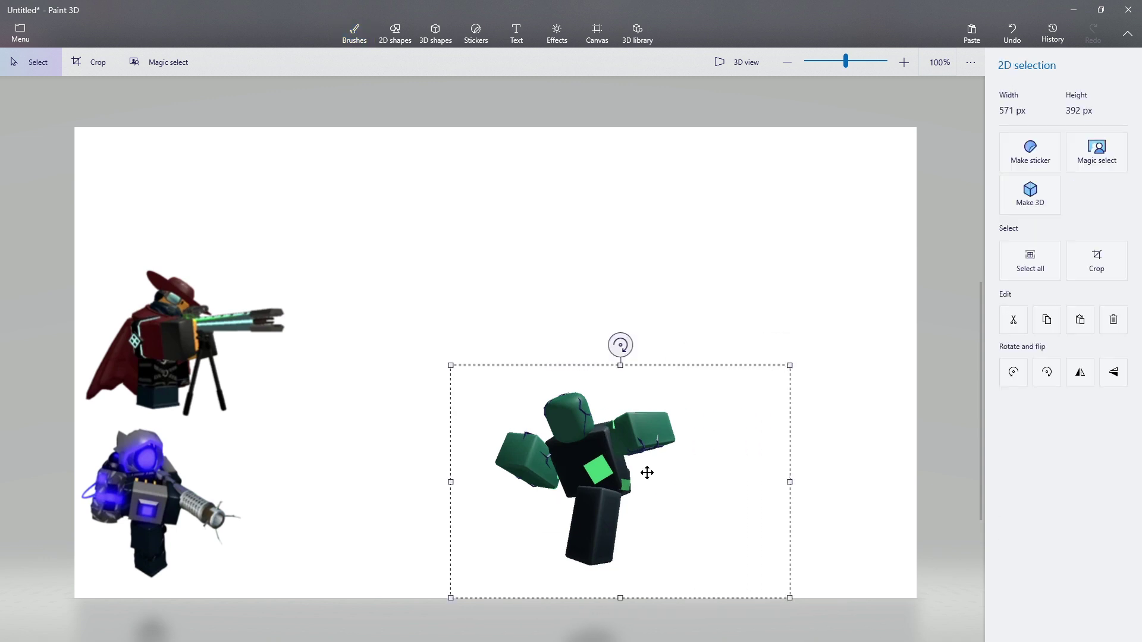
left_click_drag(644, 471, 672, 616)
key("Delete")
Switch to the browser, open the wiki's Hazmat page from the Polluted Wasteland II enemy list and copy the enemy's image.
double_click(713, 5)
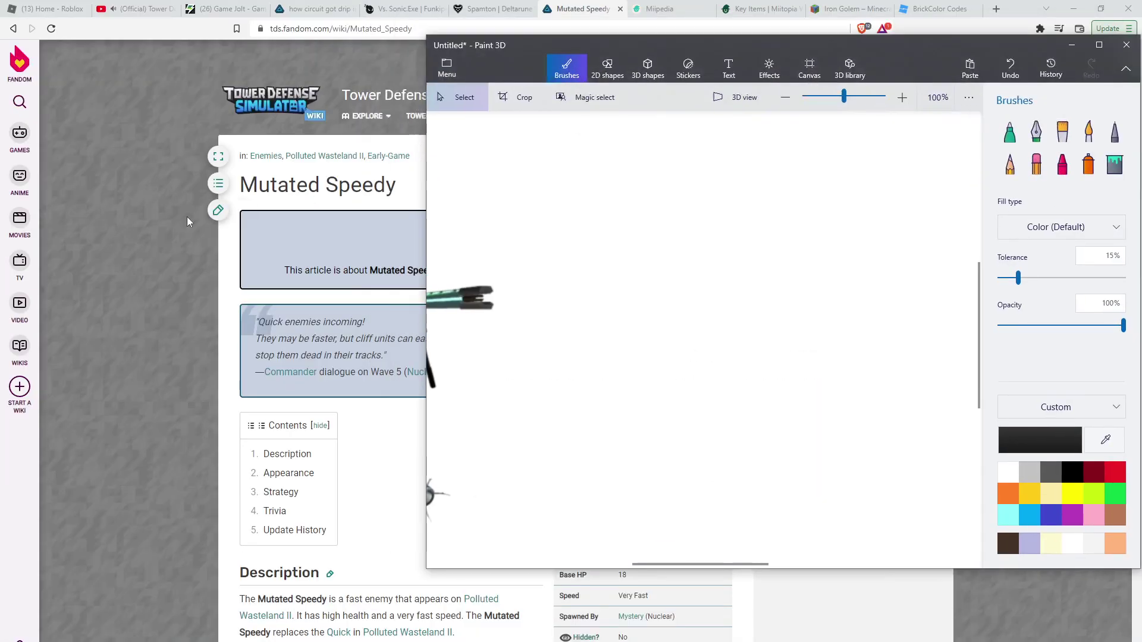
left_click(82, 148)
left_click(13, 28)
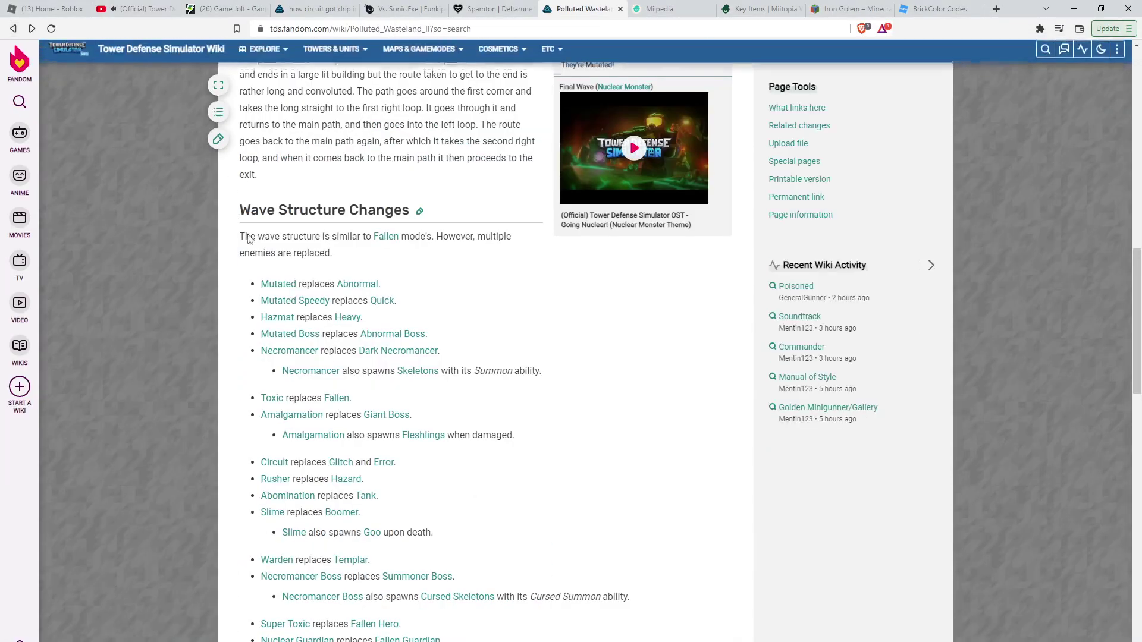
left_click(288, 323)
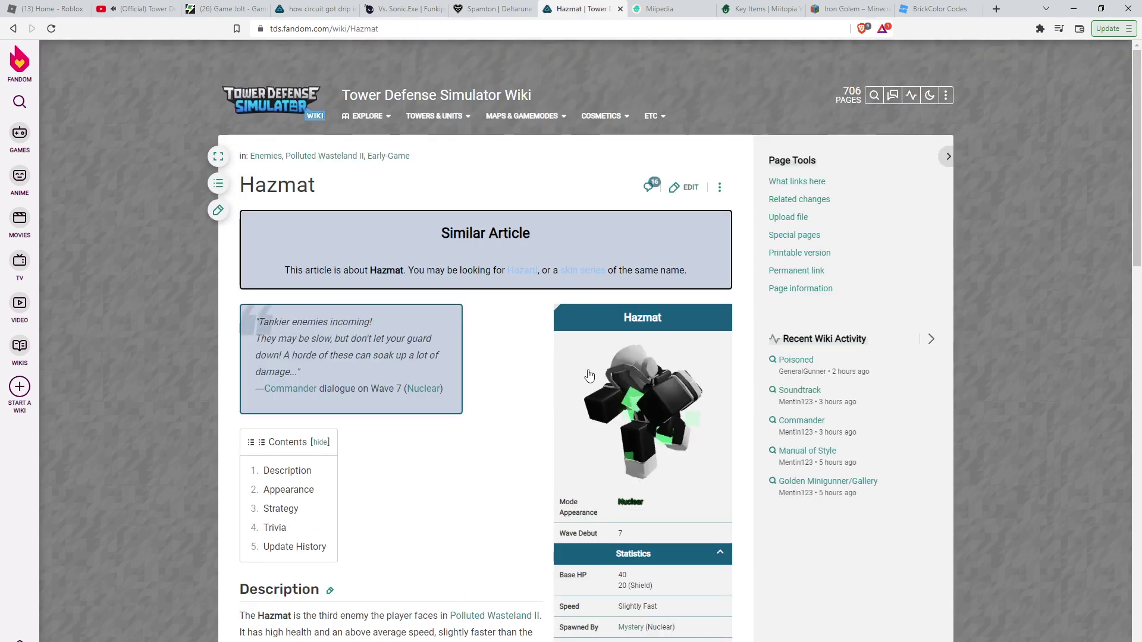
right_click(643, 404)
left_click(684, 555)
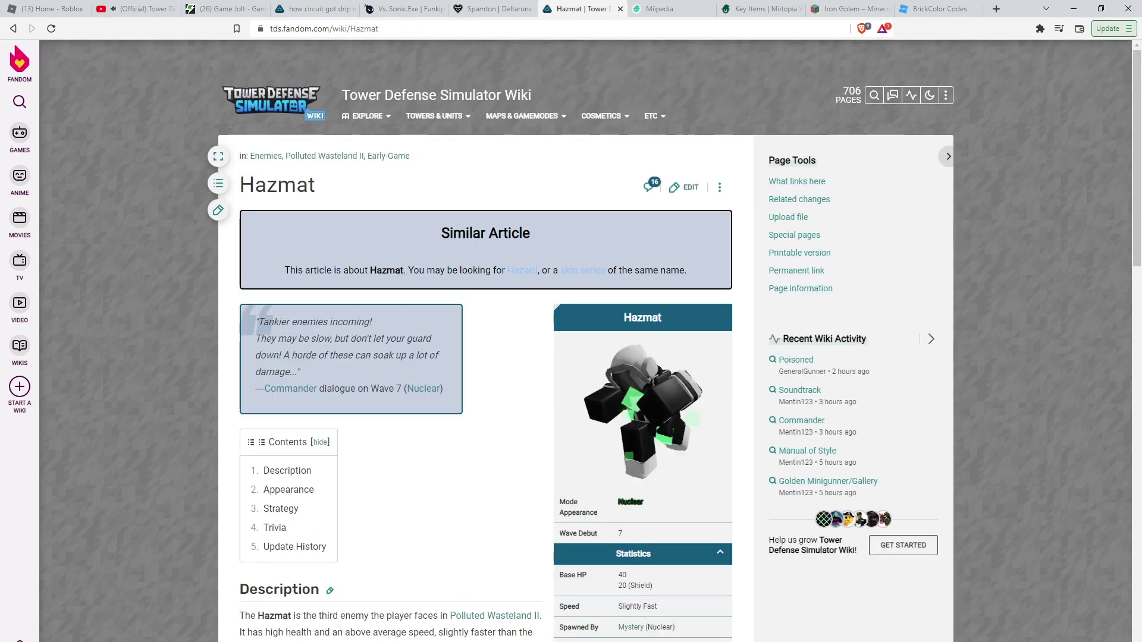
Return to Paint 3D maximized, paste the Hazmat image and place it on the lower part of the canvas, right of the towers.
key("alt+Tab")
left_click(1100, 45)
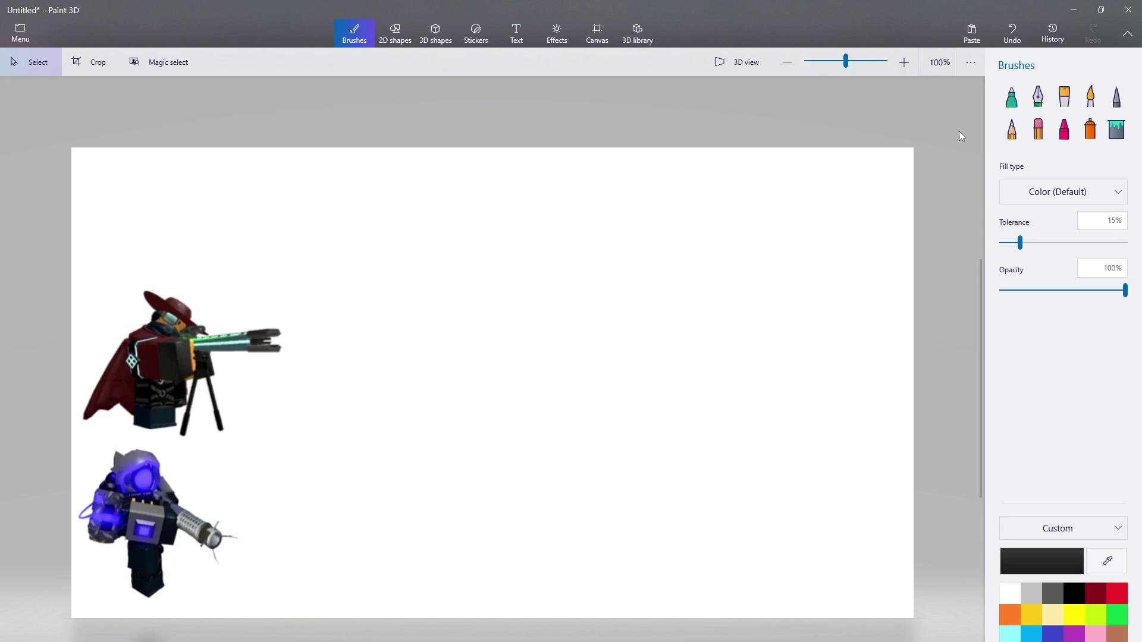
left_click(971, 31)
mouse_move(523, 402)
left_mouse_down()
mouse_move(602, 519)
mouse_move(615, 513)
left_mouse_up()
left_click(2, 475)
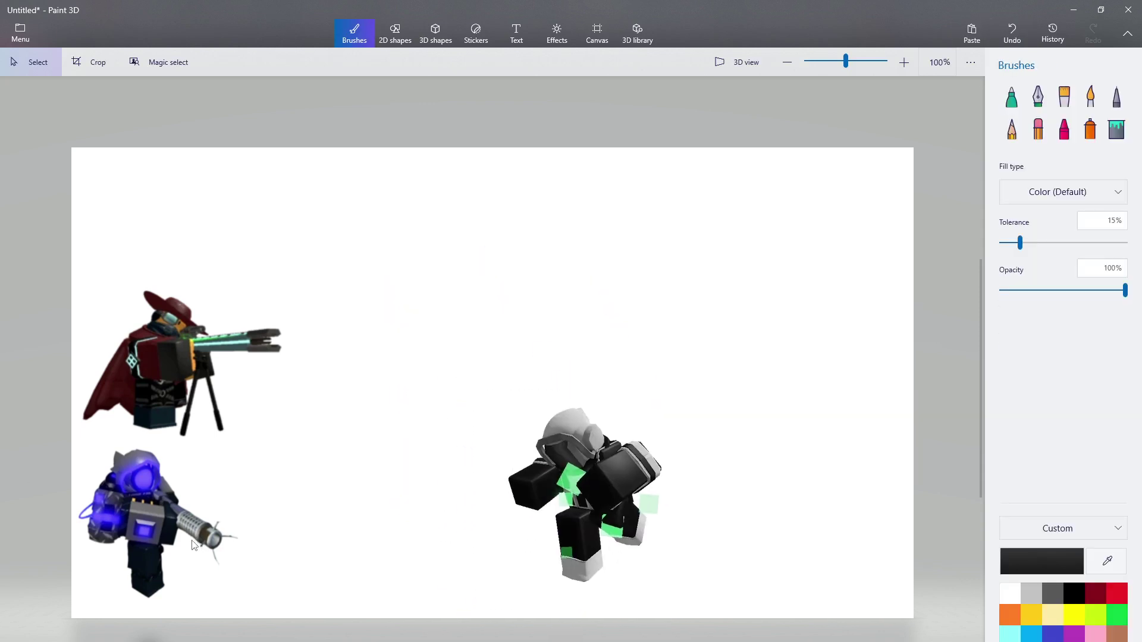
scroll(9, 540, "up", 3)
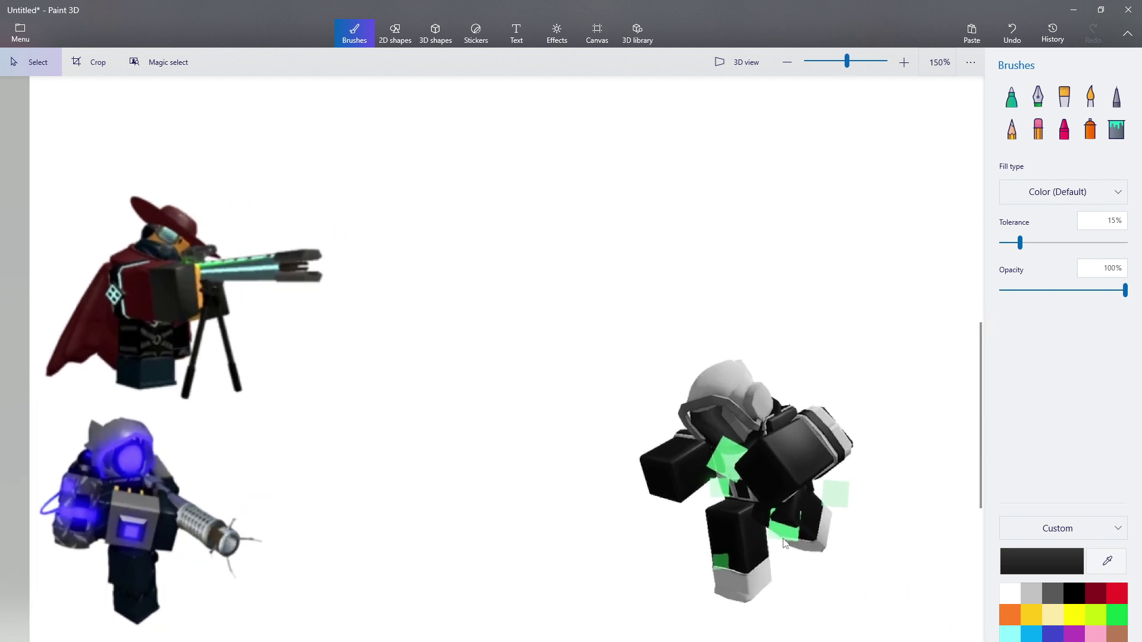
scroll(784, 542, "up", 2)
scroll(642, 568, "down", 2)
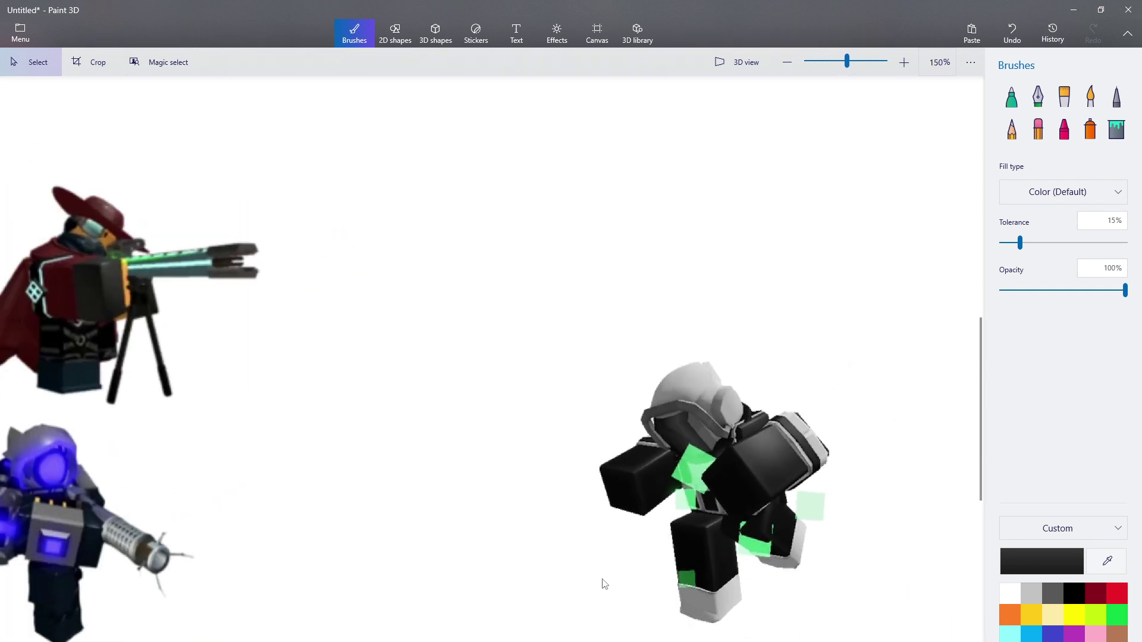
scroll(604, 584, "down", 2)
scroll(238, 537, "up", 2)
scroll(202, 456, "down", 1)
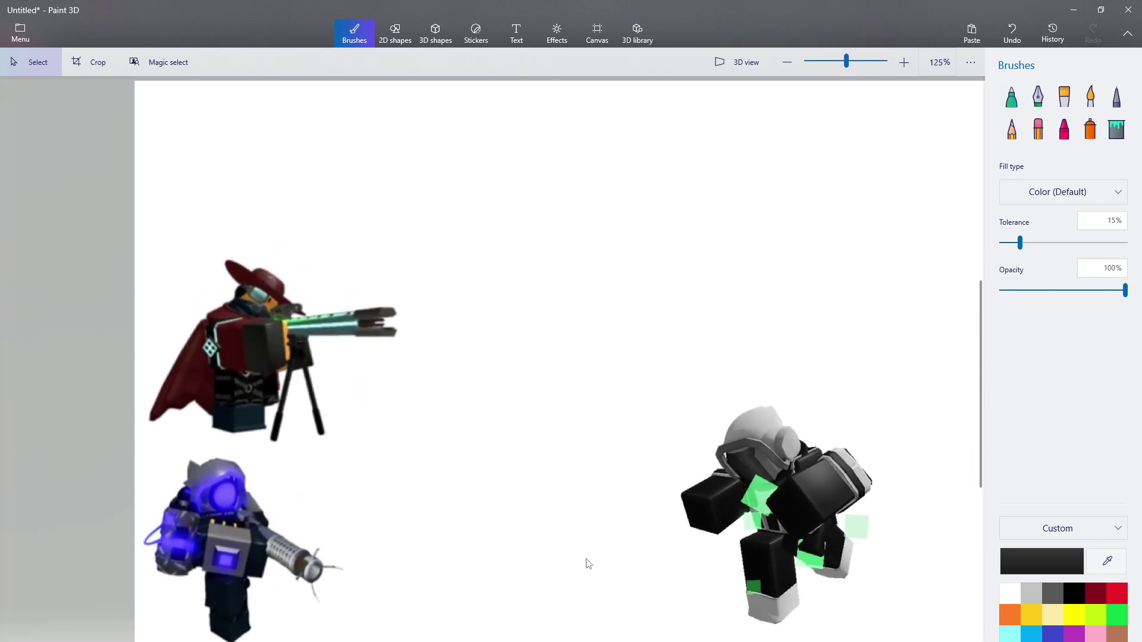
scroll(589, 565, "down", 1)
scroll(654, 547, "up", 1)
scroll(684, 535, "down", 2)
Undo the placement and pasting of the Hazmat image.
key("ctrl+z")
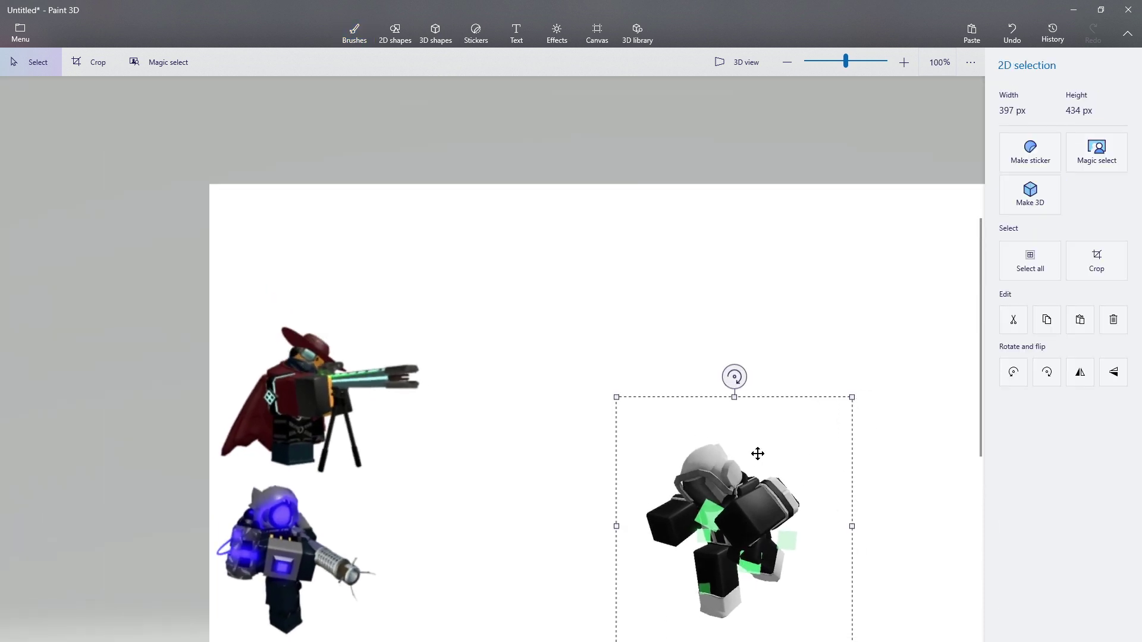
key("ctrl+z")
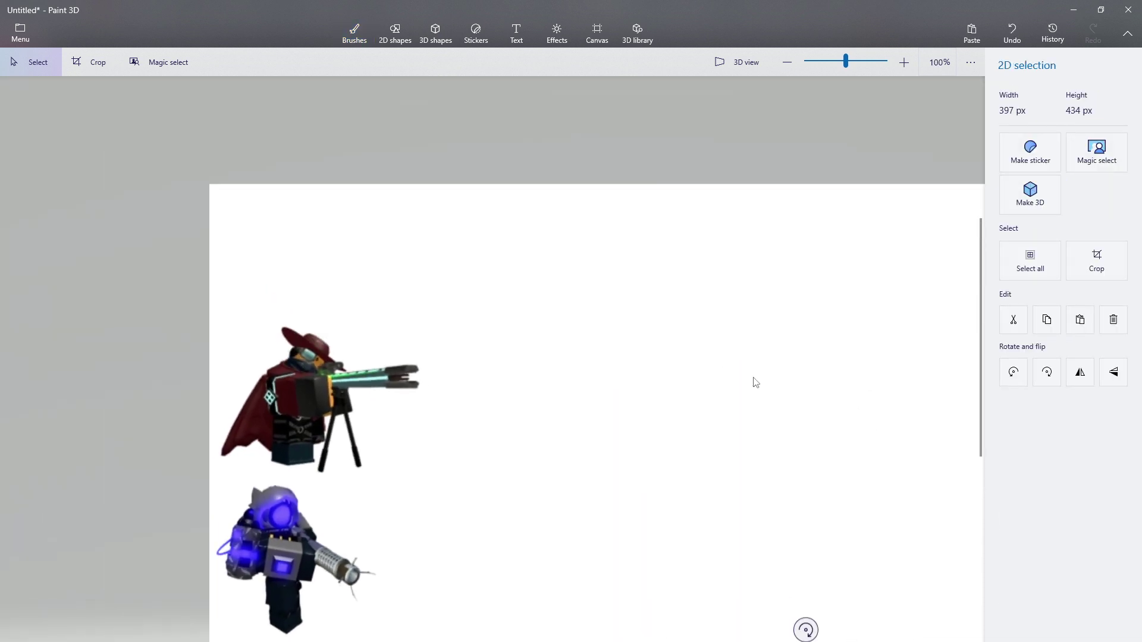
key("ctrl+z")
scroll(870, 504, "down", 1)
scroll(871, 503, "up", 2)
scroll(741, 415, "down", 1)
Switch to the browser, go back to the Polluted Wasteland II enemy list, open the Mutated Boss page and copy its image.
double_click(755, 4)
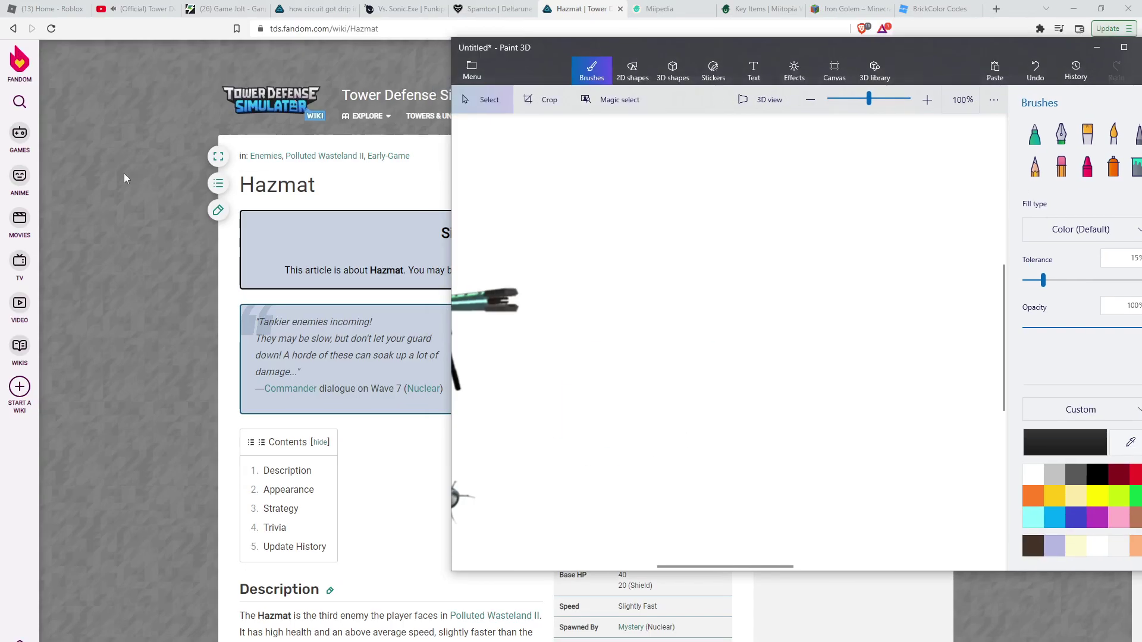
left_click(124, 177)
left_click(13, 28)
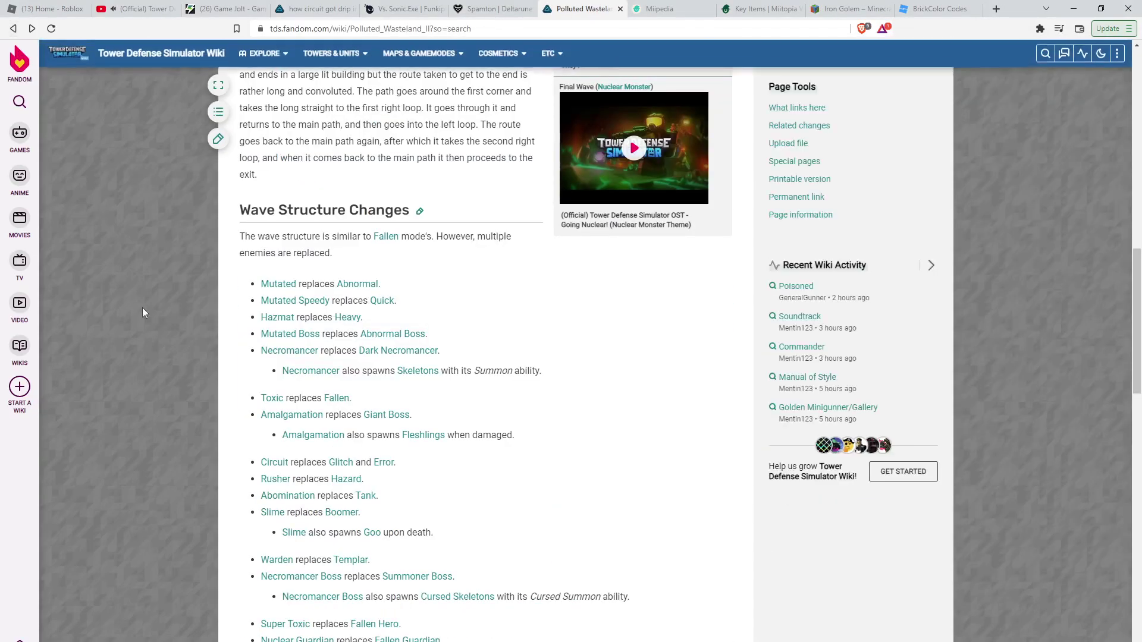
left_click(269, 339)
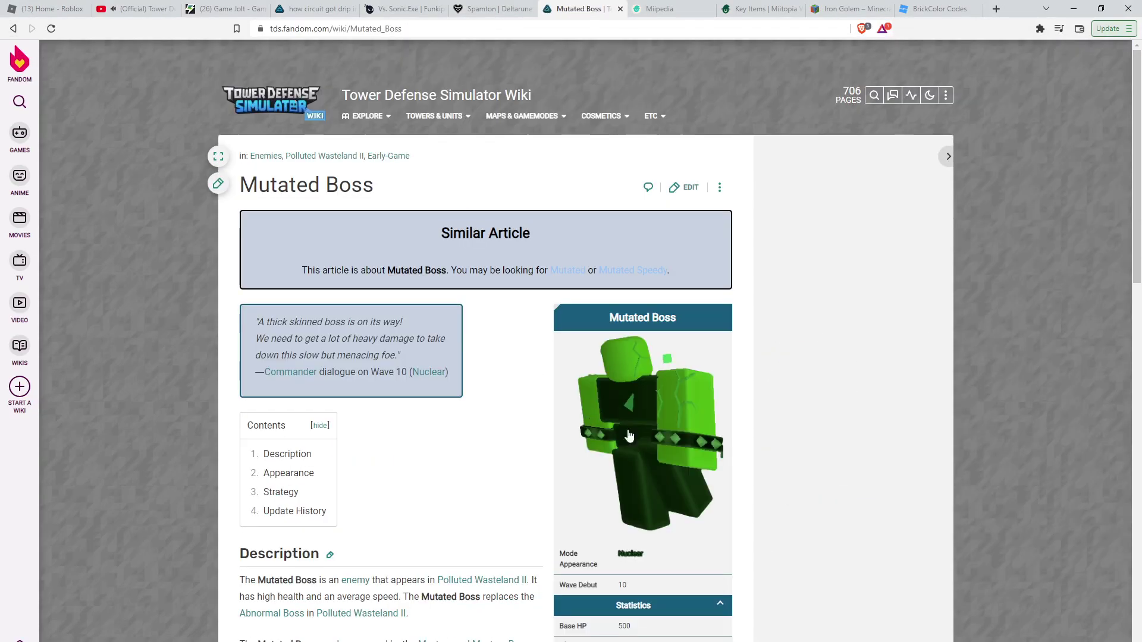
right_click(653, 415)
left_click(711, 568)
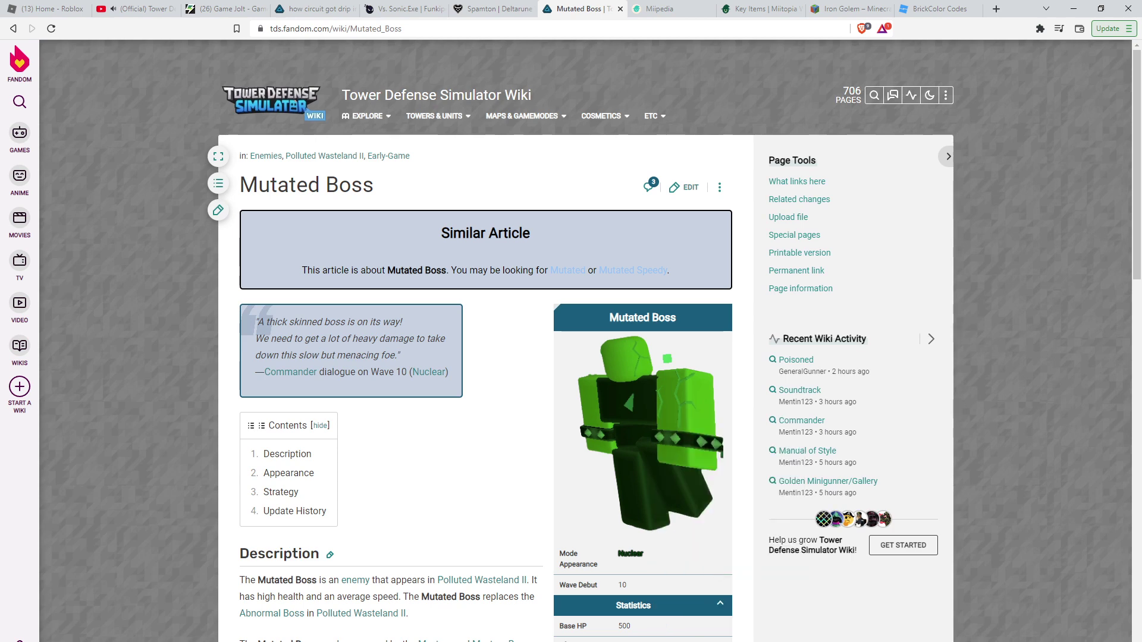
Return to Paint 3D maximized, paste the Mutated Boss image, place it low on the canvas right of the towers and deselect it.
key("alt+Tab")
left_click(1123, 47)
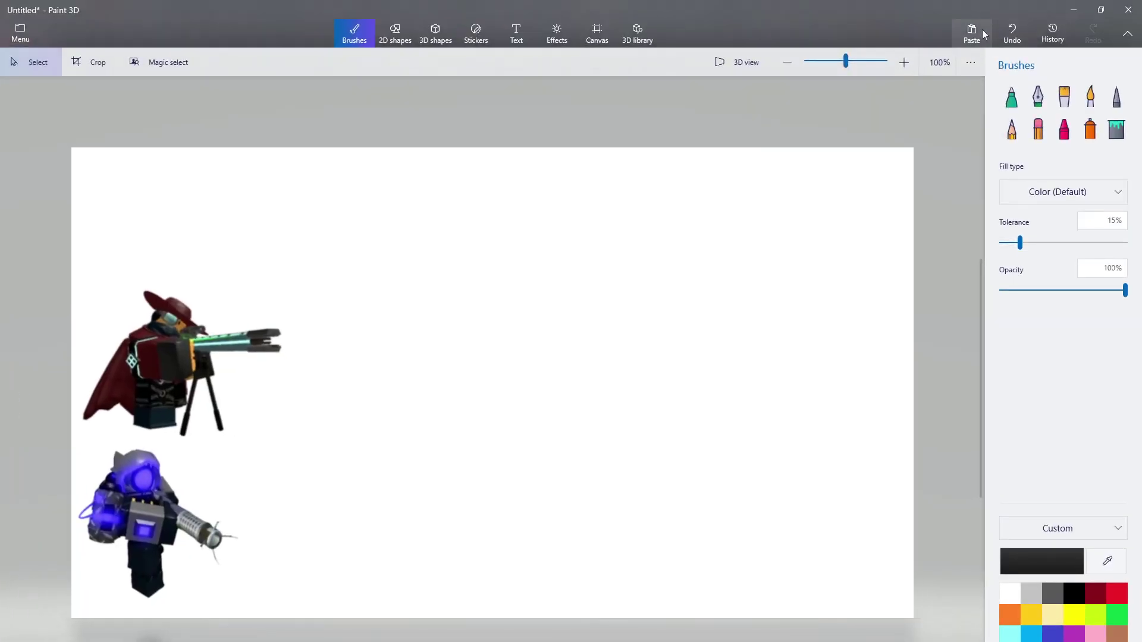
left_click(982, 30)
mouse_move(496, 387)
left_mouse_down()
mouse_move(588, 506)
mouse_move(585, 475)
left_mouse_up()
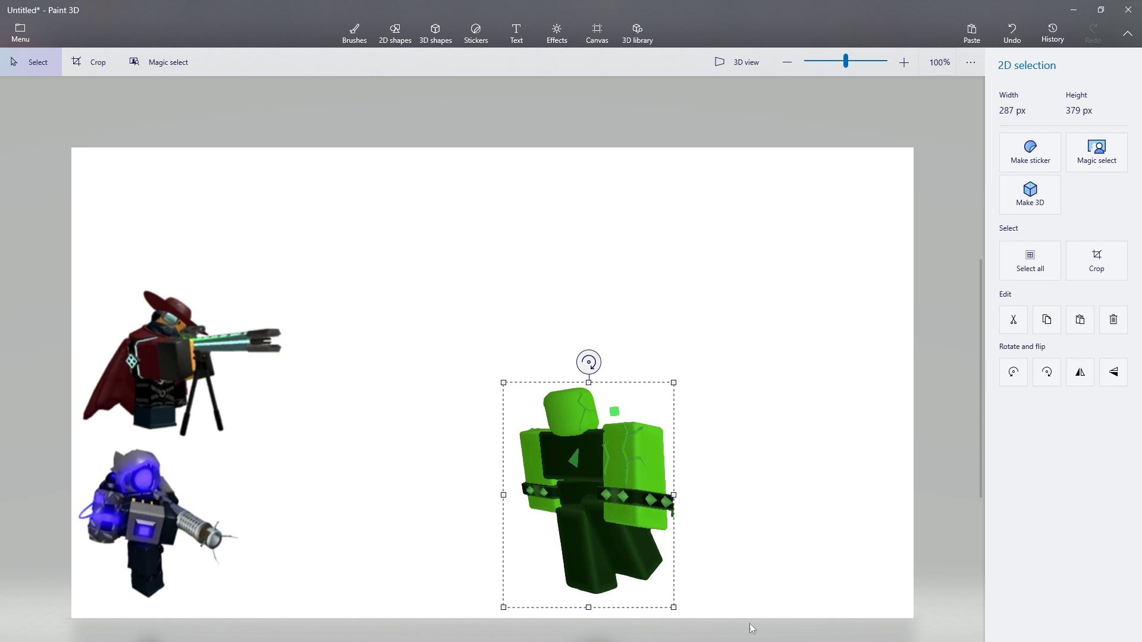
left_click(751, 628)
Select the Mutated Boss, move it down past the lower edge of the canvas and deselect it.
scroll(3, 545, "up", 1)
scroll(99, 504, "down", 2)
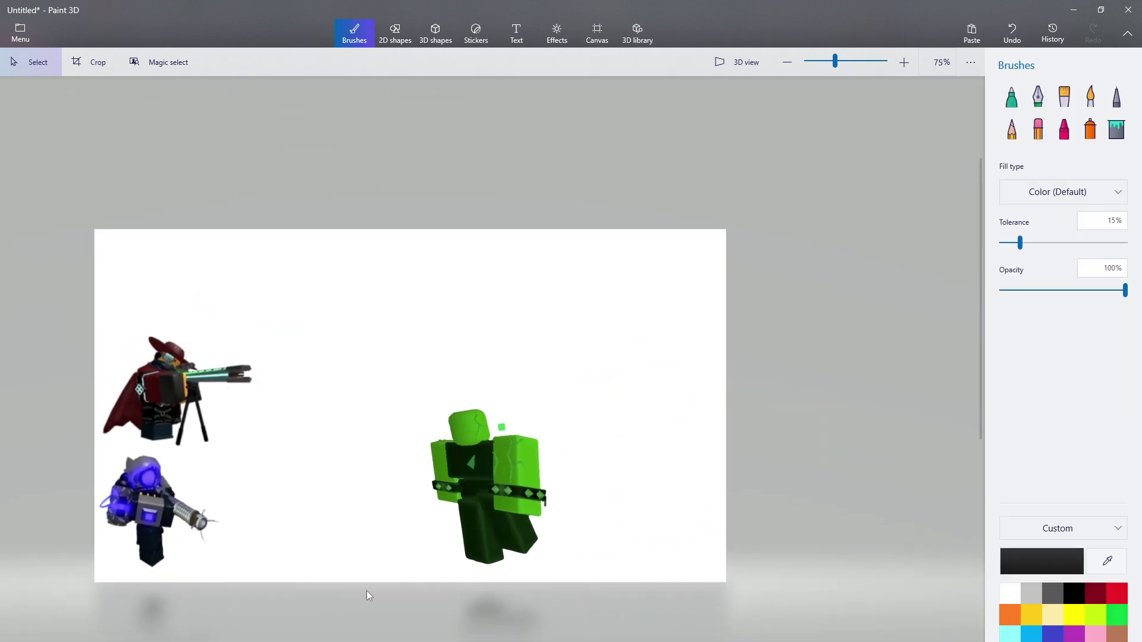
left_click_drag(367, 590, 647, 337)
left_click_drag(563, 400, 569, 567)
left_click(612, 252)
Switch to the browser, go back to the enemy list, open the Polluted Wasteland II Necromancer page and copy its image.
left_click(1100, 9)
left_click(3, 34)
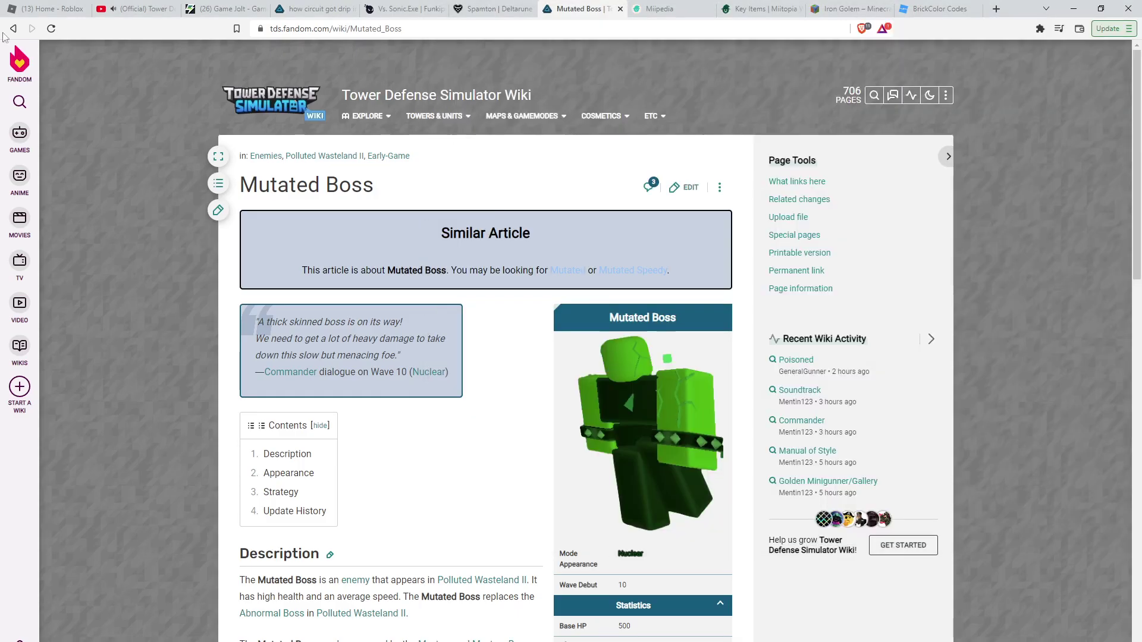
key("alt+Left")
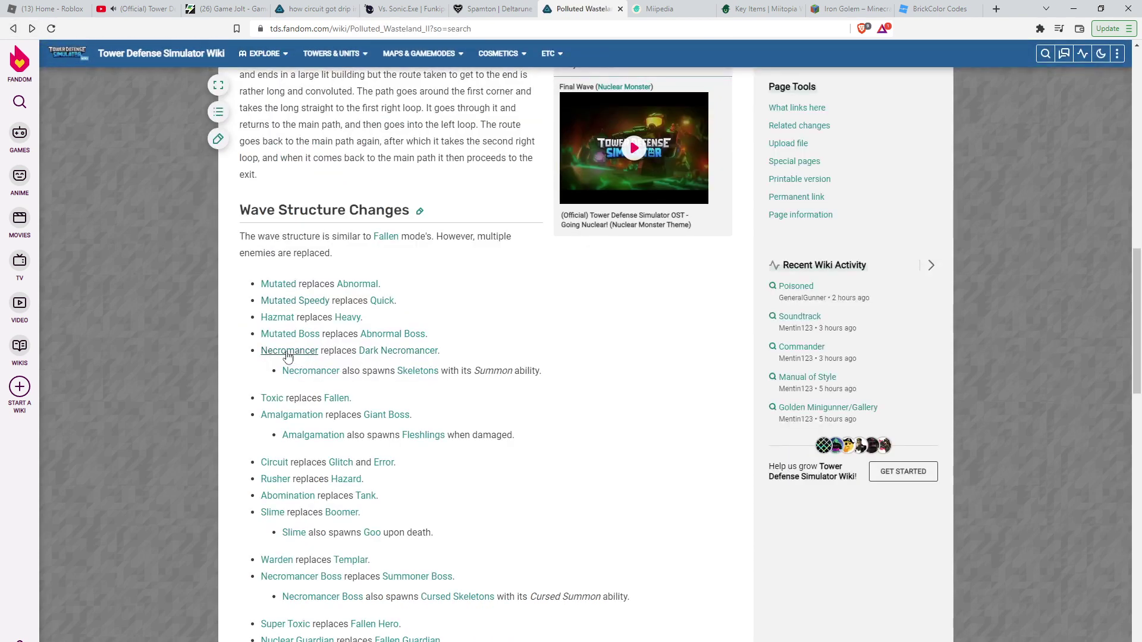
left_click(288, 352)
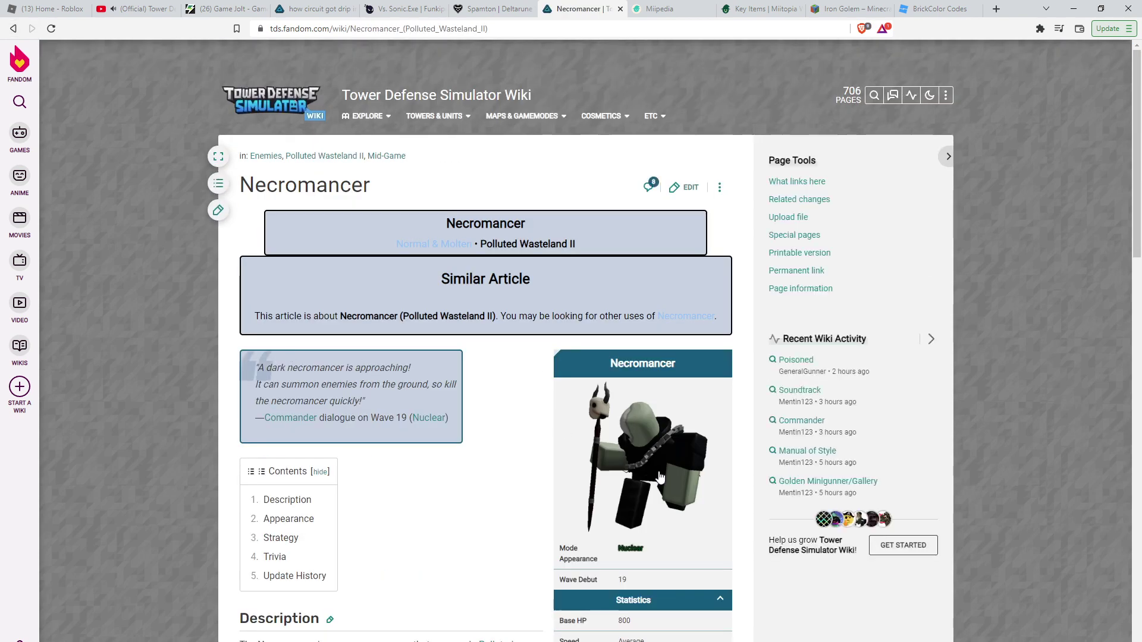
right_click(659, 477)
left_click(722, 610)
Return to Paint 3D maximized and move the leftover top of the Mutated Boss's head off the lower edge of the canvas.
key("alt+Tab")
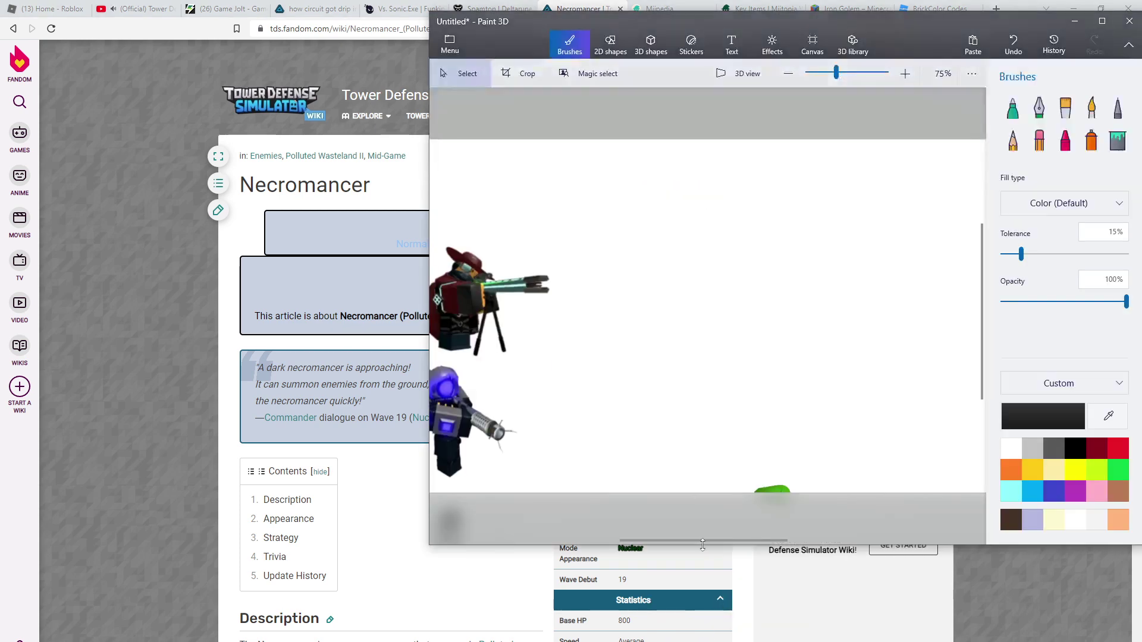
left_click(1101, 22)
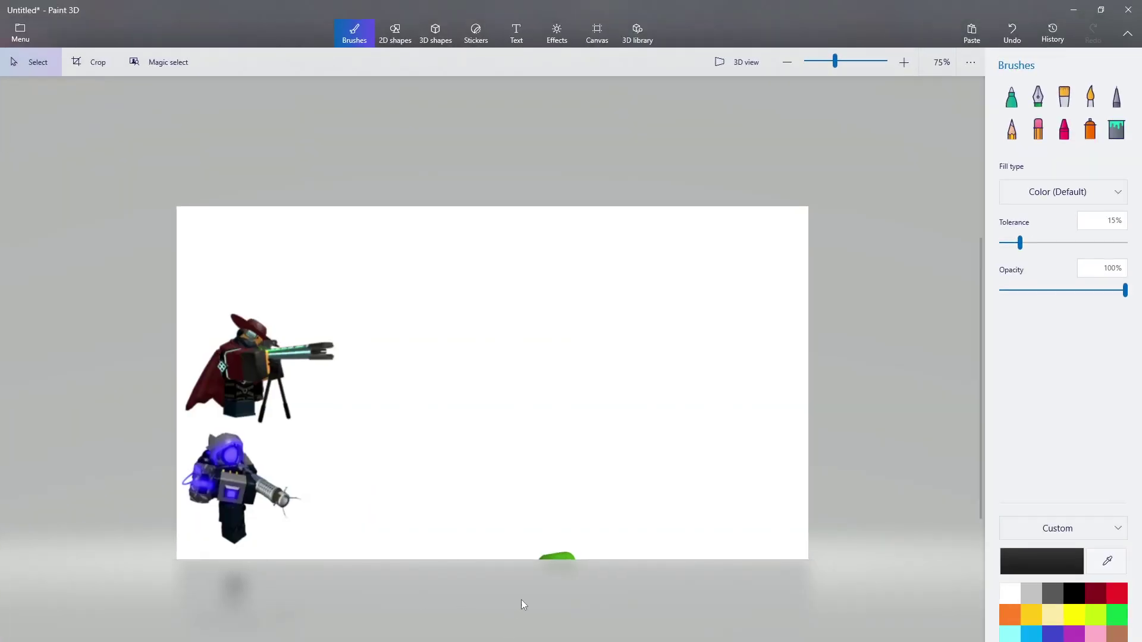
left_click_drag(515, 598, 669, 515)
left_click_drag(612, 551, 615, 576)
left_click(632, 444)
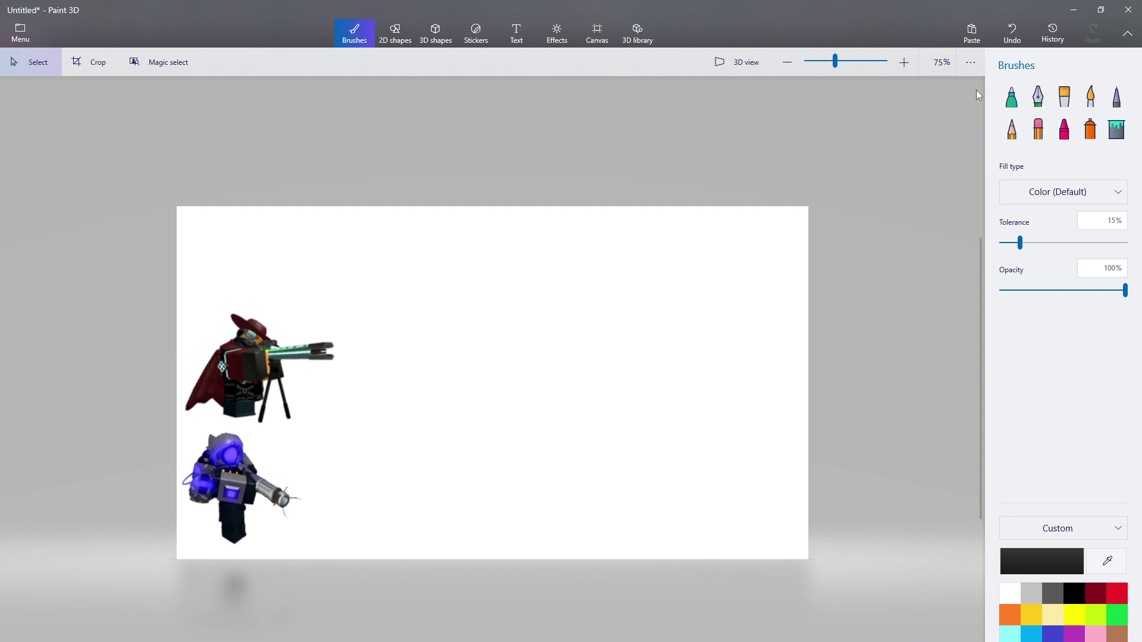
Paste the Necromancer image, place it on the lower part of the canvas facing the towers, and enlarge it.
left_click(969, 39)
left_click_drag(491, 384, 534, 473)
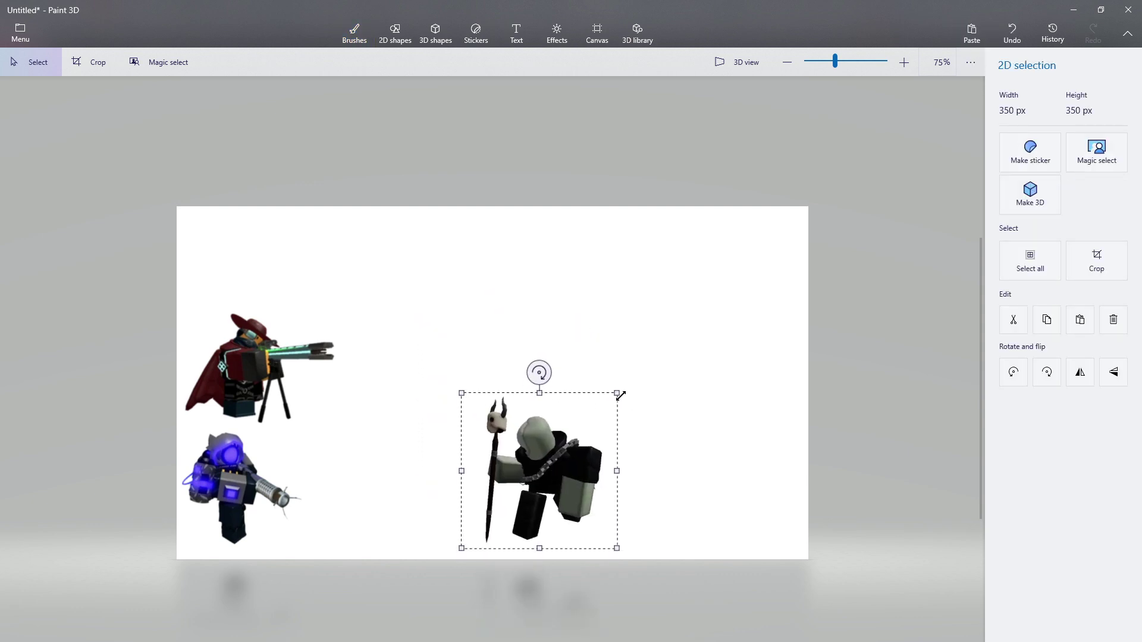
left_click_drag(621, 395, 668, 342)
left_click(689, 590)
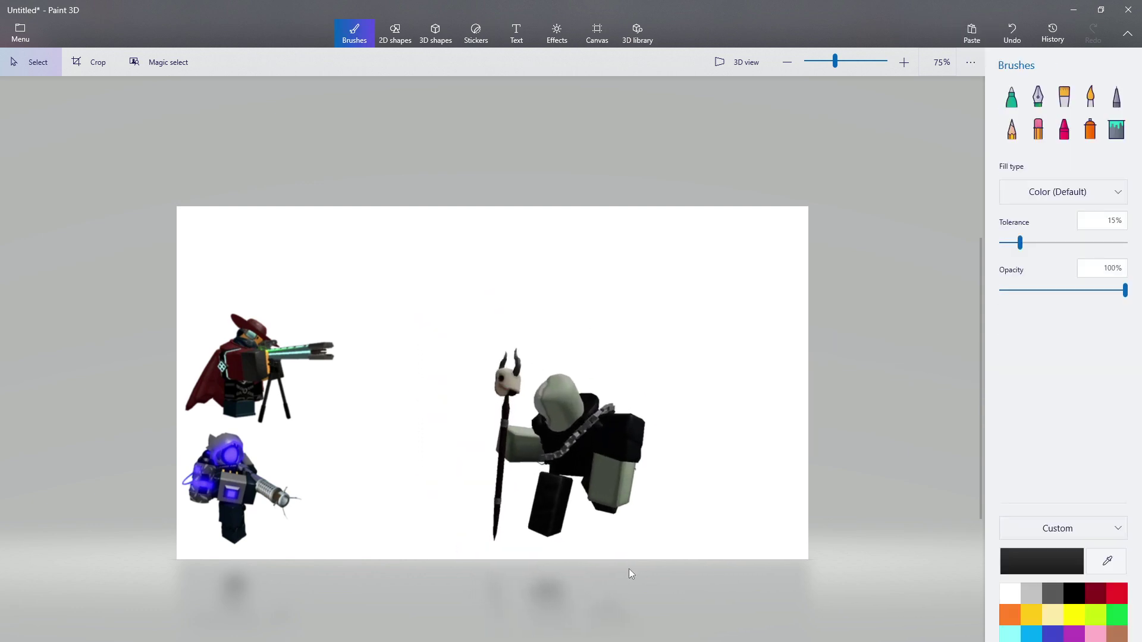
scroll(629, 573, "up", 1)
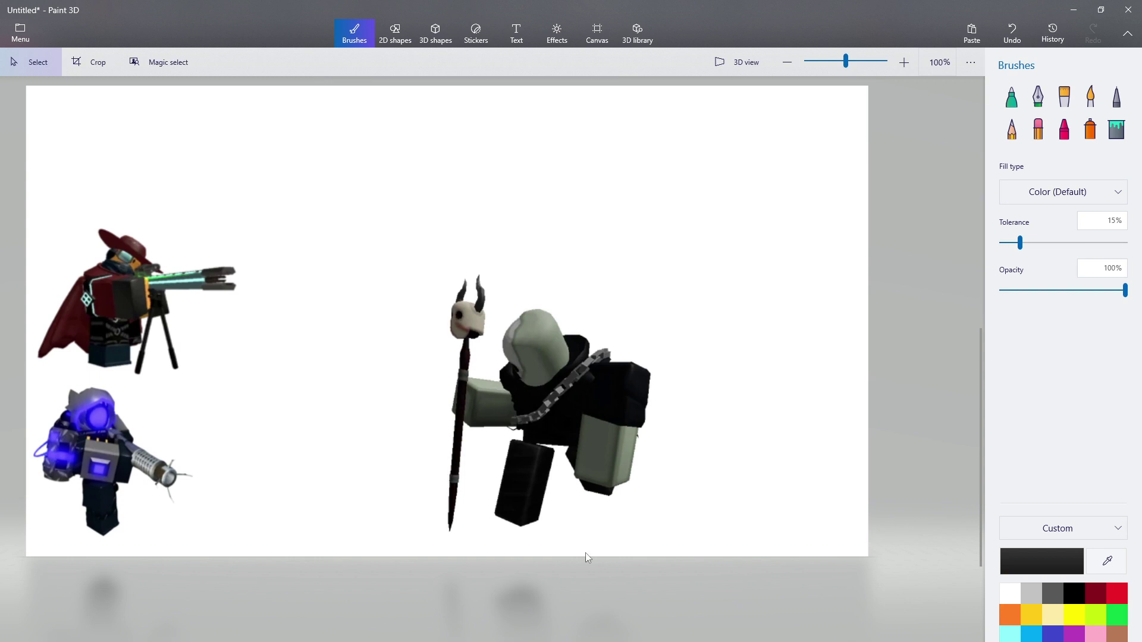
scroll(458, 566, "down", 1)
scroll(418, 549, "up", 1)
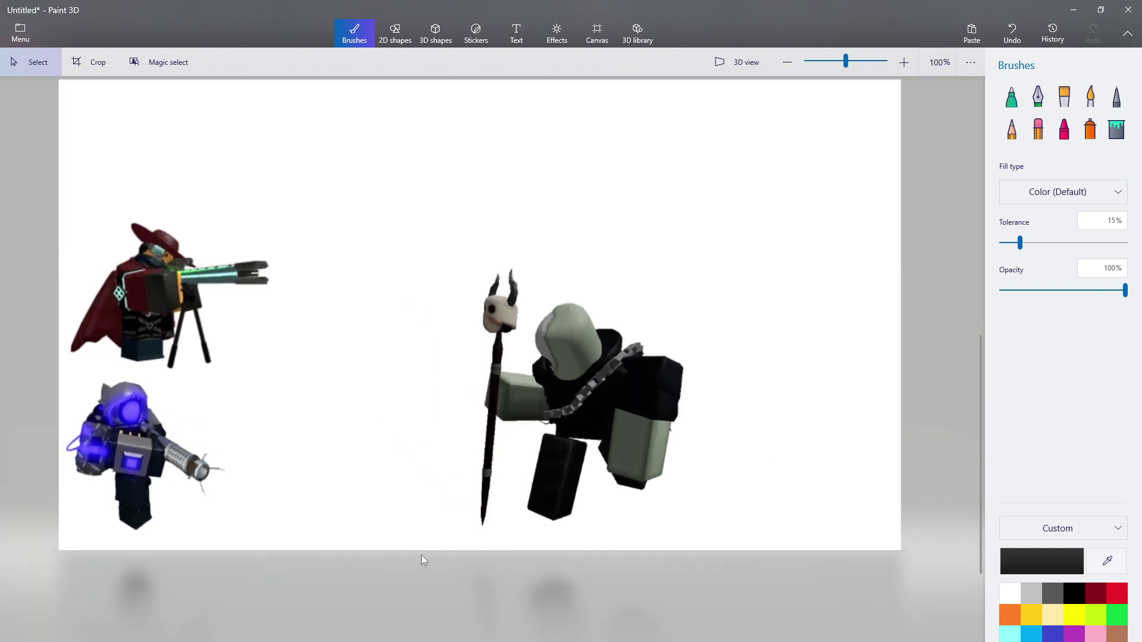
scroll(427, 560, "up", 1)
scroll(427, 560, "down", 2)
scroll(427, 560, "up", 1)
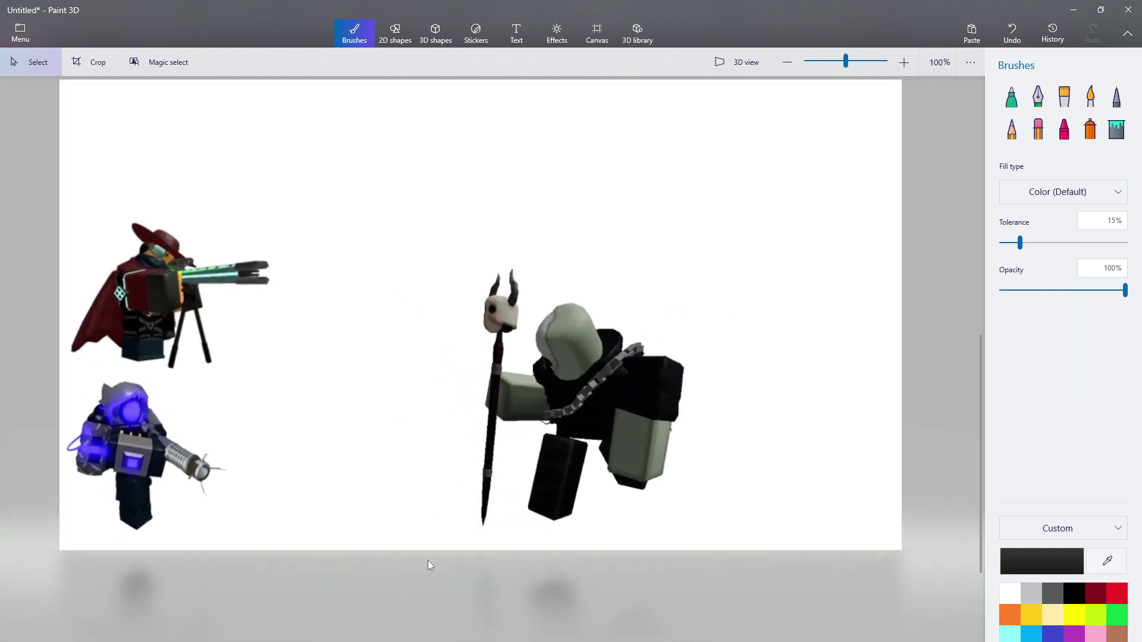
Select the Necromancer and move it down past the lower edge of the canvas.
scroll(427, 561, "down", 1)
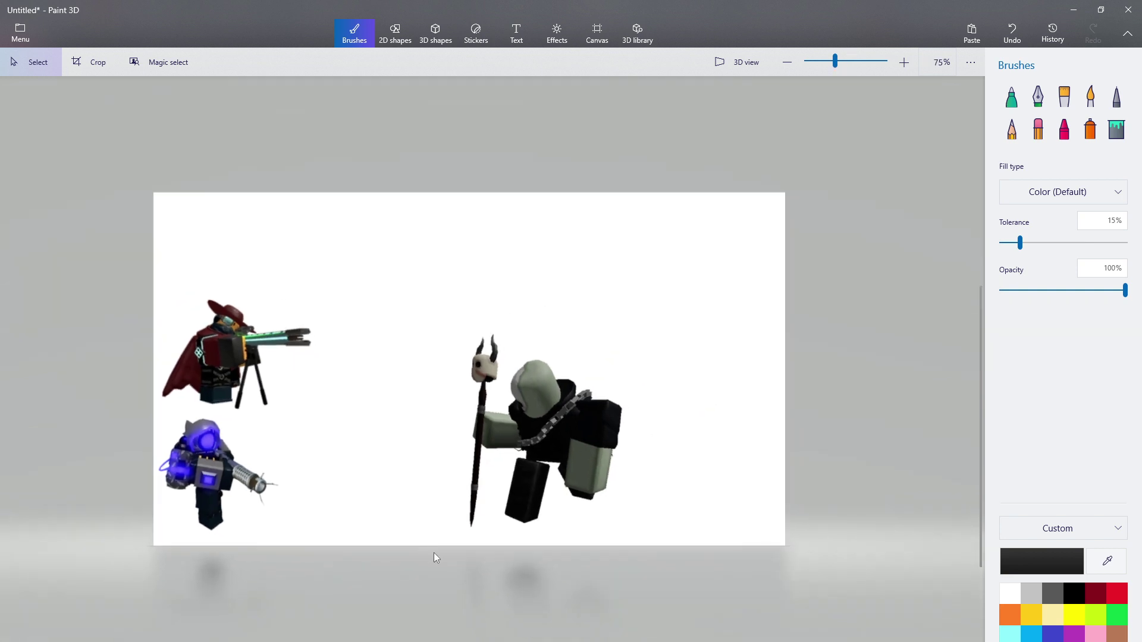
left_click_drag(433, 552, 678, 286)
left_click_drag(632, 344, 691, 615)
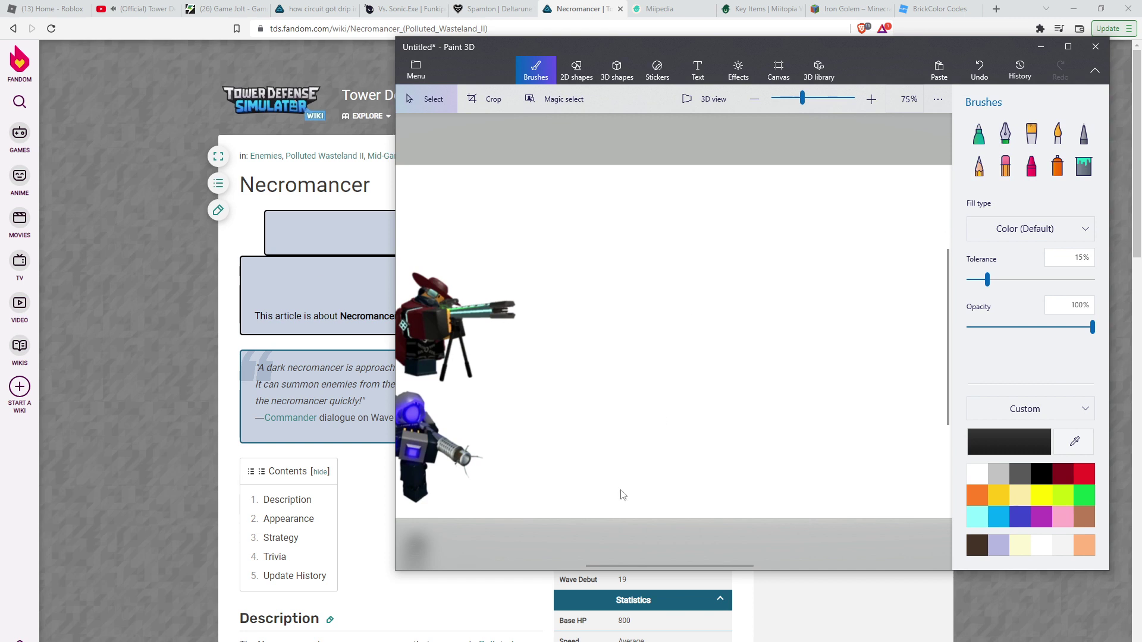
Switch to the browser, go back to the enemy list, open the Toxic page and copy its image.
left_click(302, 614)
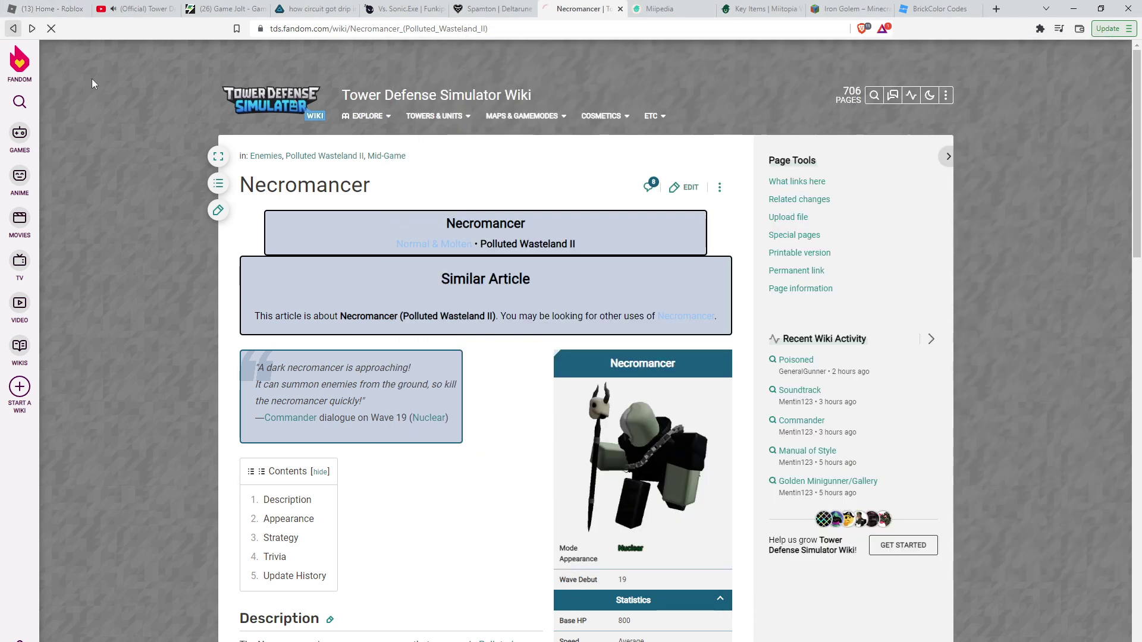
key("alt+Left")
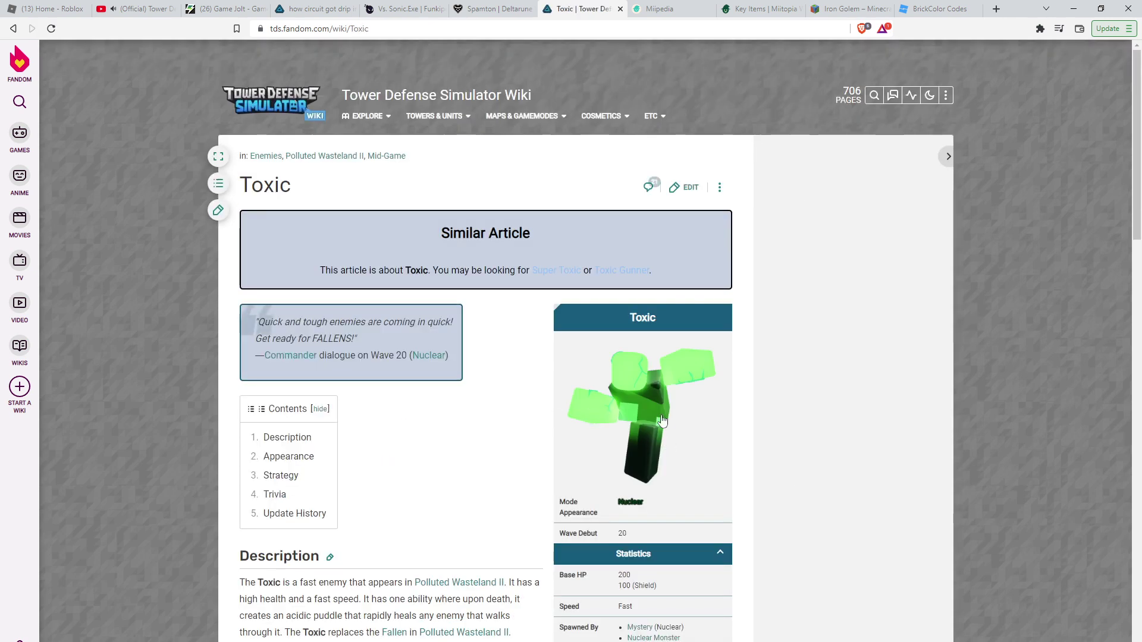
right_click(641, 390)
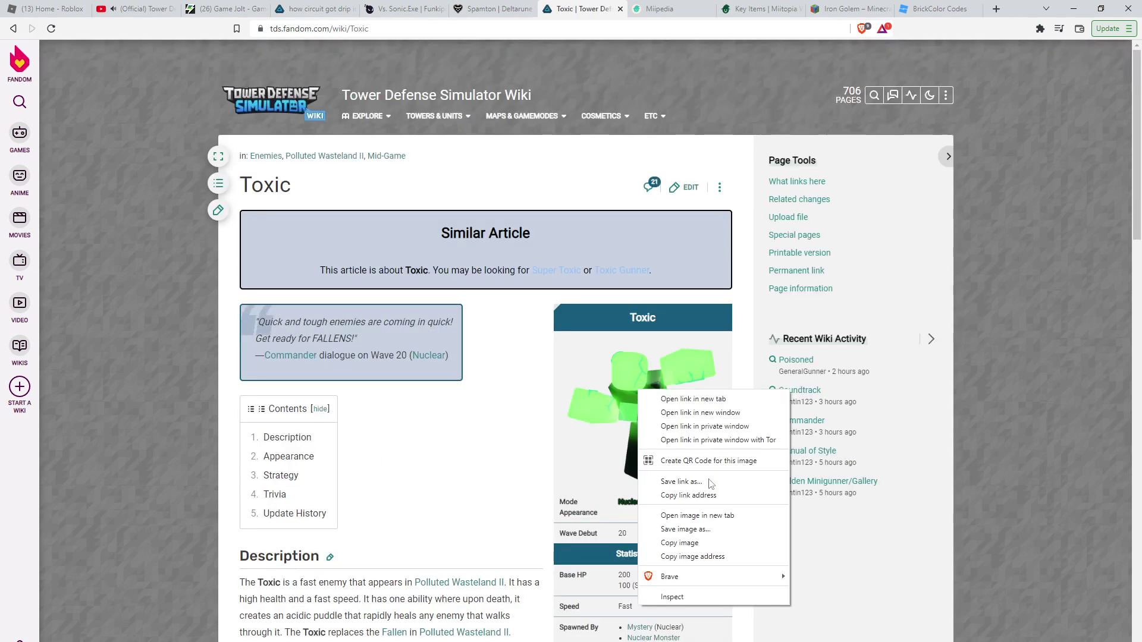
left_click(714, 542)
Return to Paint 3D maximized, paste the Toxic image and place it on the lower part of the canvas across from the towers.
key("alt+Tab")
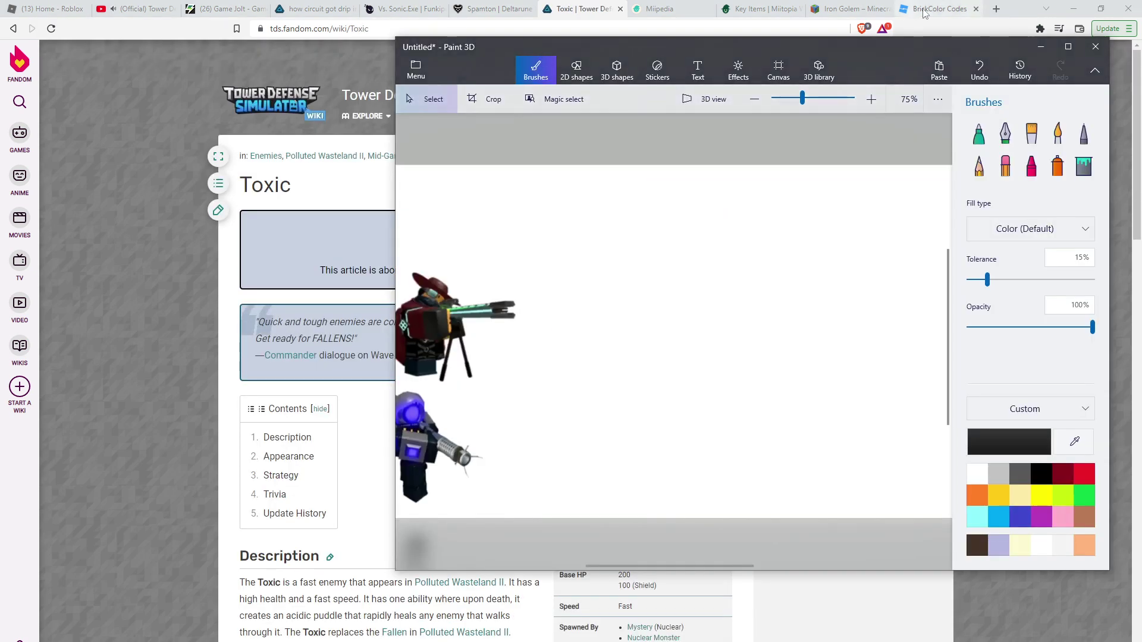
left_click(1069, 46)
key("ctrl+v")
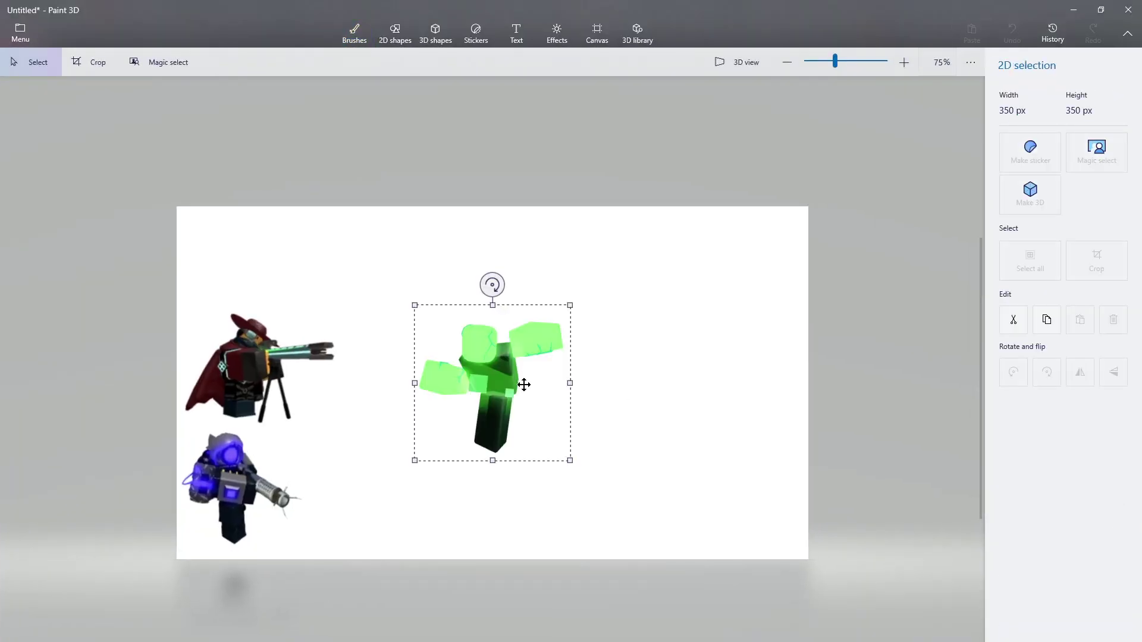
left_click_drag(568, 375, 604, 460)
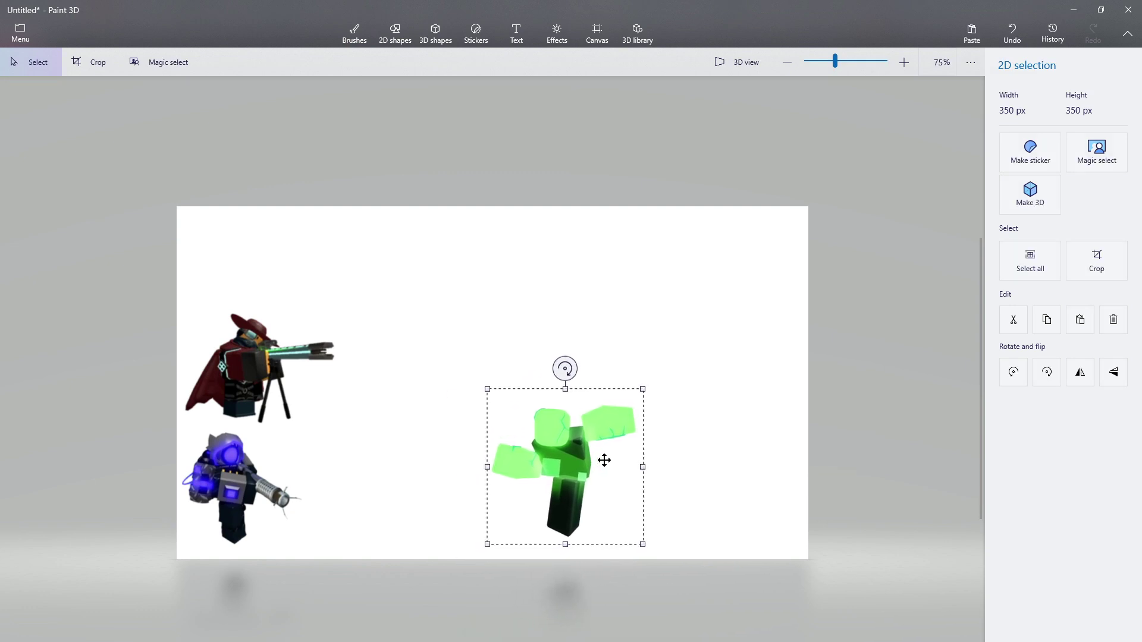
left_click(714, 587)
Select the Toxic, flip it horizontally and move it past the right edge of the canvas.
scroll(563, 523, "up", 2)
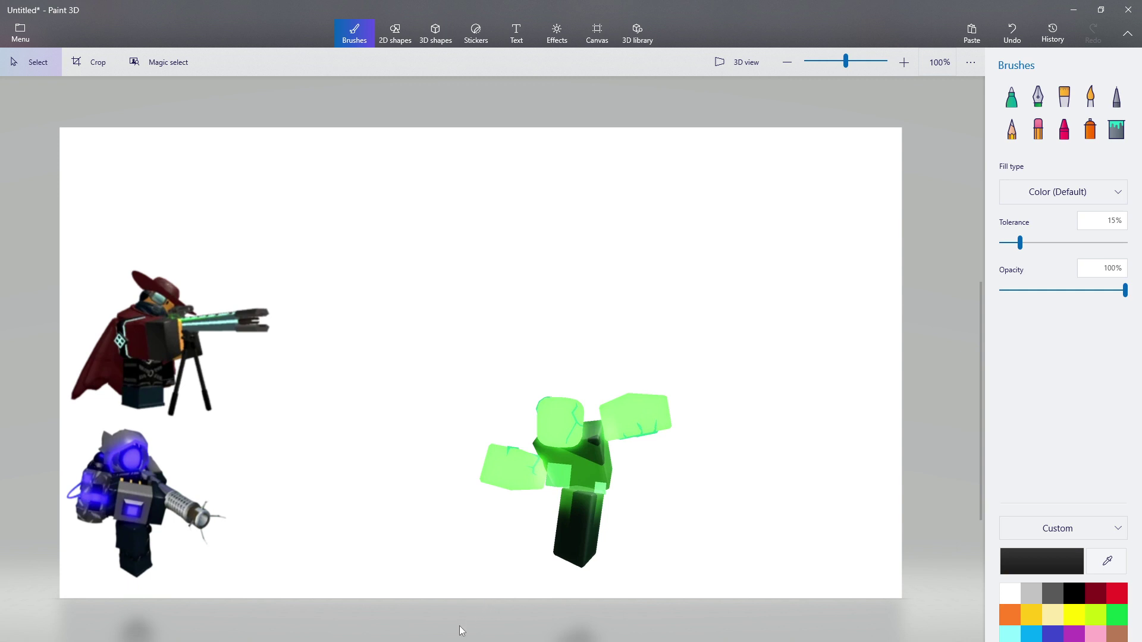
left_click_drag(463, 619, 731, 380)
left_click_drag(464, 489, 987, 490)
scroll(787, 468, "down", 2)
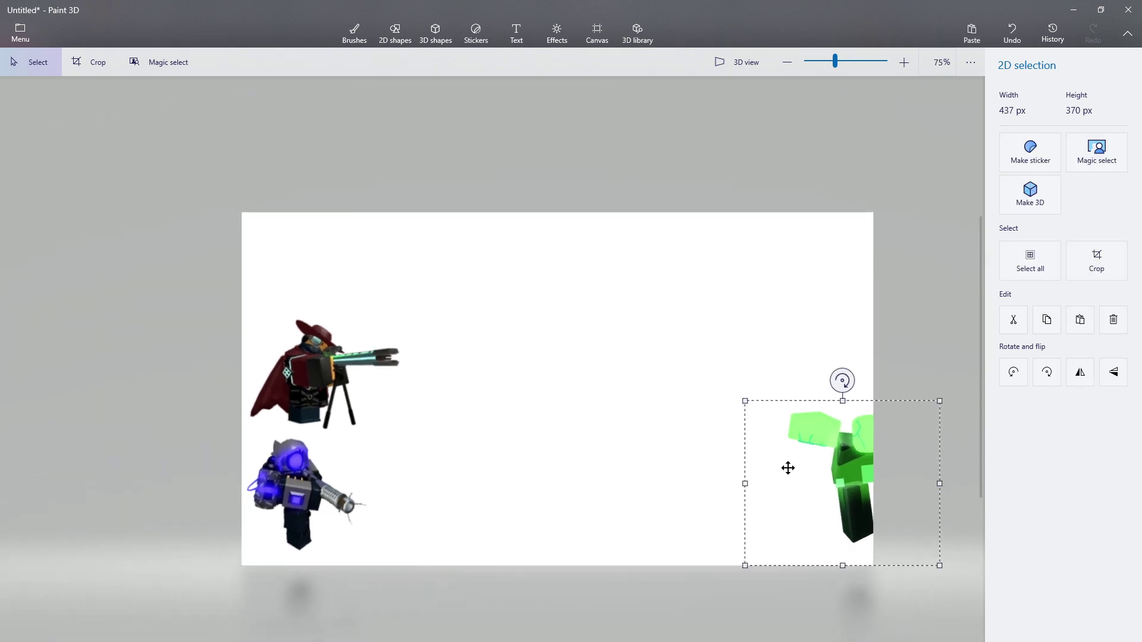
left_click_drag(788, 468, 907, 479)
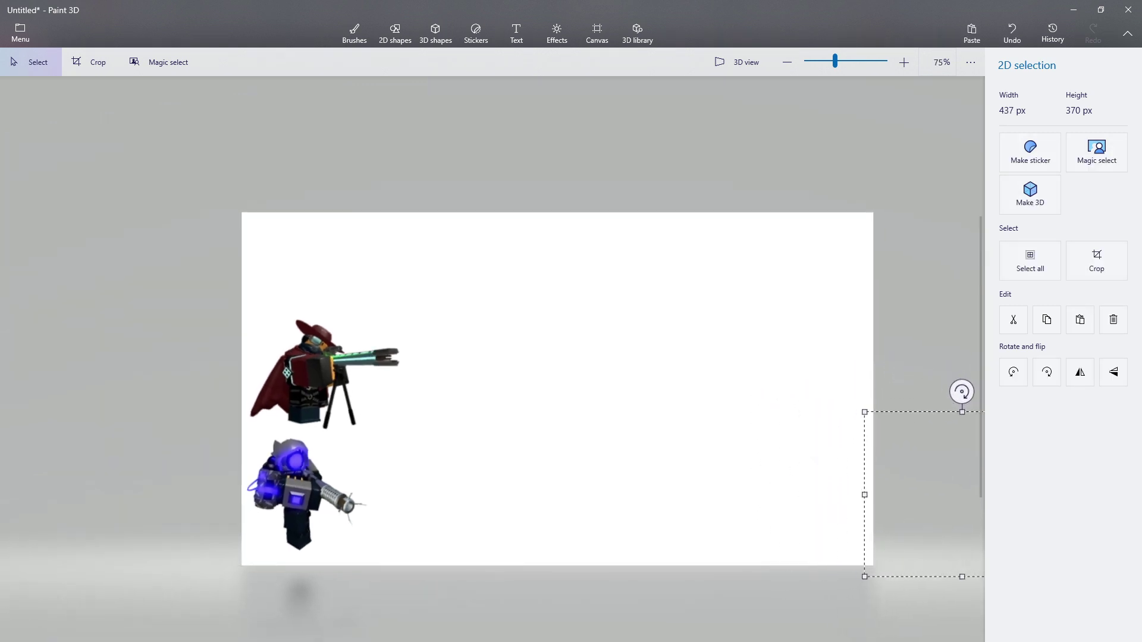
key("Escape")
key("alt+Tab")
left_click(852, 592)
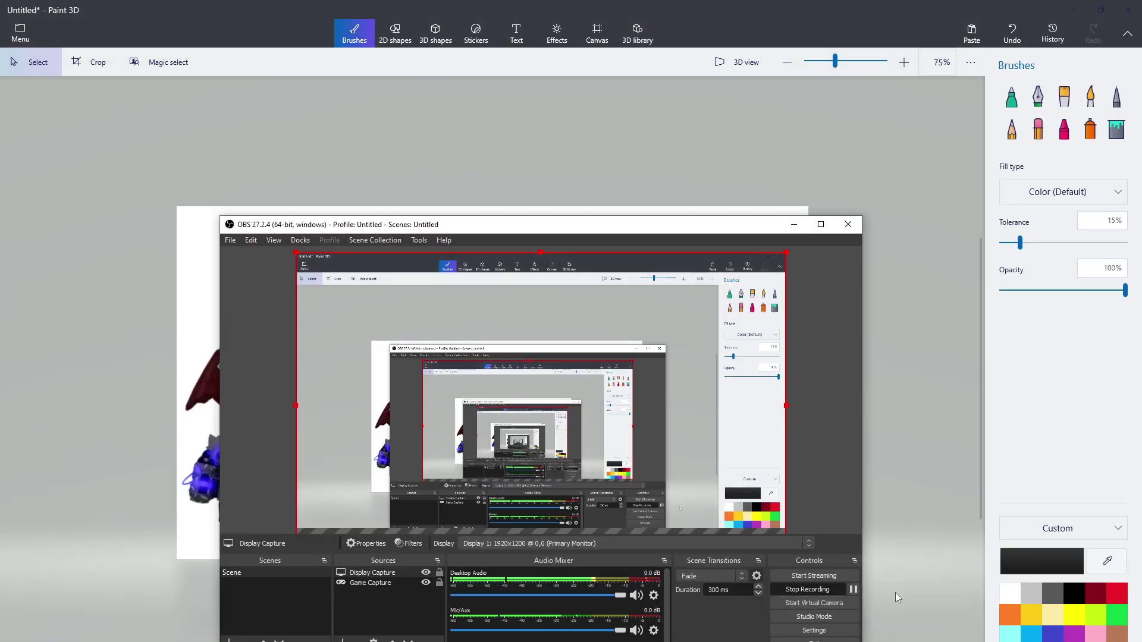
left_click(896, 598)
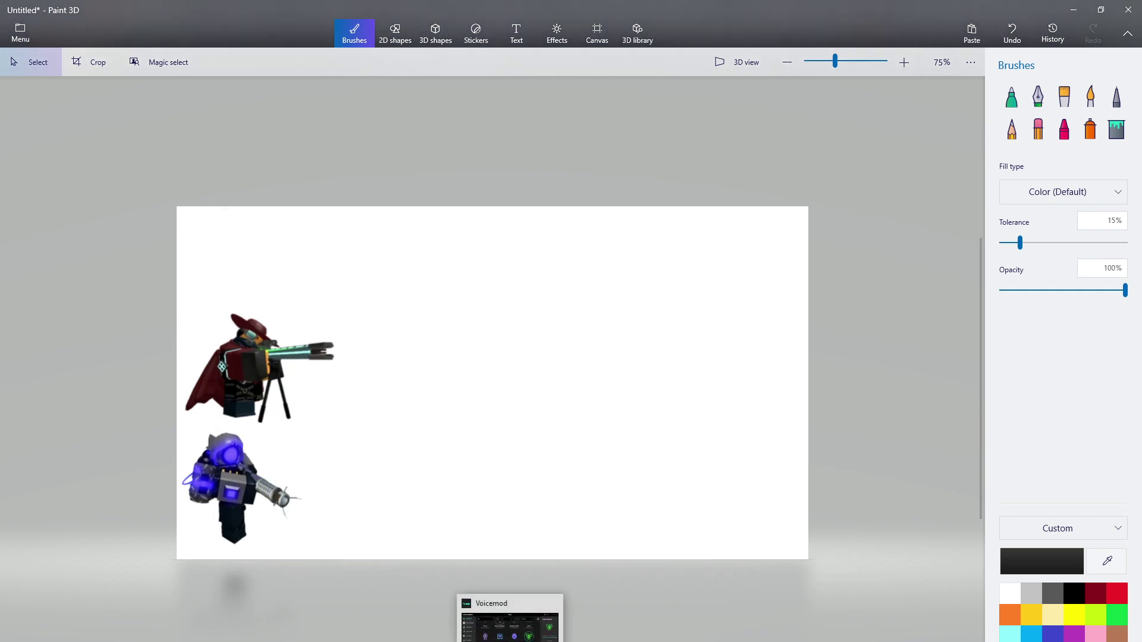
Switch to Voicemod, look through the voice list, choose The Spellcaster and return to Paint 3D.
left_click(510, 641)
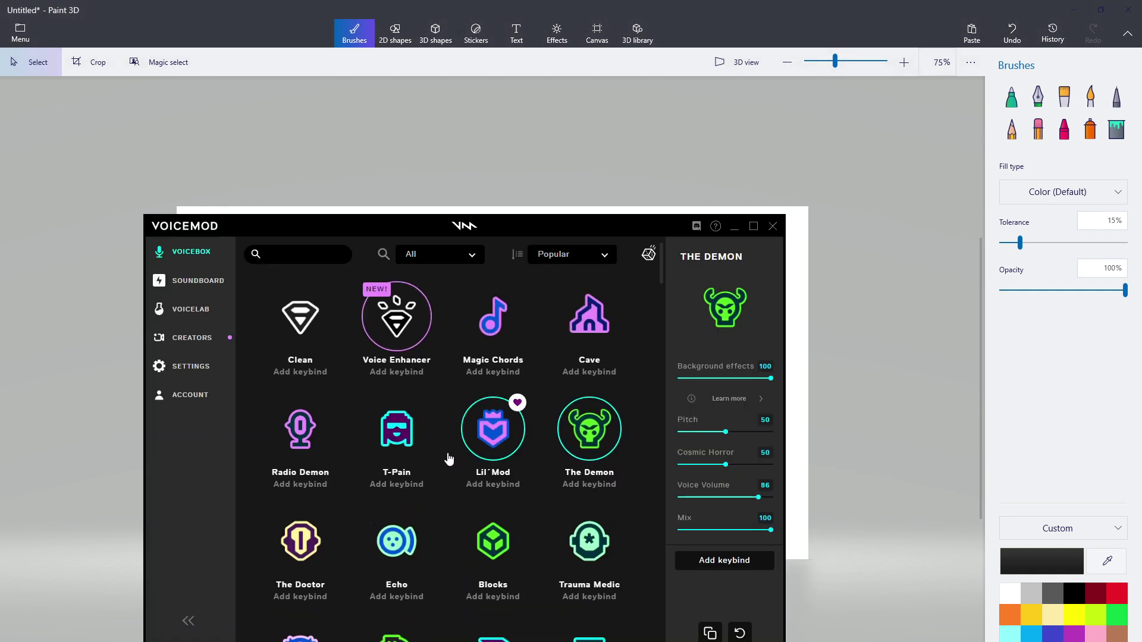
scroll(453, 452, "down", 4)
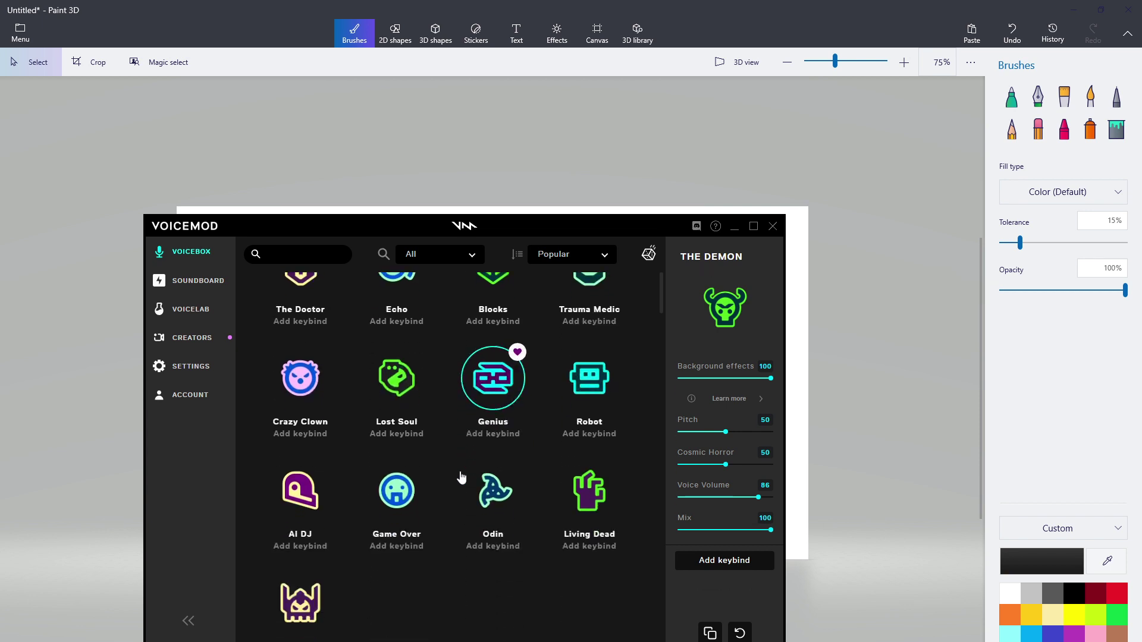
scroll(401, 468, "up", 3)
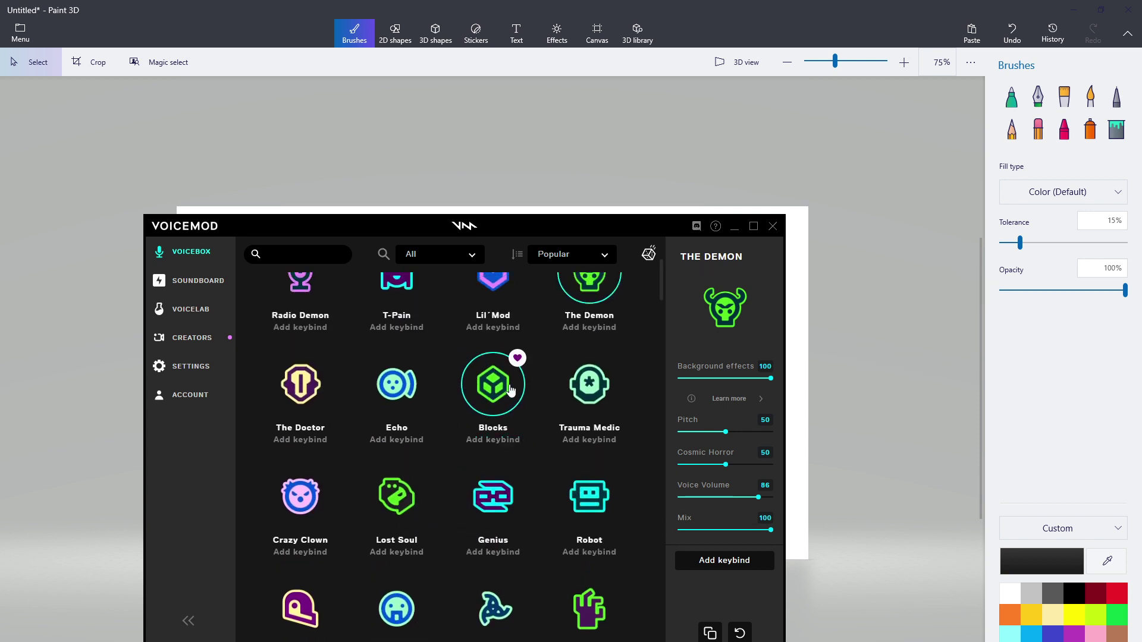
scroll(442, 404, "up", 1)
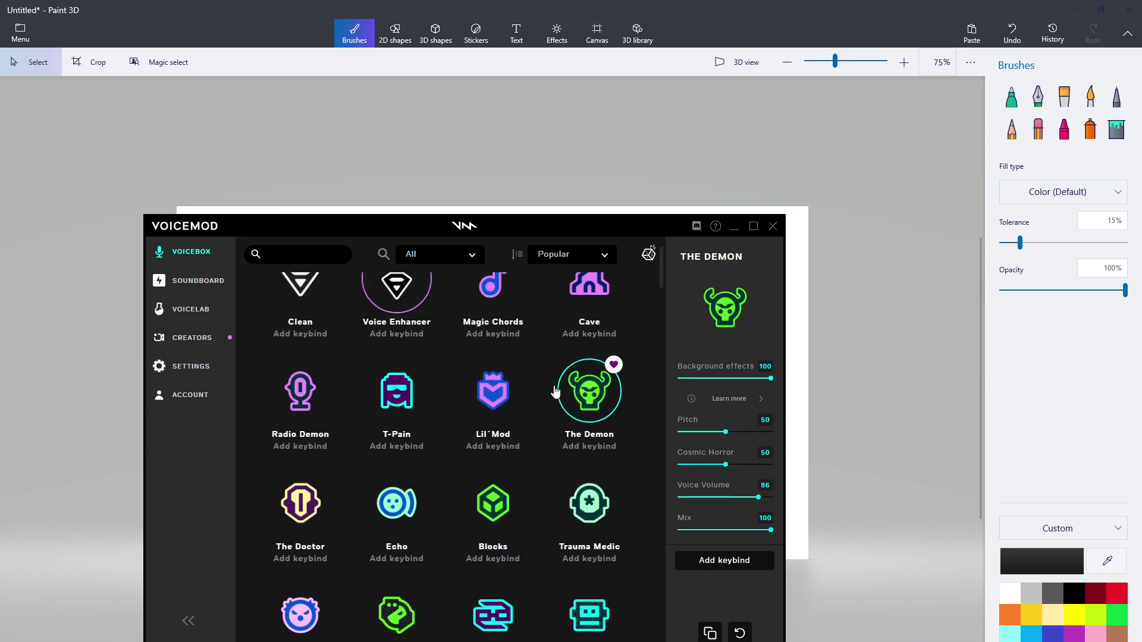
scroll(443, 452, "down", 5)
scroll(441, 484, "down", 4)
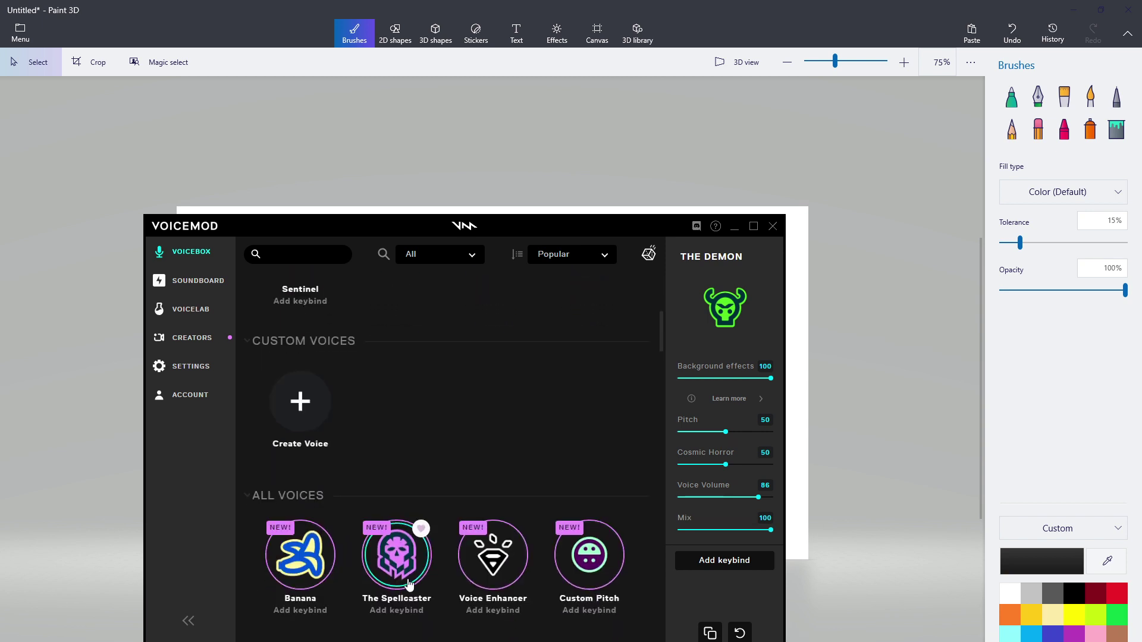
left_click(408, 580)
scroll(490, 395, "down", 3)
left_click(83, 619)
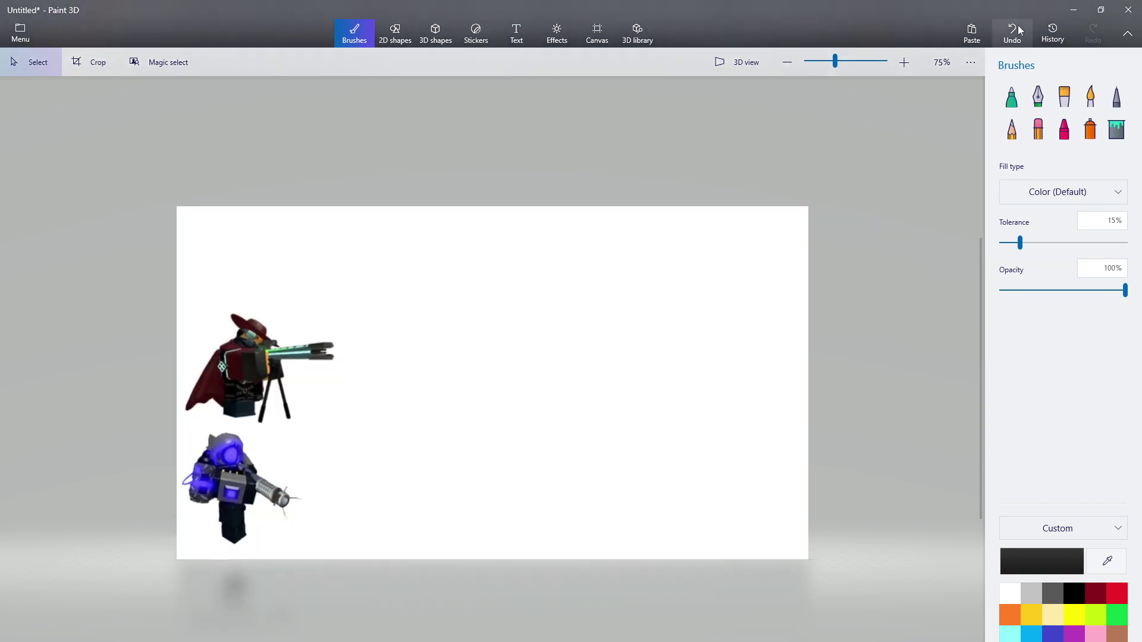
Paste the Amalgamation image, size it to about 537 by 549 px and place it on the right half of the canvas facing the towers.
left_click(981, 39)
left_click_drag(541, 324, 714, 305)
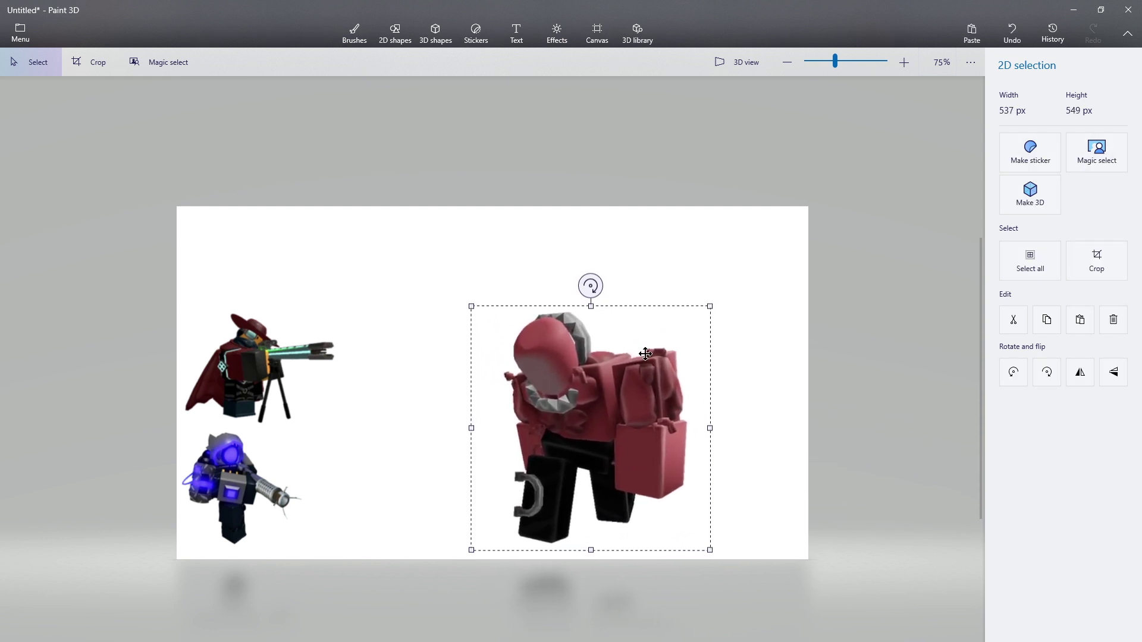
left_click_drag(680, 534, 672, 536)
left_click(594, 592)
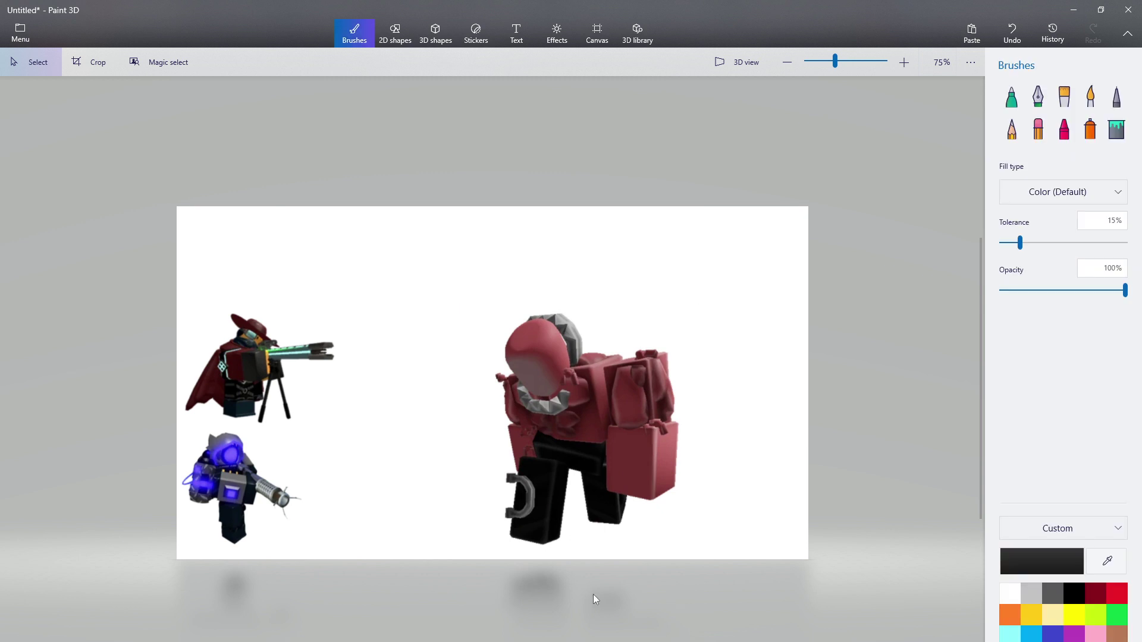
scroll(548, 571, "up", 1)
scroll(499, 429, "up", 1)
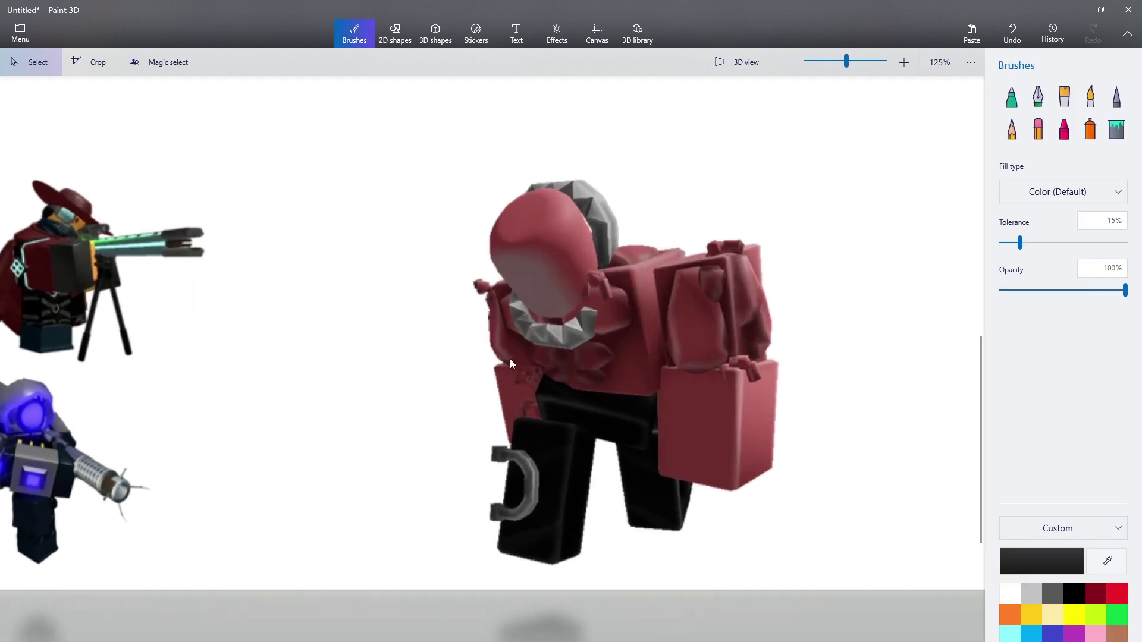
scroll(518, 345, "down", 1)
Switch to the Amalgamation wiki page in the browser, open the linked Fleshling page and copy its image.
mouse_move(756, 9)
left_mouse_down()
mouse_move(755, 51)
mouse_move(640, 129)
left_mouse_up()
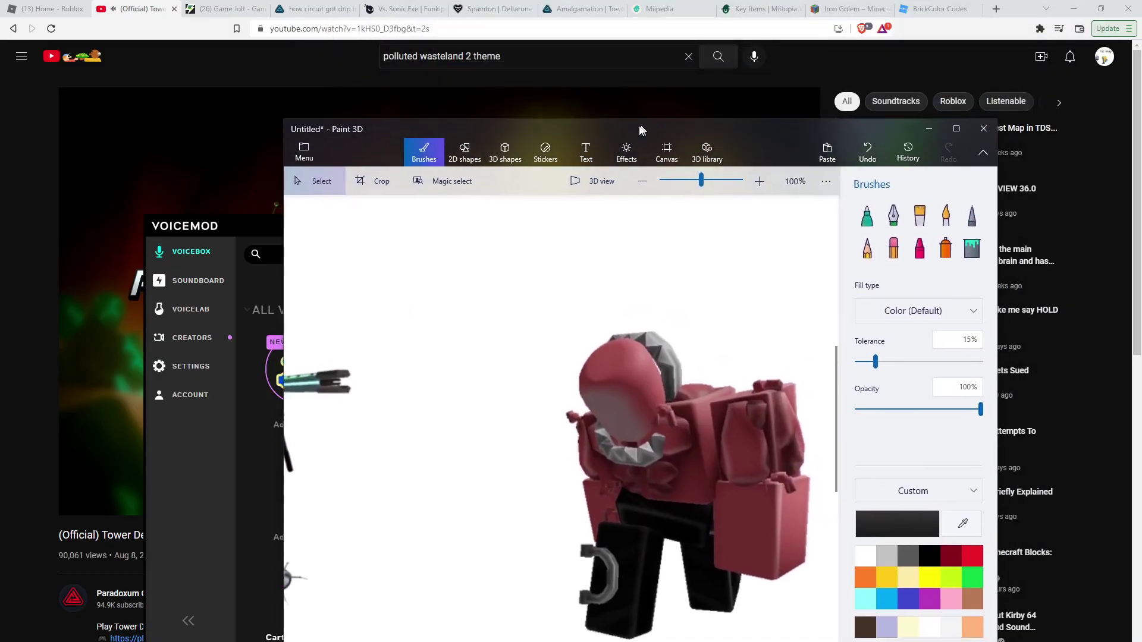
left_click(580, 9)
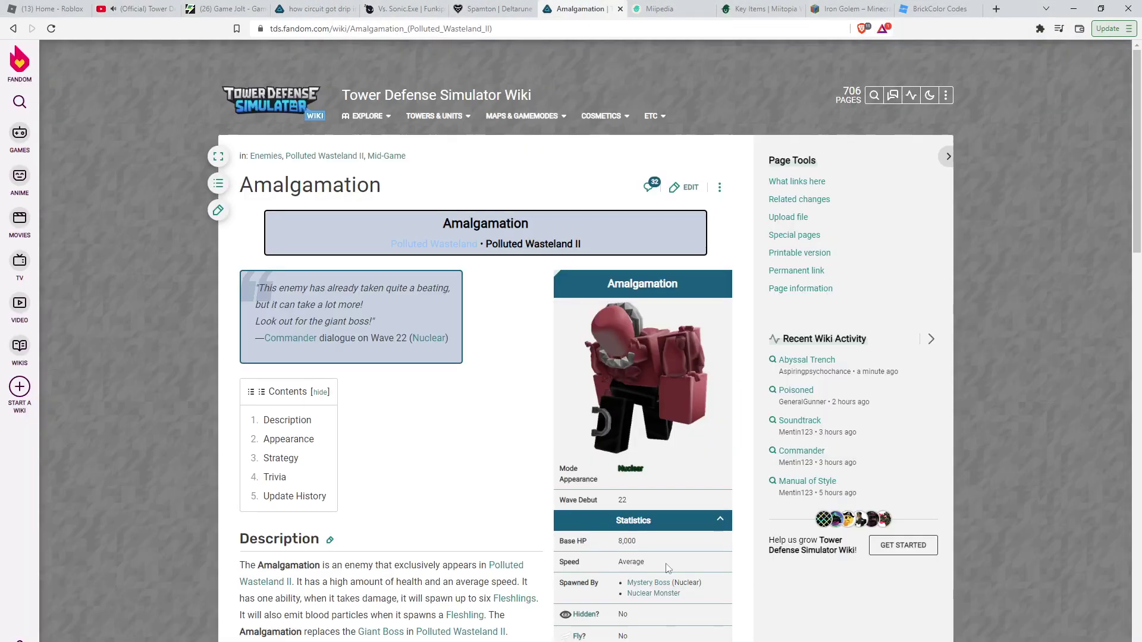
scroll(660, 612, "down", 3)
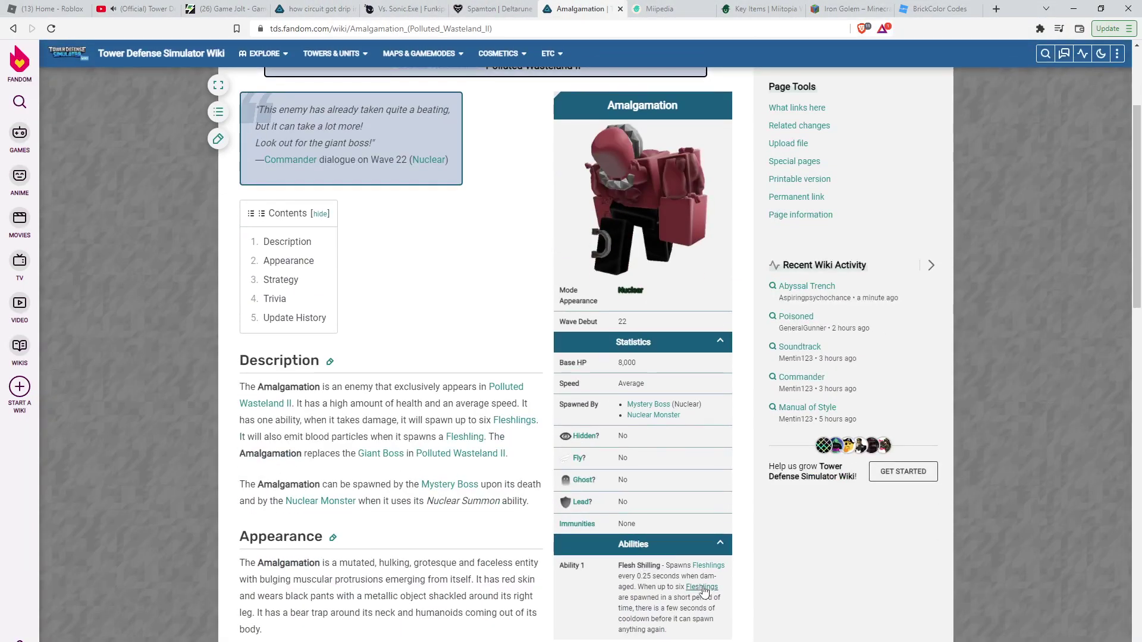
right_click(646, 314)
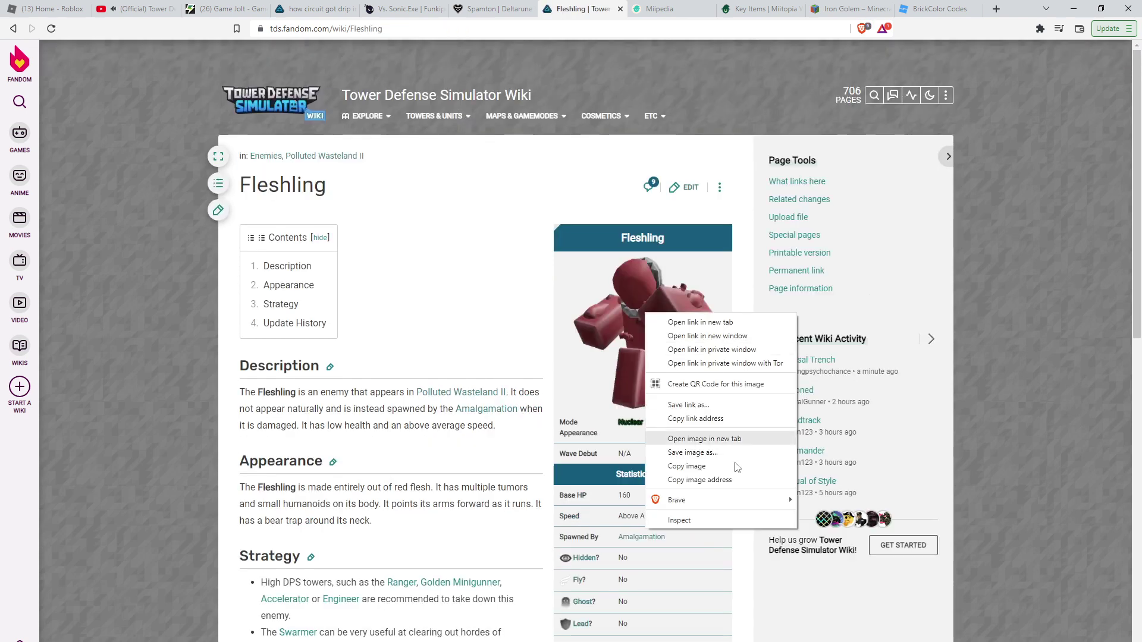
left_click(706, 468)
Return to Paint 3D maximized, paste the Fleshling image at about 266 by 262 px and place it low in front of the Amalgamation.
key("alt+Tab")
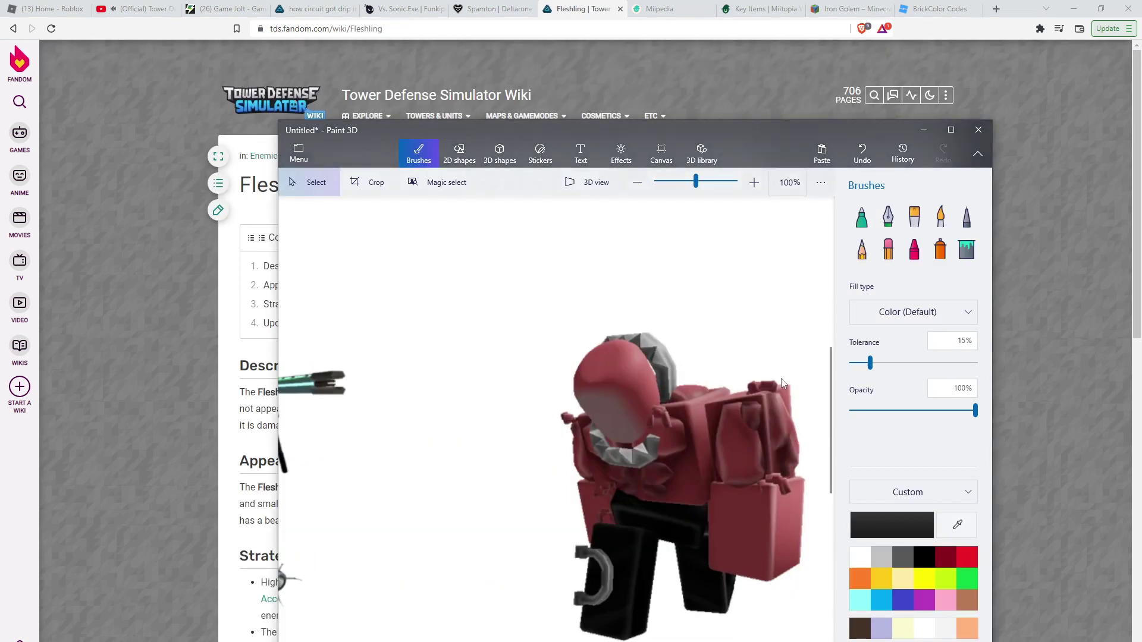
left_click(952, 131)
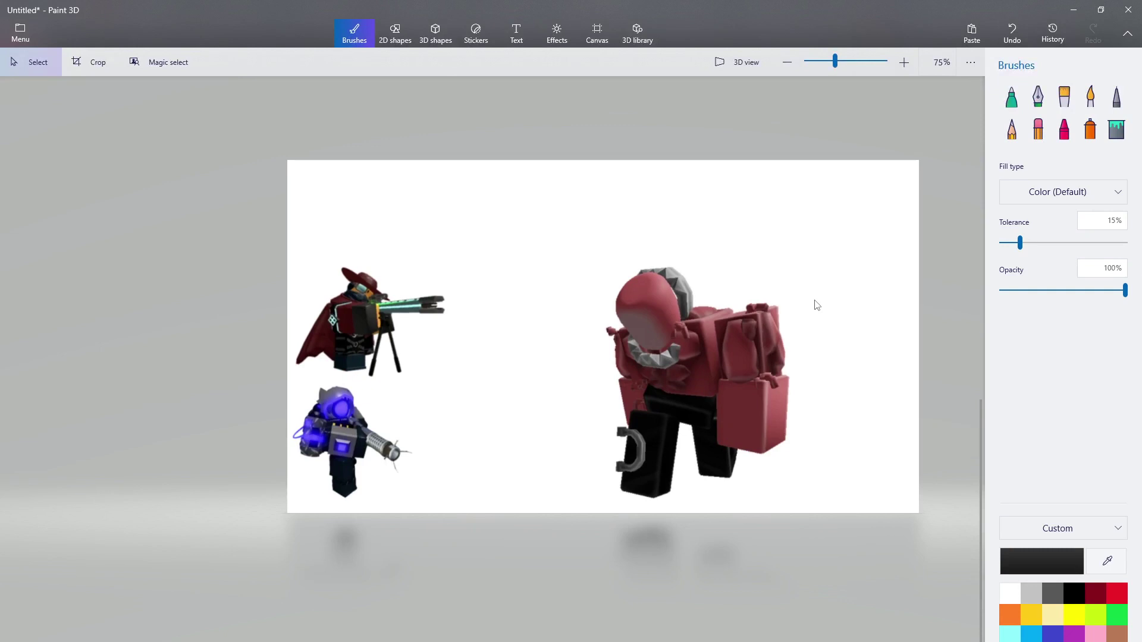
scroll(689, 317, "up", 1)
scroll(396, 383, "down", 1)
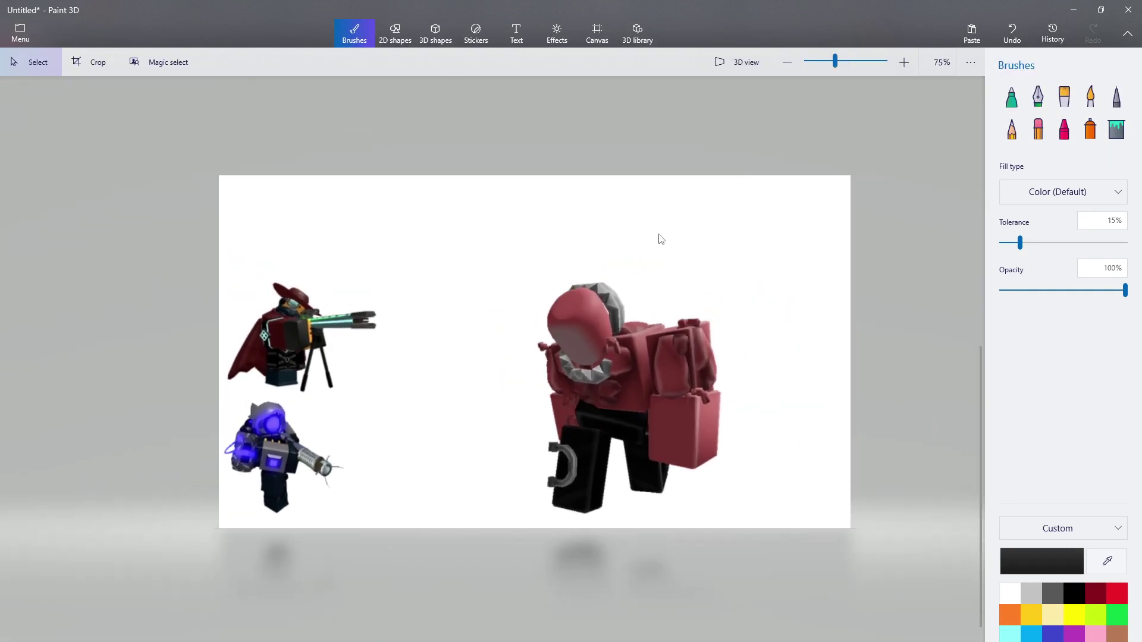
left_click(970, 33)
left_click_drag(571, 335, 526, 432)
left_click_drag(527, 404, 528, 411)
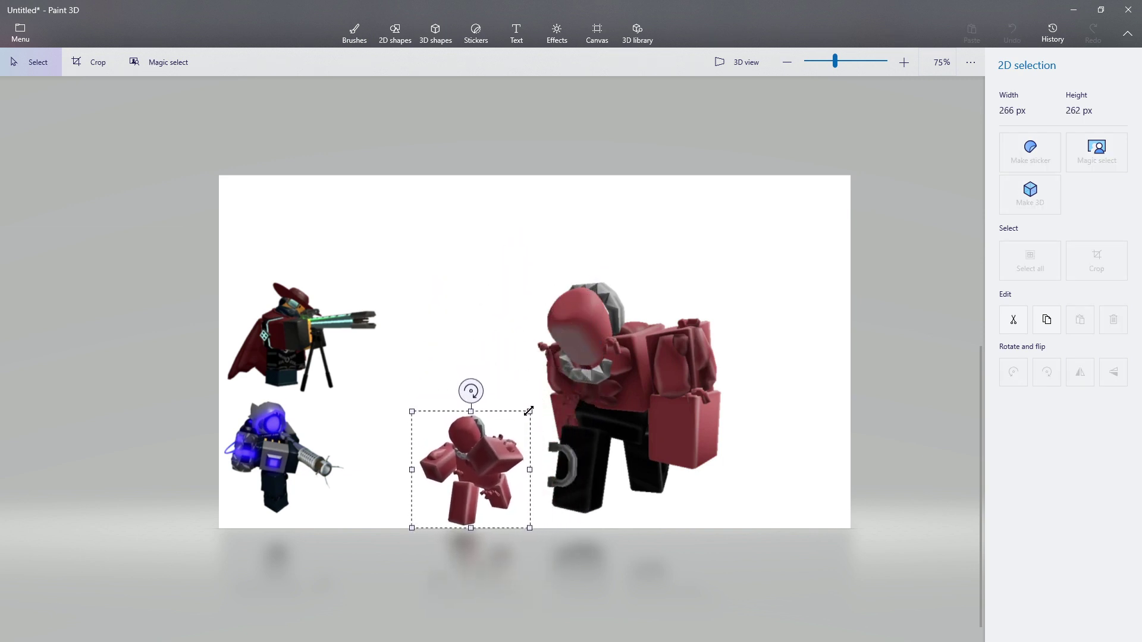
left_click_drag(488, 470, 487, 467)
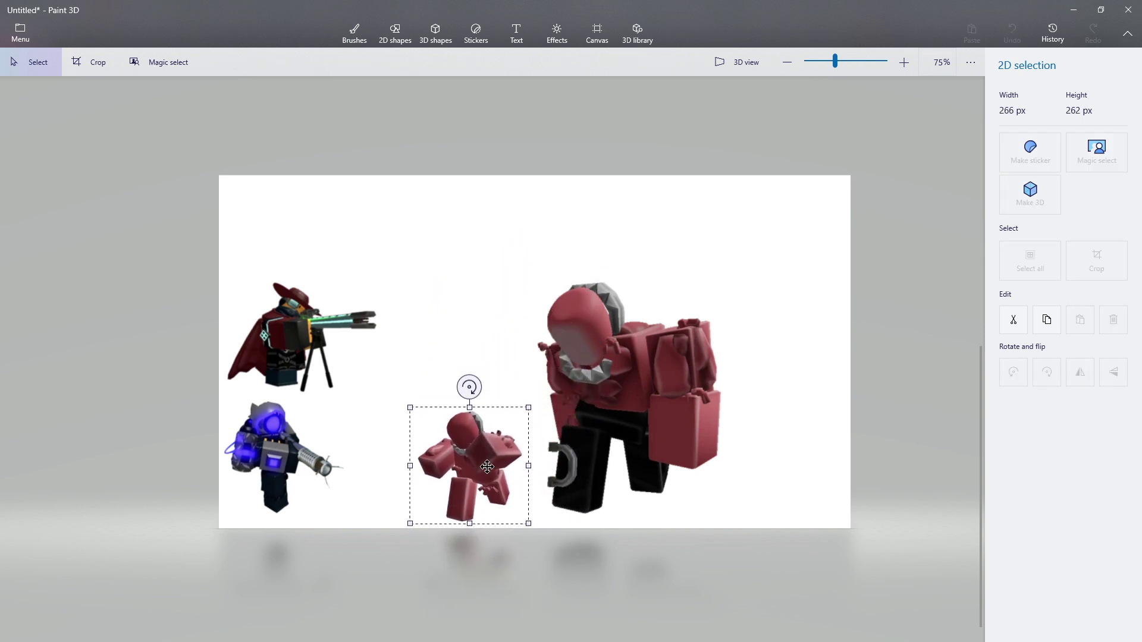
left_click(744, 450)
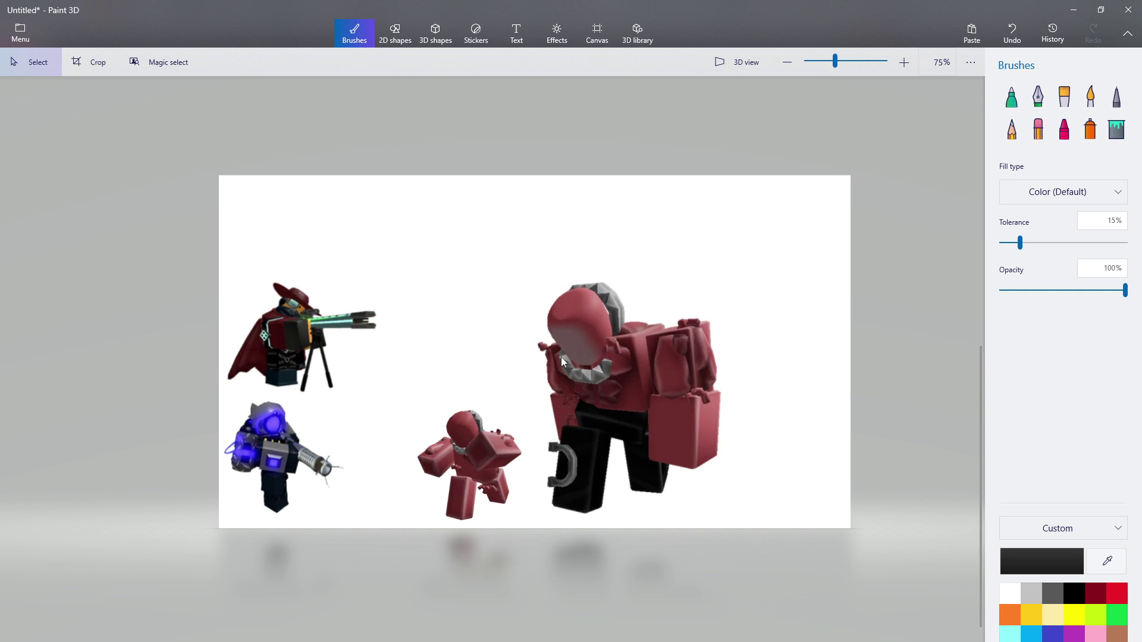
scroll(560, 360, "up", 5)
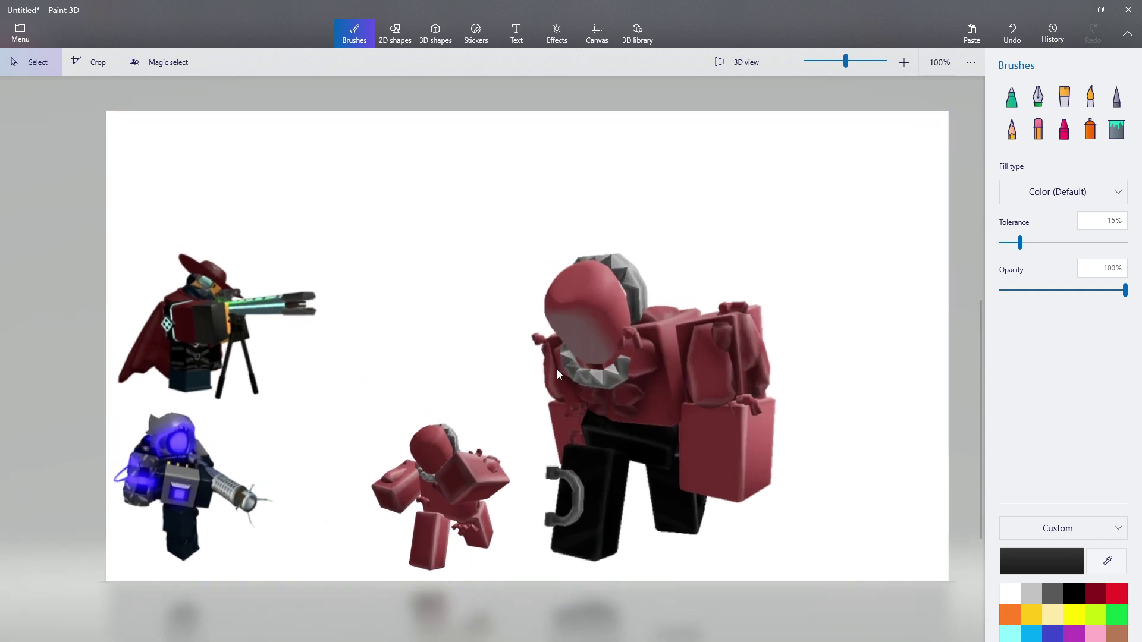
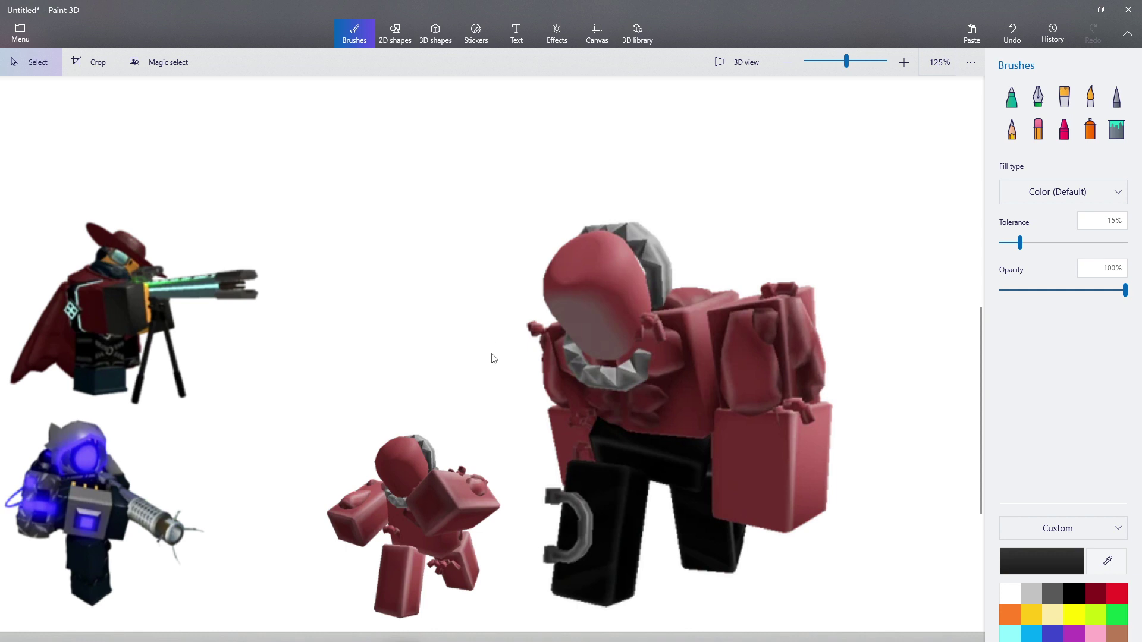
scroll(492, 359, "down", 3)
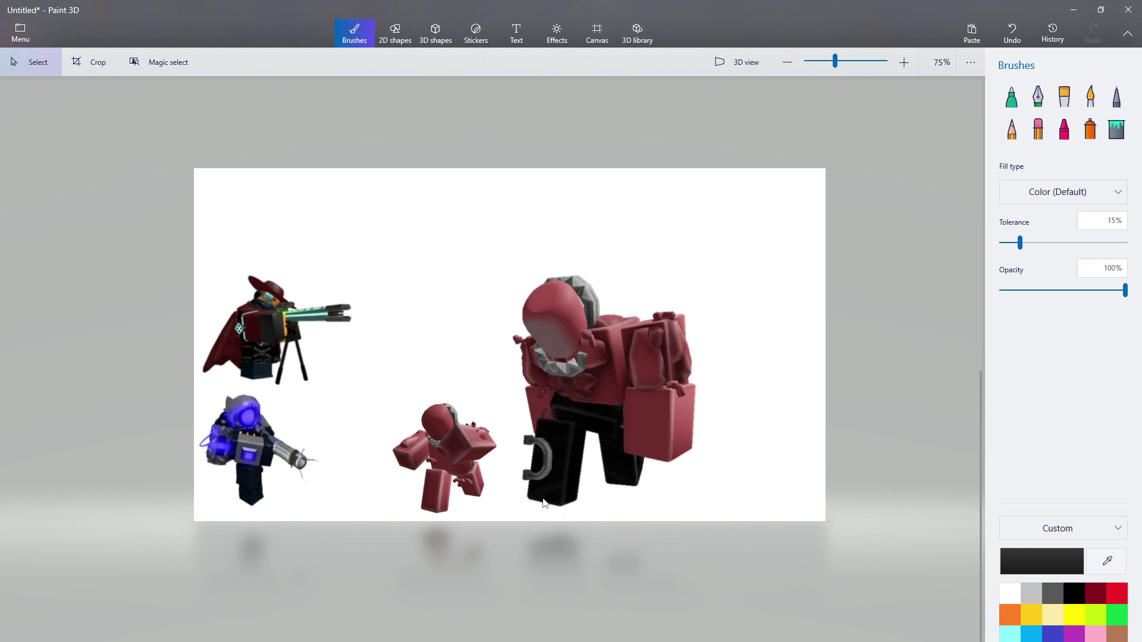
scroll(401, 474, "up", 1)
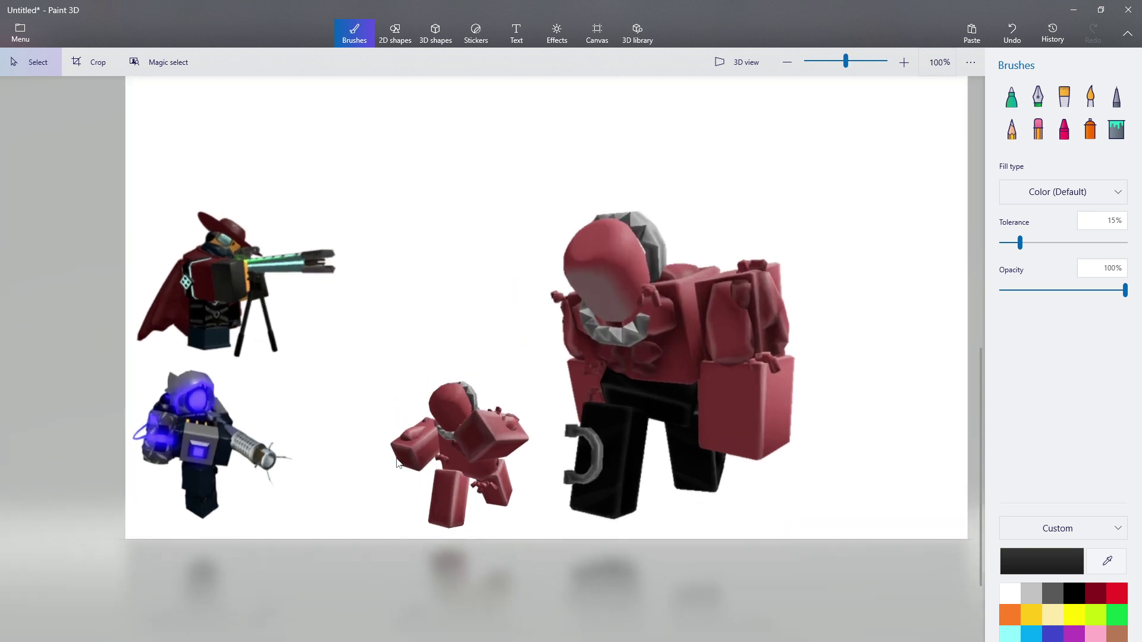
scroll(398, 462, "down", 1)
scroll(403, 467, "up", 1)
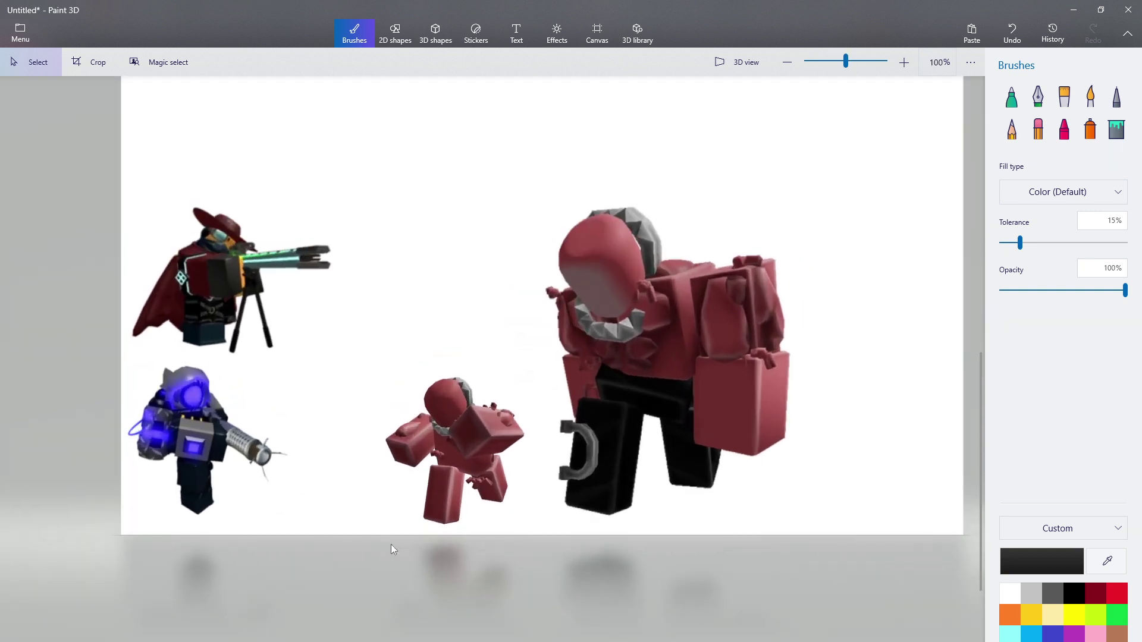
Select the Fleshling in front of the Amalgamation and move it off the canvas.
mouse_move(384, 538)
left_mouse_down()
mouse_move(488, 390)
mouse_move(534, 360)
mouse_move(515, 407)
mouse_move(513, 633)
left_mouse_up()
left_click(630, 606)
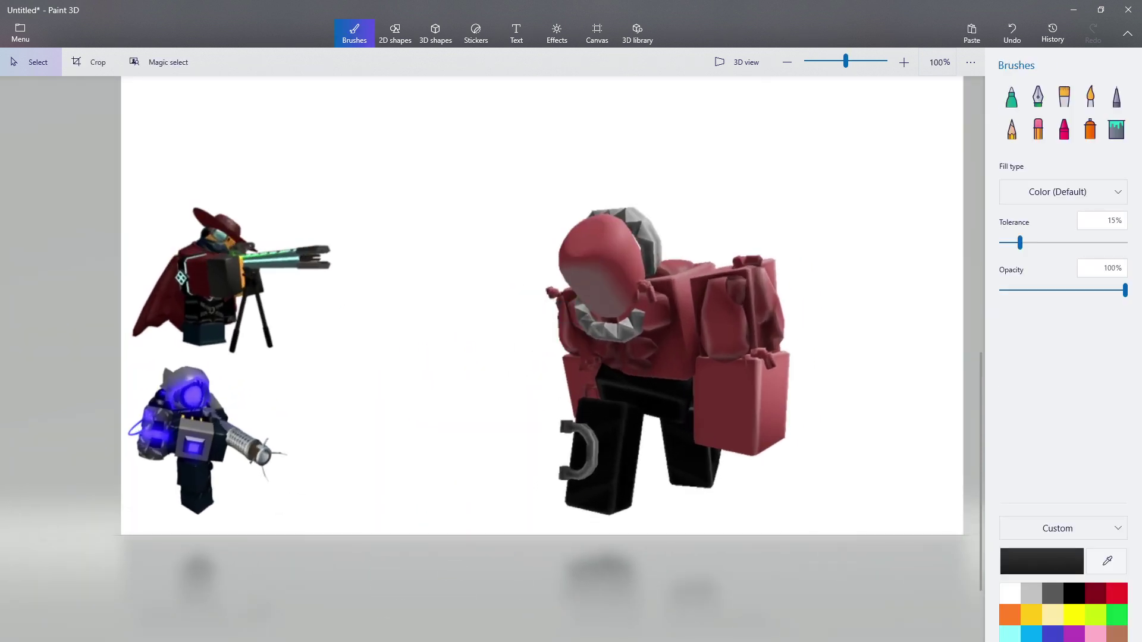
scroll(576, 609, "down", 2)
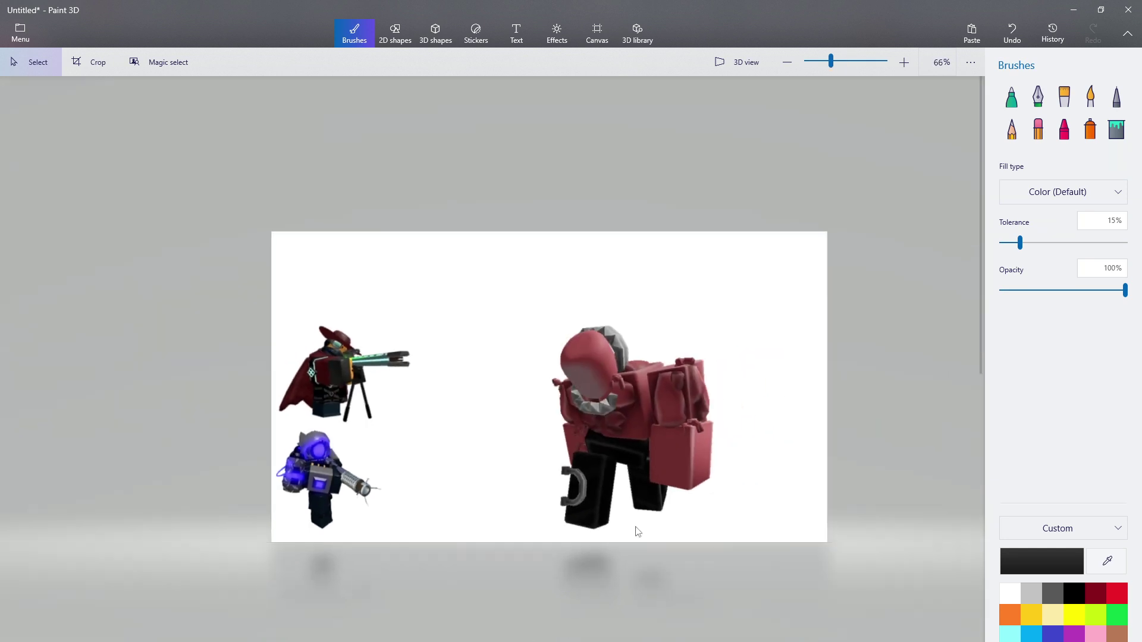
scroll(636, 531, "up", 1)
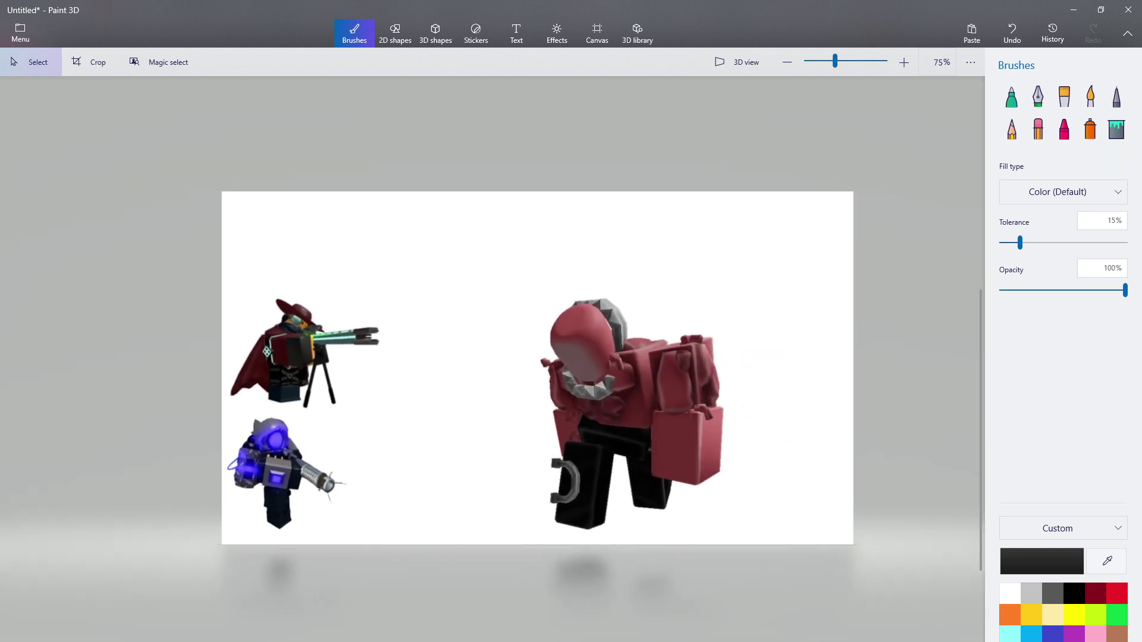
Pause and resume the OBS recording, and move the selected Amalgamation off the canvas in Paint 3D.
key("alt+Tab")
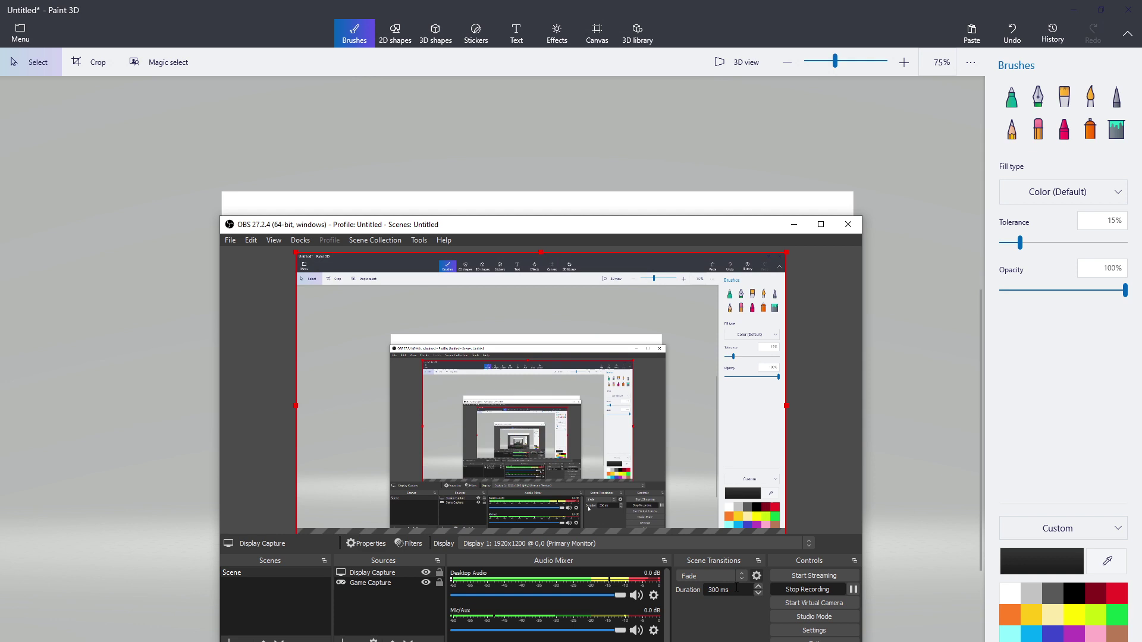
left_click(854, 590)
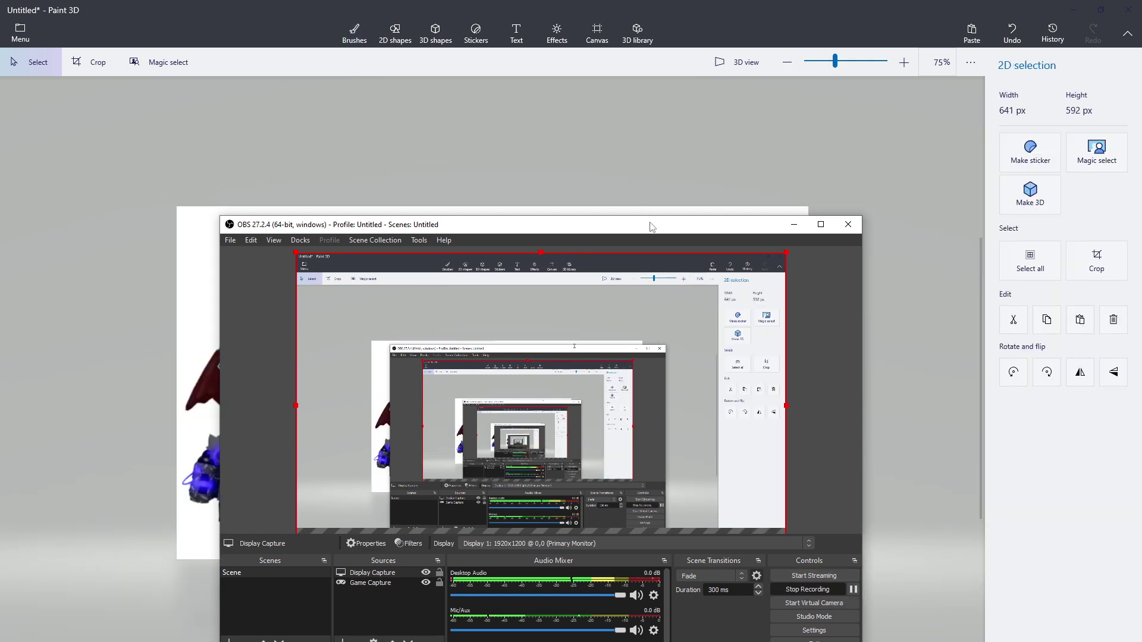
mouse_move(651, 227)
left_mouse_down()
mouse_move(656, 301)
mouse_move(632, 278)
mouse_move(989, 326)
left_mouse_up()
left_click(704, 562)
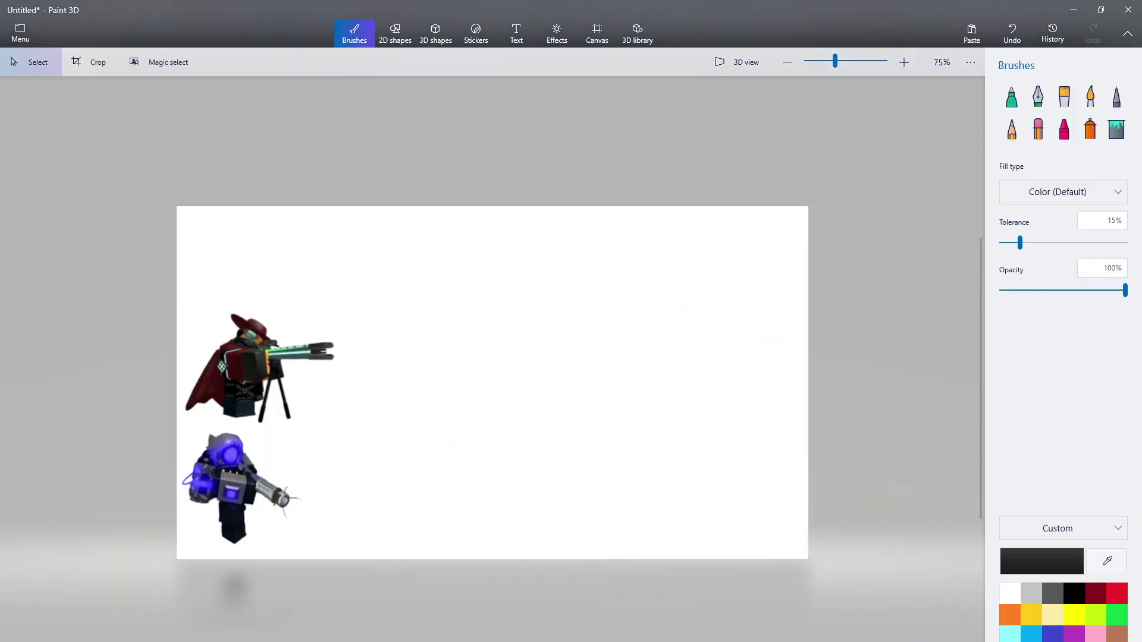
Pause and resume the OBS recording, and move the whole crowd of Fleshlings off the Paint 3D canvas.
key("alt+Tab")
left_click(926, 510)
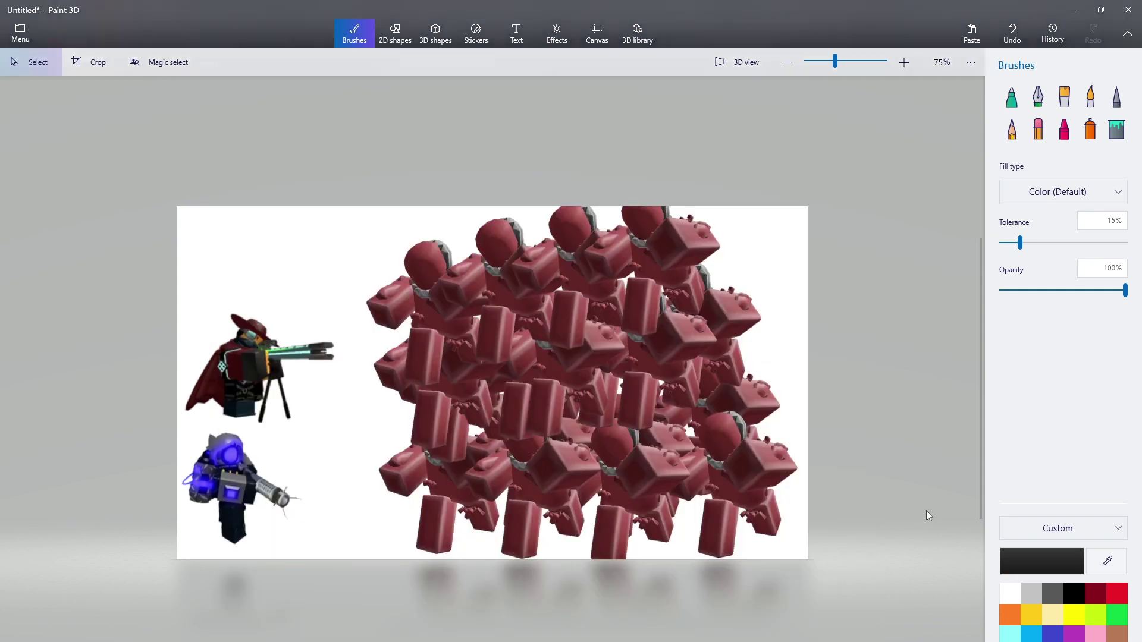
scroll(306, 502, "up", 1)
scroll(264, 433, "down", 1)
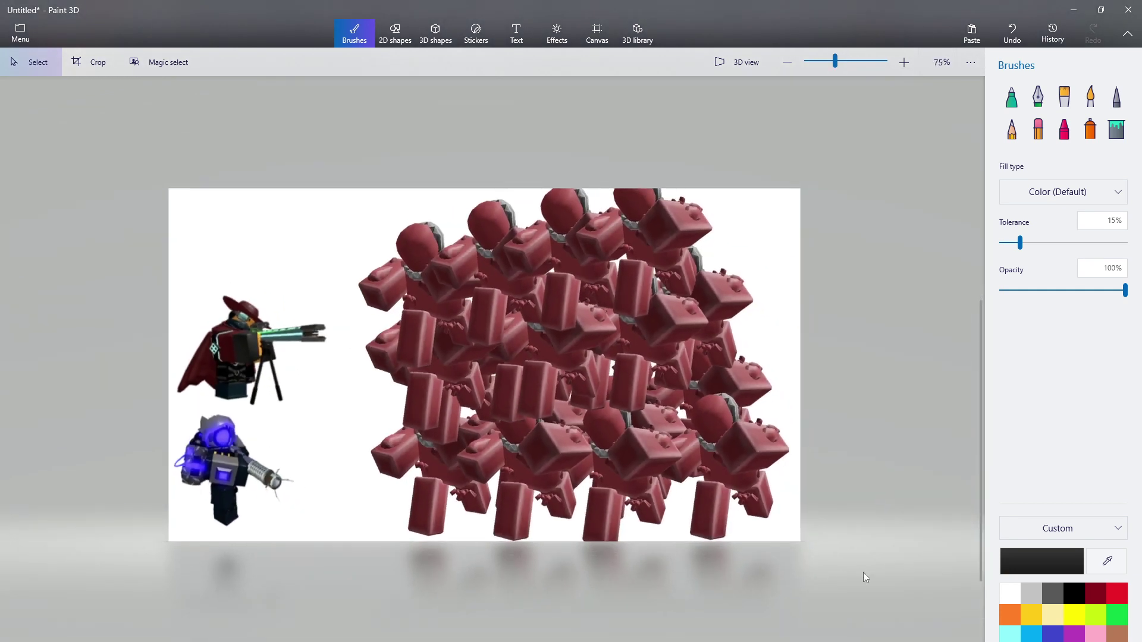
left_click_drag(864, 573, 345, 158)
mouse_move(363, 199)
left_mouse_down()
mouse_move(1026, 314)
mouse_move(1083, 334)
left_mouse_up()
left_click(901, 444)
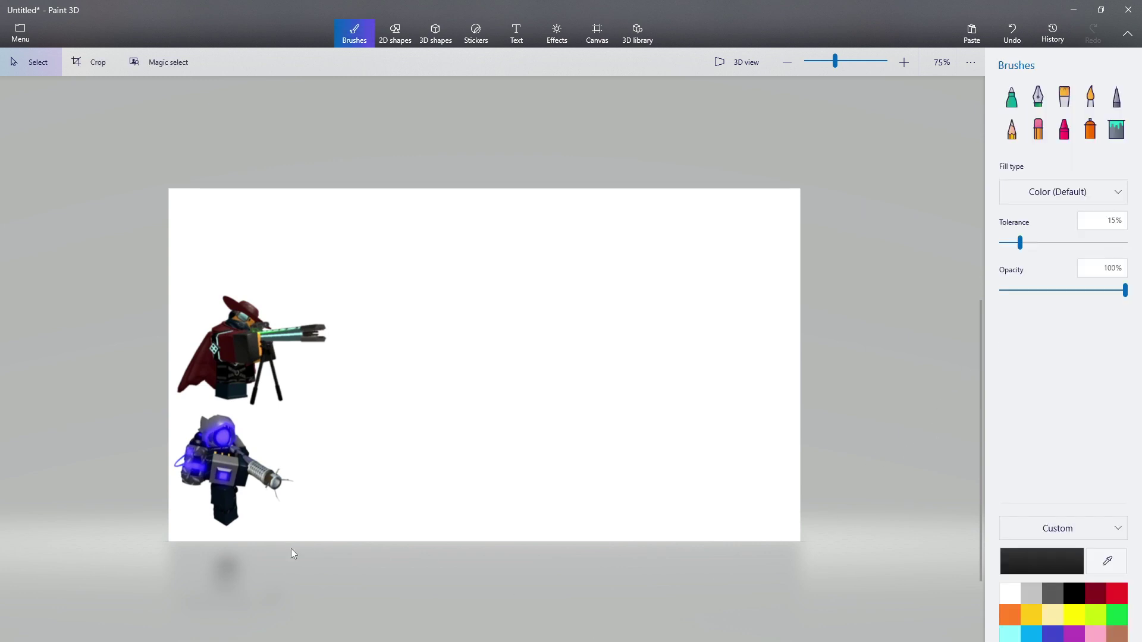
Pause and resume the OBS recording, paste the copied enemy image, size it to about 425 by 418 px and move it off the canvas.
key("alt+Tab")
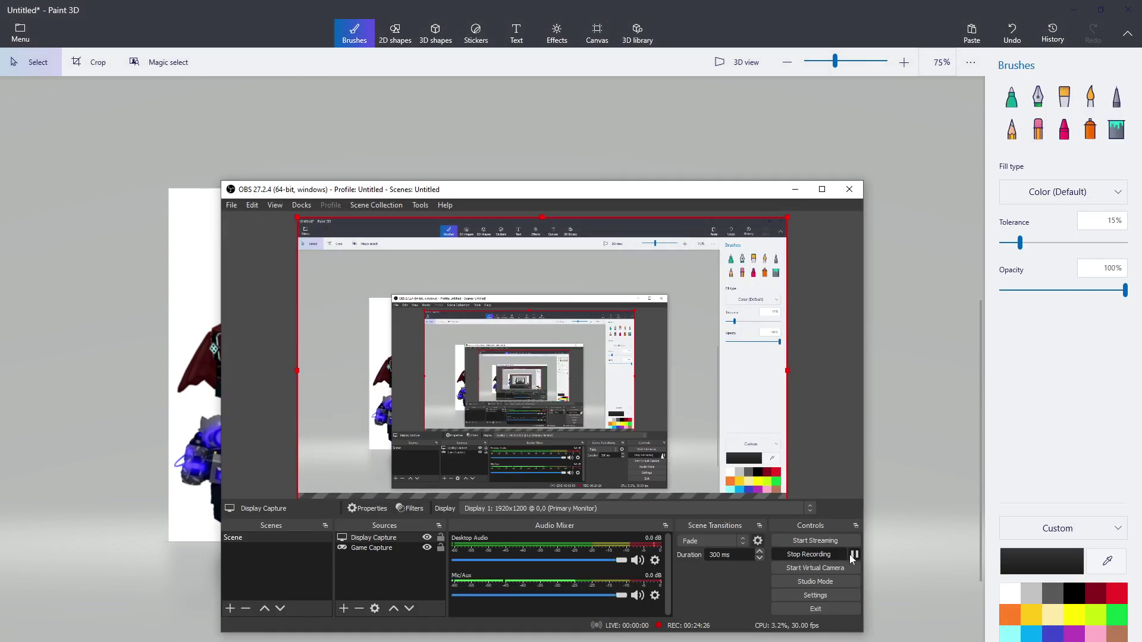
left_click(854, 554)
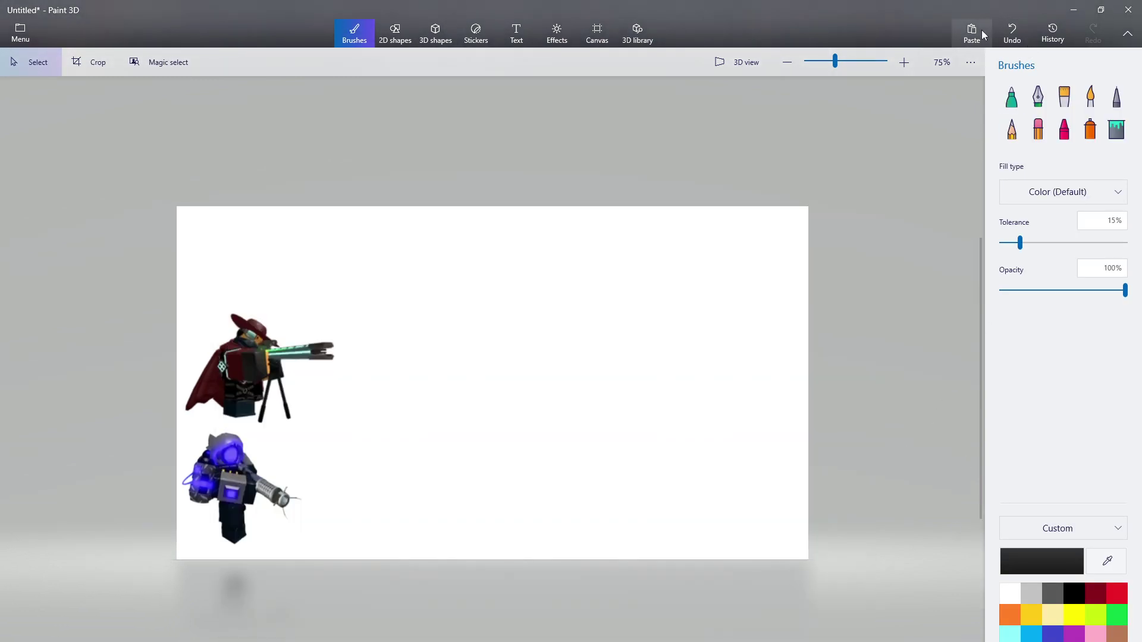
left_click(982, 32)
left_click_drag(489, 383, 573, 454)
left_click_drag(651, 377, 684, 346)
left_click_drag(596, 408, 596, 3)
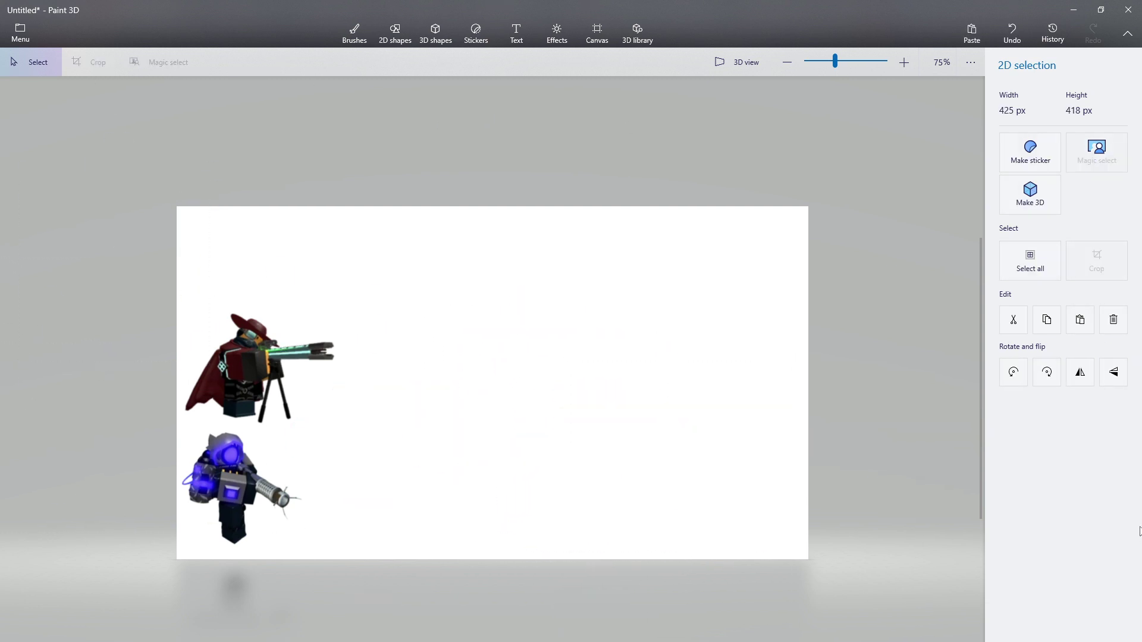
left_click(354, 33)
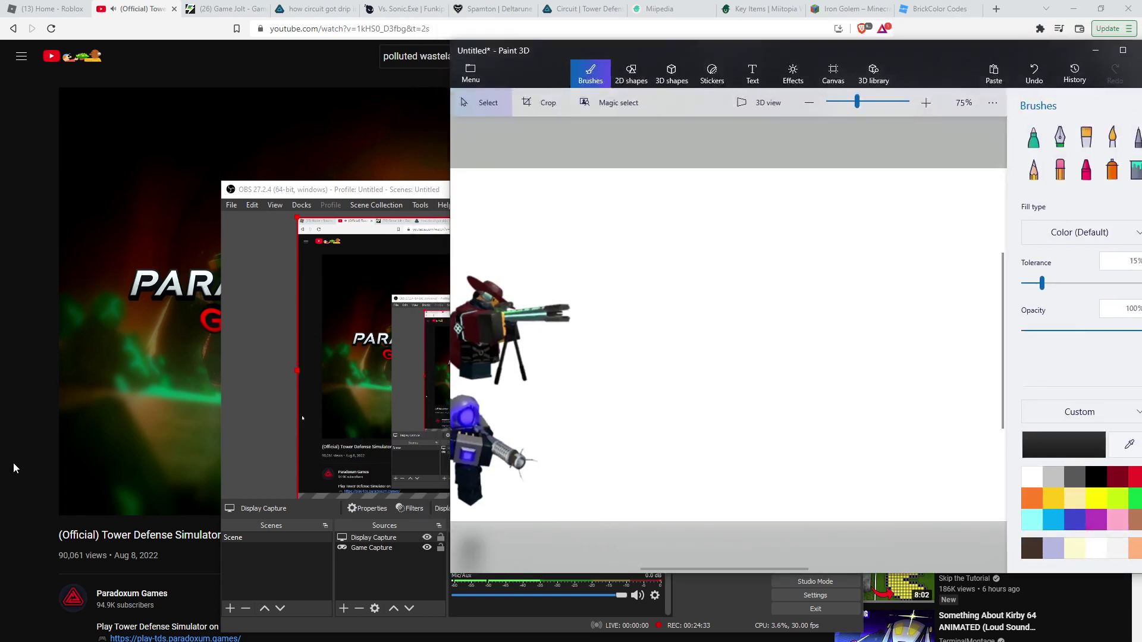
Switch to the Polluted Wasteland II wiki page in the browser, open the linked Rusher page and copy the With Shield image.
left_click(13, 463)
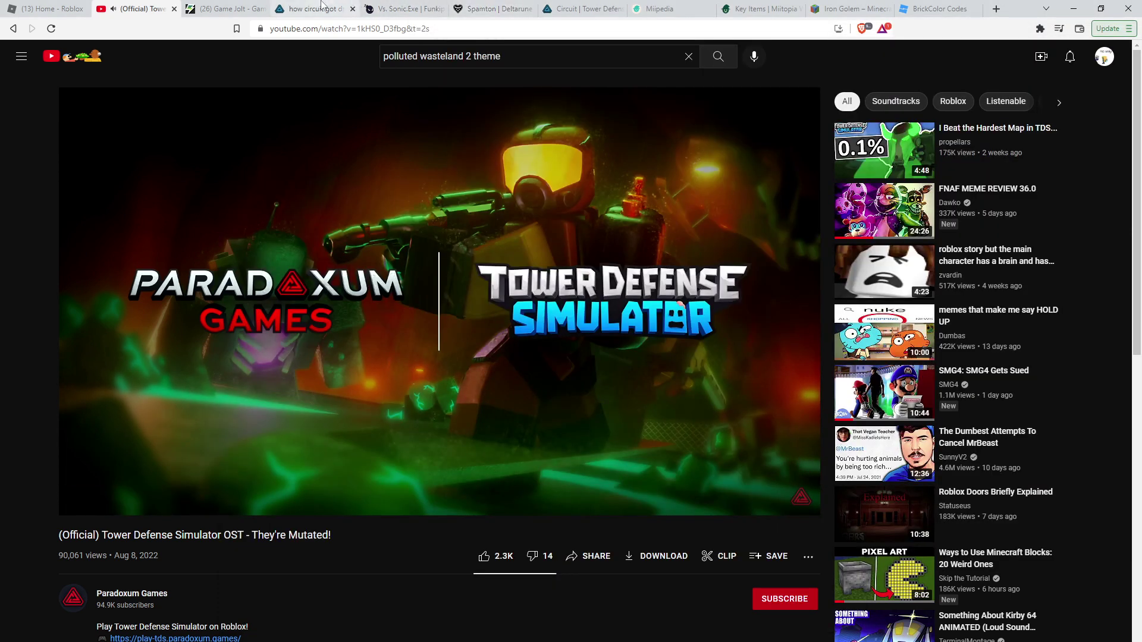
left_click(572, 9)
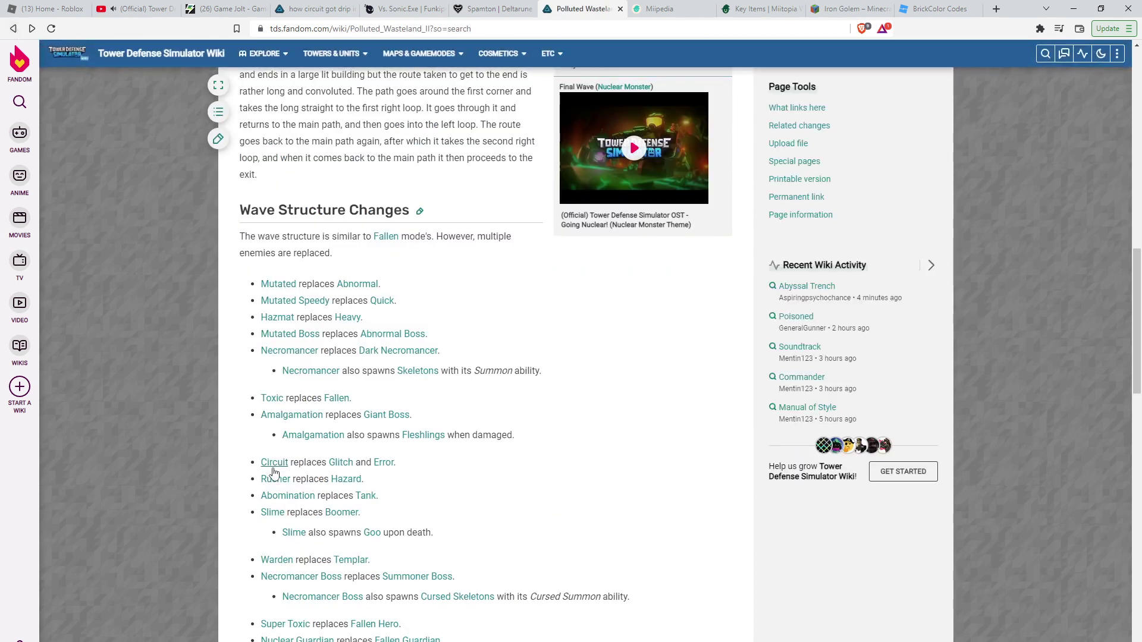
left_click(274, 479)
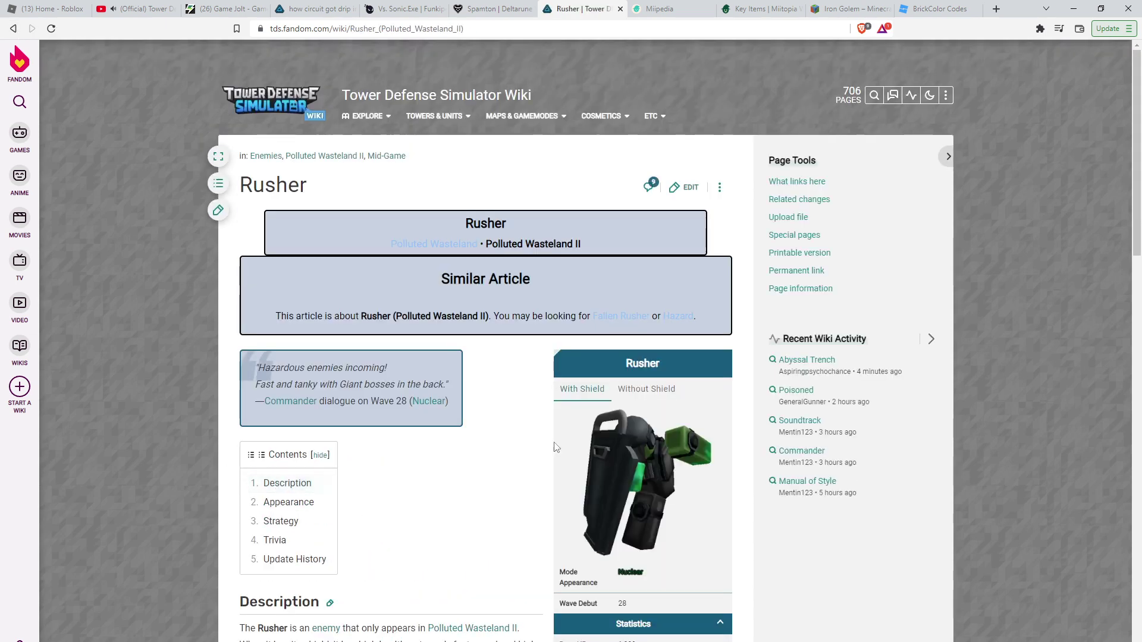
right_click(634, 453)
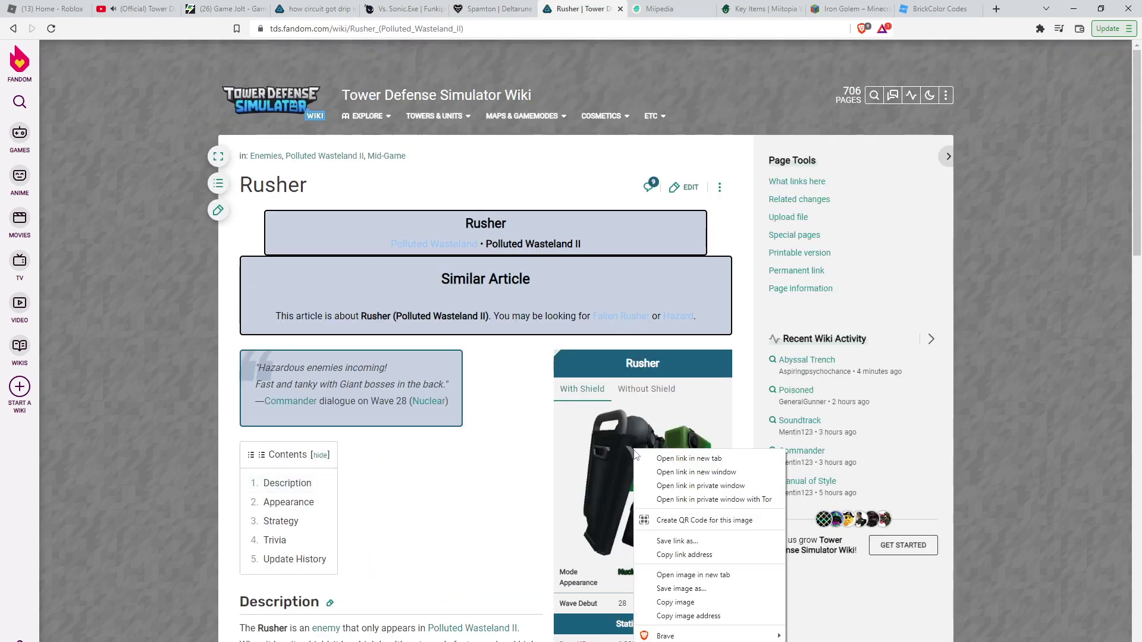
left_click(675, 603)
Return to Paint 3D maximized, paste the shielded Rusher, rotate it clockwise and place it low on the right half of the canvas.
key("alt+Tab")
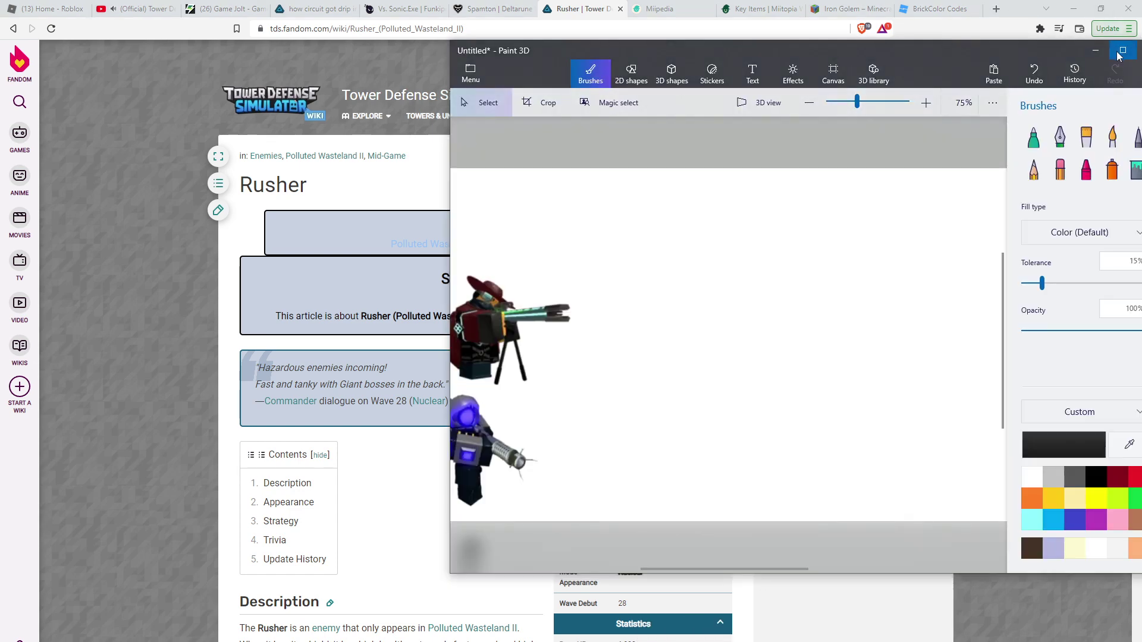
left_click(1120, 53)
left_click(971, 34)
mouse_move(536, 390)
left_mouse_down()
mouse_move(914, 457)
mouse_move(698, 479)
mouse_move(511, 476)
left_mouse_up()
left_click_drag(508, 373, 580, 399)
left_click_drag(518, 467, 613, 495)
left_click(508, 401)
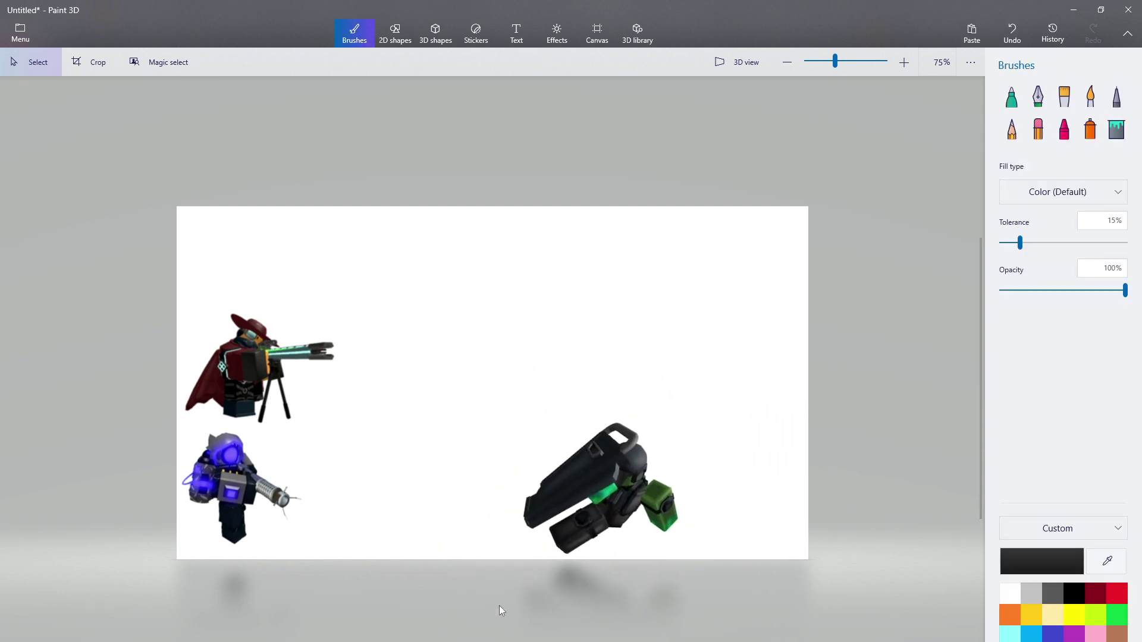
Select the shielded Rusher and move it off the canvas.
left_click_drag(500, 620, 750, 364)
left_click_drag(645, 416, 658, 641)
left_click(690, 357)
Switch to the Rusher wiki page in the browser, show the Without Shield version and copy its image.
mouse_move(795, 8)
left_mouse_down()
mouse_move(795, 43)
mouse_move(80, 363)
left_mouse_up()
left_click(645, 389)
right_click(647, 479)
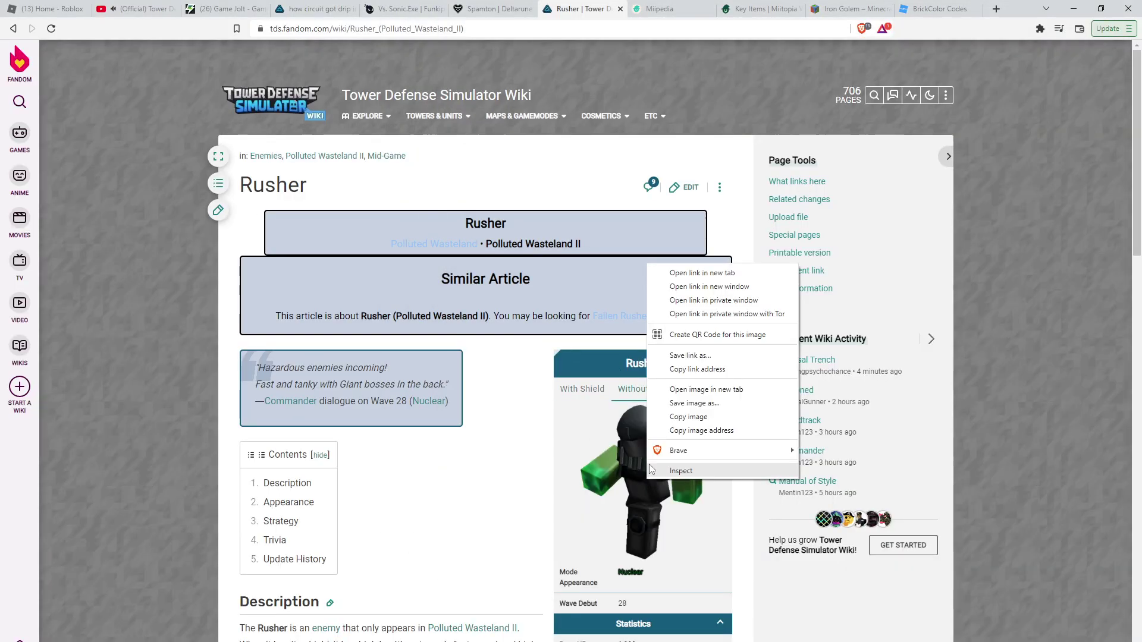
left_click(696, 417)
Return to Paint 3D maximized, paste the unshielded Rusher and place it low on the right half of the canvas.
key("alt+Tab")
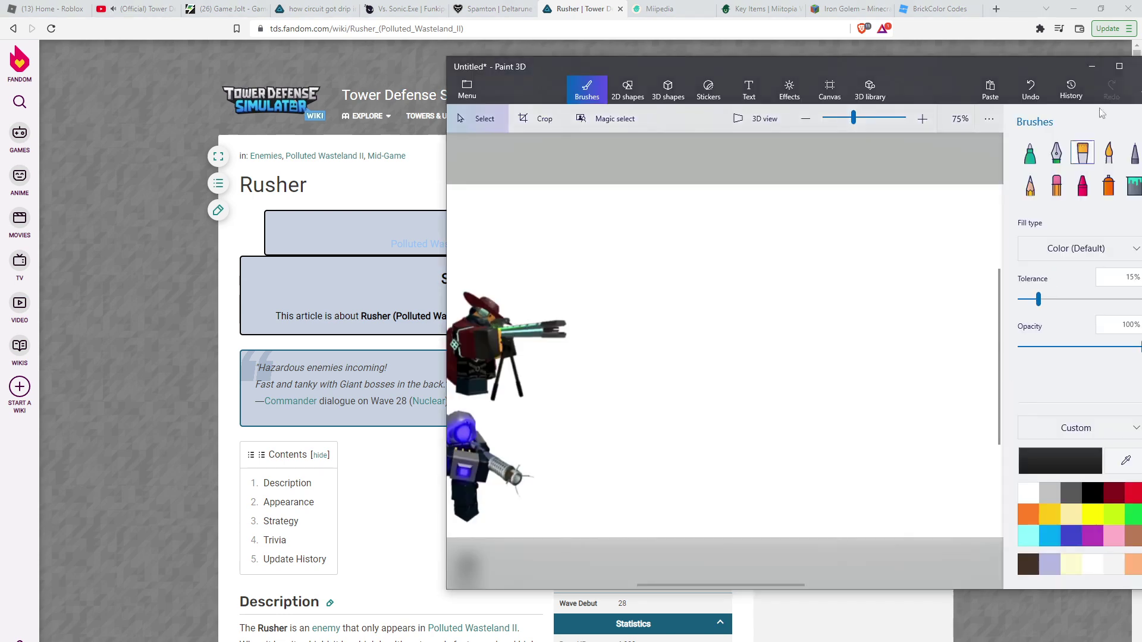
left_click(1119, 67)
key("ctrl+v")
left_click_drag(510, 420, 611, 495)
left_click(651, 572)
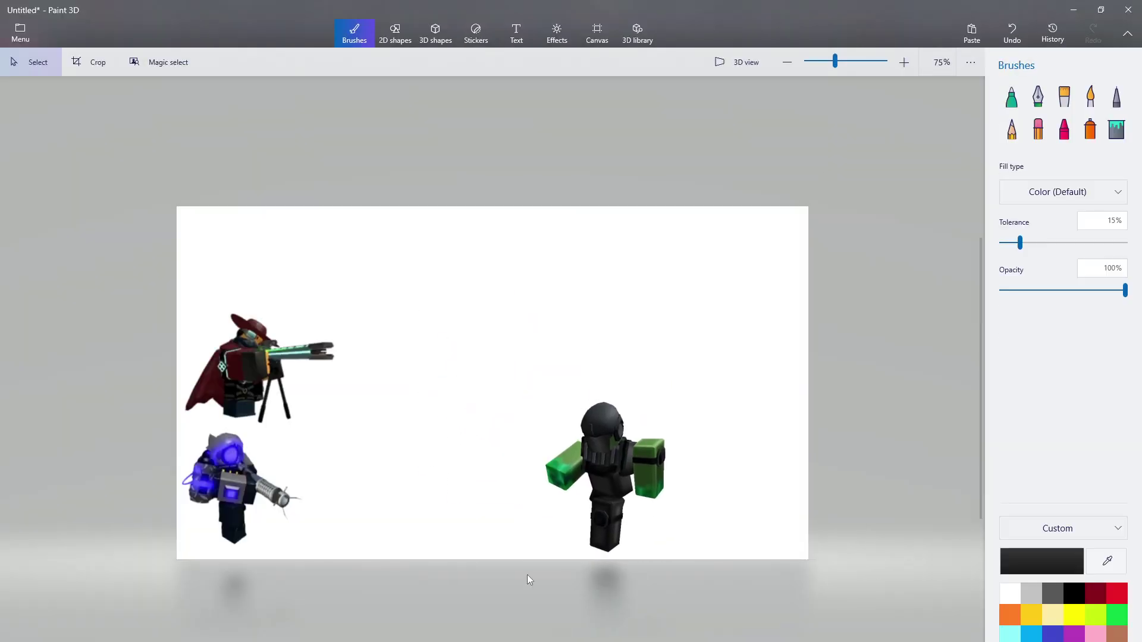
Select the unshielded Rusher and delete it from the canvas.
mouse_move(488, 586)
left_mouse_down()
mouse_move(689, 425)
mouse_move(747, 398)
left_mouse_up()
left_click_drag(686, 521, 688, 589)
key("Delete")
Switch to the browser, go back from the Rusher page, open the Abomination wiki page and copy its image.
left_click_drag(780, 5, 785, 43)
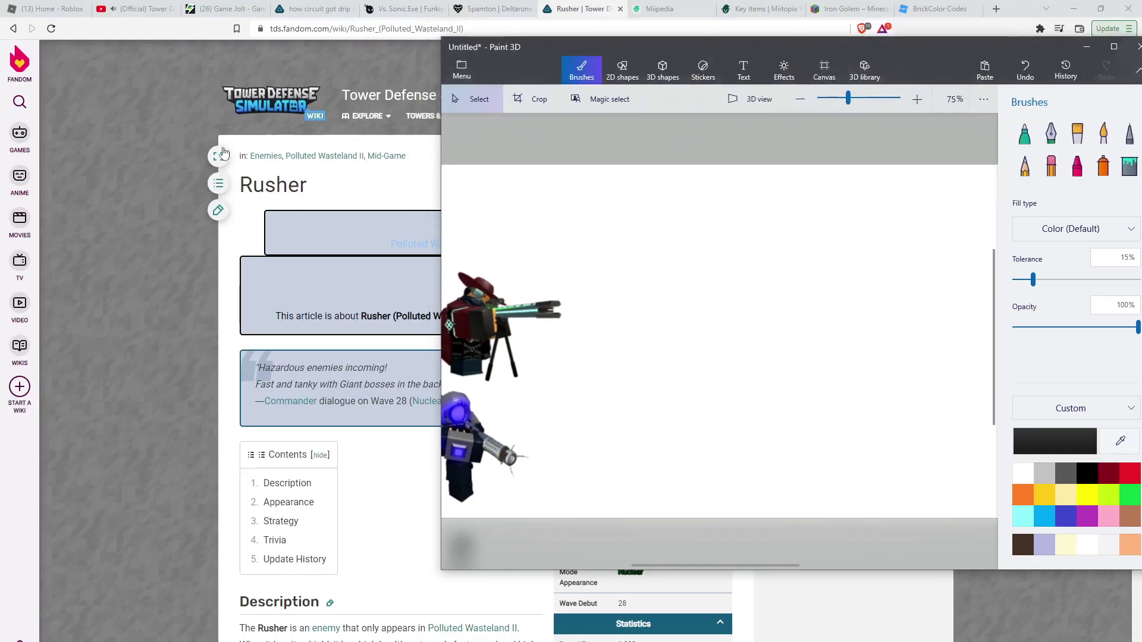
left_click(139, 142)
left_click(15, 30)
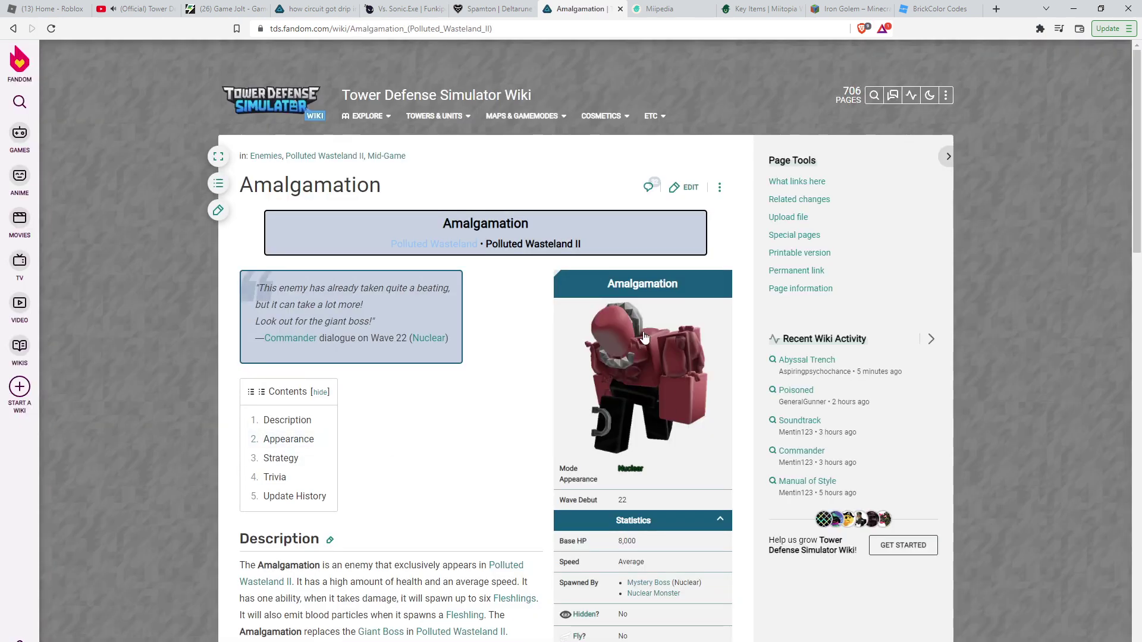
left_click(12, 28)
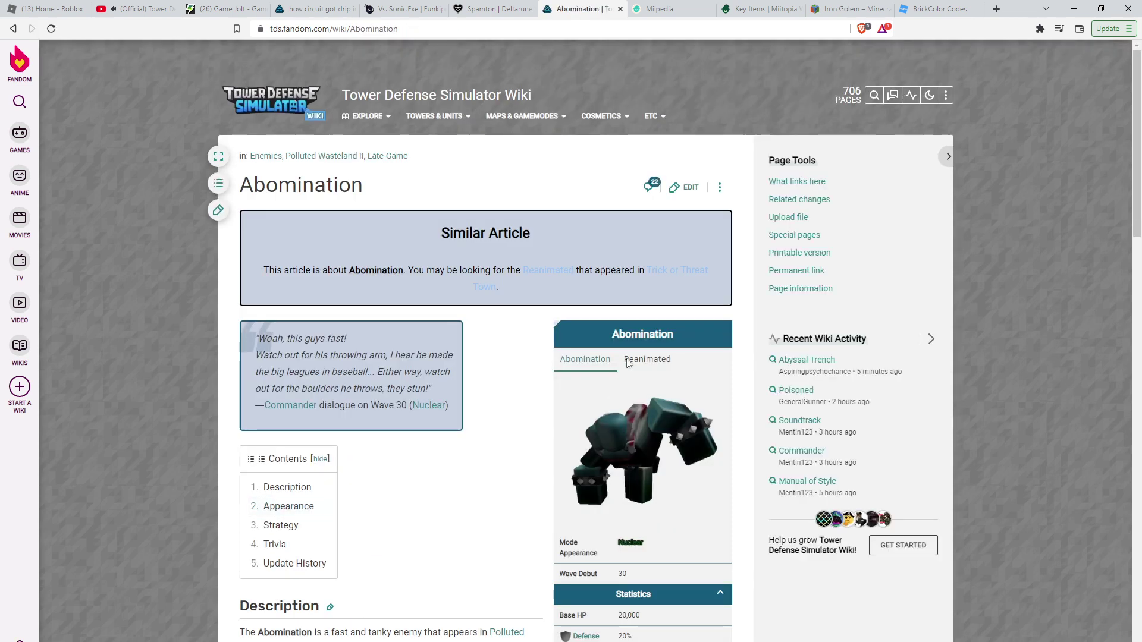
right_click(631, 455)
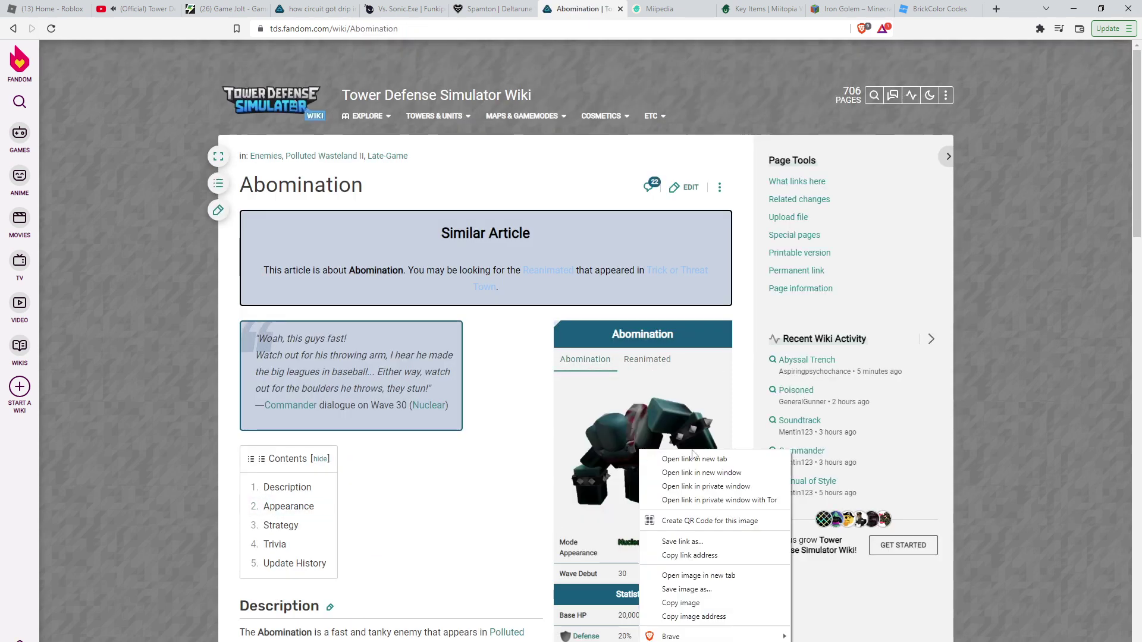
left_click(686, 610)
Return to Paint 3D maximized, and pause and resume the screen recording in OBS.
left_click(726, 629)
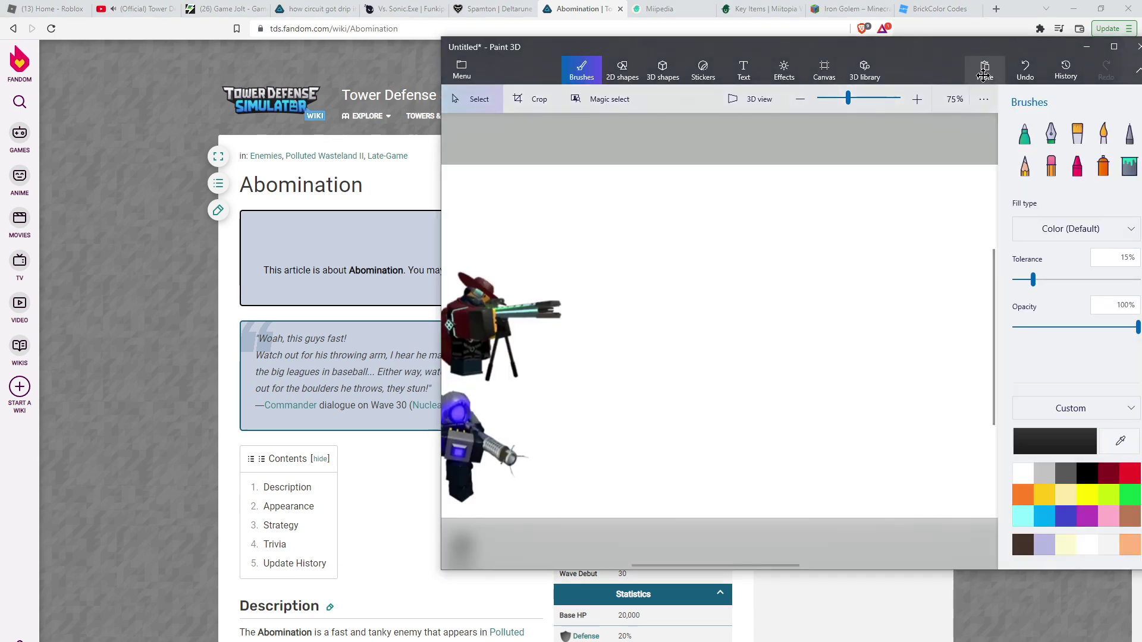
left_click(1111, 50)
key("alt+Tab")
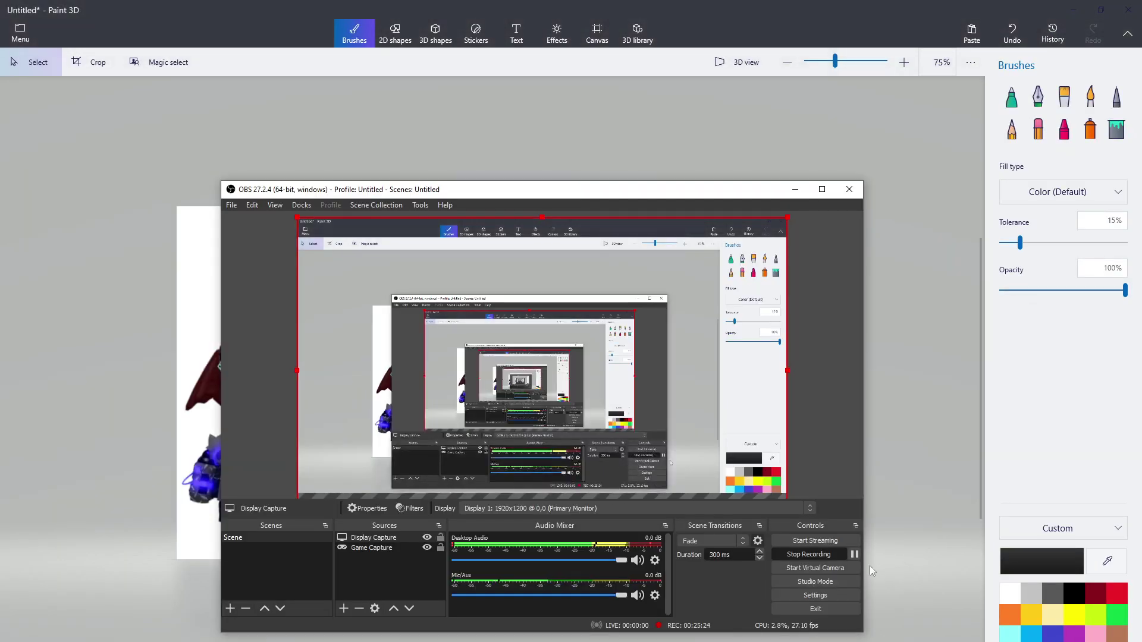
left_click(856, 556)
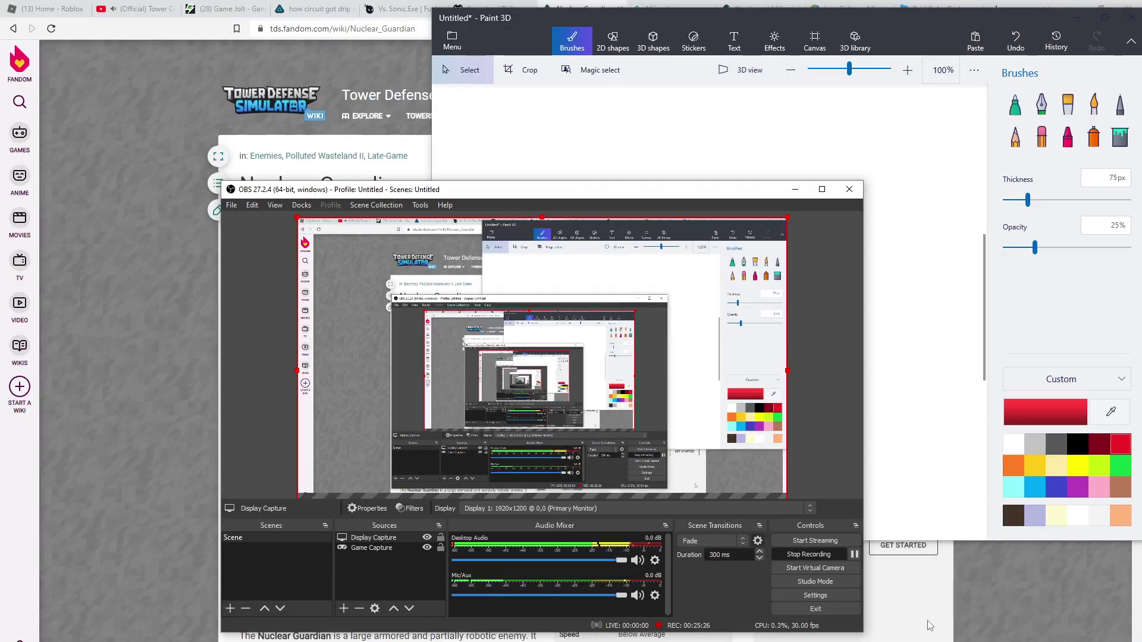
left_click(854, 554)
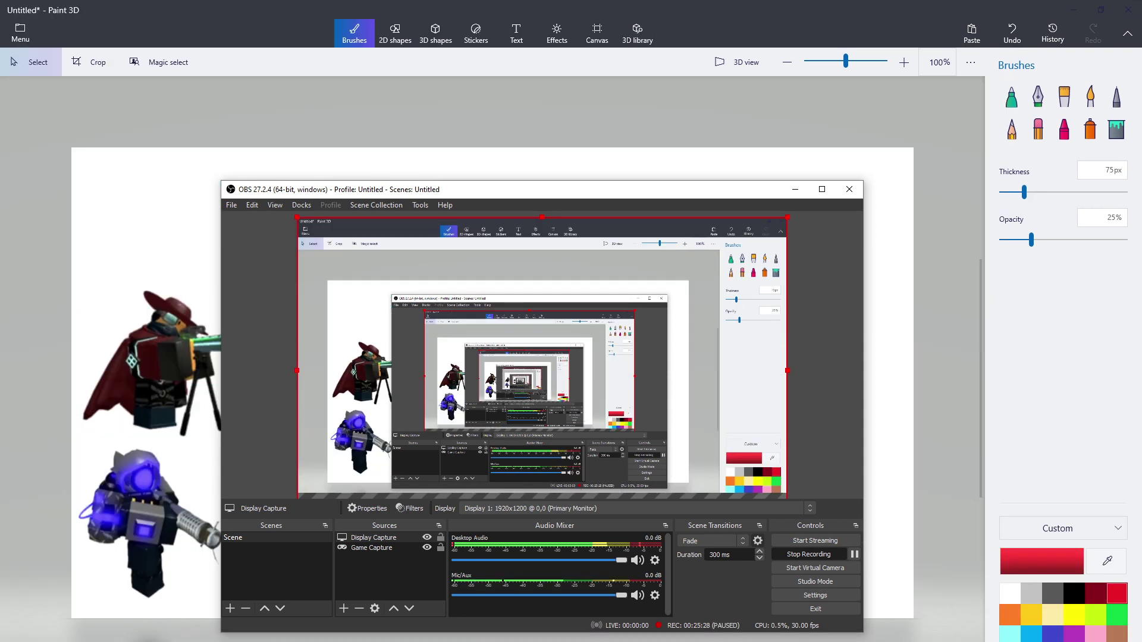
Paste the Nuclear Guardian image in Paint 3D, enlarge it and place it on the right half of the canvas facing the towers.
left_click(866, 5)
left_click(957, 29)
left_click_drag(527, 334, 602, 447)
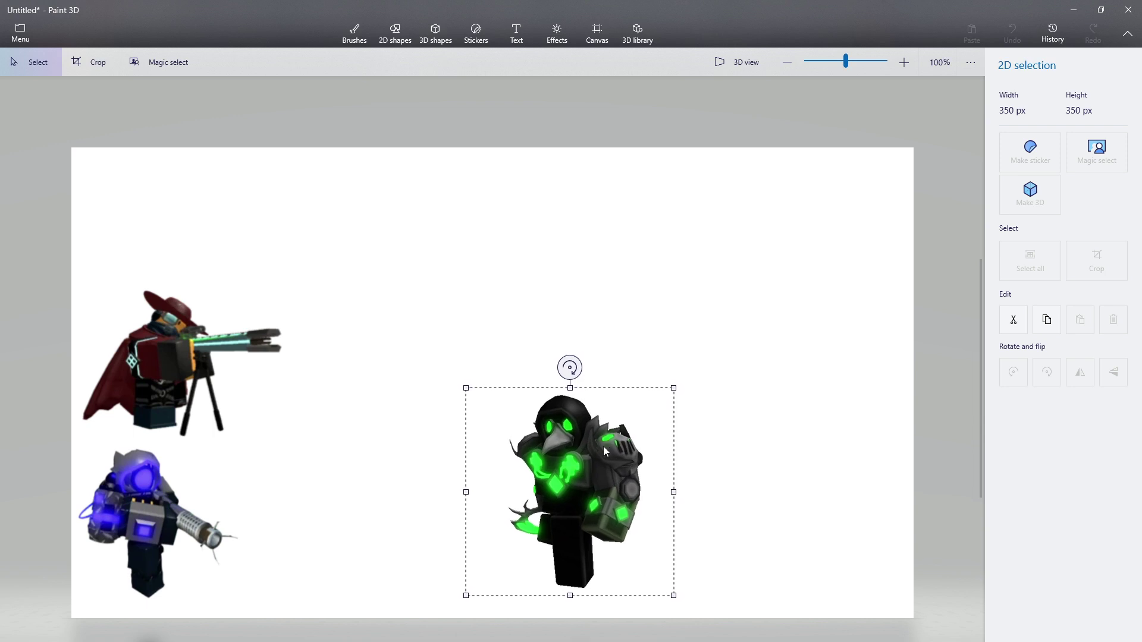
left_click_drag(674, 388, 750, 317)
left_click(636, 636)
scroll(16, 581, "up", 1)
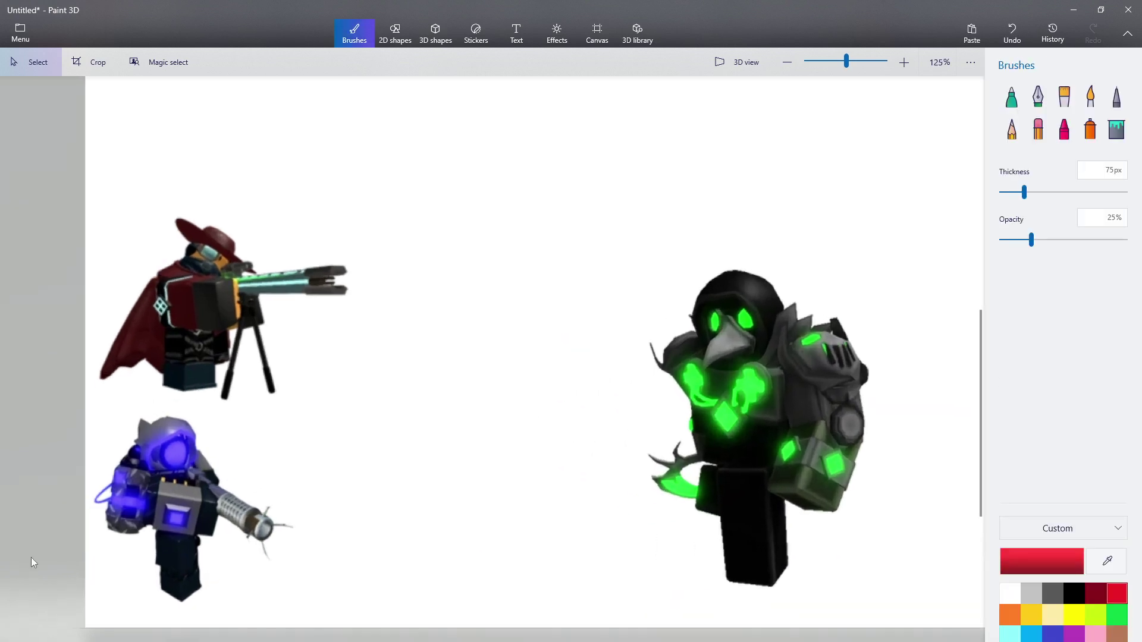
scroll(350, 516, "right", 3)
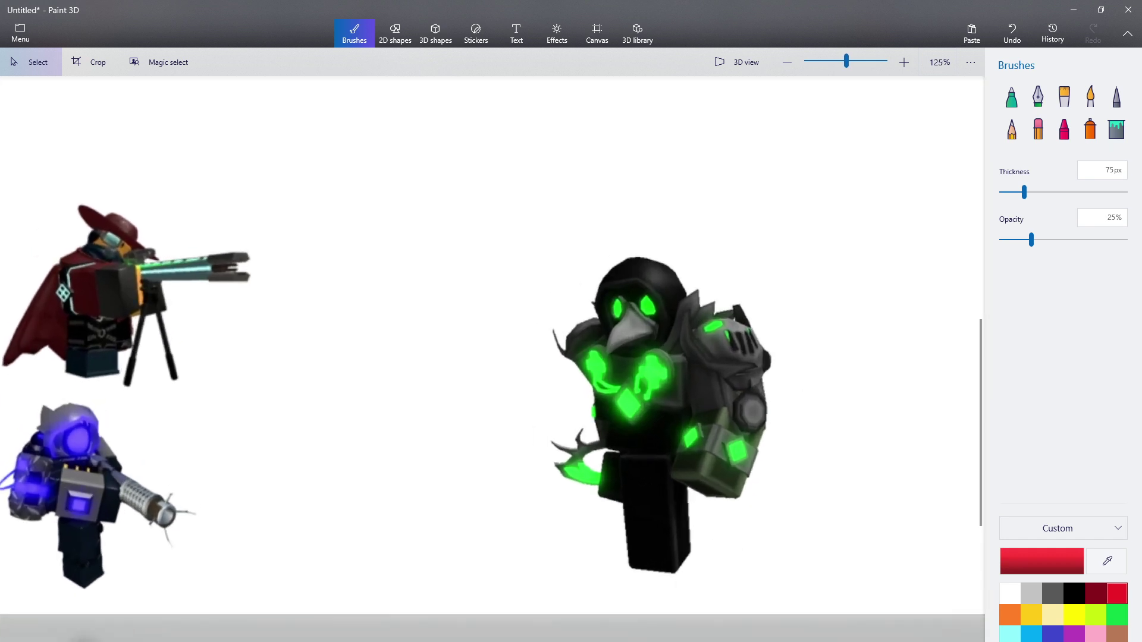
Switch to Voicemod, look through the voice list and choose the Cave voice.
key("alt+Tab")
scroll(463, 417, "up", 2)
scroll(462, 404, "down", 5)
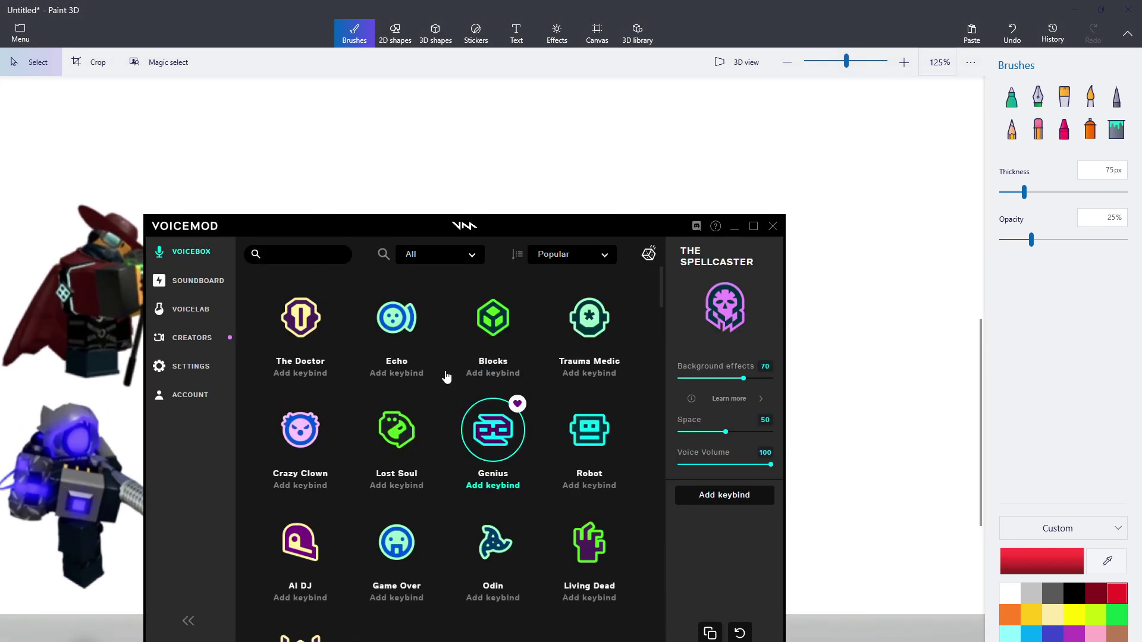
scroll(447, 376, "up", 4)
left_click(589, 350)
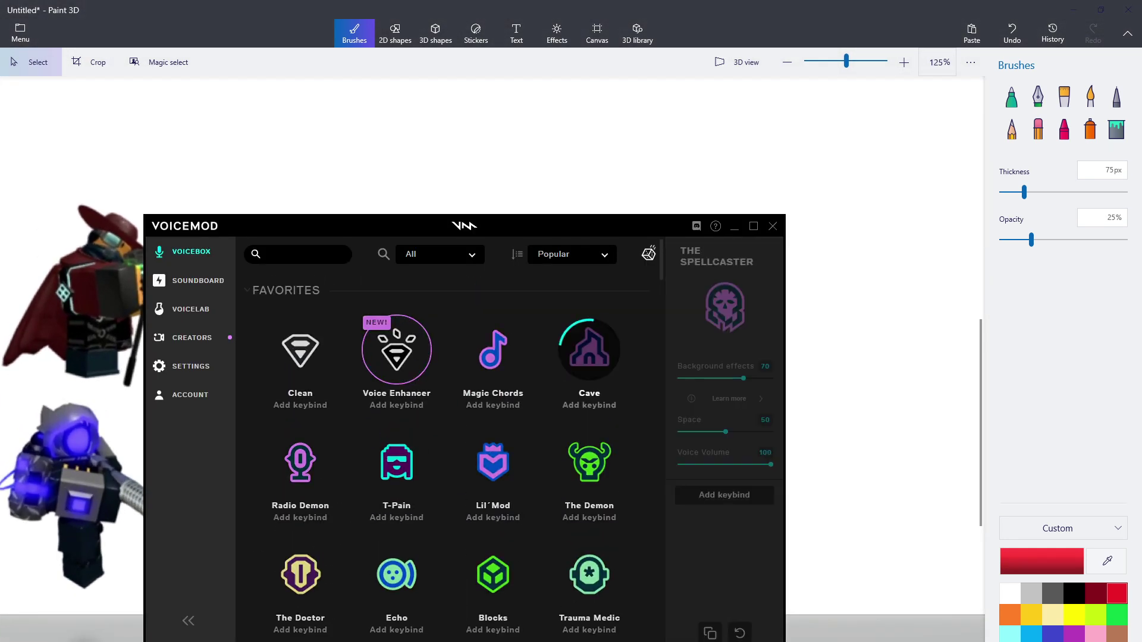
Return to Paint 3D, select the Nuclear Guardian and stretch it sideways to about 510 px wide.
key("alt+Tab")
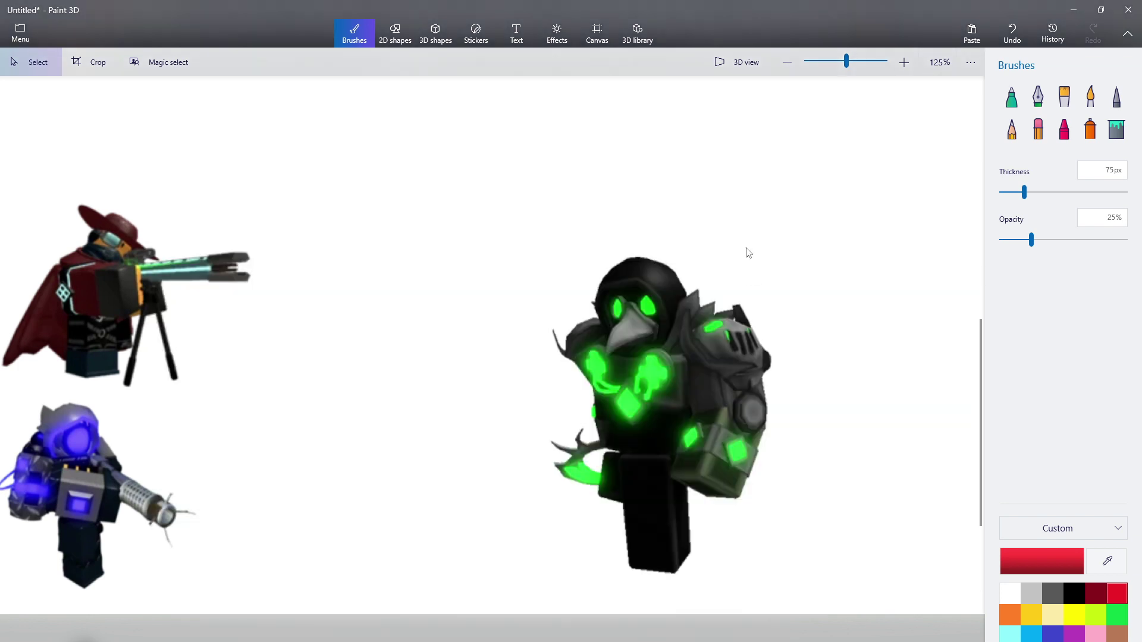
scroll(748, 252, "up", 1)
scroll(631, 352, "down", 2)
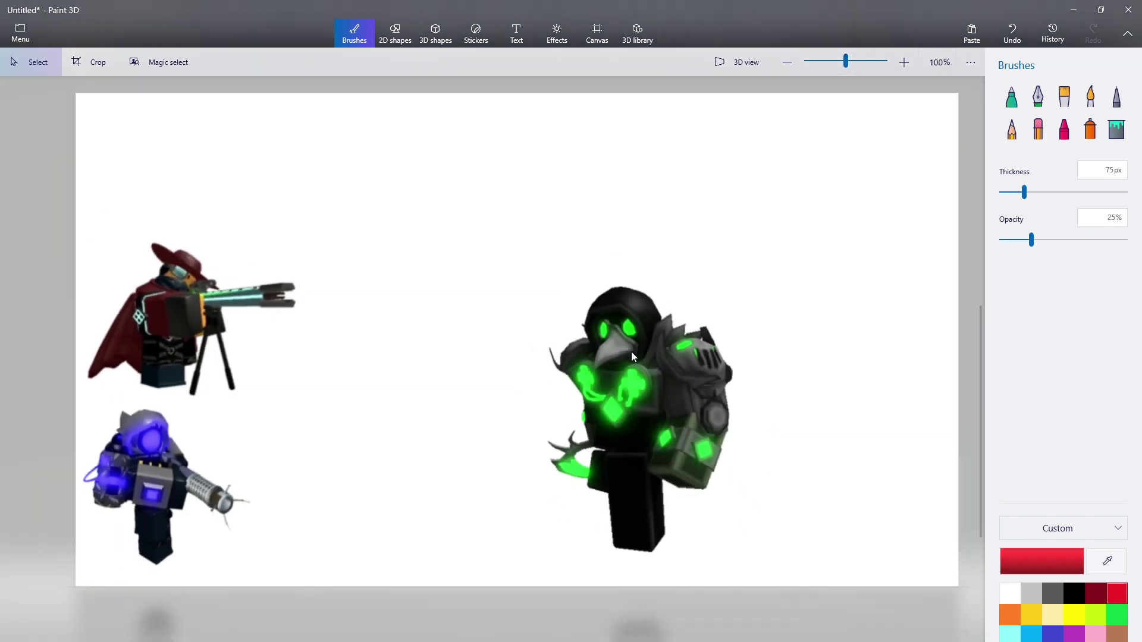
scroll(563, 394, "up", 1)
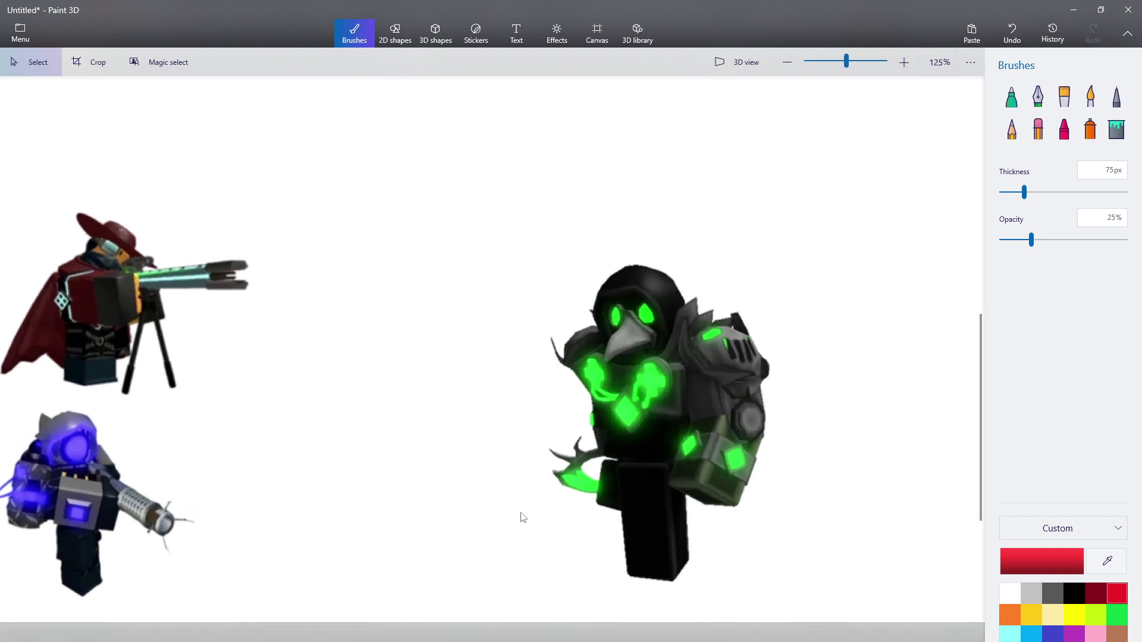
left_click_drag(474, 618, 835, 206)
scroll(804, 304, "down", 1)
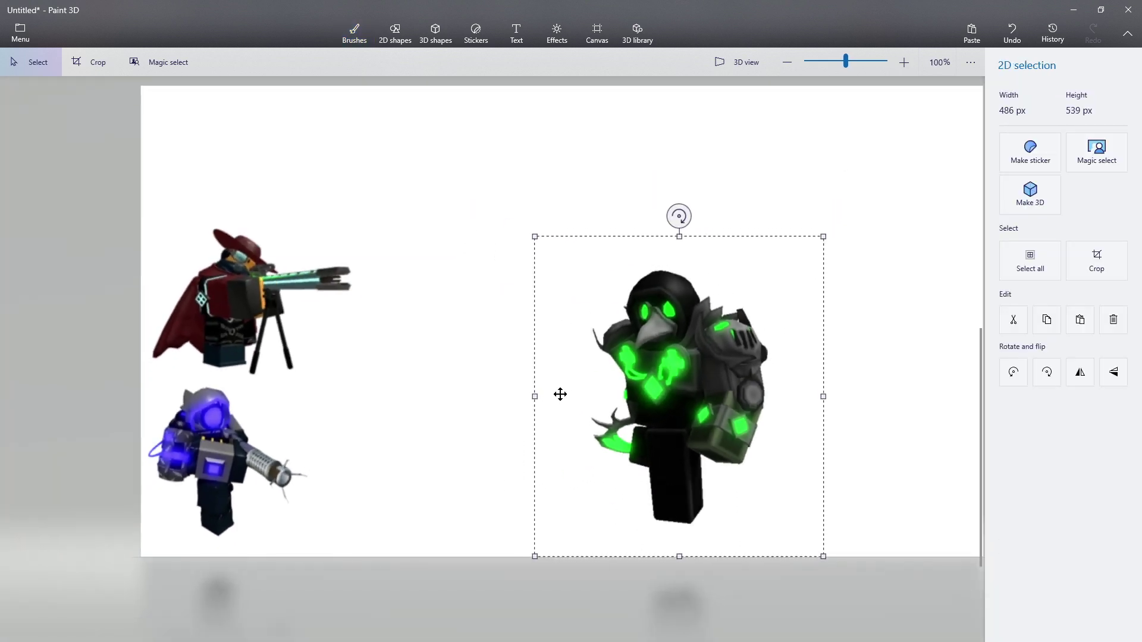
mouse_move(535, 396)
left_mouse_down()
mouse_move(1099, 364)
mouse_move(512, 360)
left_mouse_up()
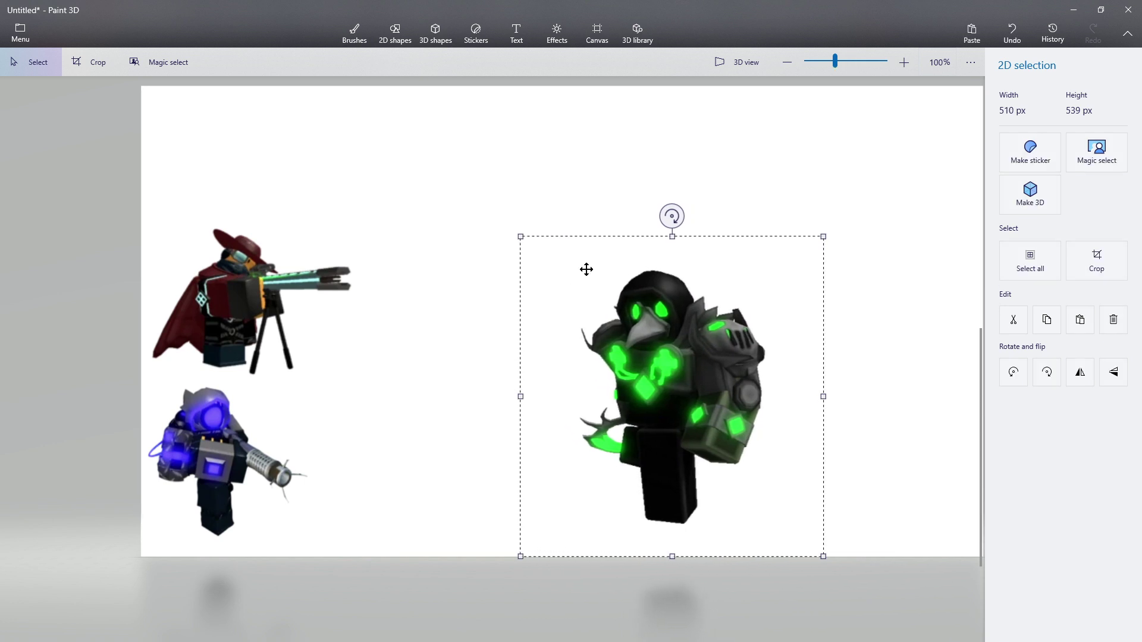
scroll(586, 270, "down", 1)
left_click(863, 522)
scroll(611, 478, "up", 1)
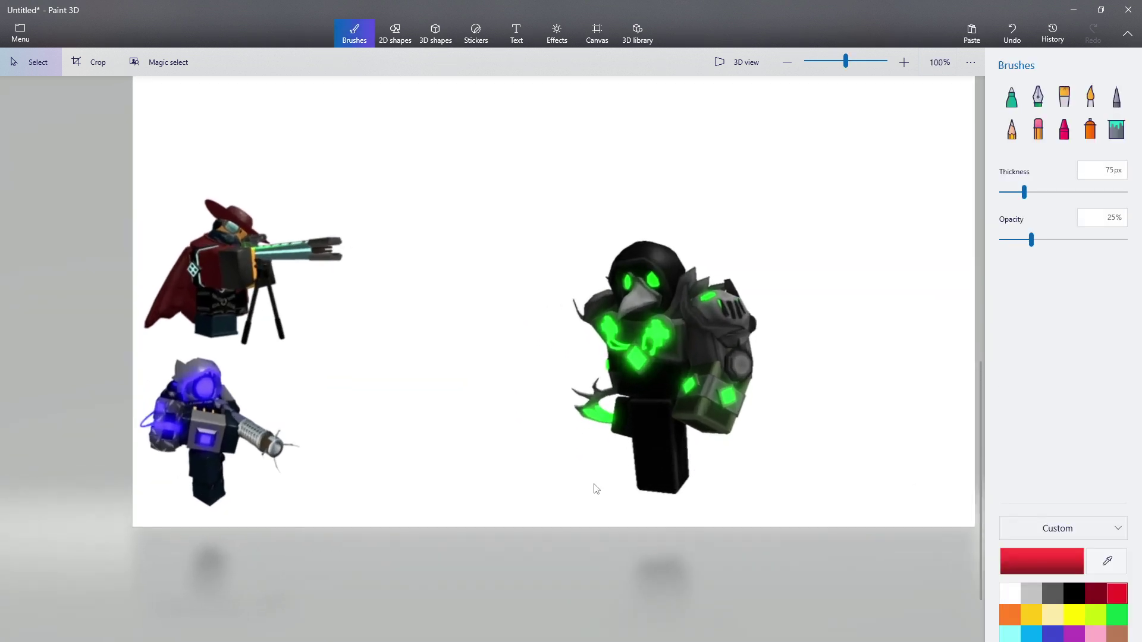
Select the Nuclear Guardian again, swing it over as if defeated and clear it from the canvas.
scroll(547, 552, "down", 1)
left_click_drag(547, 552, 773, 230)
mouse_move(661, 220)
left_mouse_down()
mouse_move(828, 409)
mouse_move(786, 641)
mouse_move(775, 640)
left_mouse_up()
left_click(439, 554)
Switch to Voicemod, choose The Demon voice and return to Paint 3D.
key("alt+Tab")
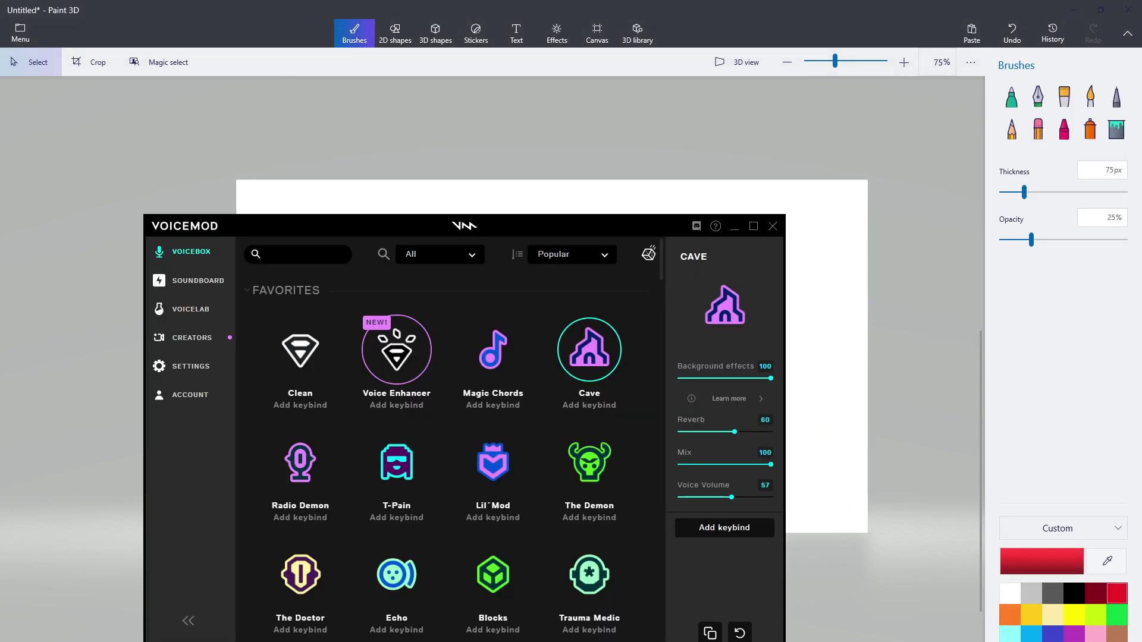
scroll(392, 525, "down", 1)
left_click(589, 369)
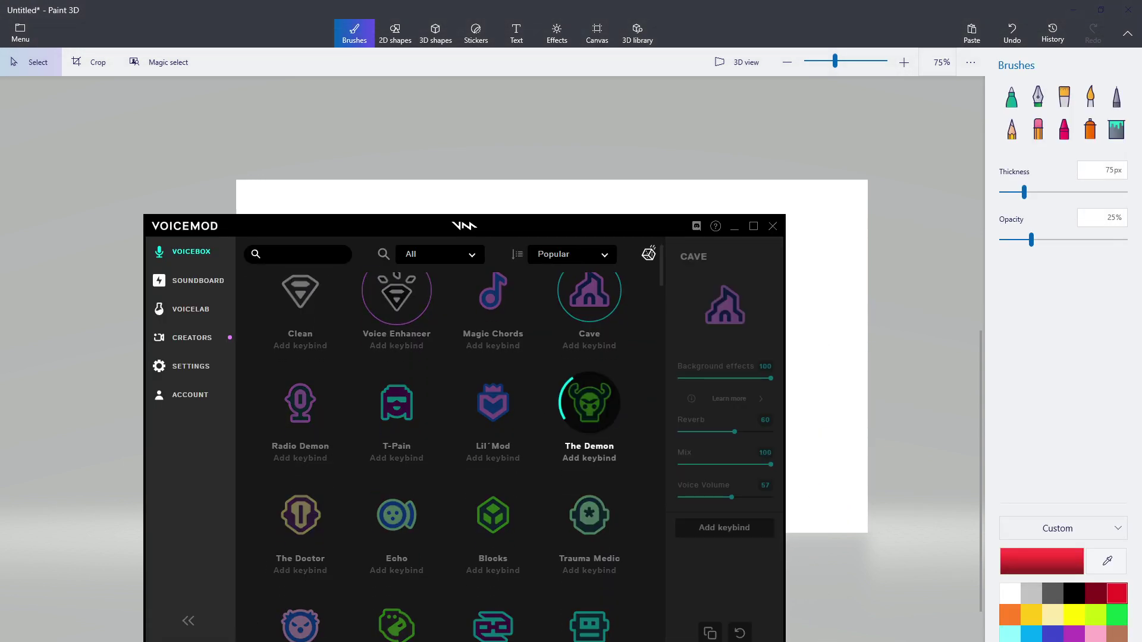
key("alt+Tab")
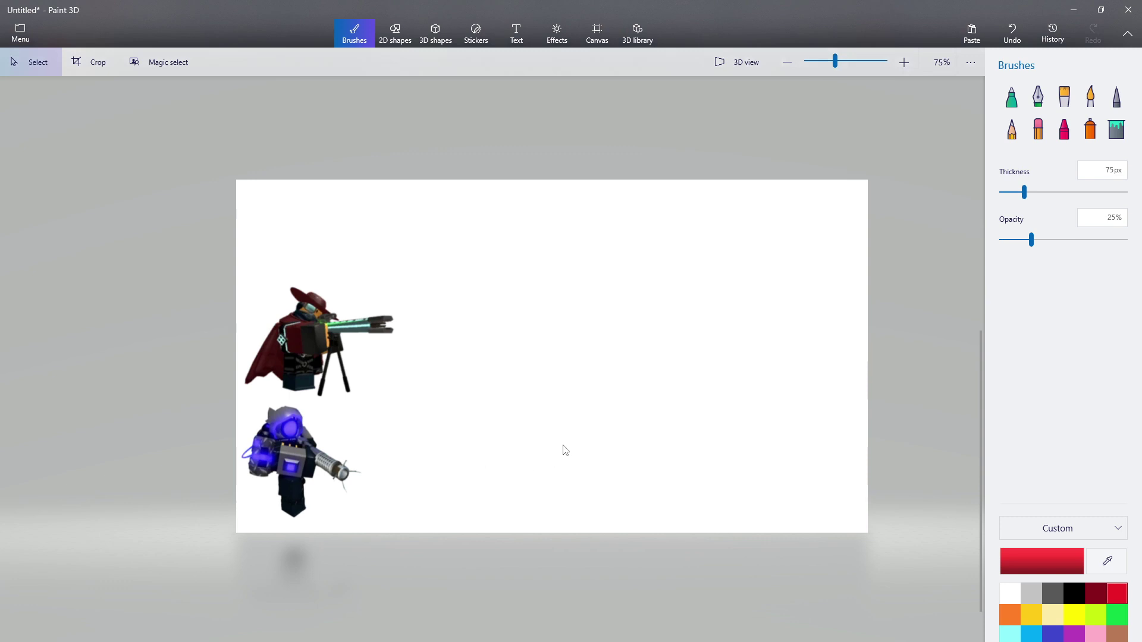
Shrink the Paint 3D window, go back to the Nuclear Monster wiki page in the browser and copy its image.
double_click(662, 5)
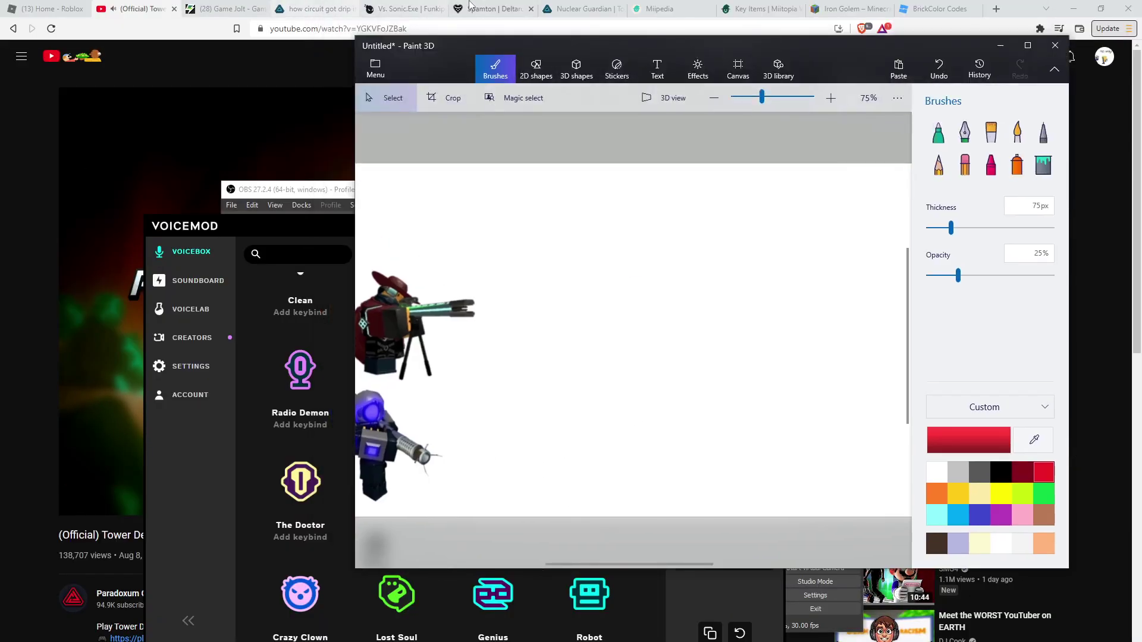
left_click(588, 9)
left_click(13, 28)
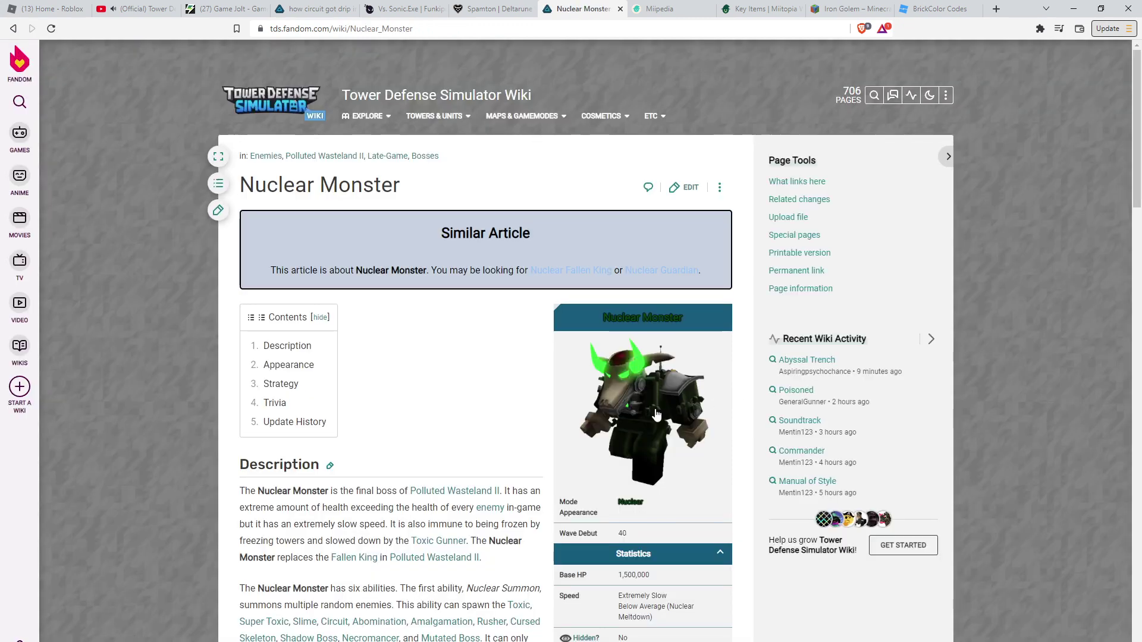
right_click(656, 410)
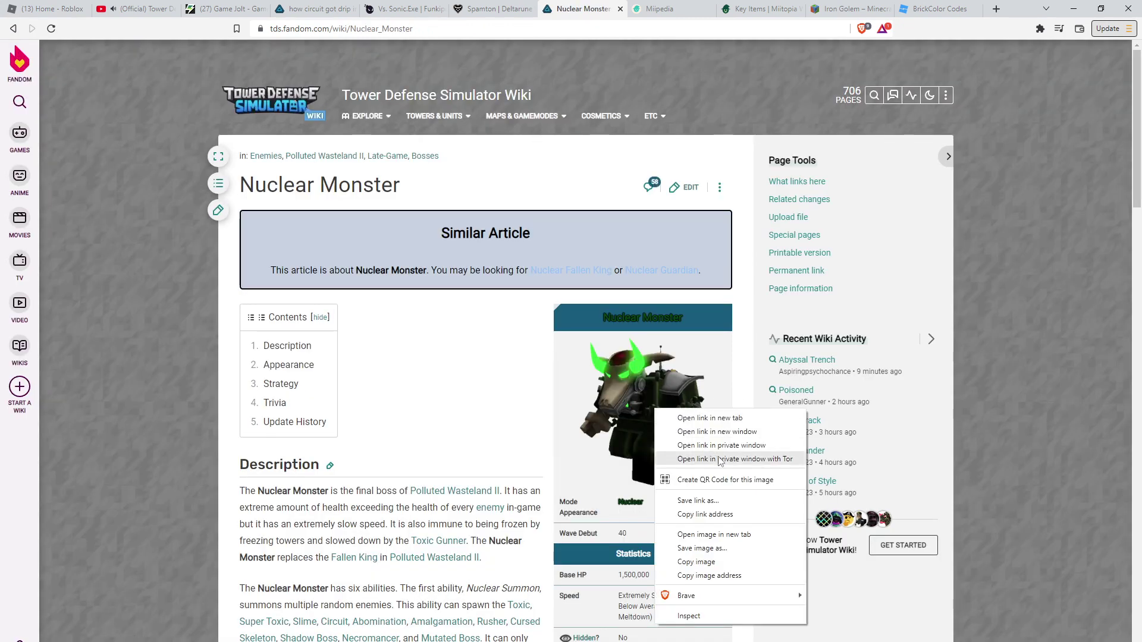
left_click(702, 566)
Return to Paint 3D maximized, paste the Nuclear Monster on the right half of the canvas and enlarge it to about 711 × 741 px.
key("alt+Tab")
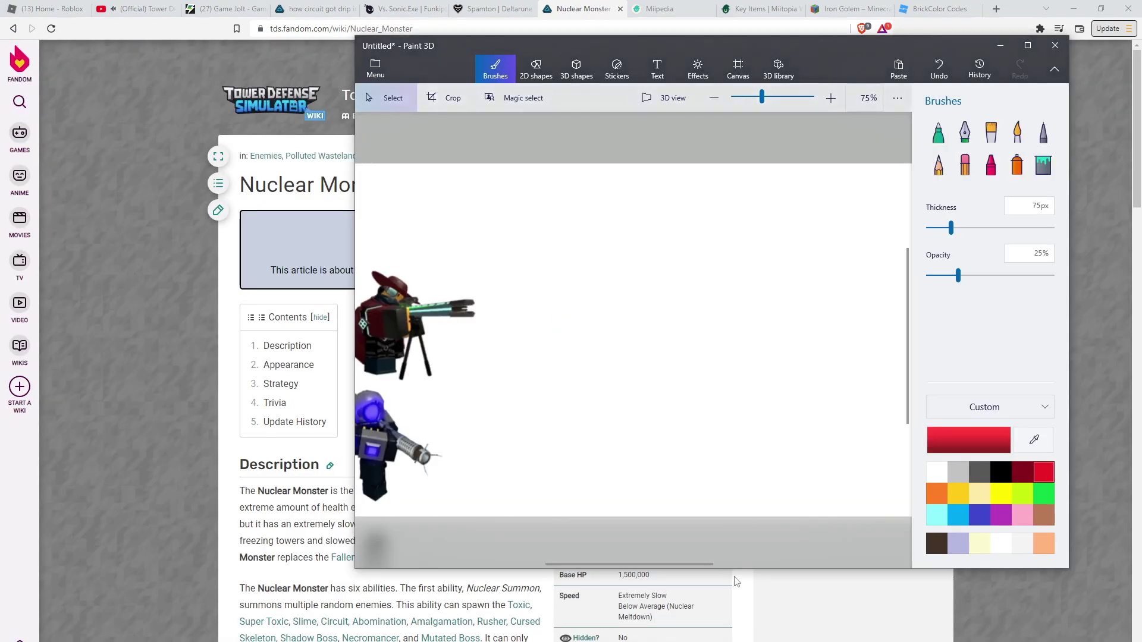
left_click(1017, 38)
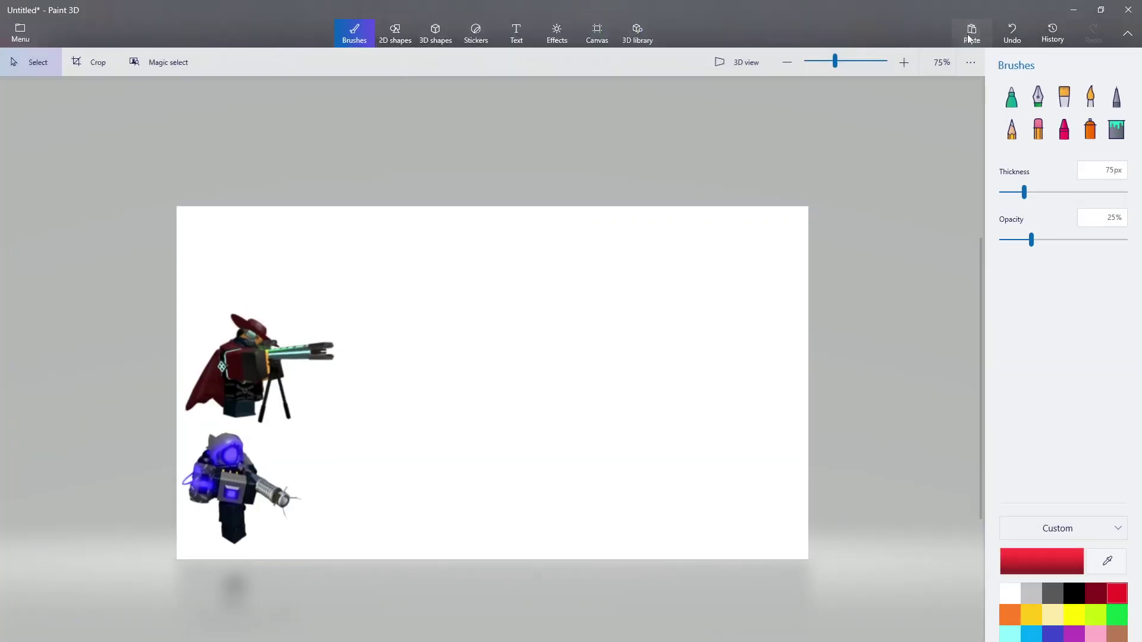
key("ctrl+v")
left_click_drag(520, 463, 543, 468)
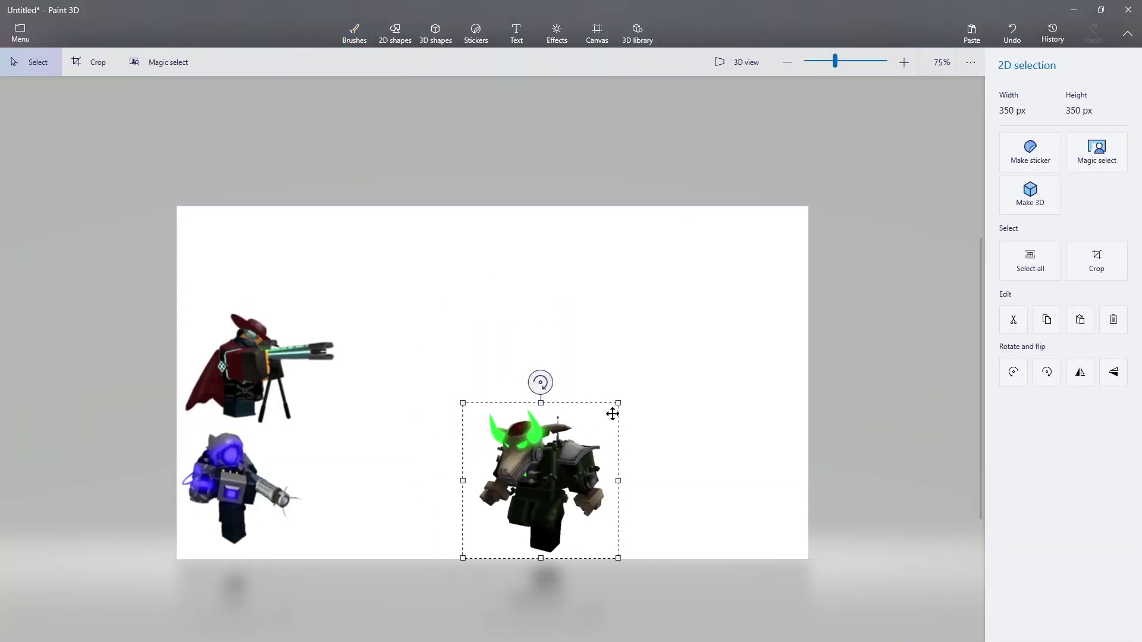
mouse_move(618, 403)
left_mouse_down()
mouse_move(775, 296)
mouse_move(792, 220)
mouse_move(778, 233)
left_mouse_up()
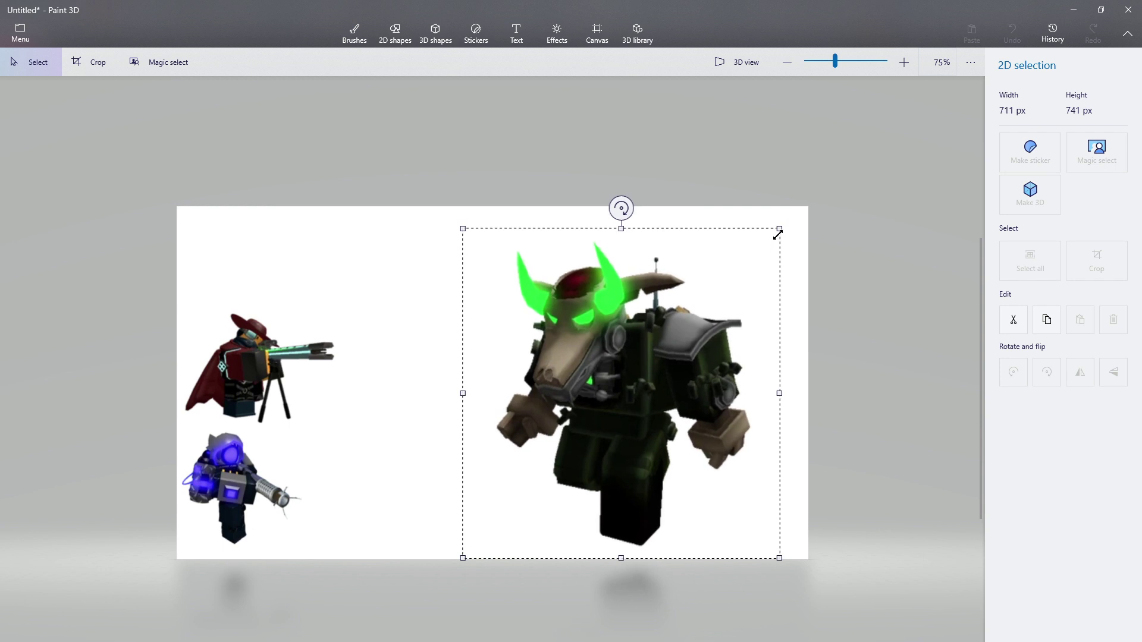
Scale down the two towers together and place them in the lower-left corner of the canvas.
mouse_move(168, 584)
left_mouse_down()
mouse_move(382, 282)
mouse_move(306, 438)
mouse_move(284, 424)
left_mouse_up()
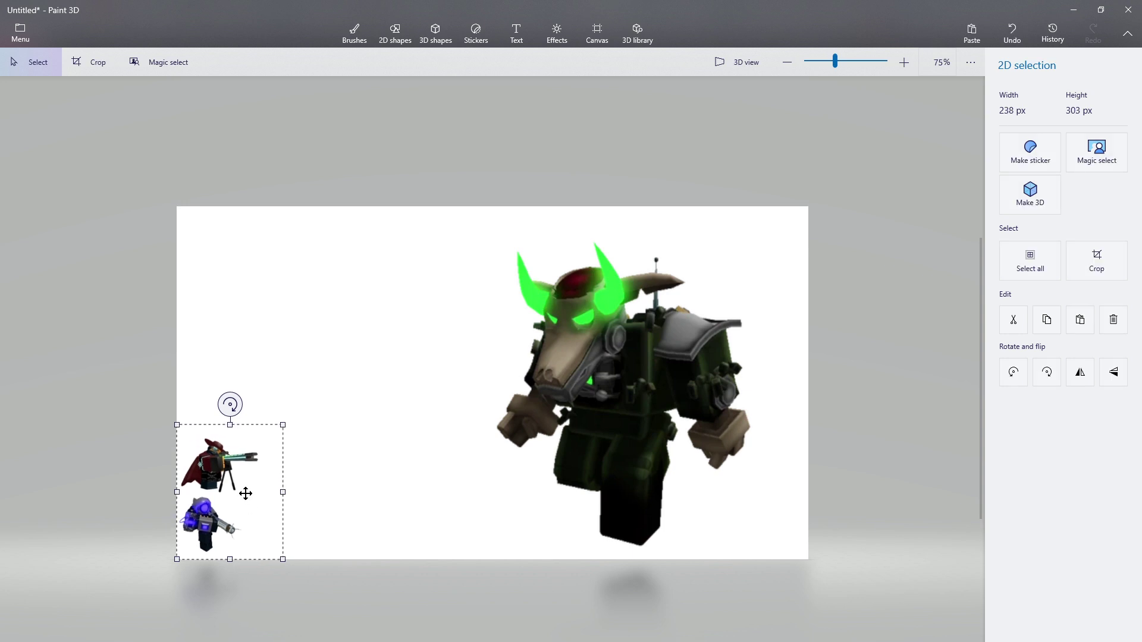
mouse_move(244, 492)
left_mouse_down()
mouse_move(260, 492)
mouse_move(251, 493)
left_mouse_up()
mouse_move(288, 425)
left_mouse_down()
mouse_move(329, 382)
mouse_move(320, 388)
left_mouse_up()
left_click(393, 377)
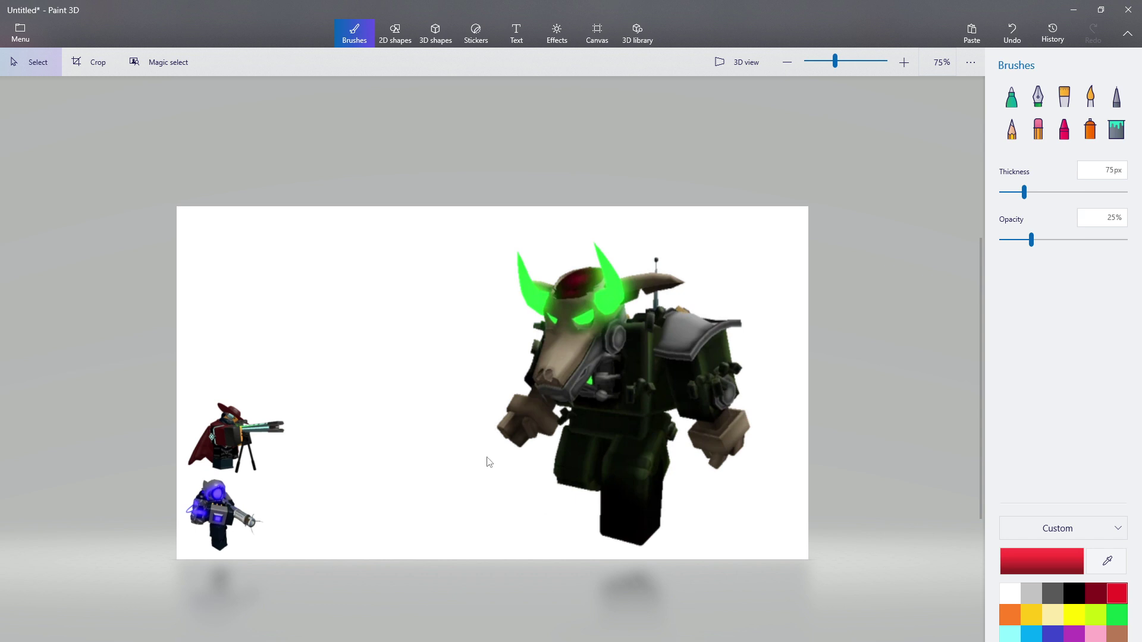
Select the Nuclear Monster, tilt it forward toward the towers, turn it upright again and set its foot near the canvas's lower edge.
scroll(482, 503, "up", 2)
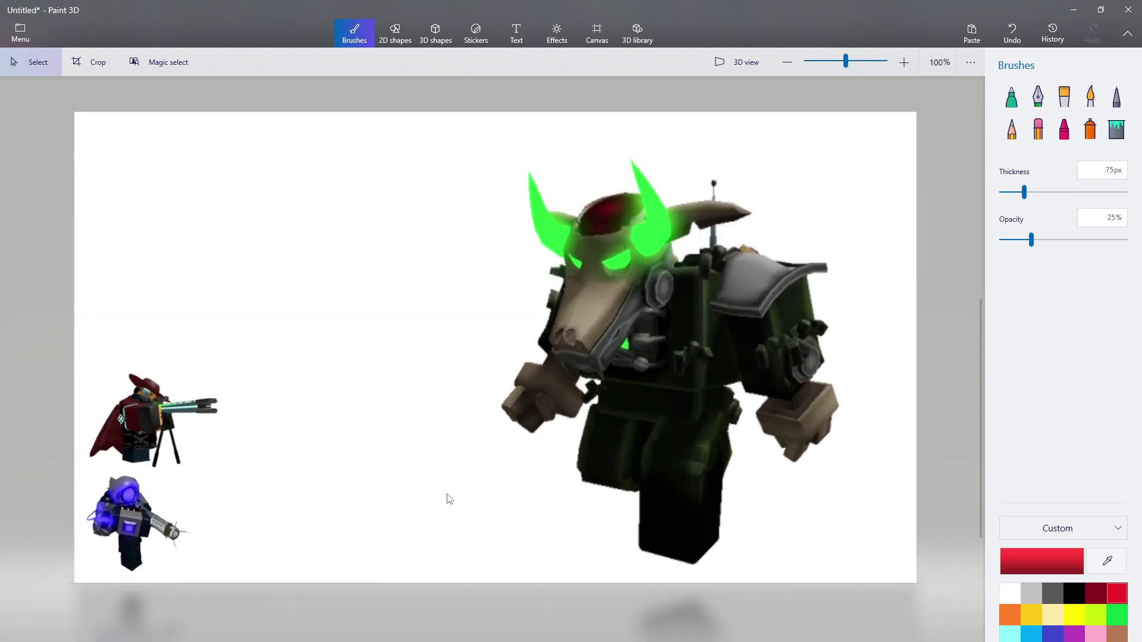
scroll(449, 498, "down", 2)
left_click_drag(447, 562, 800, 209)
left_click_drag(621, 193, 479, 254)
left_click_drag(561, 376, 542, 393)
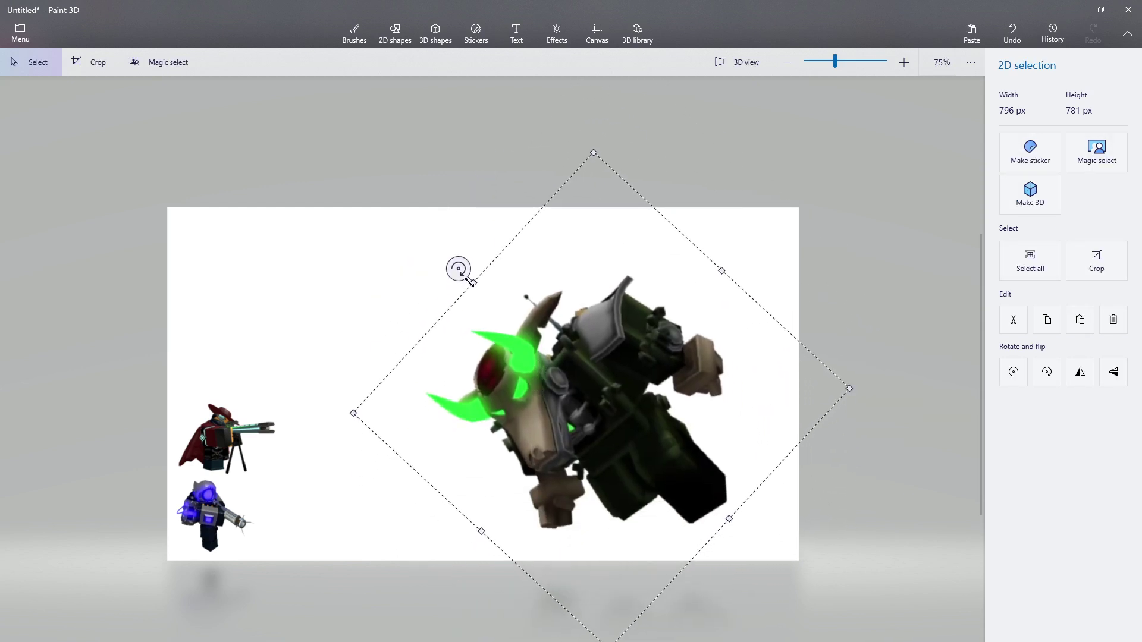
left_click_drag(458, 272, 603, 238)
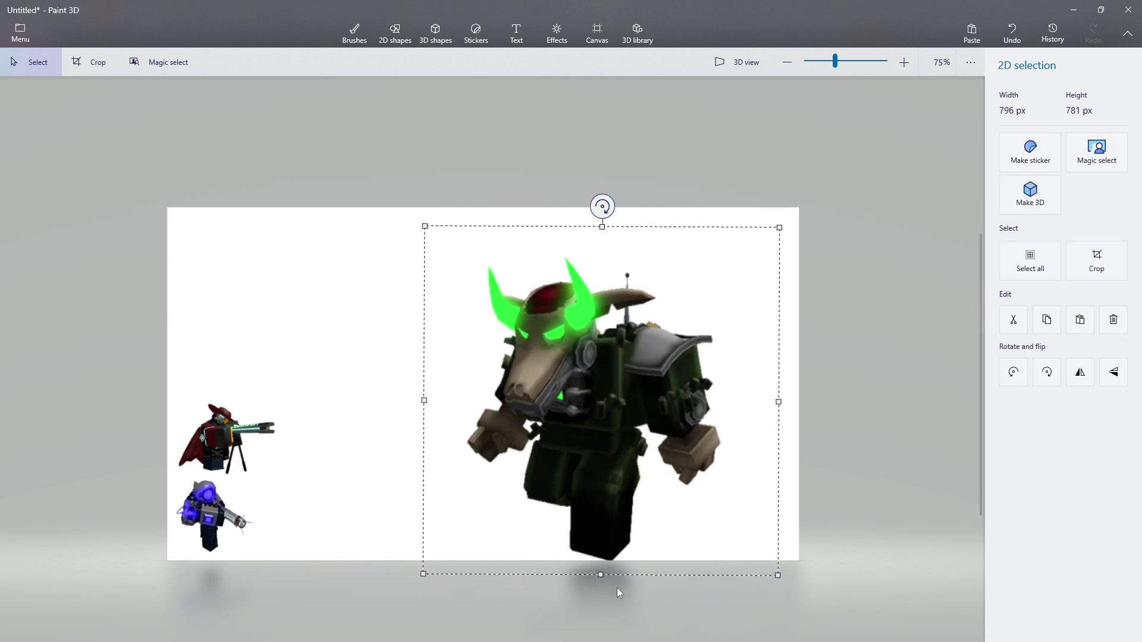
left_click_drag(605, 499, 605, 494)
left_click(664, 607)
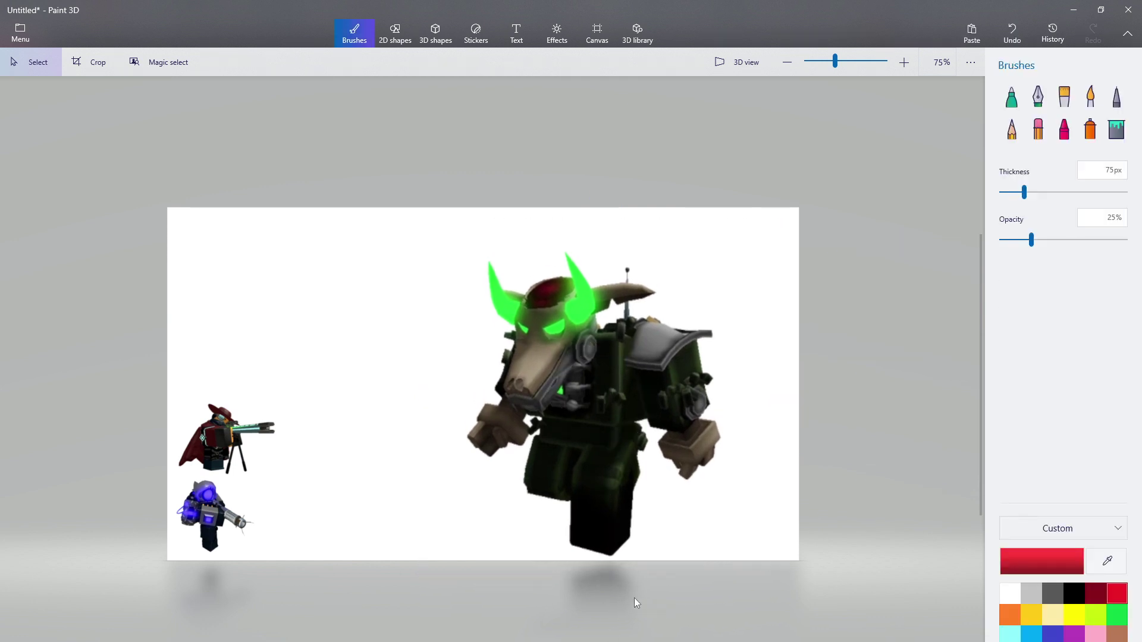
scroll(587, 563, "up", 3)
scroll(553, 535, "down", 4)
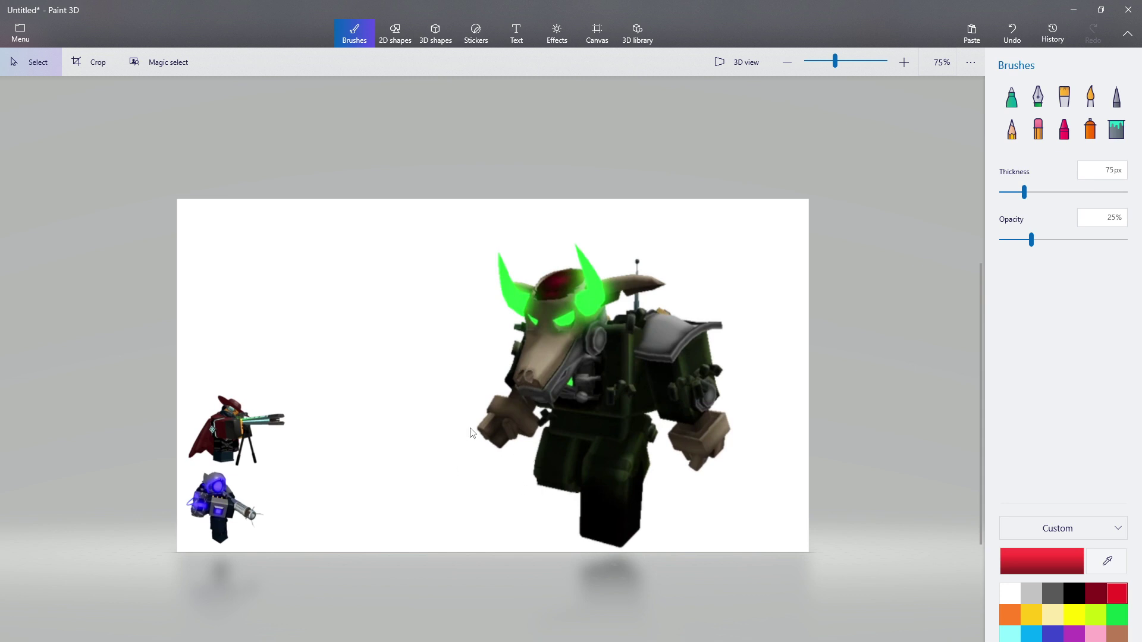
scroll(227, 576, "up", 10)
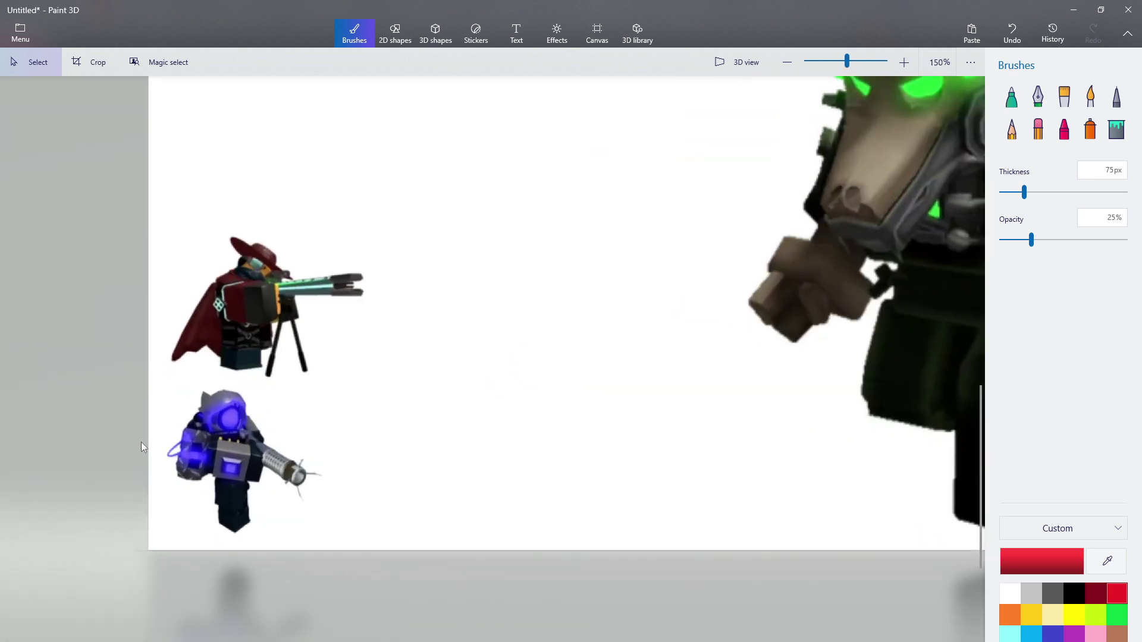
scroll(377, 382, "down", 6)
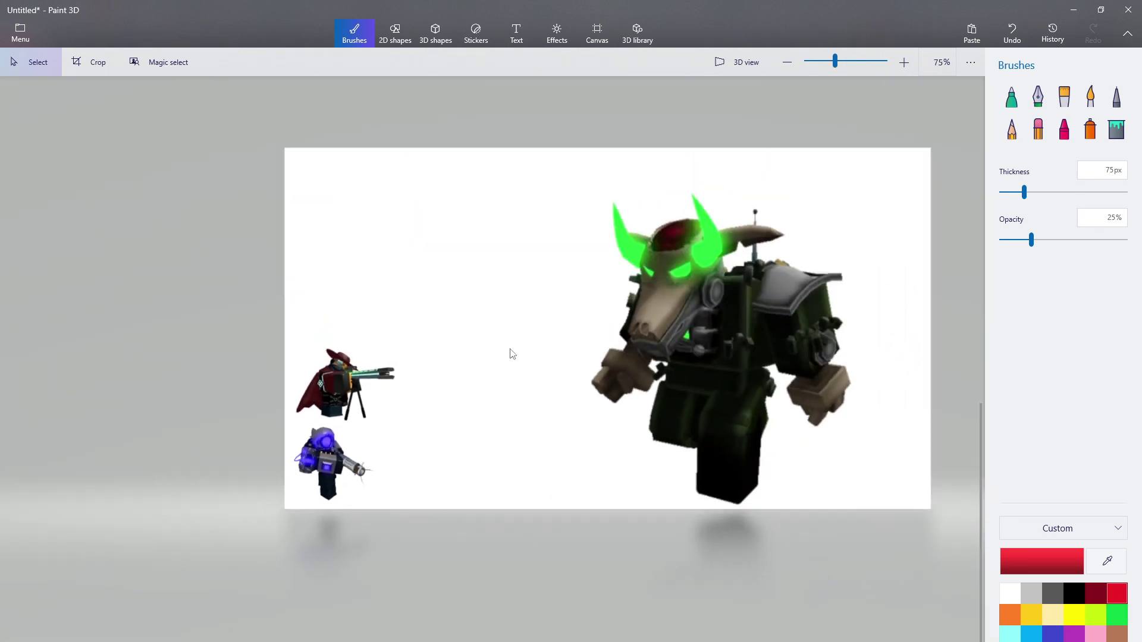
scroll(662, 341, "down", 2)
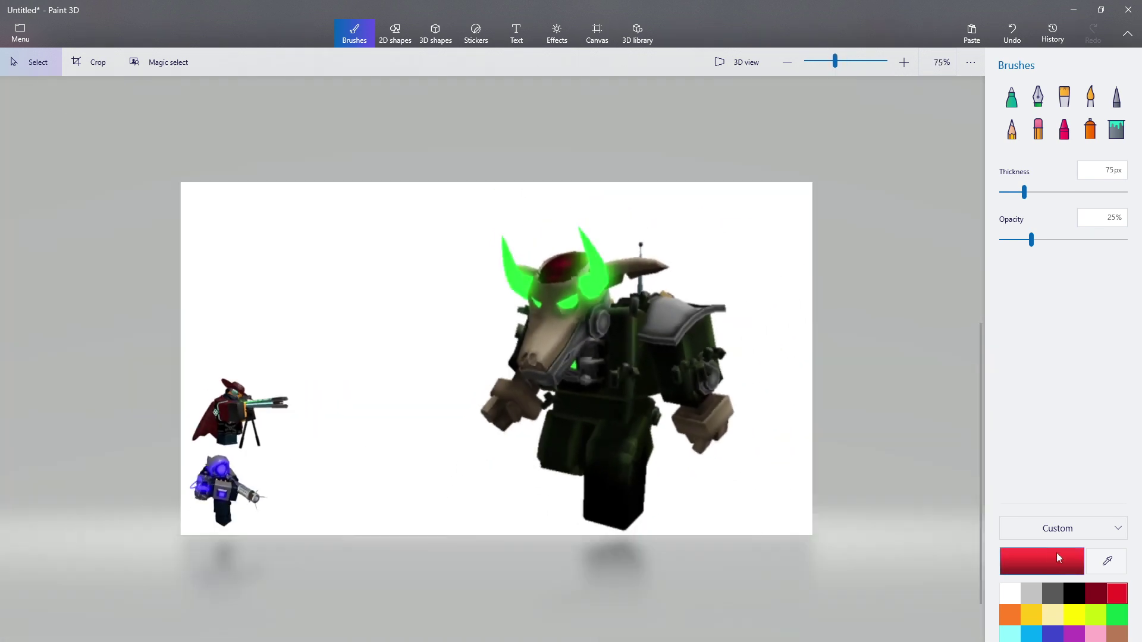
Sample the green of the Nuclear Monster's horn and spray a glow over and around its body with the 75 px, 25% opacity Spray can.
left_click(1106, 561)
scroll(645, 389, "up", 2)
left_click(586, 243)
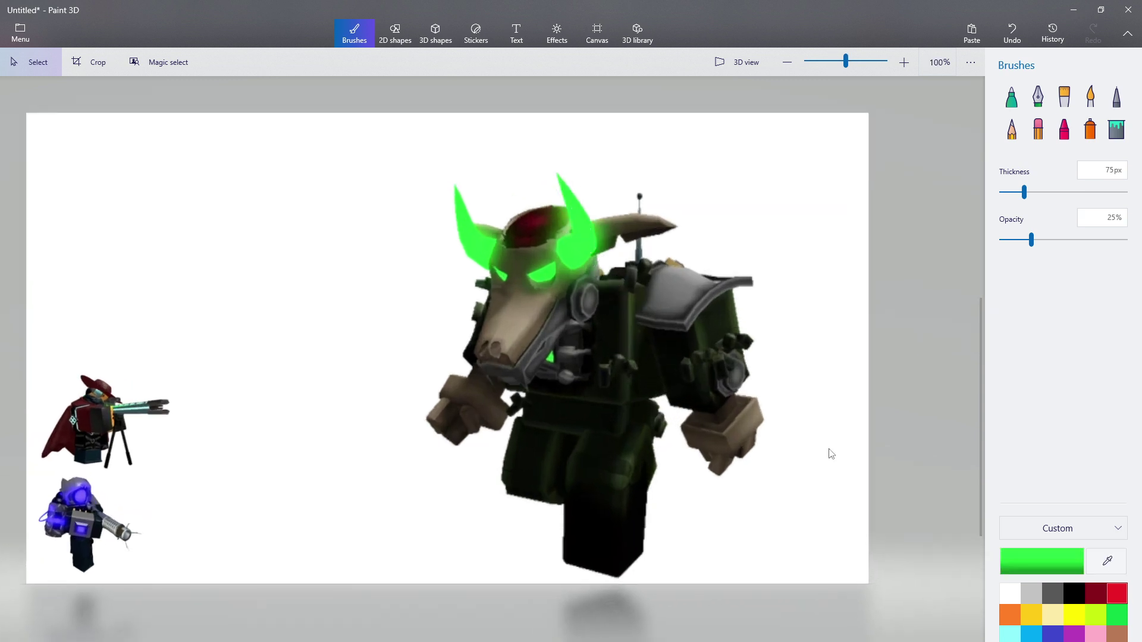
left_click(1089, 132)
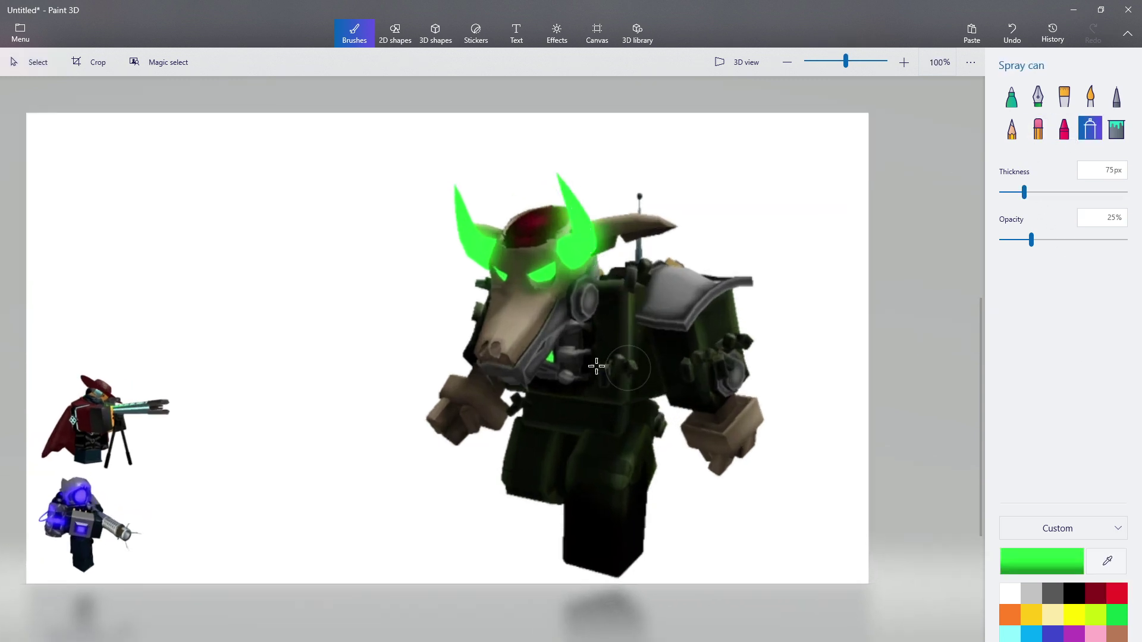
mouse_move(502, 196)
left_mouse_down()
mouse_move(505, 224)
mouse_move(467, 275)
mouse_move(476, 509)
left_mouse_up()
mouse_move(436, 467)
left_mouse_down()
mouse_move(441, 341)
mouse_move(470, 379)
mouse_move(526, 609)
mouse_move(592, 564)
mouse_move(481, 542)
mouse_move(534, 528)
mouse_move(533, 460)
mouse_move(608, 426)
mouse_move(645, 461)
mouse_move(646, 501)
mouse_move(728, 415)
mouse_move(679, 506)
mouse_move(654, 521)
mouse_move(718, 447)
mouse_move(748, 451)
mouse_move(735, 318)
mouse_move(671, 254)
mouse_move(643, 280)
mouse_move(625, 278)
mouse_move(623, 250)
mouse_move(594, 214)
mouse_move(621, 207)
mouse_move(671, 261)
mouse_move(628, 286)
mouse_move(698, 280)
mouse_move(718, 332)
mouse_move(528, 325)
mouse_move(503, 428)
mouse_move(535, 344)
left_mouse_up()
Try tilting and moving the green-sprayed Nuclear Monster as one selection, and undo the change.
left_click(37, 62)
scroll(440, 530, "down", 4)
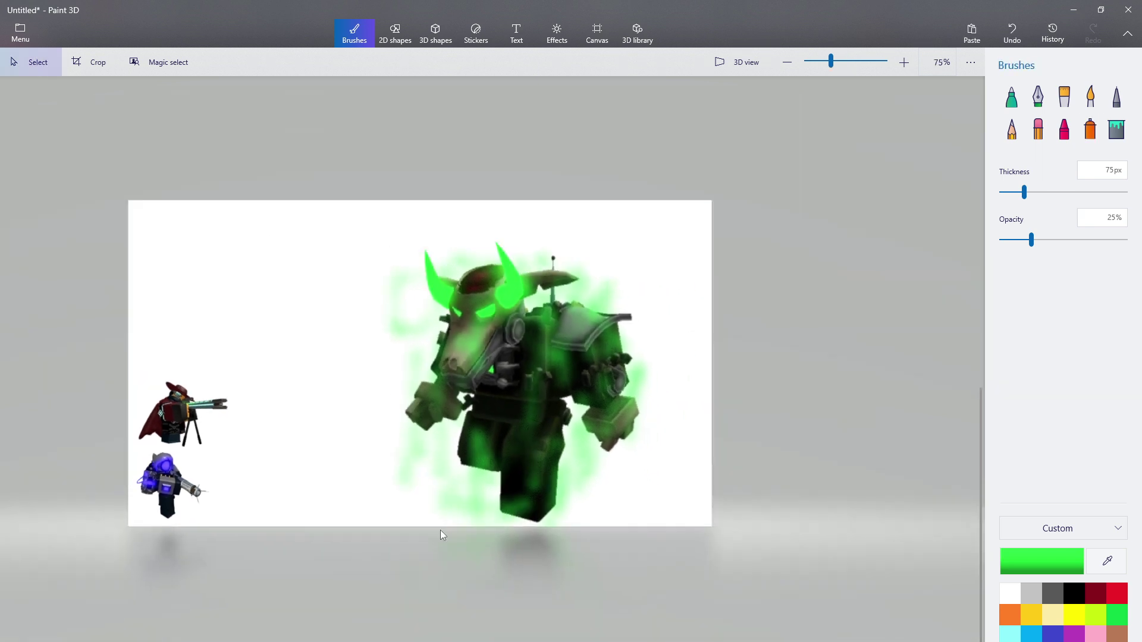
left_click_drag(349, 572, 664, 232)
left_click_drag(507, 213, 433, 230)
mouse_move(569, 360)
left_mouse_down()
mouse_move(572, 314)
mouse_move(600, 314)
mouse_move(606, 328)
mouse_move(650, 272)
left_mouse_up()
left_click(1011, 35)
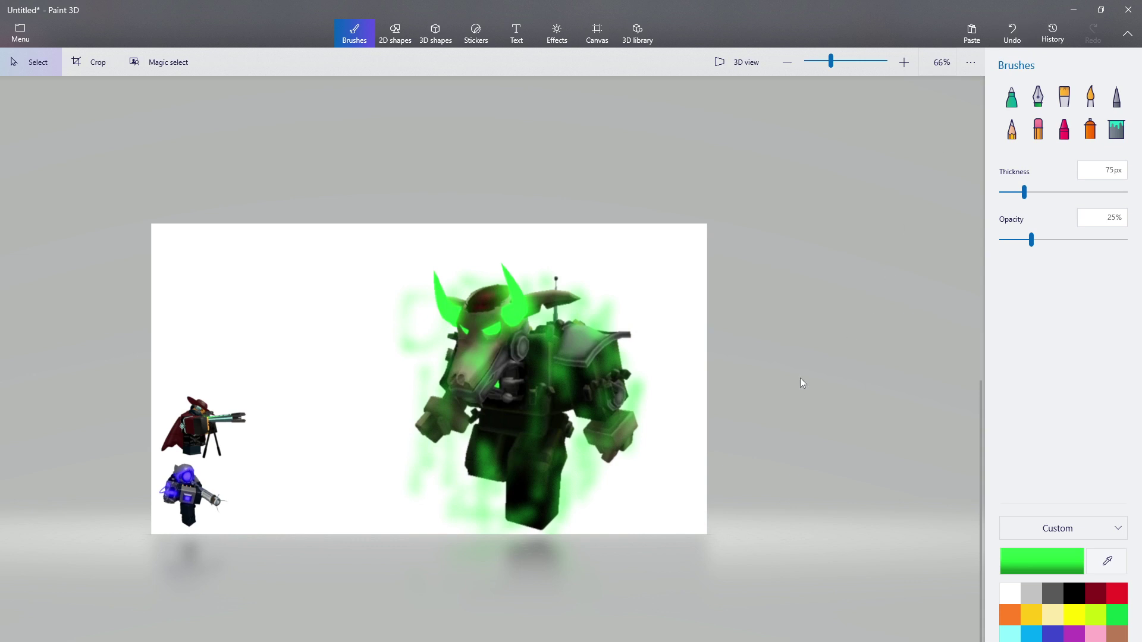
Outline an inverted L shape between the towers and the Nuclear Monster with a black 5 px Marker, and fill it black.
scroll(408, 541, "up", 4)
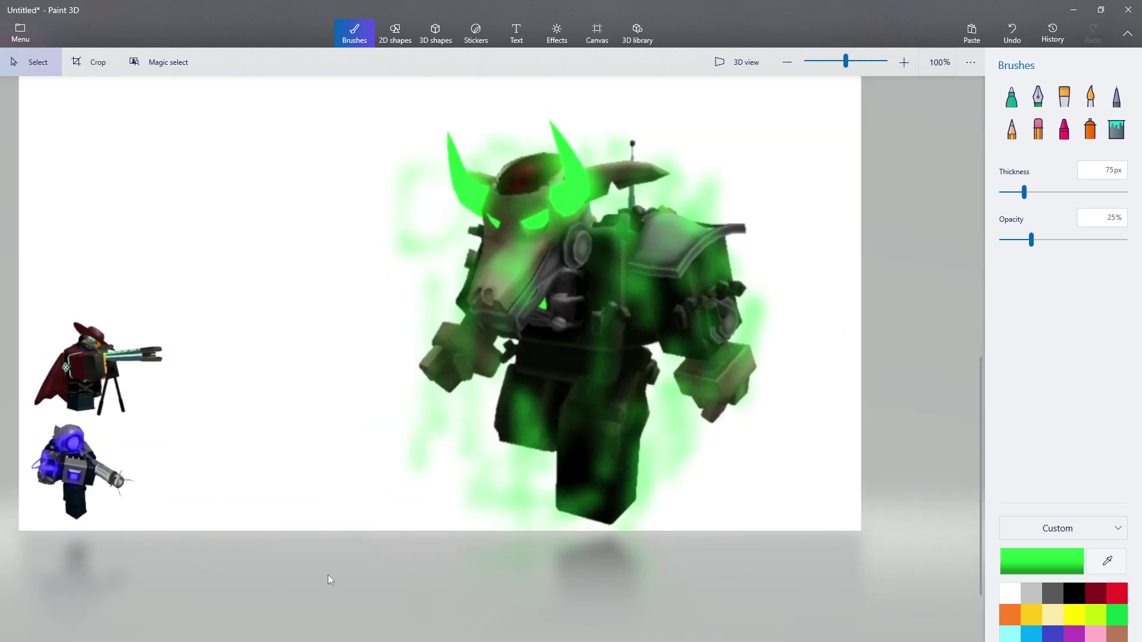
left_click(1074, 593)
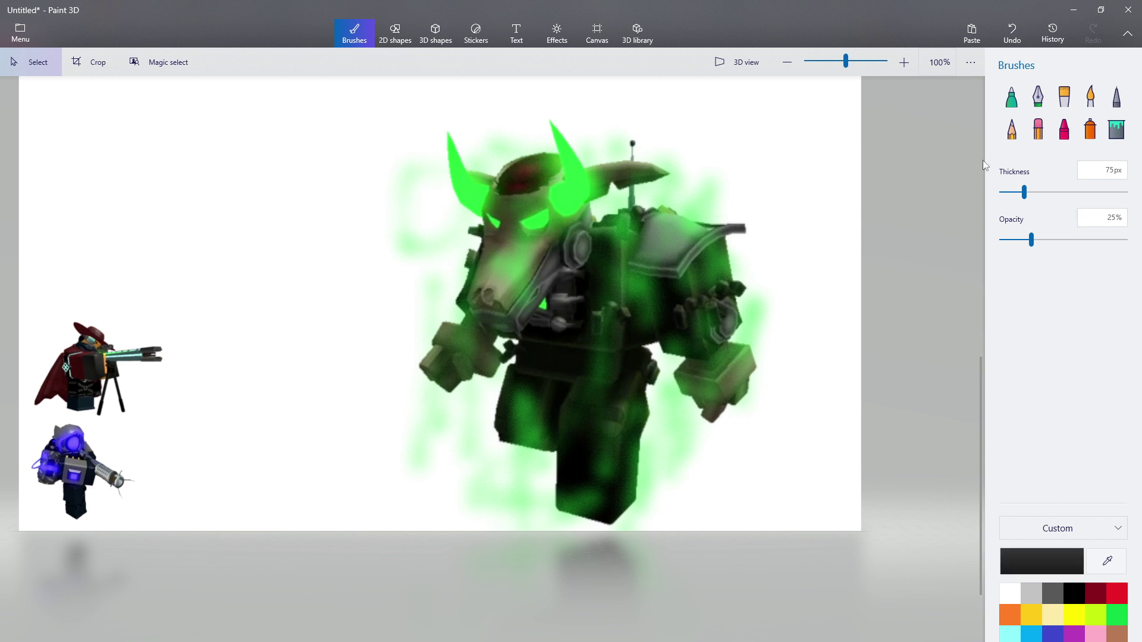
left_click(1011, 95)
scroll(377, 408, "up", 3)
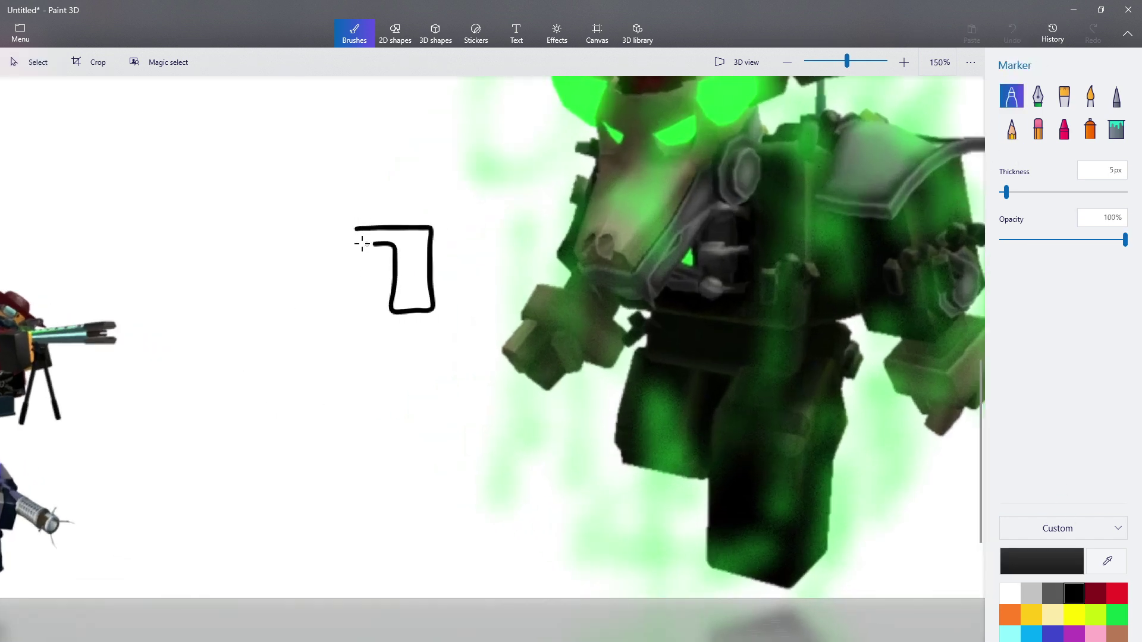
left_click(1116, 129)
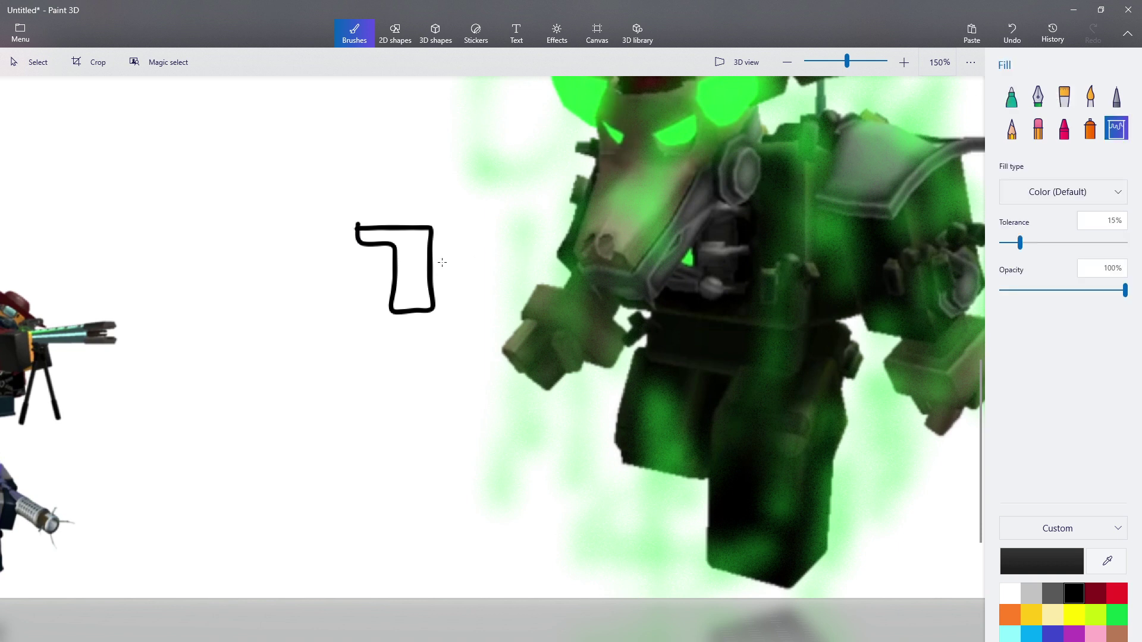
left_click(414, 271)
Sample the green of the Nuclear Monster's eye and scatter dots and long strokes across the canvas with the 5 px Marker.
scroll(657, 314, "down", 1)
left_click(1107, 561)
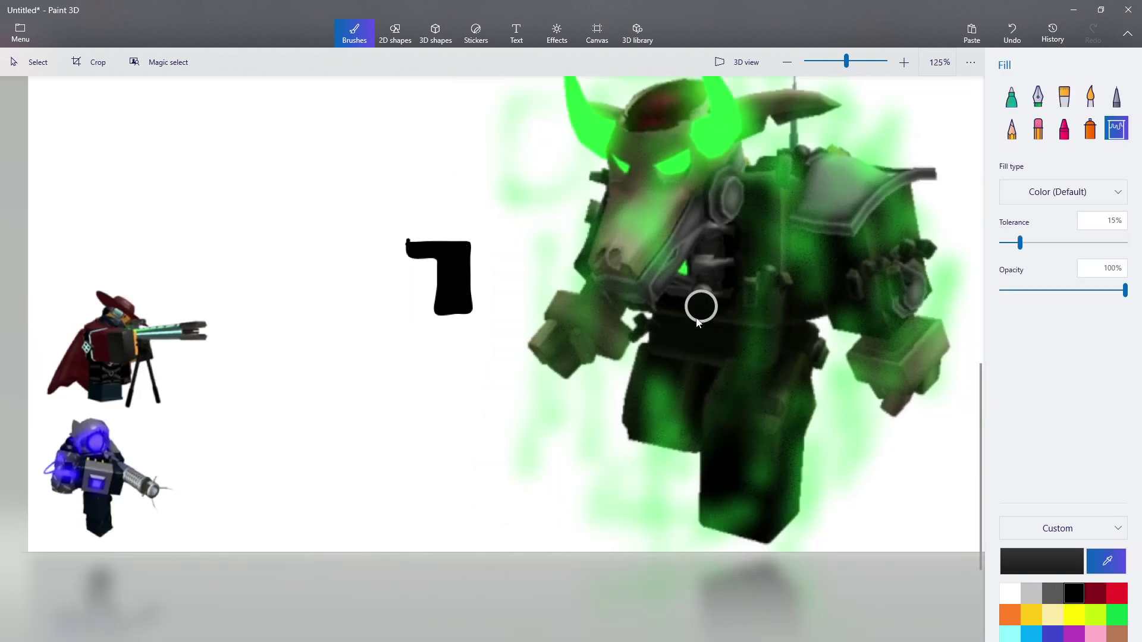
left_click(680, 160)
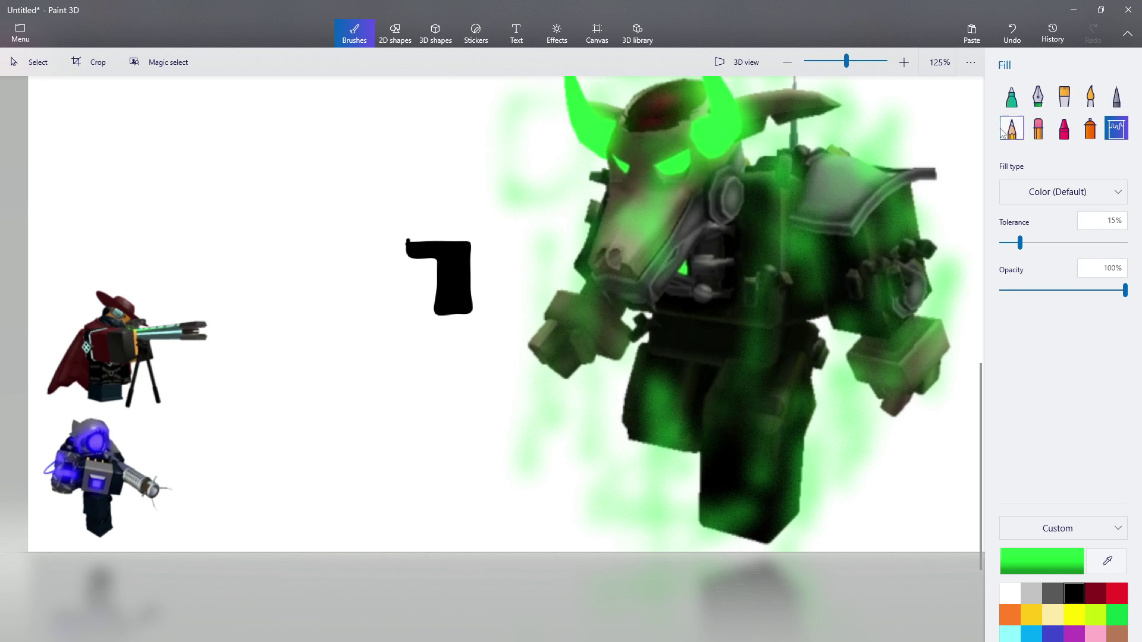
left_click(1011, 97)
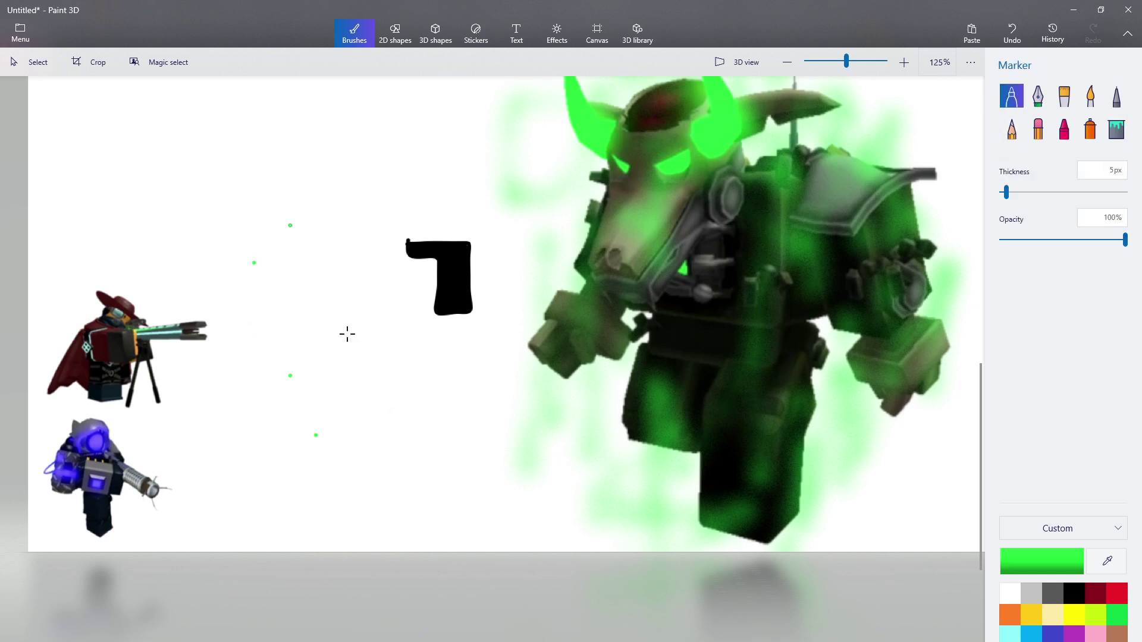
left_click_drag(456, 411, 344, 358)
left_click_drag(395, 416, 343, 342)
mouse_move(301, 344)
left_mouse_down()
mouse_move(295, 324)
mouse_move(369, 404)
mouse_move(335, 326)
left_mouse_up()
scroll(356, 461, "down", 2)
left_click_drag(159, 233, 478, 41)
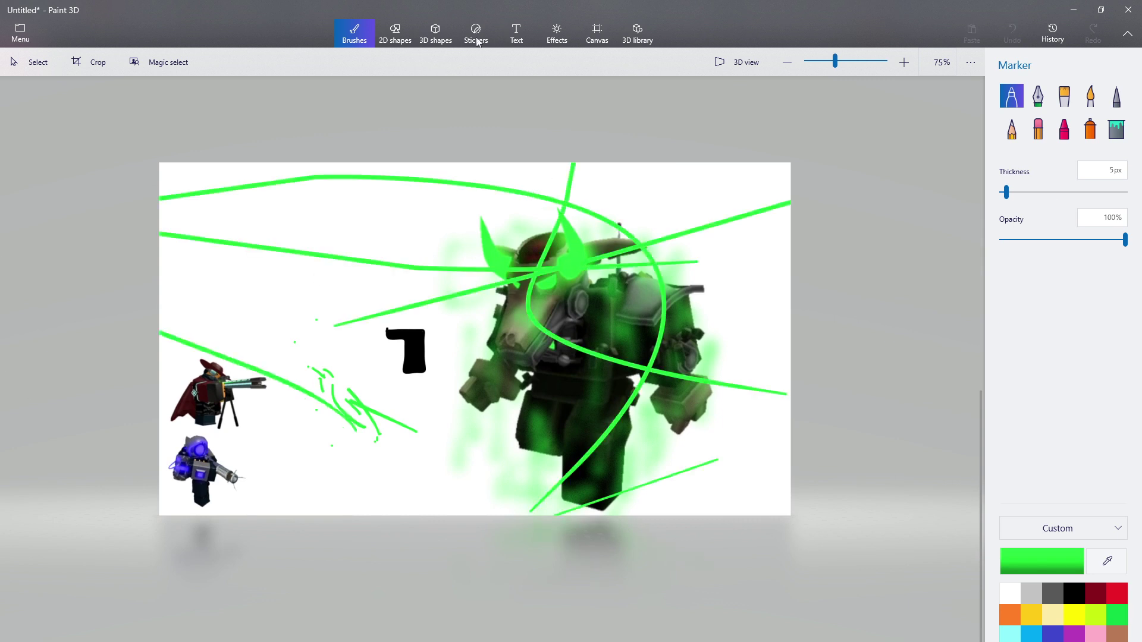
Undo the green Marker strokes and dots, along with the black inverted L.
left_click(1011, 37)
left_click(1012, 38)
left_click(1013, 39)
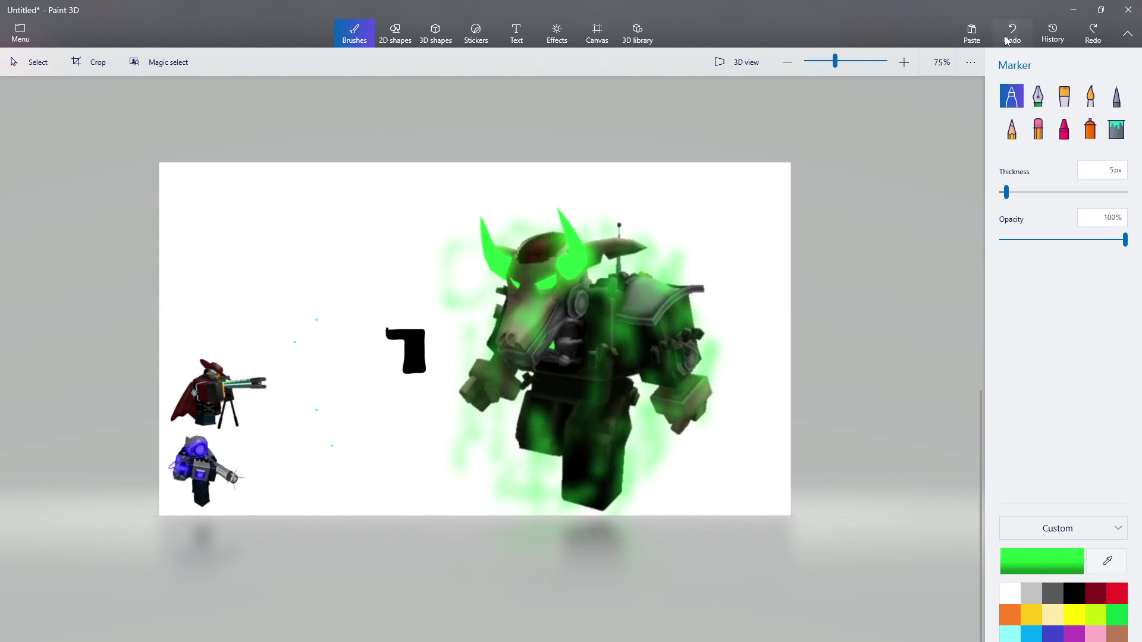
left_click(1006, 40)
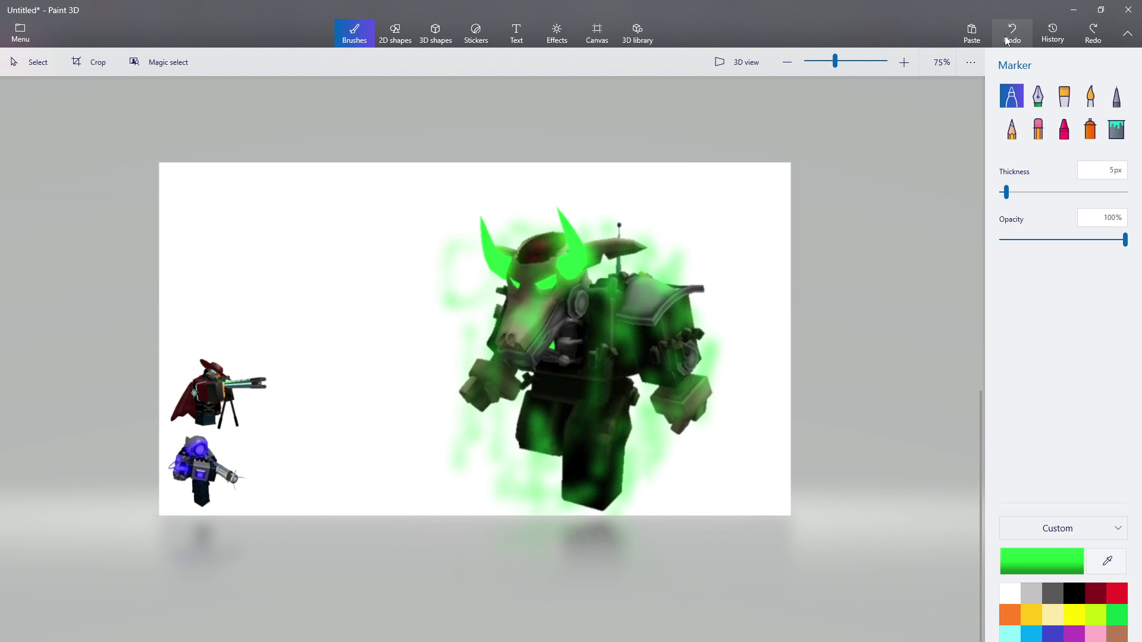
Set the colour to black, select the glowing Nuclear Monster, topple it onto its side and move it completely off the canvas's lower edge.
left_click(1078, 596)
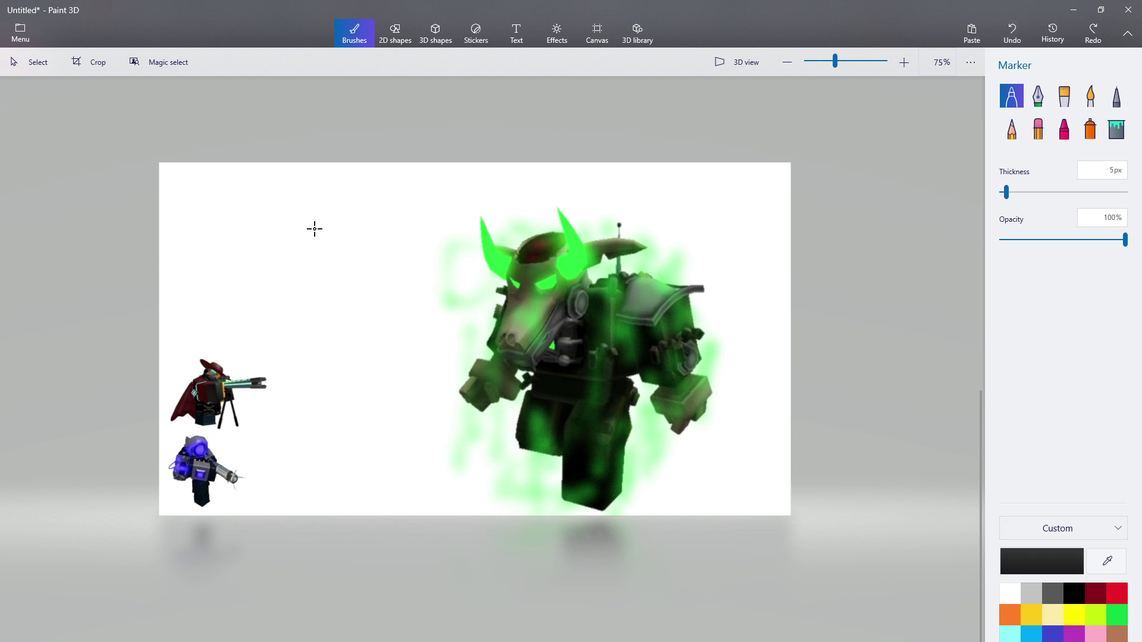
left_click(28, 62)
left_click_drag(388, 587, 755, 173)
left_click_drag(569, 158, 753, 305)
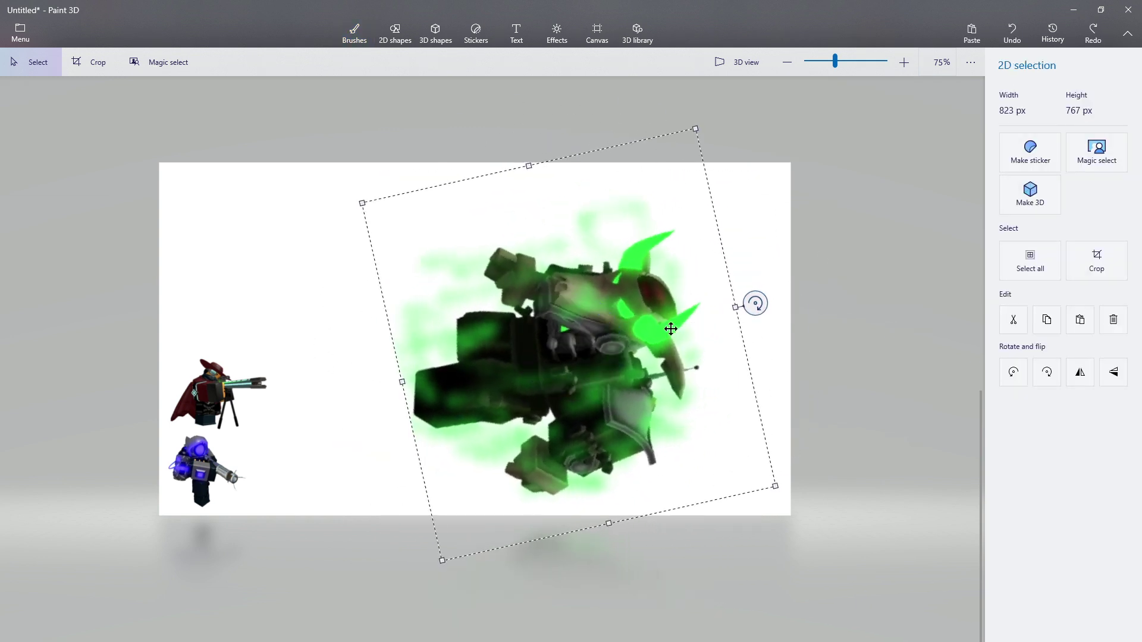
mouse_move(655, 327)
left_mouse_down()
mouse_move(727, 356)
mouse_move(737, 579)
mouse_move(756, 641)
left_mouse_up()
left_click(856, 570)
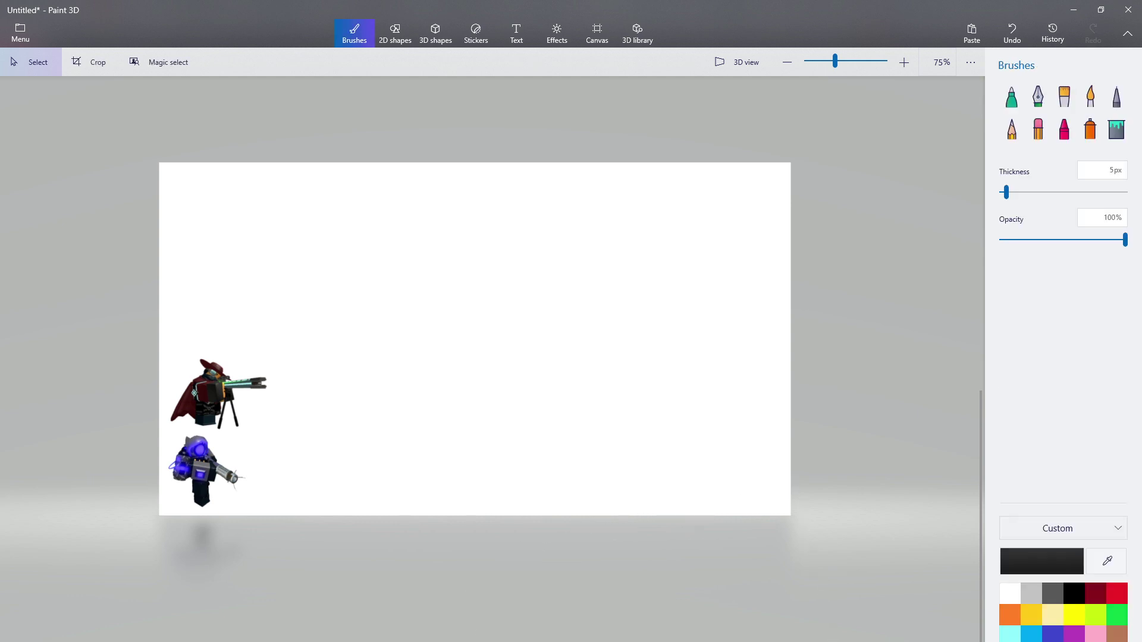
Switch to OBS Studio, pause the screen recording, and return to the Paint 3D canvas.
key("alt+Tab")
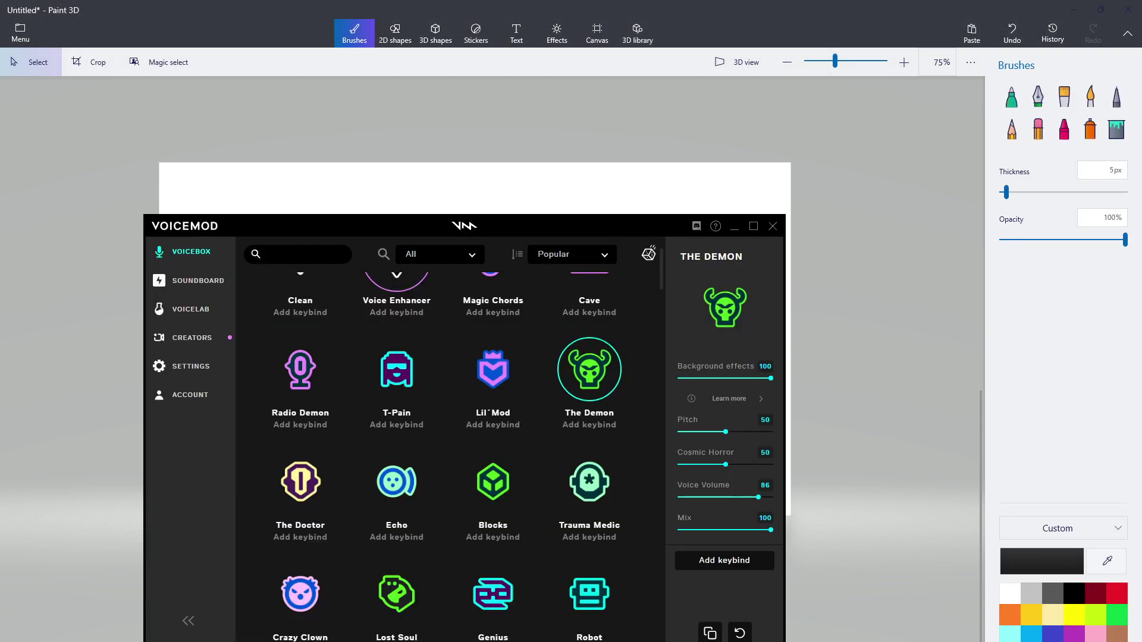
key("alt+Tab")
key("alt+Tab")
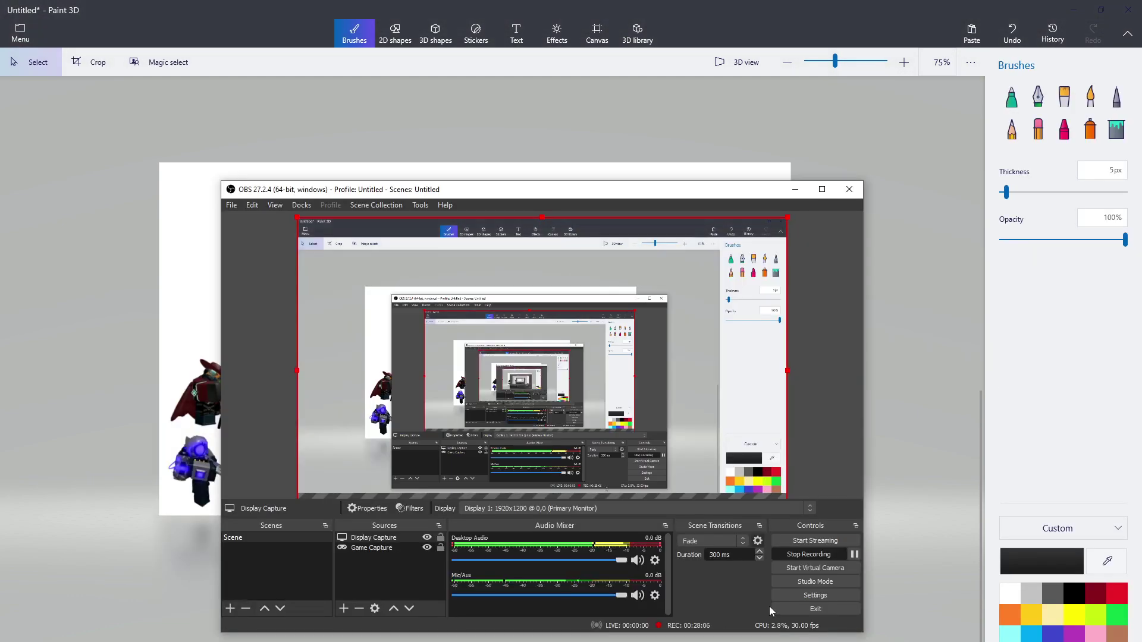
left_click(854, 553)
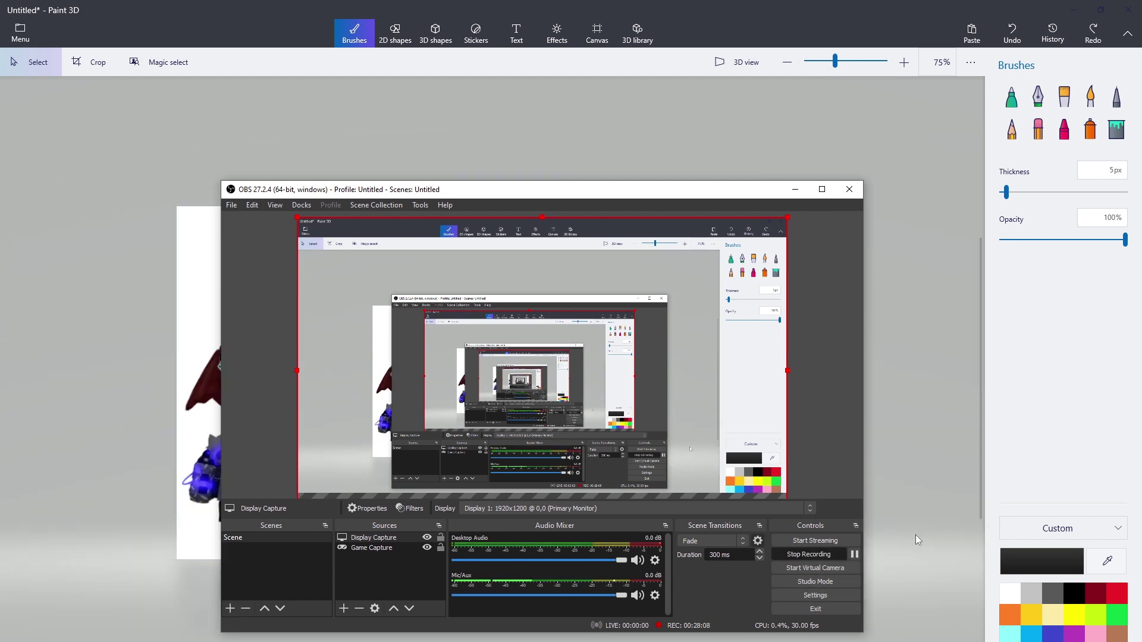
left_click(917, 540)
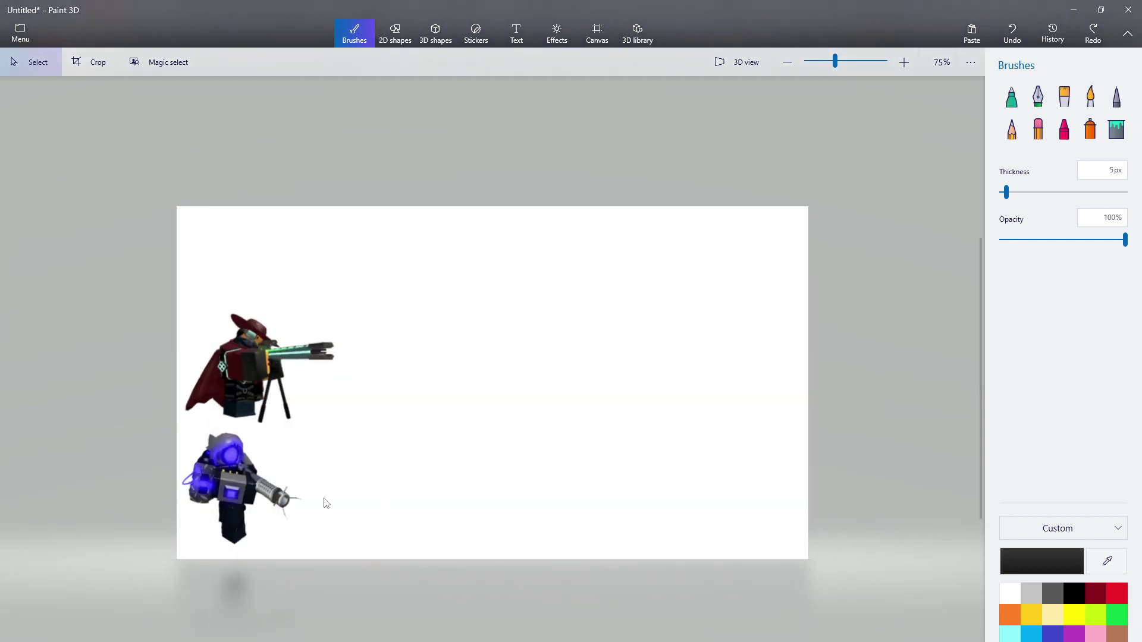
Move the red-caped tower down beside the purple-lit tower, mirror it horizontally to face that tower, and leave a gap between them.
scroll(265, 490, "up", 2)
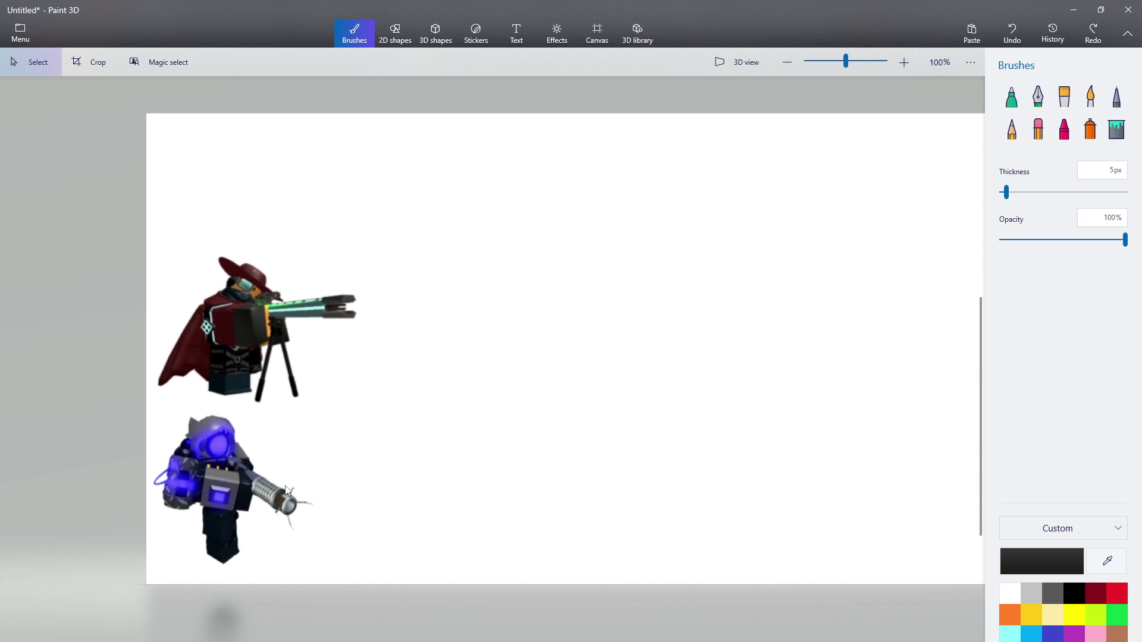
scroll(265, 416, "down", 1)
scroll(232, 424, "up", 1)
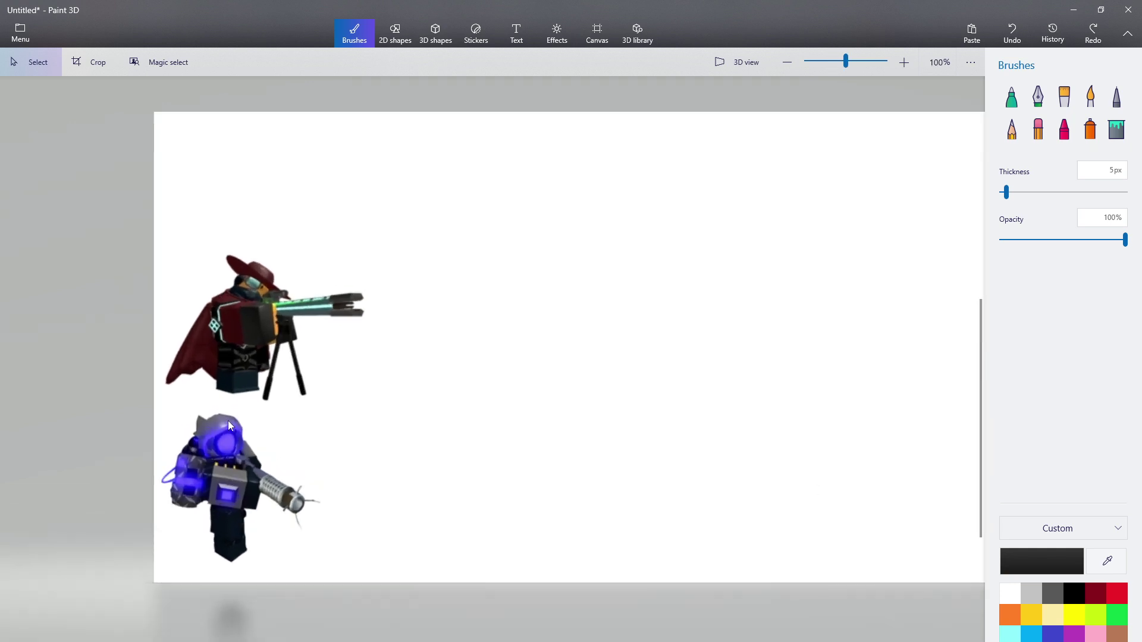
left_click_drag(148, 408, 392, 239)
left_click_drag(324, 317, 667, 487)
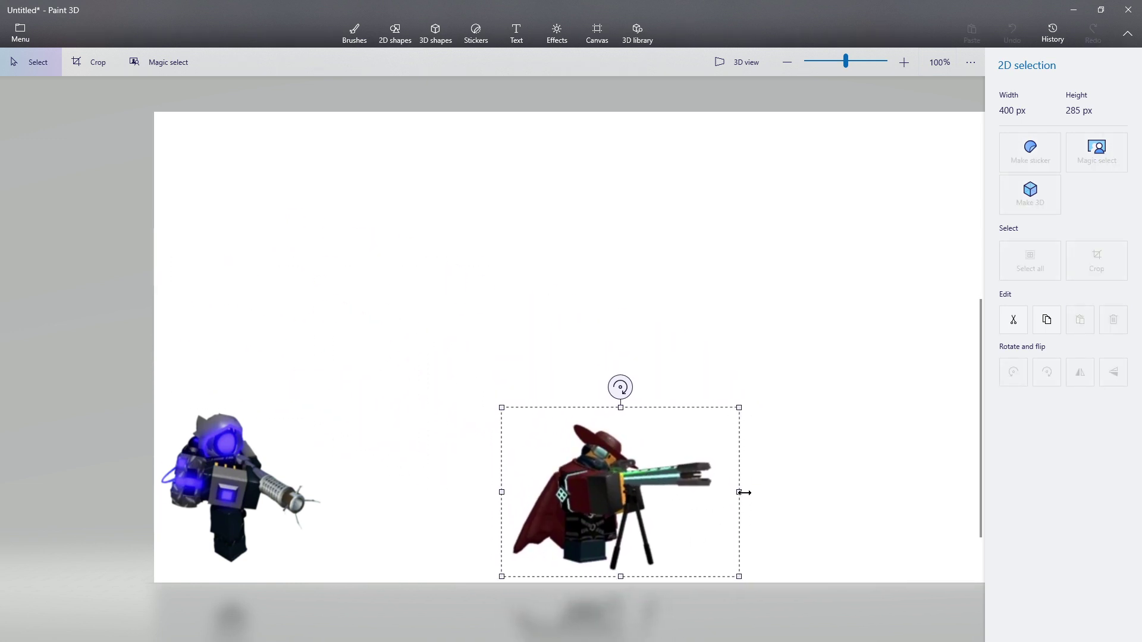
left_click_drag(739, 492, 280, 484)
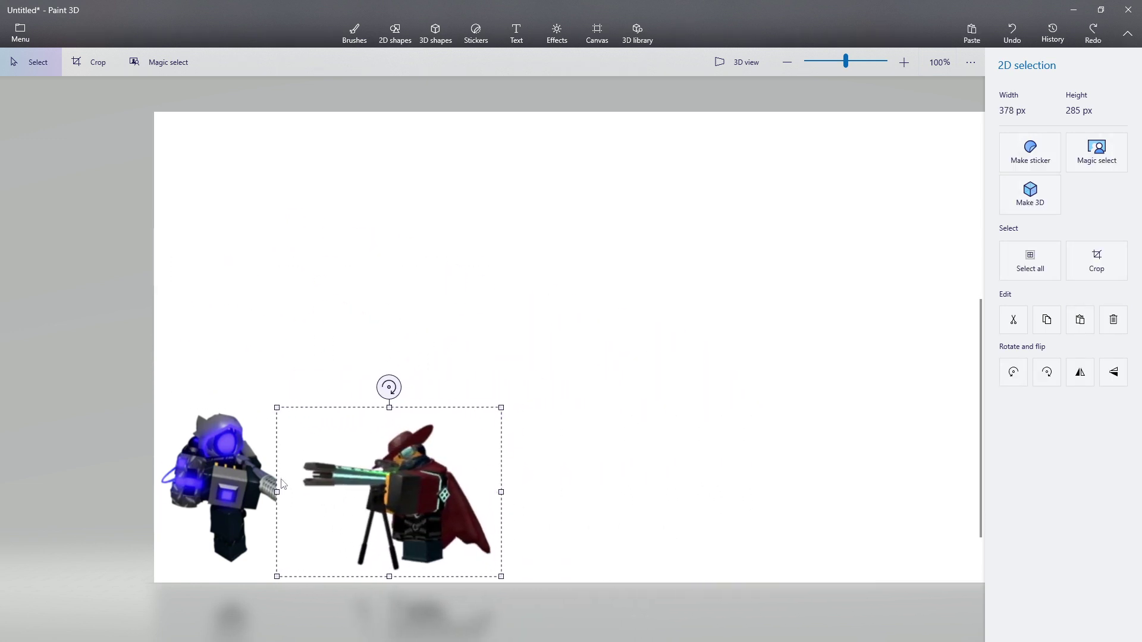
mouse_move(385, 483)
left_mouse_down()
mouse_move(512, 485)
mouse_move(476, 483)
left_mouse_up()
left_click(336, 316)
Select both towers together and shift them horizontally to the middle of the canvas's lower edge.
scroll(339, 316, "down", 2)
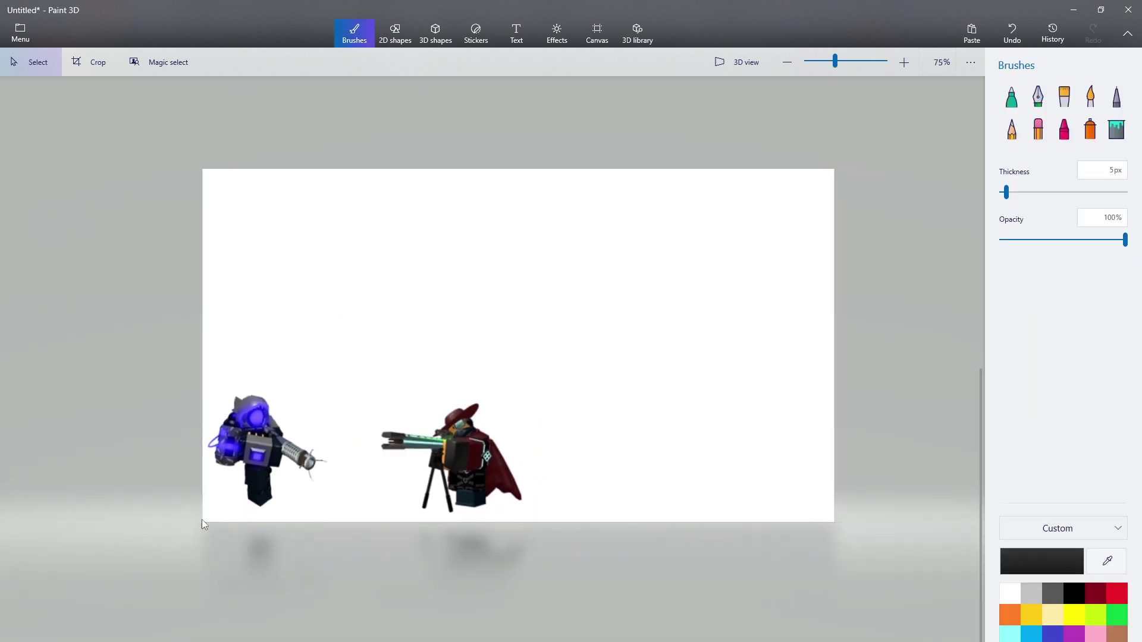
left_click_drag(203, 523, 612, 319)
mouse_move(499, 436)
left_mouse_down()
mouse_move(695, 447)
mouse_move(652, 436)
left_mouse_up()
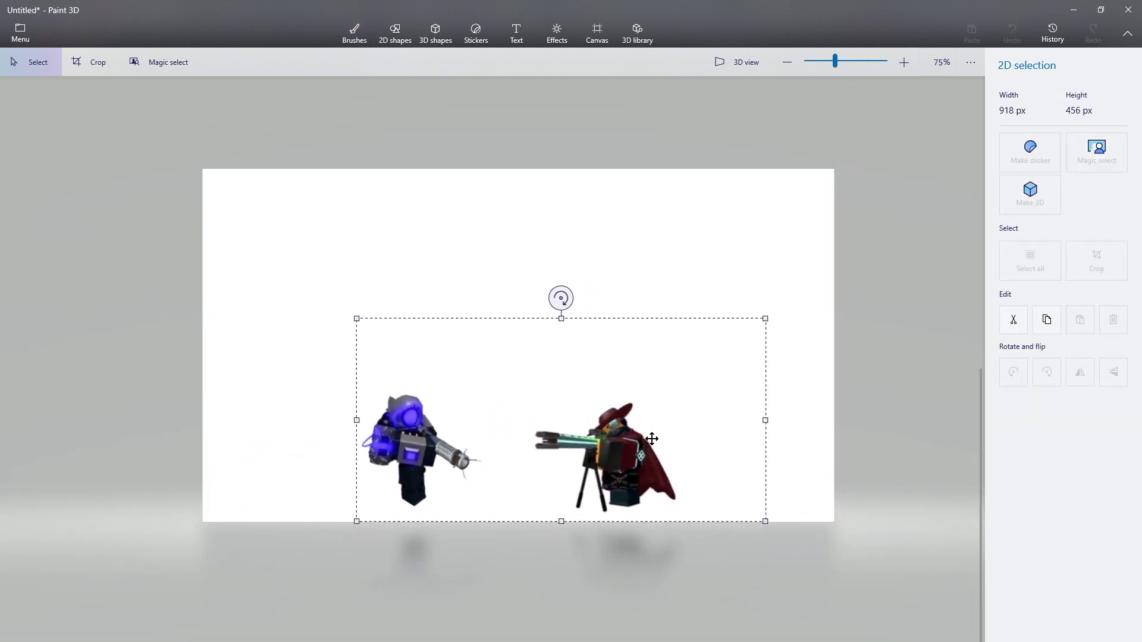
left_click(666, 298)
scroll(489, 504, "up", 1)
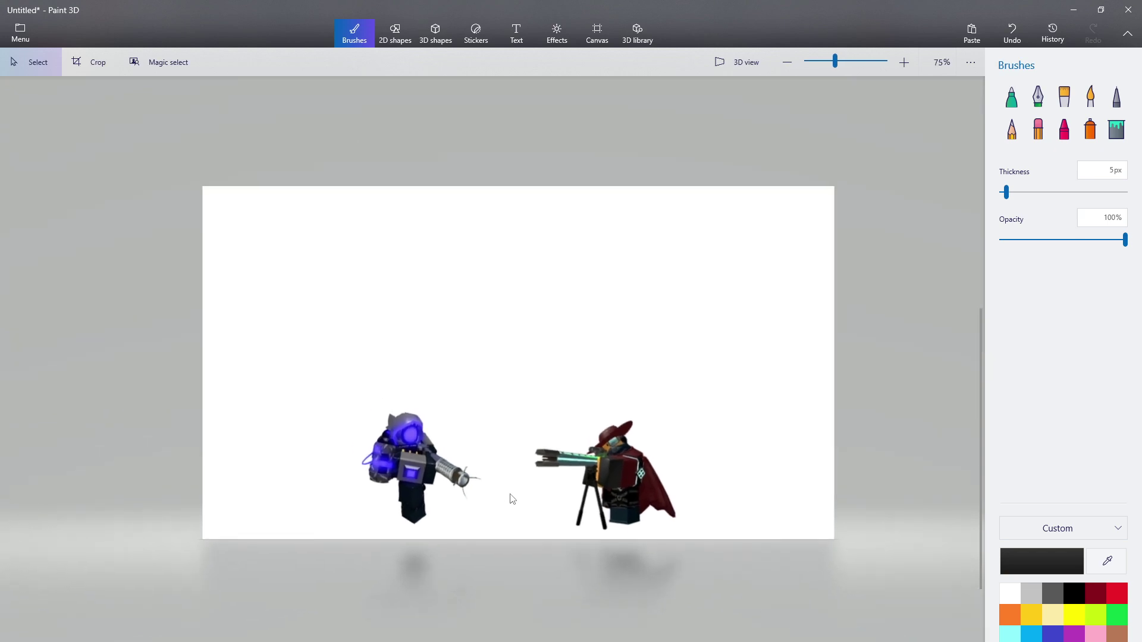
Switch to OBS Studio to stop the screen recording.
key("alt+Tab")
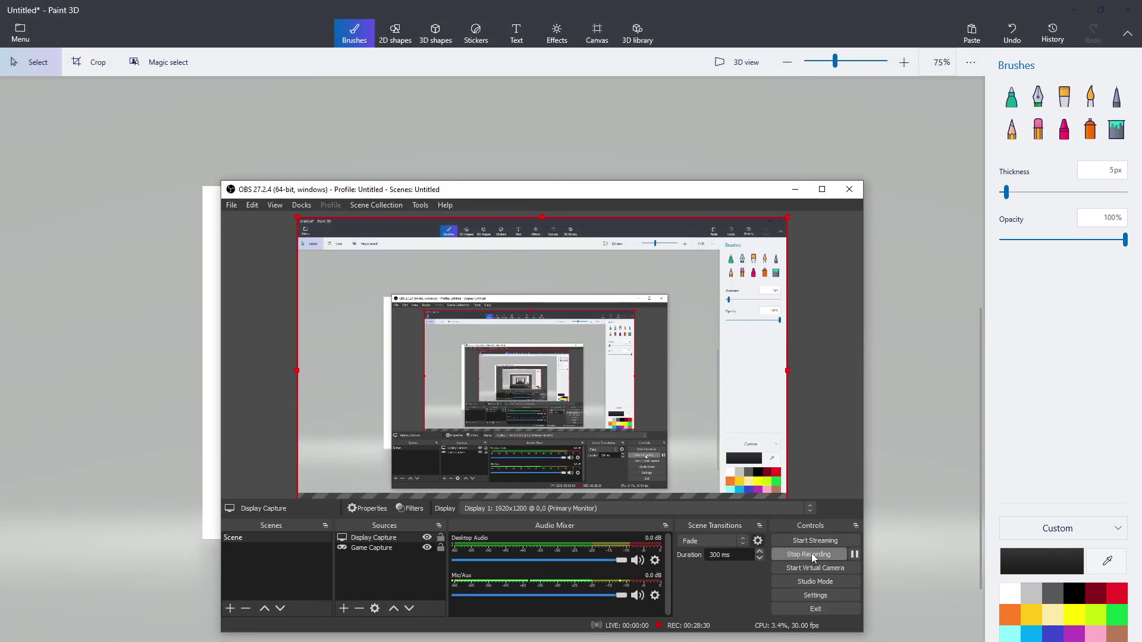